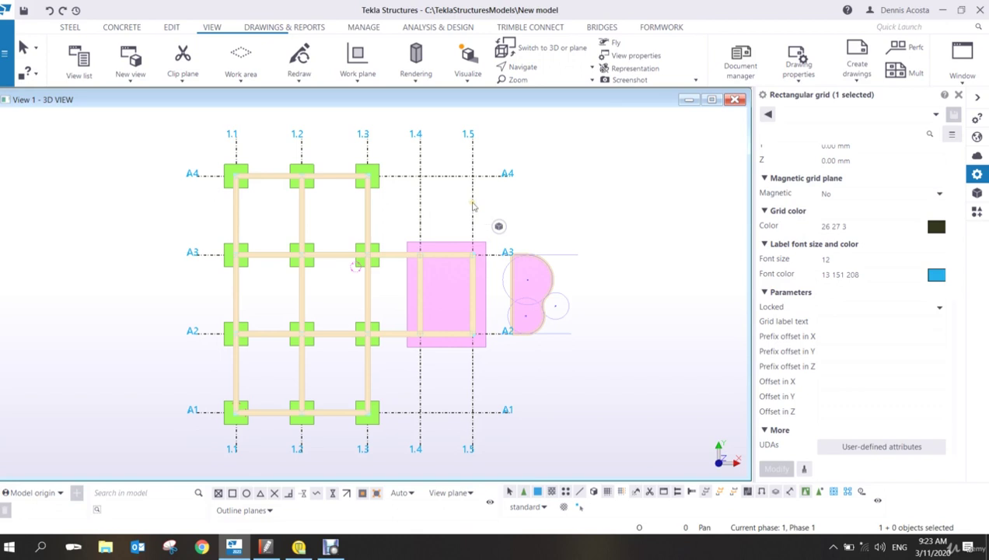
- Extend the rectangular grid in X by adding 5*5000 to the end of its X coordinates and apply the change
{"action": "left_click", "coordinate": [473, 201]}
{"action": "scroll", "coordinate": [874, 299], "scroll_direction": "up", "scroll_amount": 5}
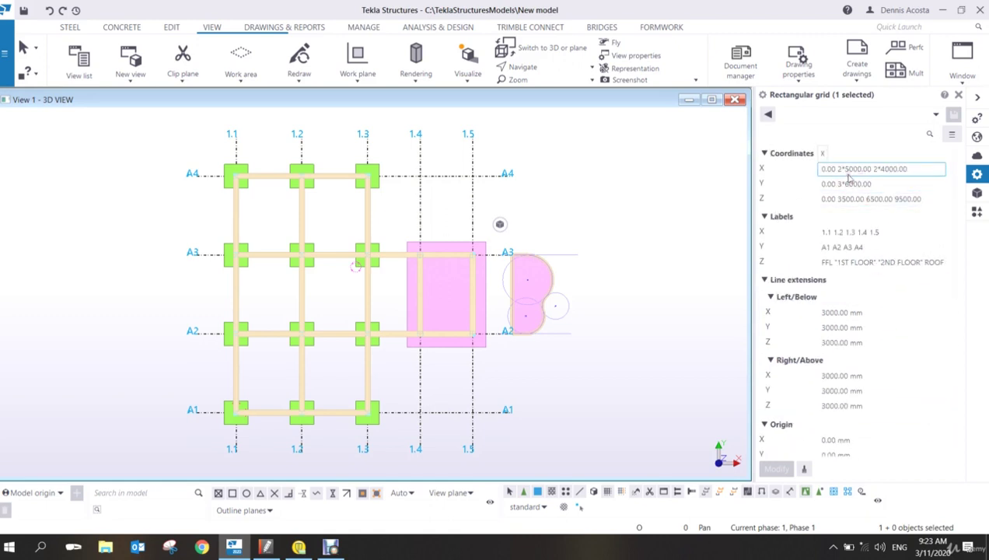
{"action": "left_click", "coordinate": [923, 168]}
{"action": "type", "text": "5*"}
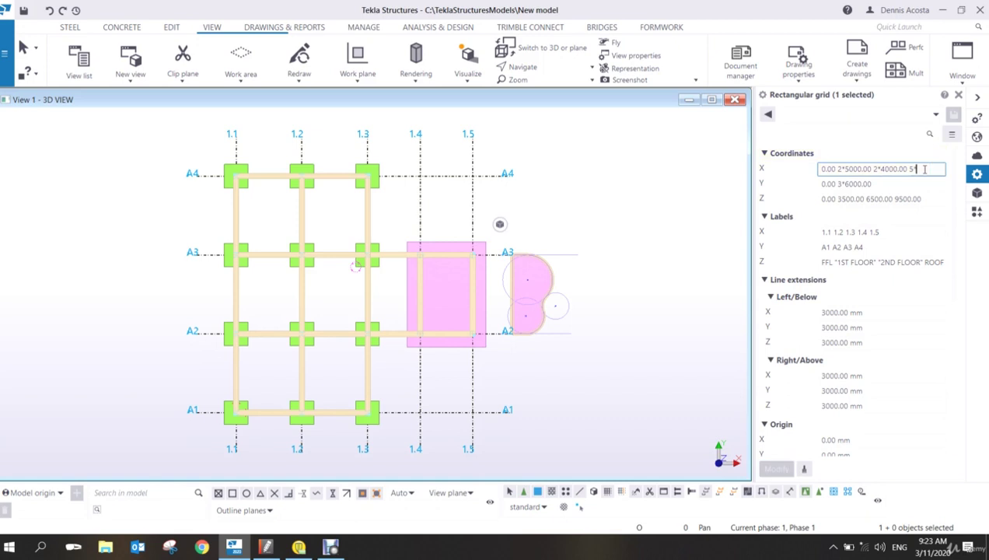
{"action": "type", "text": "5000"}
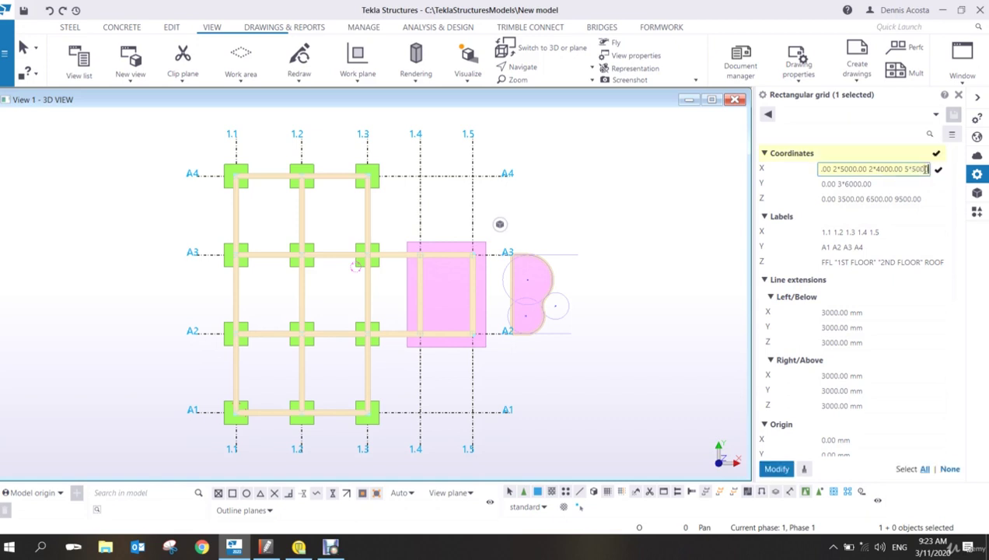
{"action": "key", "text": "Return"}
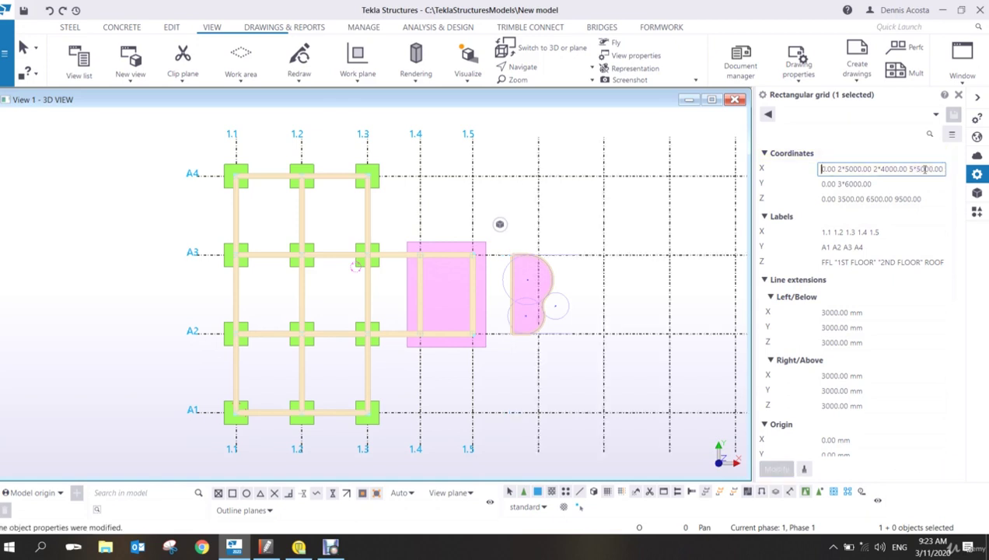
{"action": "scroll", "coordinate": [619, 255], "scroll_direction": "down", "scroll_amount": 3}
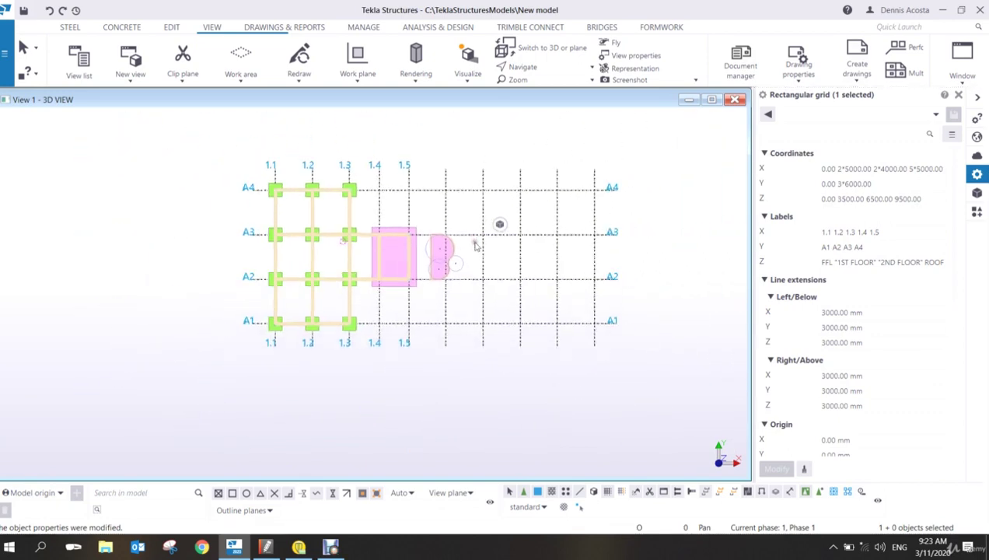
{"action": "key", "text": "Escape"}
{"action": "scroll", "coordinate": [475, 292], "scroll_direction": "down", "scroll_amount": 1}
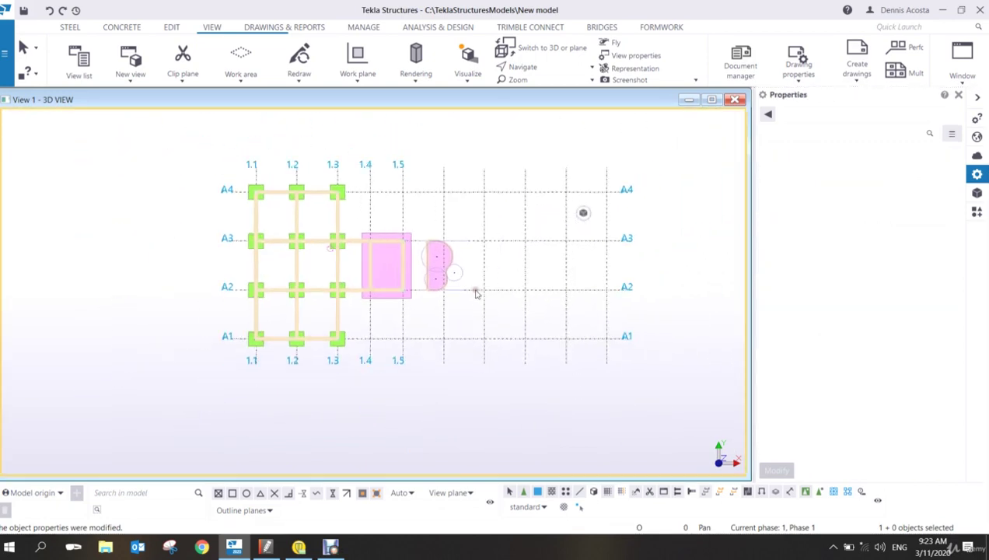
- Fit the view's work area to the entire model, including the extended grid bays
{"action": "middle_click_drag", "start_coordinate": [475, 292], "coordinate": [421, 158], "text": "ctrl"}
{"action": "right_click", "coordinate": [519, 178]}
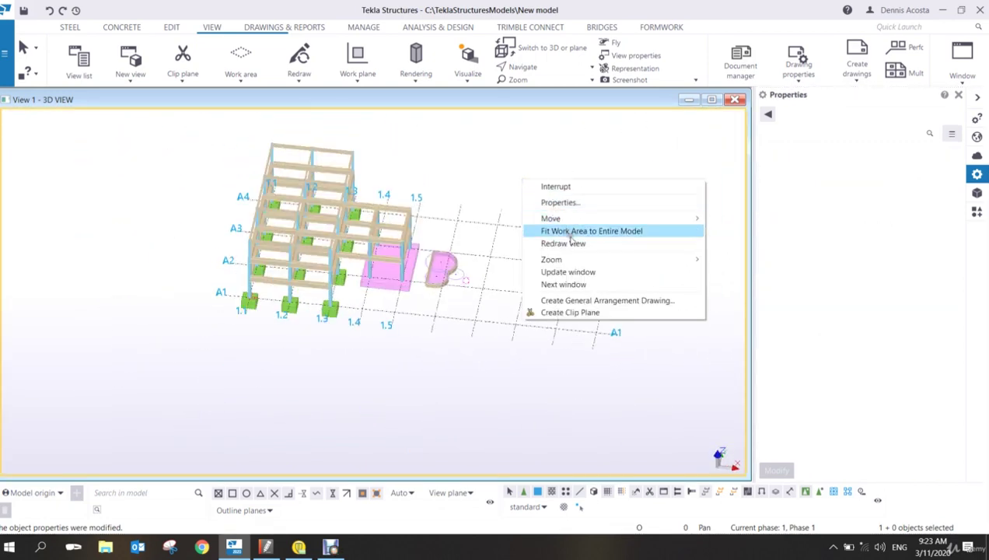
{"action": "left_click", "coordinate": [569, 230]}
{"action": "scroll", "coordinate": [460, 354], "scroll_direction": "up", "scroll_amount": 2}
{"action": "middle_click_drag", "start_coordinate": [460, 354], "coordinate": [430, 265]}
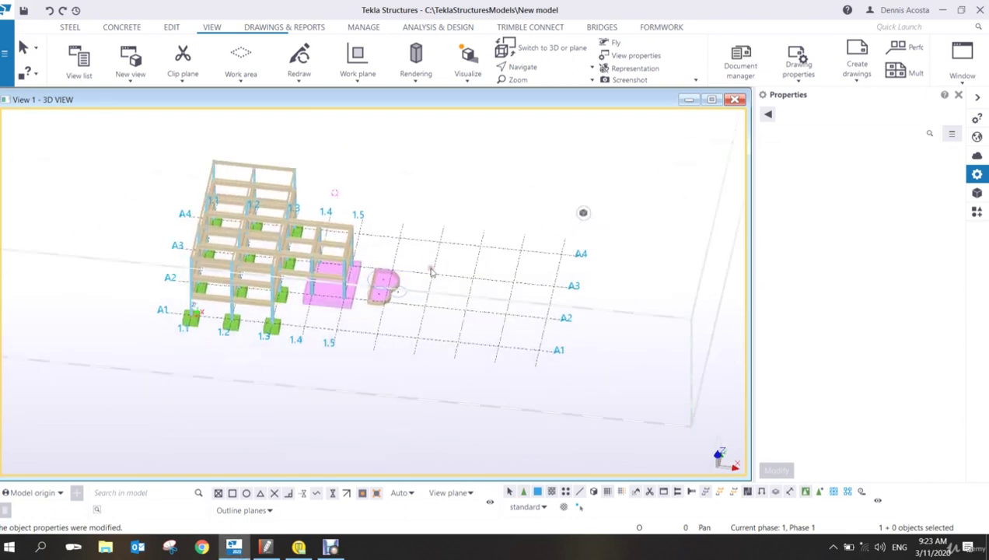
- Switch to plan view and define the work area by two points around the whole building and extended grid
{"action": "key", "text": "ctrl+p"}
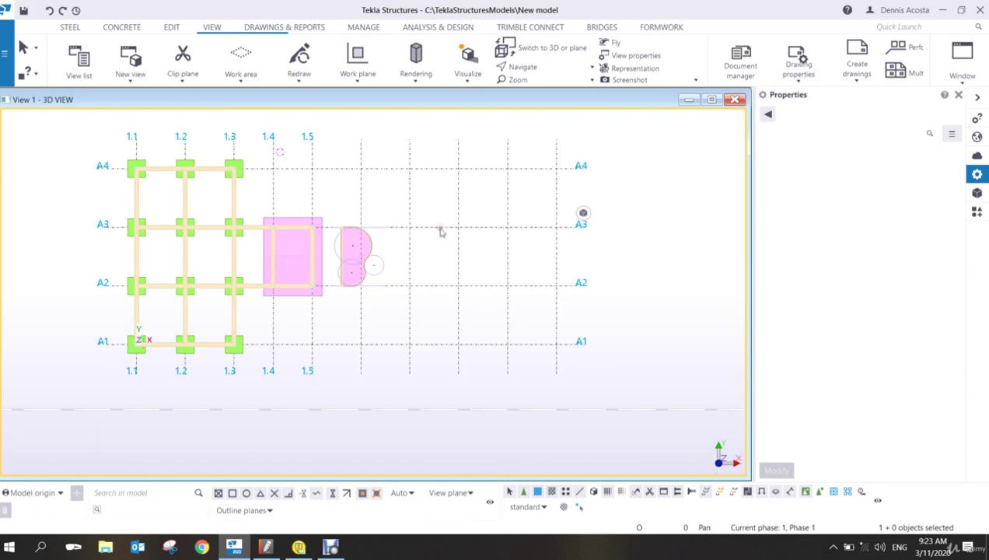
{"action": "middle_click_drag", "start_coordinate": [410, 236], "coordinate": [418, 239]}
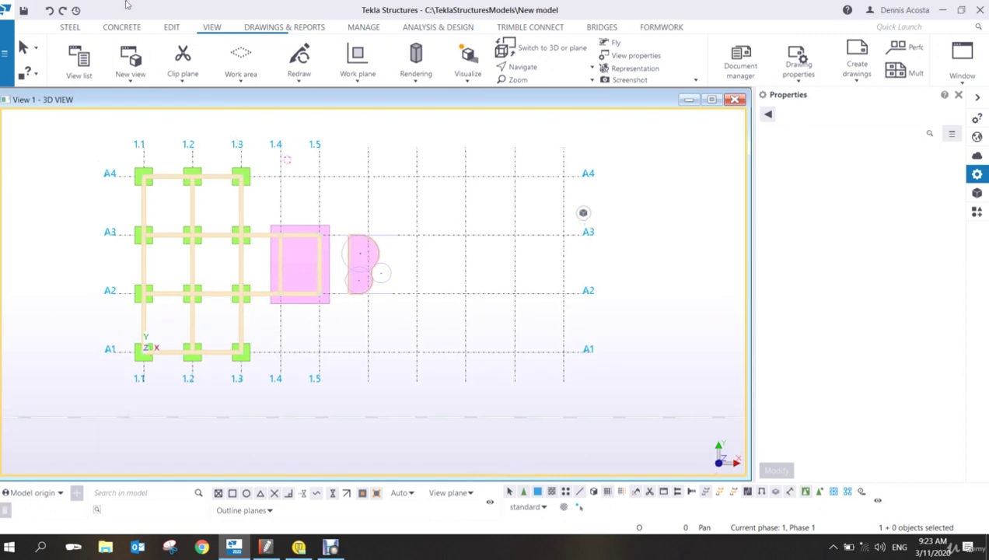
{"action": "left_click", "coordinate": [231, 75]}
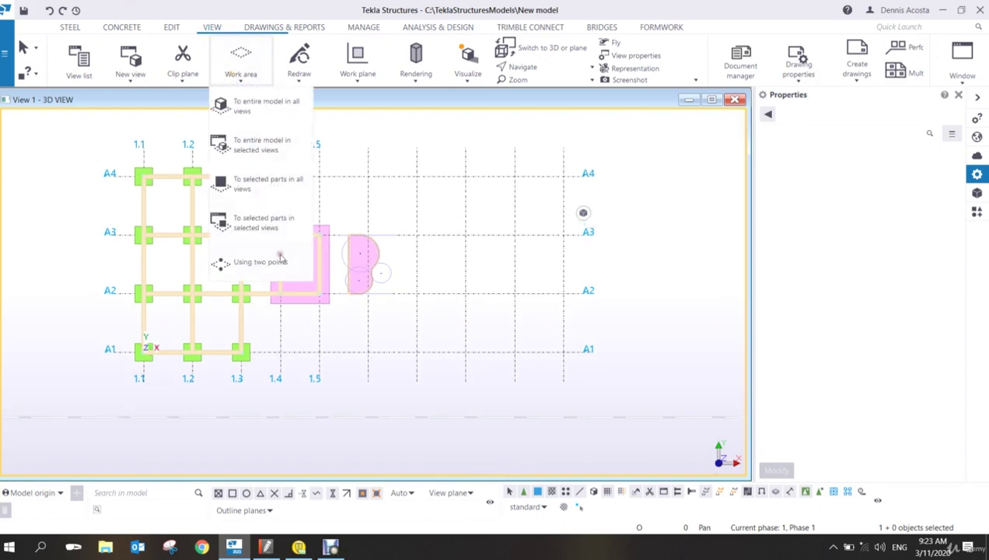
{"action": "left_click", "coordinate": [222, 262]}
{"action": "left_click", "coordinate": [113, 142]}
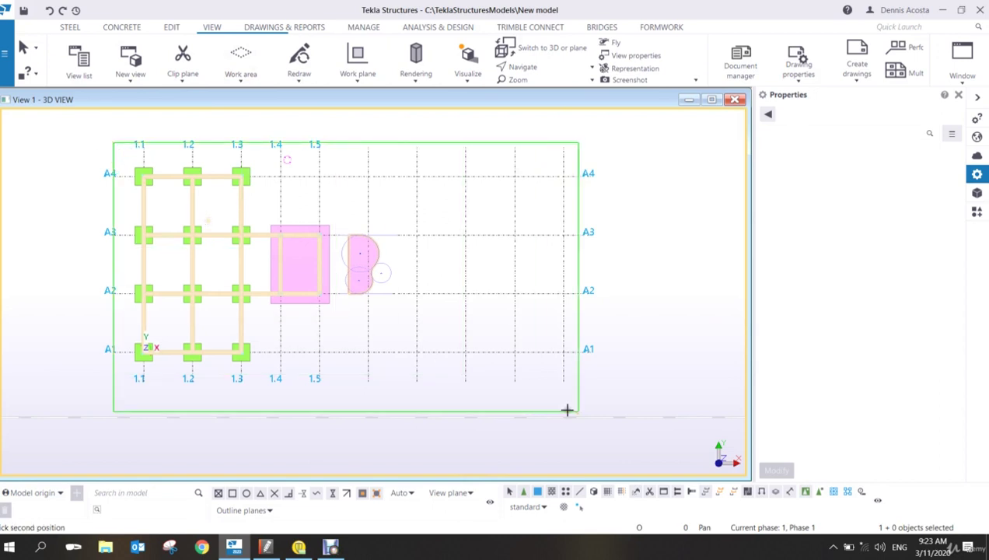
{"action": "left_click", "coordinate": [594, 385]}
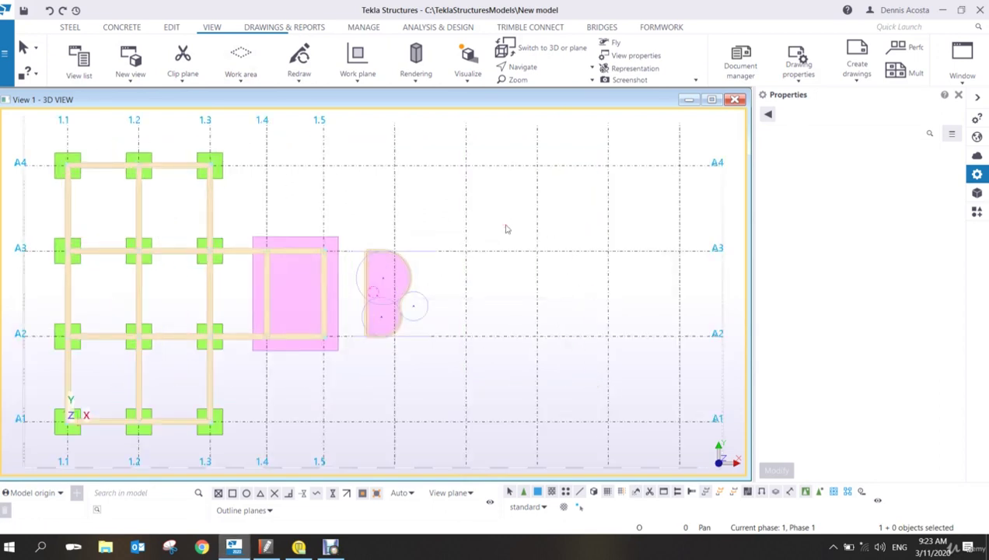
- Redefine the work area by two points around only the empty new grid bays beyond the curved slab, spanning A4 to A1
{"action": "left_click", "coordinate": [467, 198]}
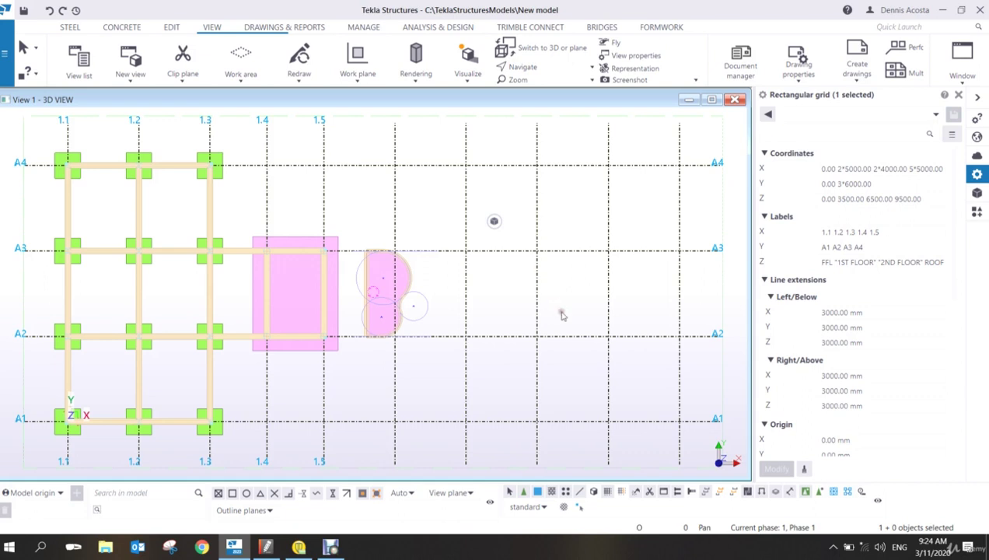
{"action": "middle_click_drag", "start_coordinate": [561, 312], "coordinate": [457, 302]}
{"action": "scroll", "coordinate": [454, 306], "scroll_direction": "down", "scroll_amount": 2}
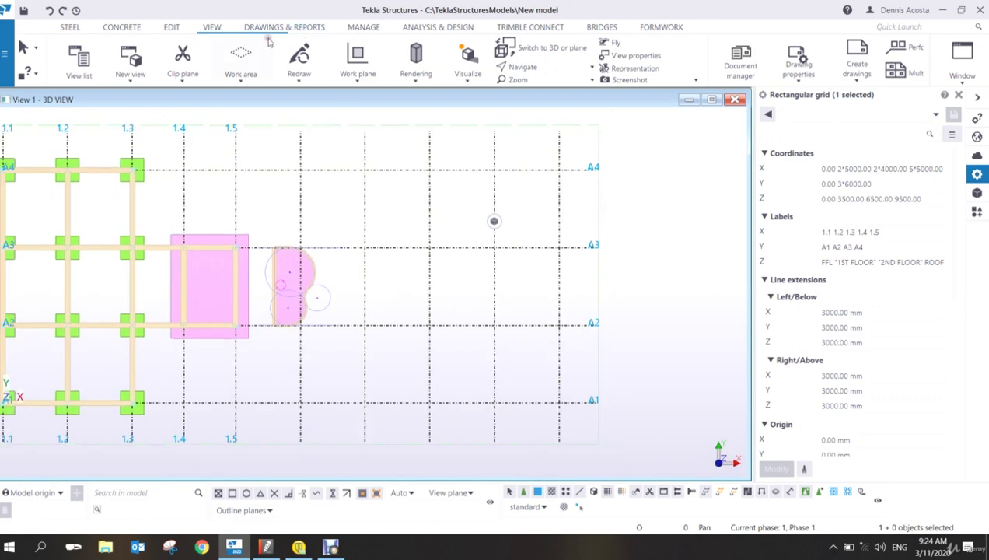
{"action": "left_click", "coordinate": [210, 27]}
{"action": "left_click", "coordinate": [243, 78]}
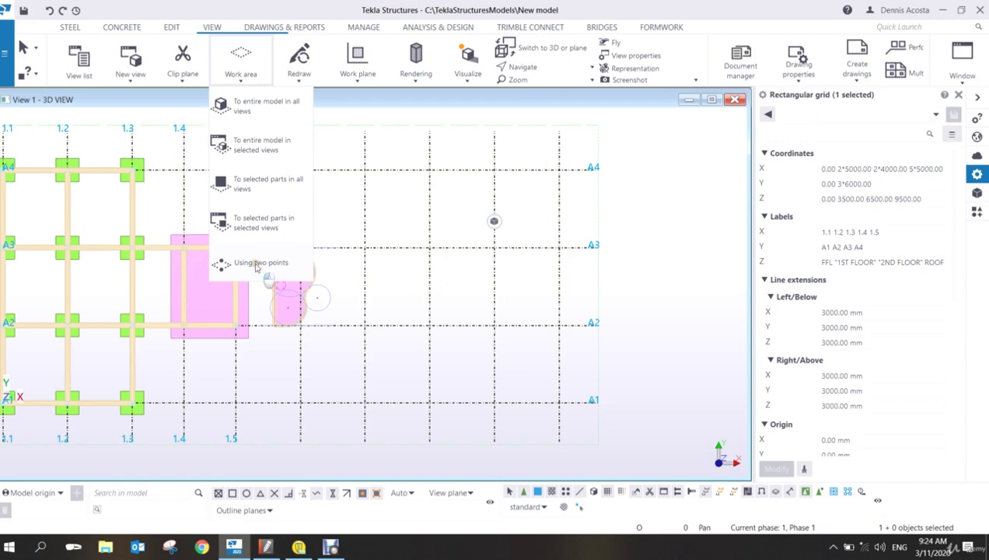
{"action": "left_click", "coordinate": [257, 264]}
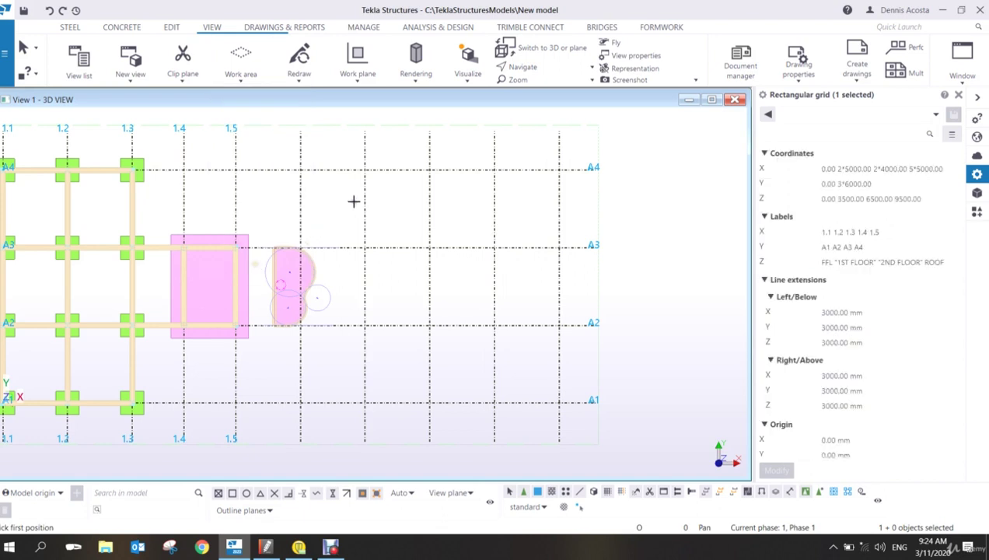
{"action": "left_click", "coordinate": [336, 152]}
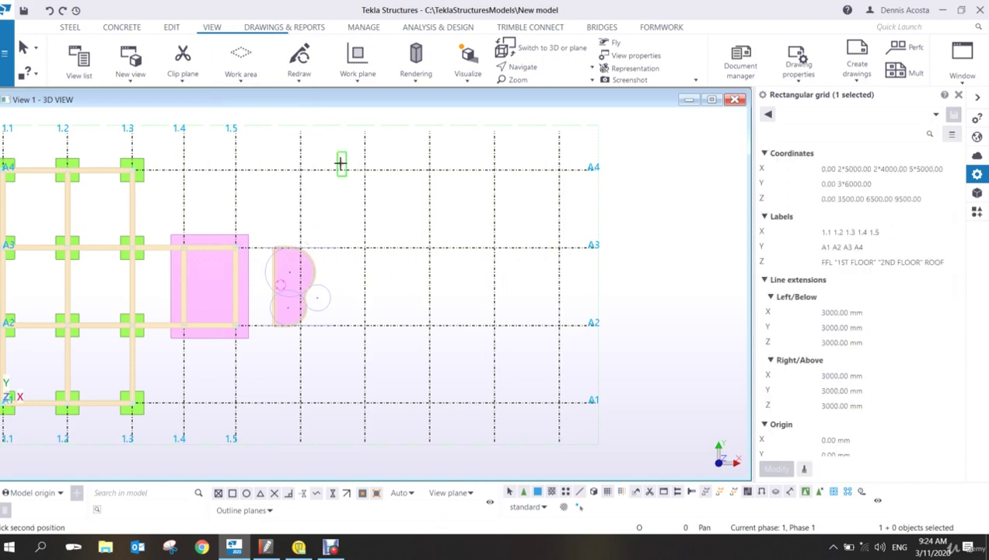
{"action": "left_click", "coordinate": [586, 426]}
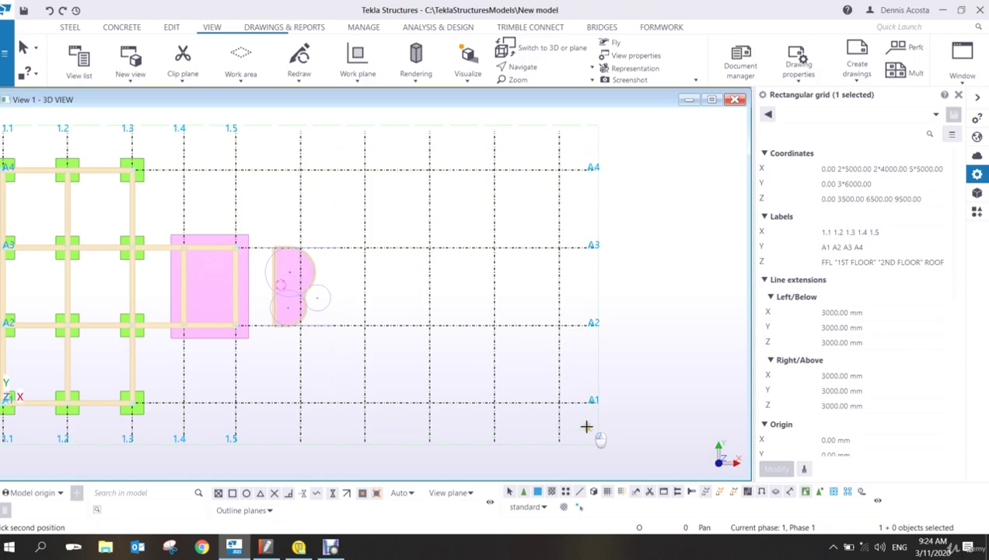
- Inspect the empty grid bays inside the new work area, first in plan and then in 3D
{"action": "scroll", "coordinate": [514, 404], "scroll_direction": "up", "scroll_amount": 2}
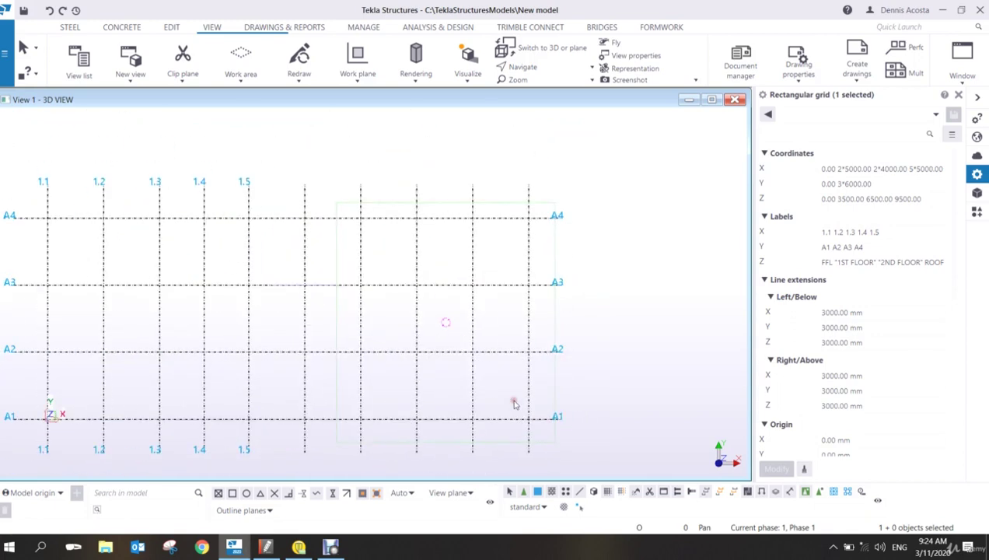
{"action": "scroll", "coordinate": [512, 404], "scroll_direction": "down", "scroll_amount": 2}
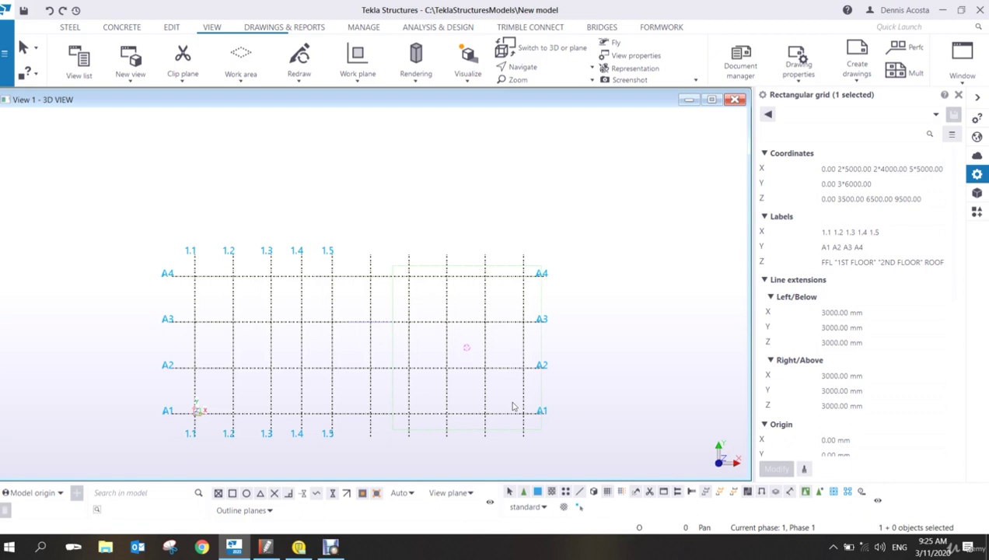
{"action": "scroll", "coordinate": [490, 391], "scroll_direction": "up", "scroll_amount": 4}
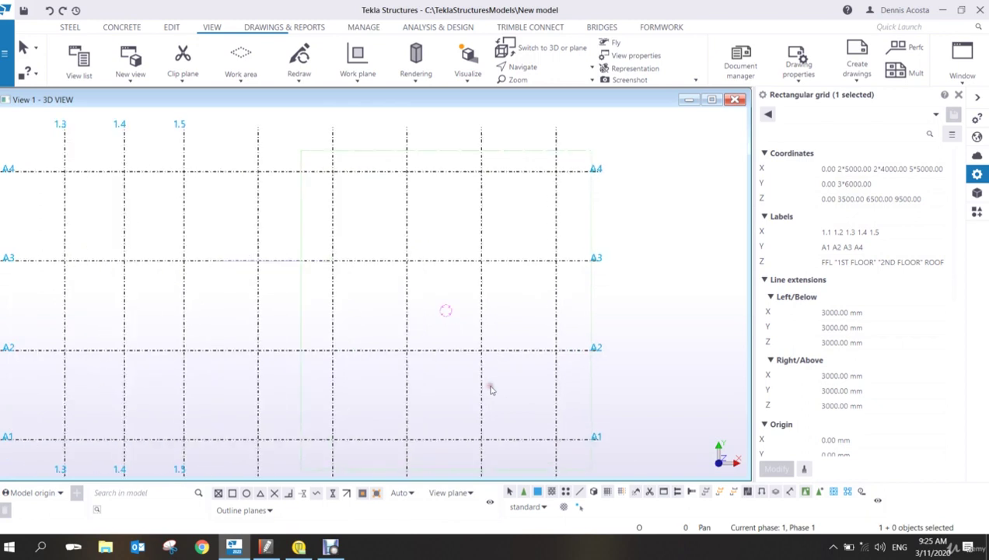
{"action": "middle_click_drag", "start_coordinate": [490, 389], "coordinate": [462, 331]}
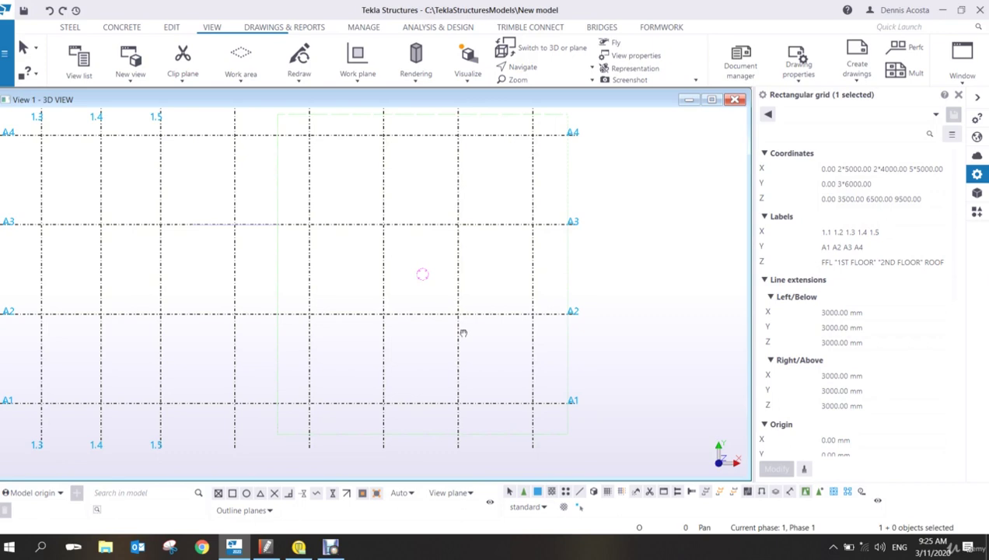
{"action": "scroll", "coordinate": [505, 325], "scroll_direction": "down", "scroll_amount": 2}
{"action": "key", "text": "ctrl+p"}
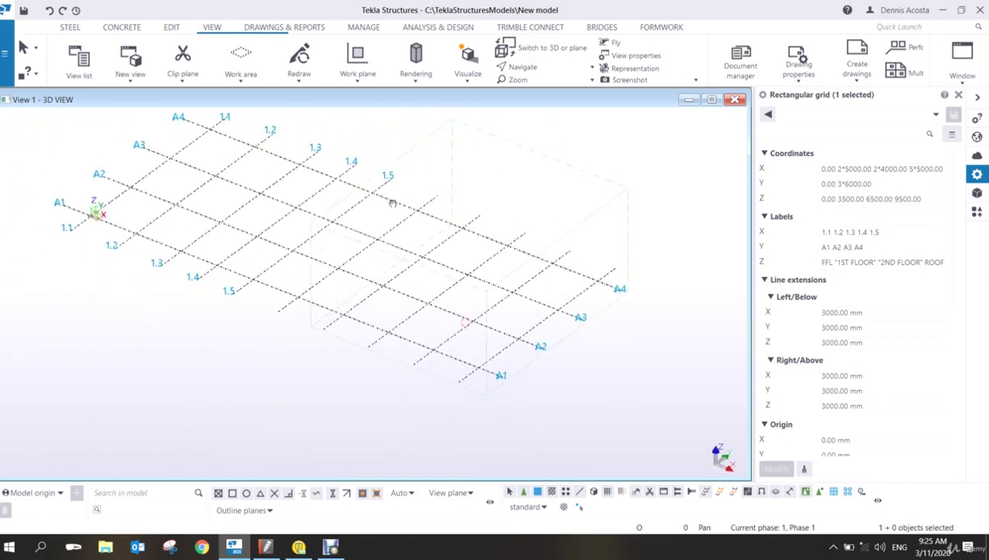
{"action": "scroll", "coordinate": [475, 311], "scroll_direction": "up", "scroll_amount": 5}
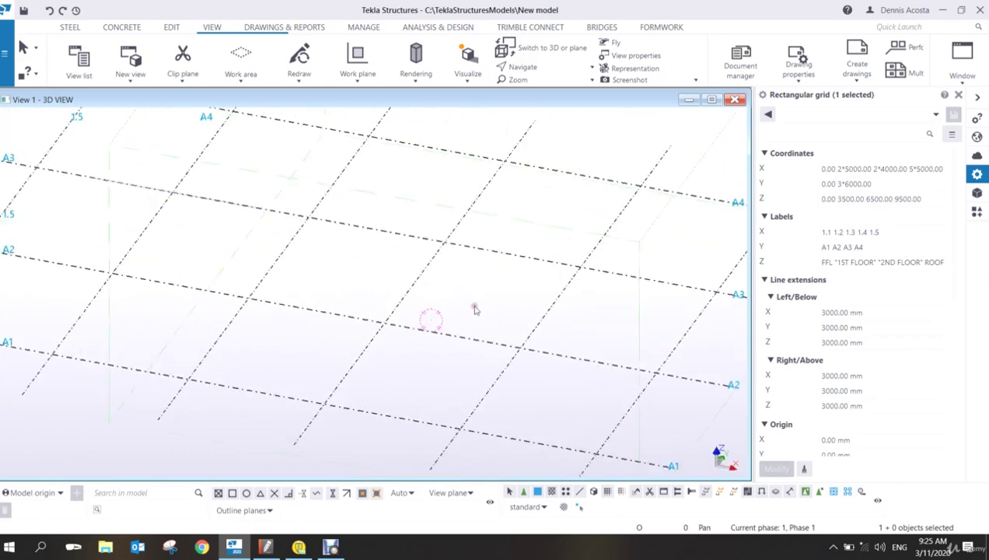
{"action": "scroll", "coordinate": [475, 309], "scroll_direction": "up", "scroll_amount": 5}
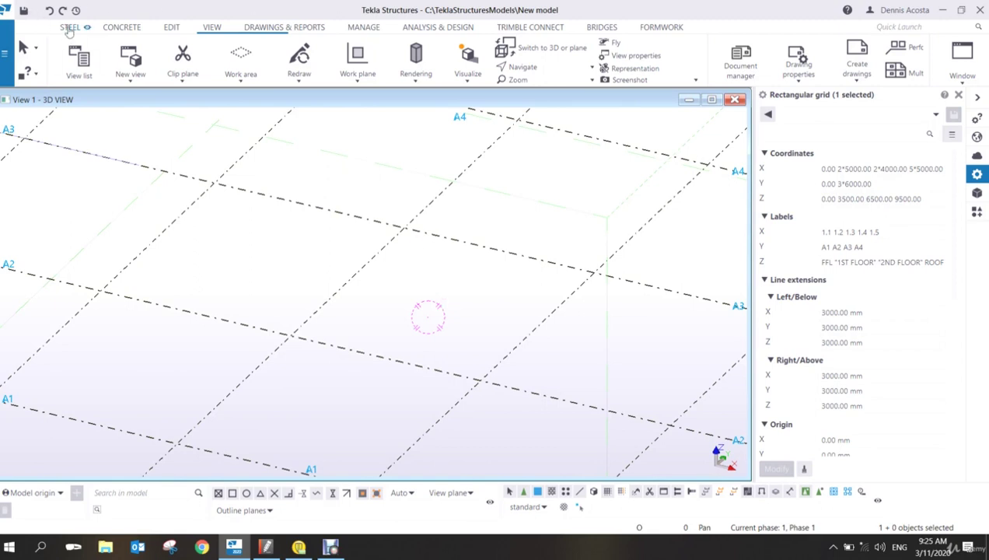
{"action": "left_click", "coordinate": [119, 28]}
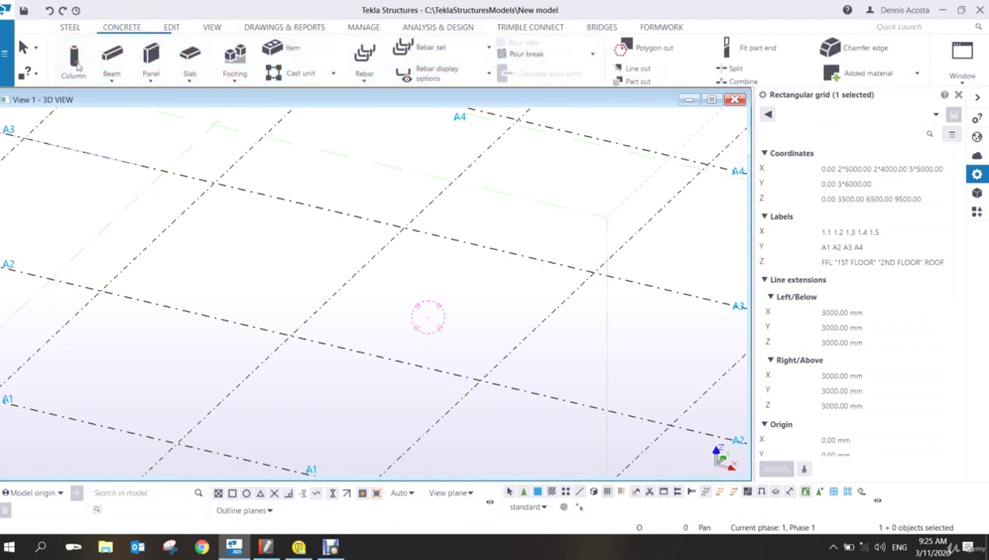
{"action": "left_click", "coordinate": [73, 61]}
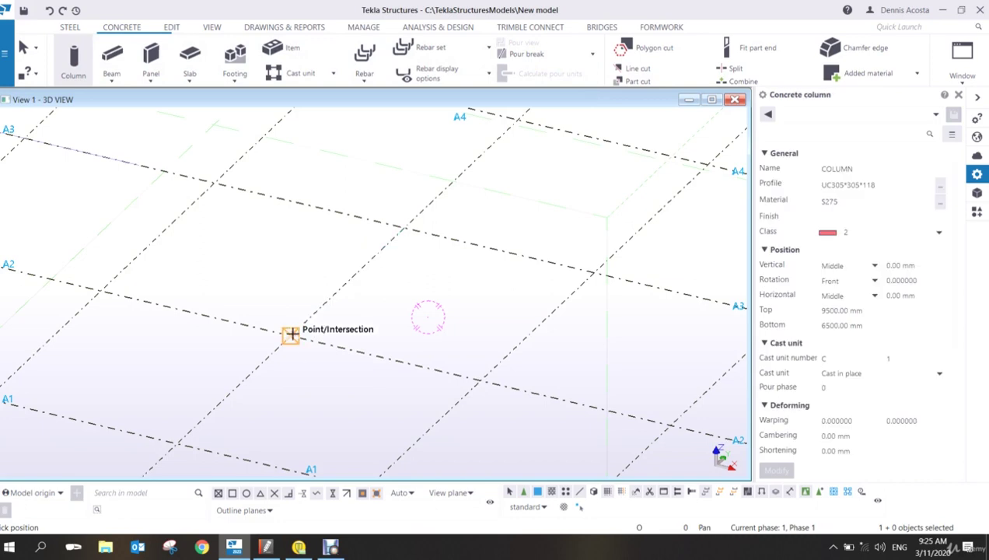
{"action": "right_click", "coordinate": [391, 283]}
{"action": "left_click", "coordinate": [410, 290]}
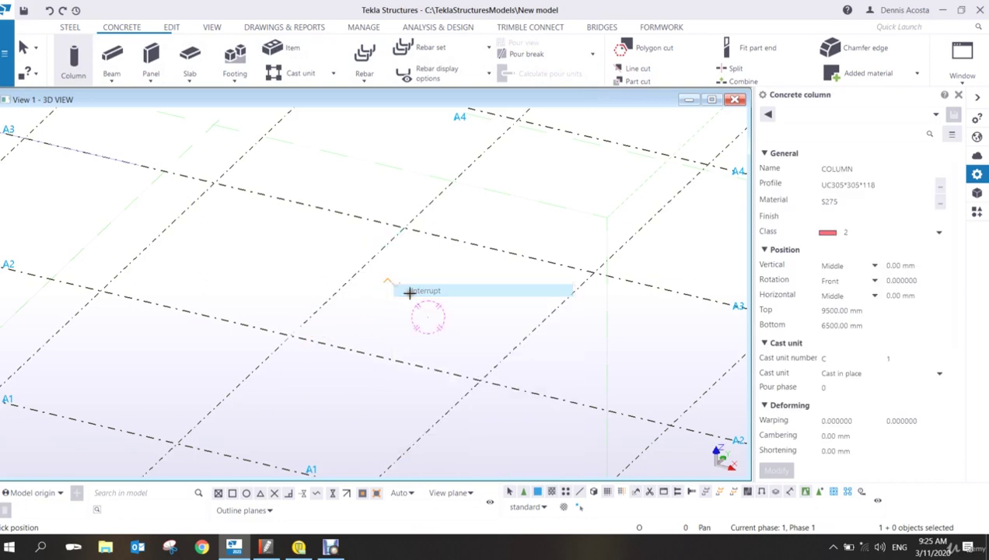
{"action": "scroll", "coordinate": [389, 299], "scroll_direction": "down", "scroll_amount": 3}
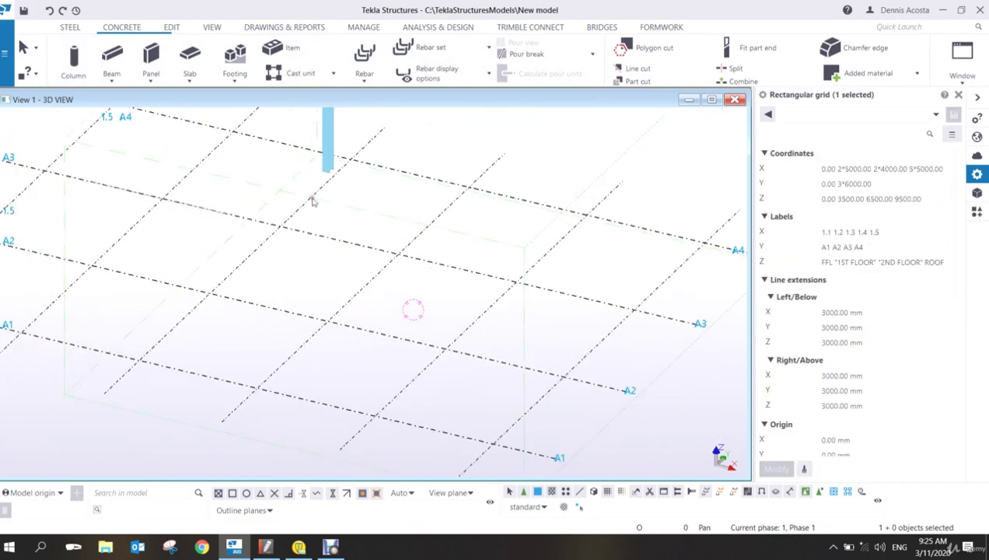
{"action": "scroll", "coordinate": [312, 201], "scroll_direction": "down", "scroll_amount": 1}
{"action": "left_click", "coordinate": [345, 167]}
{"action": "key", "text": "Delete"}
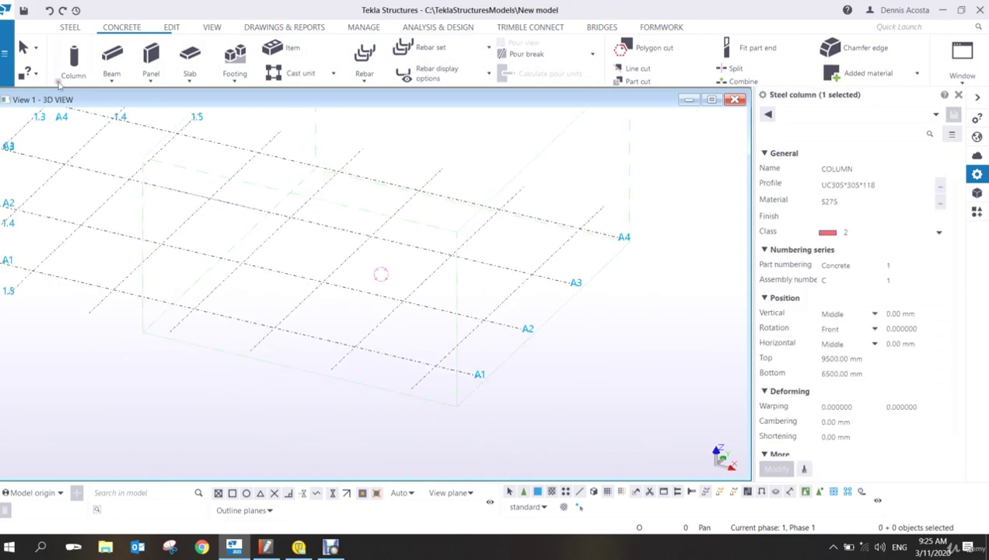
- Load the standard concrete column properties and place a column at each of two neighbouring grid intersections on line A2
{"action": "left_click", "coordinate": [73, 61]}
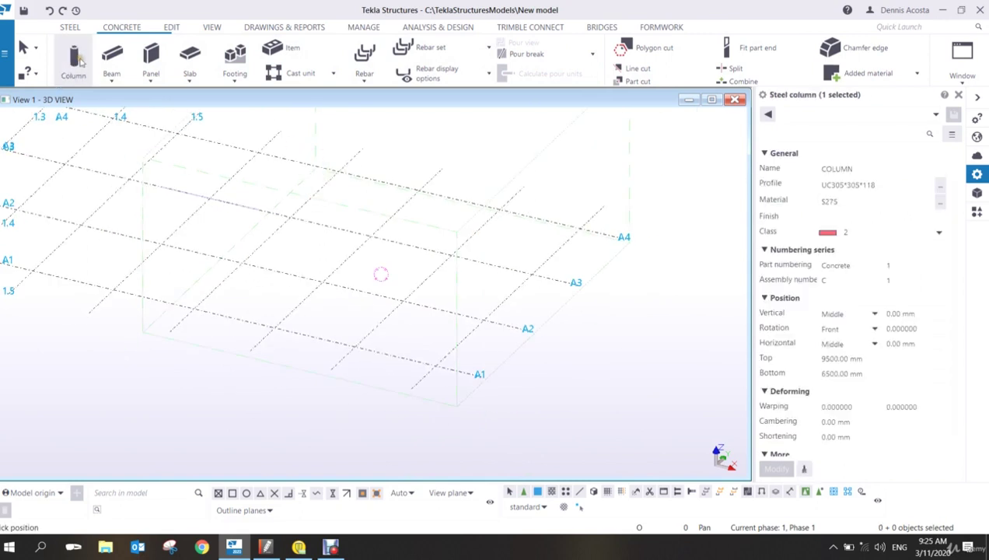
{"action": "left_click", "coordinate": [938, 114]}
{"action": "left_click", "coordinate": [822, 128]}
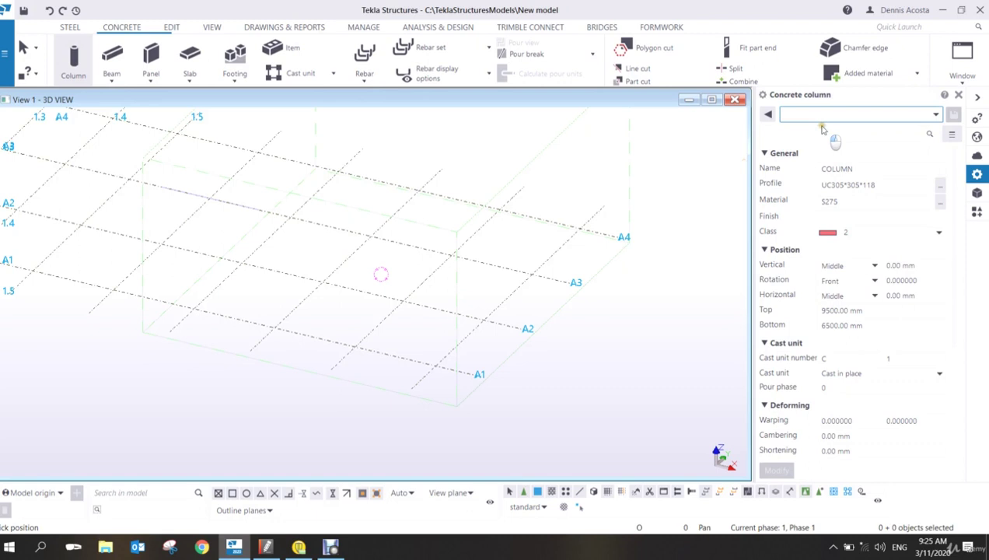
{"action": "left_click", "coordinate": [322, 282]}
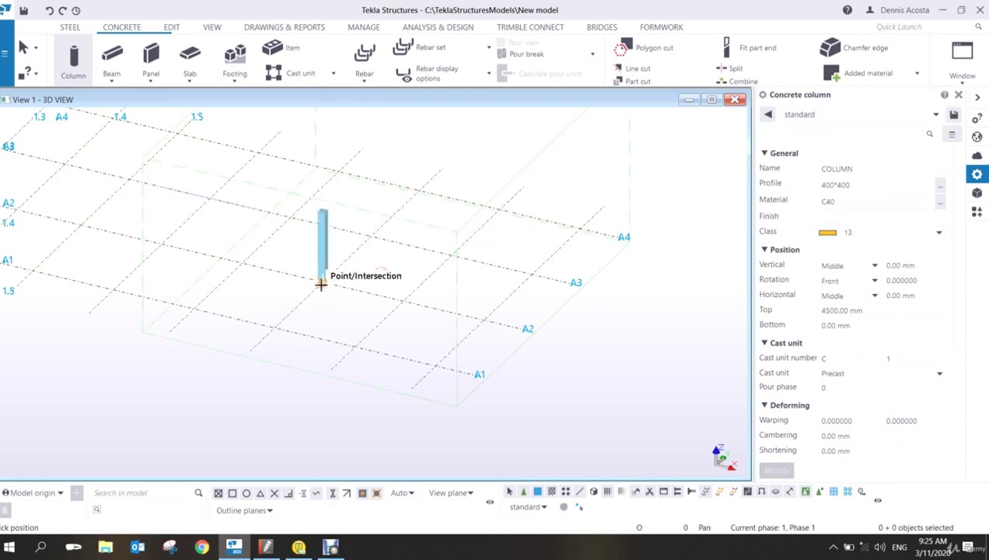
{"action": "left_click", "coordinate": [403, 300]}
{"action": "key", "text": "Escape"}
{"action": "scroll", "coordinate": [367, 259], "scroll_direction": "up", "scroll_amount": 3}
{"action": "scroll", "coordinate": [366, 258], "scroll_direction": "up", "scroll_amount": 2}
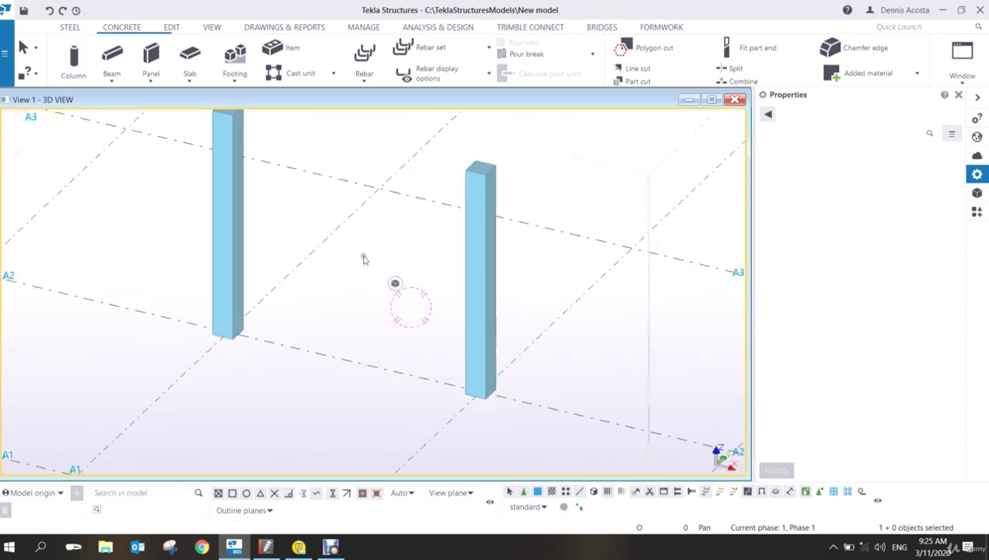
- Model a concrete beam with profile 600*400 between the top points of the two columns
{"action": "scroll", "coordinate": [366, 258], "scroll_direction": "down", "scroll_amount": 1}
{"action": "middle_click_drag", "start_coordinate": [366, 259], "coordinate": [354, 281], "text": "ctrl"}
{"action": "left_click", "coordinate": [113, 59]}
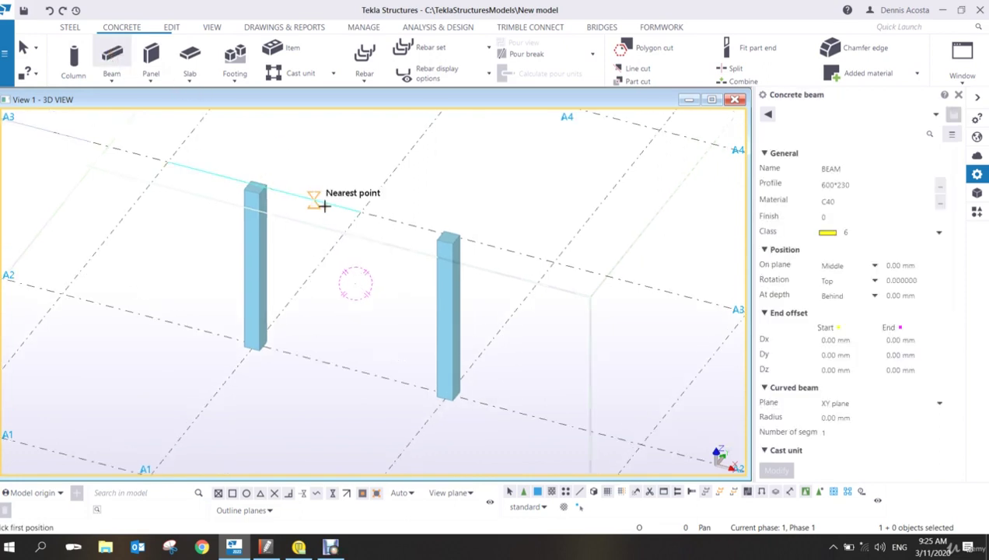
{"action": "double_click", "coordinate": [860, 180]}
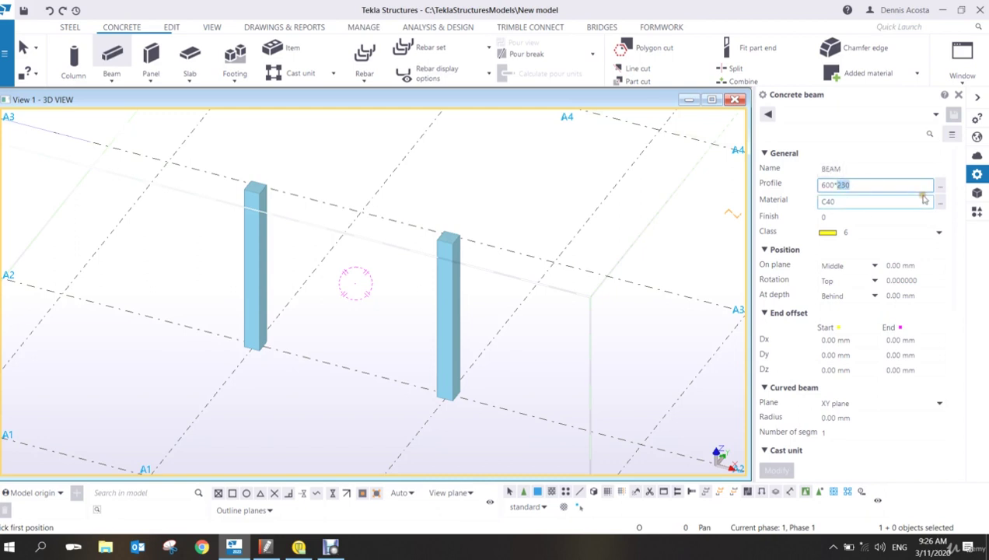
{"action": "type", "text": "400"}
{"action": "left_click", "coordinate": [923, 200]}
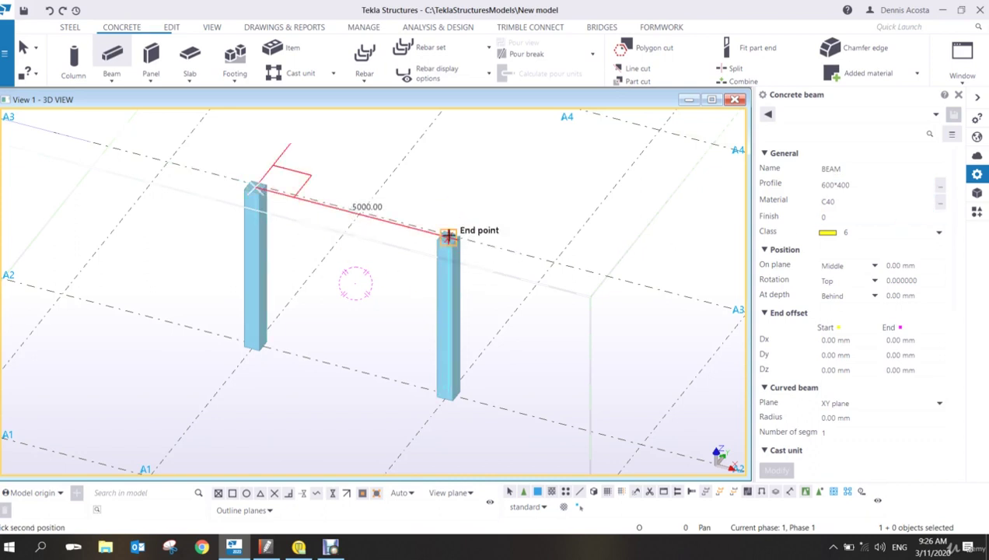
{"action": "left_click", "coordinate": [448, 237]}
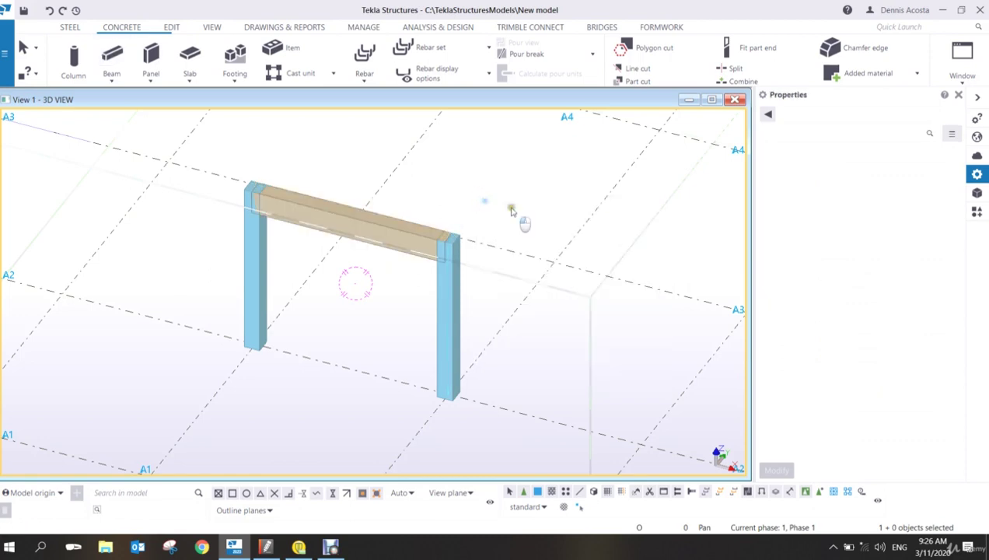
- Change the 3D view's color and transparency representation in all views to standard
{"action": "scroll", "coordinate": [459, 233], "scroll_direction": "up", "scroll_amount": 6}
{"action": "middle_click_drag", "start_coordinate": [465, 232], "coordinate": [483, 256], "text": "ctrl"}
{"action": "scroll", "coordinate": [524, 276], "scroll_direction": "down", "scroll_amount": 2}
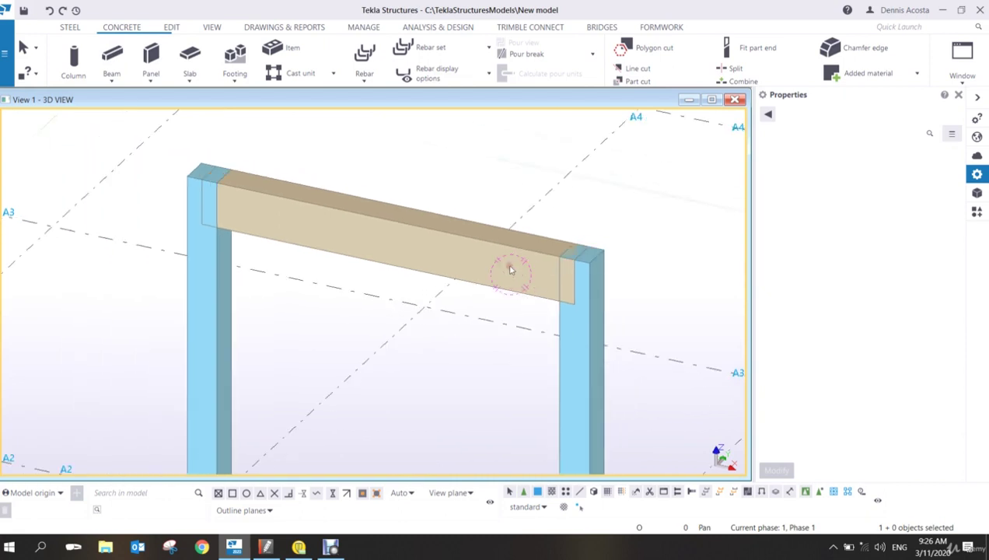
{"action": "scroll", "coordinate": [527, 278], "scroll_direction": "up", "scroll_amount": 2}
{"action": "scroll", "coordinate": [527, 278], "scroll_direction": "down", "scroll_amount": 1}
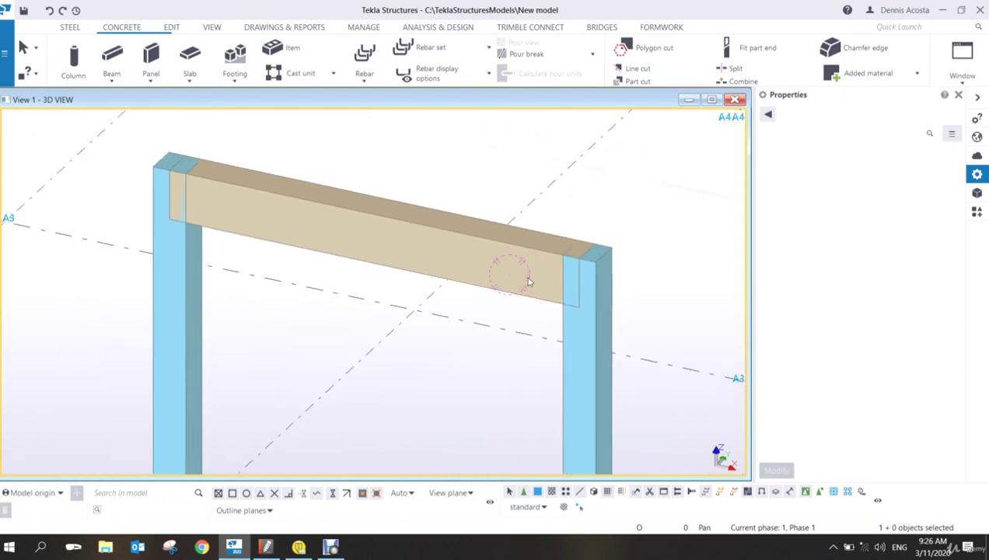
{"action": "double_click", "coordinate": [378, 148]}
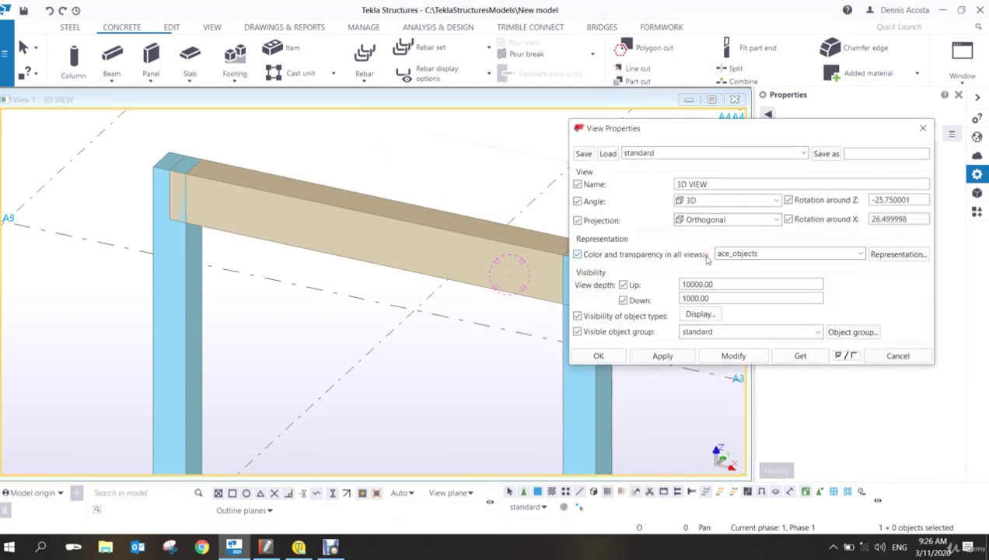
{"action": "left_click", "coordinate": [788, 256]}
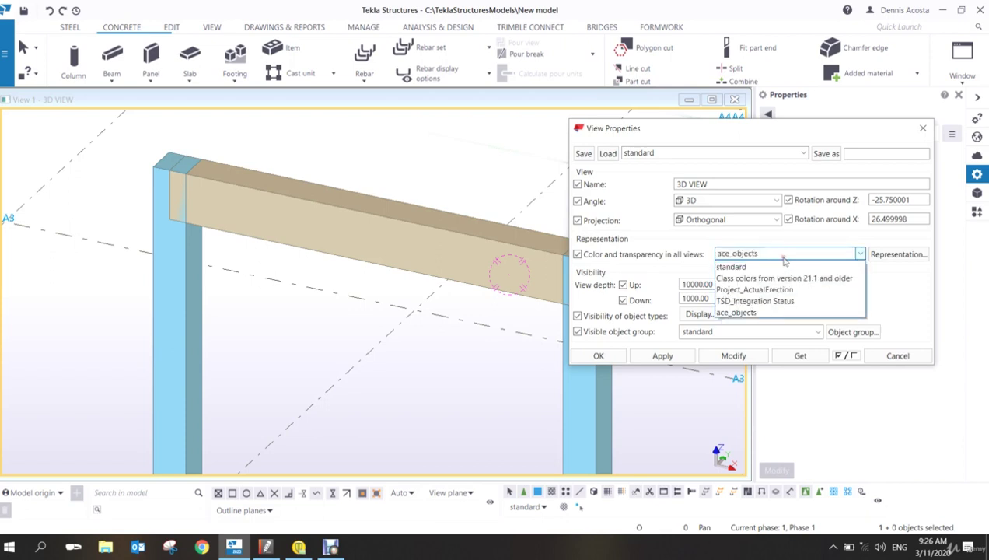
{"action": "left_click", "coordinate": [767, 269]}
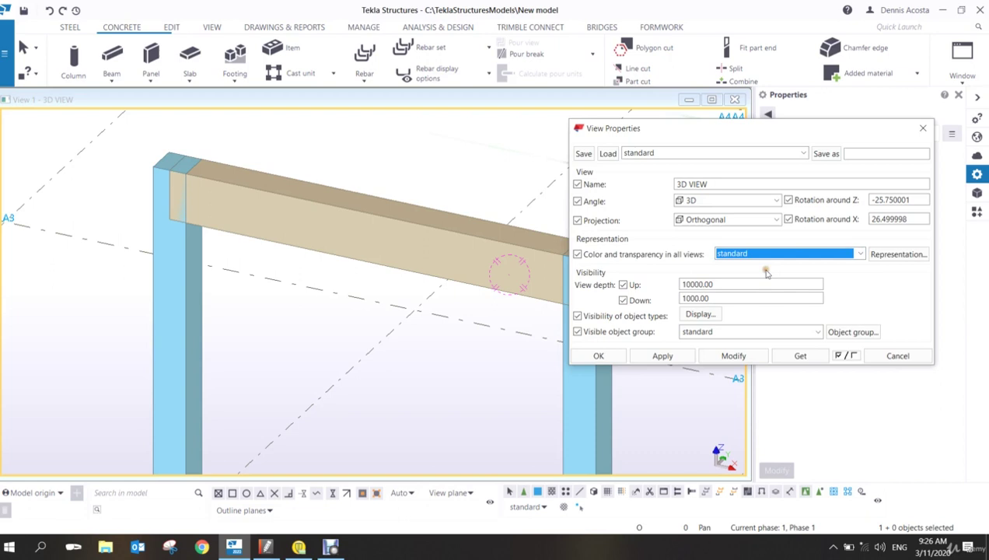
{"action": "left_click", "coordinate": [750, 357]}
{"action": "left_click", "coordinate": [621, 356]}
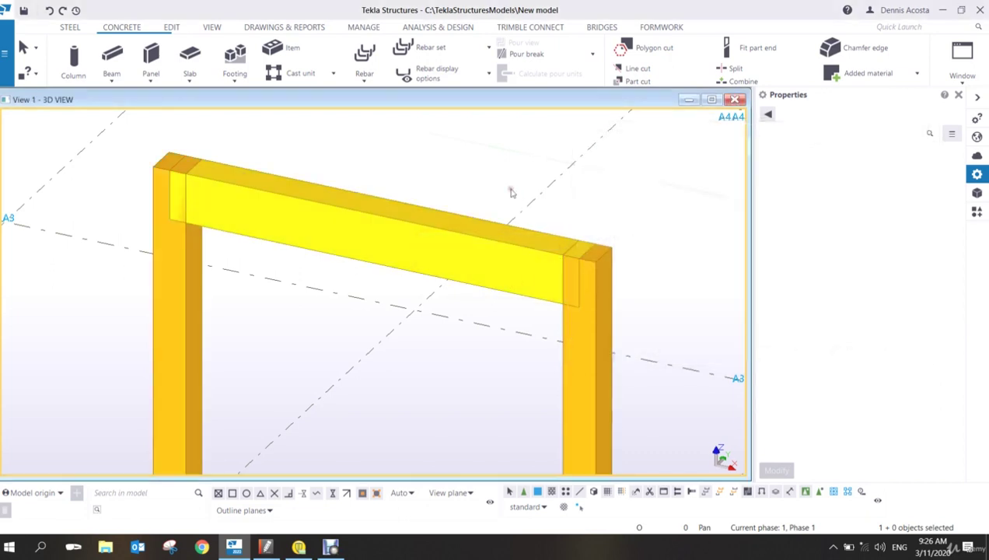
- Set the 3D view's color and transparency representation back to ace_objects
{"action": "double_click", "coordinate": [462, 191]}
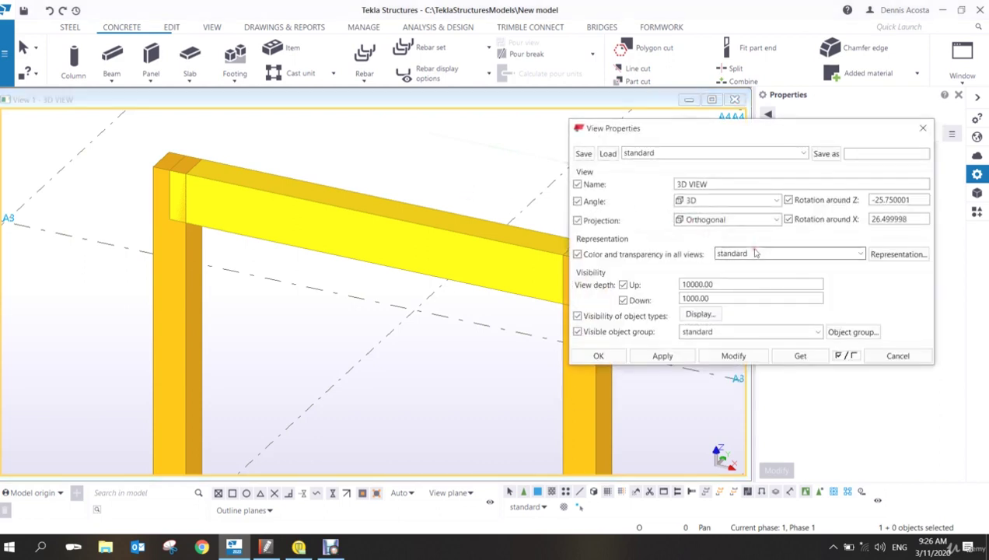
{"action": "left_click", "coordinate": [752, 253]}
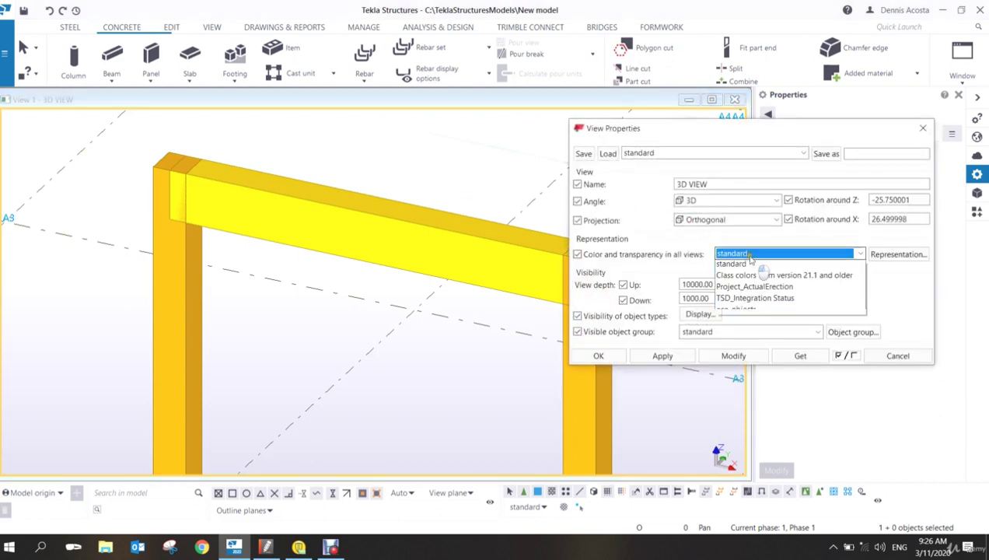
{"action": "left_click", "coordinate": [760, 312]}
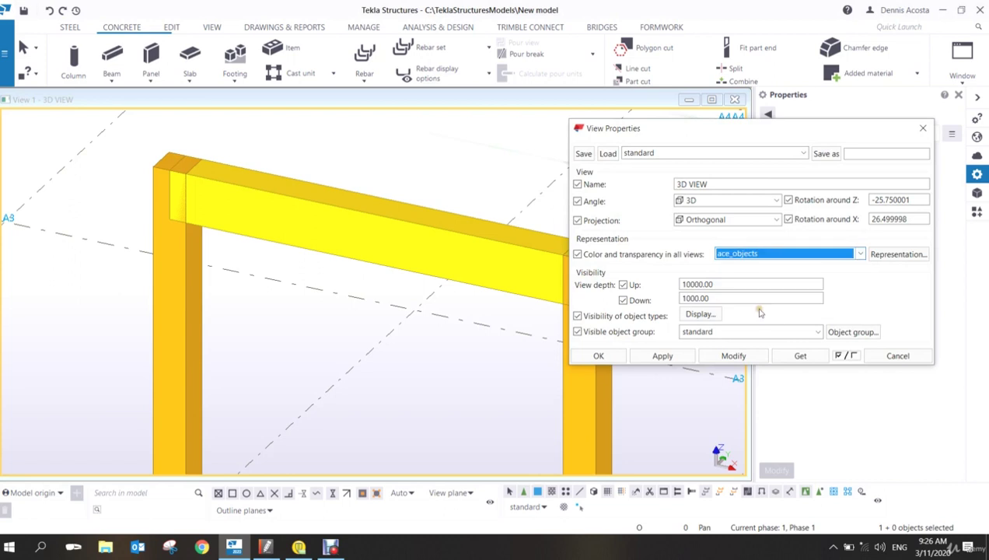
{"action": "left_click", "coordinate": [739, 355]}
{"action": "left_click", "coordinate": [610, 355]}
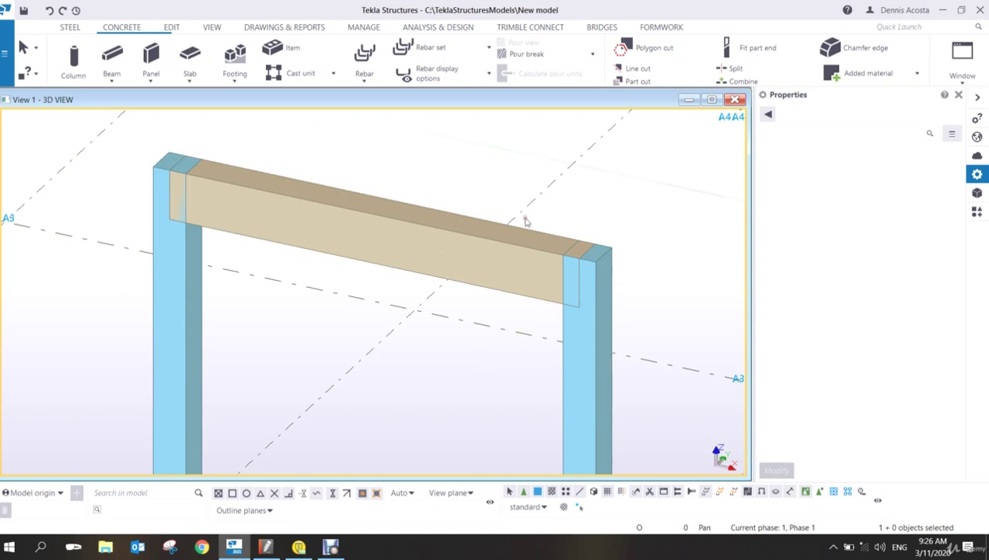
- Examine how the beam ends meet the two columns
{"action": "middle_click_drag", "start_coordinate": [540, 286], "coordinate": [479, 272]}
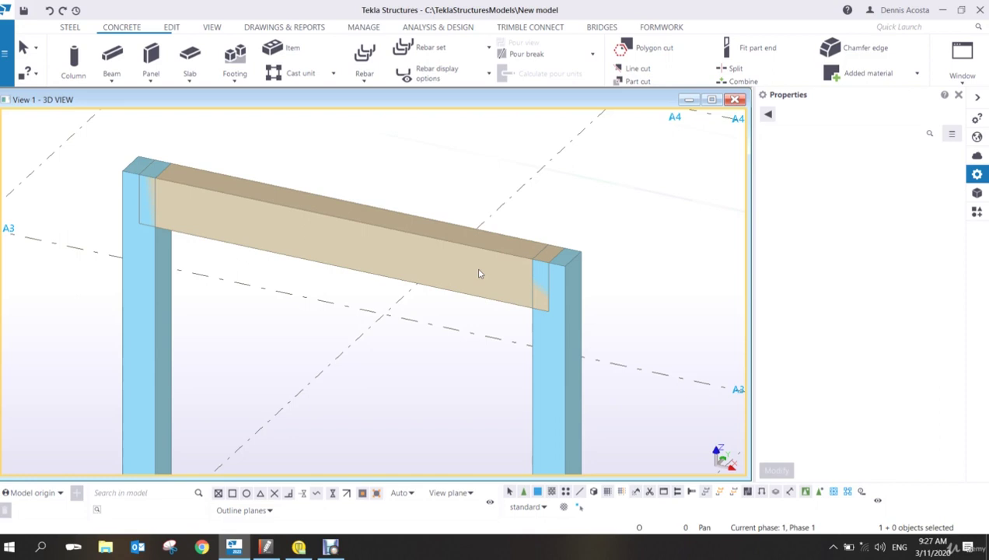
{"action": "left_click", "coordinate": [170, 28]}
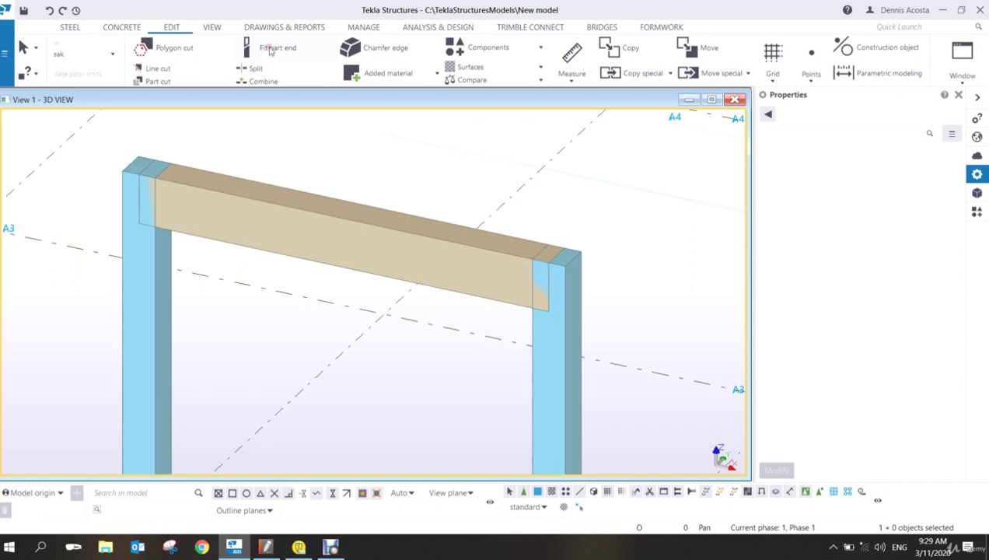
{"action": "scroll", "coordinate": [432, 269], "scroll_direction": "down", "scroll_amount": 2}
{"action": "scroll", "coordinate": [432, 269], "scroll_direction": "down", "scroll_amount": 1}
{"action": "scroll", "coordinate": [433, 264], "scroll_direction": "up", "scroll_amount": 2}
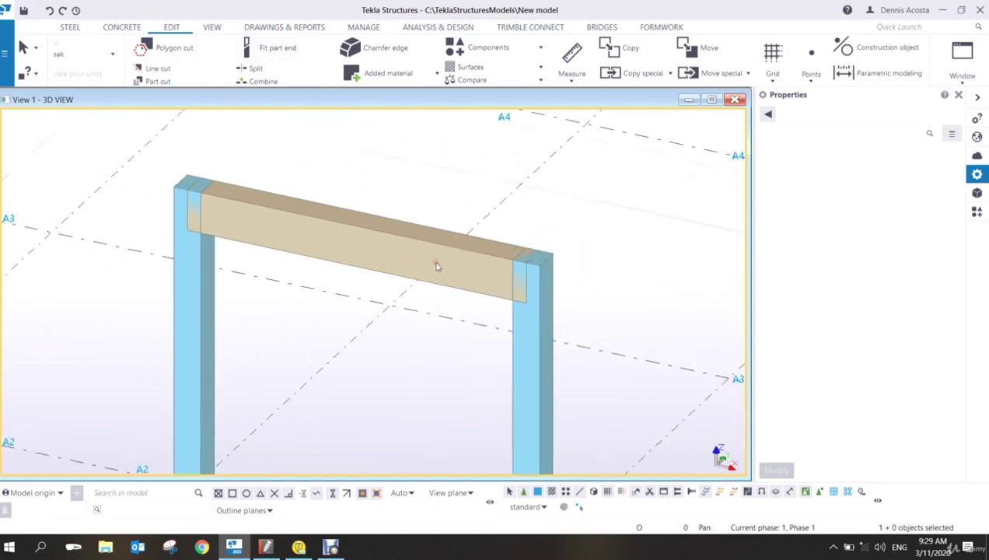
{"action": "middle_click_drag", "start_coordinate": [435, 268], "coordinate": [388, 265]}
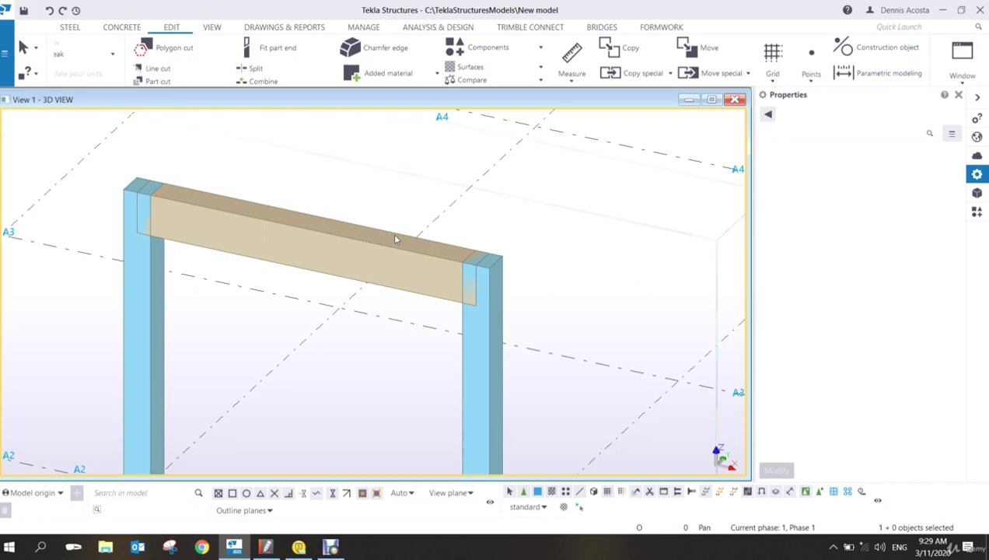
{"action": "scroll", "coordinate": [465, 307], "scroll_direction": "up", "scroll_amount": 2}
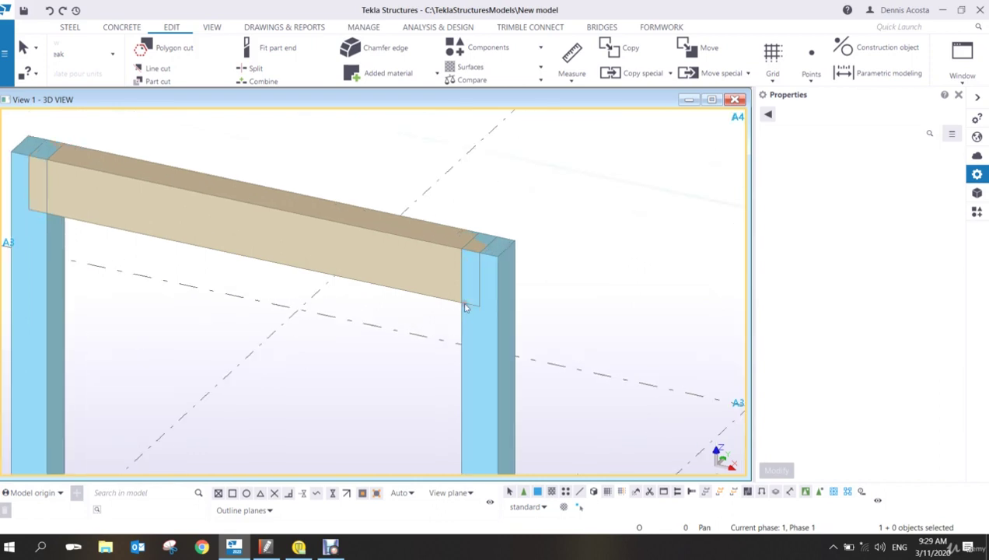
{"action": "scroll", "coordinate": [465, 303], "scroll_direction": "down", "scroll_amount": 2}
{"action": "scroll", "coordinate": [458, 269], "scroll_direction": "down", "scroll_amount": 2}
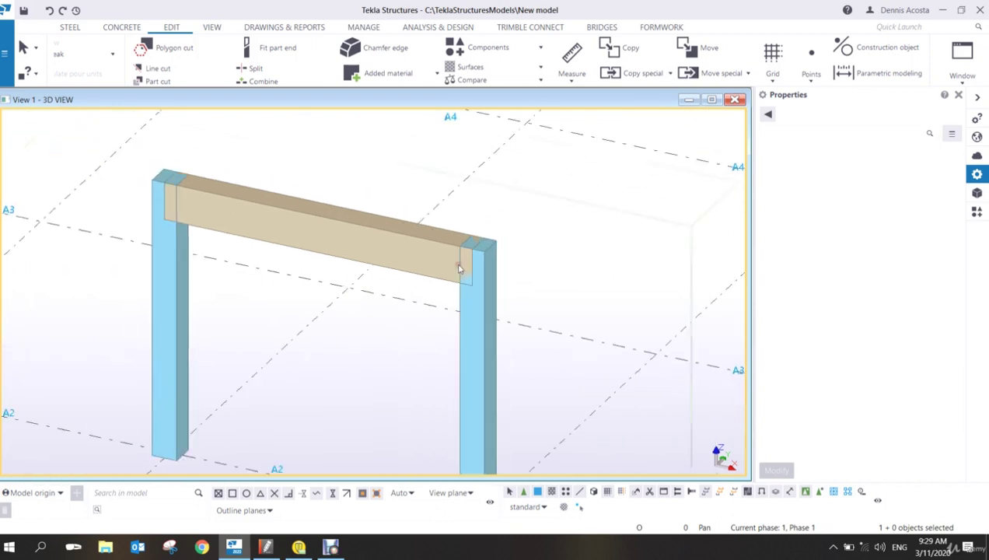
{"action": "scroll", "coordinate": [458, 268], "scroll_direction": "down", "scroll_amount": 1}
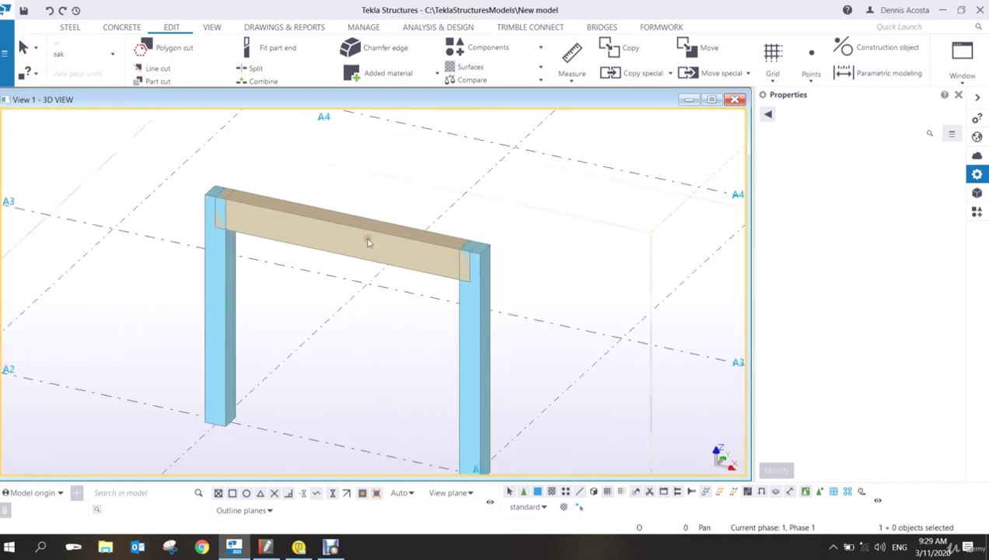
- Create a 3D part view of the beam, enlarged and turned square-on to the beam's side
{"action": "left_click", "coordinate": [368, 243]}
{"action": "right_click", "coordinate": [367, 241]}
{"action": "left_click", "coordinate": [321, 206]}
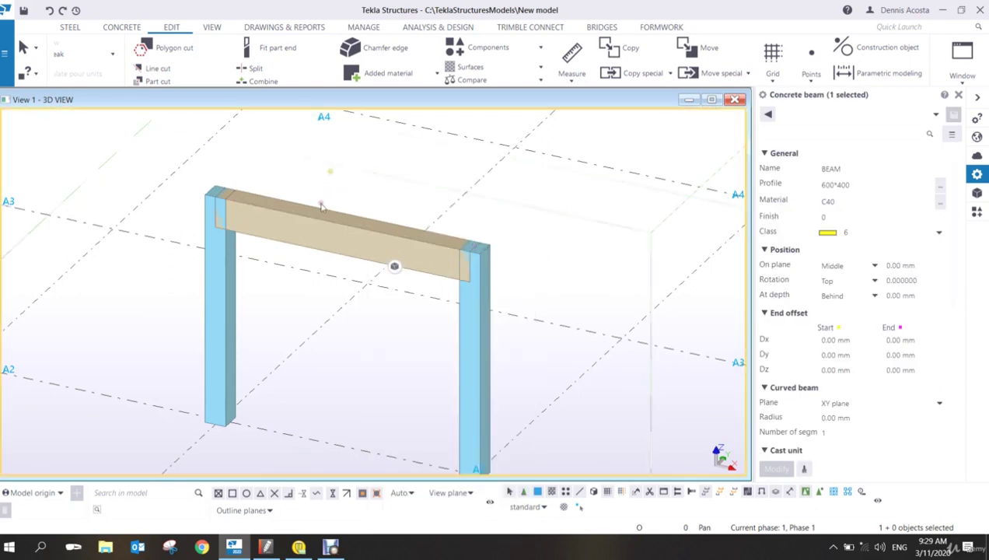
{"action": "left_click", "coordinate": [324, 221]}
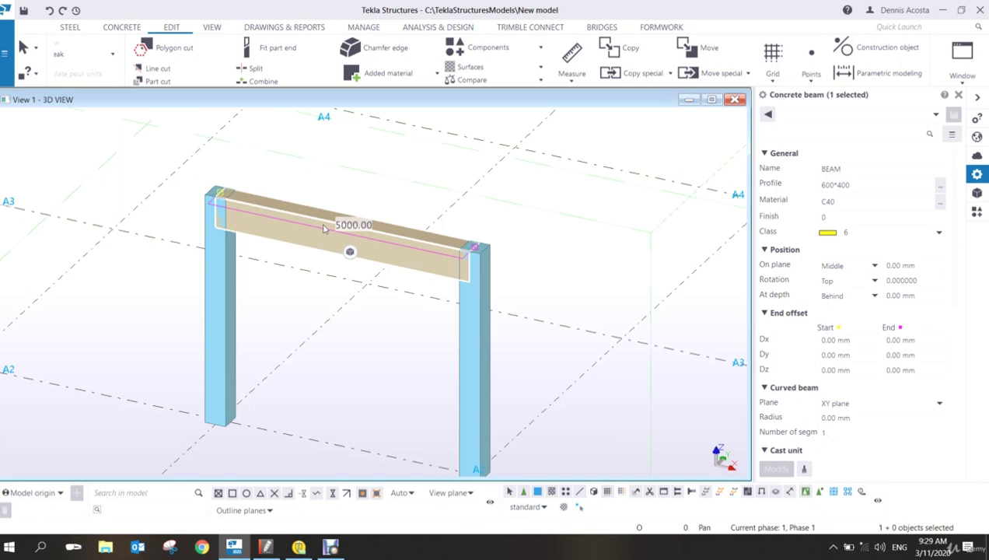
{"action": "right_click", "coordinate": [324, 227]}
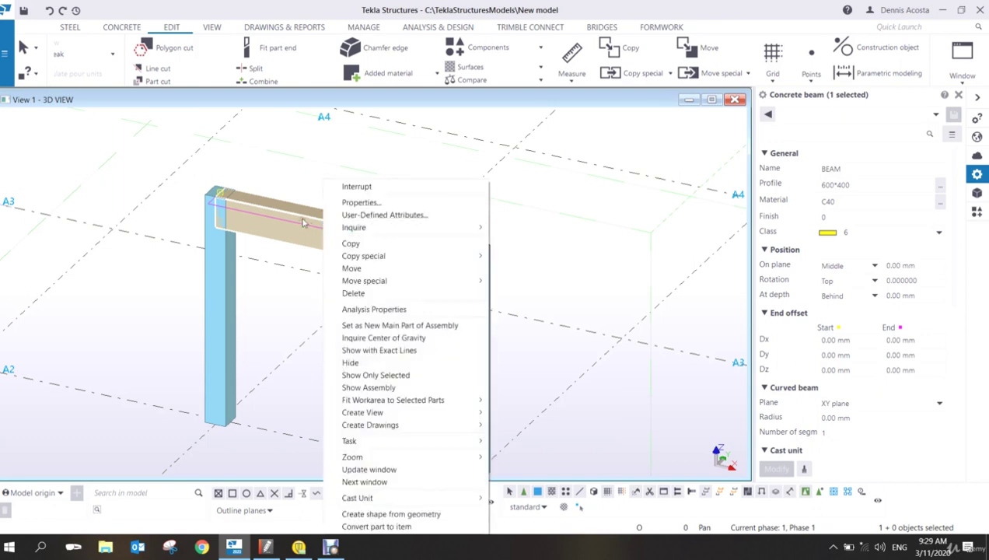
{"action": "mouse_move", "coordinate": [455, 416]}
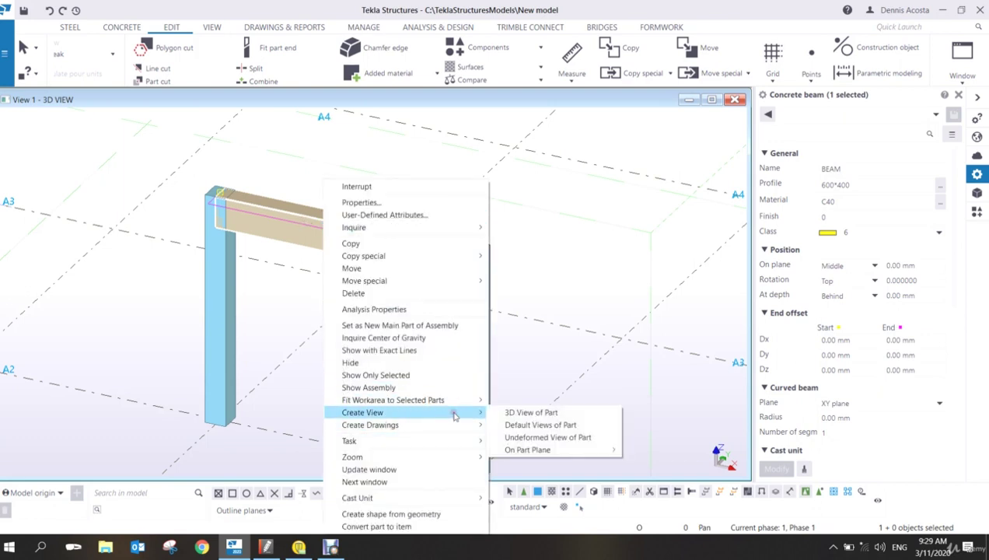
{"action": "left_click", "coordinate": [532, 415]}
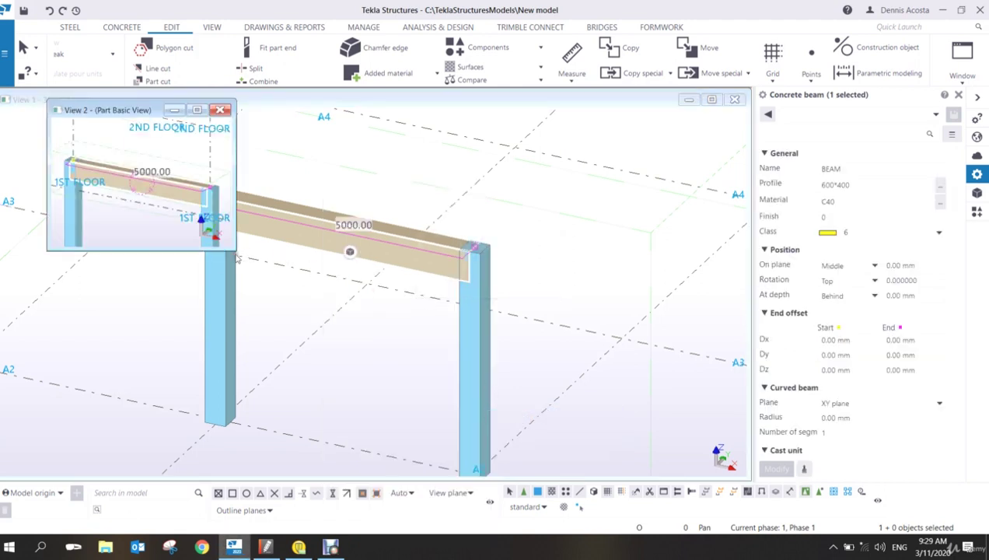
{"action": "left_click_drag", "start_coordinate": [234, 249], "coordinate": [727, 441]}
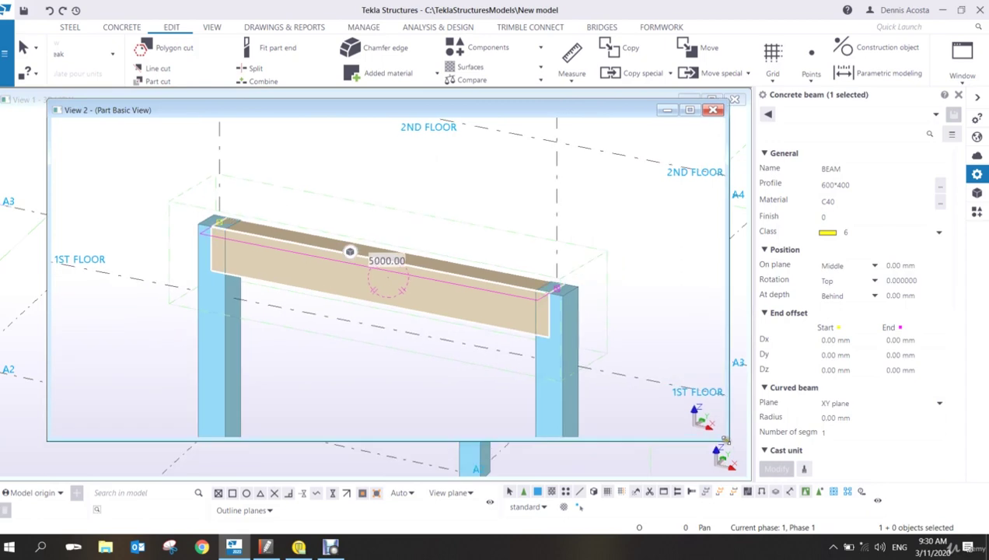
{"action": "key", "text": "ctrl+p"}
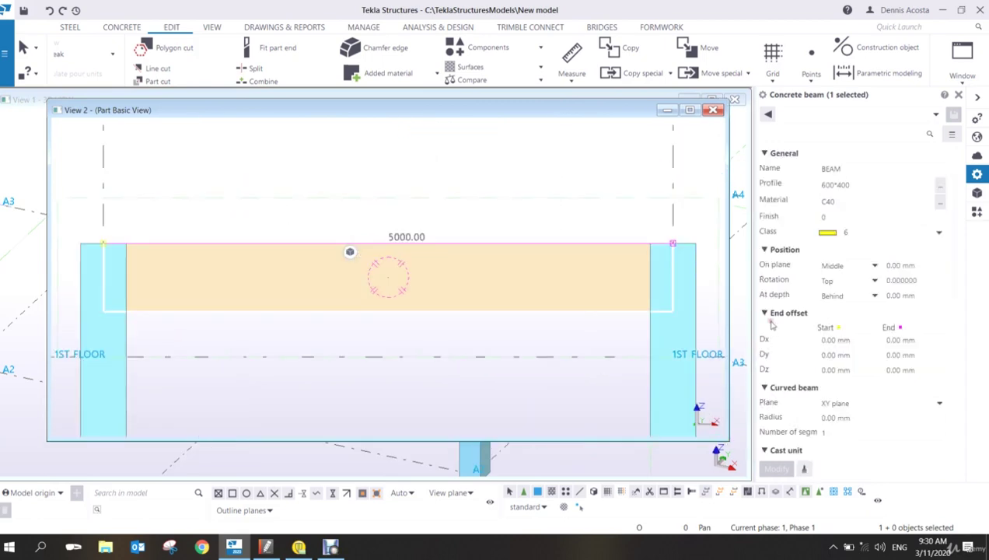
- Fit the beam's end to the inner face of the column at its end point, using a two-point vertical cutting line
{"action": "left_click", "coordinate": [644, 203]}
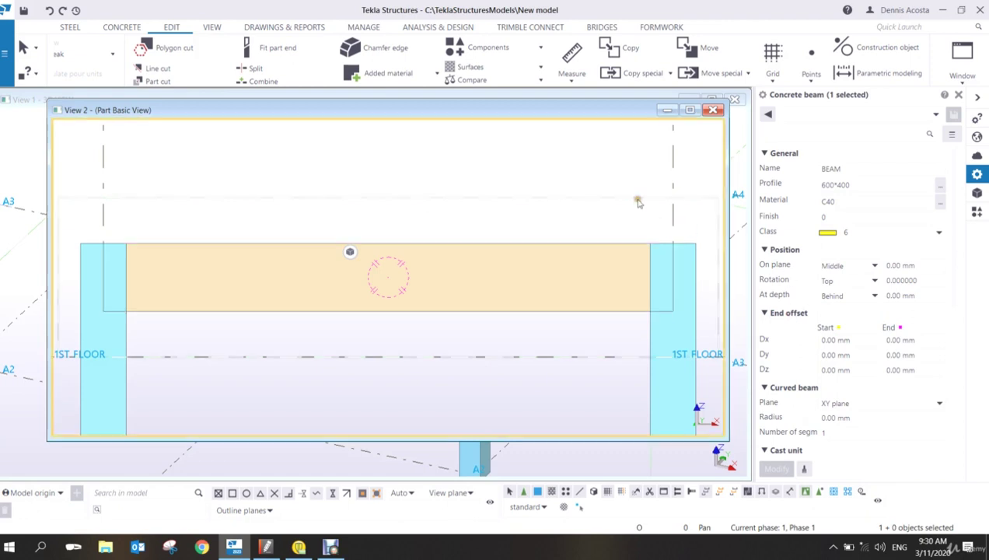
{"action": "scroll", "coordinate": [426, 249], "scroll_direction": "up", "scroll_amount": 3}
{"action": "scroll", "coordinate": [369, 232], "scroll_direction": "up", "scroll_amount": 2}
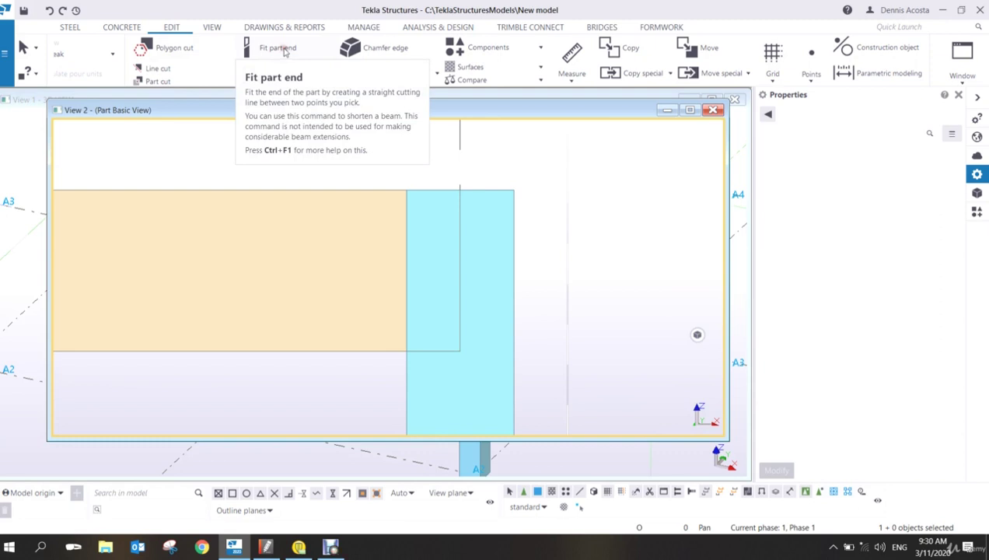
{"action": "left_click", "coordinate": [284, 49]}
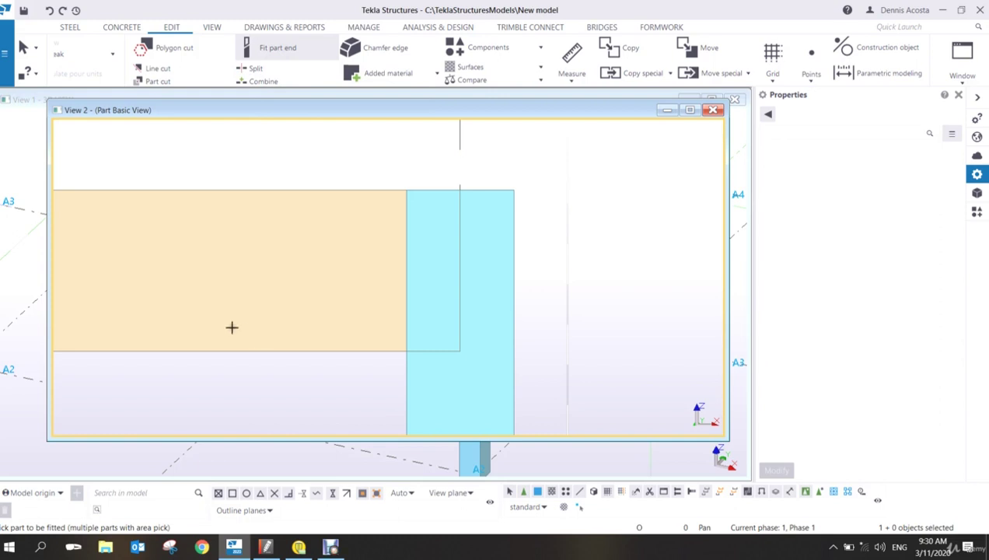
{"action": "left_click", "coordinate": [273, 265]}
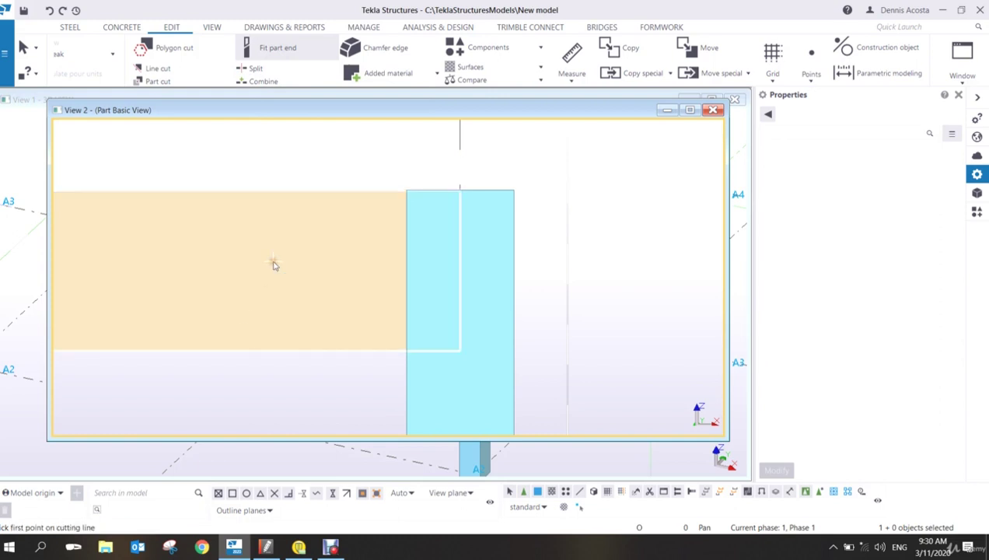
{"action": "left_click", "coordinate": [404, 193]}
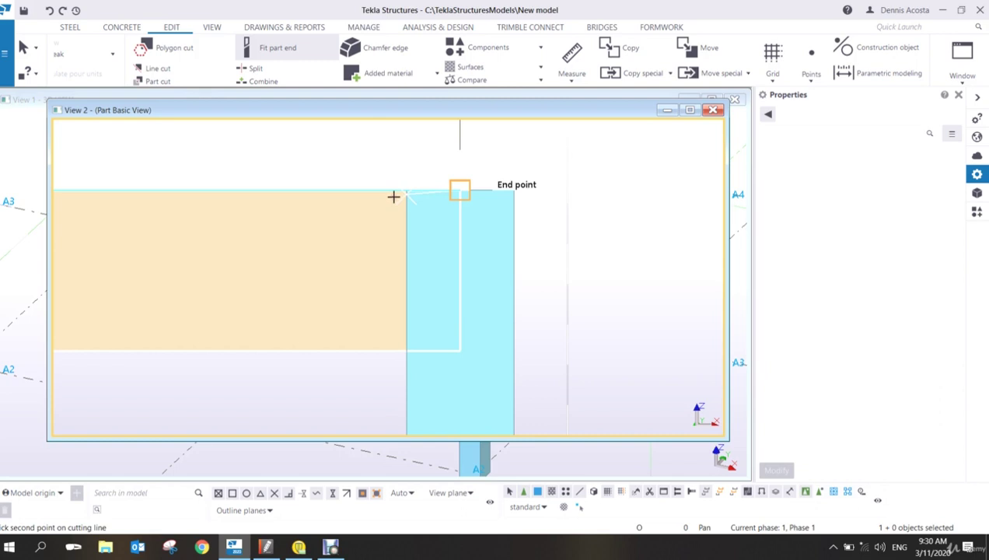
{"action": "left_click", "coordinate": [406, 272]}
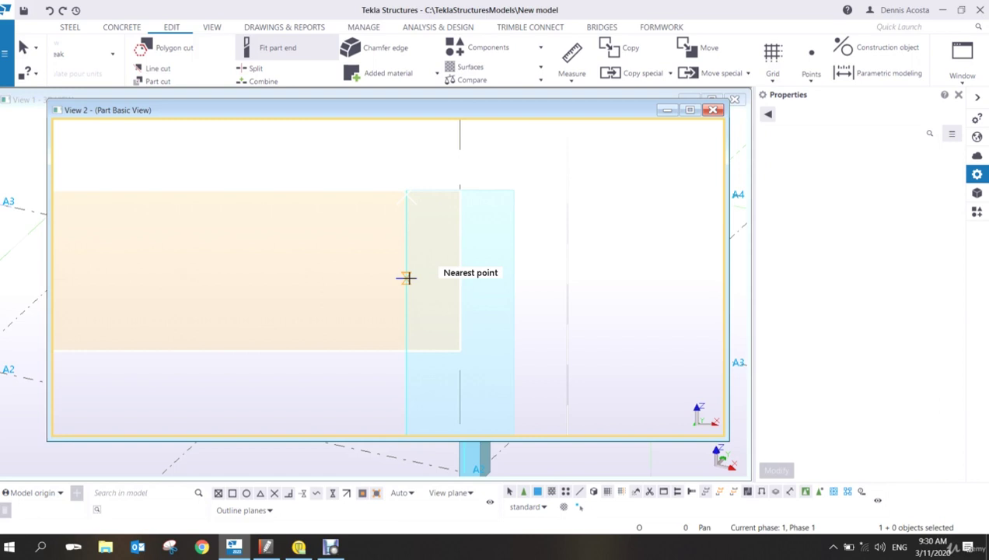
{"action": "left_click", "coordinate": [405, 278]}
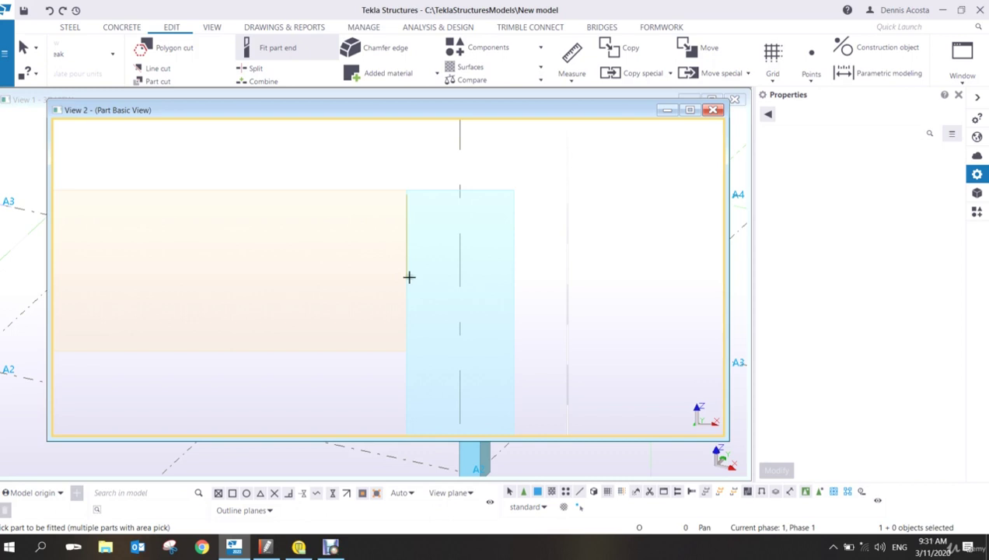
- Refit the beam's end to the column's inner face with a two-point vertical cutting line along that face
{"action": "mouse_move", "coordinate": [410, 234]}
{"action": "middle_mouse_down"}
{"action": "mouse_move", "coordinate": [453, 287]}
{"action": "mouse_move", "coordinate": [401, 245]}
{"action": "middle_mouse_up"}
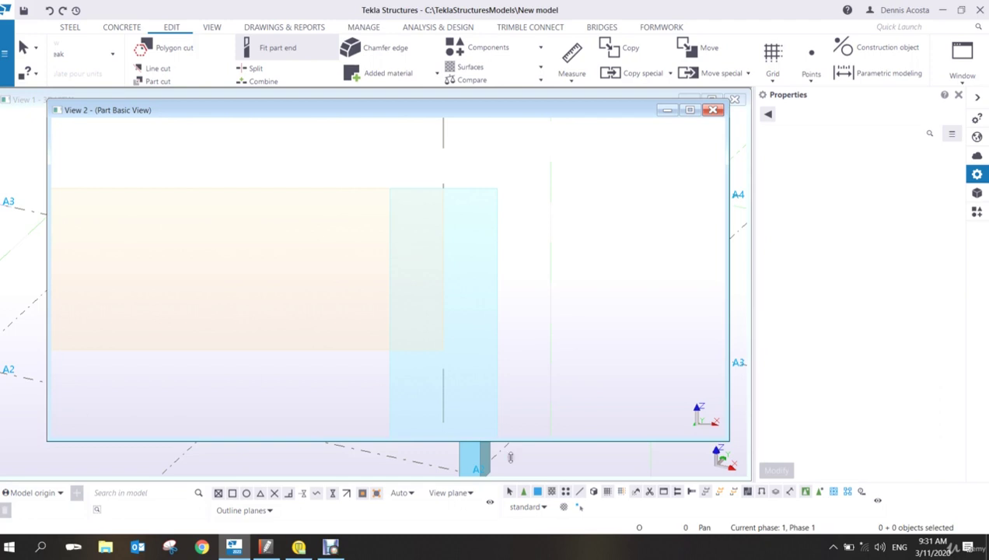
{"action": "middle_click_drag", "start_coordinate": [381, 245], "coordinate": [331, 245]}
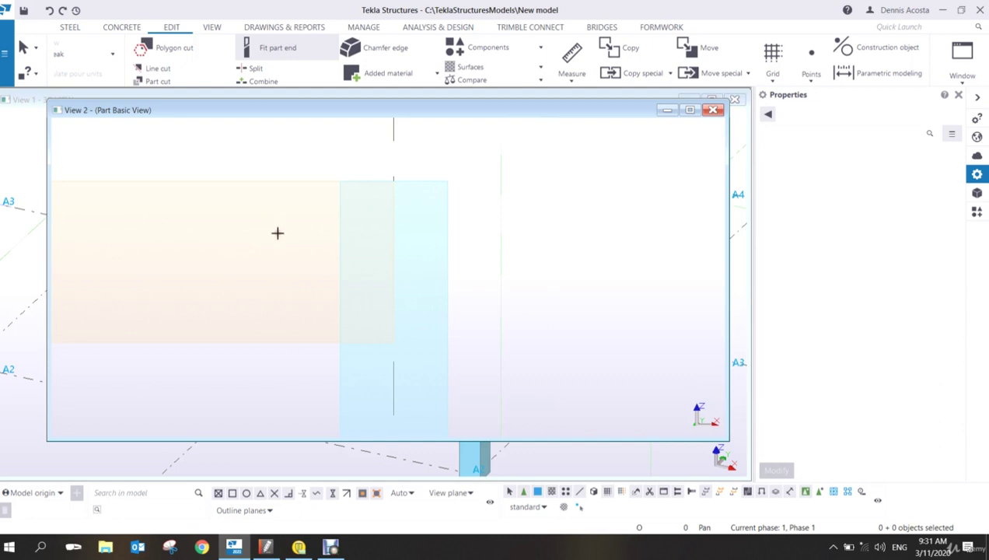
{"action": "left_click", "coordinate": [242, 260]}
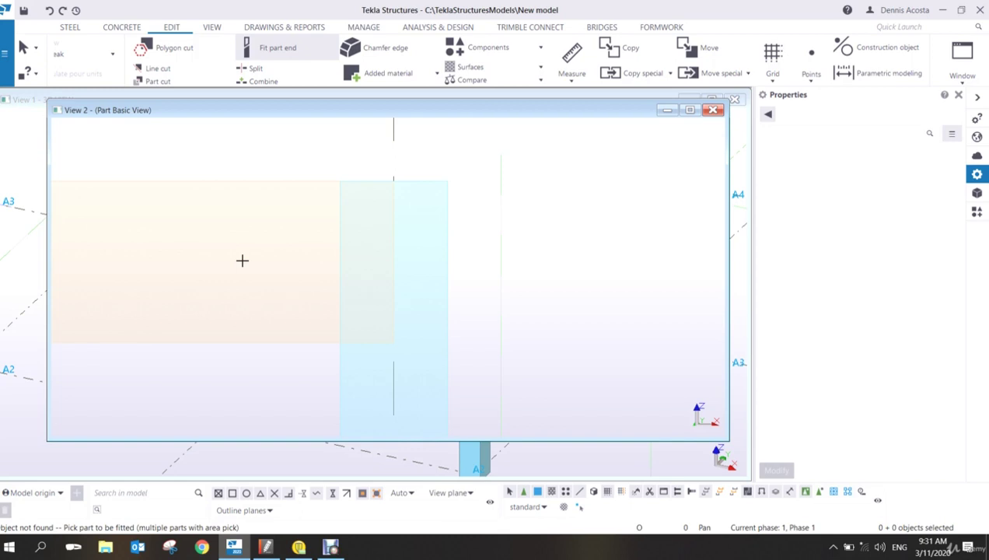
{"action": "left_click", "coordinate": [256, 180]}
{"action": "left_click", "coordinate": [339, 205]}
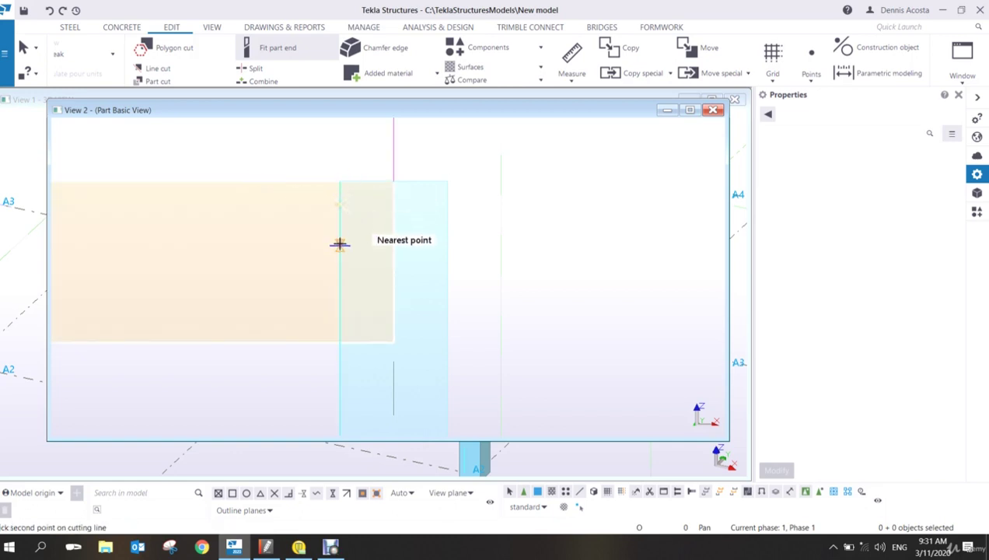
{"action": "left_click", "coordinate": [338, 271]}
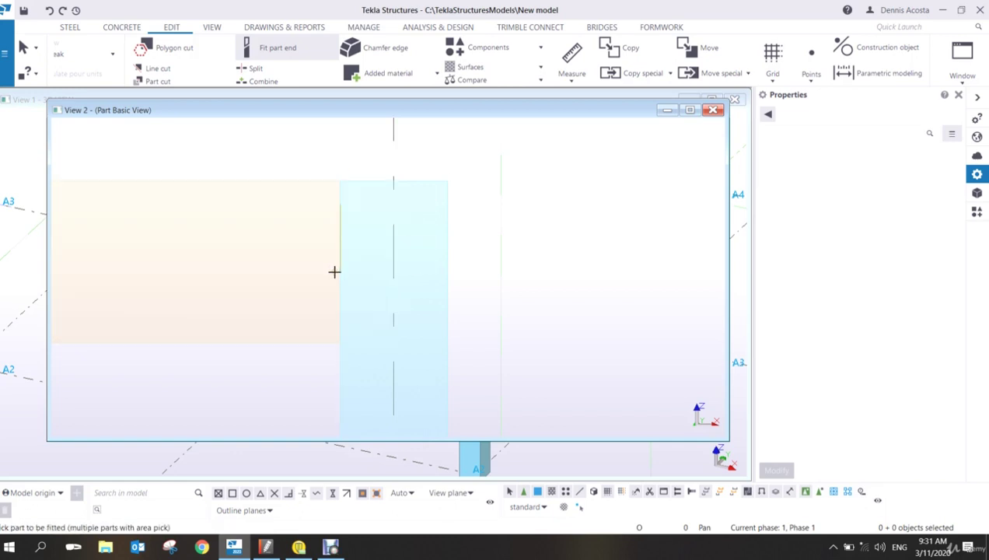
- Fit the beam's end point side once more to the column's inner face using two points on the face, and end the fitting command
{"action": "middle_click_drag", "start_coordinate": [234, 271], "coordinate": [261, 246]}
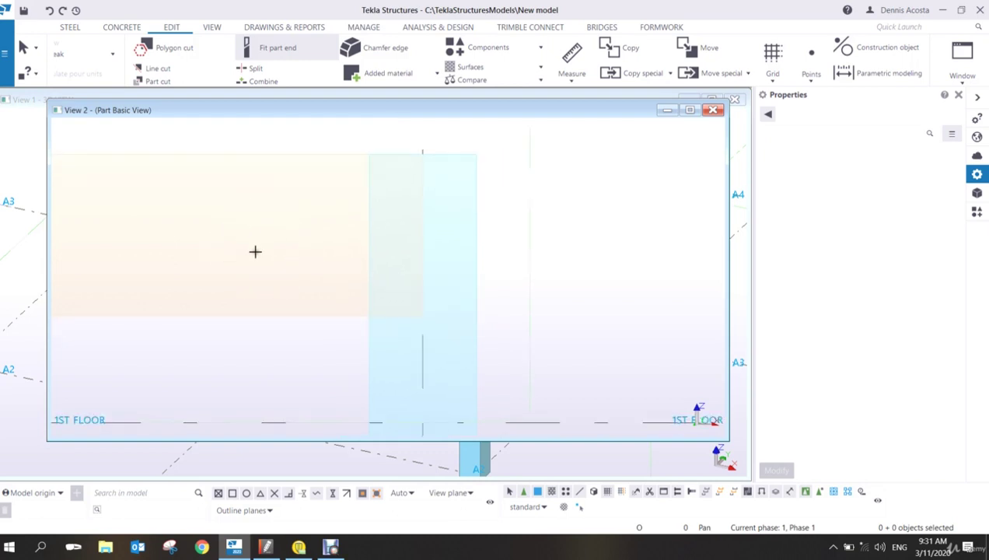
{"action": "middle_click_drag", "start_coordinate": [259, 304], "coordinate": [242, 357]}
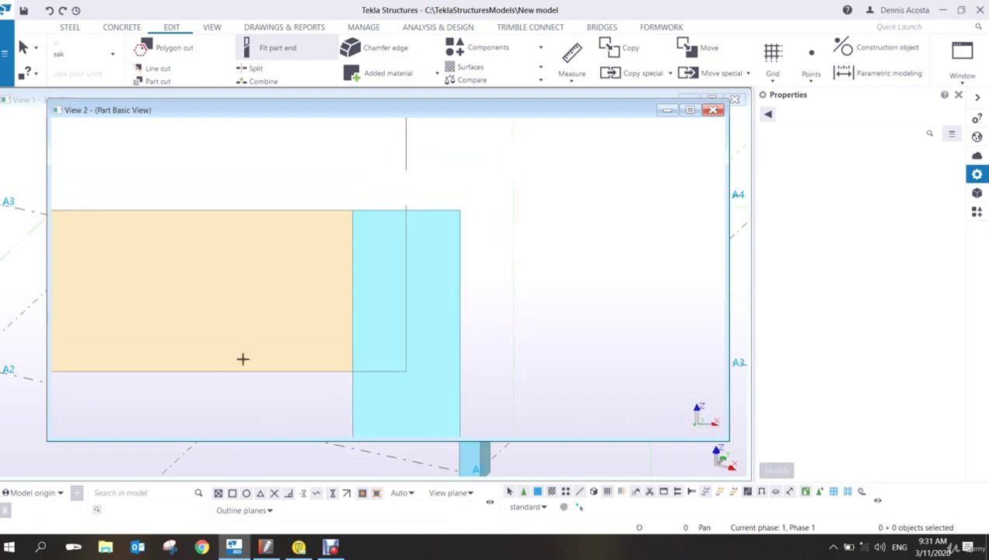
{"action": "left_click", "coordinate": [235, 267]}
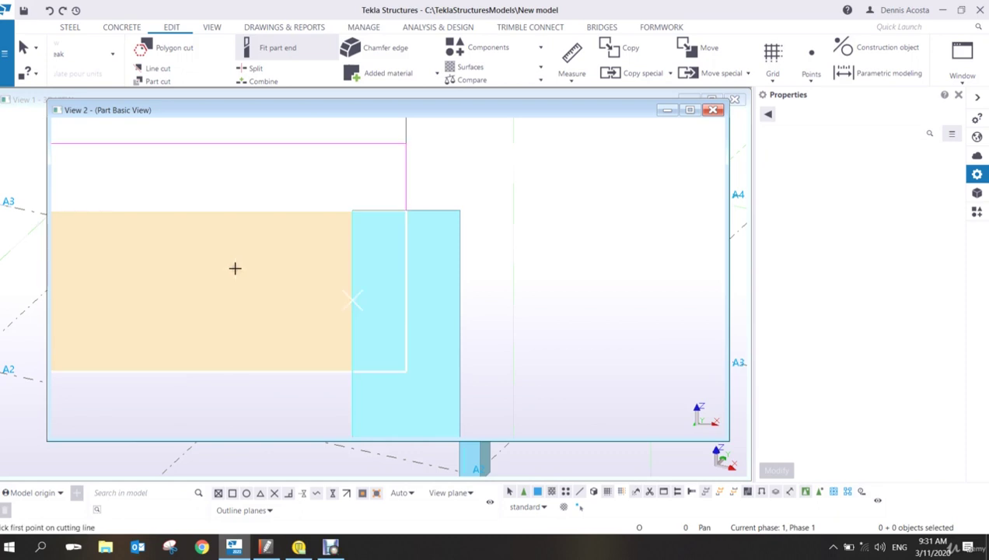
{"action": "left_click", "coordinate": [354, 238]}
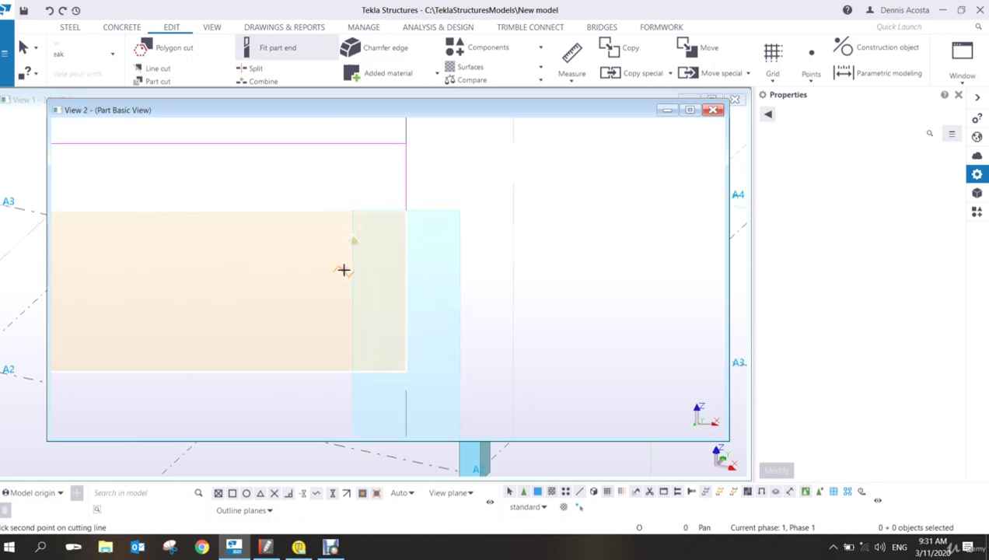
{"action": "left_click", "coordinate": [353, 289]}
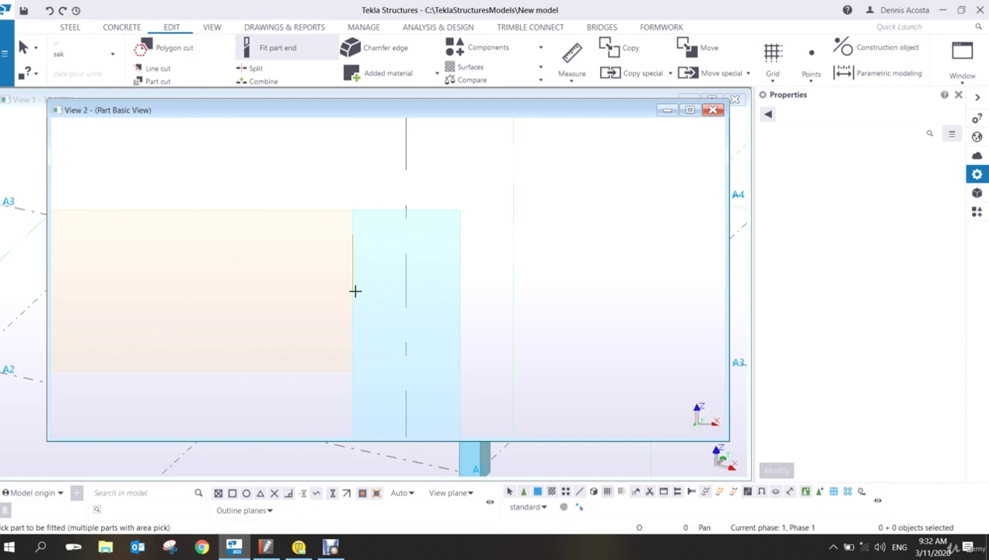
{"action": "scroll", "coordinate": [354, 289], "scroll_direction": "down", "scroll_amount": 5}
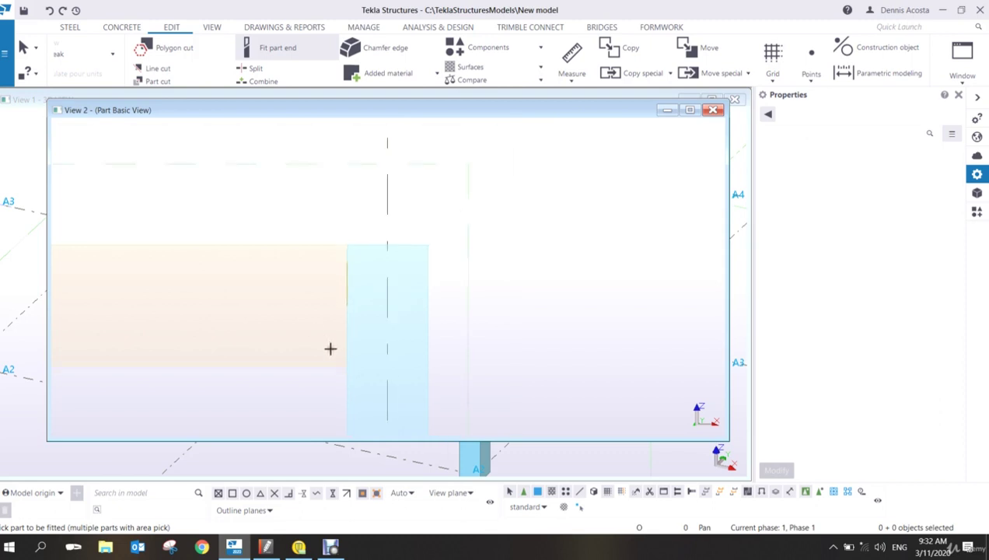
{"action": "scroll", "coordinate": [406, 225], "scroll_direction": "up", "scroll_amount": 6}
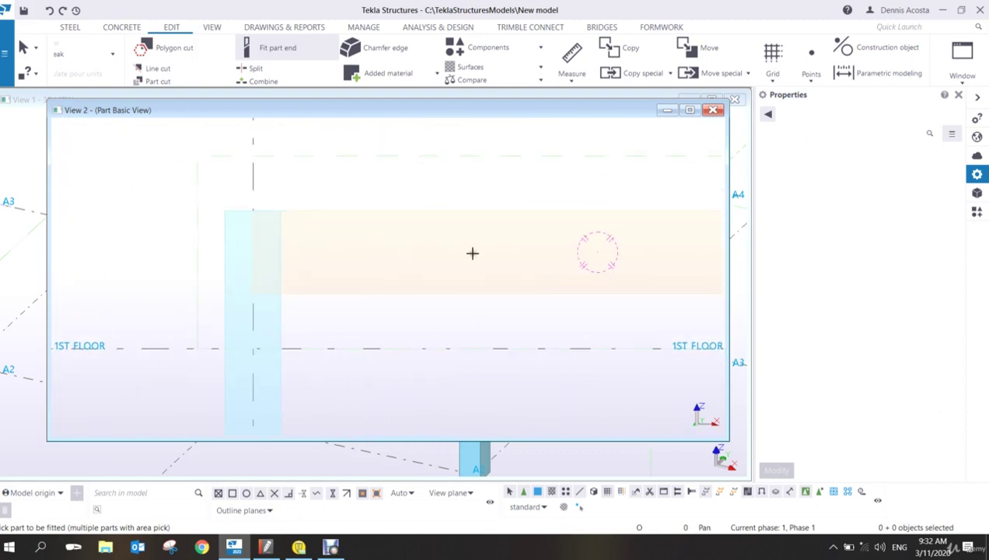
{"action": "middle_click_drag", "start_coordinate": [545, 245], "coordinate": [444, 221]}
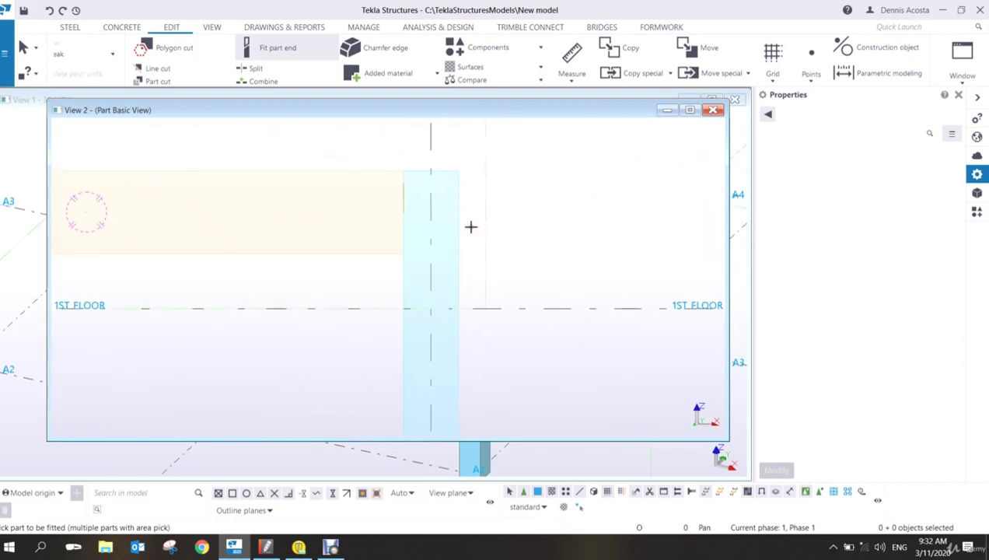
{"action": "right_click", "coordinate": [524, 185]}
{"action": "left_click", "coordinate": [525, 188]}
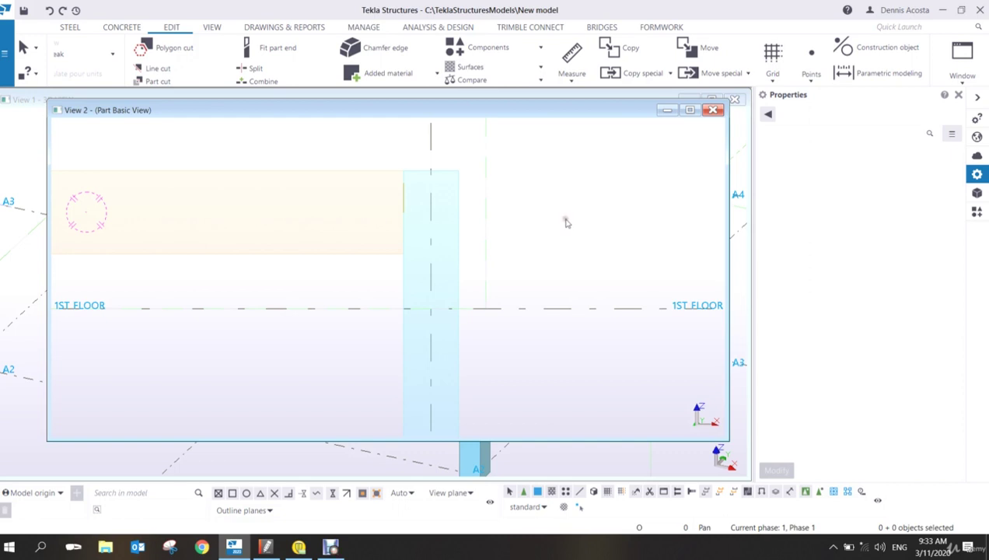
- Examine how the beam's unfitted start end meets its column in the part view
{"action": "middle_click_drag", "start_coordinate": [296, 309], "coordinate": [443, 338]}
{"action": "scroll", "coordinate": [441, 337], "scroll_direction": "down", "scroll_amount": 2}
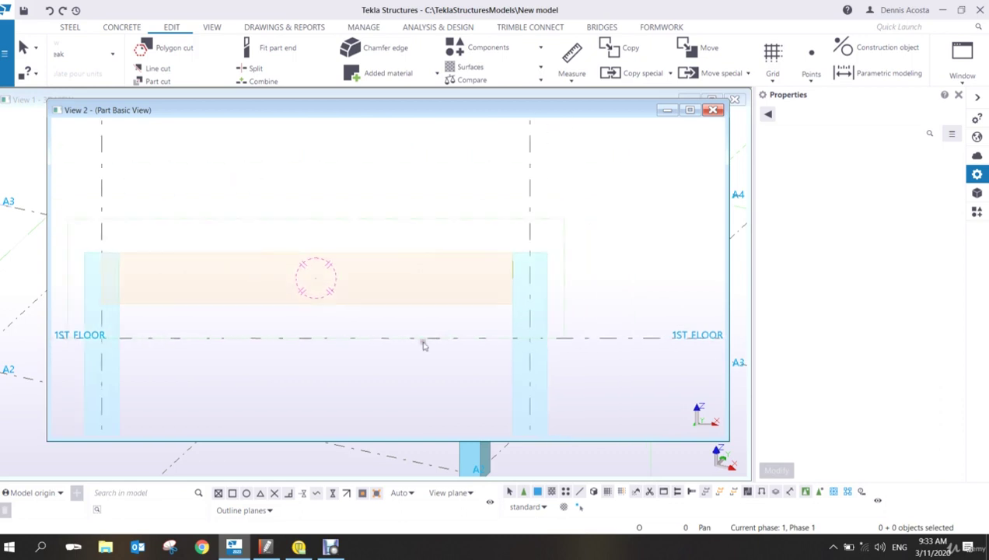
{"action": "middle_click_drag", "start_coordinate": [346, 345], "coordinate": [454, 326]}
{"action": "scroll", "coordinate": [365, 313], "scroll_direction": "up", "scroll_amount": 1}
{"action": "scroll", "coordinate": [365, 313], "scroll_direction": "up", "scroll_amount": 1}
{"action": "middle_click_drag", "start_coordinate": [287, 305], "coordinate": [353, 304]}
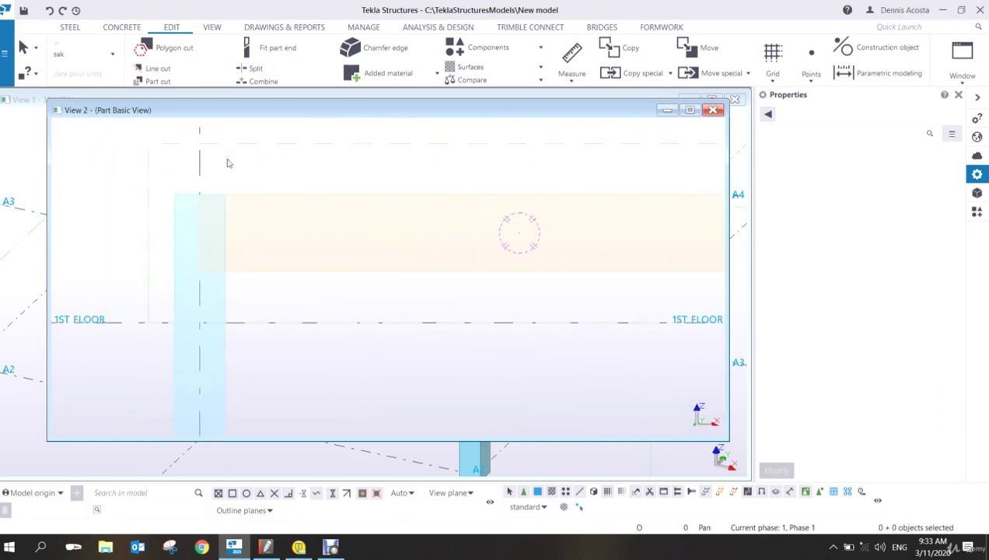
{"action": "middle_click_drag", "start_coordinate": [212, 219], "coordinate": [358, 202]}
{"action": "scroll", "coordinate": [297, 192], "scroll_direction": "up", "scroll_amount": 3}
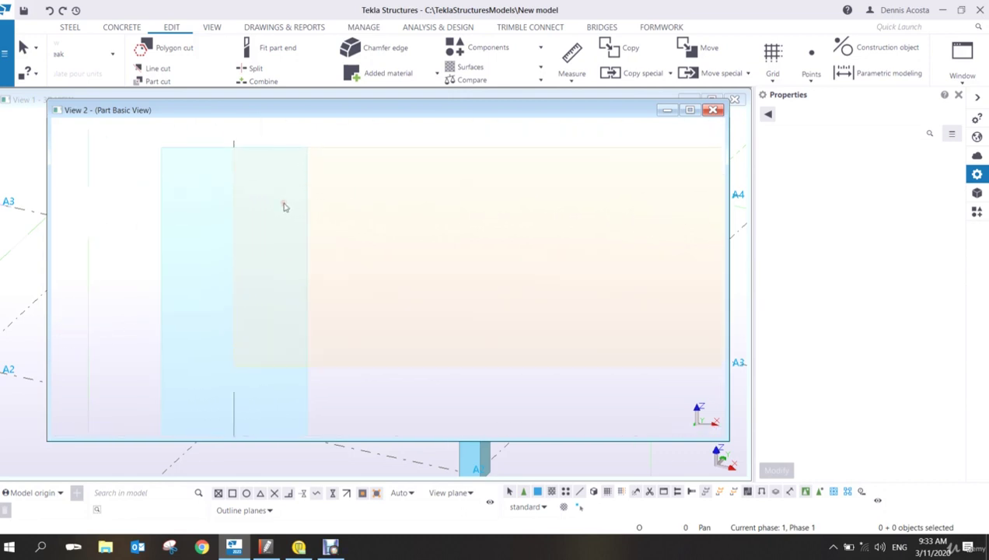
{"action": "middle_click_drag", "start_coordinate": [282, 206], "coordinate": [375, 200]}
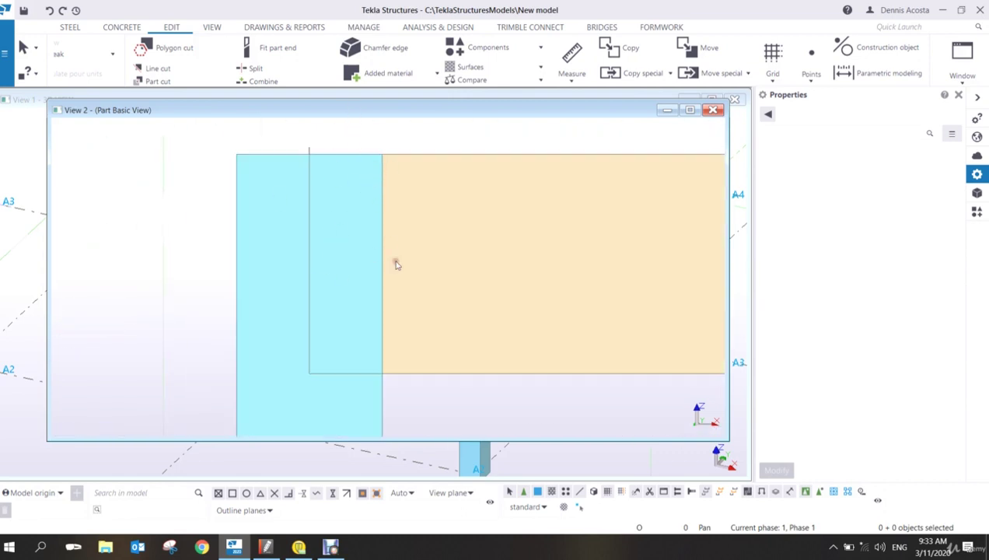
{"action": "scroll", "coordinate": [414, 304], "scroll_direction": "up", "scroll_amount": 1}
{"action": "scroll", "coordinate": [414, 304], "scroll_direction": "down", "scroll_amount": 1}
{"action": "scroll", "coordinate": [414, 302], "scroll_direction": "up", "scroll_amount": 2}
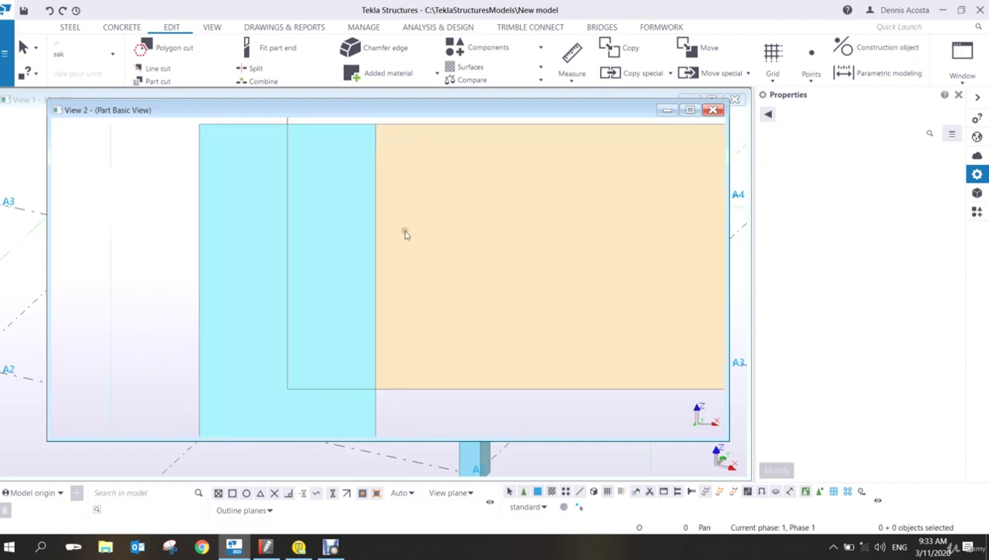
{"action": "scroll", "coordinate": [397, 186], "scroll_direction": "down", "scroll_amount": 2}
{"action": "left_click", "coordinate": [420, 167]}
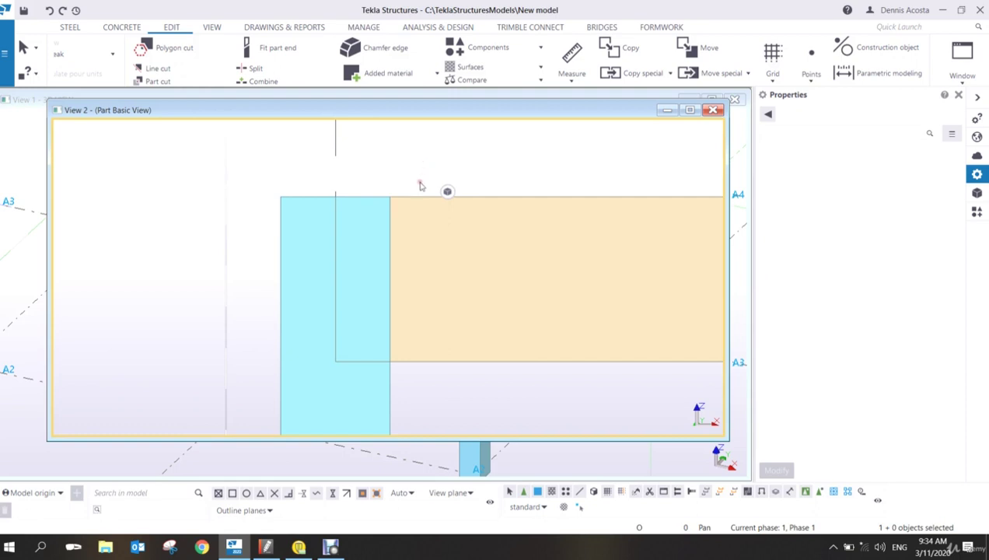
{"action": "scroll", "coordinate": [378, 267], "scroll_direction": "up", "scroll_amount": 3}
{"action": "scroll", "coordinate": [376, 267], "scroll_direction": "down", "scroll_amount": 1}
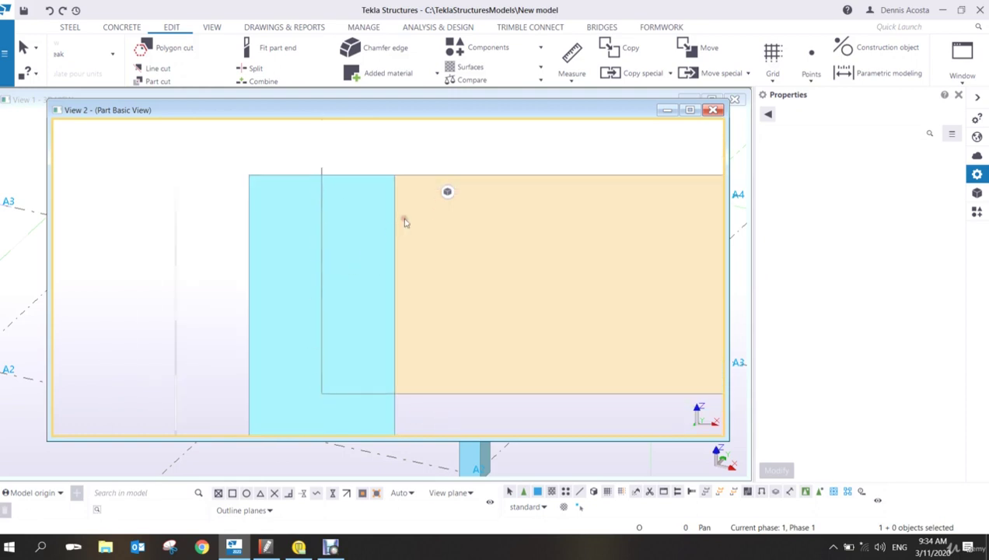
{"action": "mouse_move", "coordinate": [381, 212]}
{"action": "middle_mouse_down", "text": "ctrl"}
{"action": "mouse_move", "coordinate": [301, 273]}
{"action": "mouse_move", "coordinate": [361, 245]}
{"action": "mouse_move", "coordinate": [267, 318]}
{"action": "mouse_move", "coordinate": [280, 221]}
{"action": "mouse_move", "coordinate": [316, 289]}
{"action": "mouse_move", "coordinate": [314, 268]}
{"action": "middle_mouse_up", "text": "ctrl"}
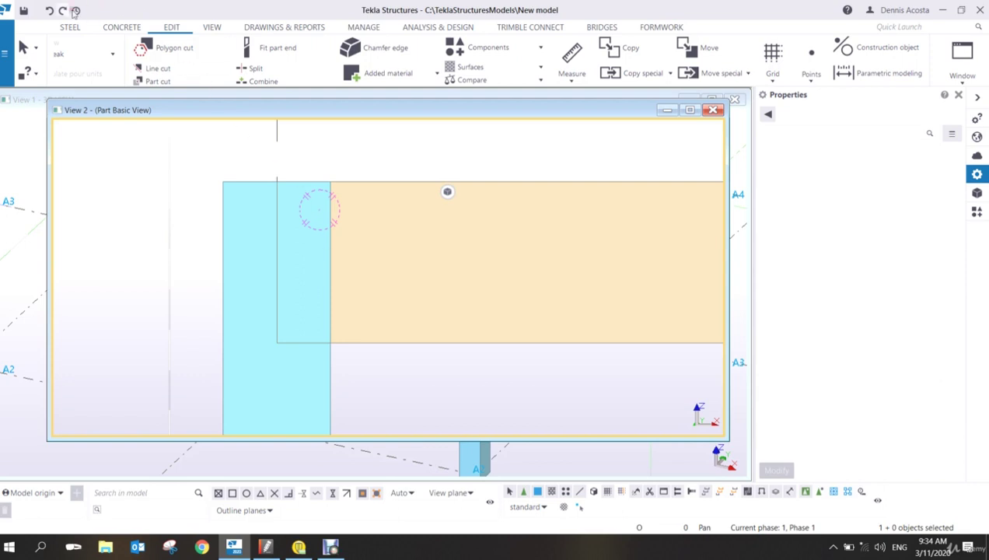
- Turn on DirectX rendering in the program settings
{"action": "left_click", "coordinate": [4, 60]}
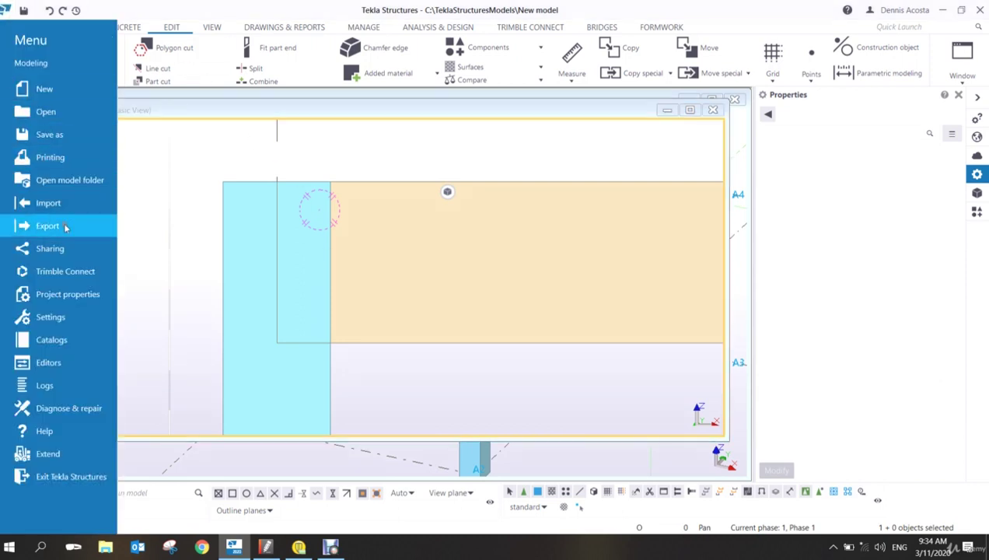
{"action": "left_click", "coordinate": [106, 325]}
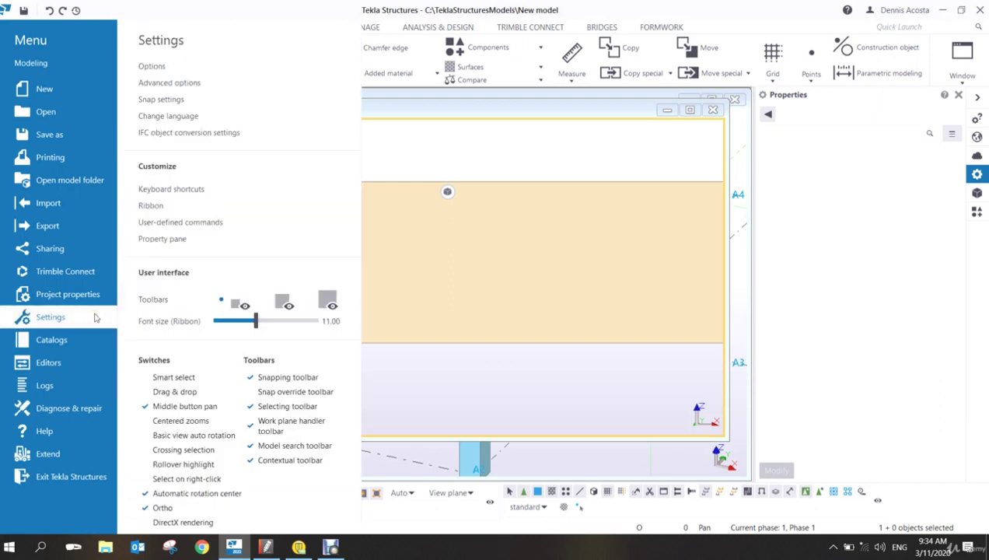
{"action": "scroll", "coordinate": [189, 480], "scroll_direction": "down", "scroll_amount": 1}
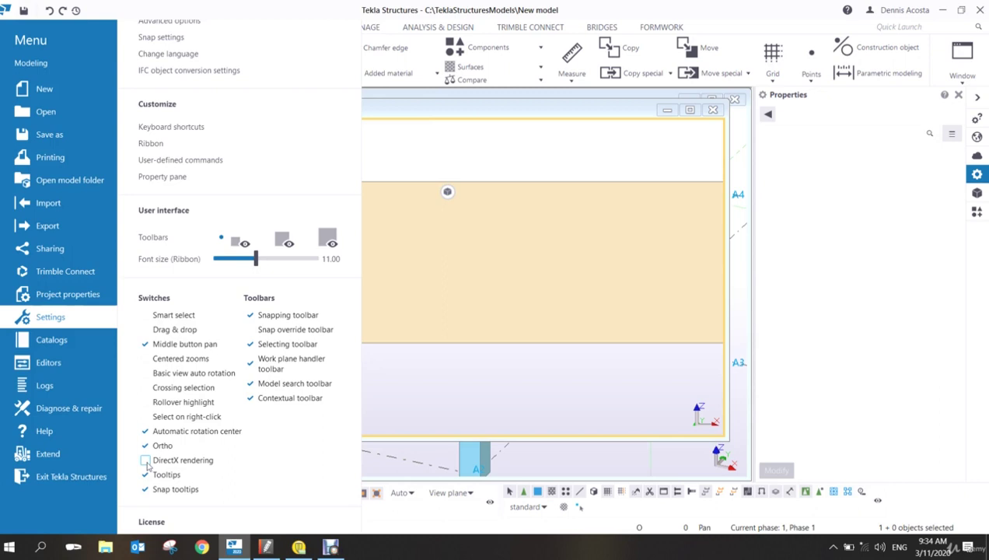
{"action": "left_click", "coordinate": [146, 460]}
{"action": "left_click", "coordinate": [428, 374]}
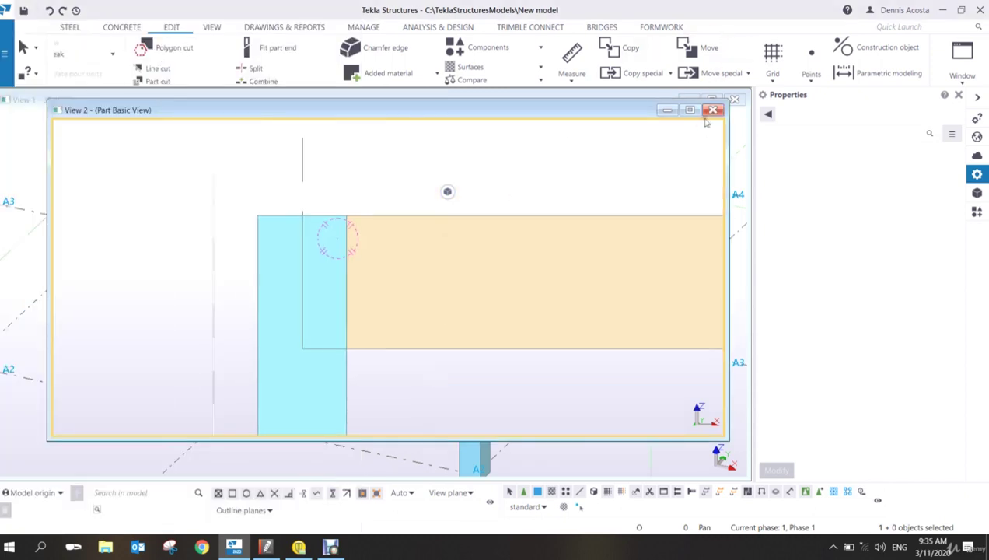
- Close the existing part view and create a new, enlarged 3D part view of the beam
{"action": "left_click", "coordinate": [711, 111]}
{"action": "right_click", "coordinate": [269, 220]}
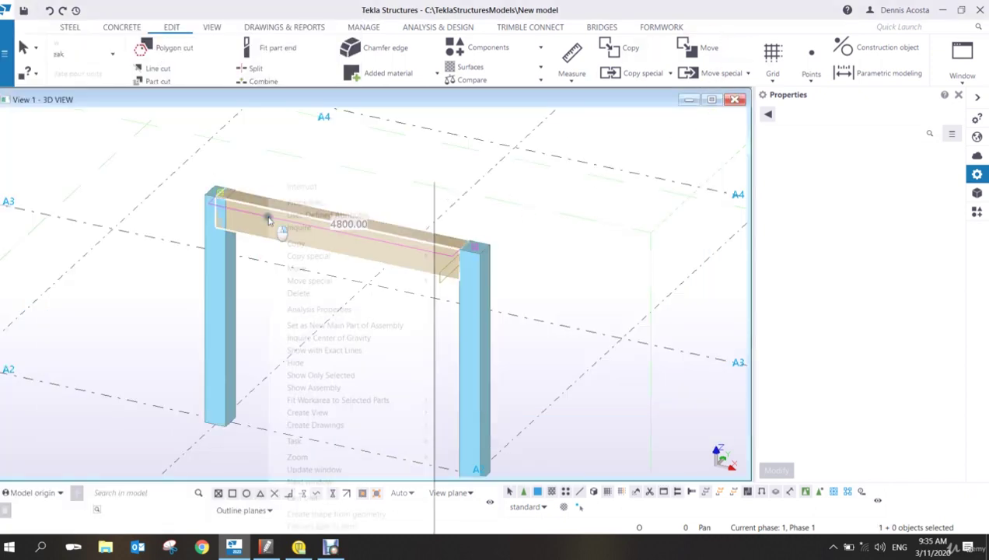
{"action": "mouse_move", "coordinate": [348, 424]}
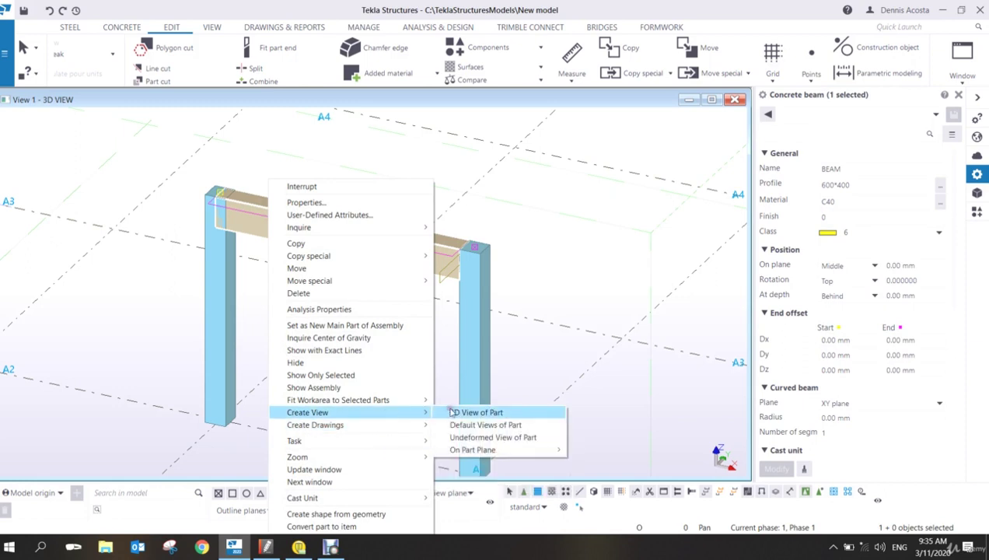
{"action": "left_click", "coordinate": [452, 412]}
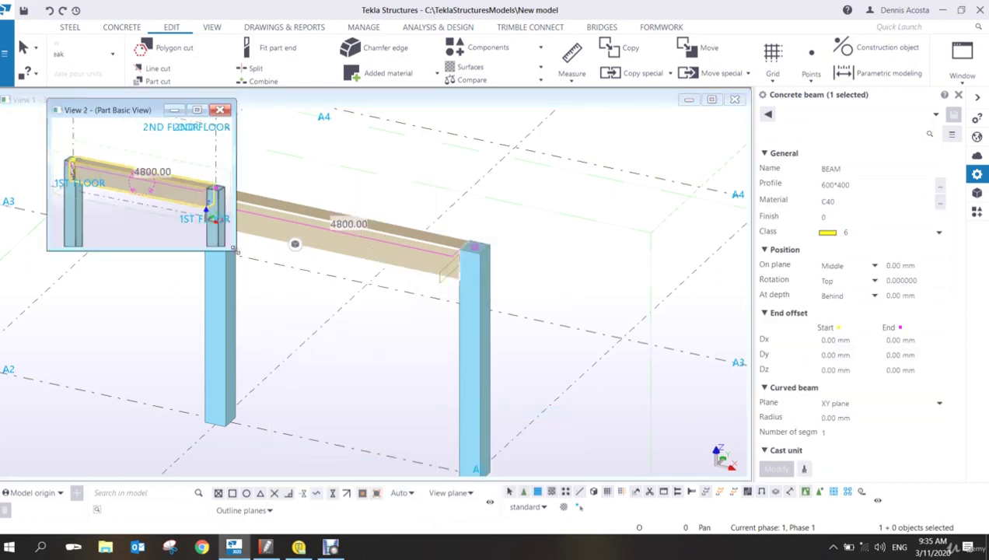
{"action": "left_click_drag", "start_coordinate": [234, 249], "coordinate": [742, 459]}
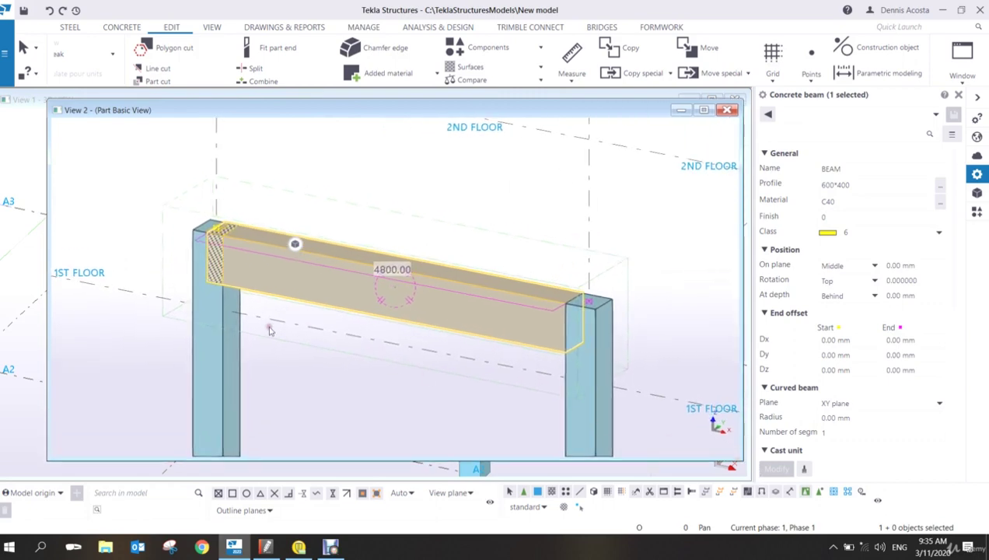
- Tile the beam's part view beside the 3D view and show the beam's start end in close-up to compare their rendering
{"action": "scroll", "coordinate": [220, 269], "scroll_direction": "up", "scroll_amount": 5}
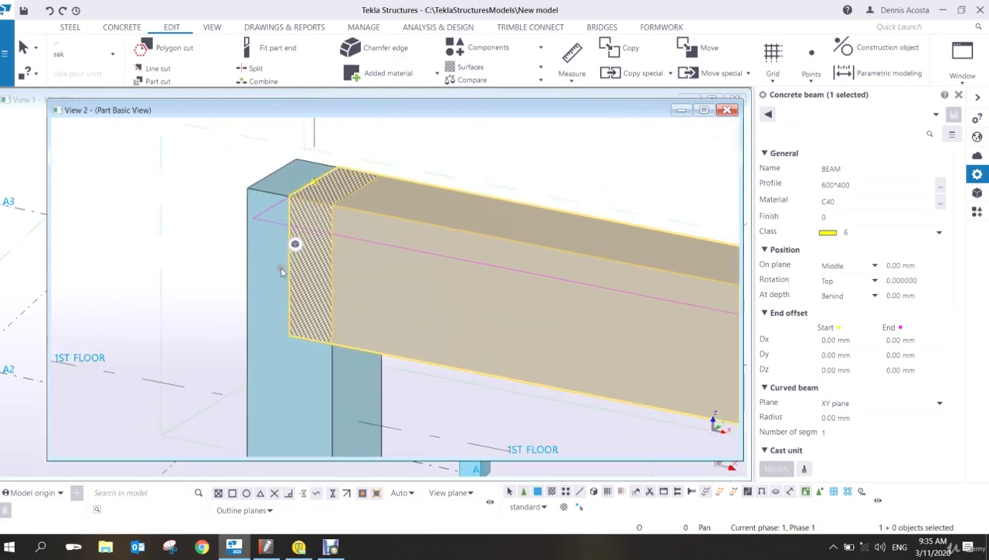
{"action": "scroll", "coordinate": [287, 260], "scroll_direction": "down", "scroll_amount": 6}
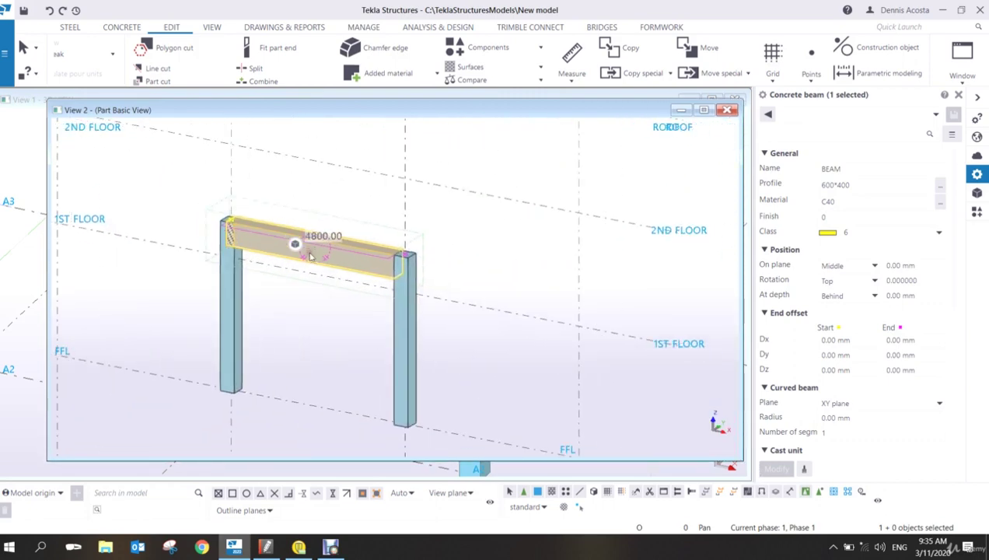
{"action": "scroll", "coordinate": [309, 256], "scroll_direction": "down", "scroll_amount": 2}
{"action": "scroll", "coordinate": [313, 268], "scroll_direction": "up", "scroll_amount": 4}
{"action": "left_click_drag", "start_coordinate": [246, 110], "coordinate": [505, 120]}
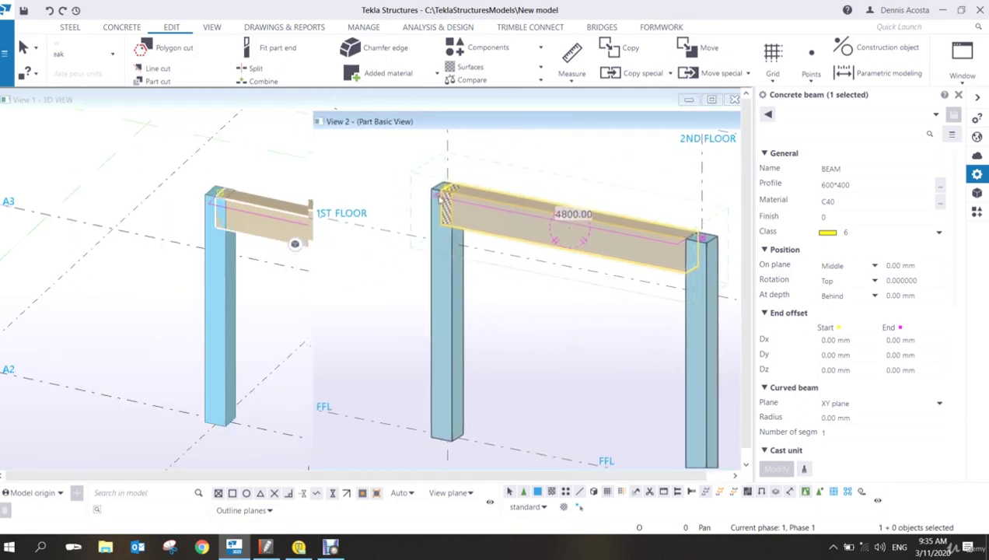
{"action": "key", "text": "ctrl+t"}
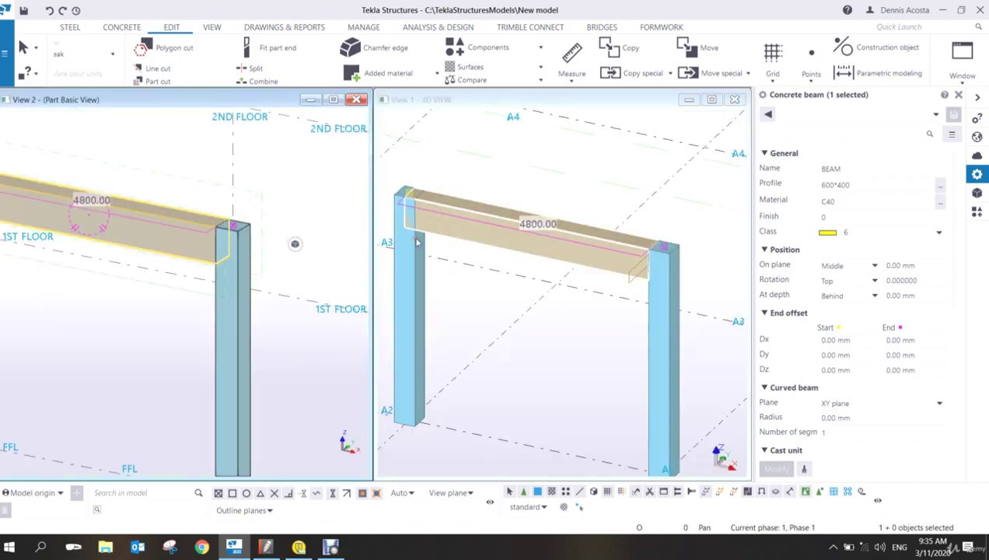
{"action": "middle_click_drag", "start_coordinate": [288, 244], "coordinate": [205, 231], "text": "ctrl"}
{"action": "scroll", "coordinate": [216, 227], "scroll_direction": "up", "scroll_amount": 4}
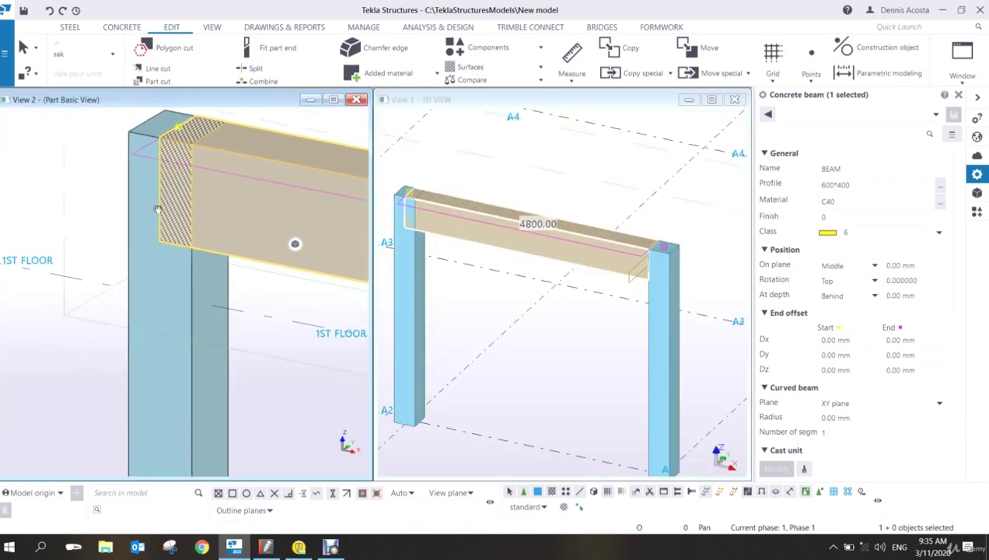
- Examine the overlap of the beam's start end and column in both the part view and the 3D view
{"action": "scroll", "coordinate": [483, 166], "scroll_direction": "up", "scroll_amount": 2}
{"action": "scroll", "coordinate": [459, 176], "scroll_direction": "up", "scroll_amount": 5}
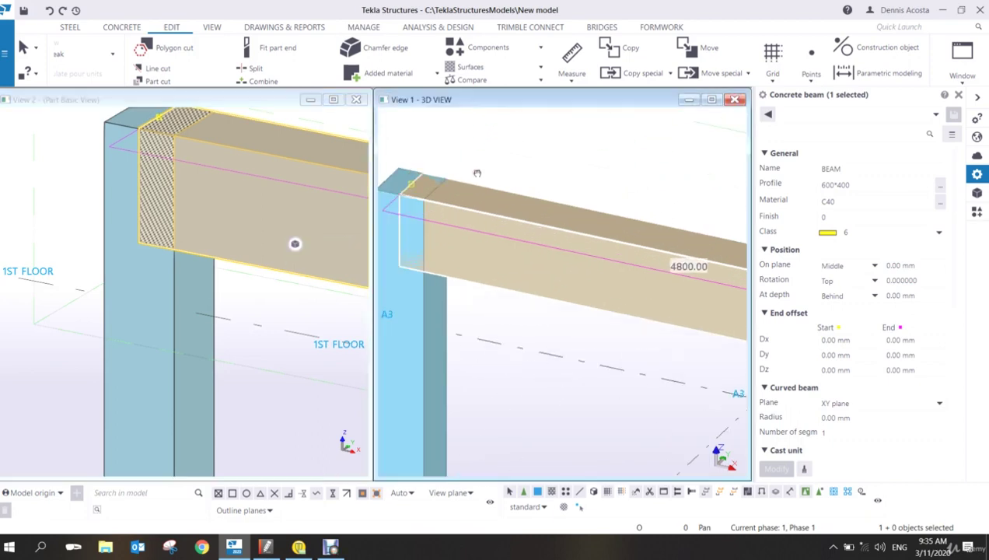
{"action": "left_click", "coordinate": [554, 315]}
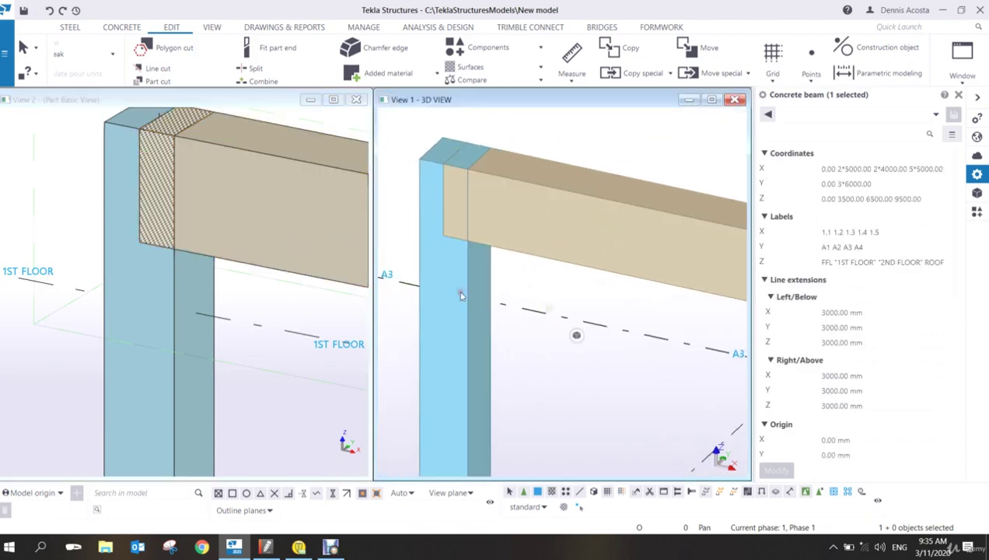
{"action": "scroll", "coordinate": [555, 296], "scroll_direction": "up", "scroll_amount": 2}
{"action": "scroll", "coordinate": [554, 296], "scroll_direction": "down", "scroll_amount": 3}
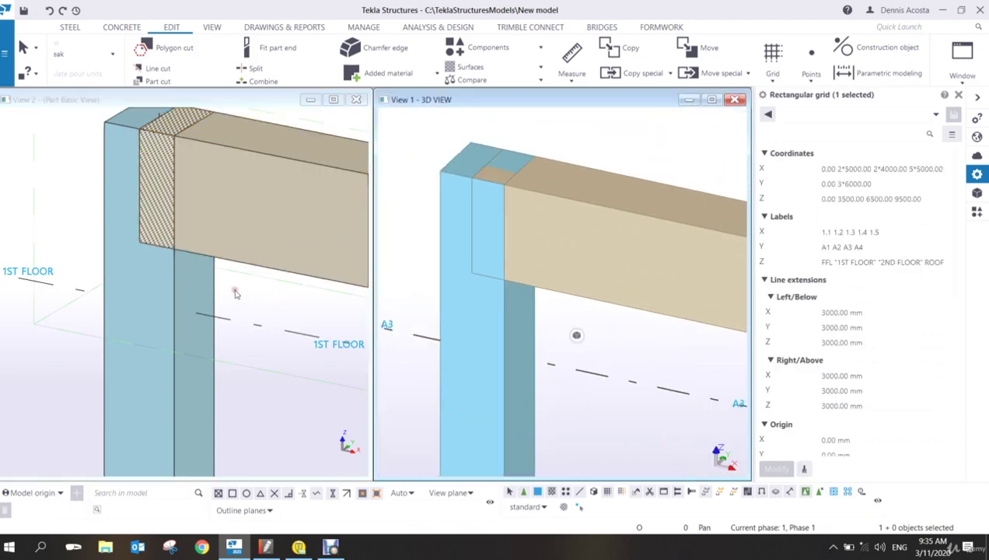
{"action": "scroll", "coordinate": [195, 321], "scroll_direction": "down", "scroll_amount": 2}
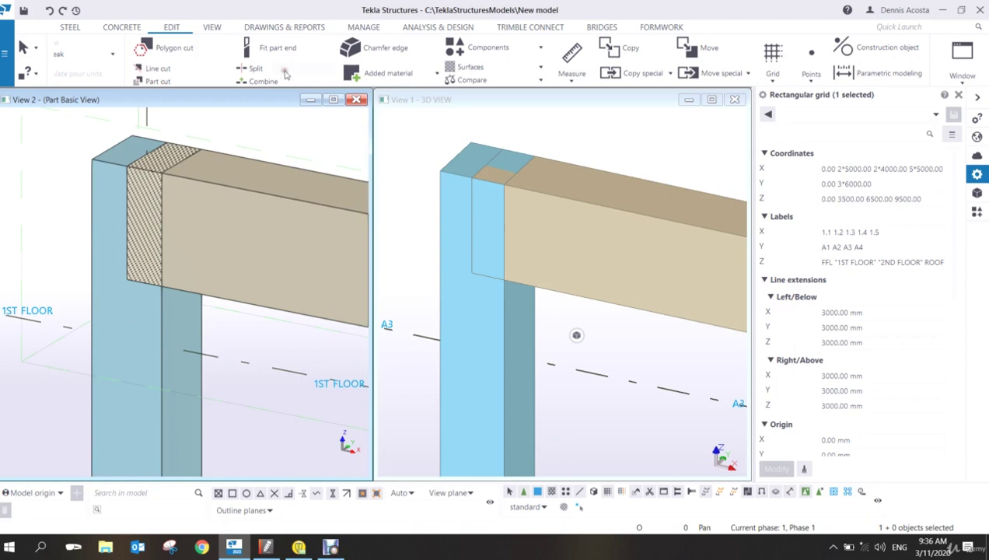
- Close the beam's part view and widen the 3D view across the freed workspace
{"action": "left_click", "coordinate": [356, 99]}
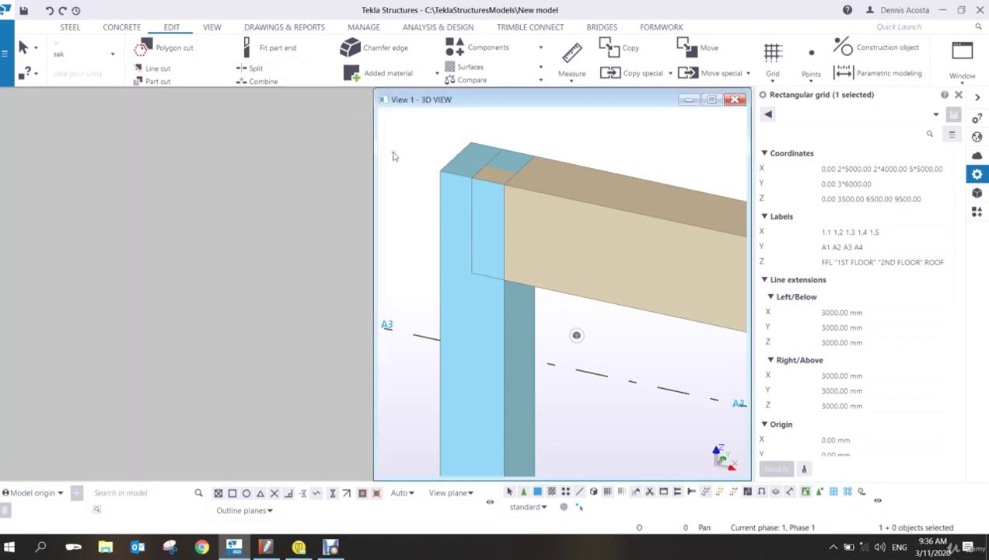
{"action": "left_click_drag", "start_coordinate": [374, 158], "coordinate": [0, 161]}
- Check the DirectX rendering switch in the program settings
{"action": "left_click", "coordinate": [6, 52]}
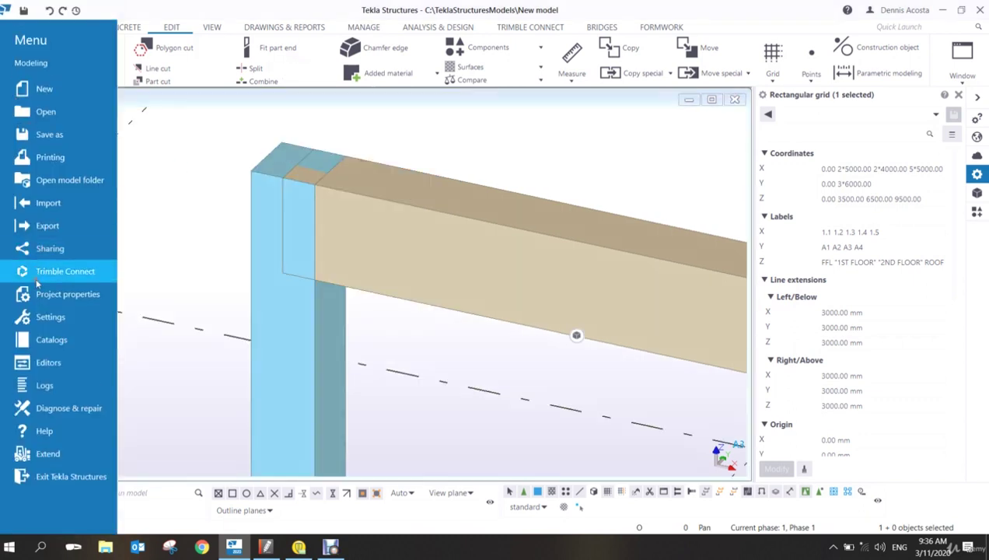
{"action": "left_click", "coordinate": [79, 317]}
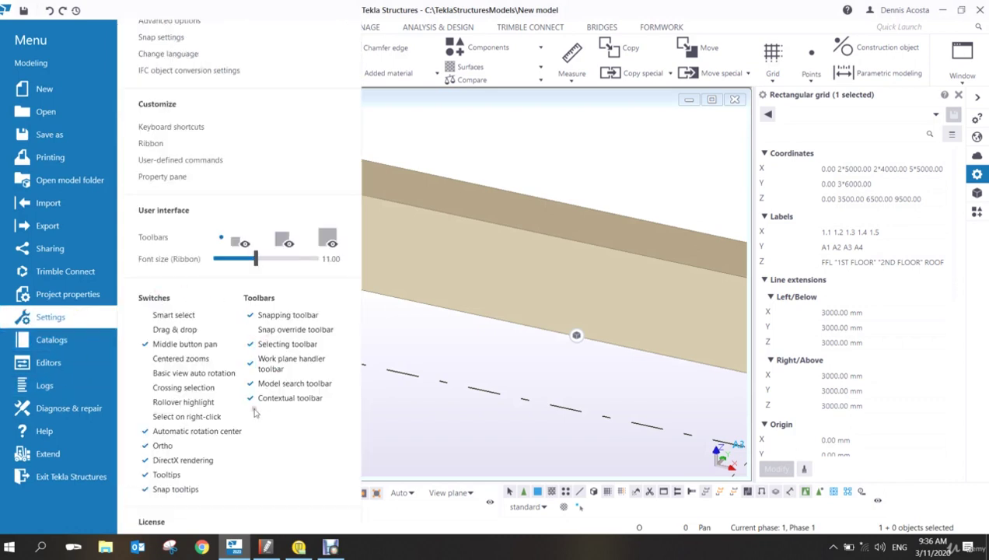
{"action": "left_click", "coordinate": [420, 352]}
- Create a 3D view of the beam, enlarge its window, and switch it to a plane view focused on the start end
{"action": "left_click", "coordinate": [410, 255]}
{"action": "right_click", "coordinate": [410, 255]}
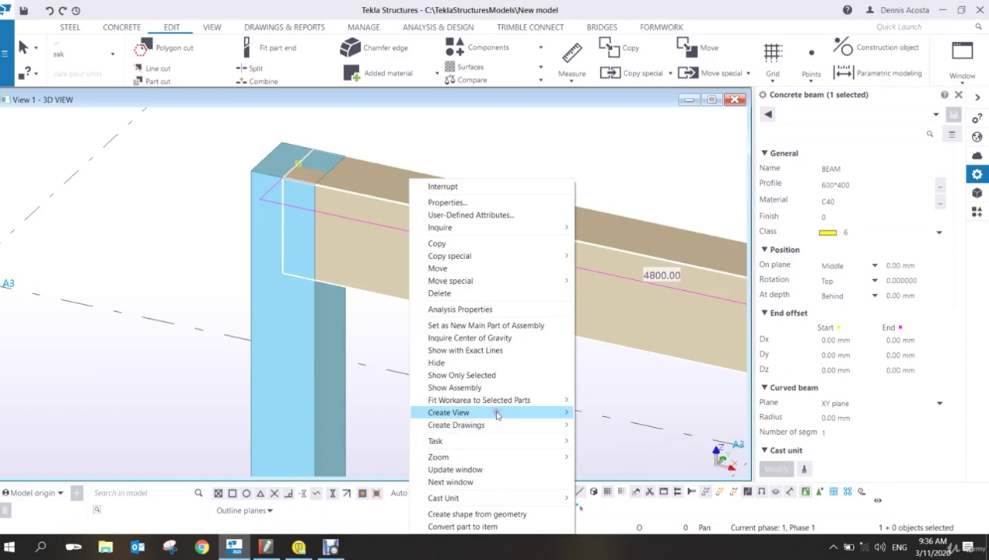
{"action": "mouse_move", "coordinate": [518, 410]}
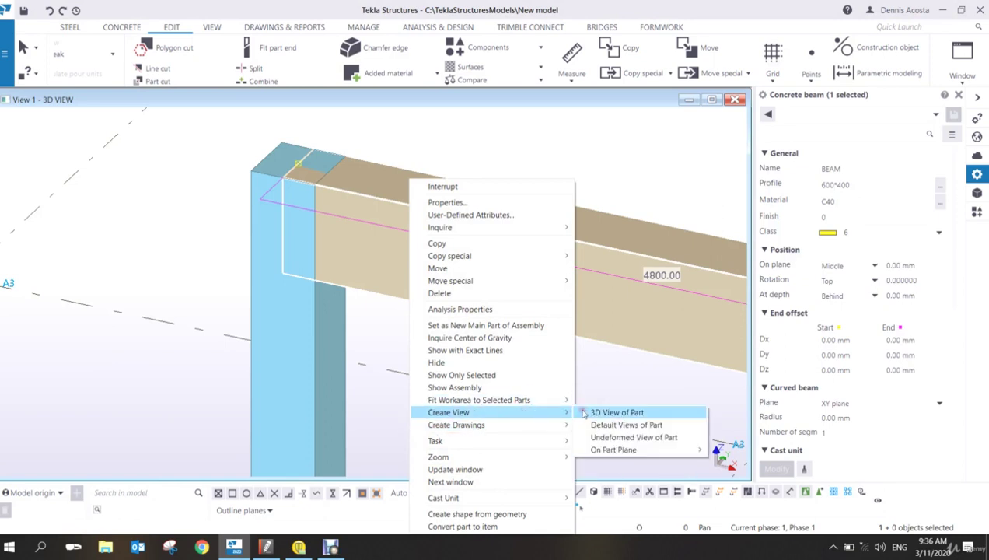
{"action": "left_click", "coordinate": [603, 409]}
{"action": "left_click_drag", "start_coordinate": [234, 249], "coordinate": [721, 464]}
{"action": "key", "text": "ctrl+p"}
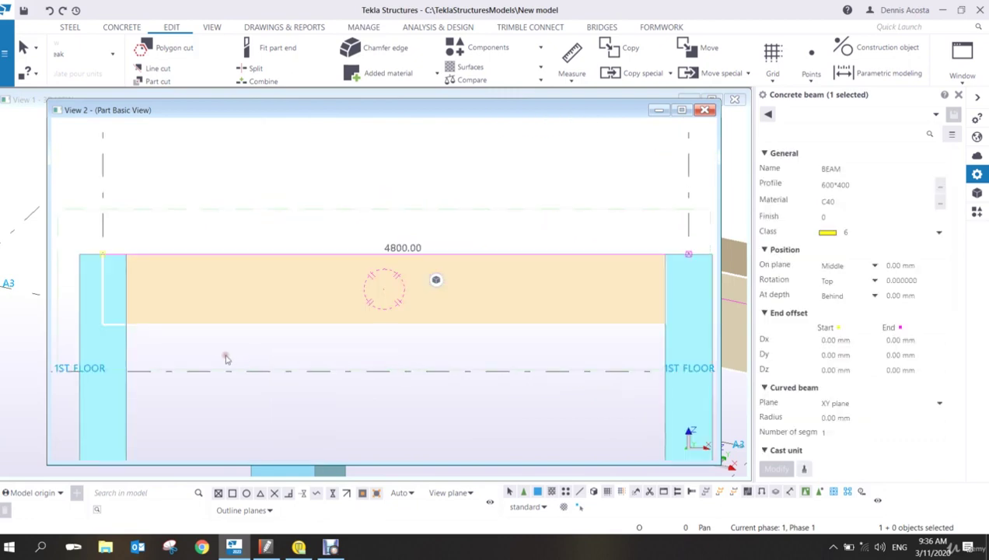
{"action": "scroll", "coordinate": [227, 357], "scroll_direction": "up", "scroll_amount": 4}
{"action": "middle_click_drag", "start_coordinate": [257, 293], "coordinate": [312, 349]}
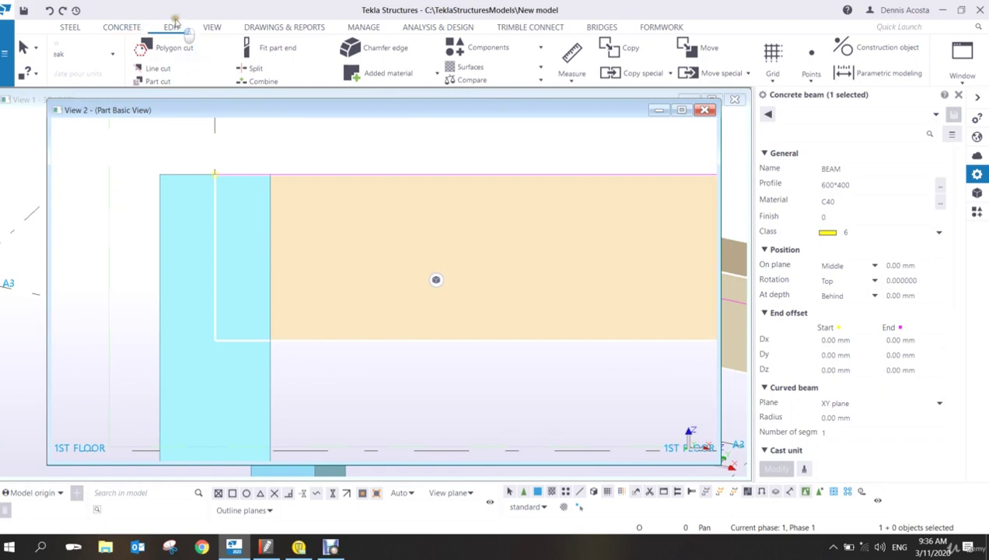
{"action": "left_click", "coordinate": [203, 28]}
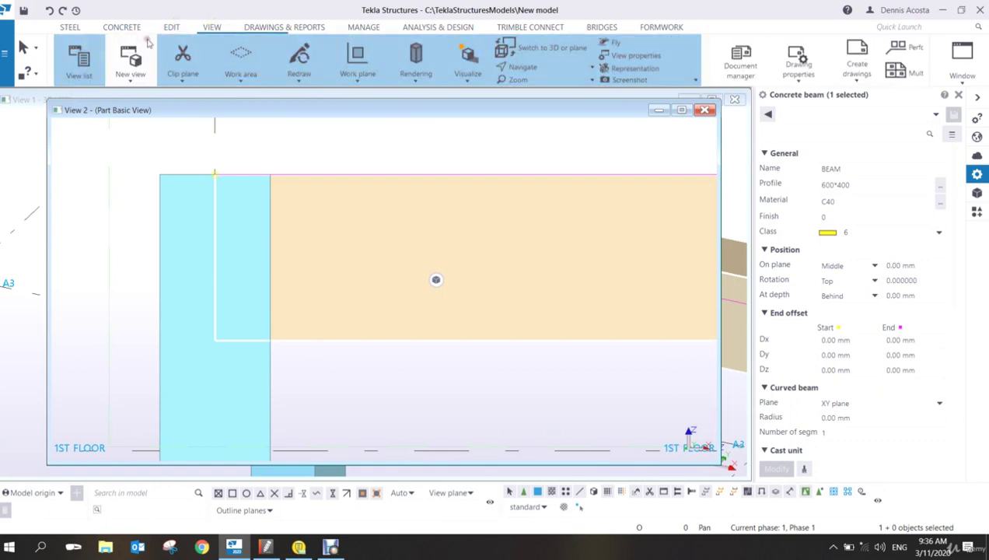
{"action": "left_click", "coordinate": [174, 27]}
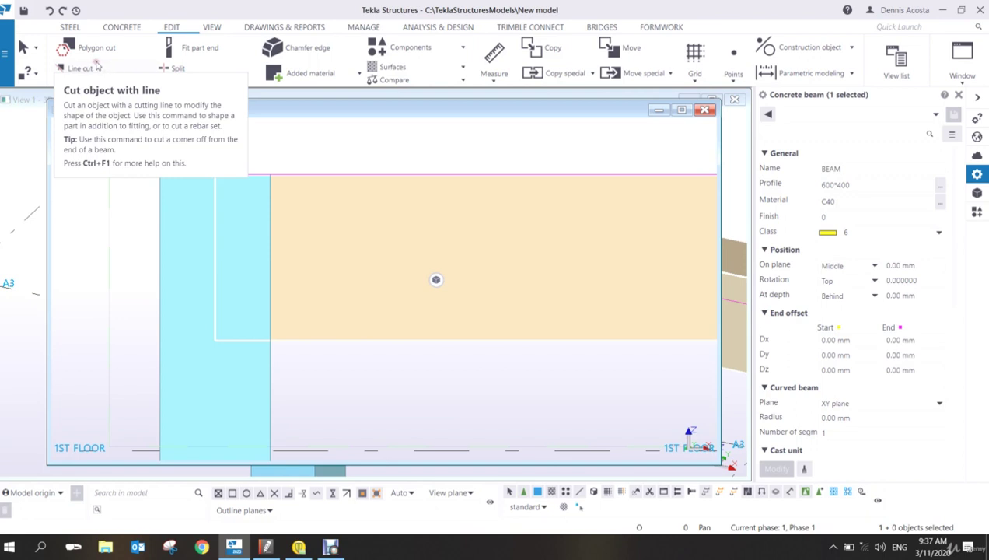
{"action": "left_click", "coordinate": [97, 68]}
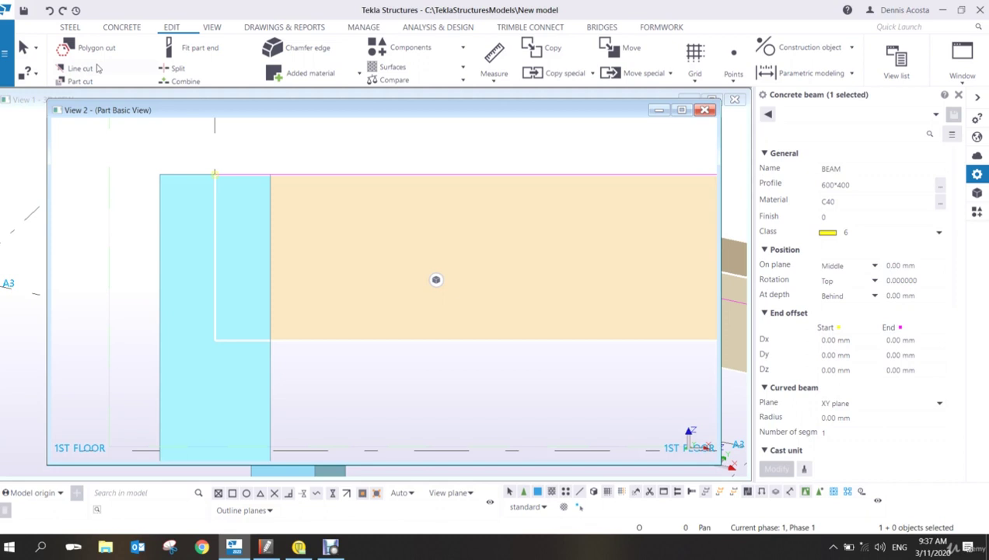
- Examine the fitting symbol at the beam's far end in the 3D view and redraw that view
{"action": "left_click", "coordinate": [732, 189]}
{"action": "middle_click_drag", "start_coordinate": [609, 269], "coordinate": [316, 259]}
{"action": "scroll", "coordinate": [315, 258], "scroll_direction": "down", "scroll_amount": 4}
{"action": "scroll", "coordinate": [360, 252], "scroll_direction": "up", "scroll_amount": 2}
{"action": "middle_click_drag", "start_coordinate": [484, 334], "coordinate": [367, 308]}
{"action": "scroll", "coordinate": [359, 254], "scroll_direction": "up", "scroll_amount": 2}
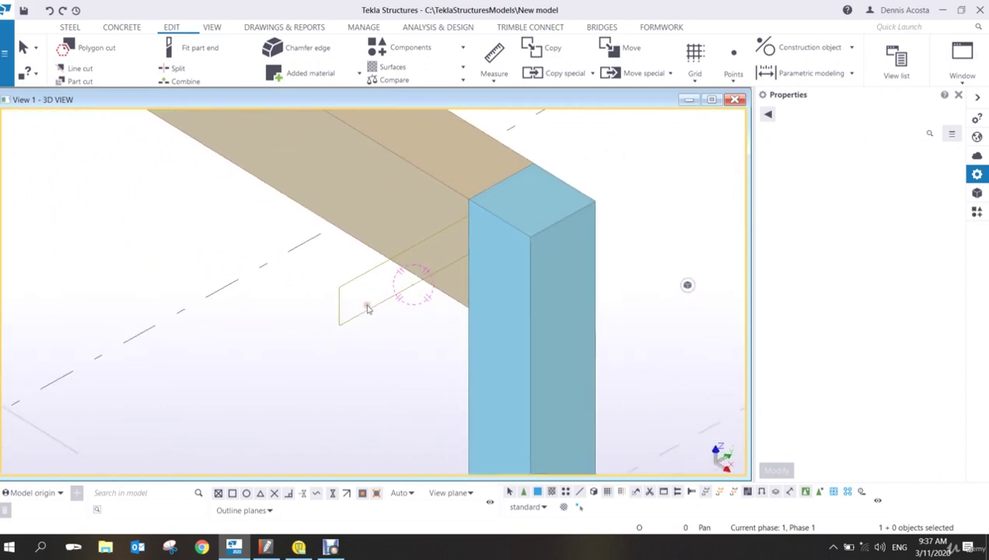
{"action": "right_click", "coordinate": [347, 354]}
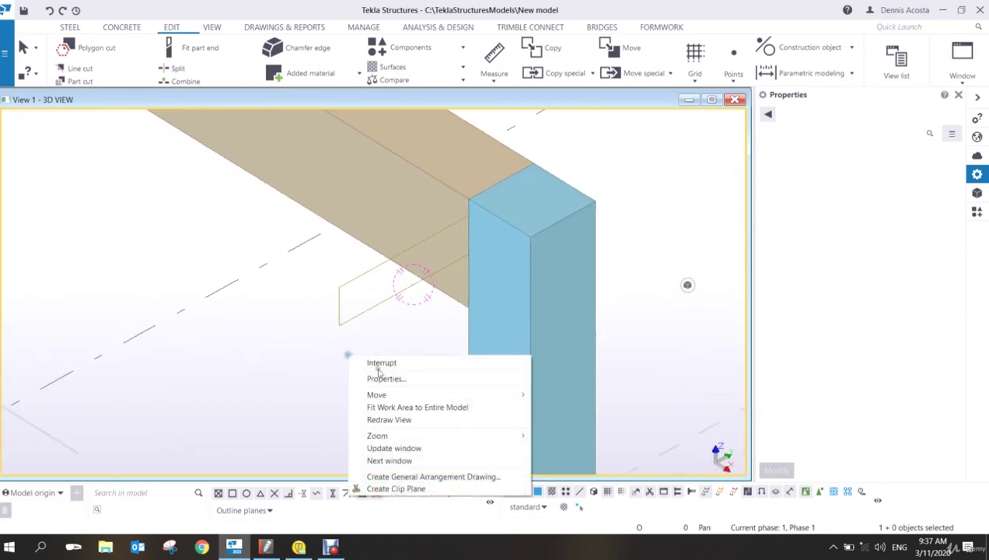
{"action": "left_click", "coordinate": [399, 420]}
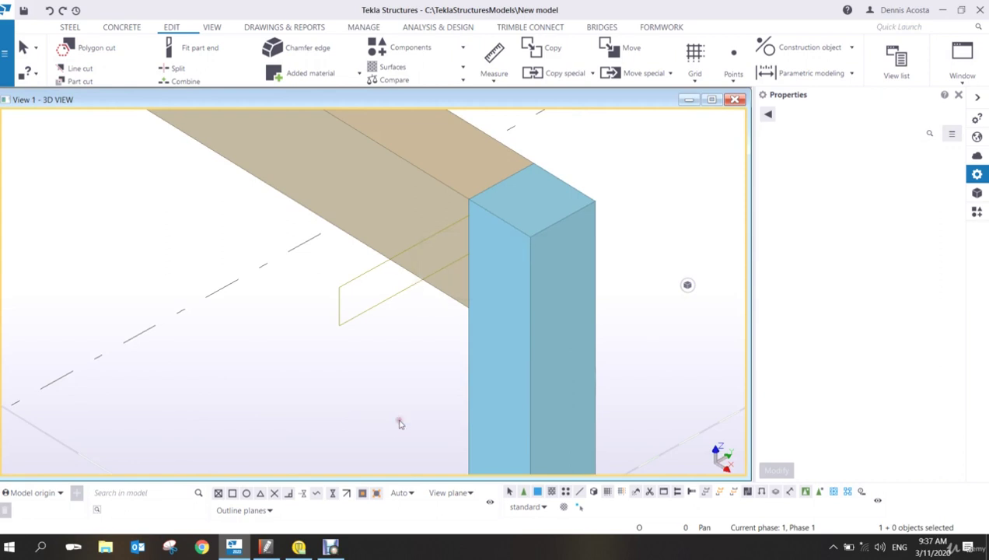
- Hide cuts and added material as well as fittings in the model for the 3D view, and close the view properties
{"action": "double_click", "coordinate": [199, 244]}
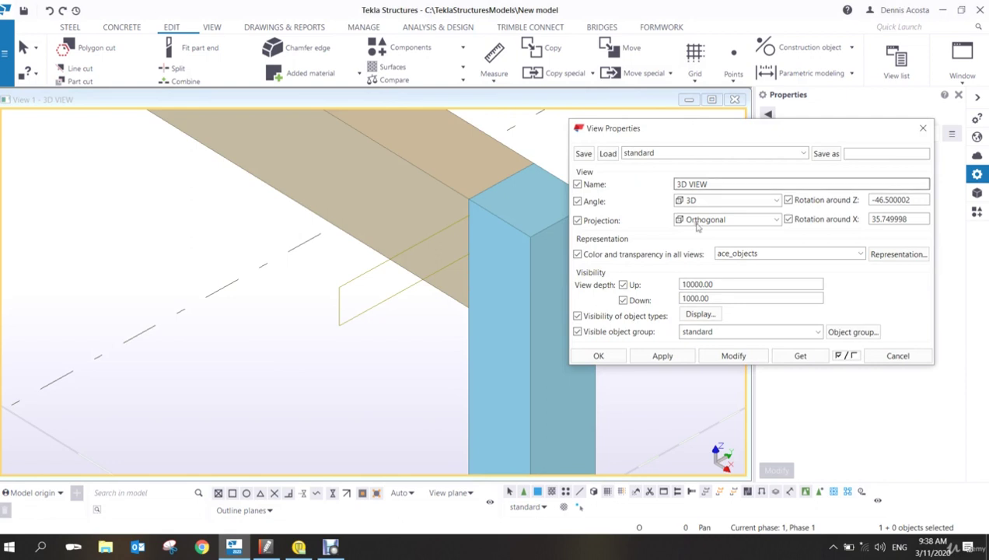
{"action": "left_click", "coordinate": [702, 313]}
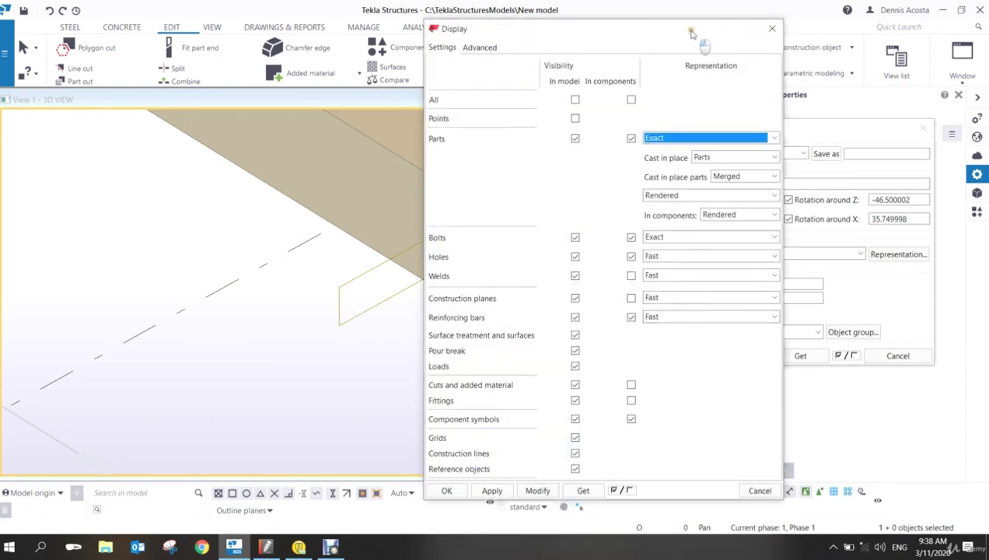
{"action": "left_click_drag", "start_coordinate": [690, 32], "coordinate": [805, 29]}
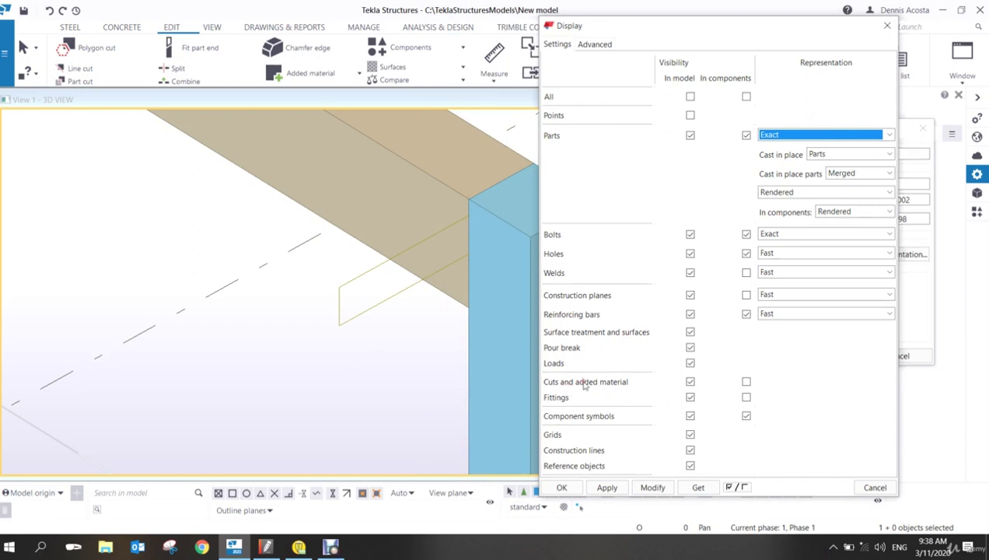
{"action": "left_click", "coordinate": [690, 382]}
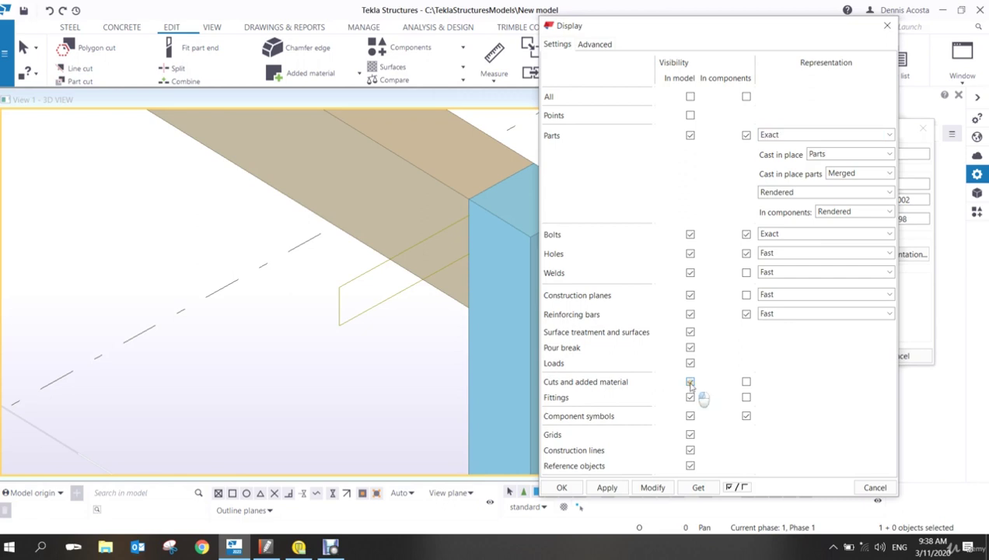
{"action": "left_click", "coordinate": [690, 397]}
{"action": "left_click", "coordinate": [650, 487]}
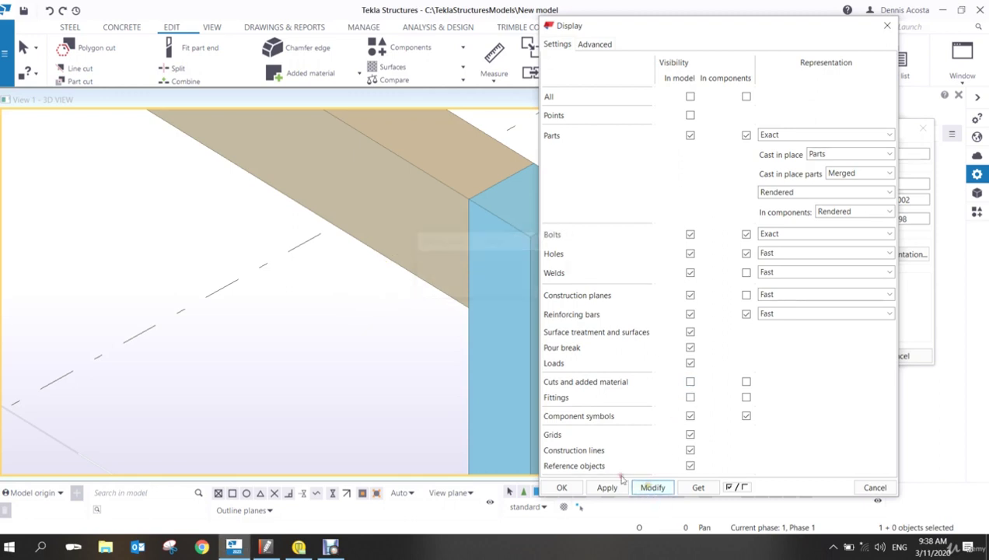
{"action": "left_click", "coordinate": [558, 487]}
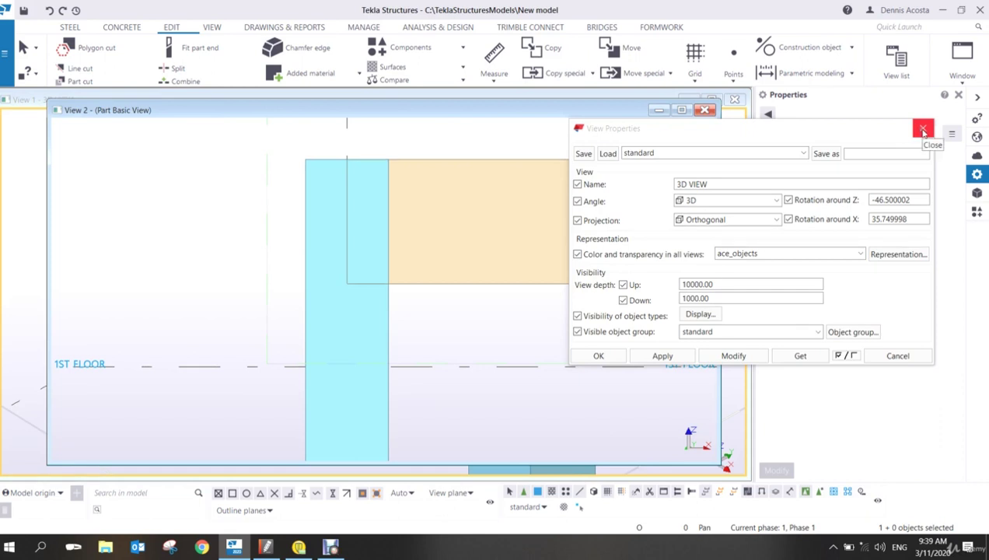
{"action": "left_click", "coordinate": [922, 132]}
- Try a line cut on the beam along the column's inner face, removing the span side, and undo it
{"action": "middle_click_drag", "start_coordinate": [528, 304], "coordinate": [487, 321]}
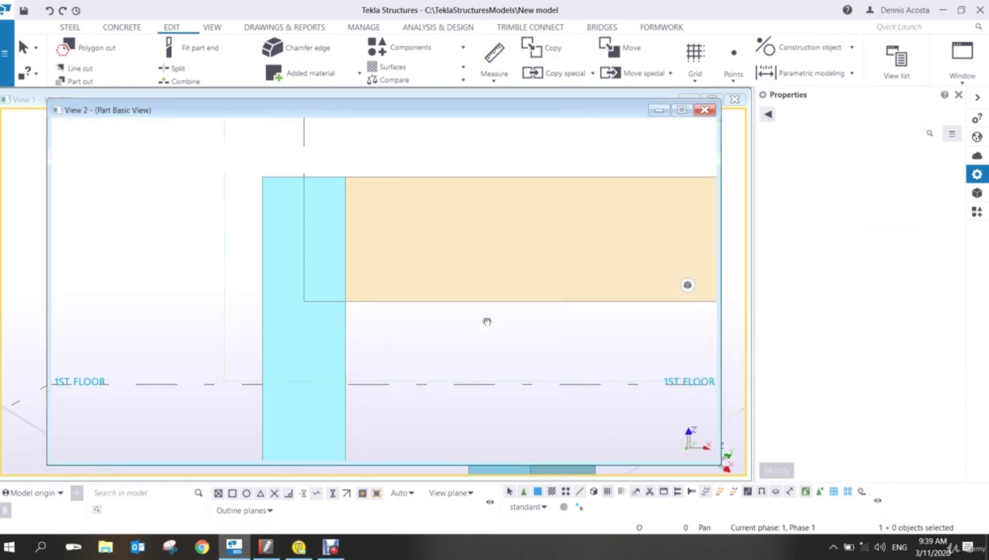
{"action": "left_click", "coordinate": [456, 148]}
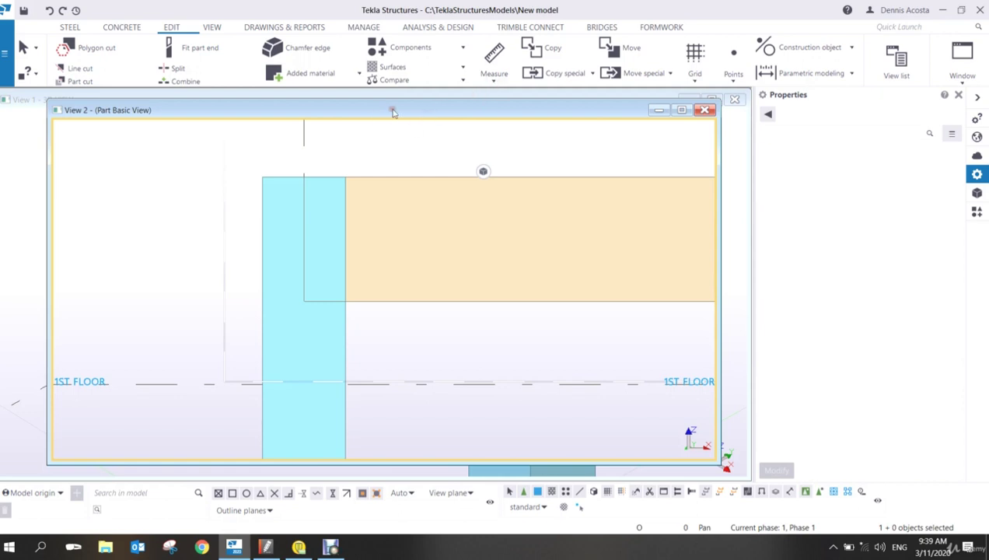
{"action": "scroll", "coordinate": [342, 265], "scroll_direction": "up", "scroll_amount": 3}
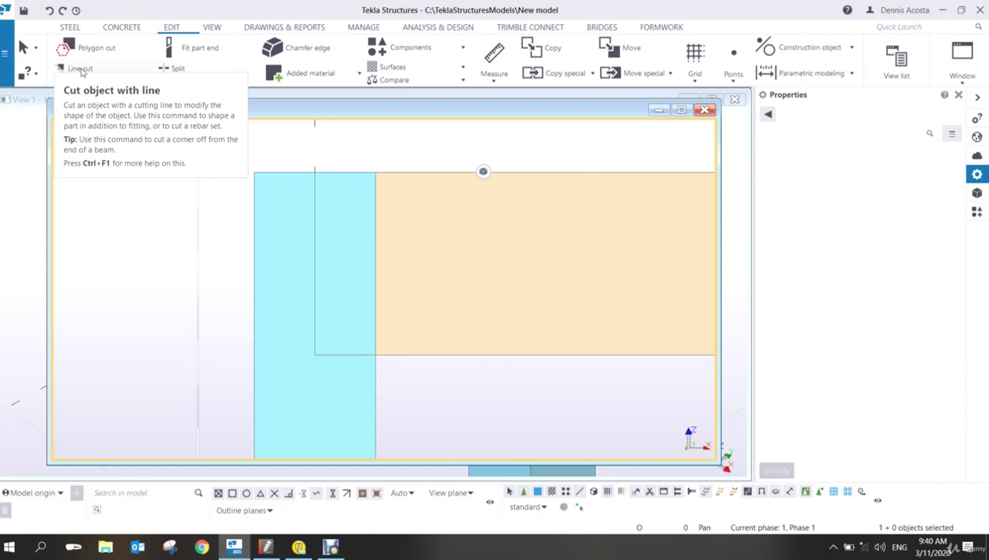
{"action": "left_click", "coordinate": [80, 69]}
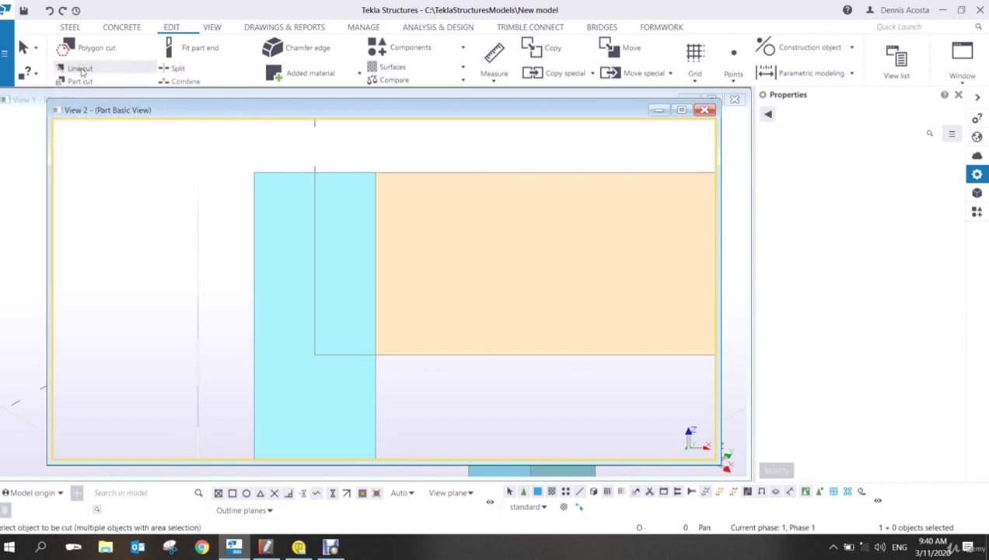
{"action": "left_click", "coordinate": [478, 213]}
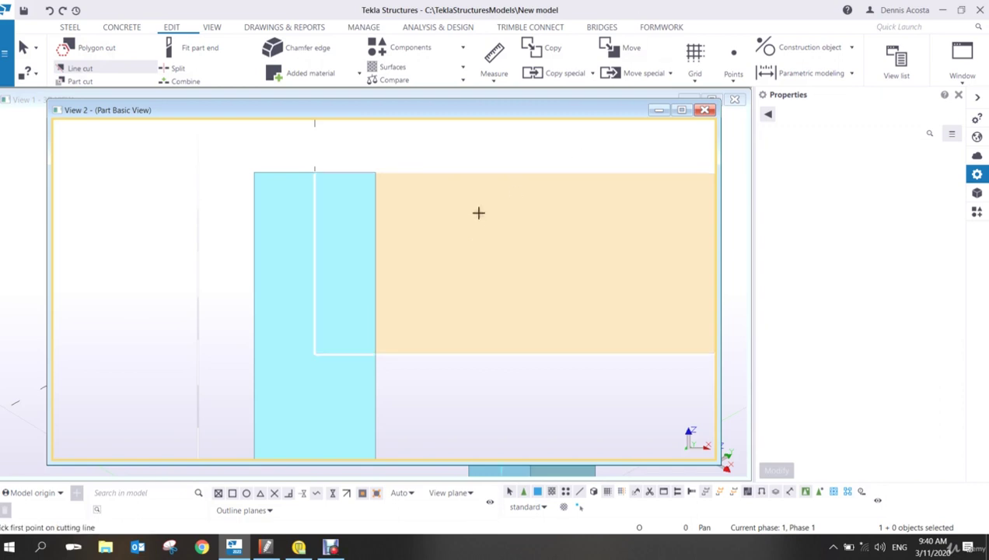
{"action": "left_click", "coordinate": [430, 245]}
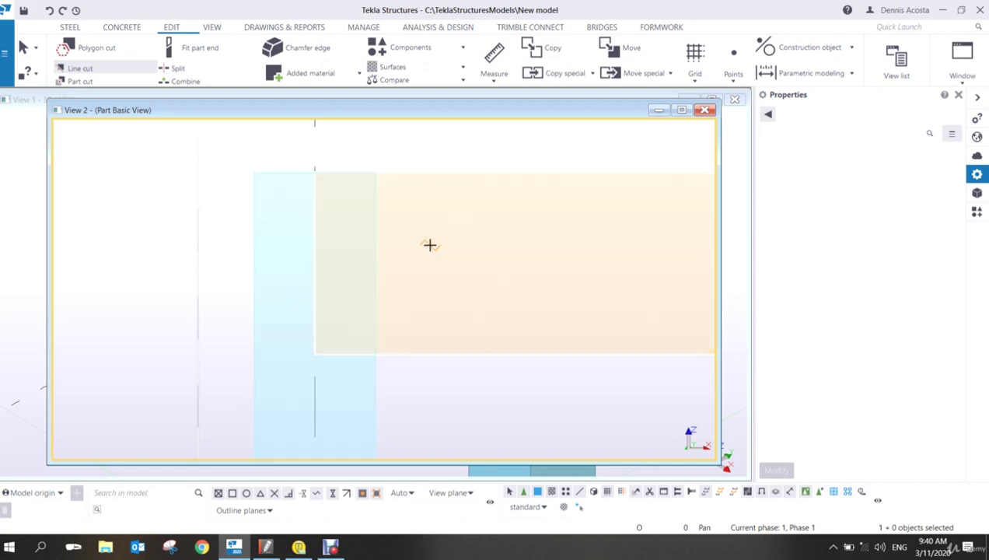
{"action": "left_click", "coordinate": [373, 190]}
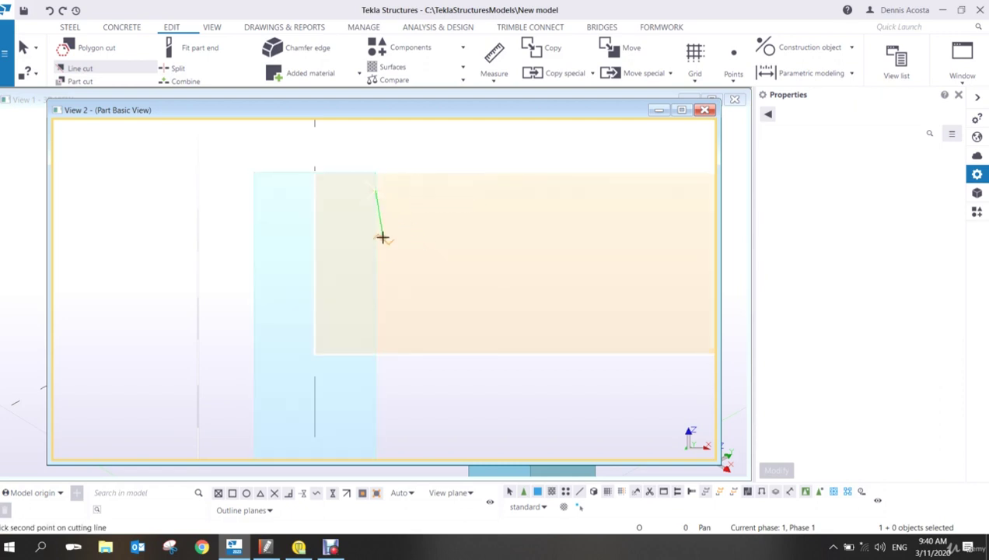
{"action": "left_click", "coordinate": [376, 283]}
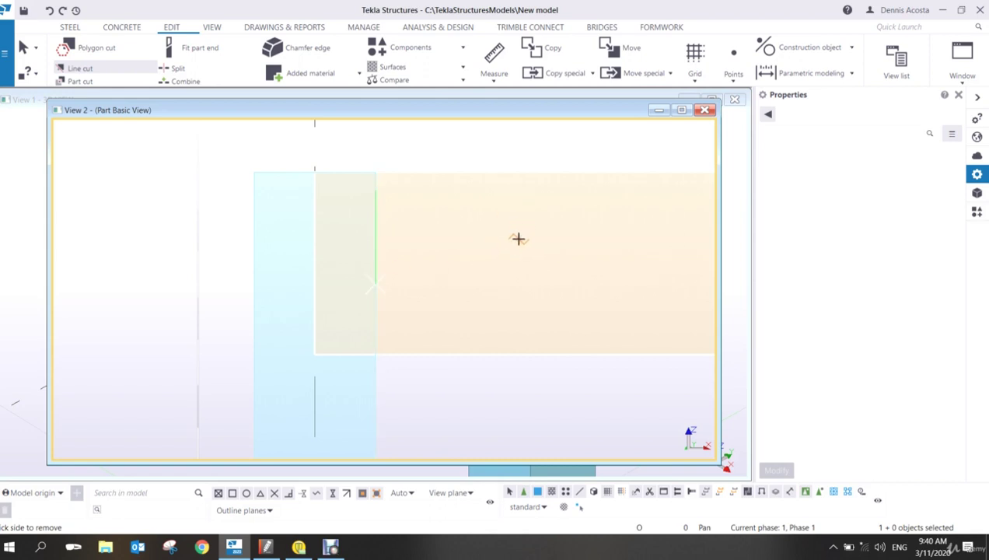
{"action": "left_click", "coordinate": [518, 239]}
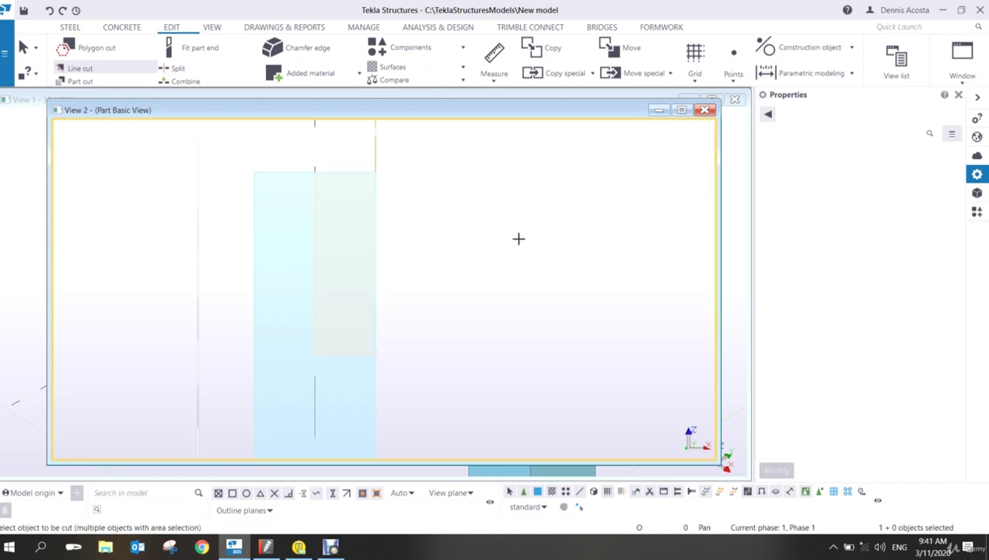
{"action": "key", "text": "ctrl+z"}
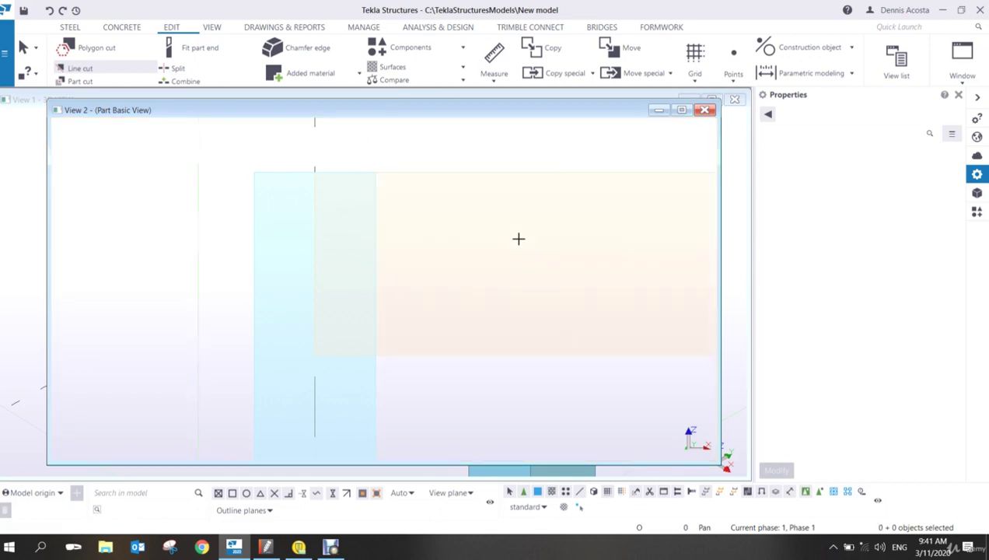
- Line-cut the beam along the column's inner face, remove the portion inside the column, and end the command
{"action": "left_click", "coordinate": [421, 174]}
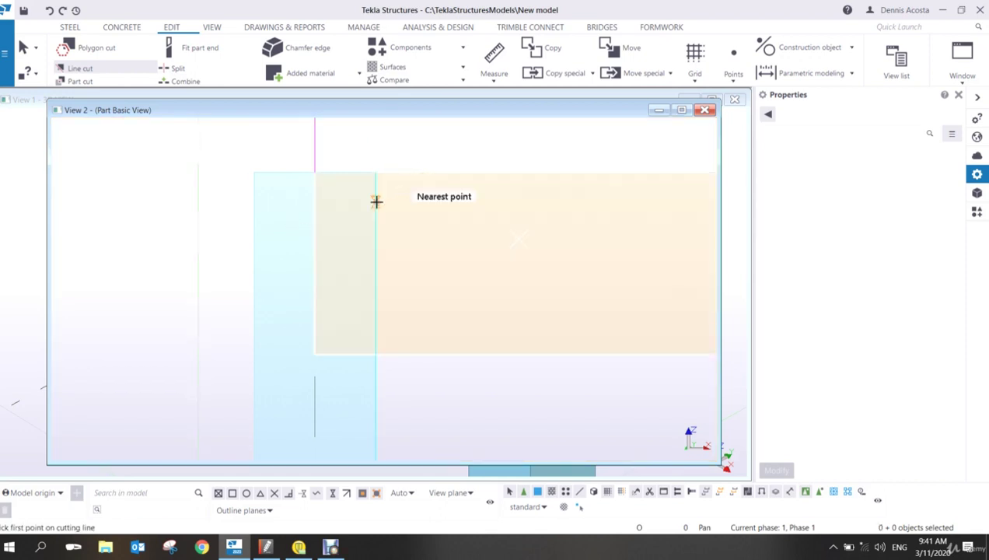
{"action": "left_click", "coordinate": [375, 202]}
{"action": "left_click", "coordinate": [372, 300]}
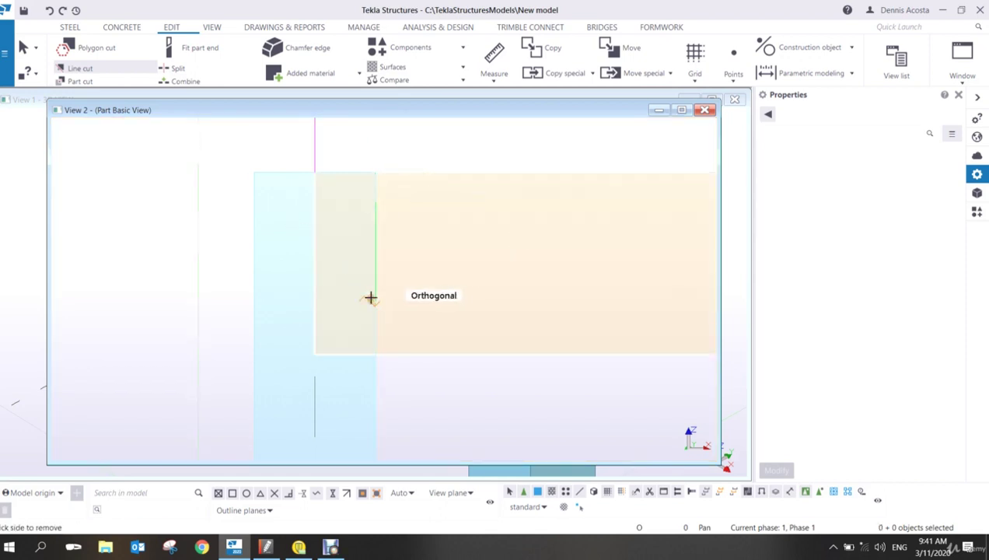
{"action": "left_click", "coordinate": [323, 269]}
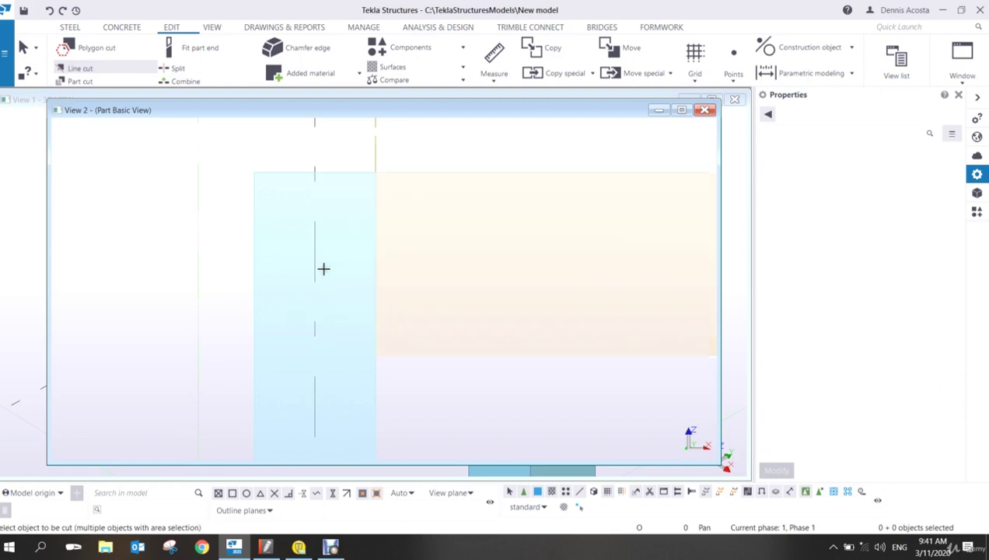
{"action": "key", "text": "ctrl+p"}
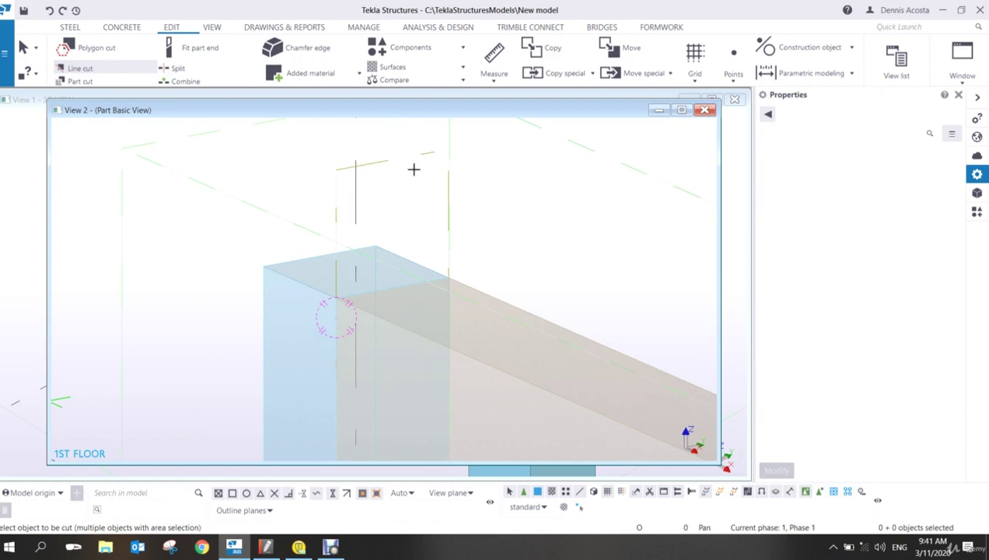
{"action": "key", "text": "ctrl+Left"}
{"action": "key", "text": "ctrl+Left"}
{"action": "right_click", "coordinate": [480, 150]}
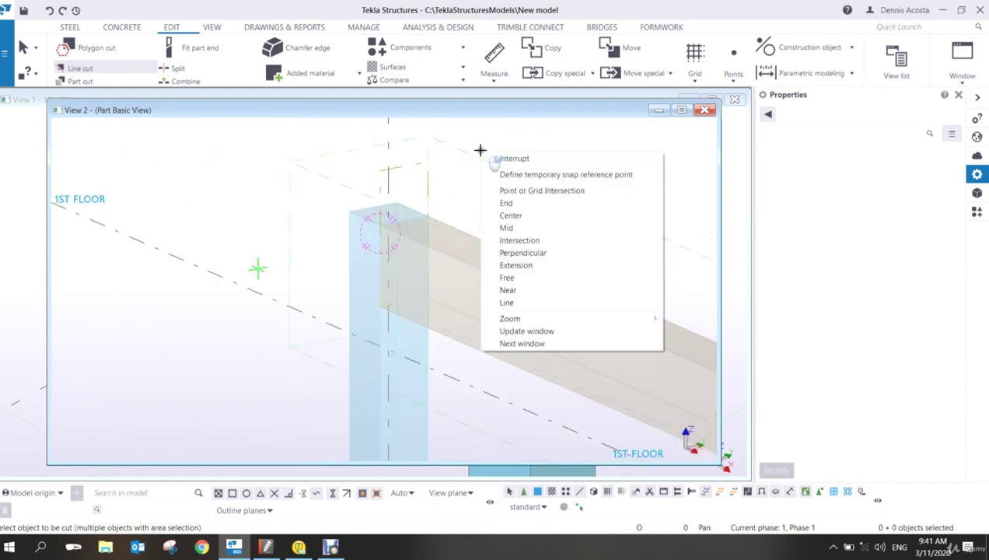
{"action": "left_click", "coordinate": [497, 158]}
- Inspect the trimmed beam between both columns in 3D, and its far end against the column in the plane view
{"action": "key", "text": "ctrl+Left"}
{"action": "key", "text": "ctrl+Left"}
{"action": "key", "text": "ctrl+Left"}
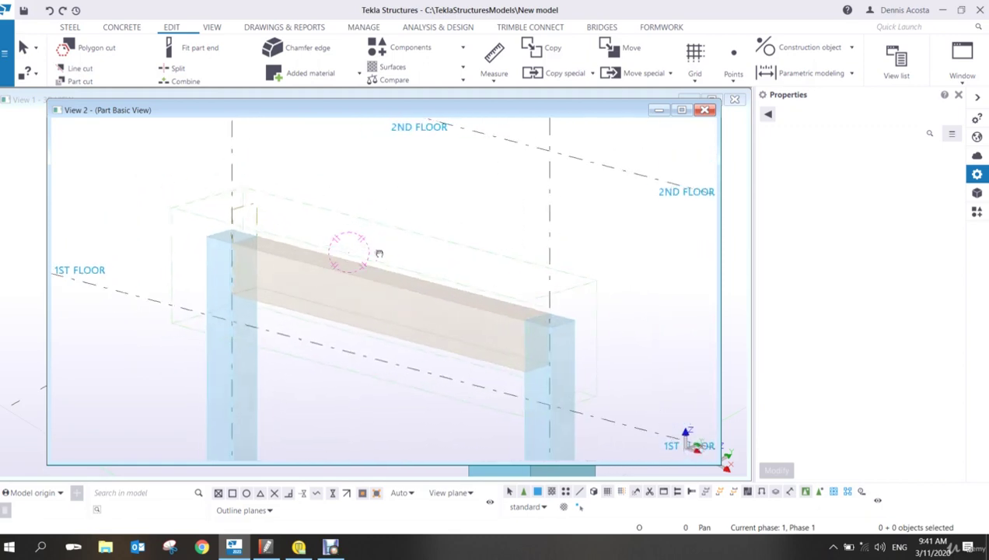
{"action": "key", "text": "ctrl+Left"}
{"action": "key", "text": "ctrl+Left"}
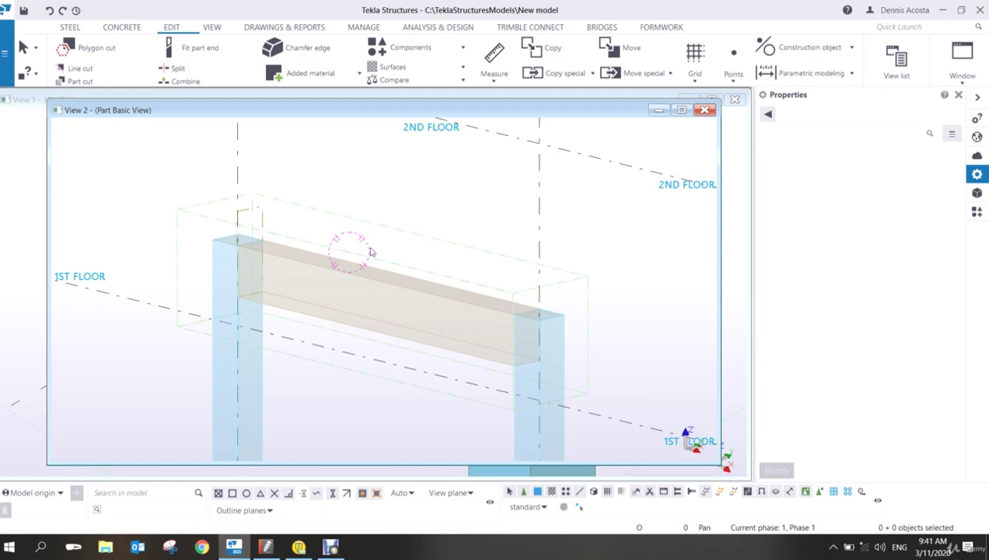
{"action": "middle_click_drag", "start_coordinate": [437, 297], "coordinate": [486, 248]}
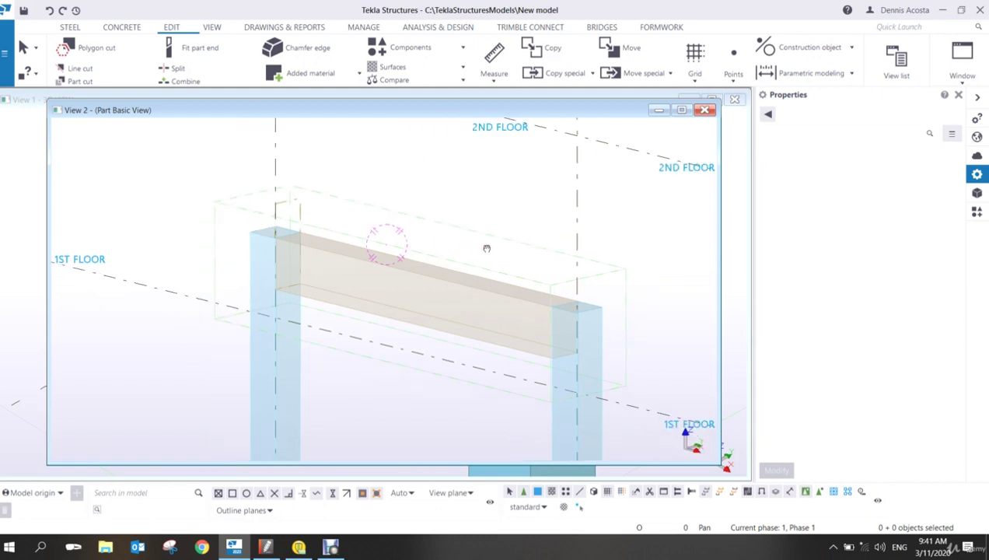
{"action": "key", "text": "ctrl+p"}
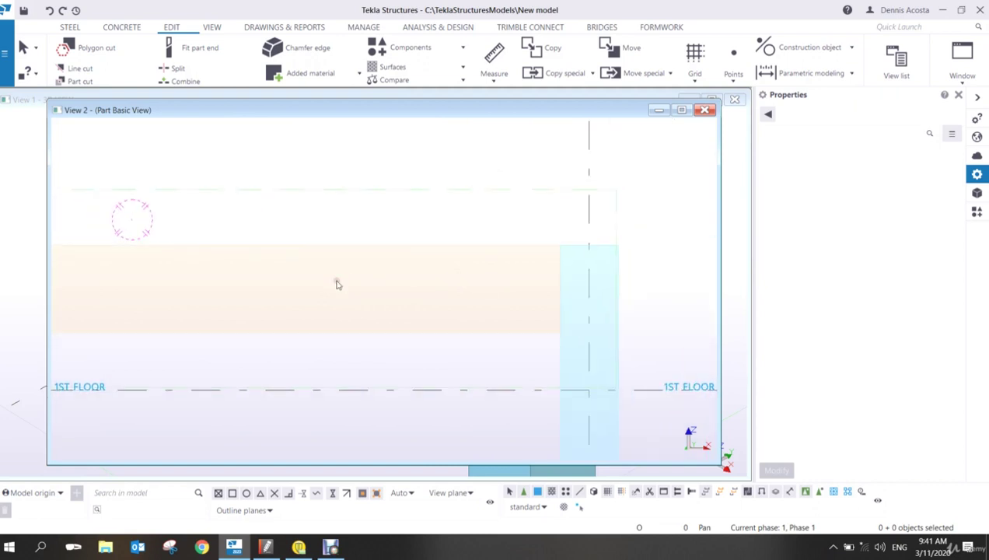
{"action": "scroll", "coordinate": [415, 276], "scroll_direction": "up", "scroll_amount": 4}
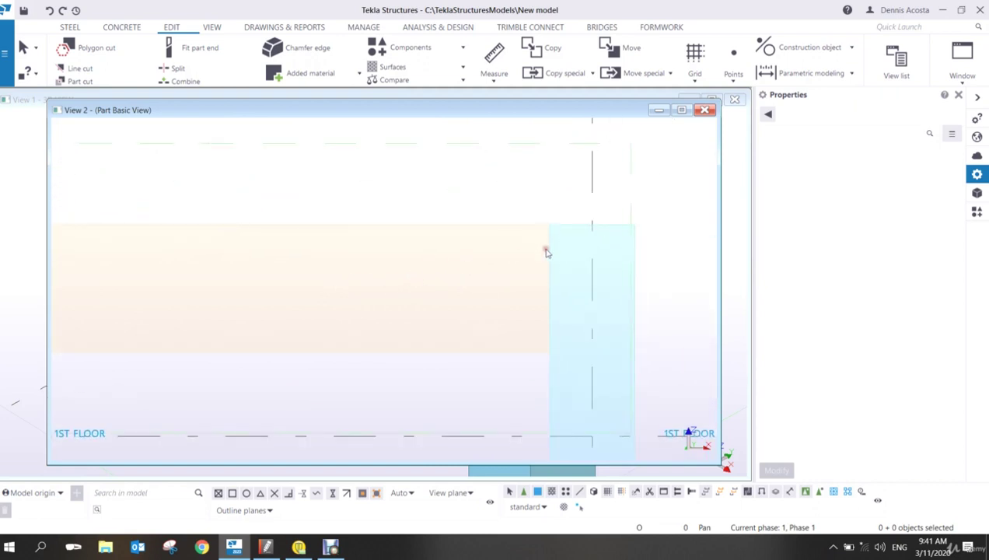
{"action": "scroll", "coordinate": [546, 252], "scroll_direction": "down", "scroll_amount": 4}
- Cut the beam's far end with a line cut sloping down toward the column, removing the column side
{"action": "left_click_drag", "start_coordinate": [512, 198], "coordinate": [566, 364]}
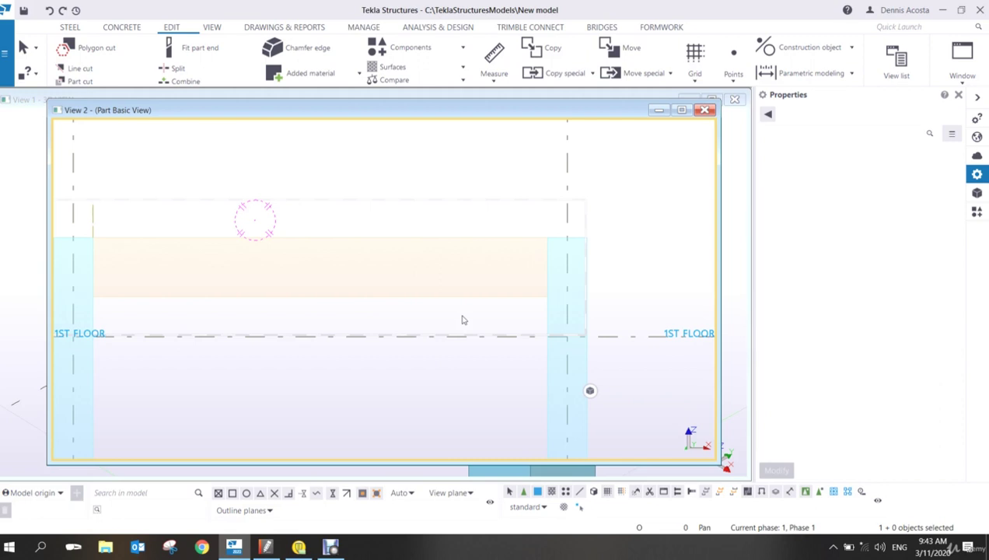
{"action": "scroll", "coordinate": [514, 281], "scroll_direction": "up", "scroll_amount": 3}
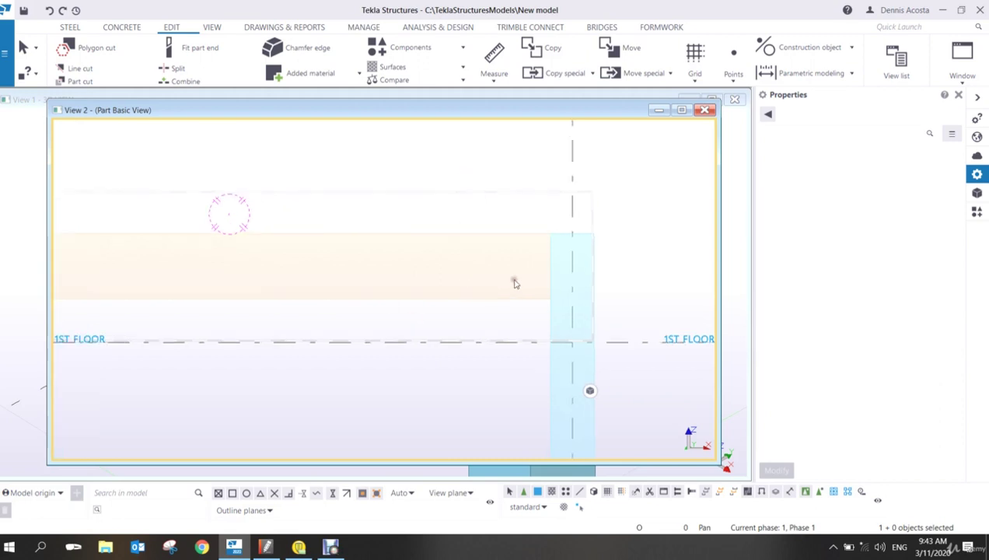
{"action": "middle_click_drag", "start_coordinate": [506, 294], "coordinate": [360, 340]}
{"action": "scroll", "coordinate": [354, 338], "scroll_direction": "down", "scroll_amount": 1}
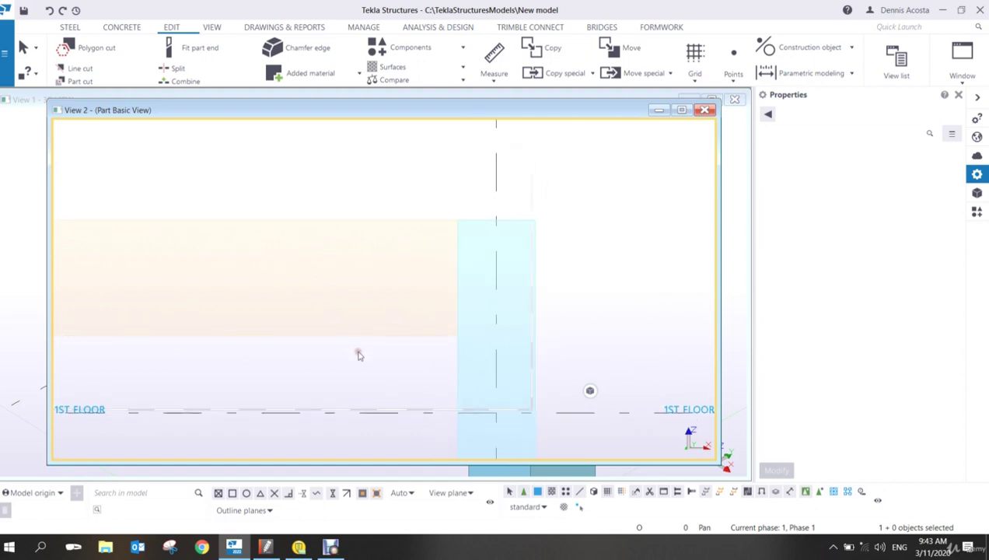
{"action": "left_click", "coordinate": [97, 69]}
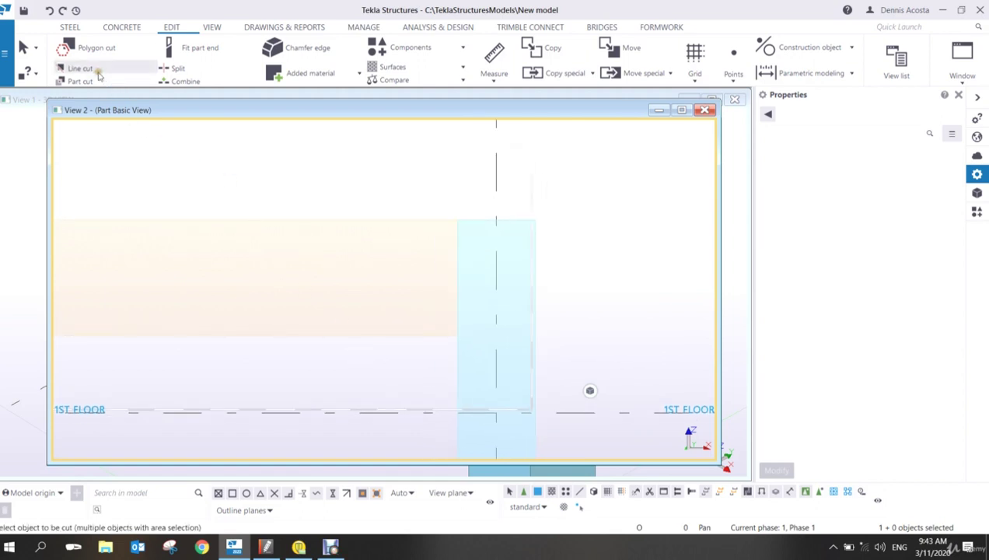
{"action": "left_click", "coordinate": [140, 203]}
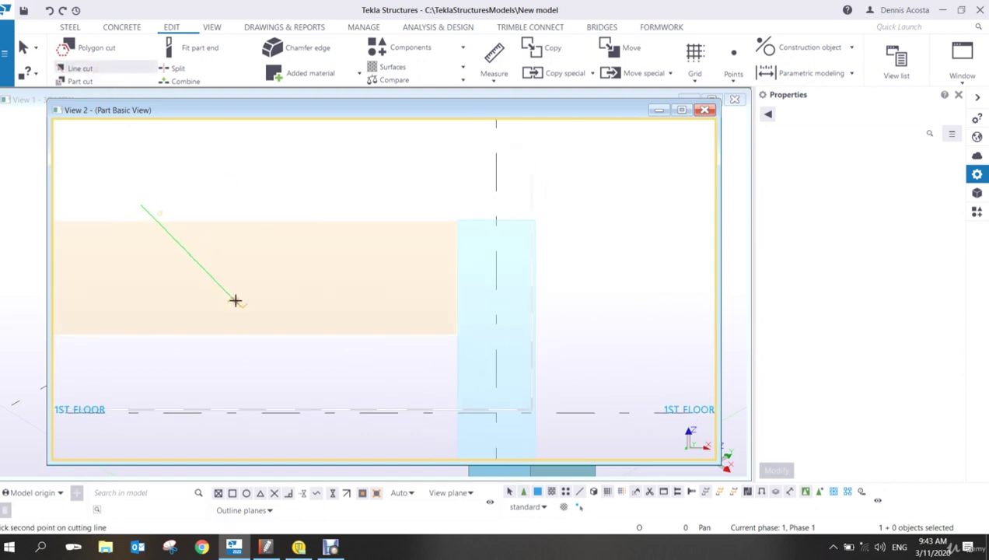
{"action": "left_click", "coordinate": [273, 354]}
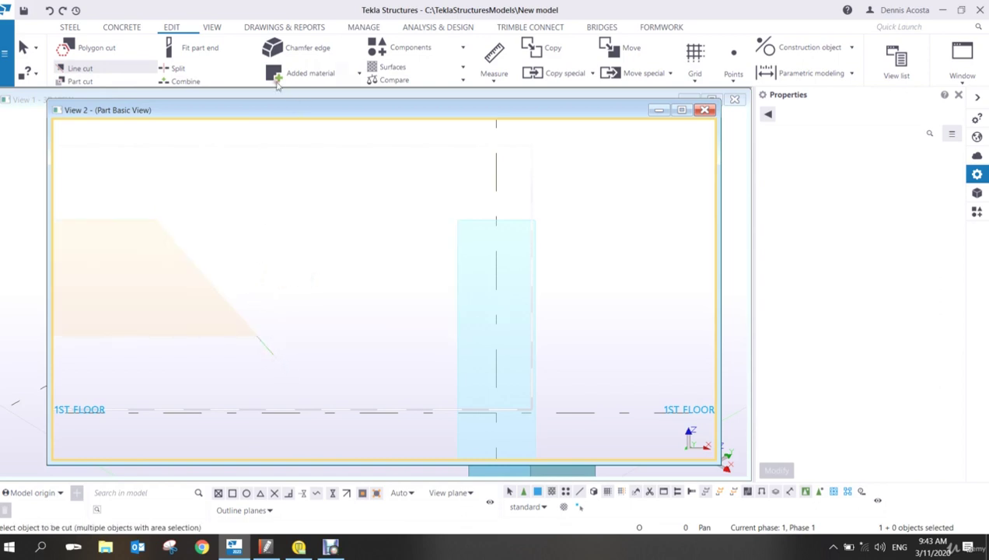
- Fit the same beam end along an opposing diagonal line to form a pointed end, and redraw the 3D view
{"action": "left_click", "coordinate": [205, 51]}
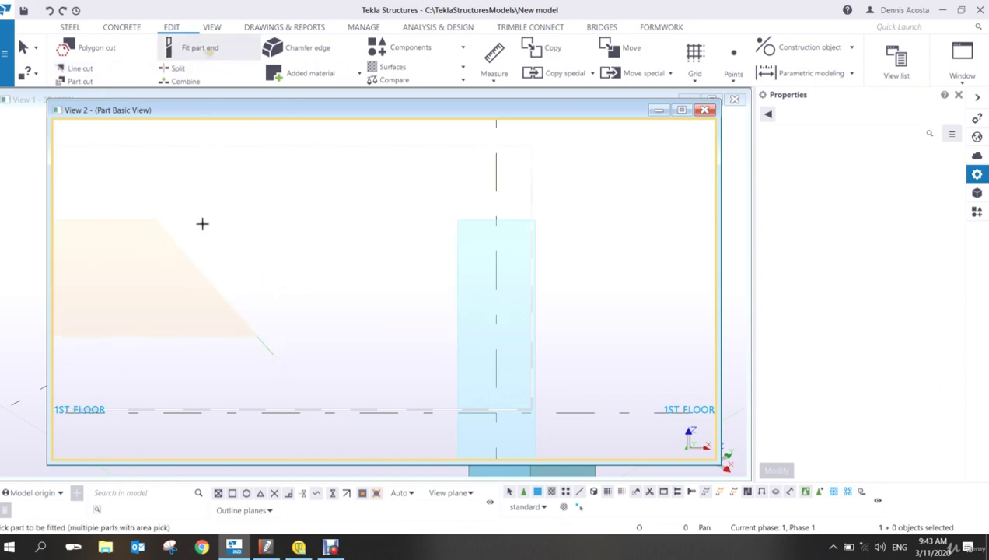
{"action": "left_click", "coordinate": [198, 335]}
{"action": "left_click", "coordinate": [265, 231]}
{"action": "left_click", "coordinate": [97, 375]}
{"action": "mouse_move", "coordinate": [206, 327]}
{"action": "middle_mouse_down"}
{"action": "mouse_move", "coordinate": [321, 311]}
{"action": "mouse_move", "coordinate": [242, 306]}
{"action": "mouse_move", "coordinate": [408, 262]}
{"action": "mouse_move", "coordinate": [271, 333]}
{"action": "mouse_move", "coordinate": [297, 305]}
{"action": "mouse_move", "coordinate": [300, 285]}
{"action": "mouse_move", "coordinate": [273, 327]}
{"action": "mouse_move", "coordinate": [330, 320]}
{"action": "mouse_move", "coordinate": [326, 334]}
{"action": "middle_mouse_up"}
{"action": "right_click", "coordinate": [351, 200]}
{"action": "left_click", "coordinate": [351, 201]}
{"action": "right_click", "coordinate": [474, 286]}
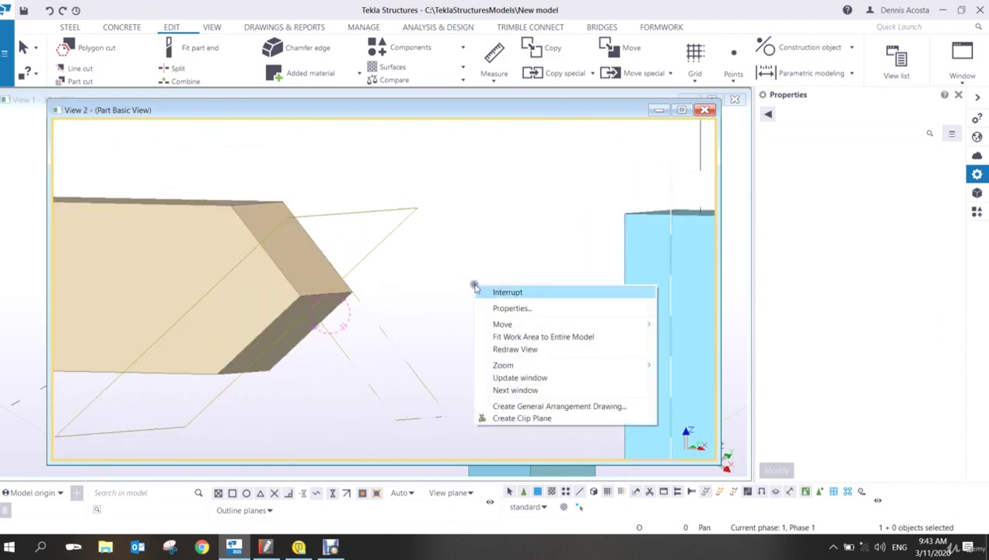
{"action": "left_click", "coordinate": [475, 286]}
- Examine the beam's pointed end from the 3D and plane views, including its position relative to the far column
{"action": "mouse_move", "coordinate": [322, 351]}
{"action": "middle_mouse_down", "text": "ctrl"}
{"action": "mouse_move", "coordinate": [362, 364]}
{"action": "mouse_move", "coordinate": [364, 356]}
{"action": "mouse_move", "coordinate": [348, 367]}
{"action": "mouse_move", "coordinate": [373, 354]}
{"action": "mouse_move", "coordinate": [399, 309]}
{"action": "mouse_move", "coordinate": [512, 306]}
{"action": "mouse_move", "coordinate": [518, 318]}
{"action": "middle_mouse_up", "text": "ctrl"}
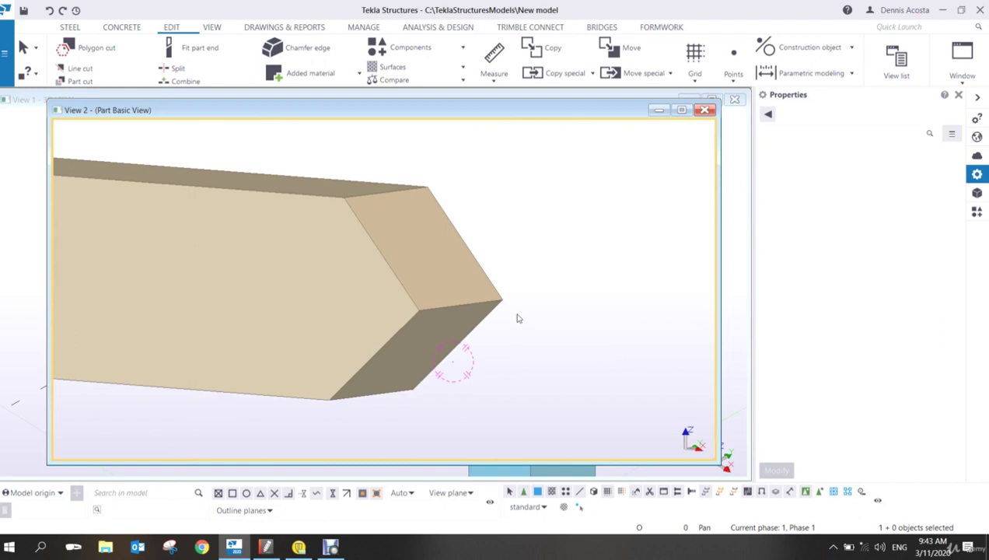
{"action": "middle_click_drag", "start_coordinate": [573, 282], "coordinate": [721, 288]}
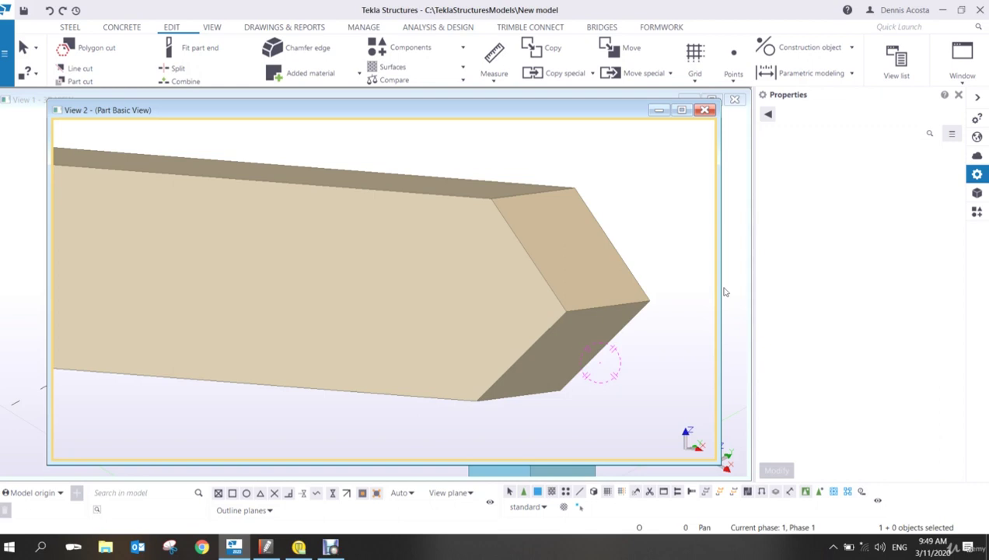
{"action": "scroll", "coordinate": [563, 293], "scroll_direction": "down", "scroll_amount": 5}
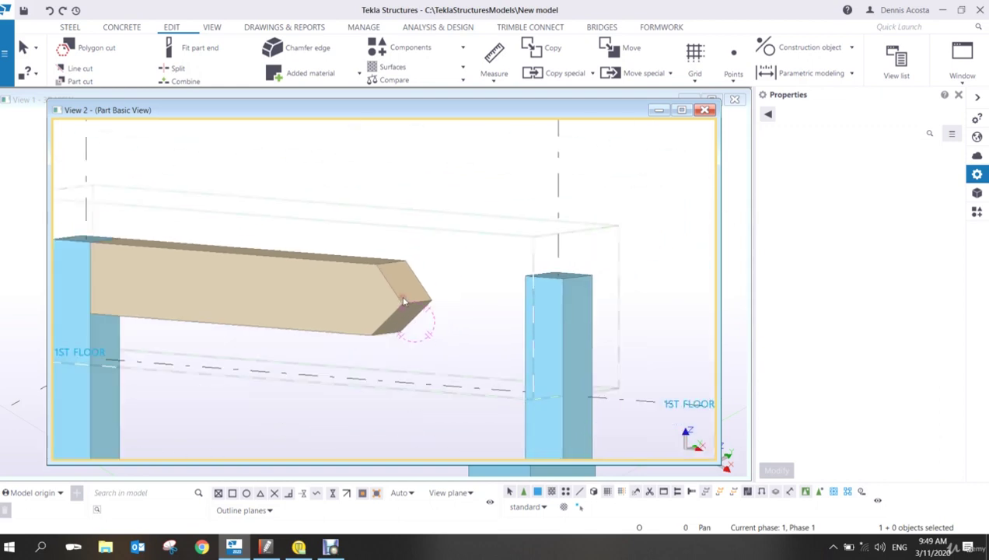
{"action": "key", "text": "ctrl+p"}
{"action": "scroll", "coordinate": [427, 295], "scroll_direction": "up", "scroll_amount": 4}
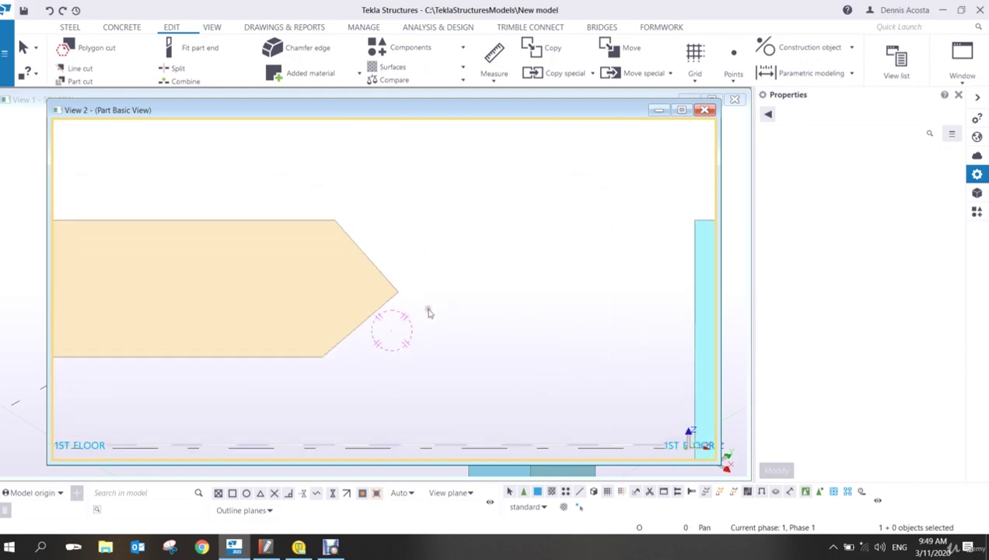
{"action": "middle_click_drag", "start_coordinate": [428, 312], "coordinate": [489, 276]}
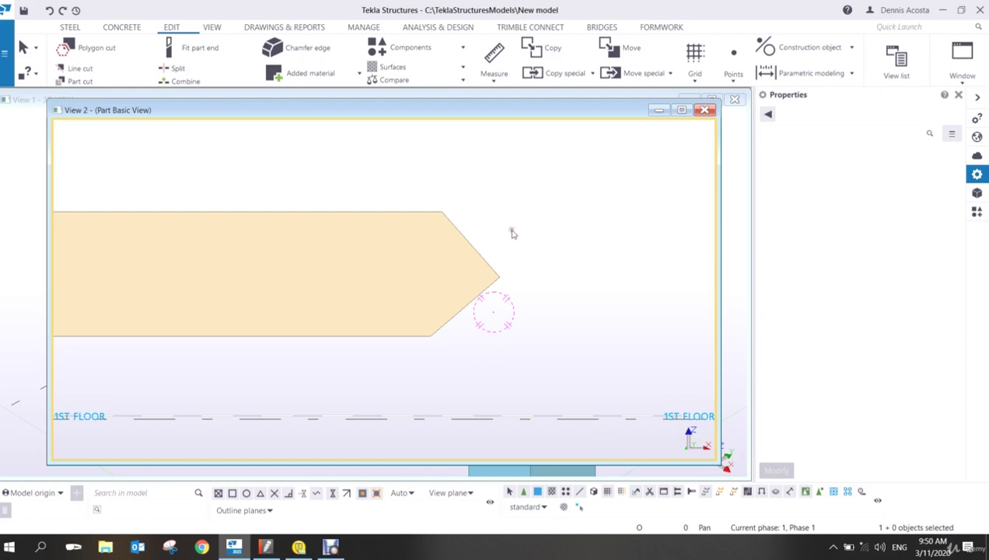
{"action": "middle_click_drag", "start_coordinate": [459, 274], "coordinate": [405, 301], "text": "ctrl"}
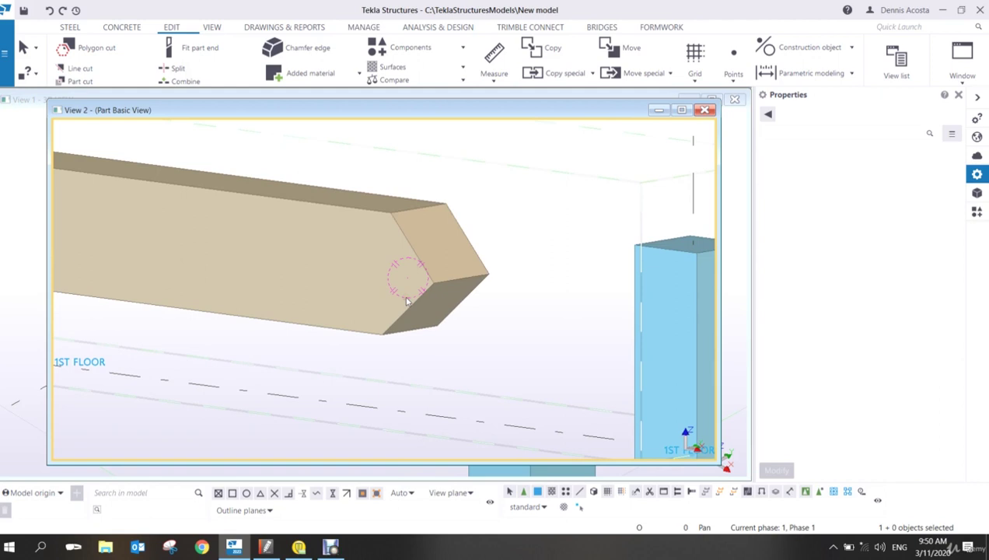
- Review the object visibility settings of the 3D view, and close the display settings and view properties
{"action": "double_click", "coordinate": [548, 269]}
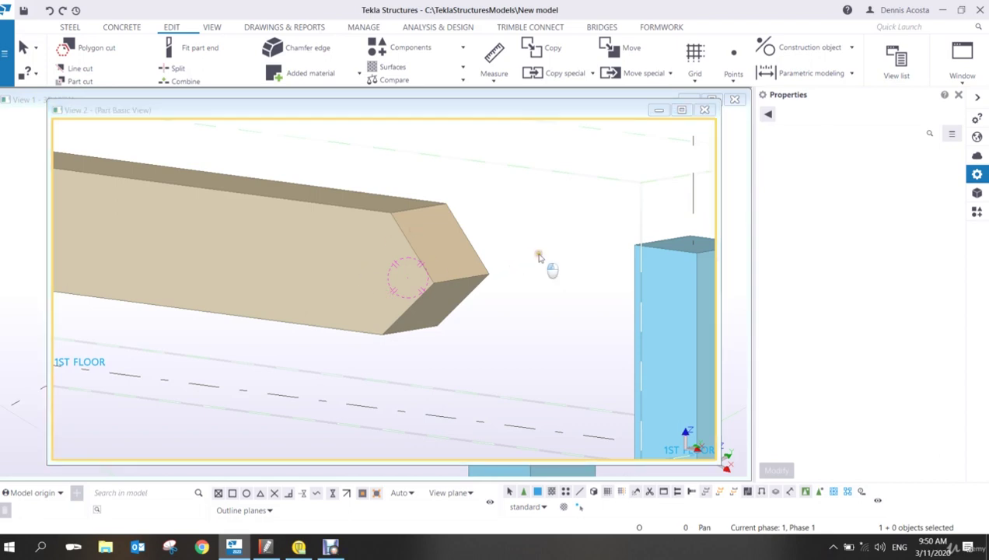
{"action": "left_click", "coordinate": [699, 314]}
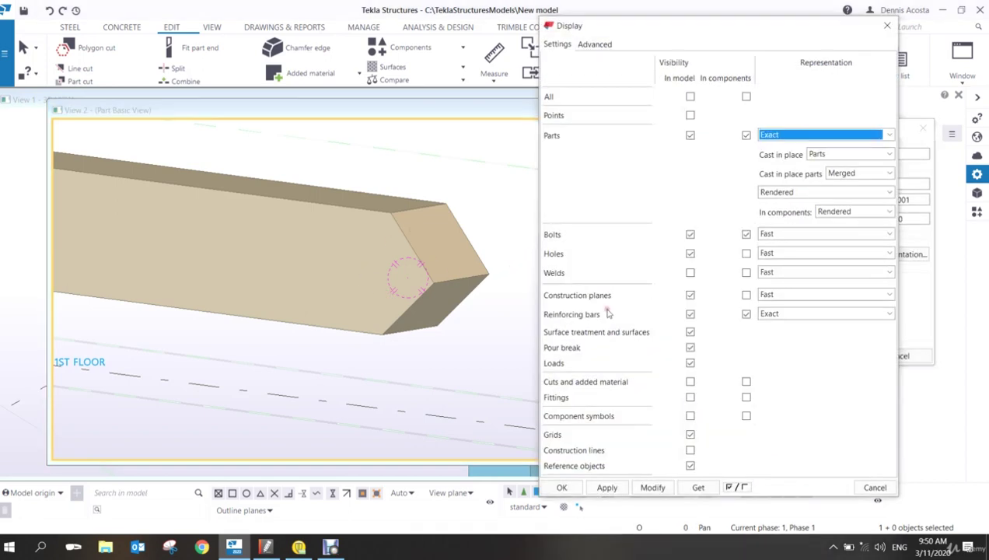
{"action": "left_click", "coordinate": [556, 487]}
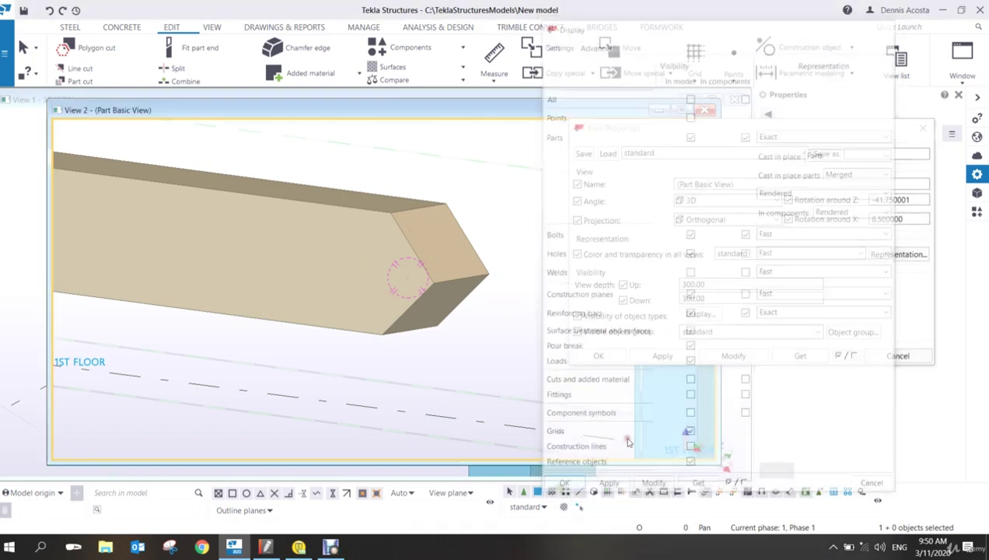
{"action": "left_click", "coordinate": [582, 358]}
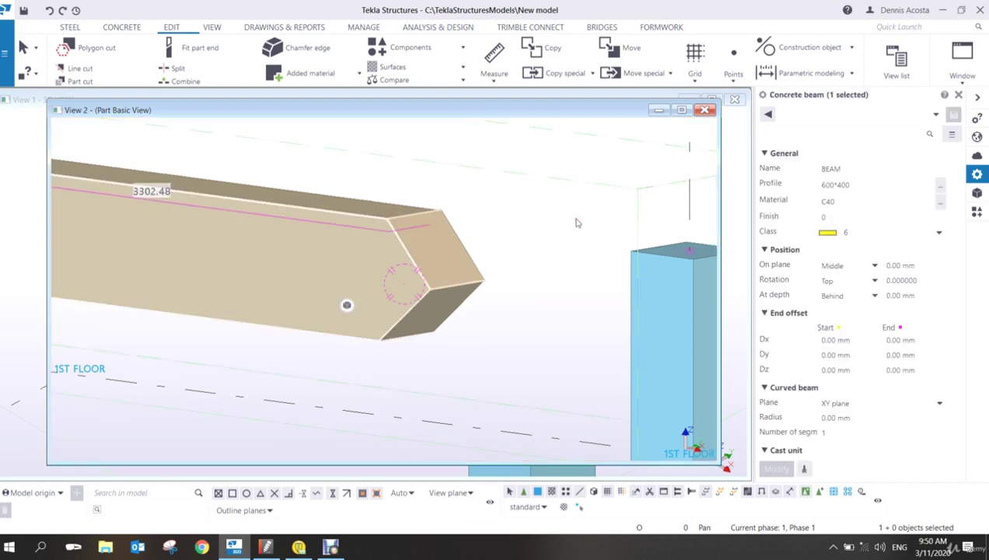
- Delete the beam and undo that deletion, and remove the diagonal line cut and diagonal fitting from the beam's pointed end
{"action": "key", "text": "Delete"}
{"action": "key", "text": "ctrl+z"}
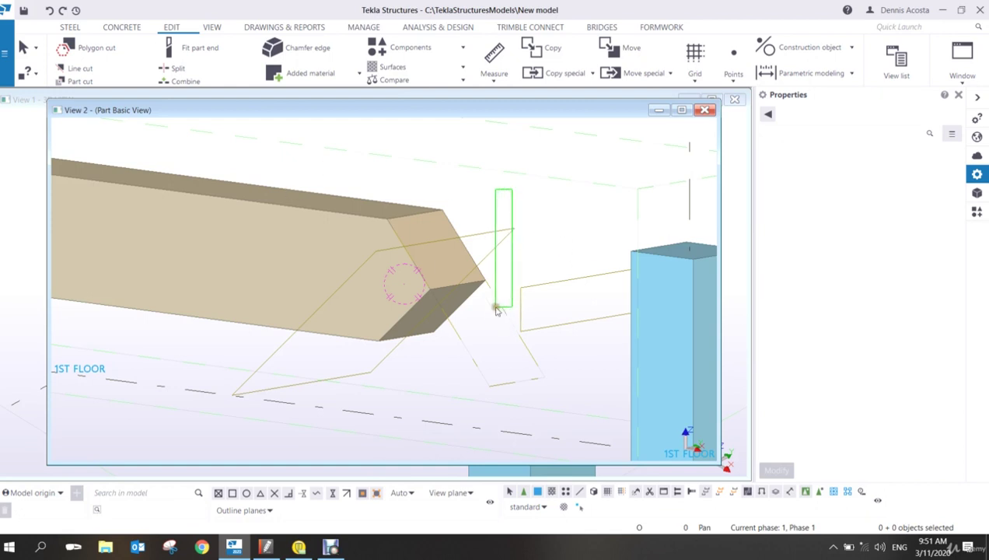
{"action": "left_click", "coordinate": [495, 308]}
{"action": "key", "text": "Delete"}
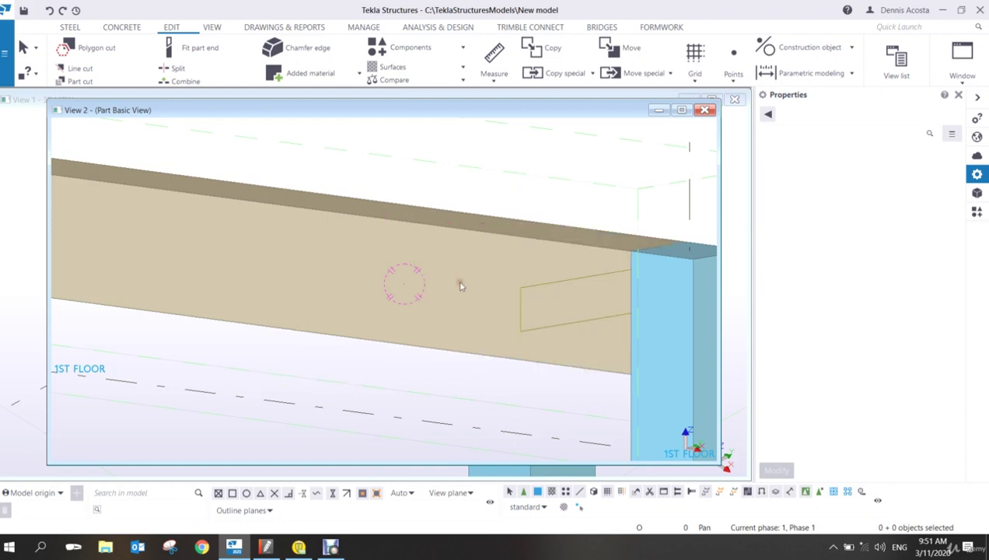
- Delete the remaining fitting at the beam's far end, beside the column's inner face, in the plane view
{"action": "key", "text": "ctrl+p"}
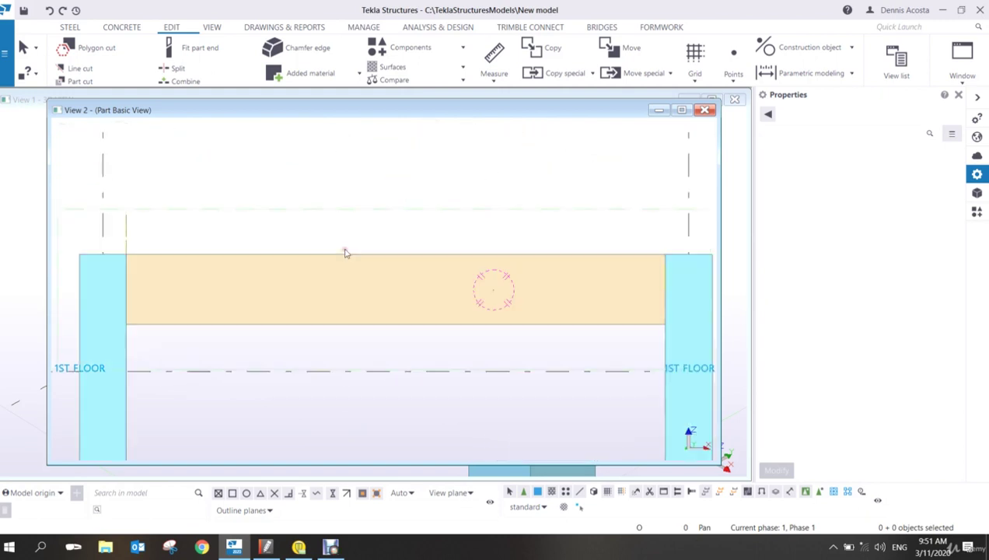
{"action": "scroll", "coordinate": [507, 327], "scroll_direction": "up", "scroll_amount": 1}
{"action": "middle_click_drag", "start_coordinate": [509, 326], "coordinate": [395, 312]}
{"action": "scroll", "coordinate": [455, 304], "scroll_direction": "up", "scroll_amount": 4}
{"action": "scroll", "coordinate": [536, 272], "scroll_direction": "down", "scroll_amount": 2}
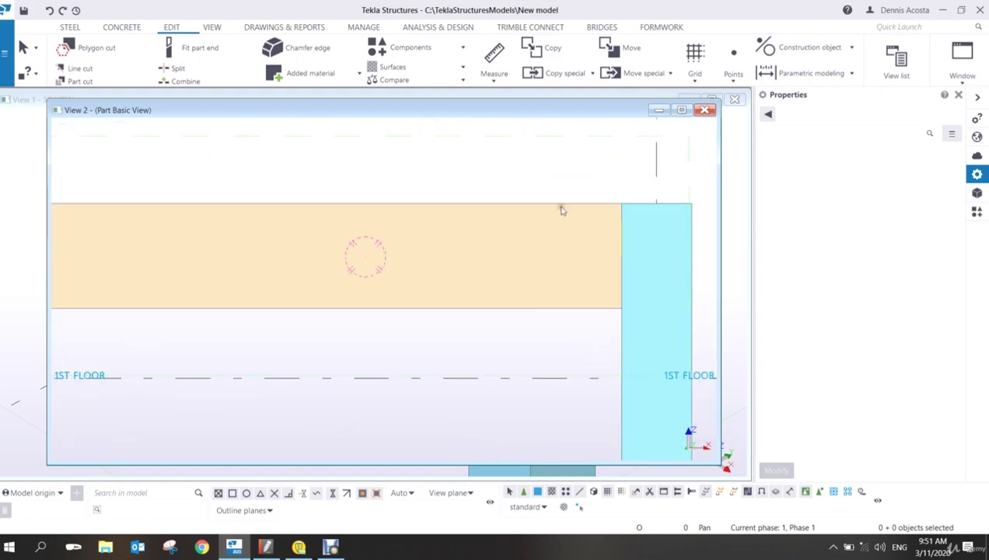
{"action": "left_click_drag", "start_coordinate": [580, 161], "coordinate": [673, 378]}
{"action": "middle_click_drag", "start_coordinate": [518, 349], "coordinate": [469, 361]}
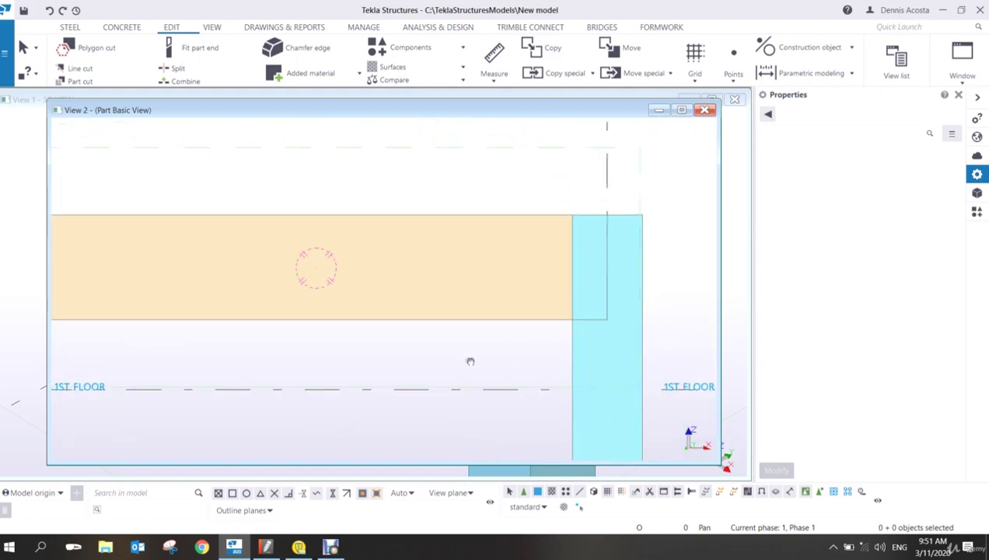
- Fit the beam's far end along a diagonal line that slopes down toward the far column
{"action": "left_click", "coordinate": [200, 51]}
{"action": "left_click", "coordinate": [236, 174]}
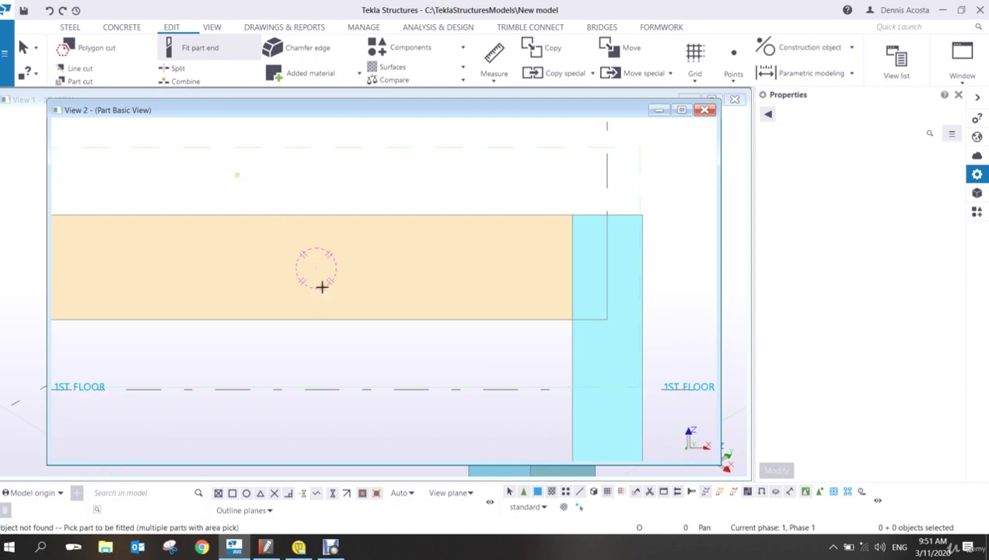
{"action": "left_click", "coordinate": [245, 253]}
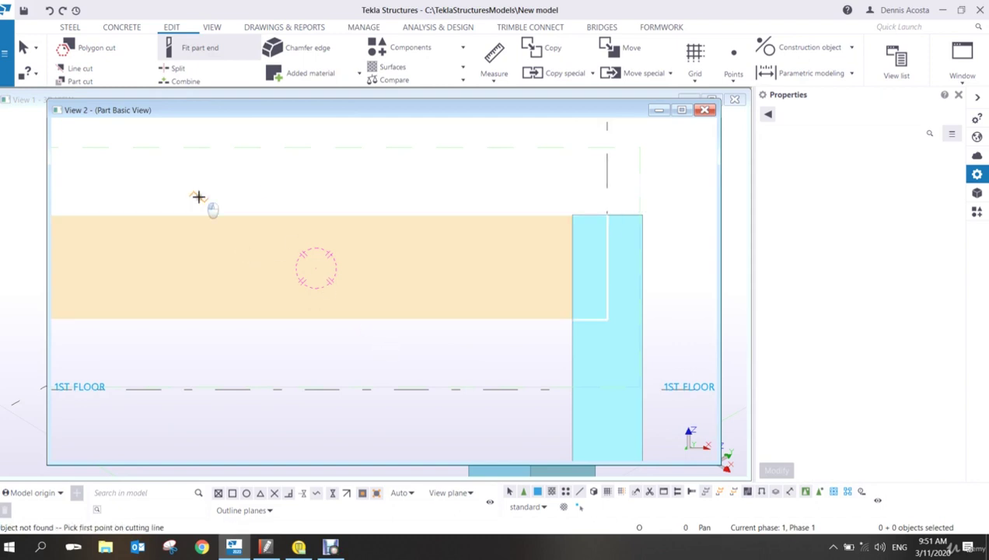
{"action": "left_click", "coordinate": [198, 197]}
{"action": "left_click", "coordinate": [381, 358]}
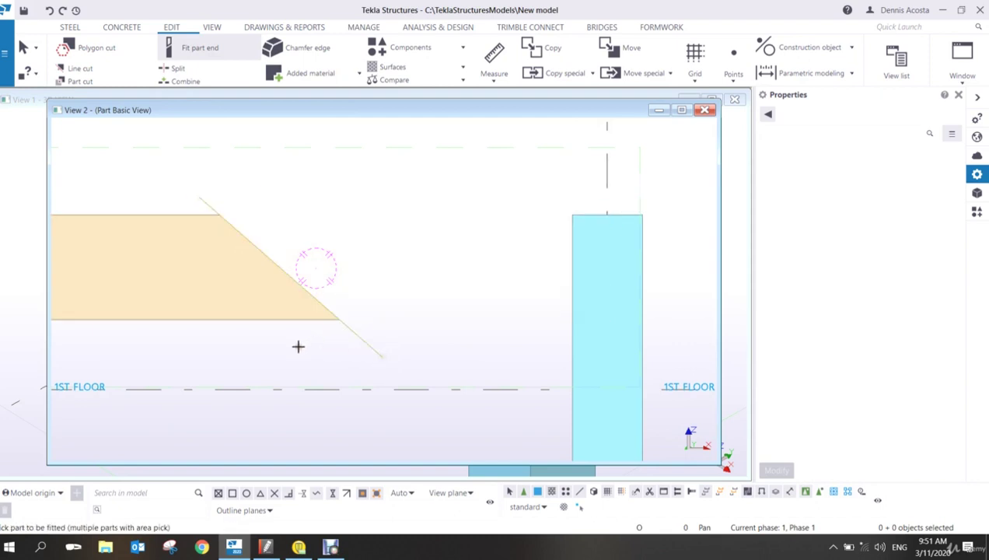
- Fit the same beam end again along a second diagonal rising toward the far column, crossing the first fitting line
{"action": "left_click", "coordinate": [213, 289]}
{"action": "left_click", "coordinate": [201, 340]}
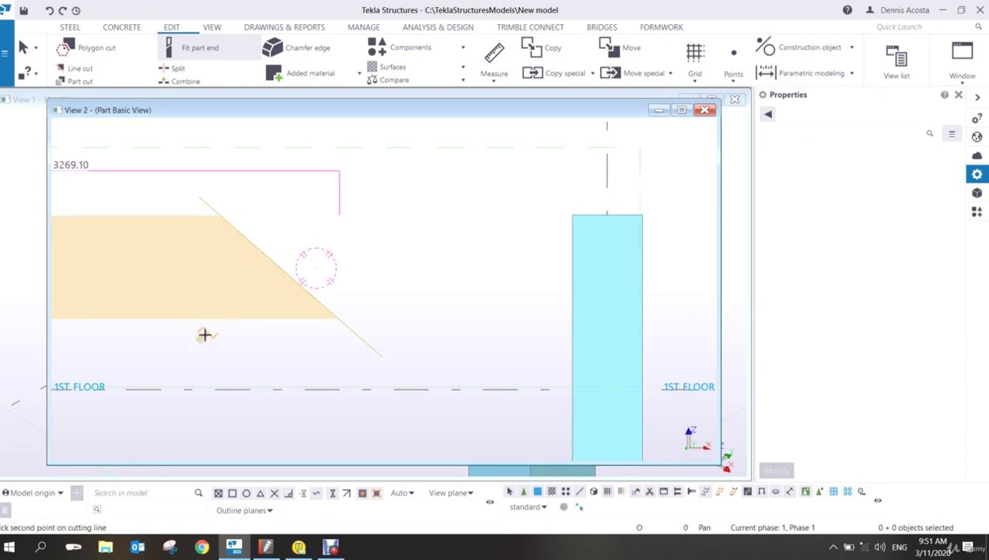
{"action": "left_click", "coordinate": [351, 218]}
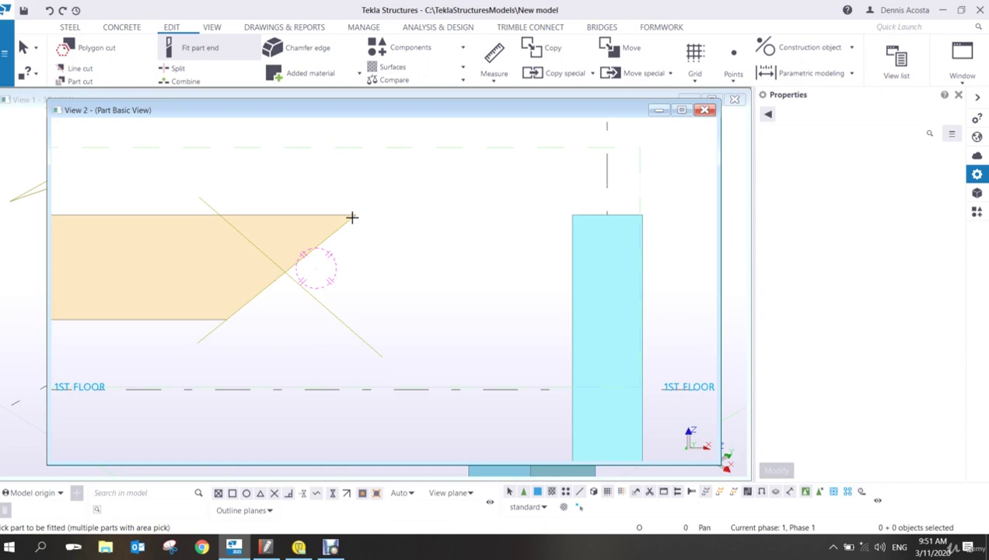
- End the fitting command and delete both diagonal fittings from the beam's end
{"action": "right_click", "coordinate": [270, 174]}
{"action": "left_click", "coordinate": [296, 182]}
{"action": "left_click_drag", "start_coordinate": [129, 161], "coordinate": [453, 400]}
{"action": "key", "text": "Delete"}
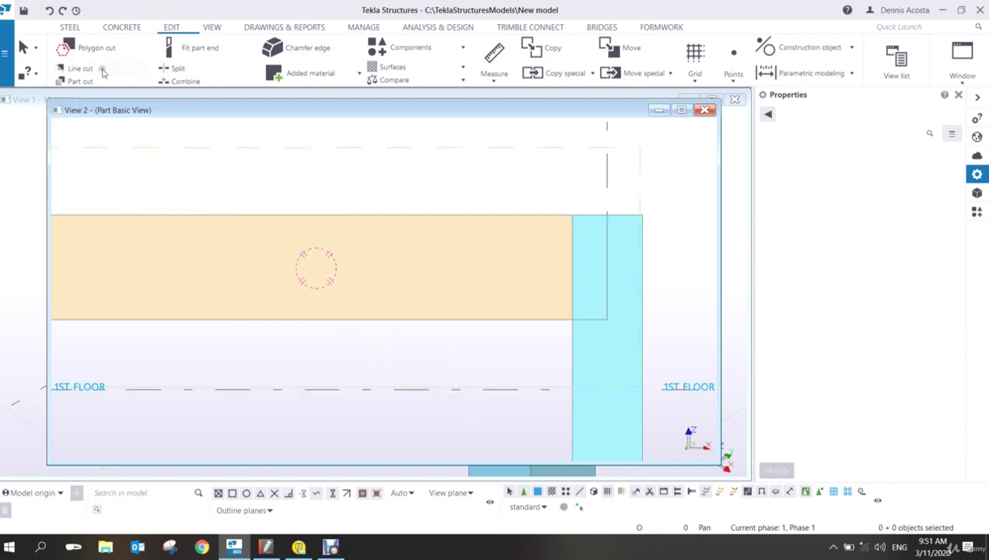
- Line-cut the beam along a diagonal sloping down toward the far column, removing the side nearest that column
{"action": "left_click", "coordinate": [99, 68]}
{"action": "left_click", "coordinate": [238, 245]}
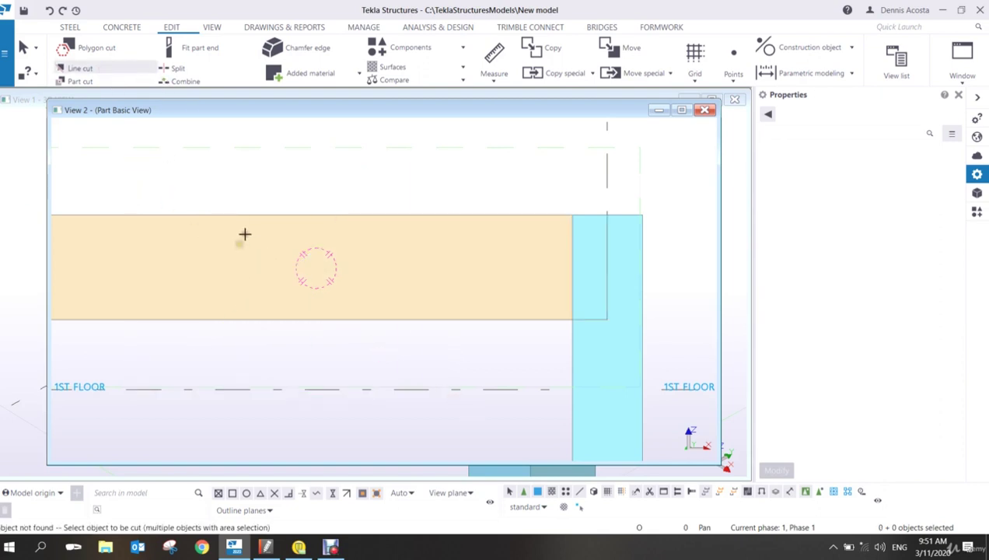
{"action": "left_click", "coordinate": [277, 212]}
{"action": "left_click", "coordinate": [275, 210]}
{"action": "left_click", "coordinate": [386, 336]}
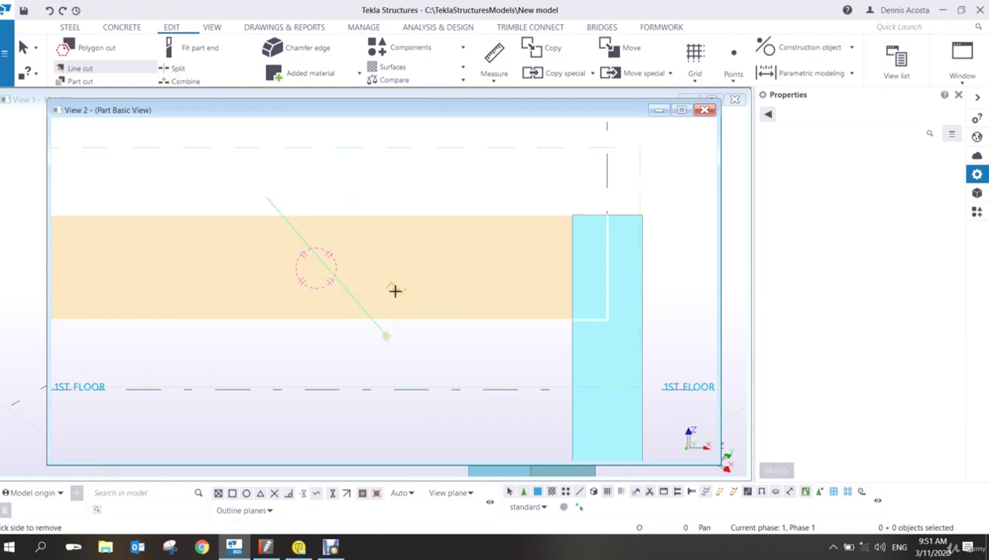
{"action": "left_click", "coordinate": [406, 277]}
- Add a second line cut along the opposite diagonal, removing the lower corner so the beam's end becomes pointed
{"action": "left_click", "coordinate": [291, 284]}
{"action": "left_click", "coordinate": [326, 256]}
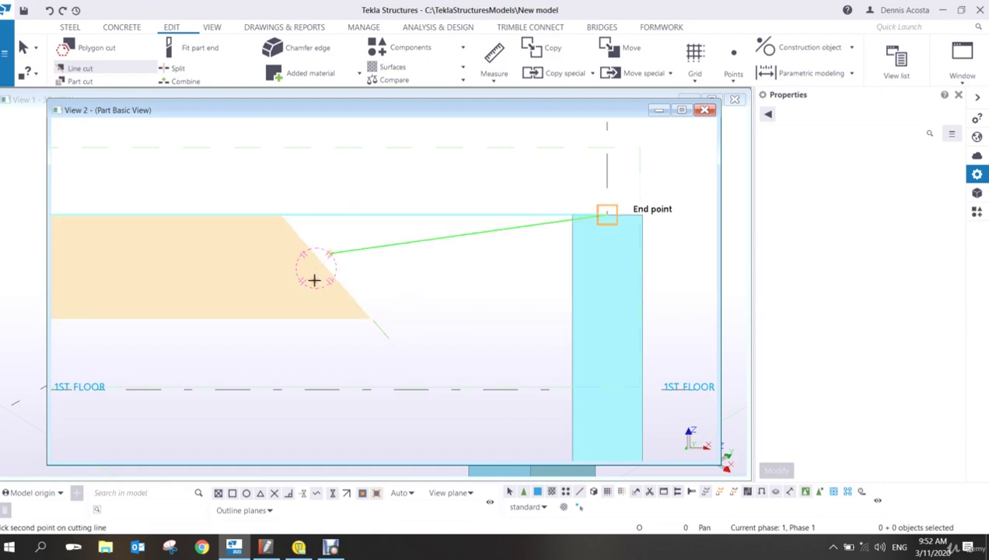
{"action": "left_click", "coordinate": [255, 336]}
{"action": "left_click", "coordinate": [311, 322]}
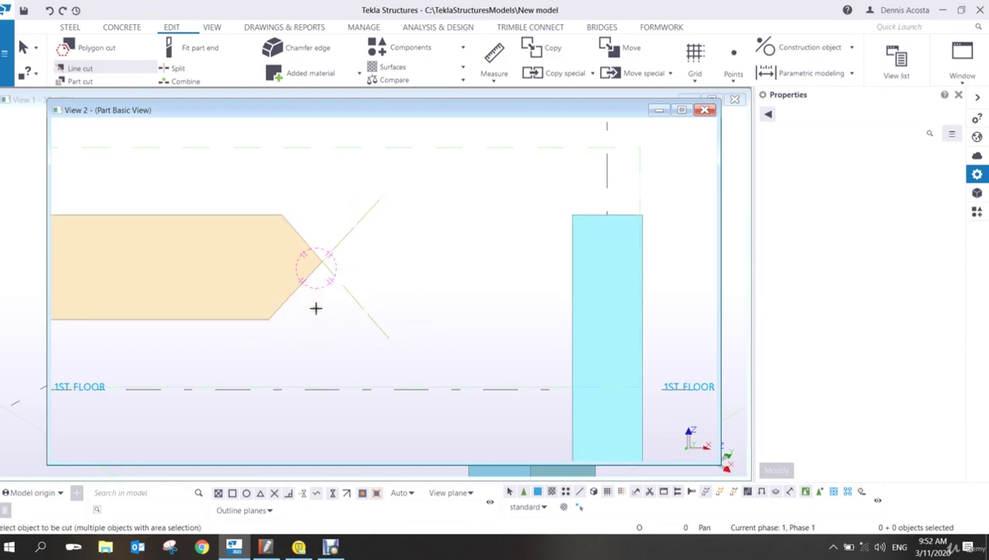
{"action": "middle_click_drag", "start_coordinate": [316, 308], "coordinate": [243, 292], "text": "ctrl"}
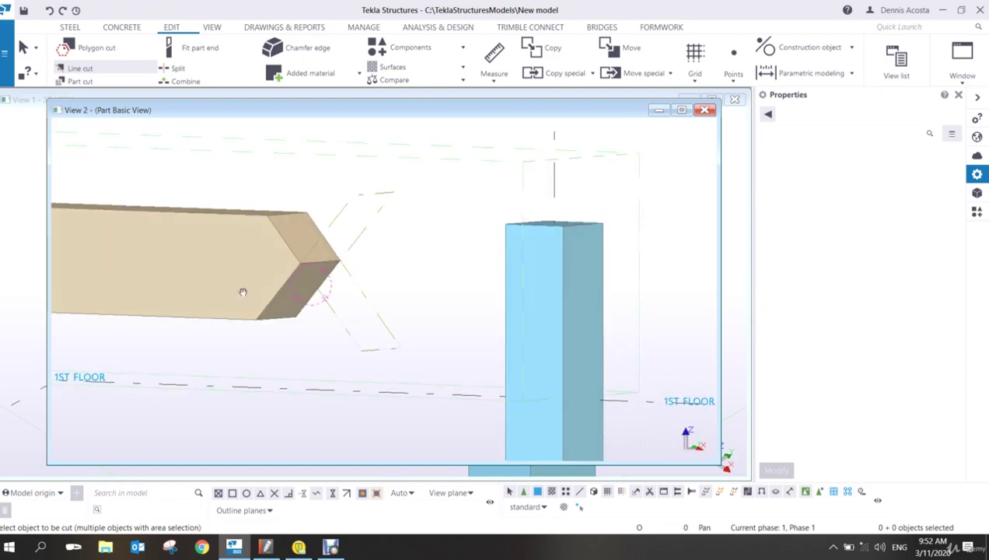
- End the line cut command and delete both diagonal line cuts from the beam
{"action": "right_click", "coordinate": [282, 251]}
{"action": "left_click", "coordinate": [320, 261]}
{"action": "left_click_drag", "start_coordinate": [189, 158], "coordinate": [430, 403]}
{"action": "key", "text": "Delete"}
{"action": "middle_click_drag", "start_coordinate": [429, 403], "coordinate": [389, 380], "text": "ctrl"}
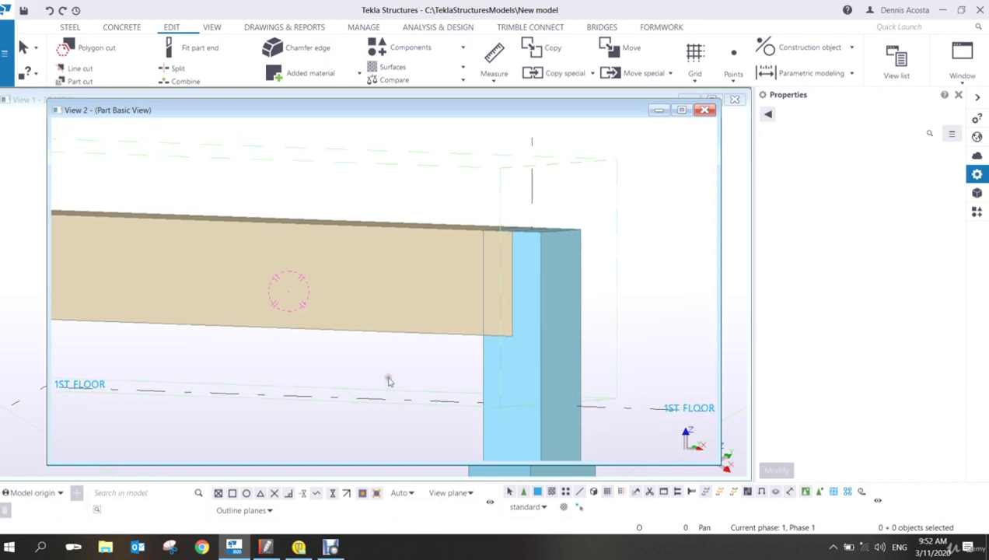
- In the plane view, fit the beam's far end along a diagonal rising toward the far column
{"action": "key", "text": "ctrl+p"}
{"action": "scroll", "coordinate": [370, 279], "scroll_direction": "up", "scroll_amount": 2}
{"action": "scroll", "coordinate": [371, 274], "scroll_direction": "up", "scroll_amount": 1}
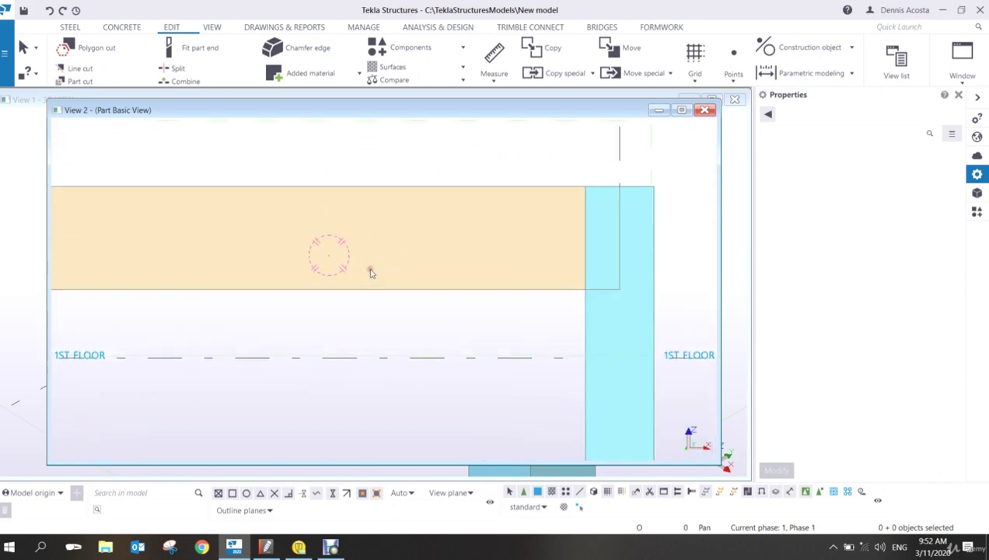
{"action": "left_click", "coordinate": [200, 45]}
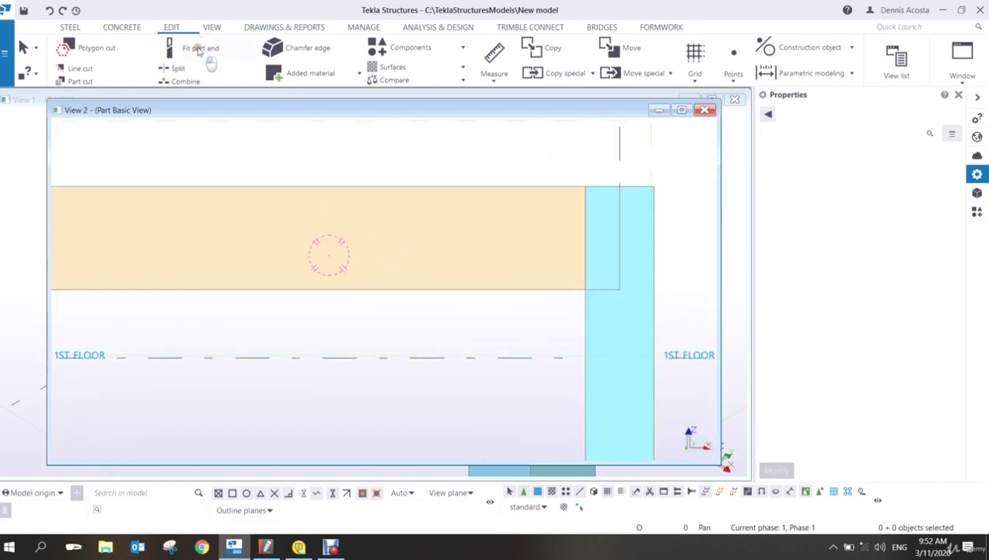
{"action": "left_click", "coordinate": [311, 265]}
{"action": "left_click", "coordinate": [251, 305]}
{"action": "left_click", "coordinate": [432, 164]}
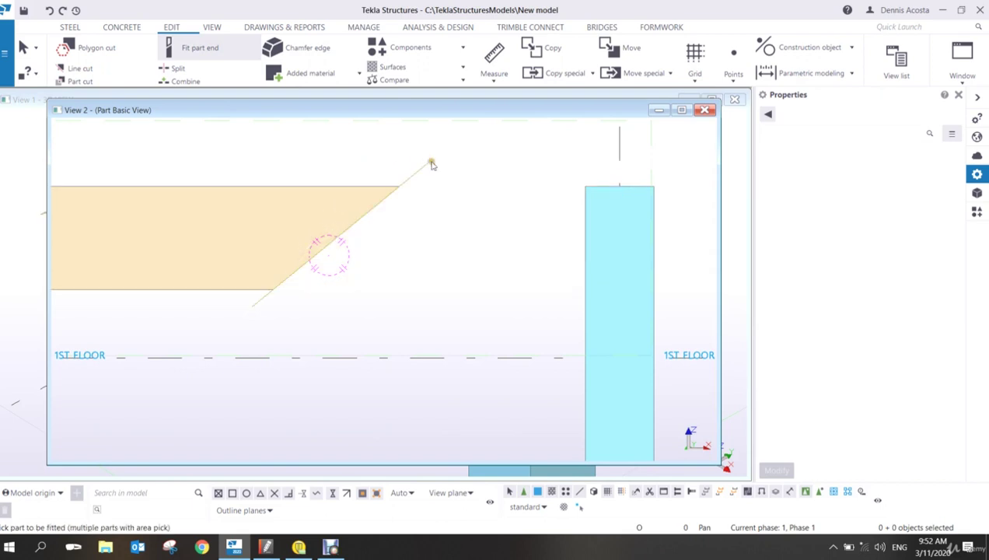
- Line-cut the fitted beam end along a crossing diagonal, removing its upper corner to form a point, and end the command
{"action": "left_click", "coordinate": [80, 69]}
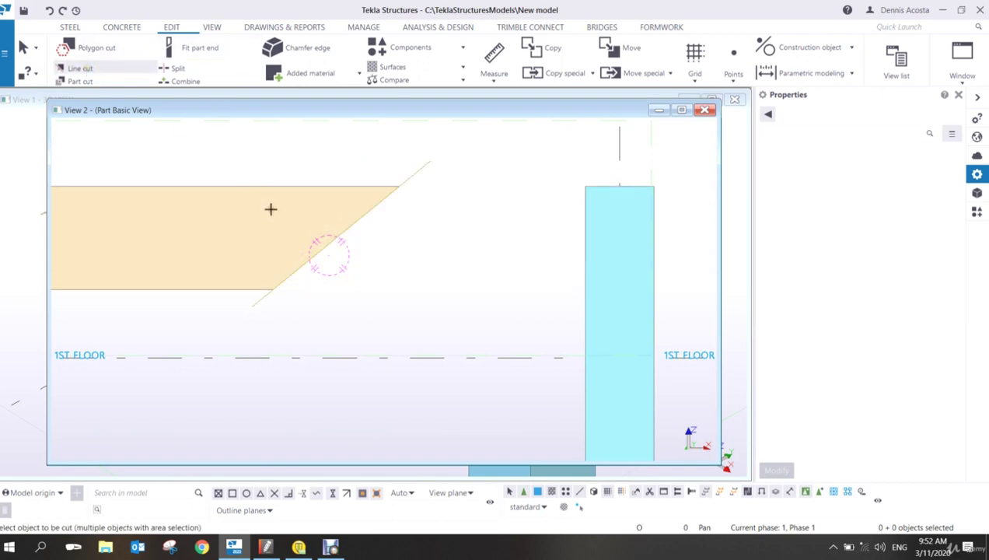
{"action": "left_click", "coordinate": [271, 209]}
{"action": "left_click", "coordinate": [269, 157]}
{"action": "left_click", "coordinate": [367, 273]}
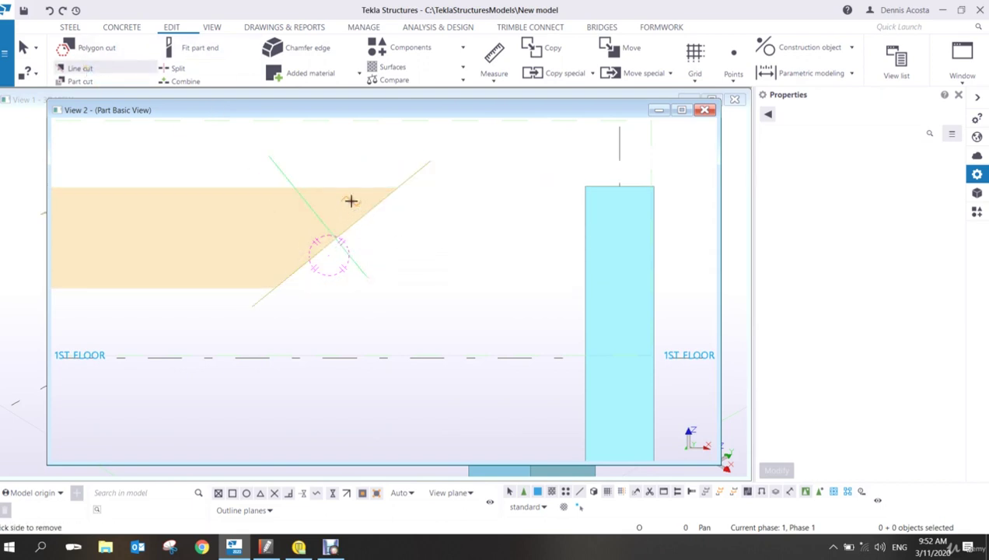
{"action": "left_click", "coordinate": [350, 201]}
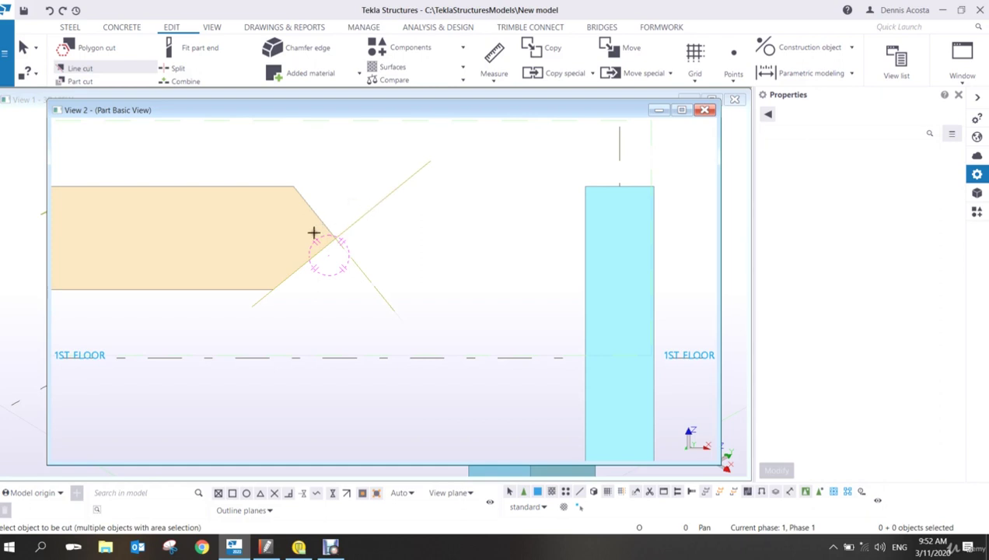
{"action": "mouse_move", "coordinate": [313, 233]}
{"action": "middle_mouse_down", "text": "ctrl"}
{"action": "mouse_move", "coordinate": [236, 229]}
{"action": "mouse_move", "coordinate": [266, 232]}
{"action": "mouse_move", "coordinate": [253, 237]}
{"action": "mouse_move", "coordinate": [245, 234]}
{"action": "mouse_move", "coordinate": [263, 225]}
{"action": "mouse_move", "coordinate": [293, 233]}
{"action": "mouse_move", "coordinate": [347, 220]}
{"action": "mouse_move", "coordinate": [259, 242]}
{"action": "mouse_move", "coordinate": [327, 238]}
{"action": "mouse_move", "coordinate": [296, 249]}
{"action": "mouse_move", "coordinate": [297, 235]}
{"action": "mouse_move", "coordinate": [321, 229]}
{"action": "middle_mouse_up", "text": "ctrl"}
{"action": "right_click", "coordinate": [340, 181]}
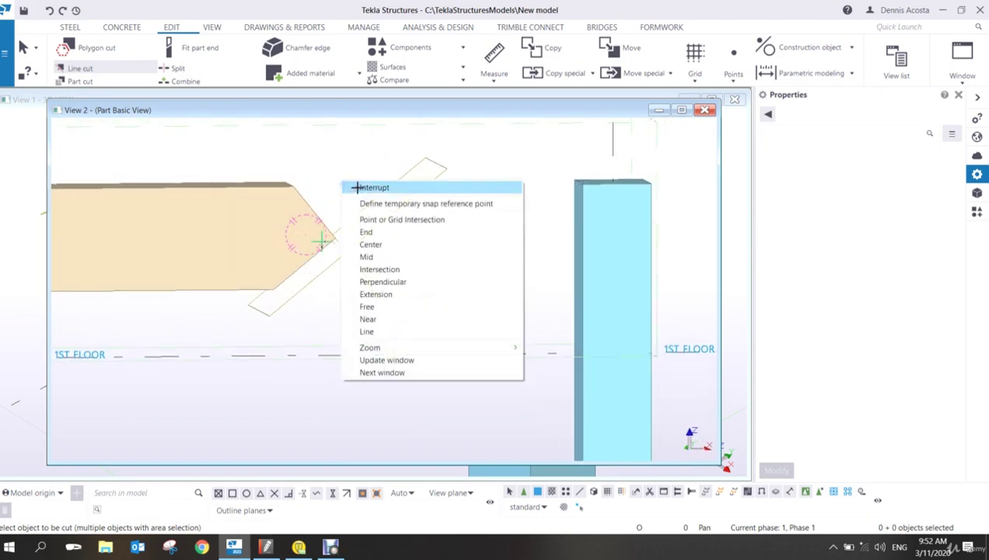
{"action": "left_click", "coordinate": [356, 187]}
- Try to fit the far column lengthwise along a near-vertical line through its upper part in the plane view
{"action": "scroll", "coordinate": [436, 253], "scroll_direction": "down", "scroll_amount": 5}
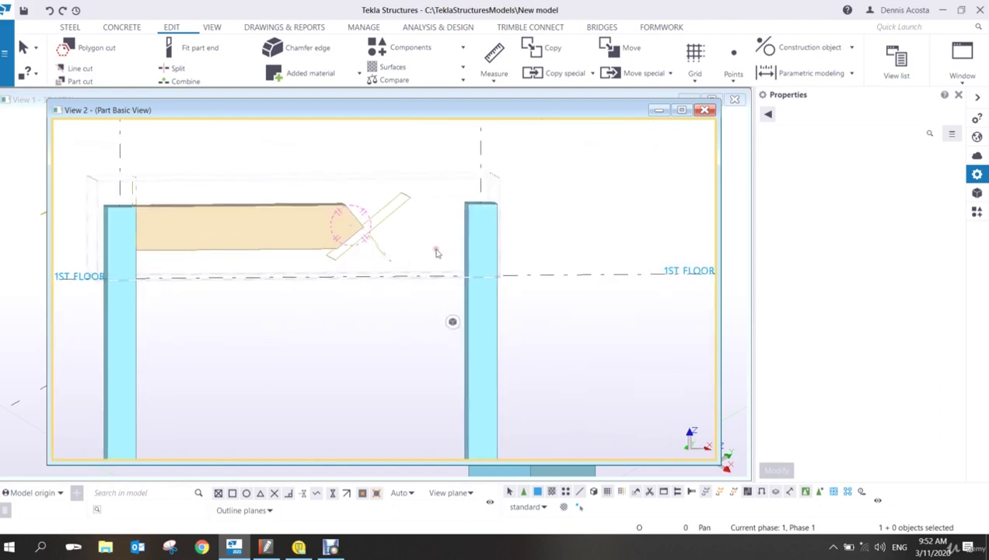
{"action": "key", "text": "ctrl+p"}
{"action": "scroll", "coordinate": [574, 302], "scroll_direction": "down", "scroll_amount": 1}
{"action": "middle_click_drag", "start_coordinate": [574, 302], "coordinate": [356, 263]}
{"action": "scroll", "coordinate": [356, 263], "scroll_direction": "down", "scroll_amount": 1}
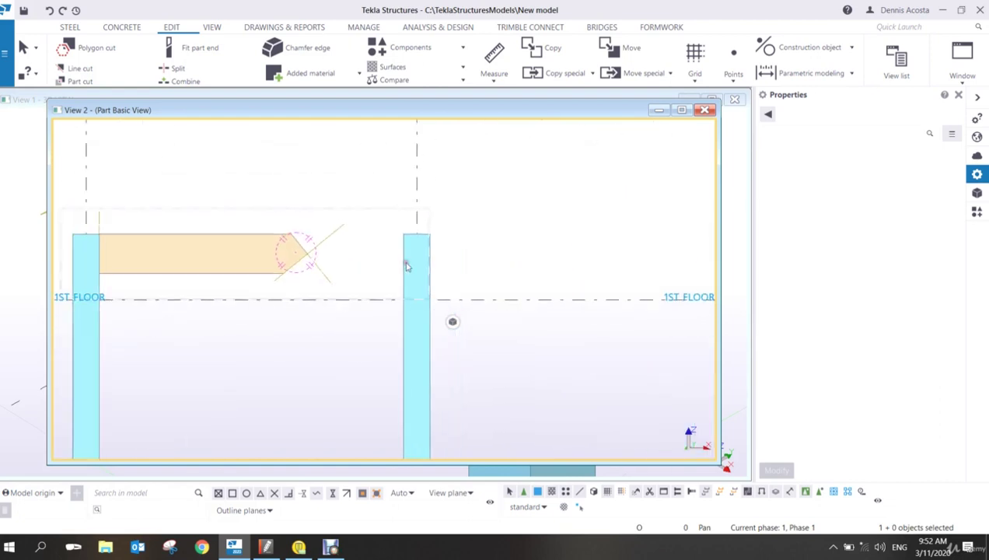
{"action": "middle_click_drag", "start_coordinate": [462, 273], "coordinate": [405, 253]}
{"action": "scroll", "coordinate": [362, 222], "scroll_direction": "up", "scroll_amount": 1}
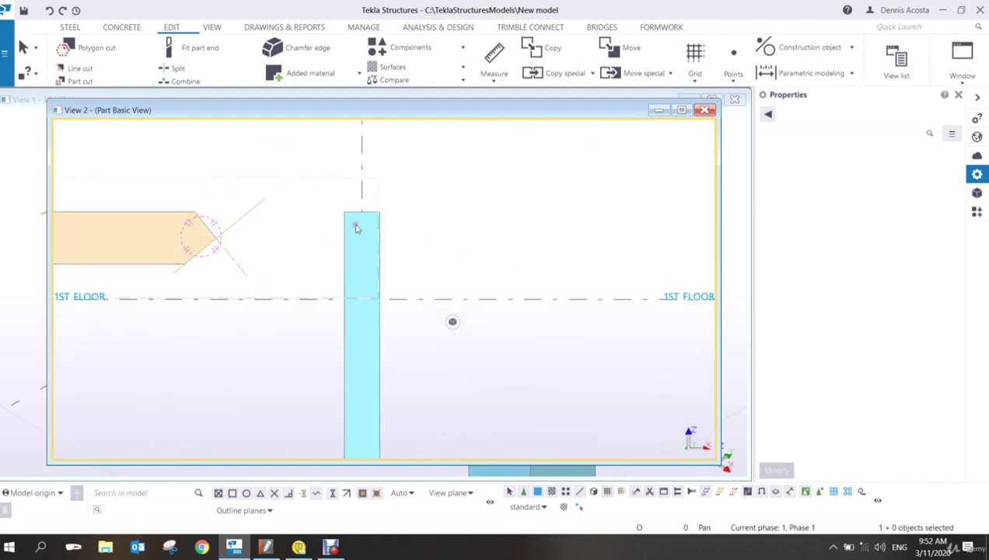
{"action": "left_click", "coordinate": [200, 48]}
{"action": "scroll", "coordinate": [360, 227], "scroll_direction": "up", "scroll_amount": 1}
{"action": "scroll", "coordinate": [357, 206], "scroll_direction": "up", "scroll_amount": 2}
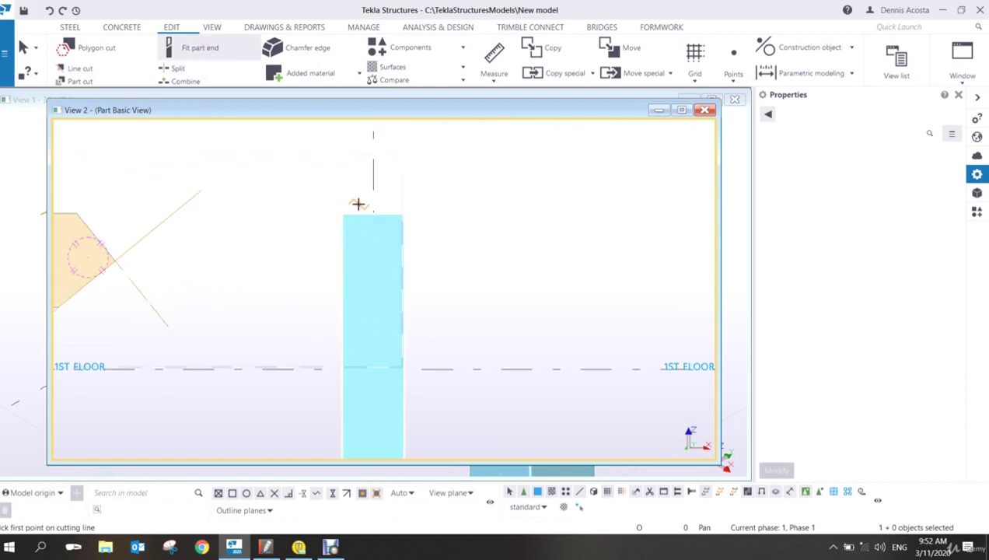
{"action": "left_click", "coordinate": [356, 188]}
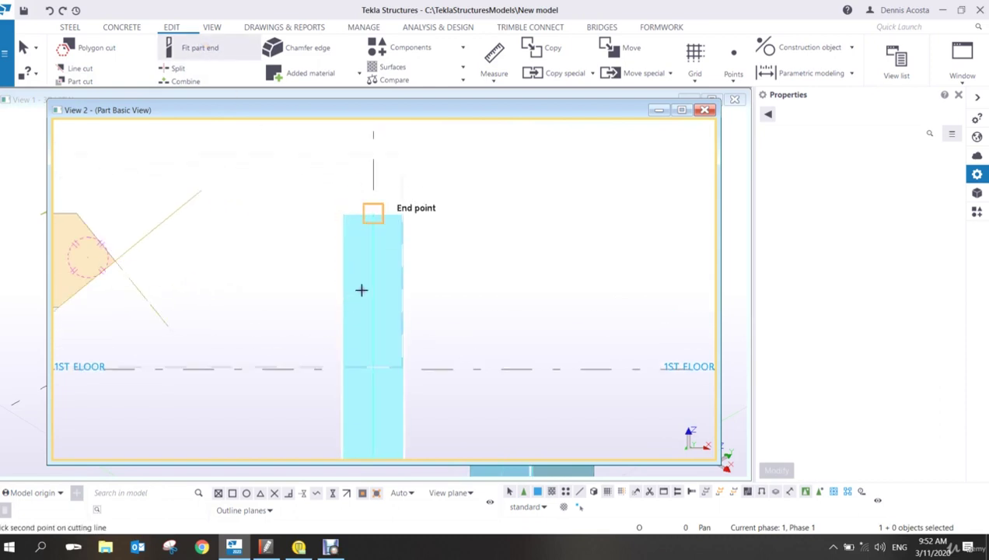
{"action": "left_click", "coordinate": [363, 289]}
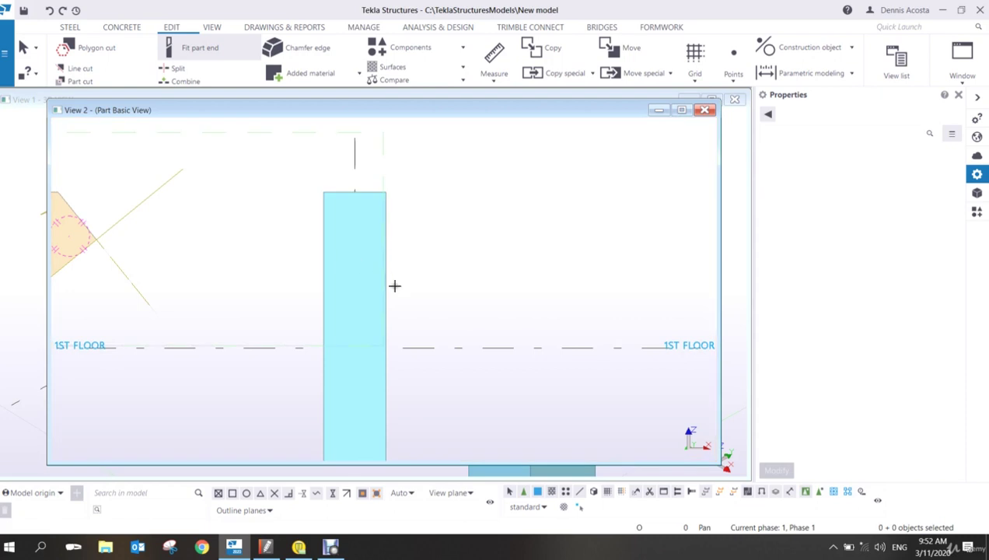
- Try fitting the far column along a vertical line from above its top to below its base at EFL
{"action": "scroll", "coordinate": [350, 266], "scroll_direction": "down", "scroll_amount": 3}
{"action": "scroll", "coordinate": [351, 265], "scroll_direction": "up", "scroll_amount": 2}
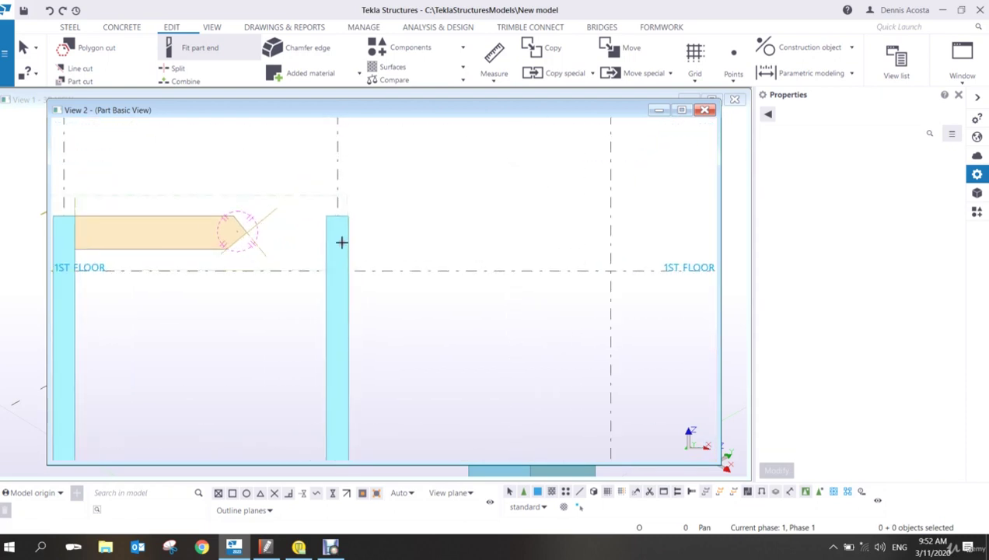
{"action": "scroll", "coordinate": [350, 233], "scroll_direction": "down", "scroll_amount": 1}
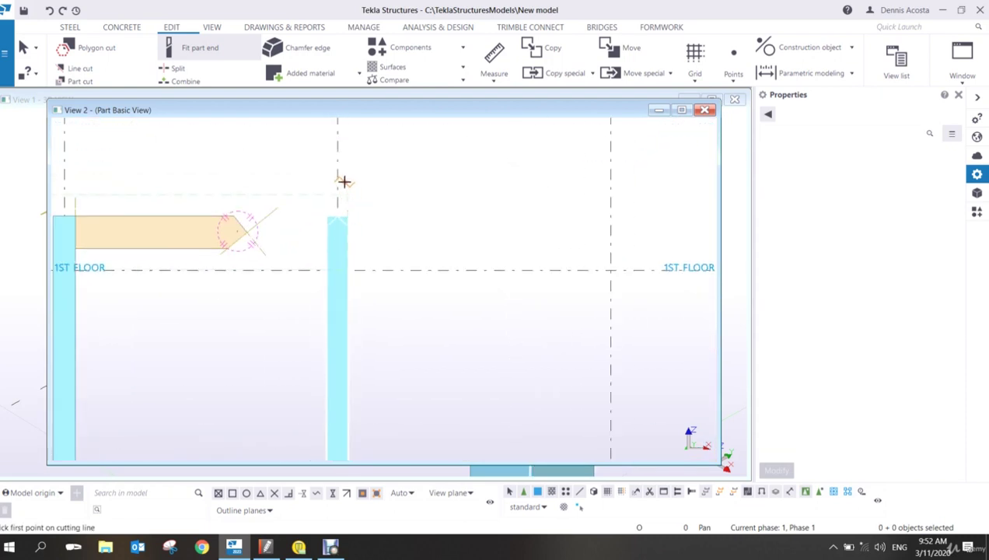
{"action": "scroll", "coordinate": [339, 190], "scroll_direction": "up", "scroll_amount": 2}
{"action": "left_click", "coordinate": [345, 203]}
{"action": "scroll", "coordinate": [355, 280], "scroll_direction": "down", "scroll_amount": 1}
{"action": "middle_click_drag", "start_coordinate": [354, 331], "coordinate": [340, 196]}
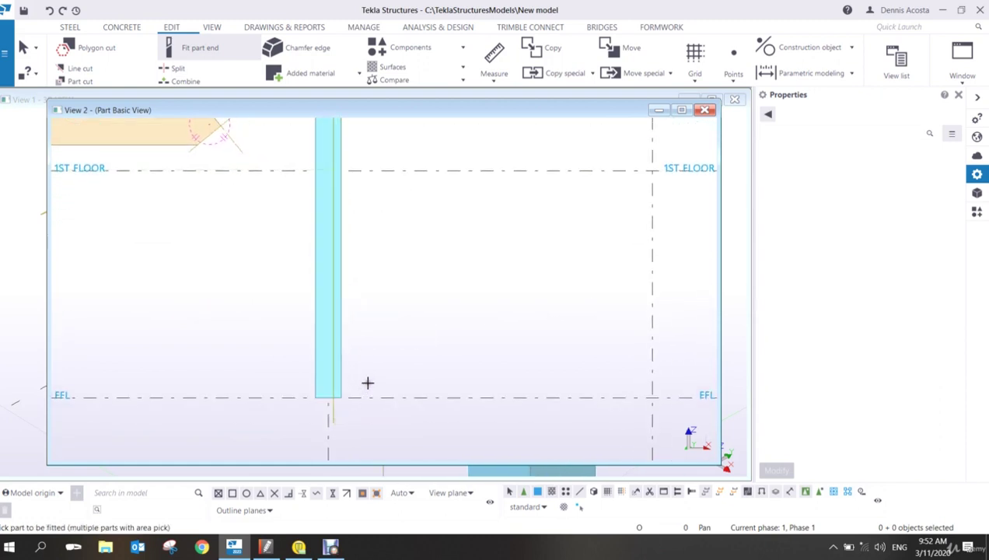
- End the fitting command and delete the vertical fitting from the far column
{"action": "right_click", "coordinate": [397, 213]}
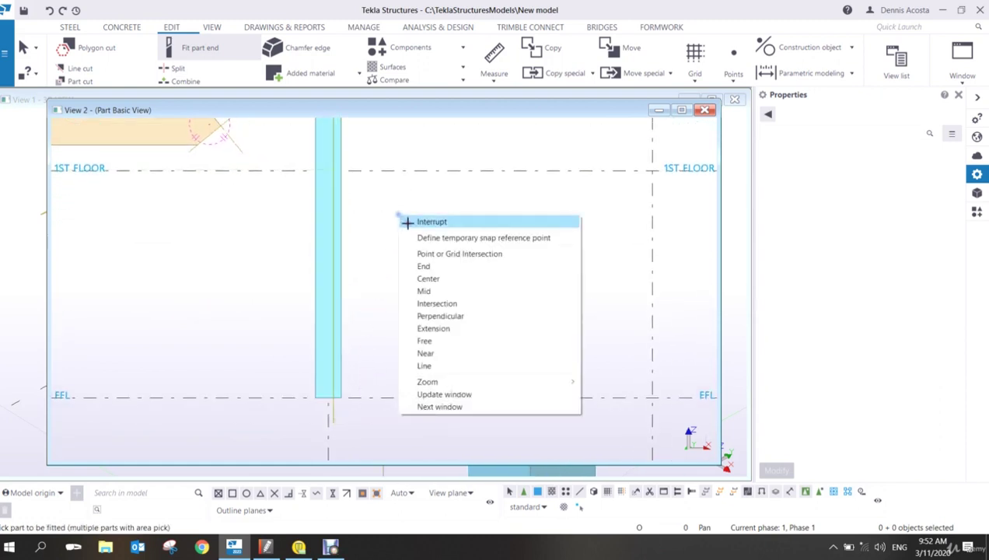
{"action": "left_click", "coordinate": [406, 221]}
{"action": "left_click", "coordinate": [334, 413]}
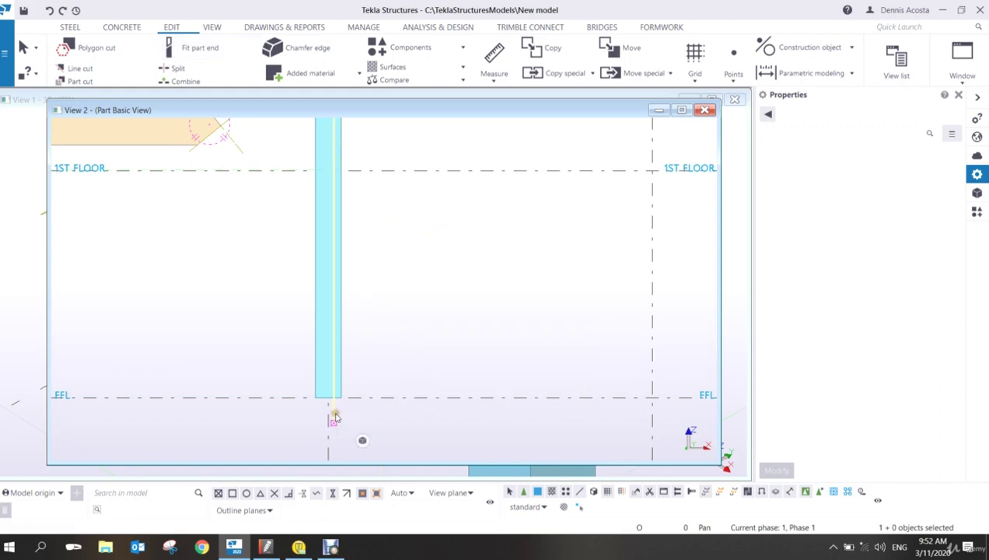
{"action": "key", "text": "Delete"}
- Try fitting the far column again along a vertical line from just above its top to below EFL, and end the command
{"action": "middle_click_drag", "start_coordinate": [418, 232], "coordinate": [428, 317]}
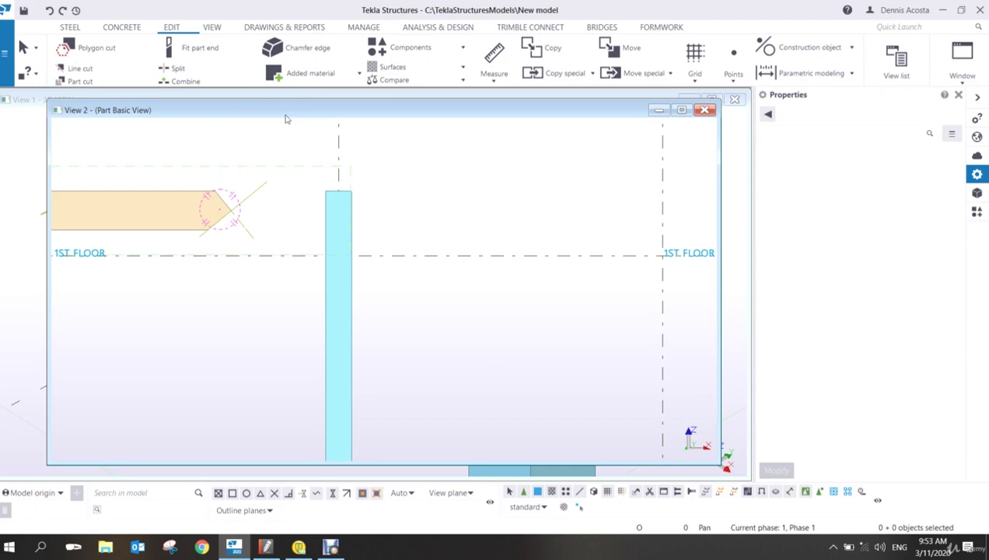
{"action": "scroll", "coordinate": [342, 261], "scroll_direction": "down", "scroll_amount": 3}
{"action": "middle_click_drag", "start_coordinate": [345, 324], "coordinate": [325, 298]}
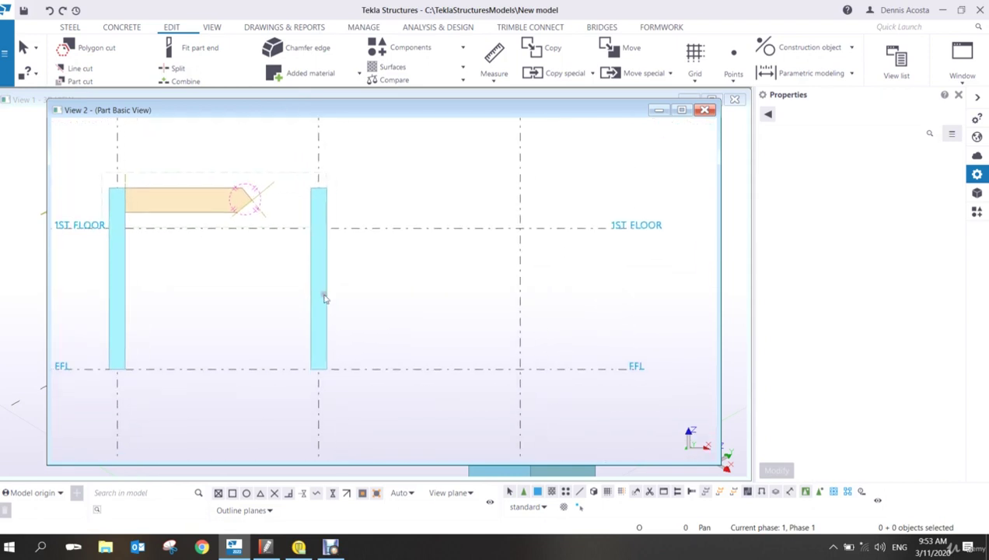
{"action": "left_click", "coordinate": [325, 280]}
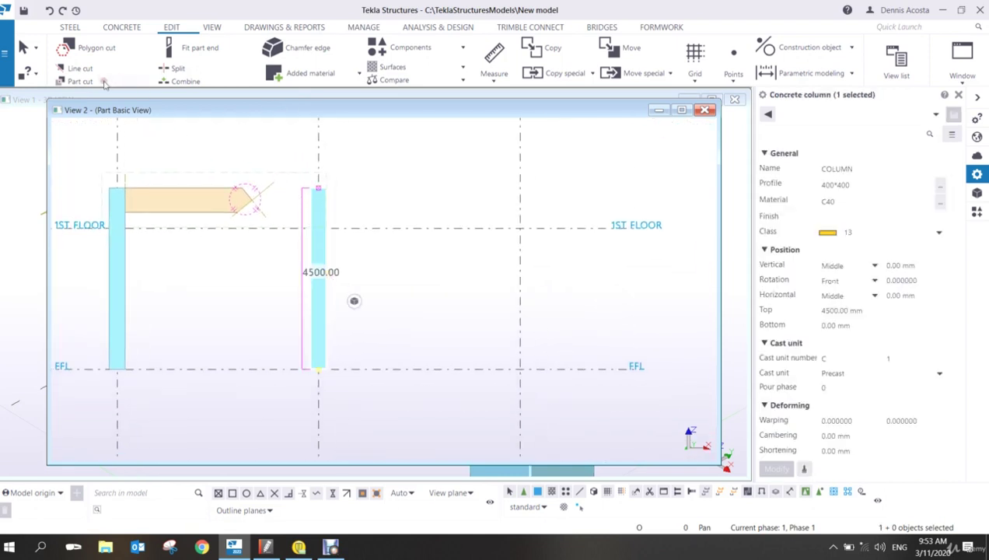
{"action": "left_click", "coordinate": [194, 47]}
{"action": "scroll", "coordinate": [285, 154], "scroll_direction": "up", "scroll_amount": 2}
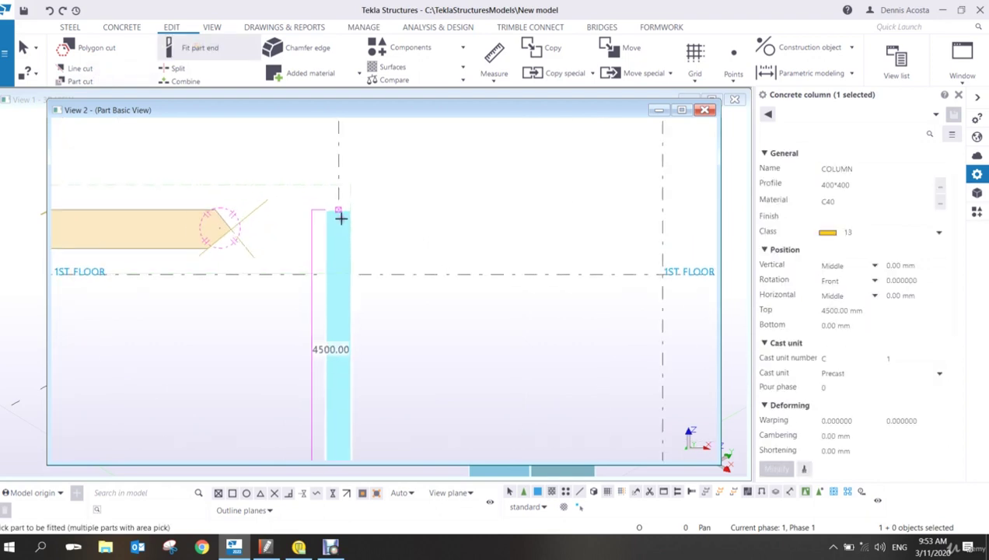
{"action": "left_click", "coordinate": [342, 223]}
{"action": "scroll", "coordinate": [346, 194], "scroll_direction": "up", "scroll_amount": 2}
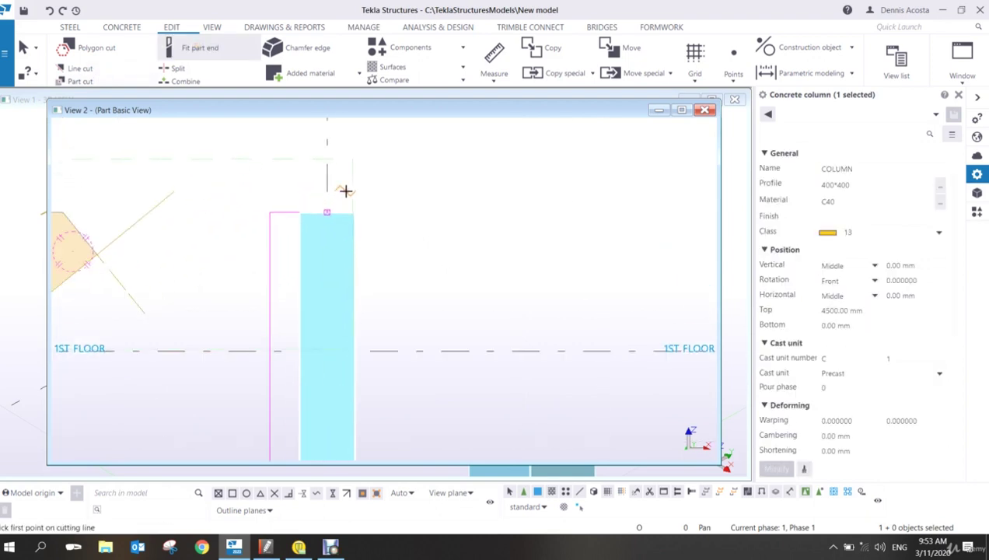
{"action": "left_click", "coordinate": [340, 193]}
{"action": "scroll", "coordinate": [366, 269], "scroll_direction": "down", "scroll_amount": 4}
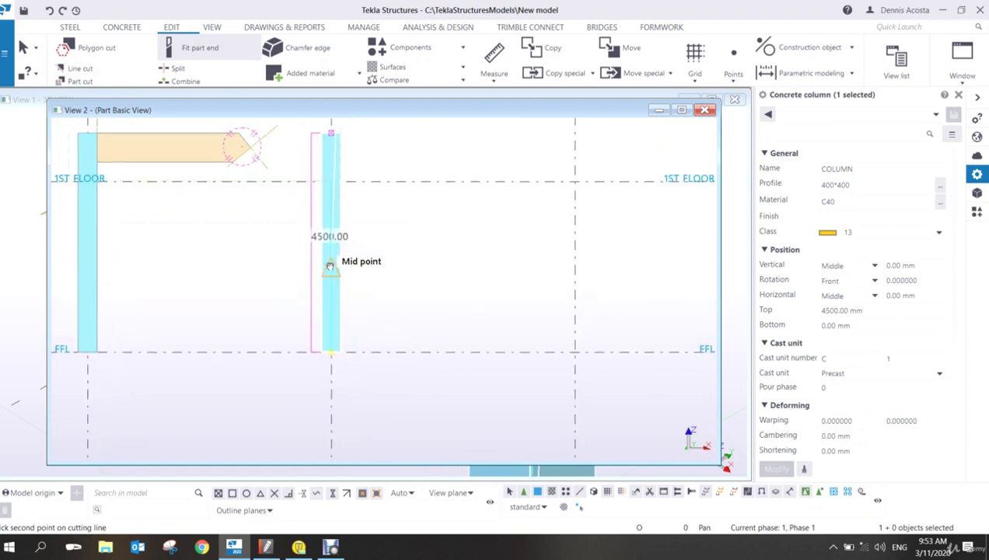
{"action": "left_click", "coordinate": [334, 383]}
{"action": "right_click", "coordinate": [398, 308]}
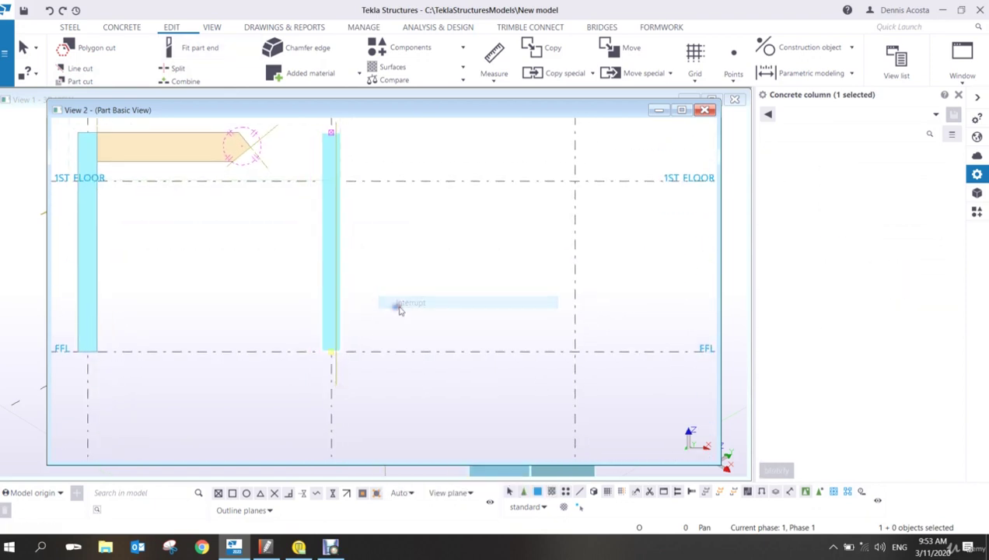
{"action": "left_click", "coordinate": [405, 303]}
{"action": "mouse_move", "coordinate": [364, 320]}
{"action": "middle_mouse_down", "text": "ctrl"}
{"action": "mouse_move", "coordinate": [287, 327]}
{"action": "mouse_move", "coordinate": [394, 319]}
{"action": "mouse_move", "coordinate": [276, 326]}
{"action": "mouse_move", "coordinate": [410, 311]}
{"action": "mouse_move", "coordinate": [392, 315]}
{"action": "mouse_move", "coordinate": [479, 378]}
{"action": "mouse_move", "coordinate": [544, 373]}
{"action": "mouse_move", "coordinate": [326, 436]}
{"action": "mouse_move", "coordinate": [284, 410]}
{"action": "middle_mouse_up", "text": "ctrl"}
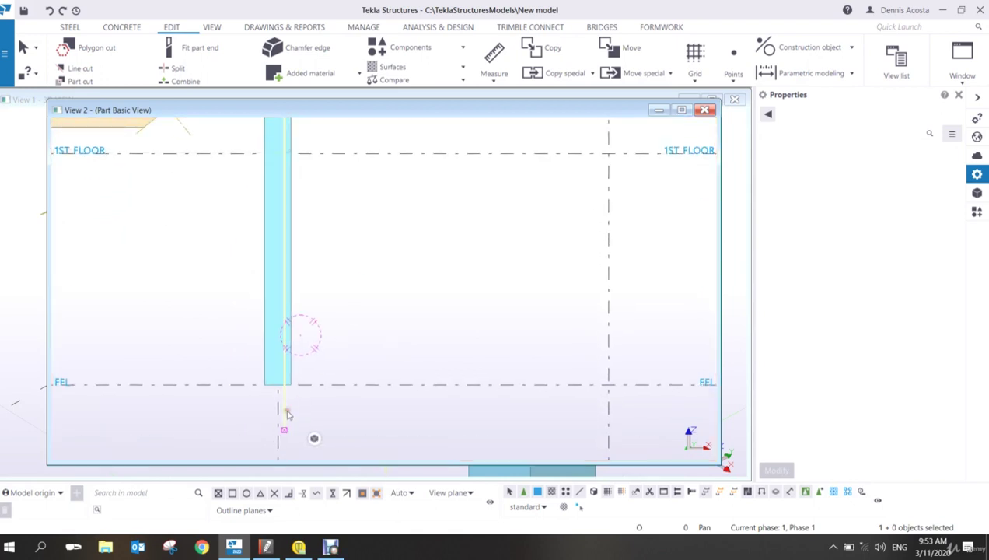
- Line-cut the far column lengthwise along a vertical line from above its top to below EFL, removing its outer side
{"action": "left_click", "coordinate": [80, 68]}
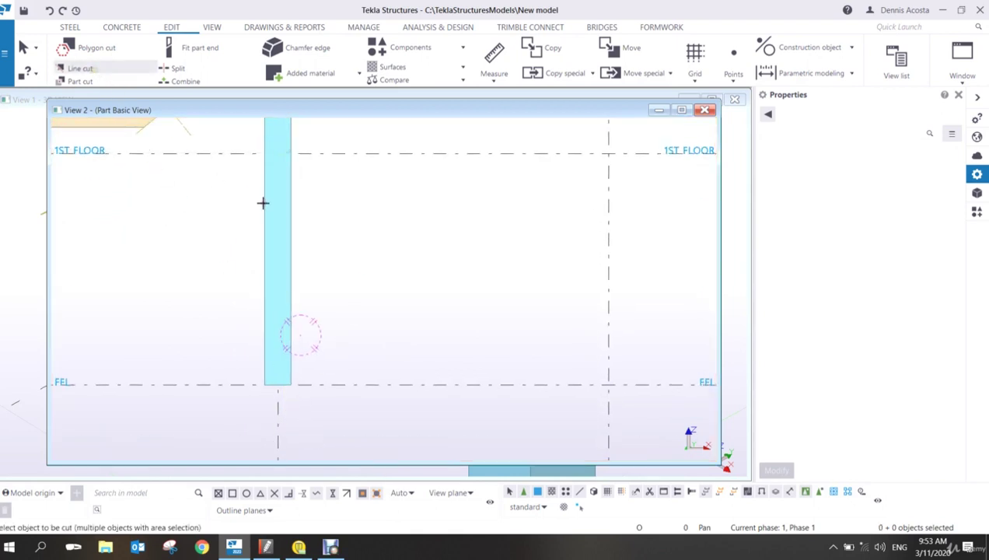
{"action": "scroll", "coordinate": [263, 203], "scroll_direction": "down", "scroll_amount": 2}
{"action": "left_click", "coordinate": [313, 230]}
{"action": "scroll", "coordinate": [317, 227], "scroll_direction": "up", "scroll_amount": 2}
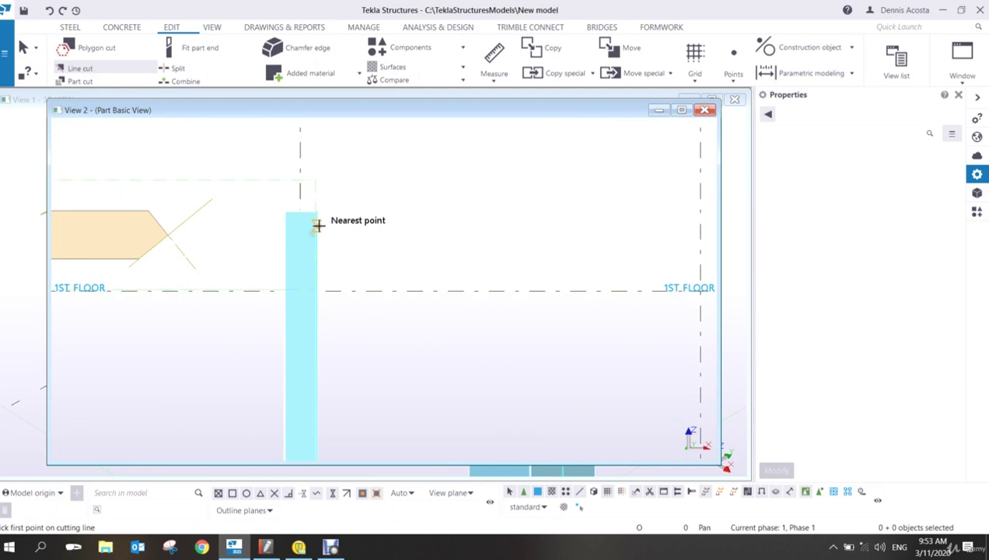
{"action": "left_click", "coordinate": [318, 225]}
{"action": "scroll", "coordinate": [308, 254], "scroll_direction": "down", "scroll_amount": 2}
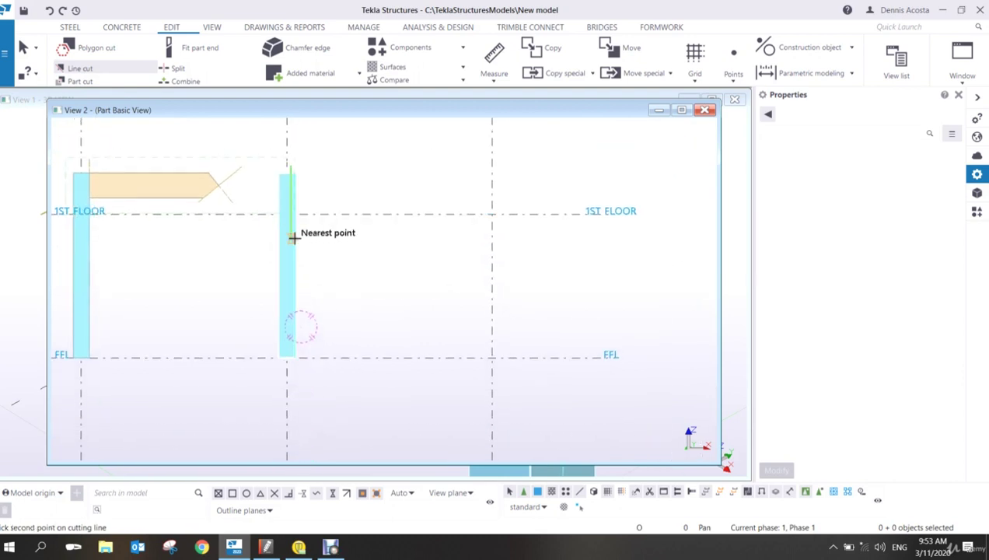
{"action": "left_click", "coordinate": [289, 381]}
{"action": "scroll", "coordinate": [309, 342], "scroll_direction": "up", "scroll_amount": 3}
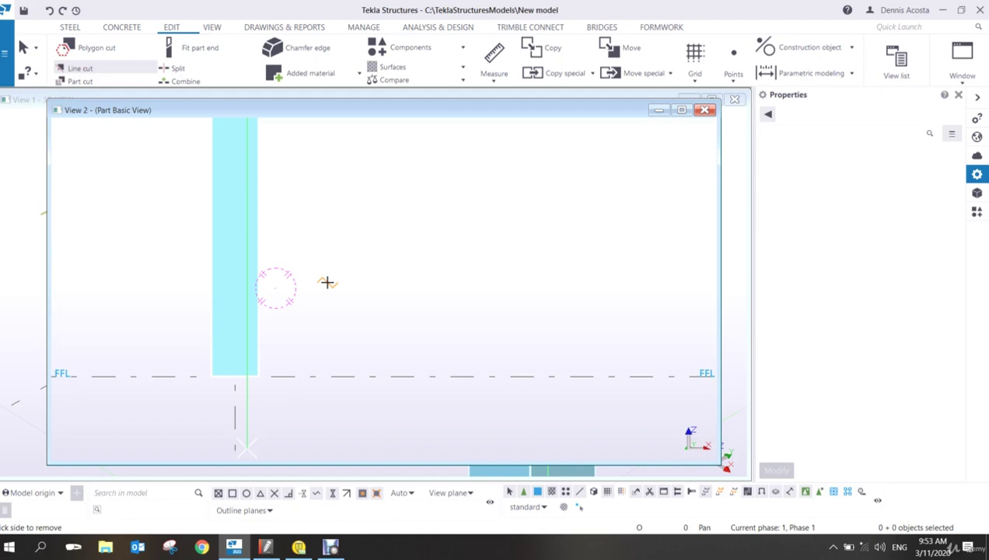
{"action": "left_click", "coordinate": [327, 282]}
{"action": "scroll", "coordinate": [338, 294], "scroll_direction": "down", "scroll_amount": 2}
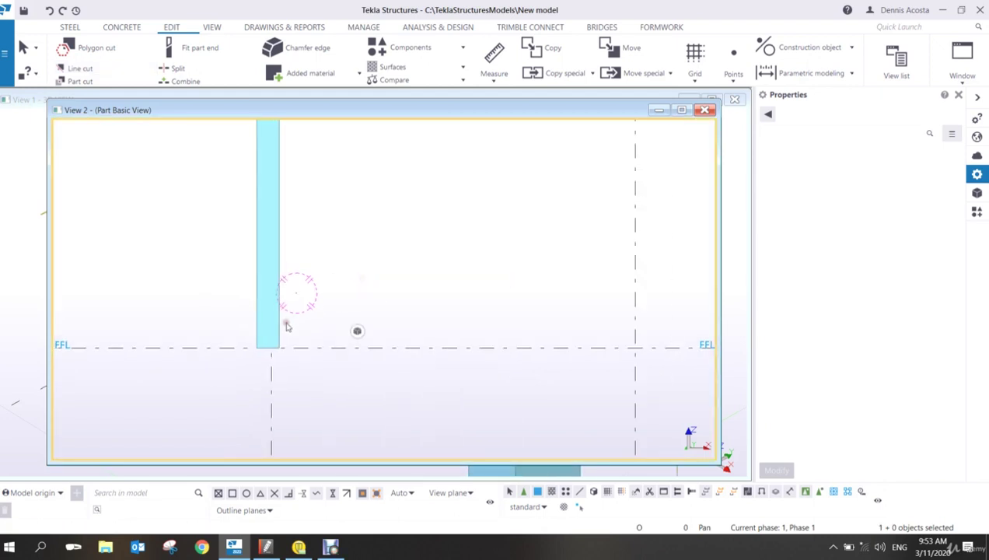
- Inspect the cut column in 3D, delete its vertical line cut, and restore the plane view
{"action": "middle_click_drag", "start_coordinate": [286, 326], "coordinate": [218, 331], "text": "ctrl"}
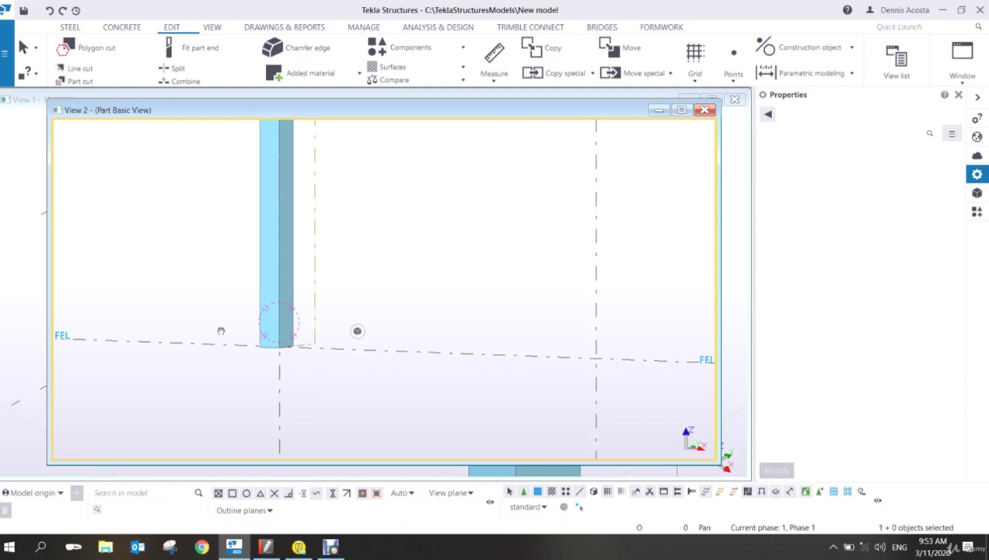
{"action": "scroll", "coordinate": [349, 368], "scroll_direction": "down", "scroll_amount": 2}
{"action": "scroll", "coordinate": [360, 273], "scroll_direction": "up", "scroll_amount": 5}
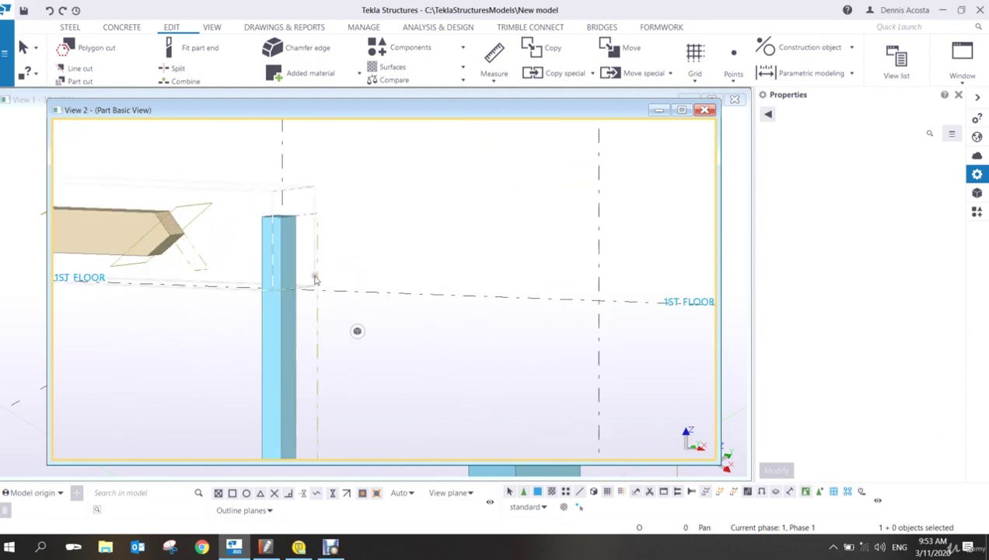
{"action": "middle_click_drag", "start_coordinate": [315, 280], "coordinate": [374, 307]}
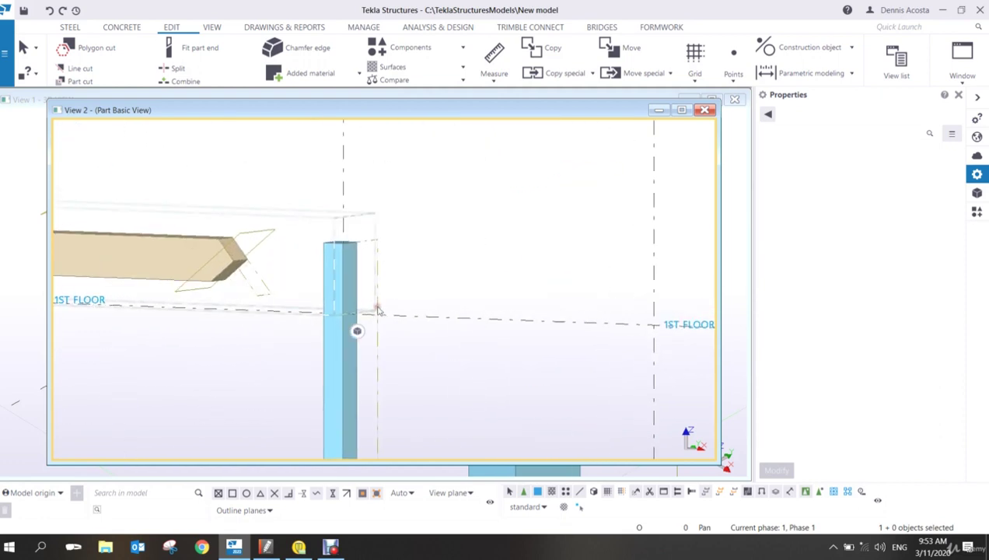
{"action": "left_click", "coordinate": [375, 377]}
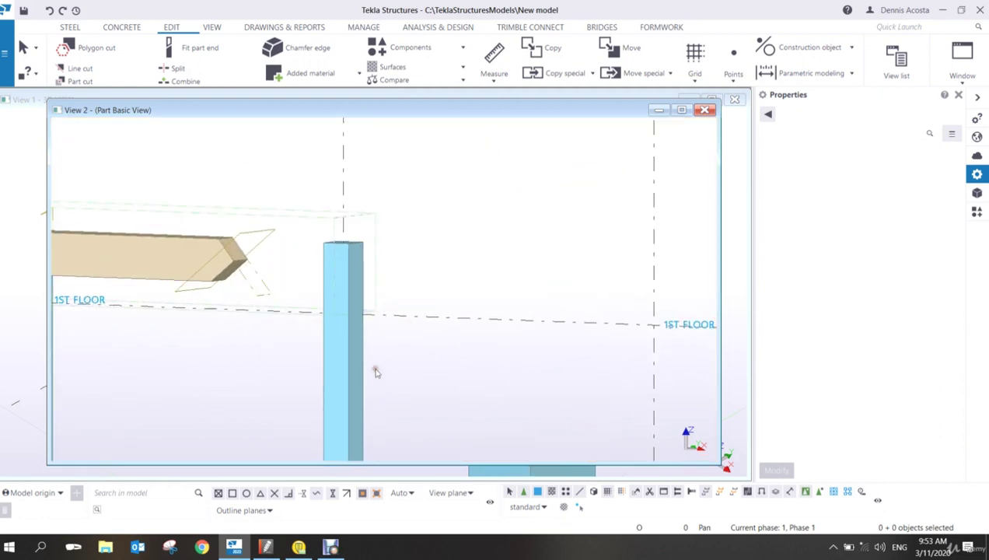
{"action": "key", "text": "ctrl+p"}
- Delete the diagonal fitting and the crossing diagonal line cut from the beam's pointed end
{"action": "scroll", "coordinate": [459, 294], "scroll_direction": "up", "scroll_amount": 4}
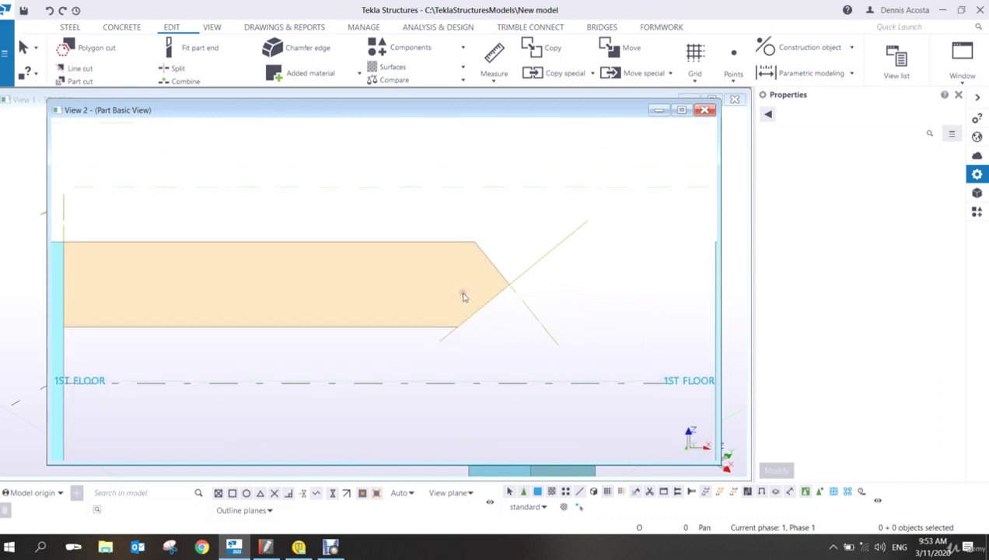
{"action": "scroll", "coordinate": [463, 296], "scroll_direction": "down", "scroll_amount": 3}
{"action": "left_click_drag", "start_coordinate": [552, 210], "coordinate": [517, 355]}
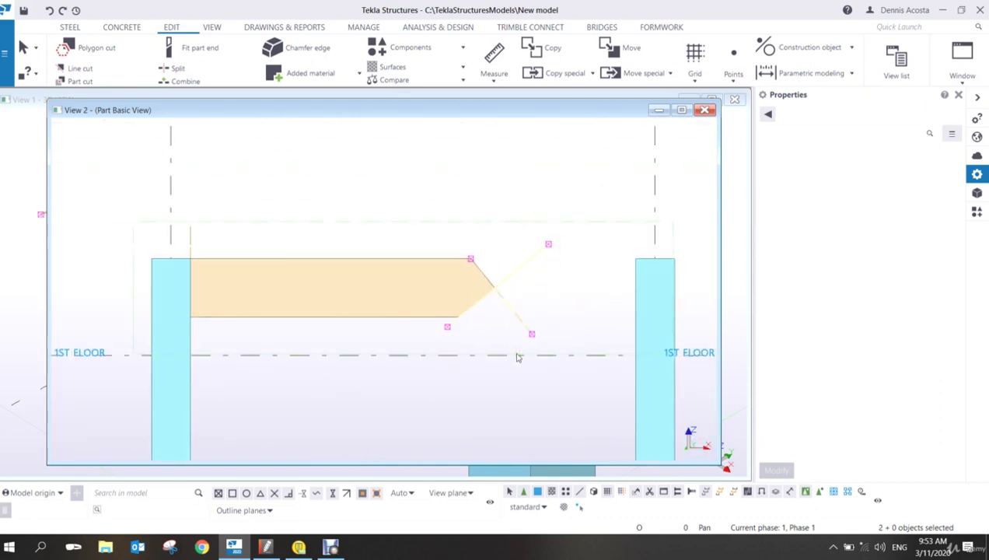
{"action": "key", "text": "Delete"}
- Review the restored beam and columns in elevation, close the part basic view, and return to the 3D view
{"action": "scroll", "coordinate": [526, 349], "scroll_direction": "down", "scroll_amount": 5}
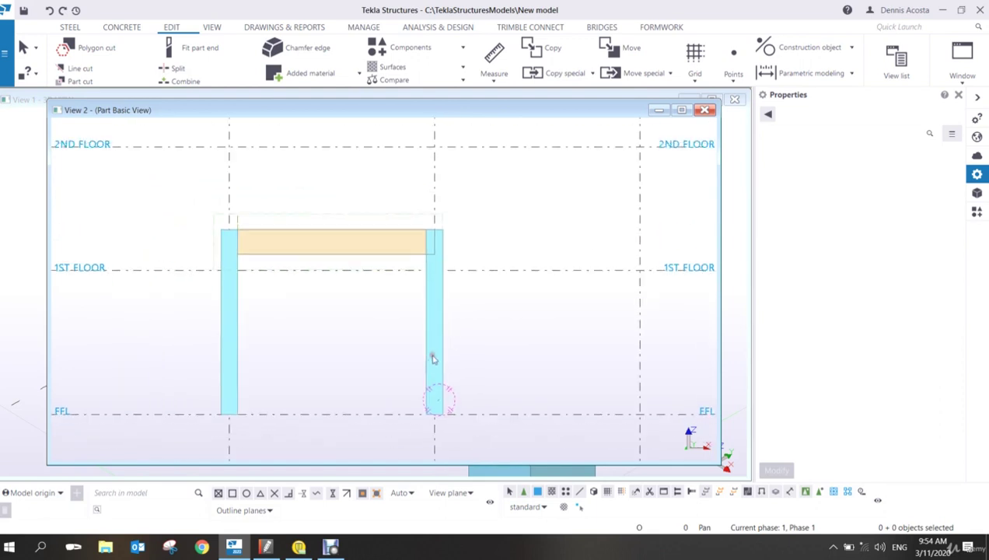
{"action": "scroll", "coordinate": [435, 403], "scroll_direction": "up", "scroll_amount": 3}
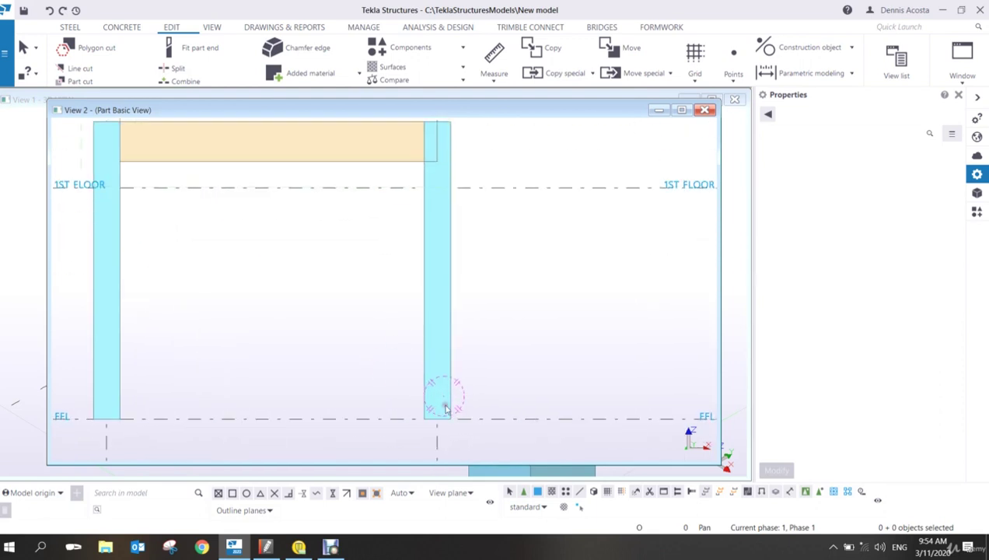
{"action": "scroll", "coordinate": [444, 405], "scroll_direction": "down", "scroll_amount": 3}
{"action": "scroll", "coordinate": [441, 404], "scroll_direction": "up", "scroll_amount": 2}
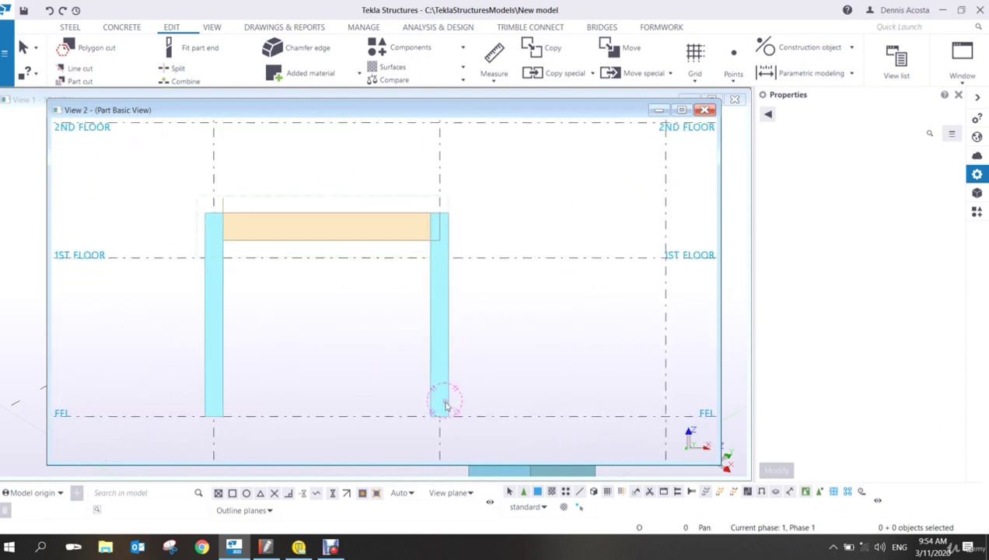
{"action": "left_click", "coordinate": [704, 110]}
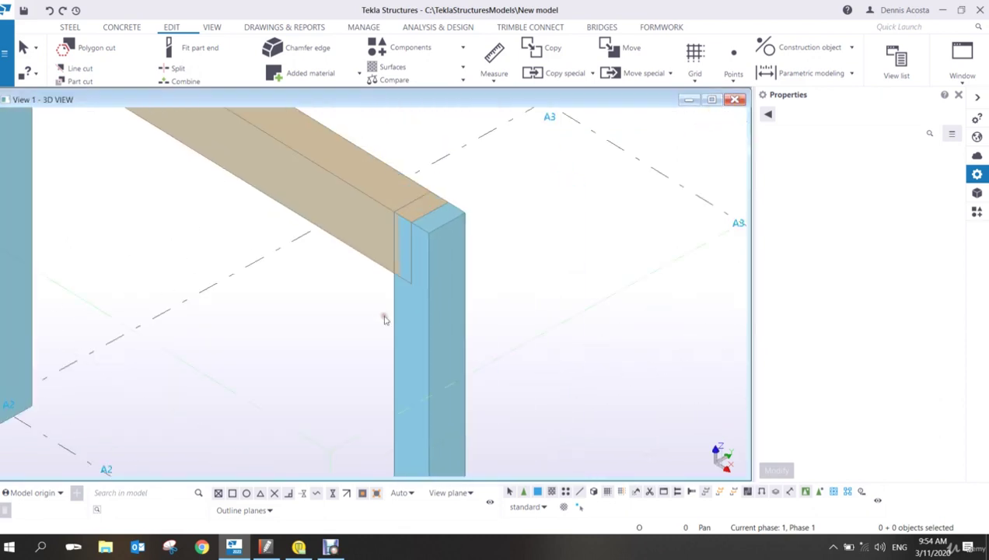
{"action": "scroll", "coordinate": [384, 319], "scroll_direction": "down", "scroll_amount": 5}
{"action": "scroll", "coordinate": [373, 302], "scroll_direction": "up", "scroll_amount": 3}
{"action": "scroll", "coordinate": [353, 276], "scroll_direction": "down", "scroll_amount": 3}
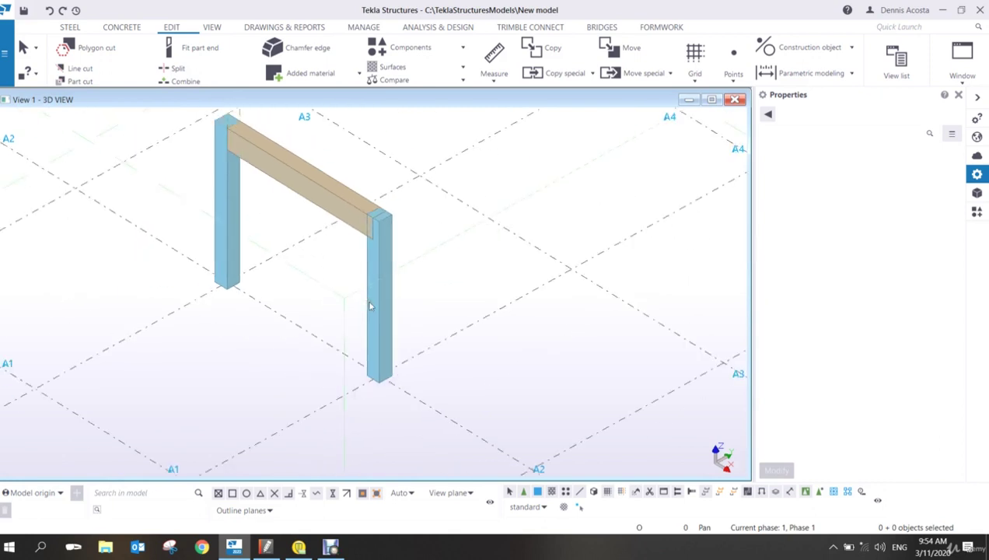
{"action": "scroll", "coordinate": [405, 324], "scroll_direction": "up", "scroll_amount": 5}
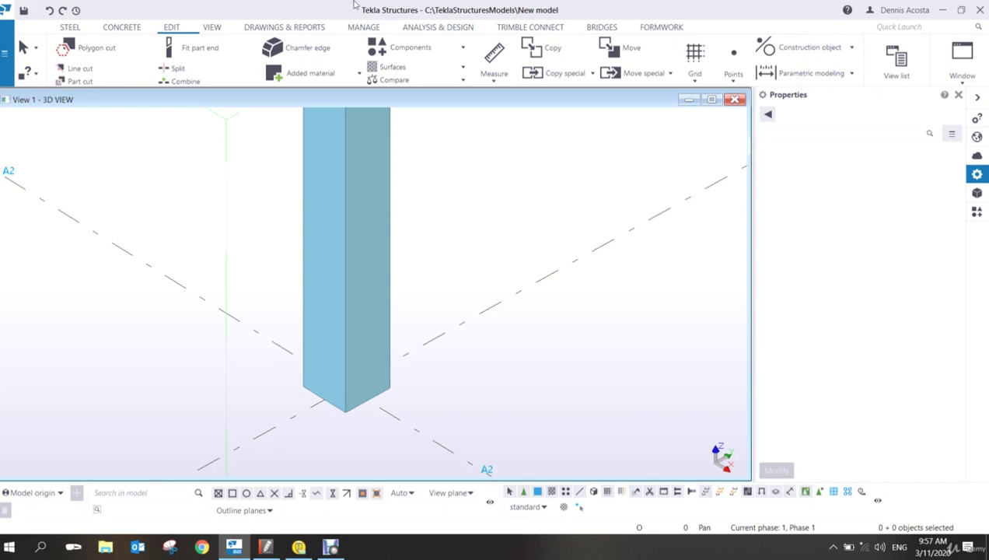
- Start a steel polybeam, set its depth position to Middle, and leave the command without placing any points
{"action": "left_click", "coordinate": [69, 28]}
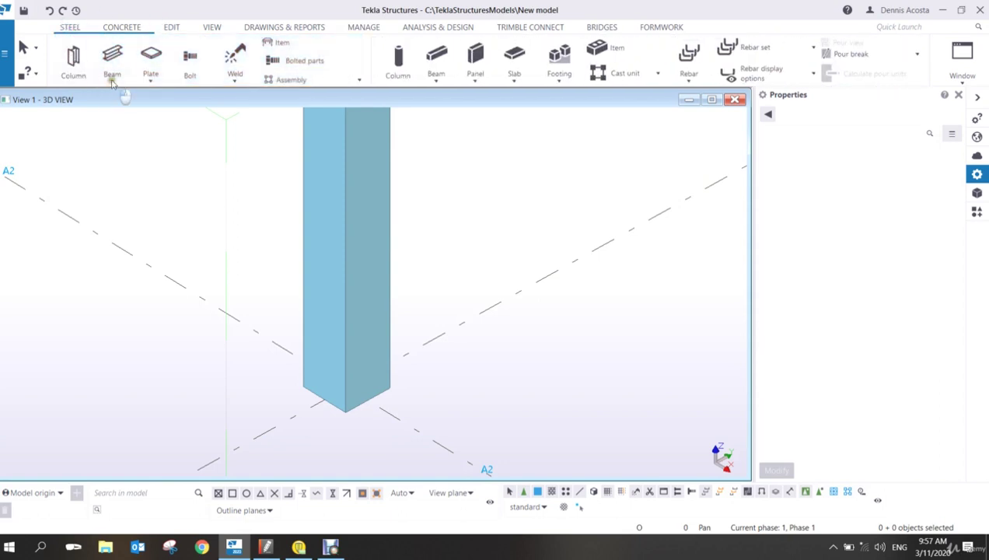
{"action": "left_click", "coordinate": [112, 80]}
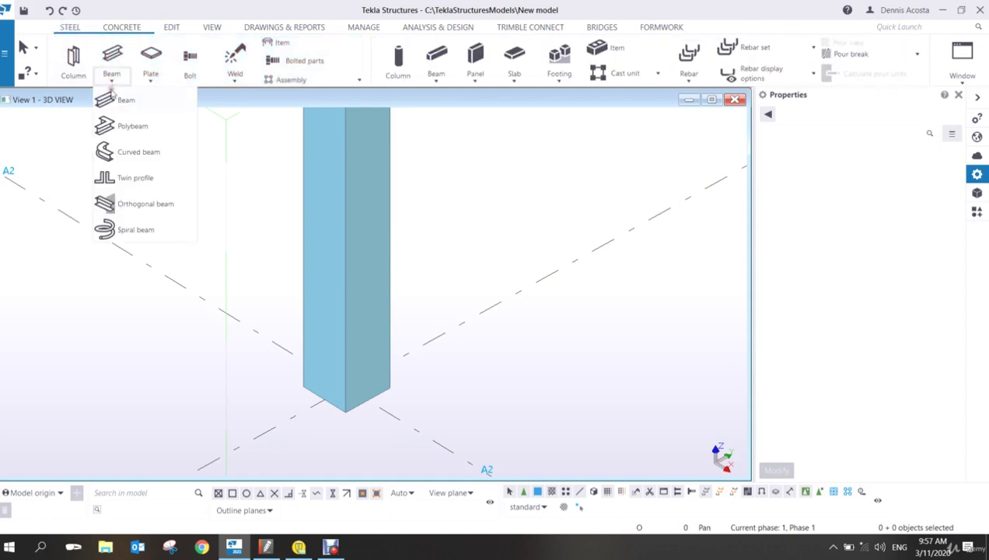
{"action": "left_click", "coordinate": [129, 129]}
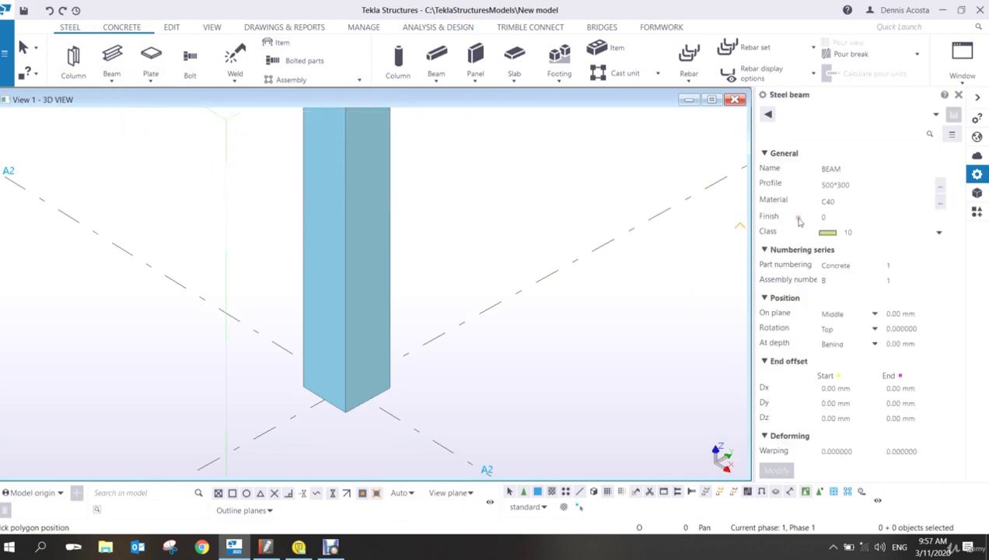
{"action": "left_click", "coordinate": [849, 185]}
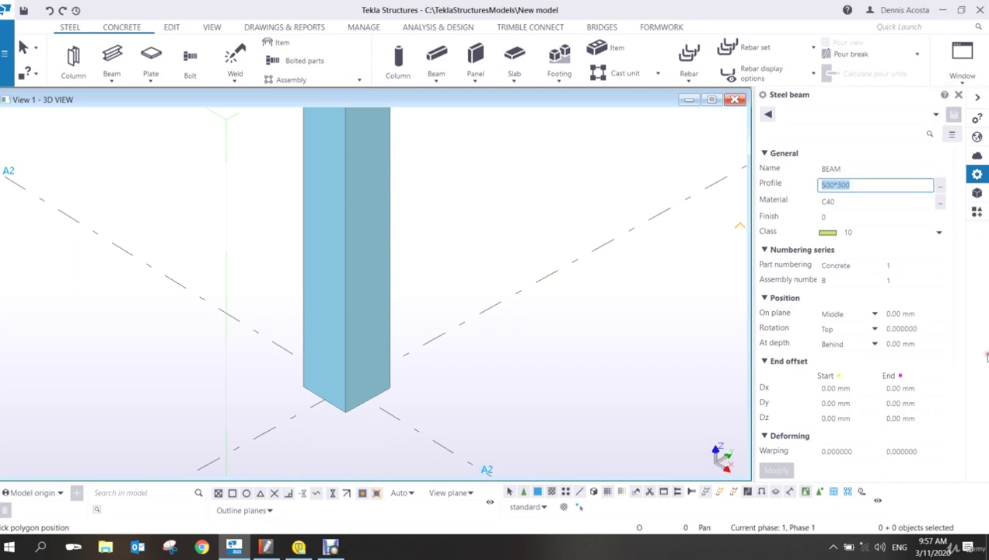
{"action": "left_click", "coordinate": [874, 345]}
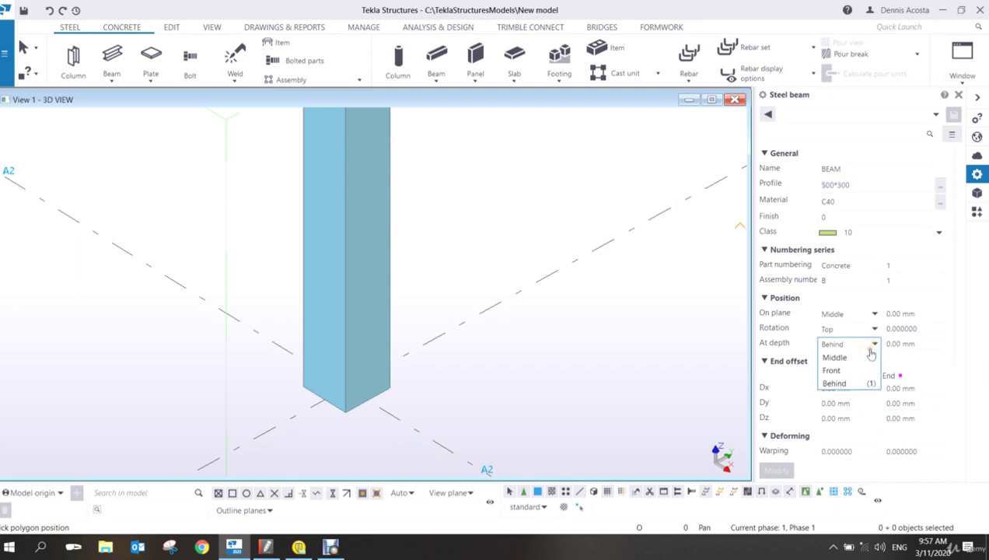
{"action": "left_click", "coordinate": [851, 359]}
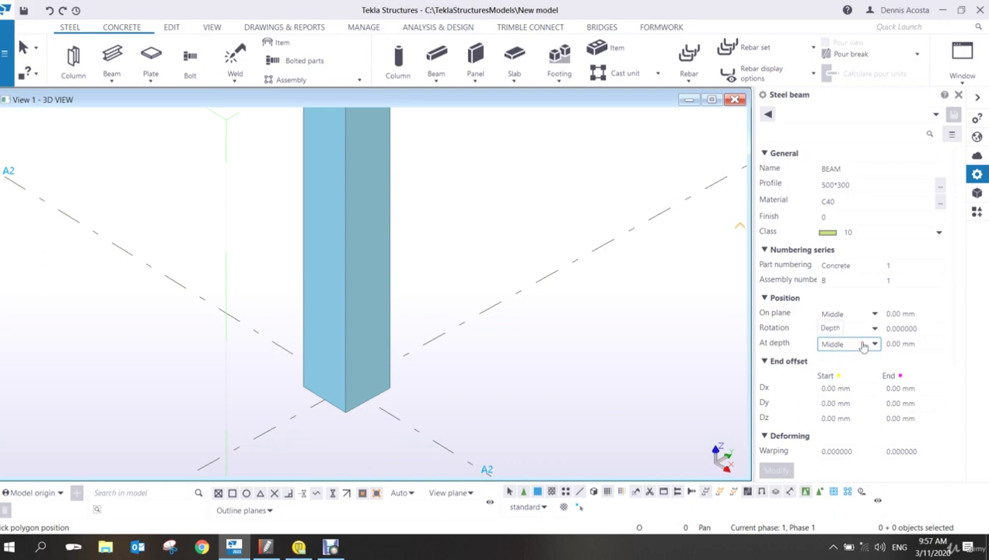
{"action": "key", "text": "Down"}
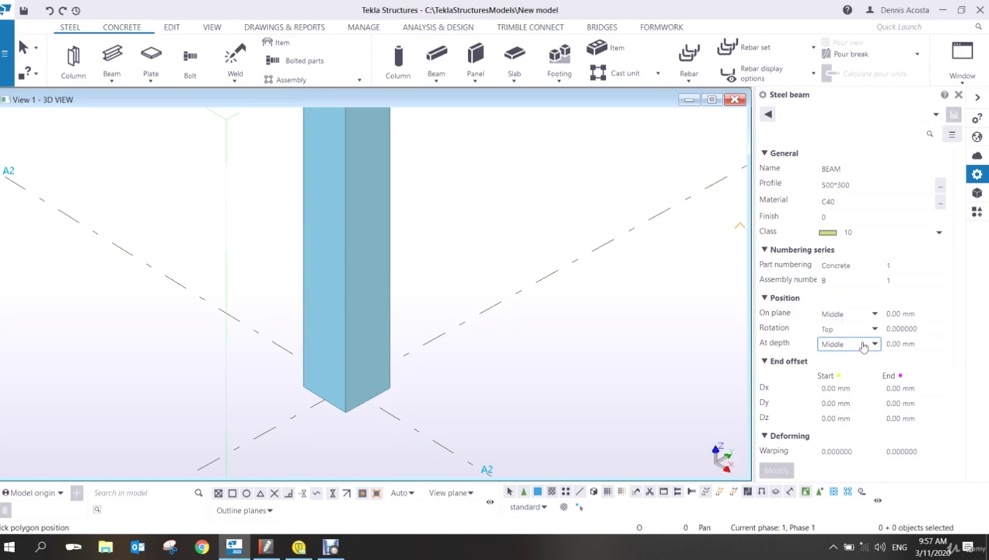
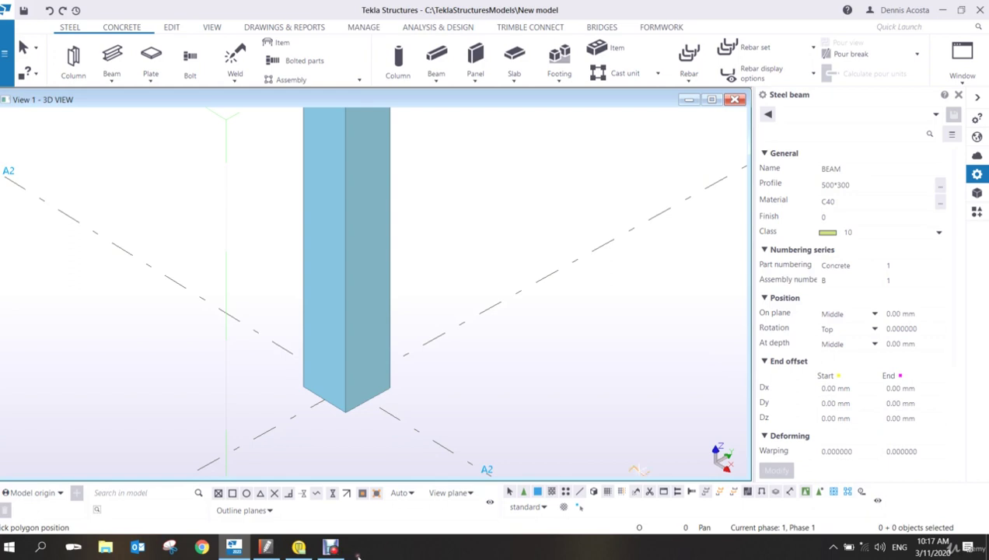
{"action": "left_click", "coordinate": [330, 547]}
{"action": "right_click", "coordinate": [433, 210]}
{"action": "left_click", "coordinate": [455, 221]}
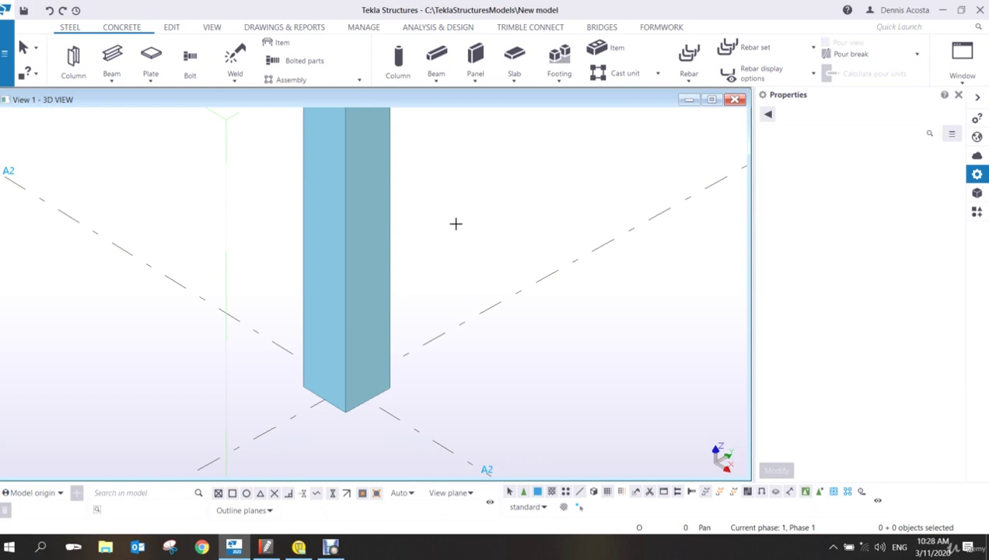
{"action": "middle_click_drag", "start_coordinate": [457, 226], "coordinate": [398, 274], "text": "ctrl"}
{"action": "scroll", "coordinate": [412, 303], "scroll_direction": "down", "scroll_amount": 5}
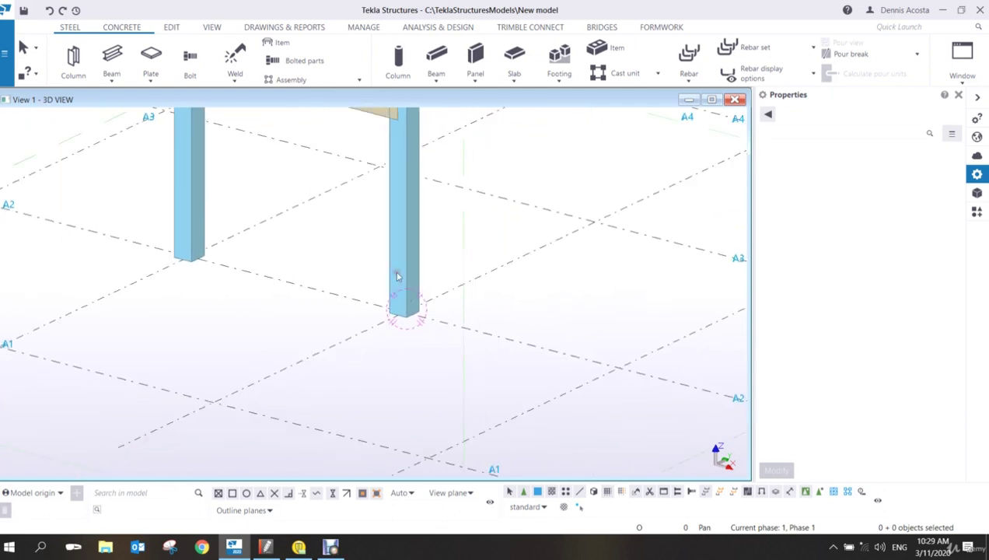
- Create the default part views of the nearer concrete column and enlarge its part front view window
{"action": "left_click", "coordinate": [394, 270]}
{"action": "right_click", "coordinate": [401, 268]}
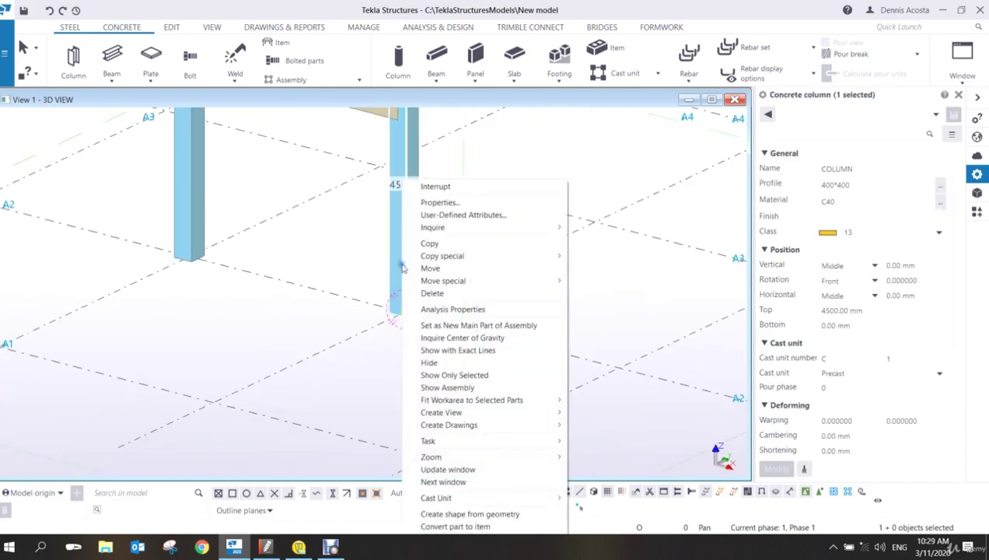
{"action": "mouse_move", "coordinate": [497, 412]}
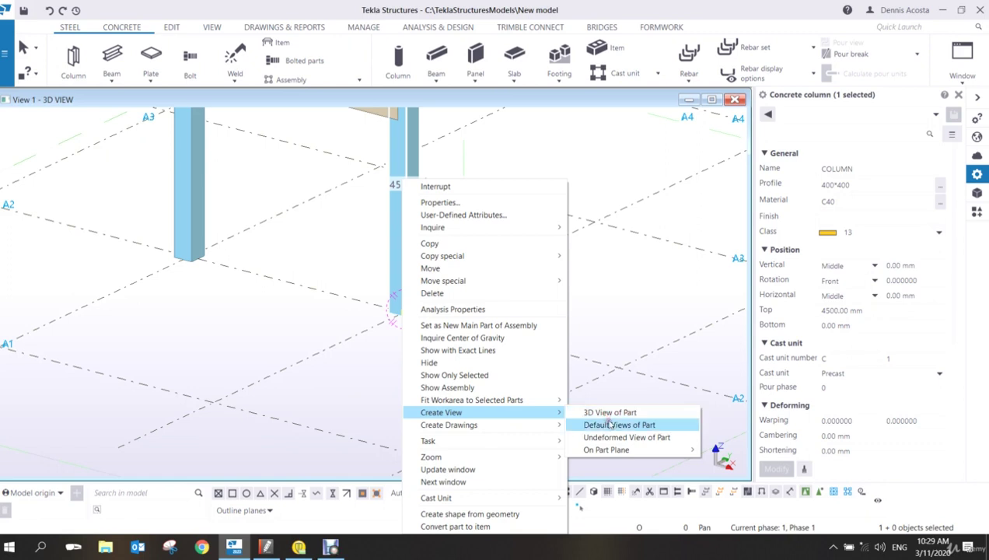
{"action": "left_click", "coordinate": [606, 424]}
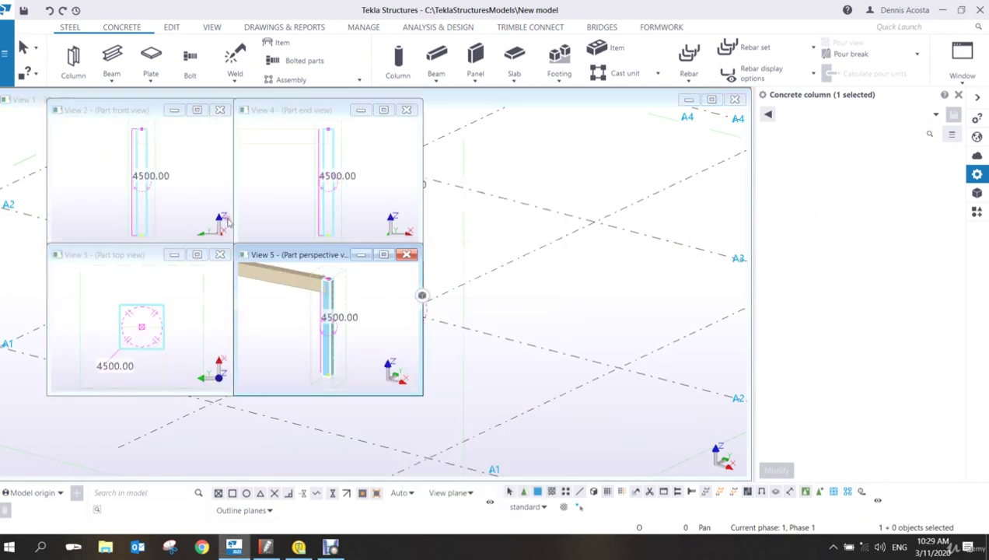
{"action": "left_click", "coordinate": [181, 200]}
{"action": "left_click", "coordinate": [180, 200]}
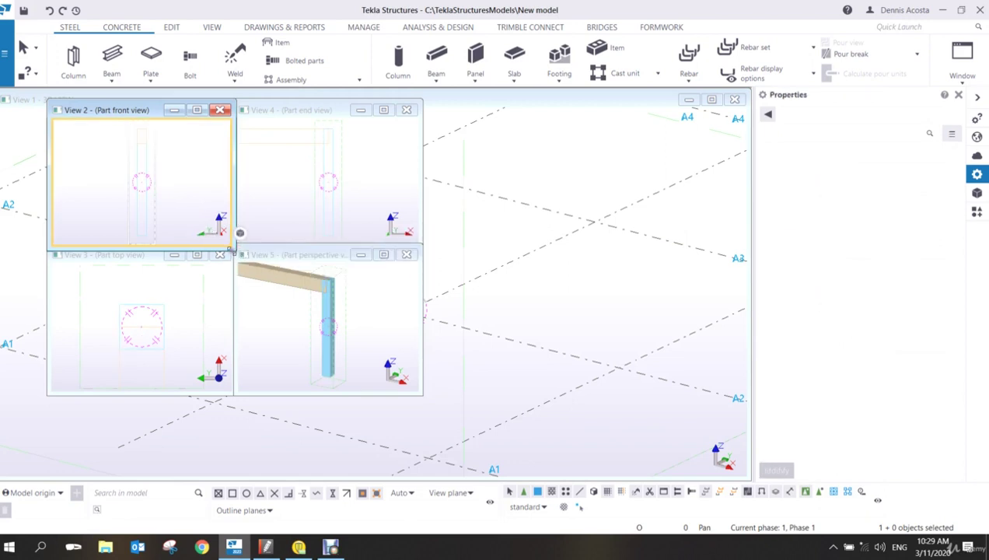
{"action": "left_click_drag", "start_coordinate": [237, 249], "coordinate": [730, 466]}
- Start adding points along the extension of two points at the column's base and apply a distance of 75 mm
{"action": "middle_click_drag", "start_coordinate": [491, 409], "coordinate": [504, 333]}
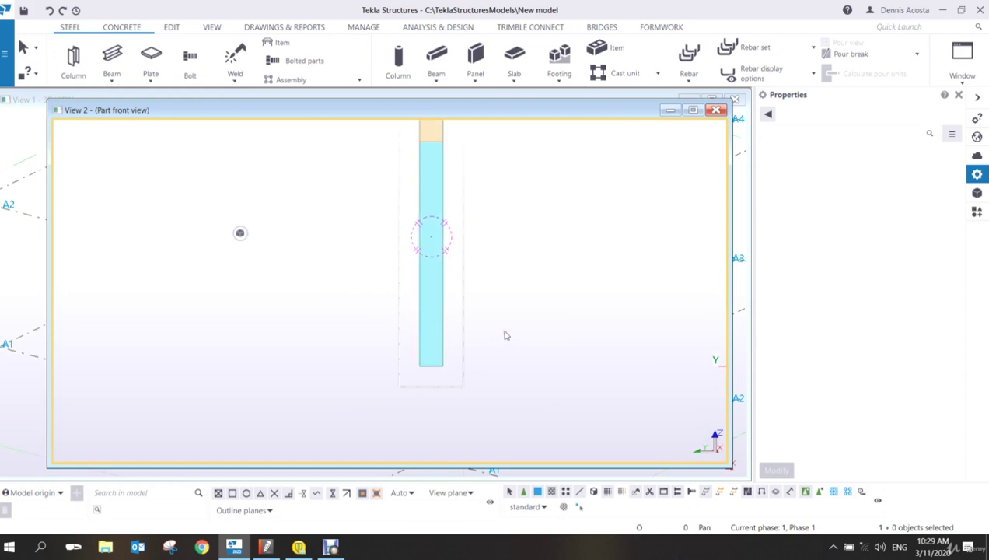
{"action": "scroll", "coordinate": [447, 359], "scroll_direction": "up", "scroll_amount": 5}
{"action": "scroll", "coordinate": [396, 393], "scroll_direction": "up", "scroll_amount": 4}
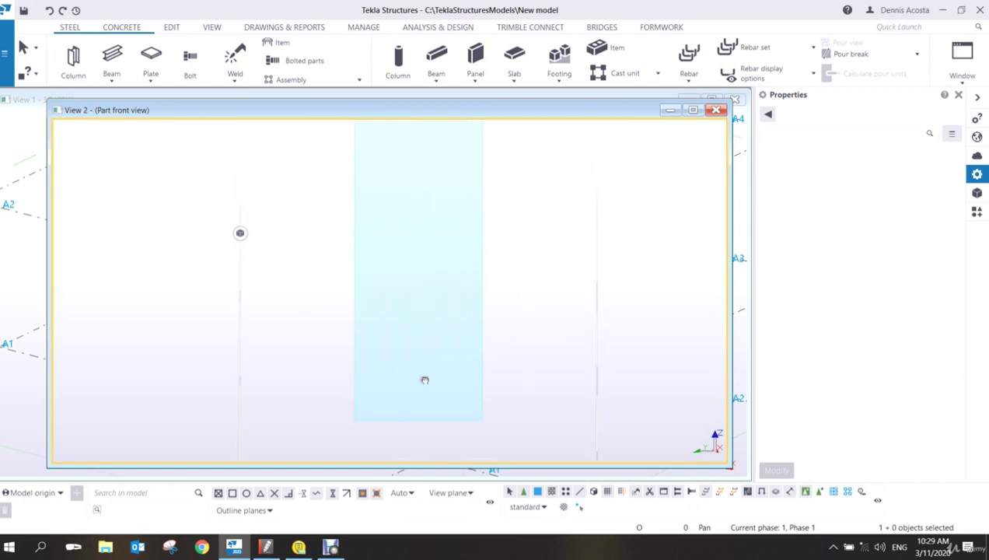
{"action": "scroll", "coordinate": [451, 370], "scroll_direction": "down", "scroll_amount": 1}
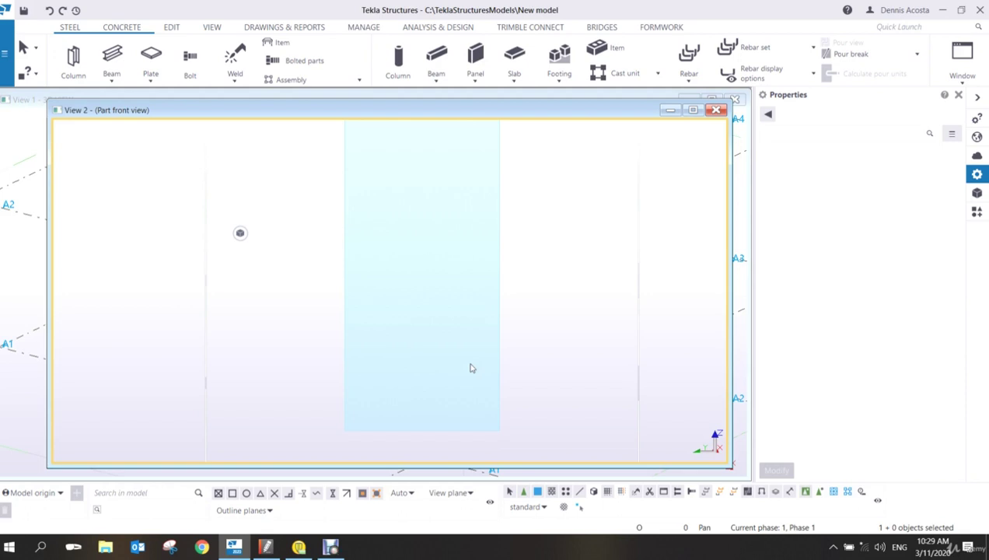
{"action": "scroll", "coordinate": [490, 430], "scroll_direction": "down", "scroll_amount": 1}
{"action": "middle_click_drag", "start_coordinate": [490, 430], "coordinate": [425, 361]}
{"action": "scroll", "coordinate": [400, 346], "scroll_direction": "up", "scroll_amount": 1}
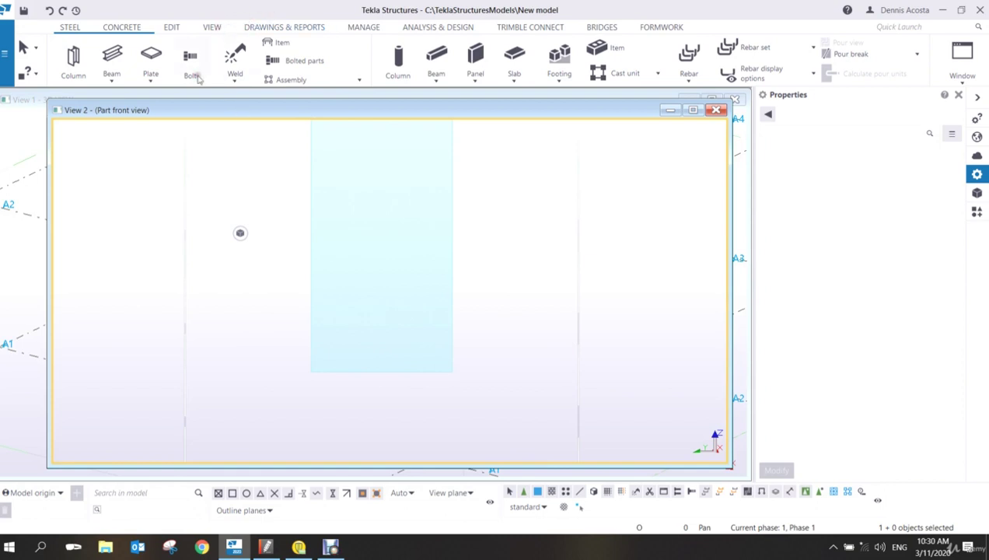
{"action": "left_click", "coordinate": [171, 28]}
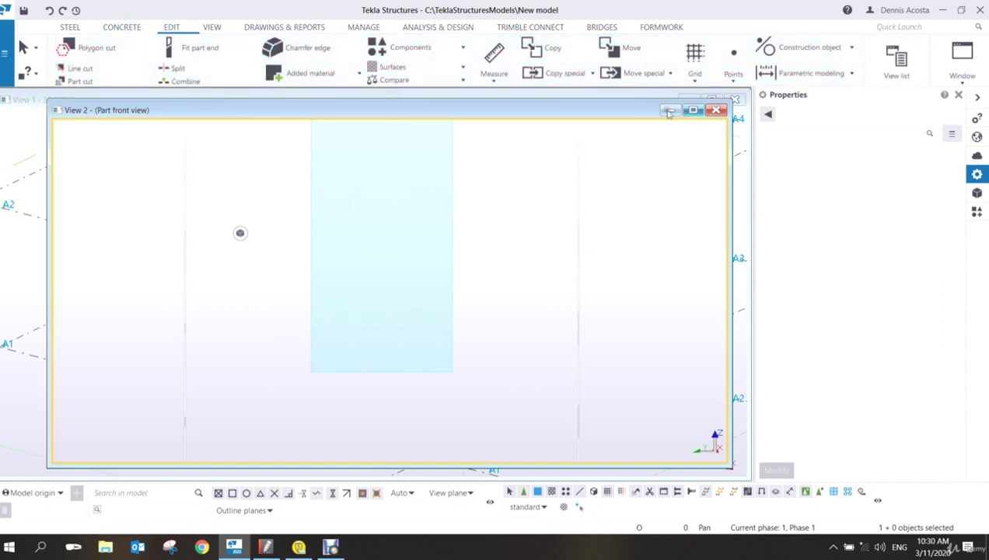
{"action": "left_click", "coordinate": [734, 81]}
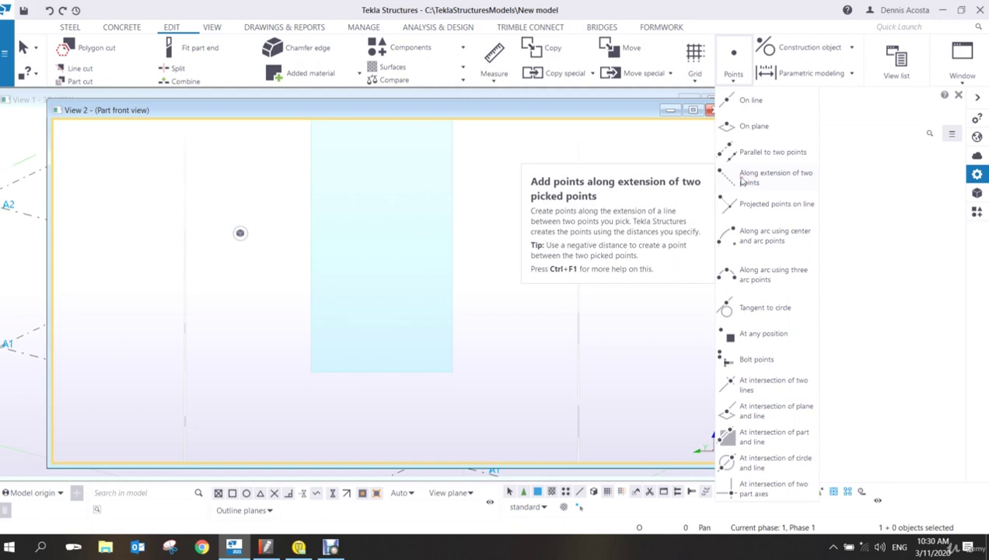
{"action": "left_click", "coordinate": [742, 180]}
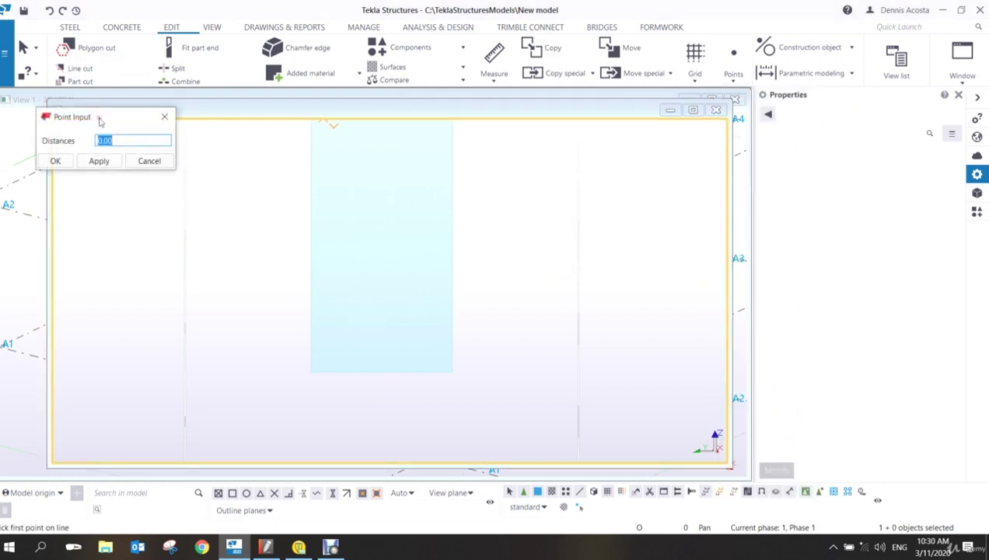
{"action": "left_click_drag", "start_coordinate": [100, 116], "coordinate": [569, 174]}
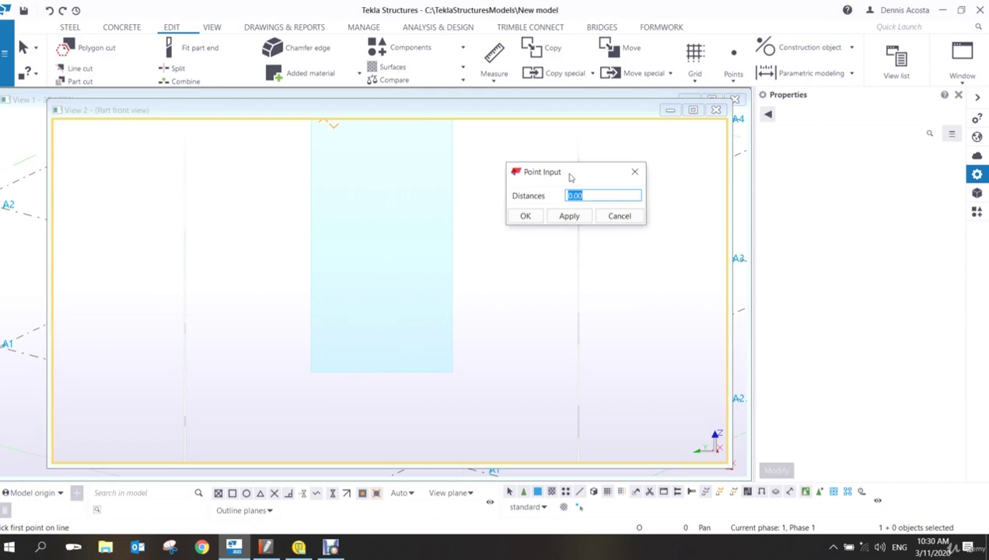
{"action": "type", "text": "75"}
{"action": "left_click", "coordinate": [575, 218]}
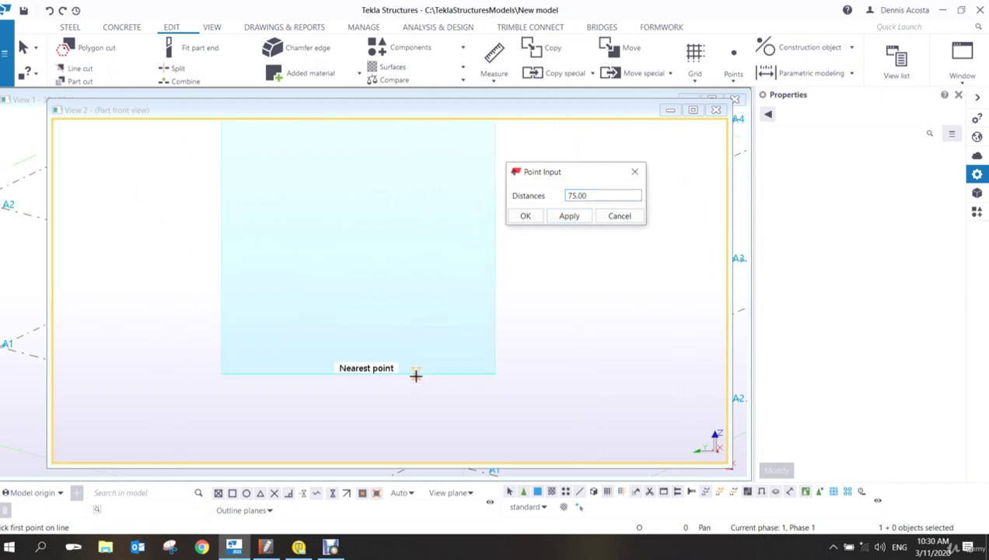
- Add an extension point 75 mm beyond the column's bottom corner, picking along the bottom edge toward that corner
{"action": "middle_click_drag", "start_coordinate": [470, 384], "coordinate": [443, 328]}
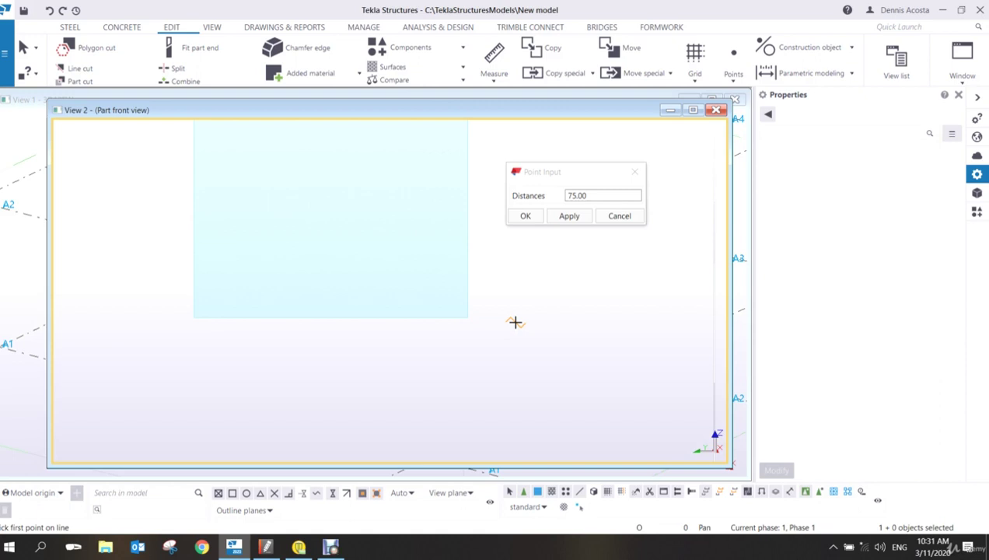
{"action": "left_click", "coordinate": [732, 78]}
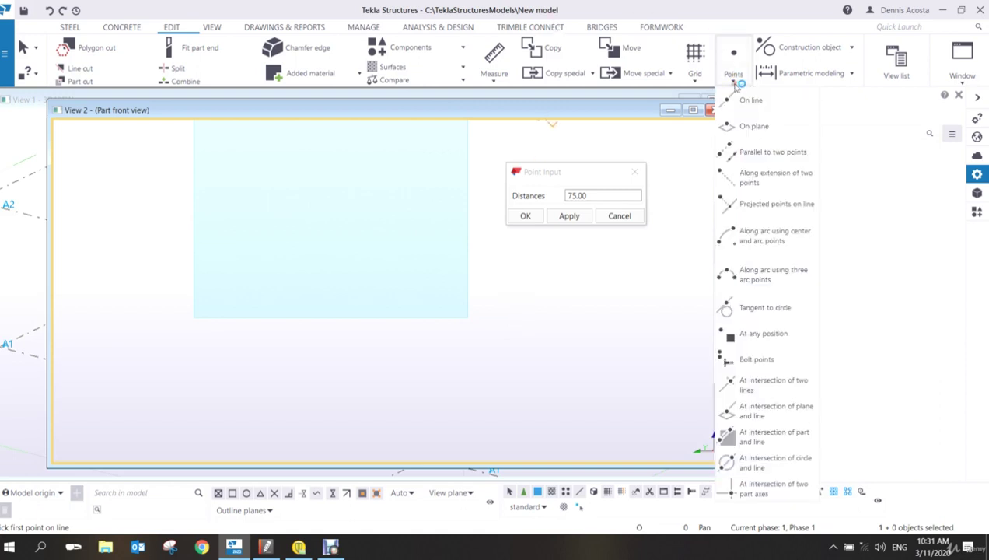
{"action": "left_click", "coordinate": [748, 179]}
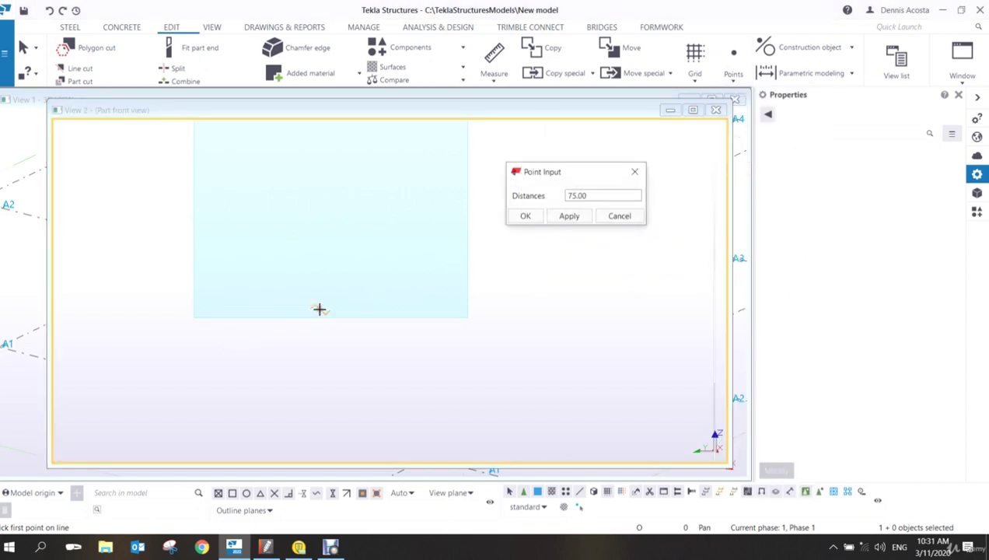
{"action": "left_click", "coordinate": [320, 316]}
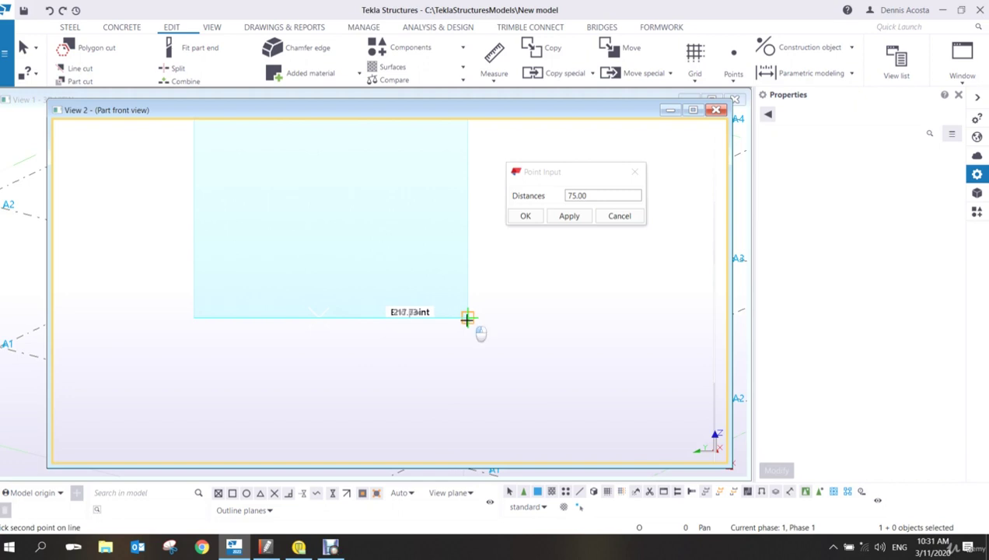
{"action": "right_click", "coordinate": [549, 286]}
{"action": "left_click", "coordinate": [561, 297]}
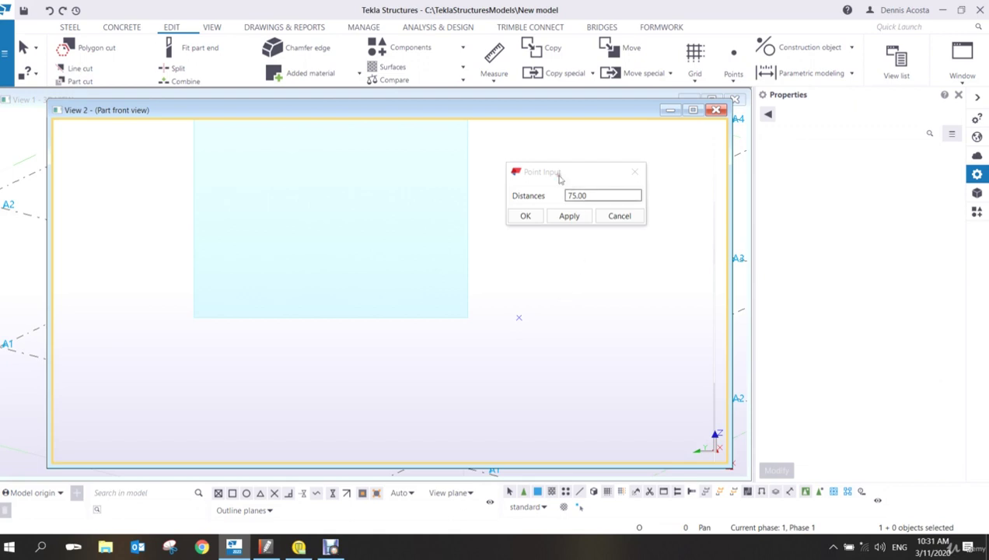
- Measure the horizontal distance from the column's bottom corner to the new point and place the dimension below
{"action": "left_click", "coordinate": [495, 75]}
{"action": "left_click", "coordinate": [486, 134]}
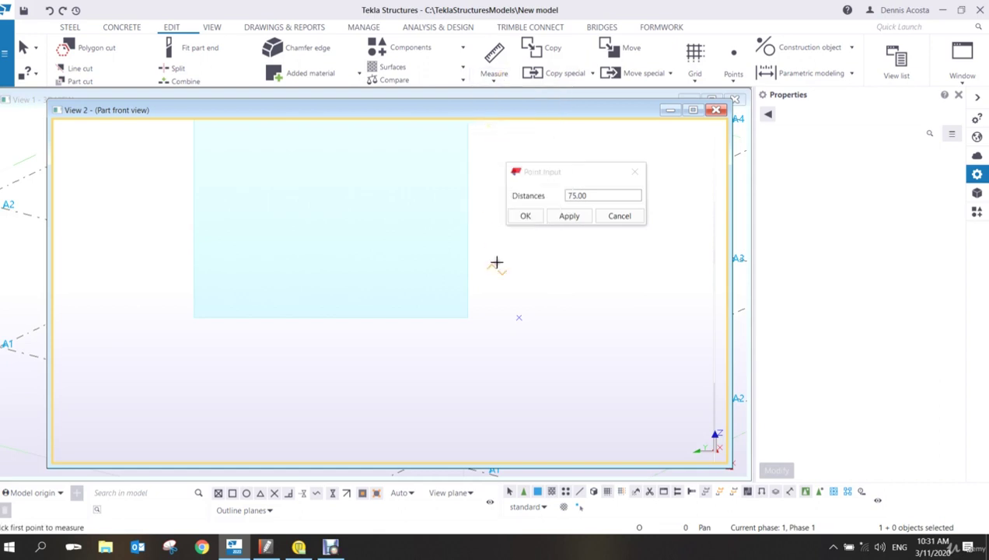
{"action": "left_click", "coordinate": [468, 317]}
{"action": "left_click", "coordinate": [519, 317]}
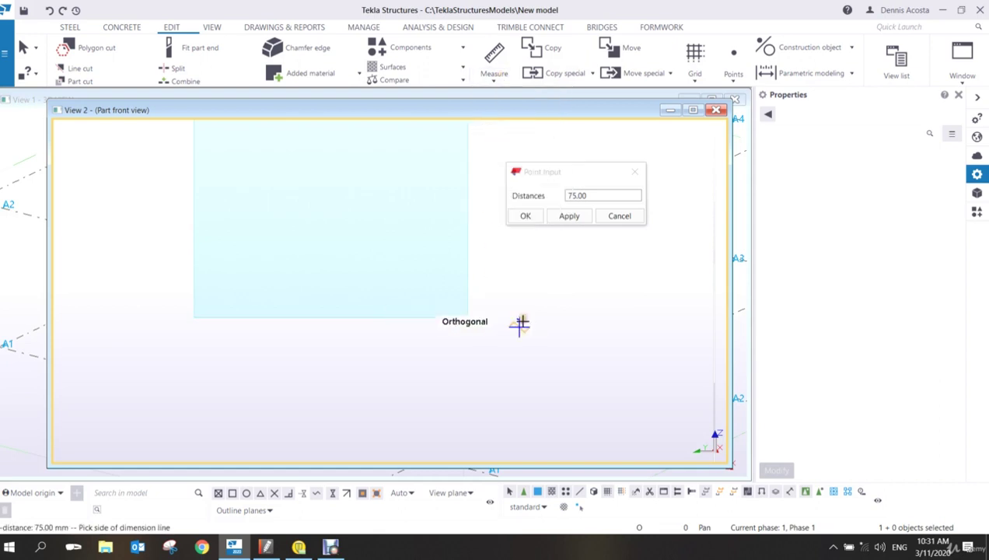
{"action": "left_click", "coordinate": [517, 390]}
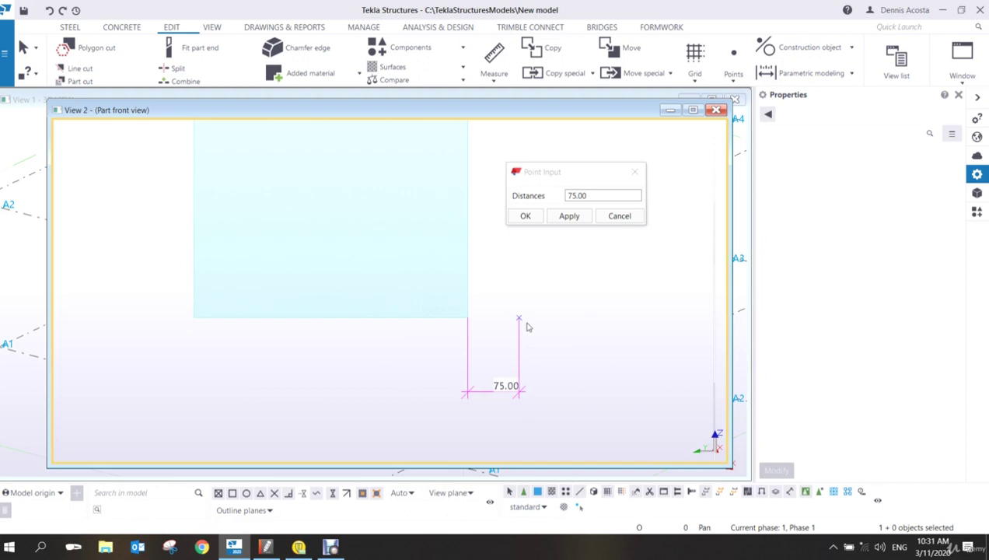
- Add an extension point 75 mm inside the column's corner, picking the outer point first, and delete both points
{"action": "left_click", "coordinate": [732, 69]}
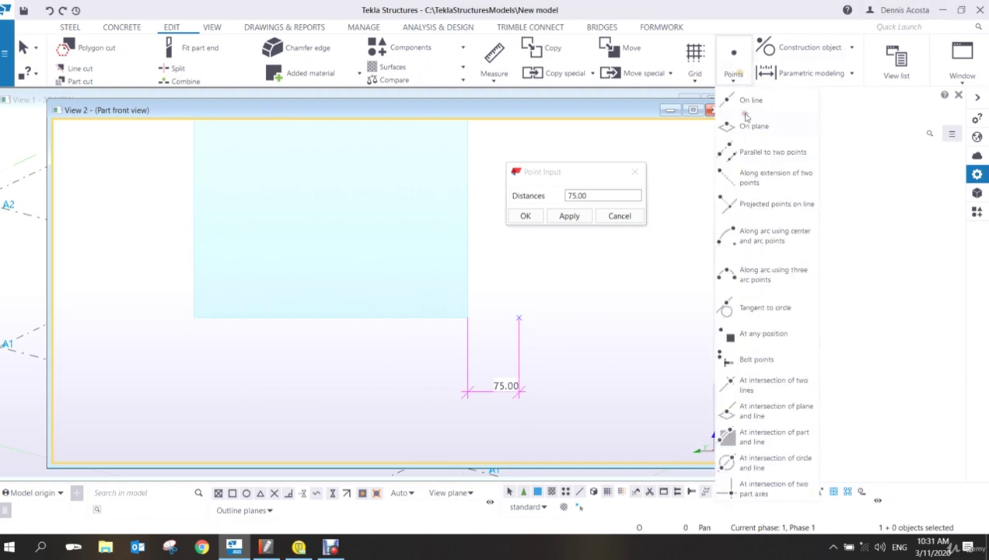
{"action": "left_click", "coordinate": [751, 174]}
{"action": "left_click", "coordinate": [516, 317]}
{"action": "scroll", "coordinate": [468, 326], "scroll_direction": "up", "scroll_amount": 3}
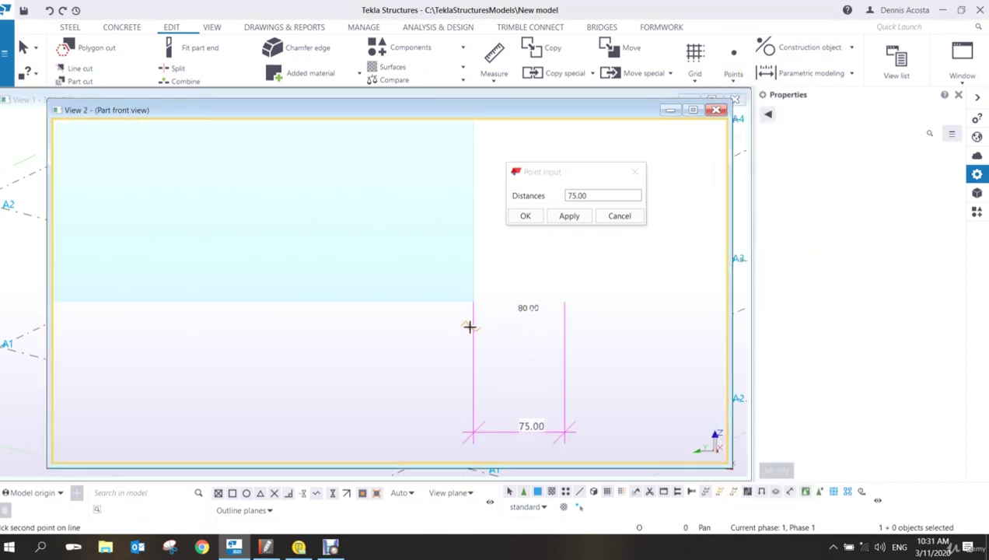
{"action": "left_click", "coordinate": [471, 299]}
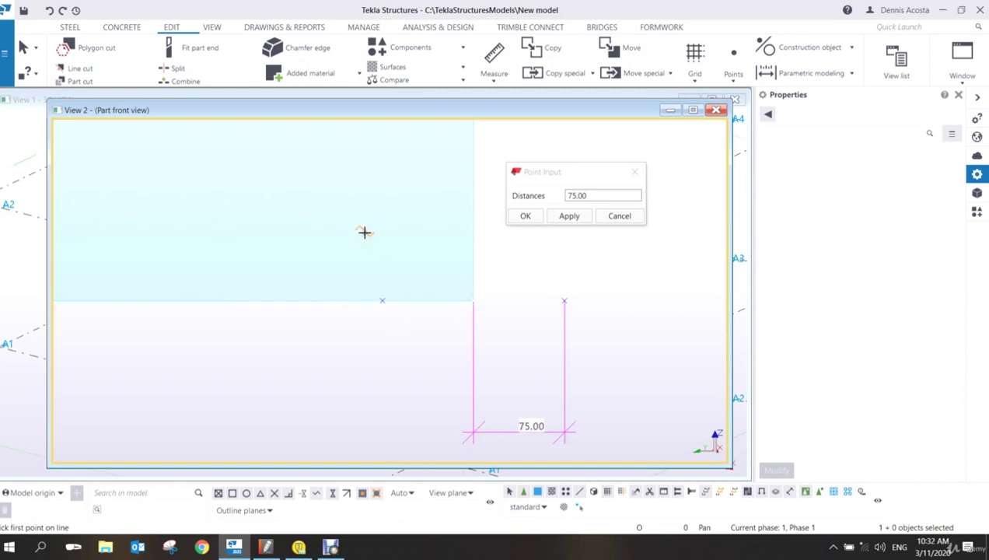
{"action": "key", "text": "Escape"}
{"action": "left_click_drag", "start_coordinate": [354, 273], "coordinate": [610, 348]}
- Add an extension point with distance -75 mm, picking the column's bottom edge and its bottom corner, and close the point settings
{"action": "left_click", "coordinate": [567, 196]}
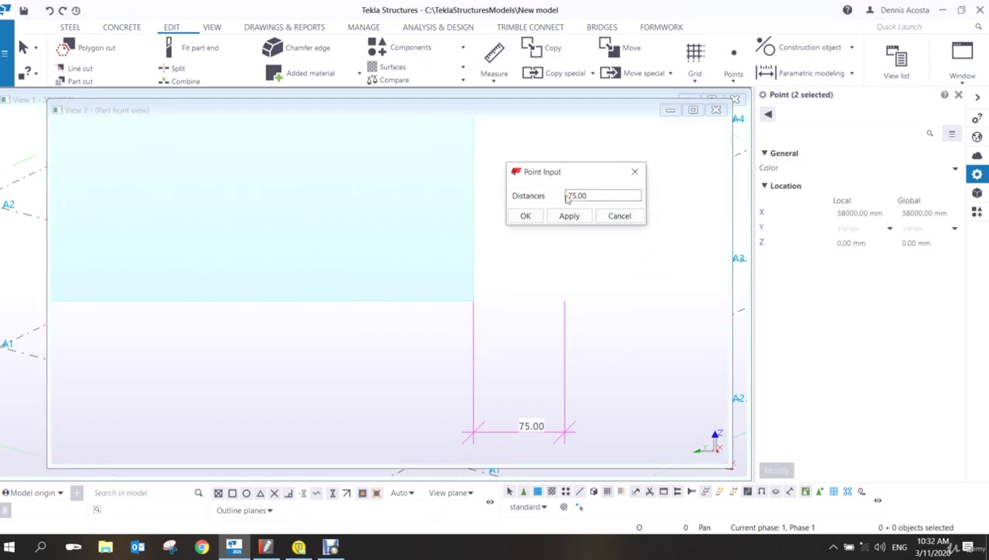
{"action": "double_click", "coordinate": [575, 195]}
{"action": "left_click", "coordinate": [569, 196]}
{"action": "type", "text": "-"}
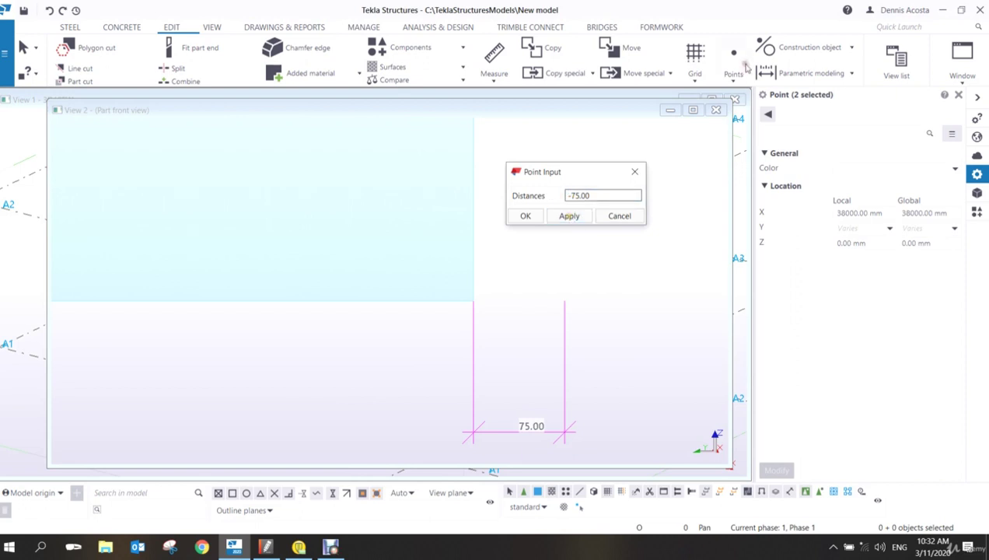
{"action": "left_click", "coordinate": [735, 77]}
{"action": "left_click", "coordinate": [747, 178]}
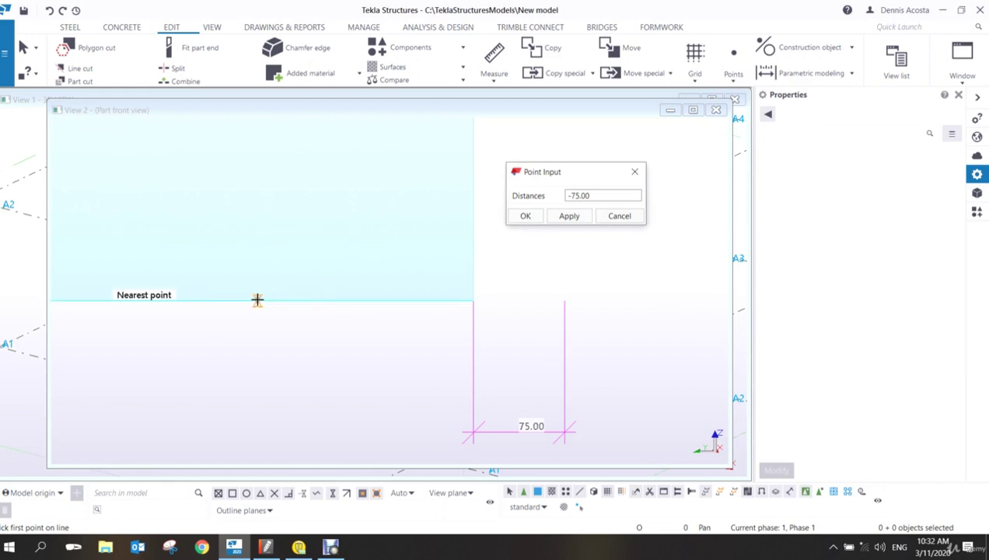
{"action": "left_click", "coordinate": [257, 299]}
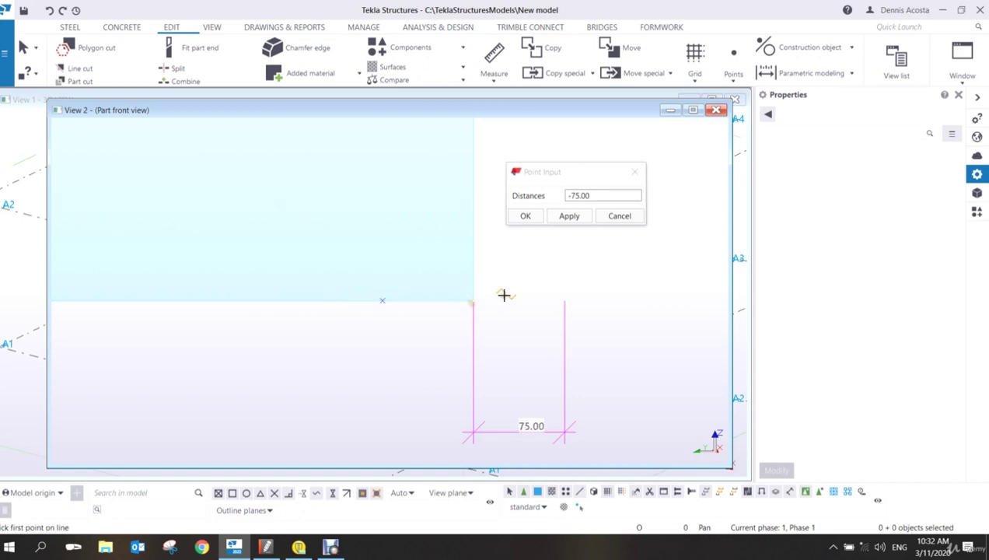
{"action": "right_click", "coordinate": [521, 272]}
{"action": "left_click", "coordinate": [540, 282]}
{"action": "scroll", "coordinate": [366, 329], "scroll_direction": "up", "scroll_amount": 1}
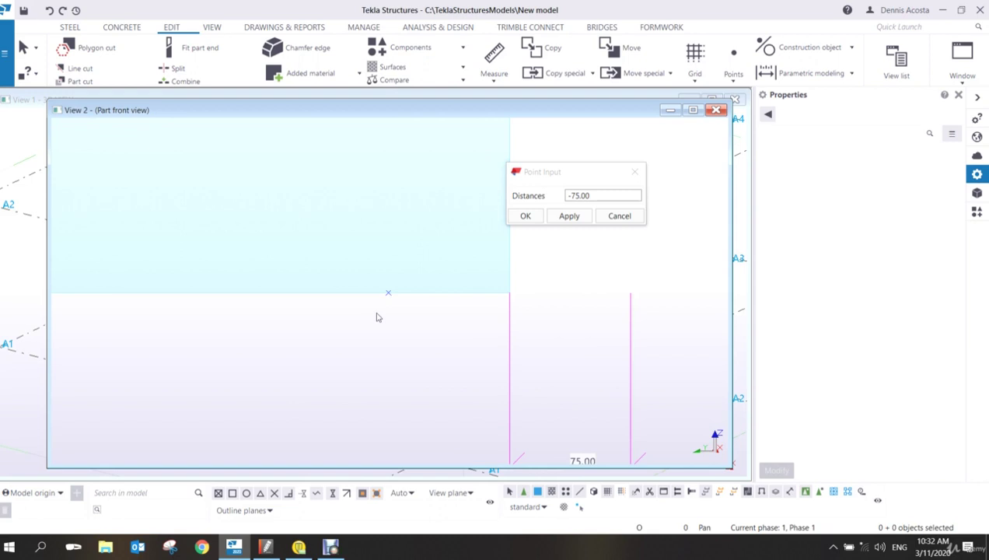
{"action": "scroll", "coordinate": [377, 318], "scroll_direction": "down", "scroll_amount": 2}
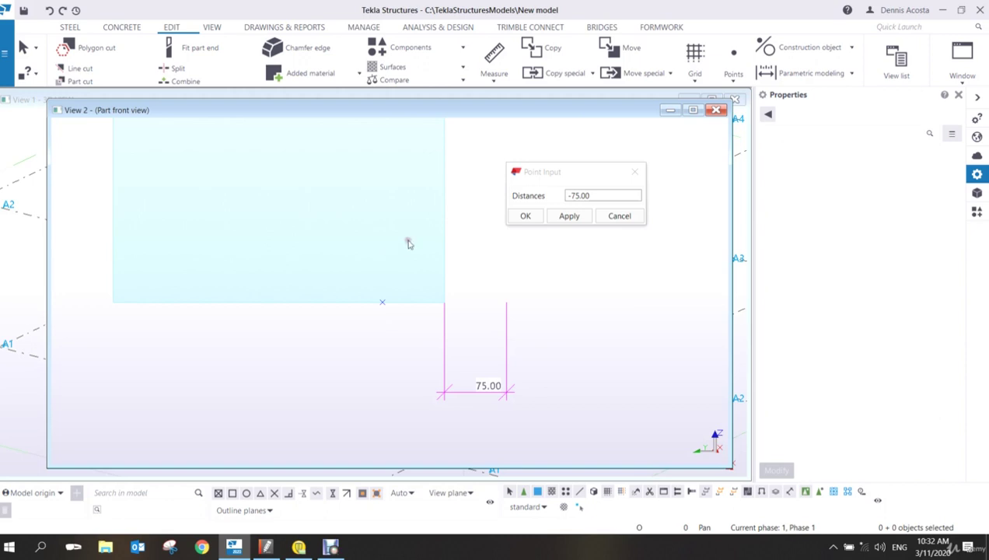
{"action": "scroll", "coordinate": [416, 248], "scroll_direction": "down", "scroll_amount": 2}
{"action": "middle_click_drag", "start_coordinate": [495, 241], "coordinate": [432, 322]}
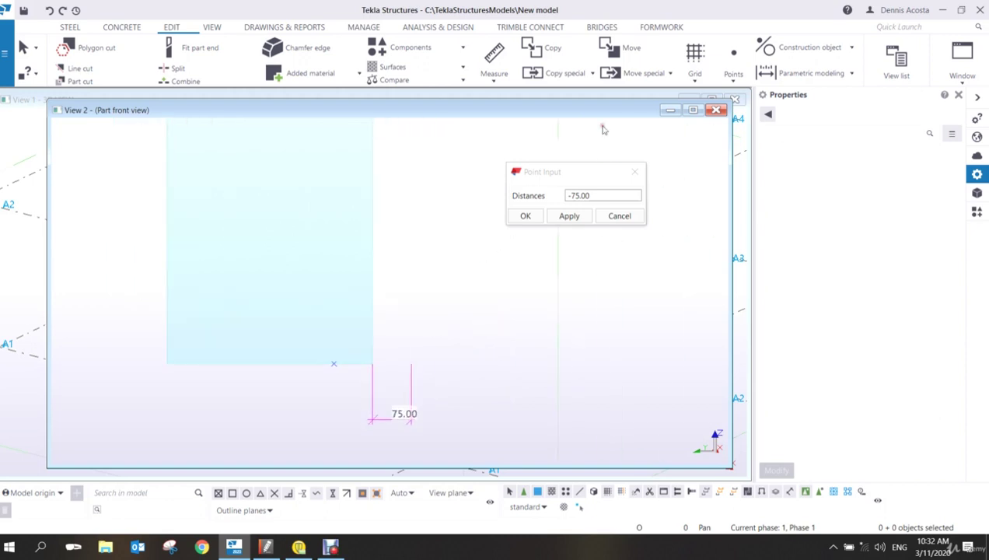
{"action": "left_click", "coordinate": [635, 171]}
- Add points parallel to the column's bottom edge at distances 400 and 75 mm, picking the inner point first and the column's corner second
{"action": "left_click", "coordinate": [733, 80]}
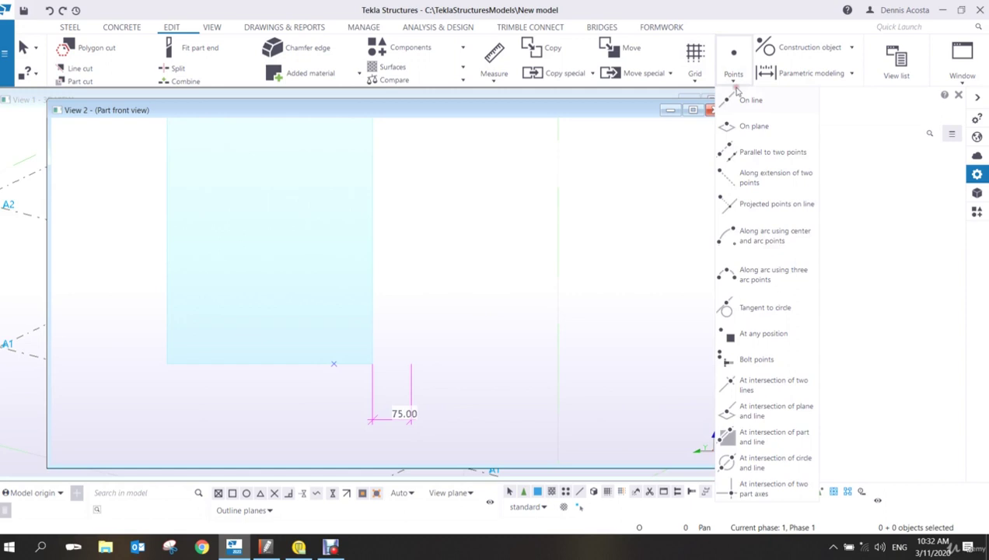
{"action": "left_click", "coordinate": [758, 154]}
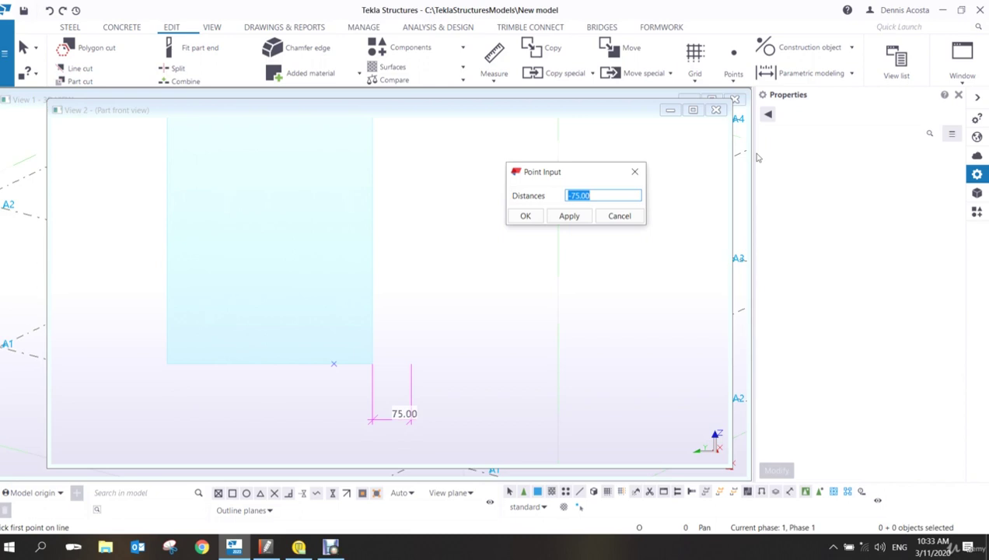
{"action": "type", "text": "400"}
{"action": "type", "text": "75"}
{"action": "left_click", "coordinate": [571, 215]}
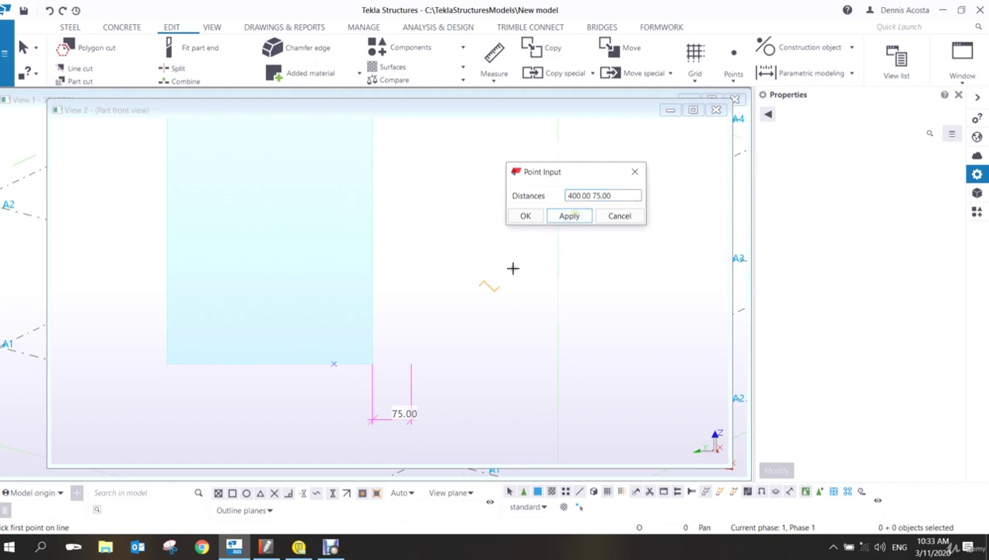
{"action": "left_click", "coordinate": [336, 363]}
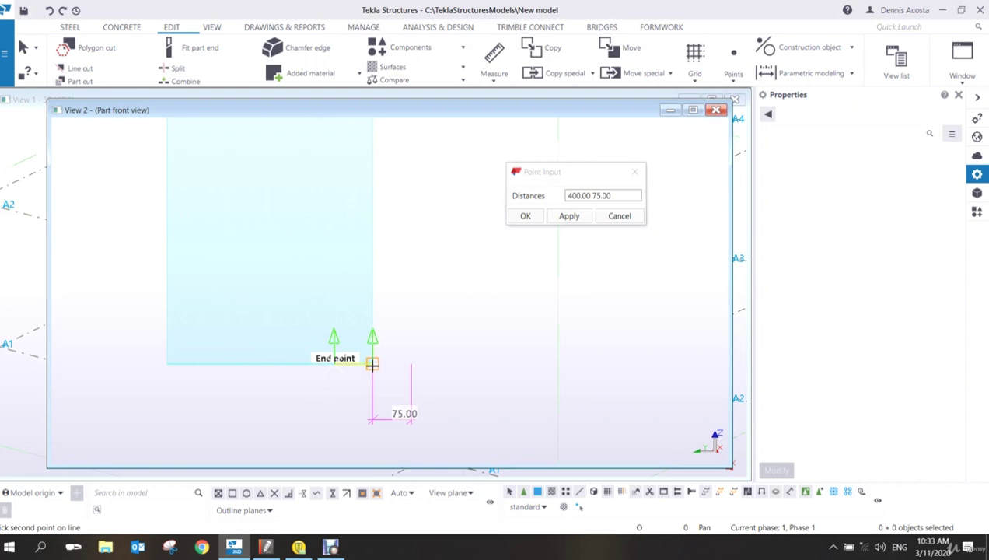
{"action": "left_click", "coordinate": [372, 364]}
{"action": "right_click", "coordinate": [401, 206]}
{"action": "left_click", "coordinate": [424, 213]}
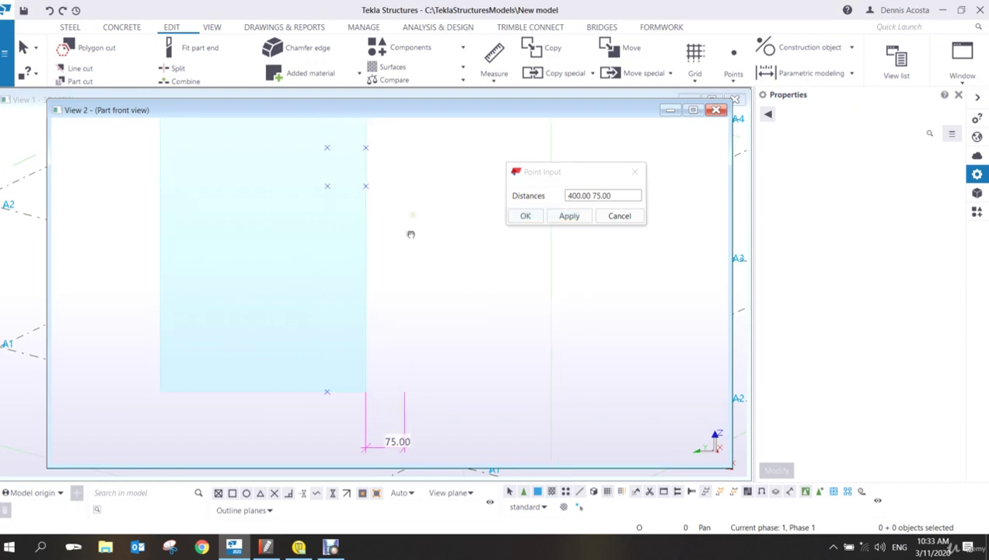
- Measure the vertical distances from the column's bottom corner to the first new edge point and between the two edge points, placing both dimensions beside the column
{"action": "left_click", "coordinate": [483, 75]}
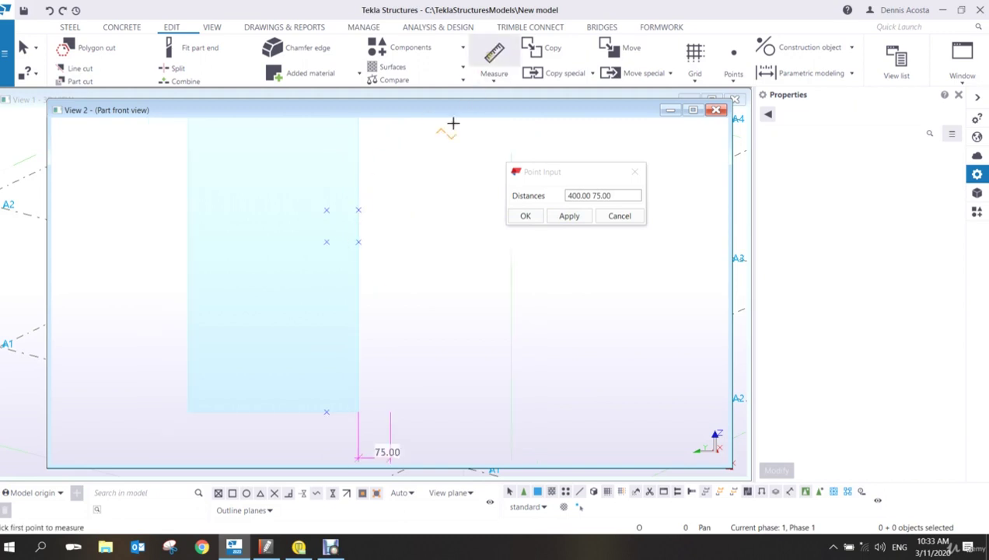
{"action": "left_click", "coordinate": [358, 241]}
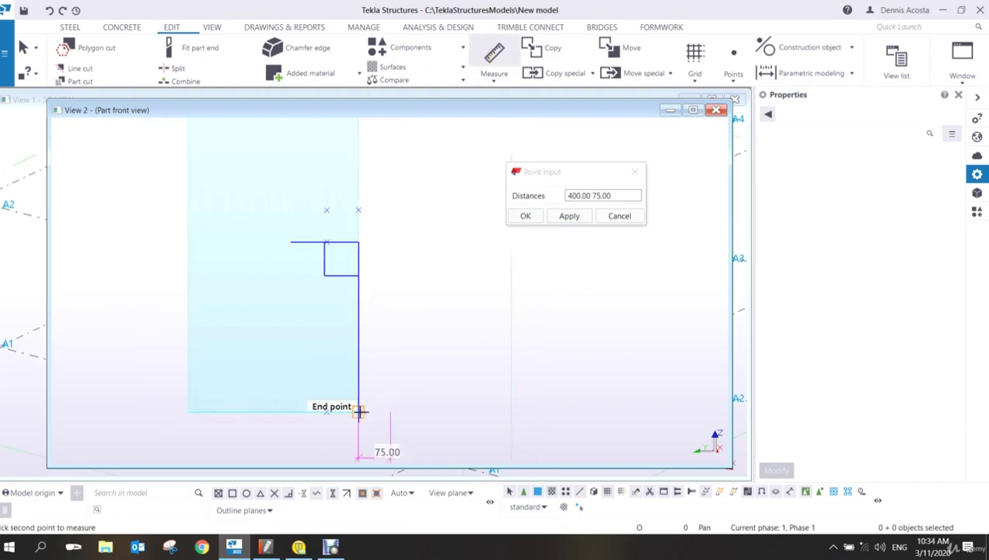
{"action": "left_click", "coordinate": [358, 411]}
{"action": "left_click", "coordinate": [469, 411]}
{"action": "left_click", "coordinate": [358, 242]}
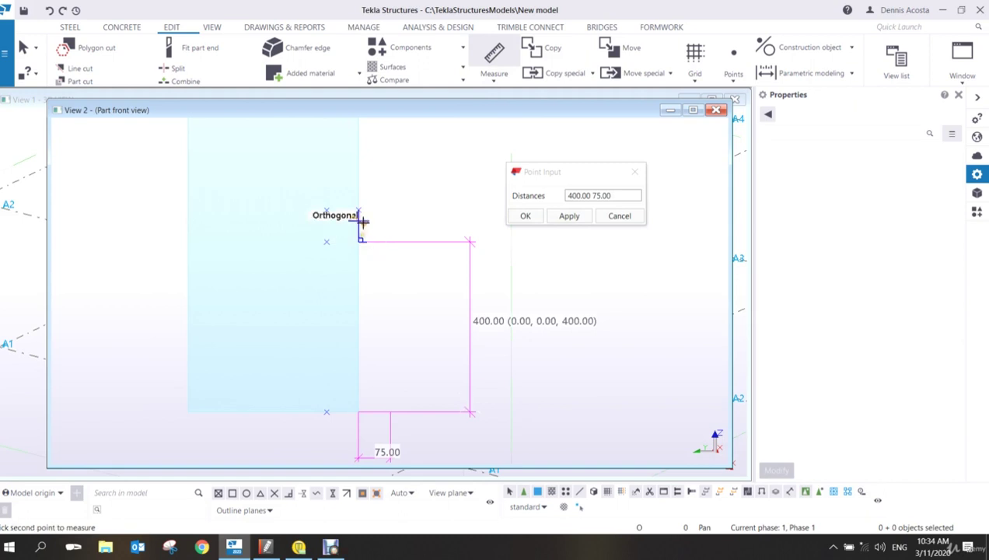
{"action": "left_click", "coordinate": [359, 210]}
{"action": "left_click", "coordinate": [428, 220]}
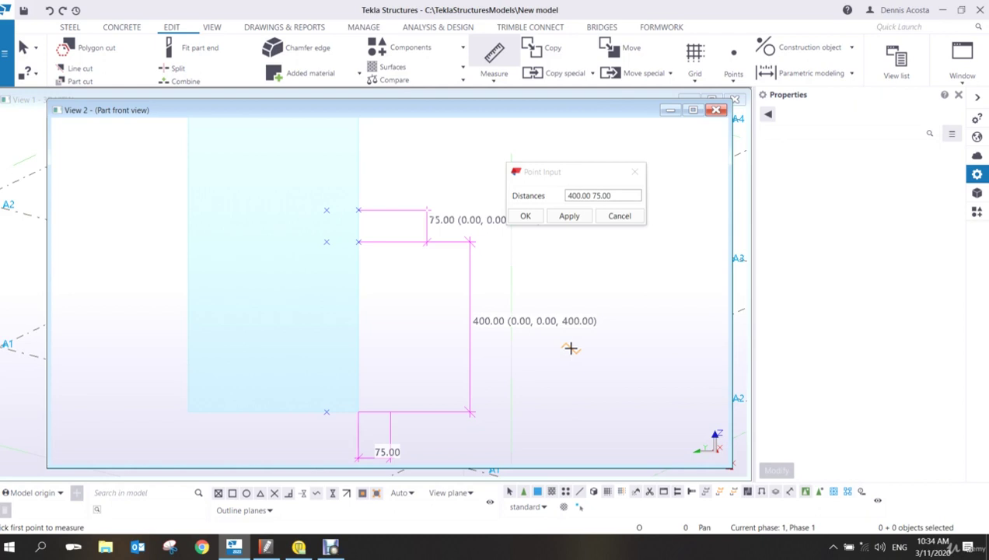
{"action": "right_click", "coordinate": [442, 192]}
{"action": "left_click", "coordinate": [453, 189]}
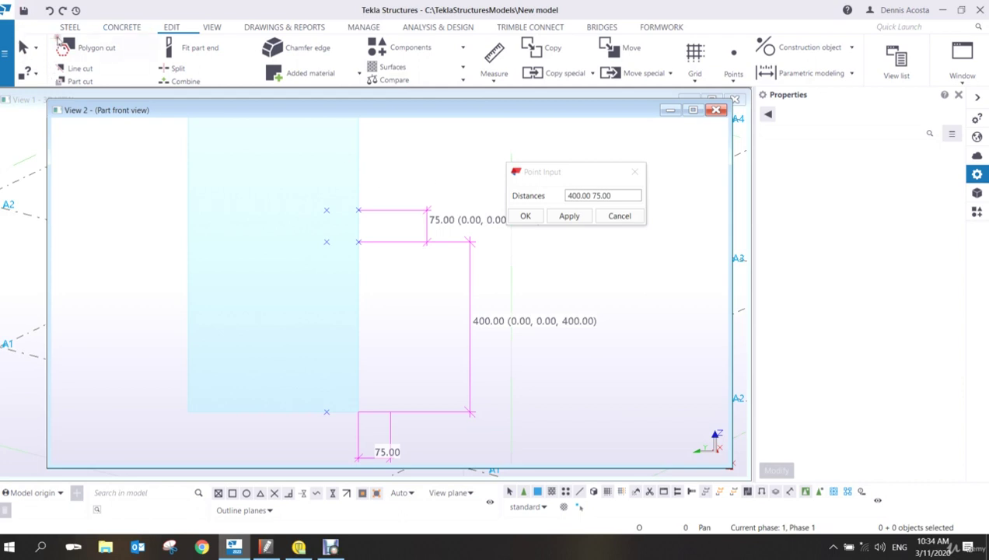
- Bring the part front view of the column back in front of the 3D view, ready for steel modelling
{"action": "left_click", "coordinate": [70, 27]}
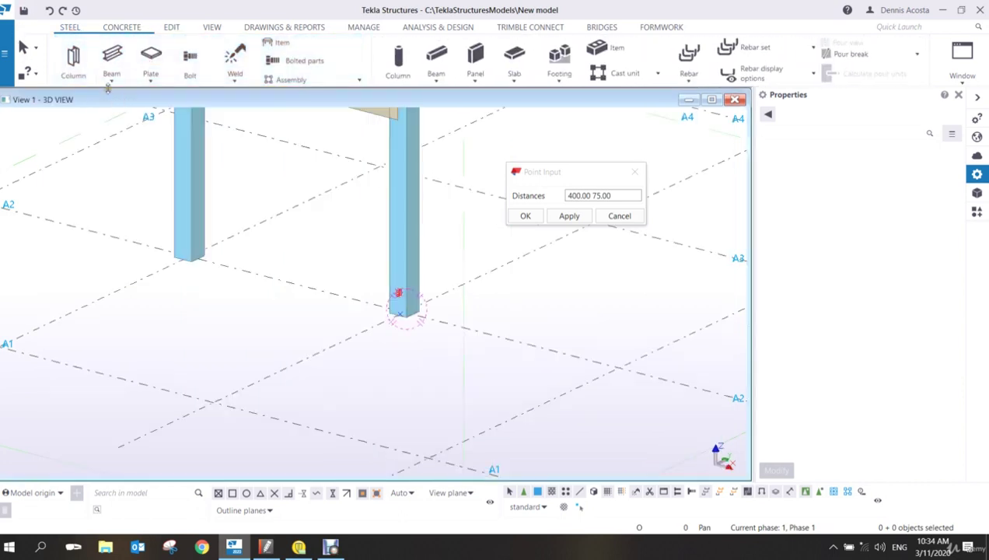
{"action": "left_click", "coordinate": [111, 81]}
{"action": "left_click", "coordinate": [302, 254]}
{"action": "key", "text": "ctrl+Tab"}
{"action": "middle_click_drag", "start_coordinate": [347, 244], "coordinate": [325, 256]}
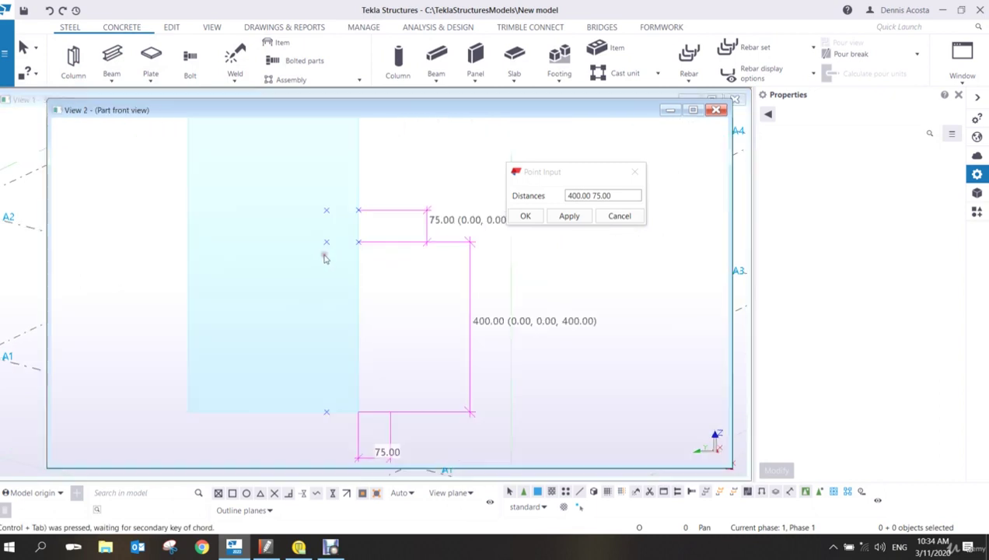
- Start a steel polybeam and name it GROUT TUBE
{"action": "left_click", "coordinate": [120, 77]}
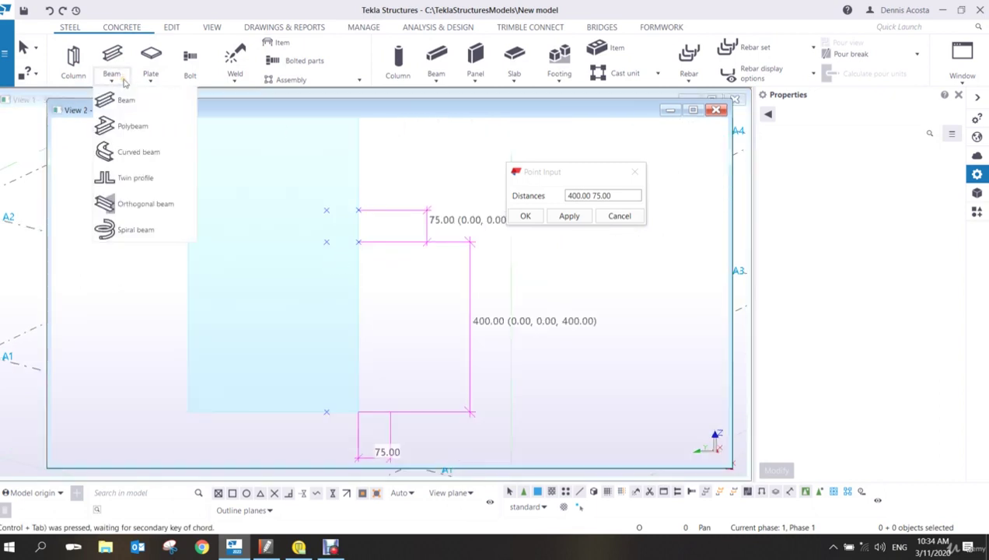
{"action": "left_click", "coordinate": [129, 126]}
{"action": "left_click", "coordinate": [846, 168]}
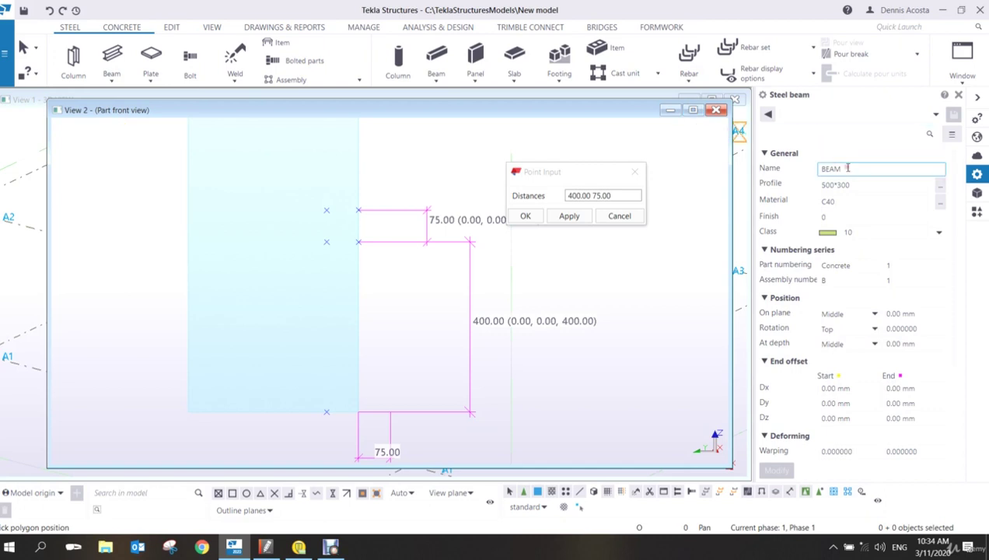
{"action": "left_click_drag", "start_coordinate": [846, 168], "coordinate": [799, 182]}
{"action": "key", "text": "ctrl+Tab"}
{"action": "type", "text": "GR"}
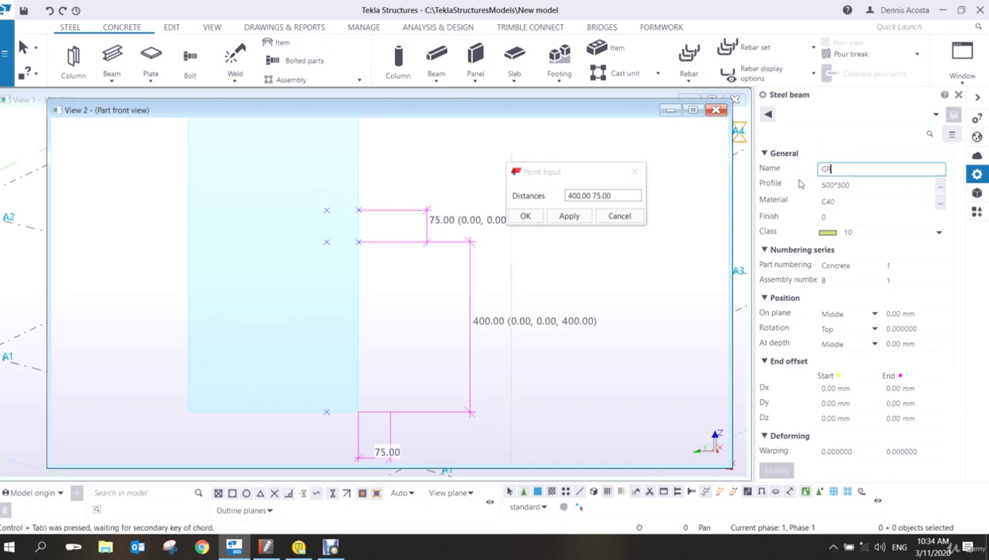
{"action": "type", "text": "OUT TUBE"}
- Set the grout tube's profile to PD50*3
{"action": "left_click_drag", "start_coordinate": [855, 187], "coordinate": [787, 202]}
{"action": "type", "text": "P"}
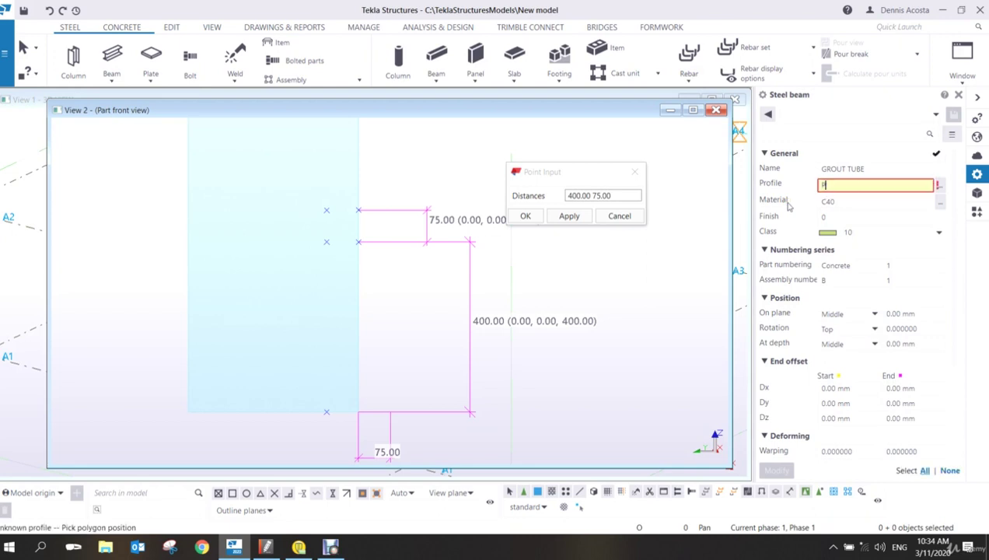
{"action": "type", "text": "D50*3"}
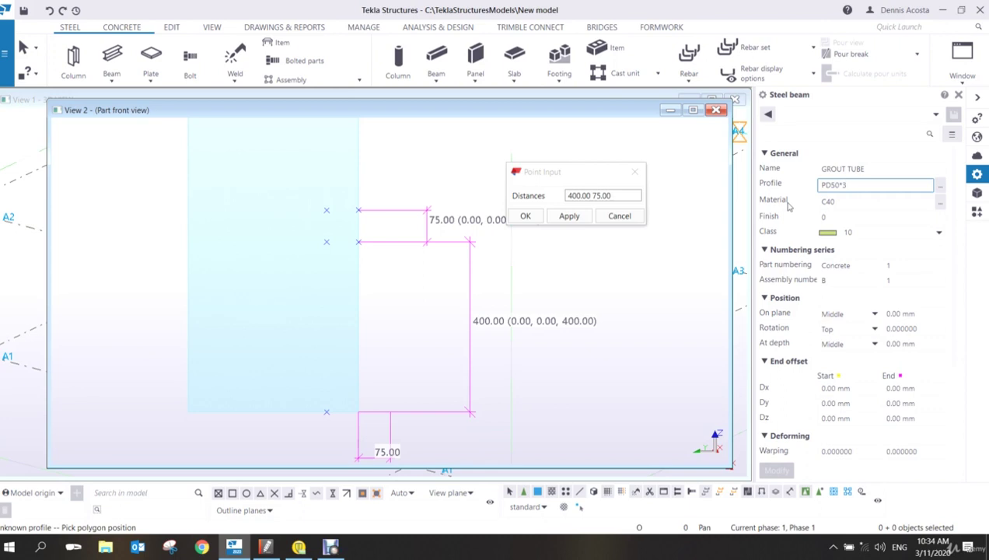
- Open the profile catalog and select the PD profile under Circular hollow sections
{"action": "left_click", "coordinate": [939, 188]}
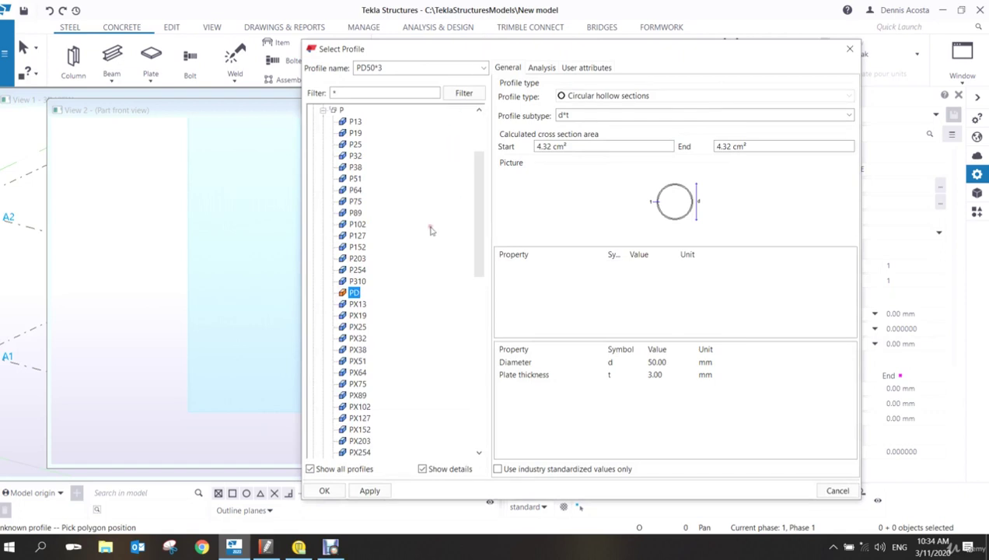
{"action": "scroll", "coordinate": [378, 217], "scroll_direction": "up", "scroll_amount": 3}
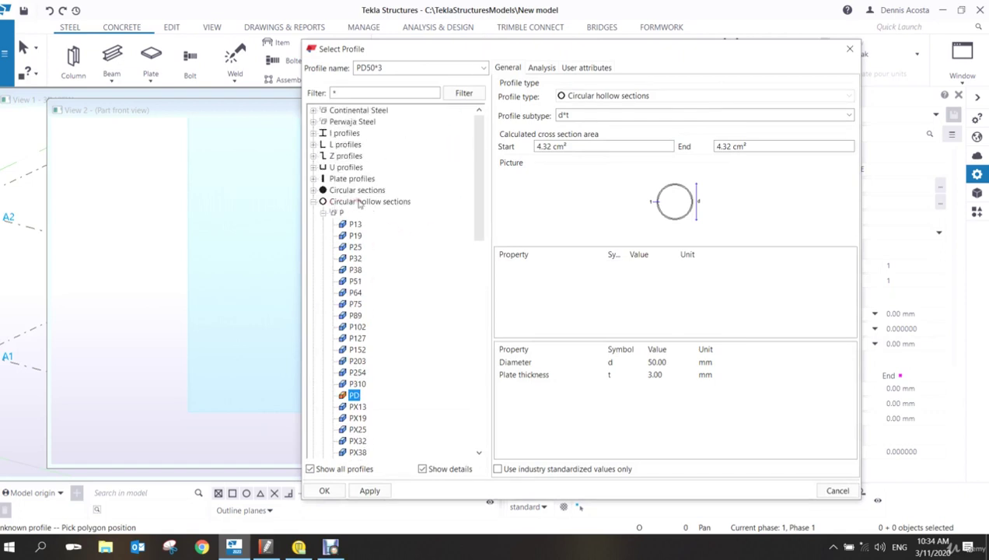
{"action": "left_click", "coordinate": [367, 202]}
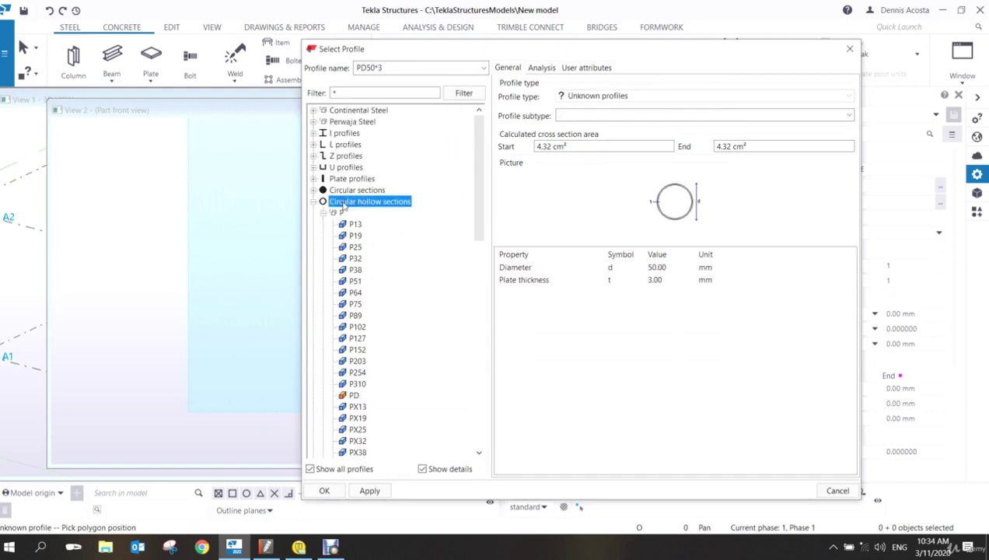
{"action": "scroll", "coordinate": [343, 204], "scroll_direction": "down", "scroll_amount": 3}
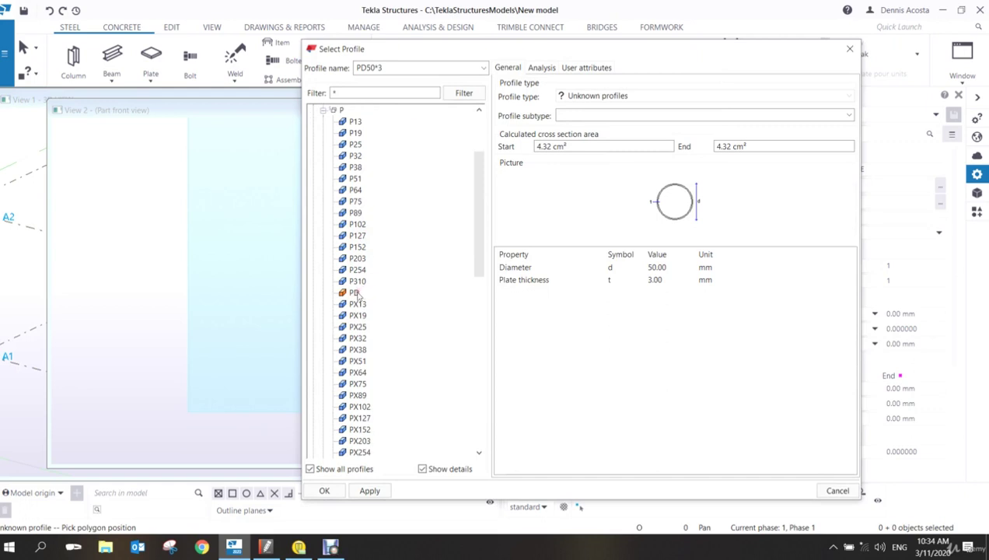
{"action": "left_click", "coordinate": [354, 293]}
{"action": "left_click", "coordinate": [657, 270]}
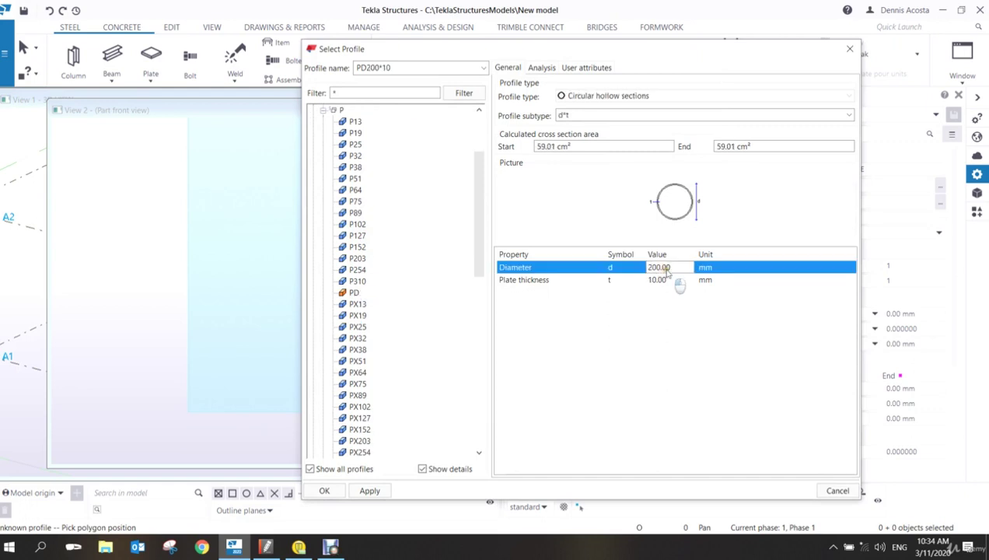
- Give the PD profile a diameter of 50 mm and a plate thickness of 3 mm, and accept it for the grout tube
{"action": "left_click_drag", "start_coordinate": [671, 267], "coordinate": [645, 267]}
{"action": "type", "text": "50"}
{"action": "left_click", "coordinate": [669, 281]}
{"action": "left_click_drag", "start_coordinate": [673, 281], "coordinate": [610, 290]}
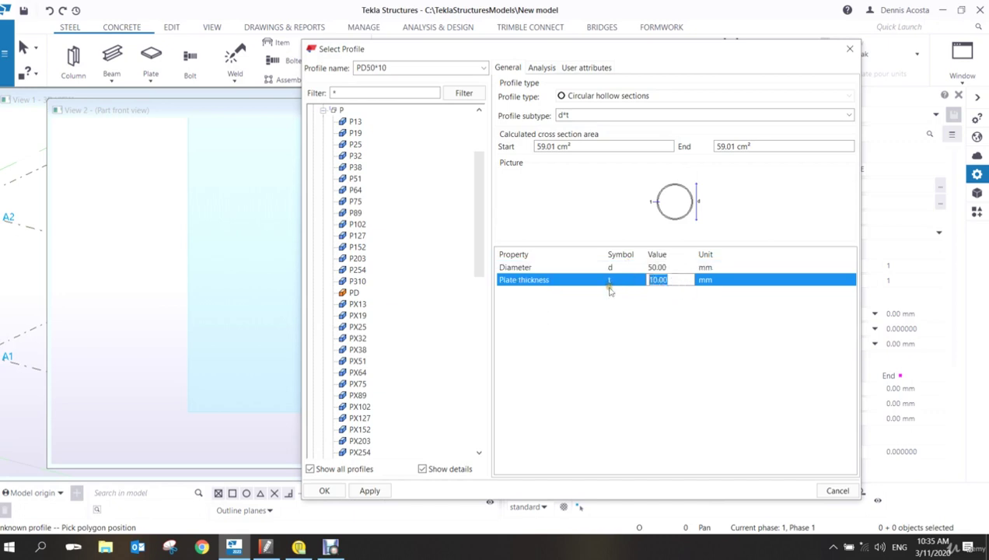
{"action": "type", "text": "3"}
{"action": "key", "text": "Return"}
{"action": "left_click", "coordinate": [370, 491]}
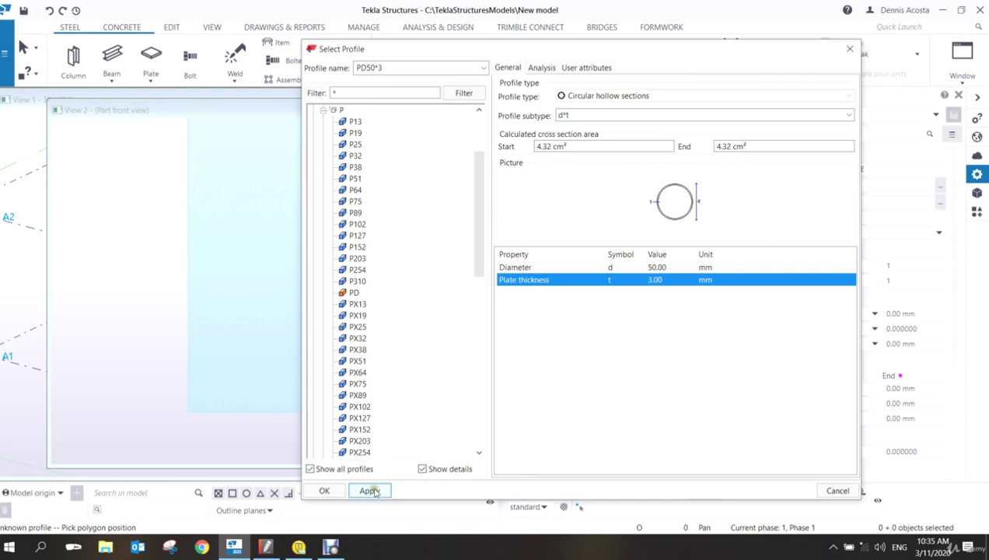
{"action": "left_click", "coordinate": [325, 490]}
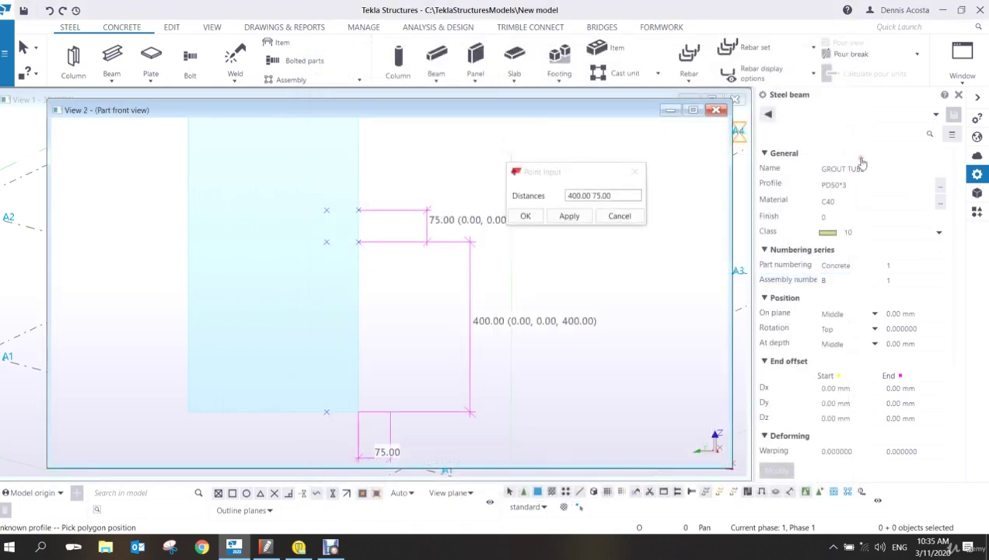
- Set class 2 and model the tube from the inner bottom point through the point directly above it to the upper point on the column's edge
{"action": "left_click", "coordinate": [851, 231]}
{"action": "left_click", "coordinate": [854, 271]}
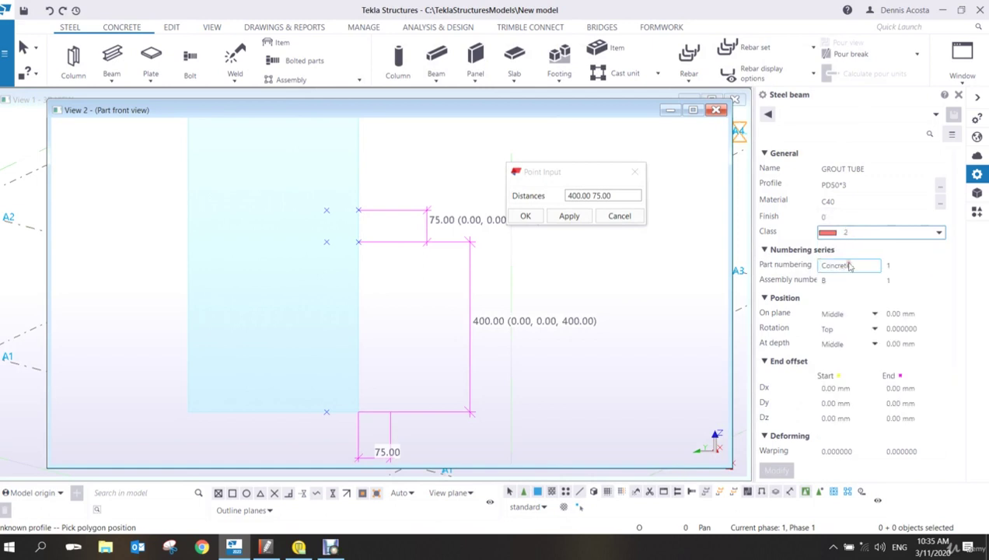
{"action": "left_click", "coordinate": [327, 411]}
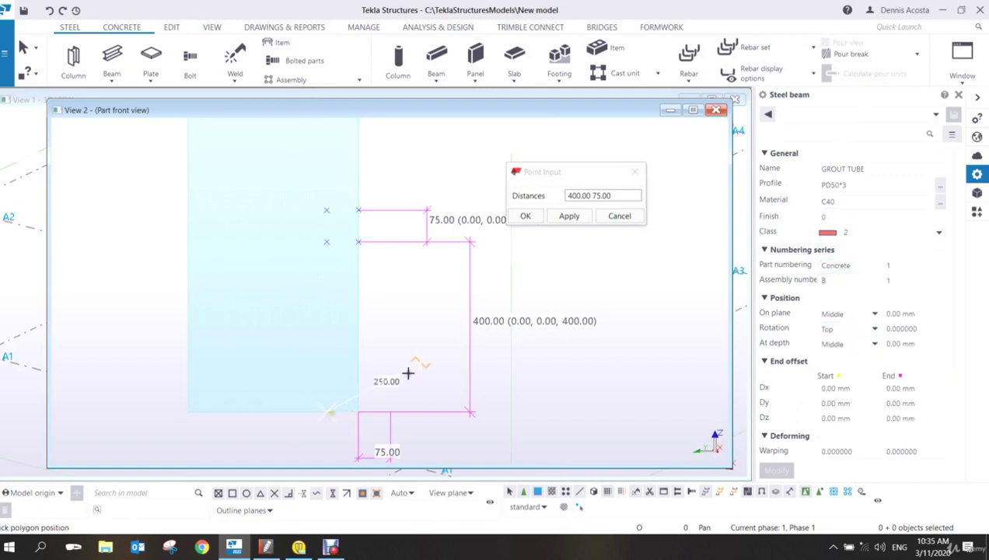
{"action": "left_click", "coordinate": [326, 242]}
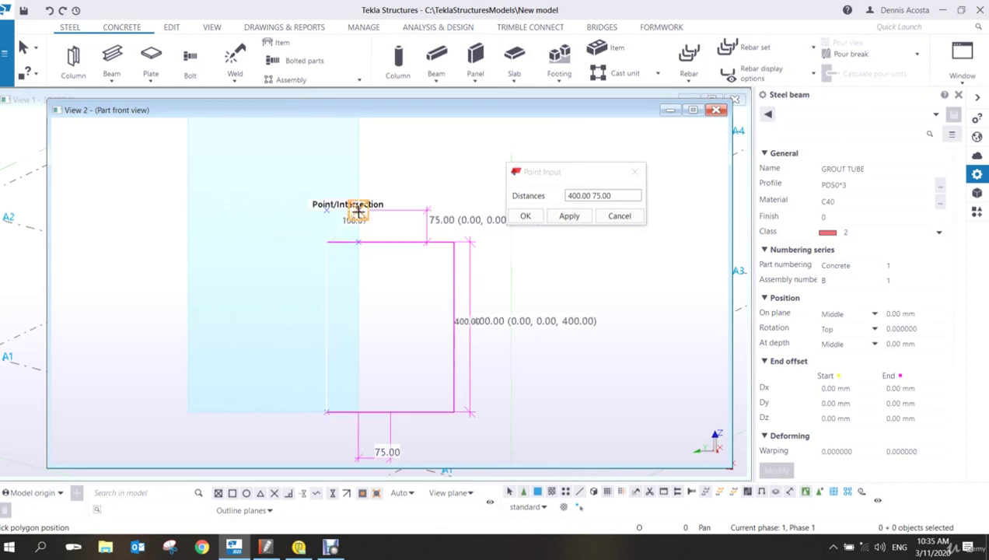
{"action": "left_click", "coordinate": [358, 210]}
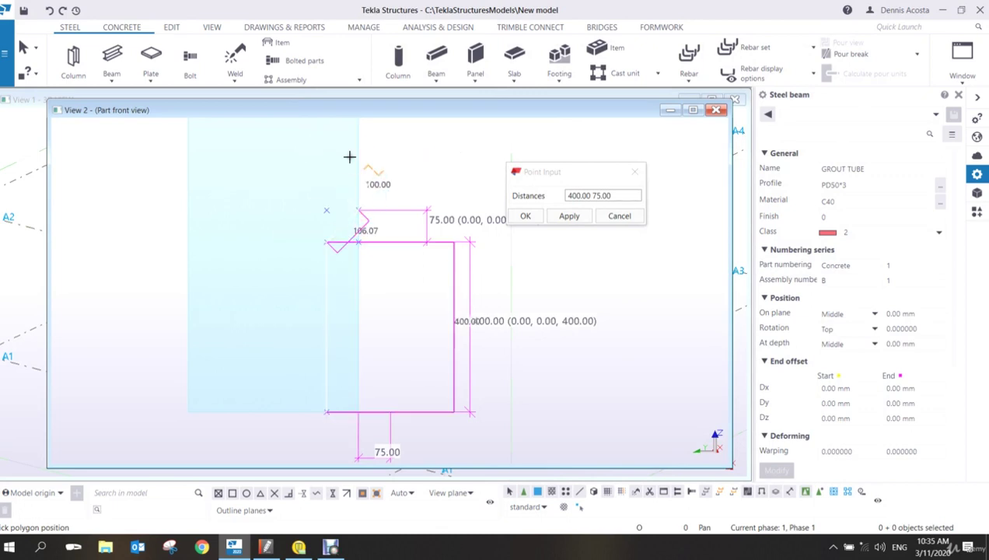
{"action": "middle_click", "coordinate": [422, 166]}
{"action": "right_click", "coordinate": [422, 167]}
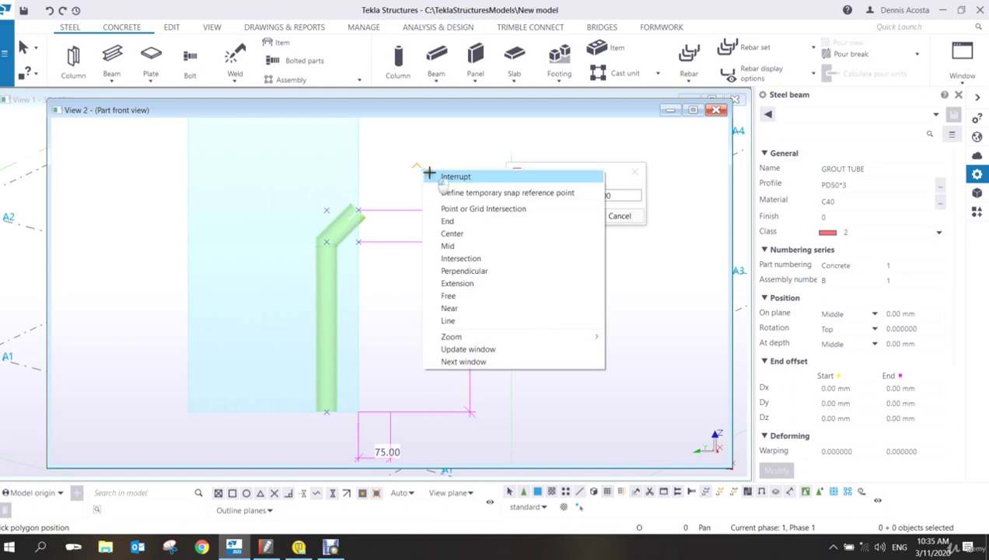
{"action": "left_click", "coordinate": [431, 174]}
{"action": "left_click", "coordinate": [337, 239]}
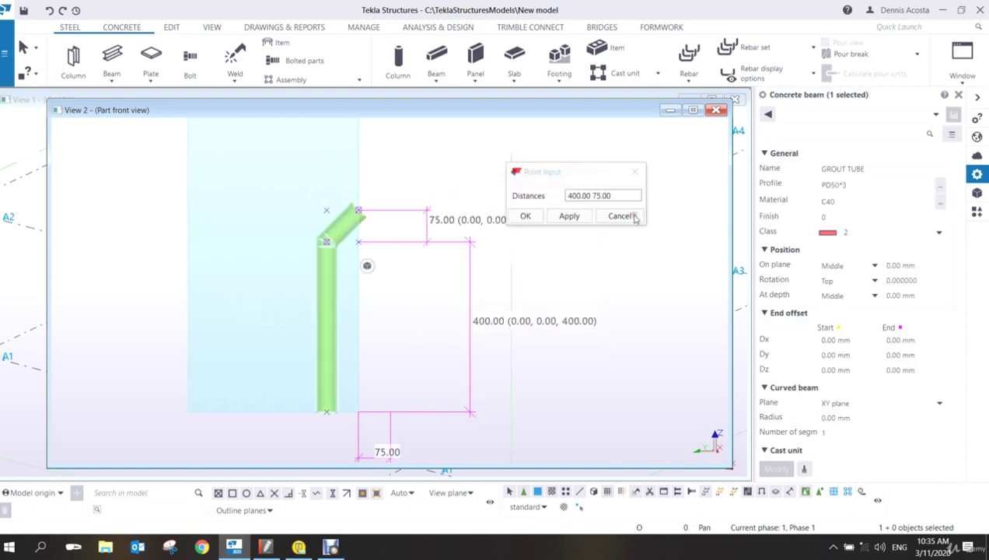
{"action": "left_click", "coordinate": [396, 172]}
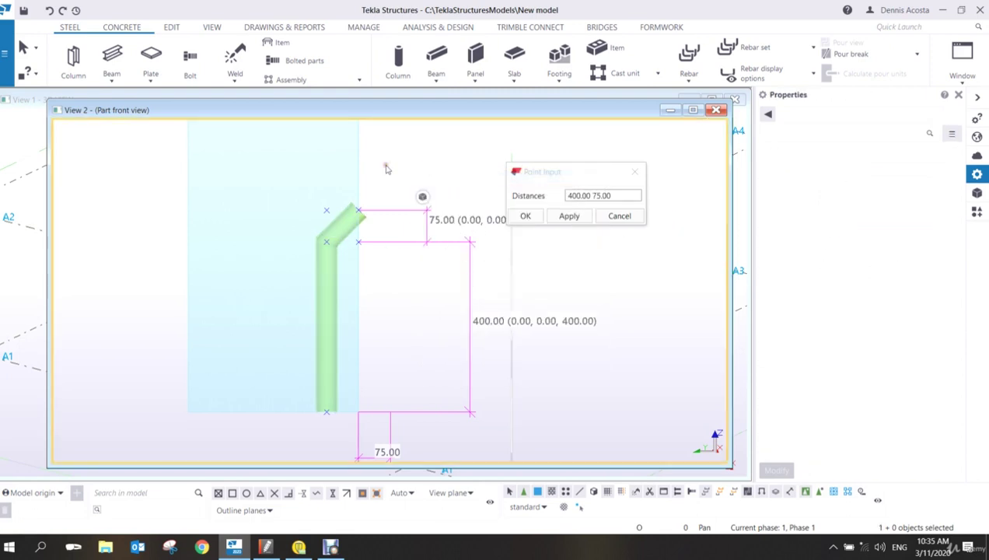
{"action": "scroll", "coordinate": [360, 227], "scroll_direction": "up", "scroll_amount": 3}
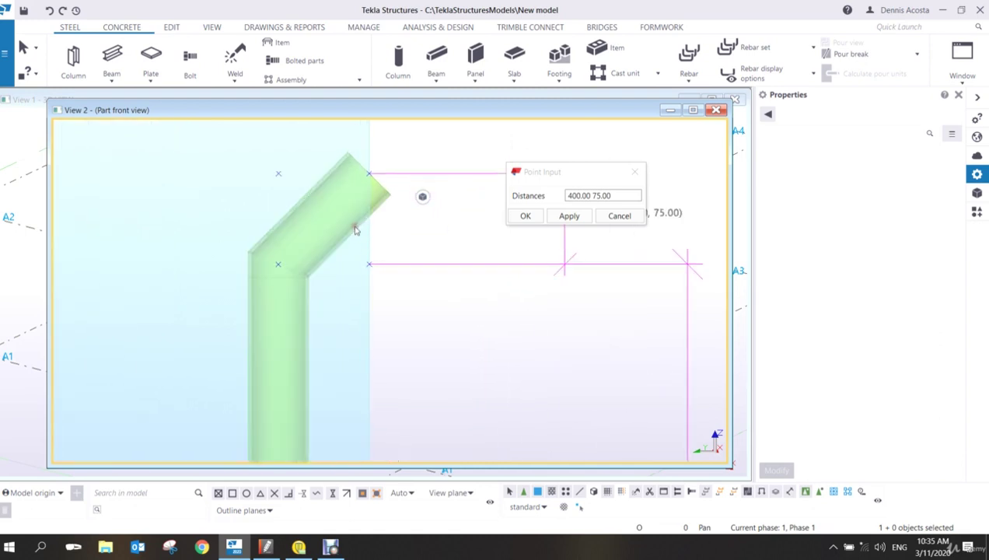
{"action": "scroll", "coordinate": [358, 224], "scroll_direction": "down", "scroll_amount": 4}
{"action": "scroll", "coordinate": [356, 222], "scroll_direction": "up", "scroll_amount": 2}
{"action": "scroll", "coordinate": [356, 223], "scroll_direction": "down", "scroll_amount": 1}
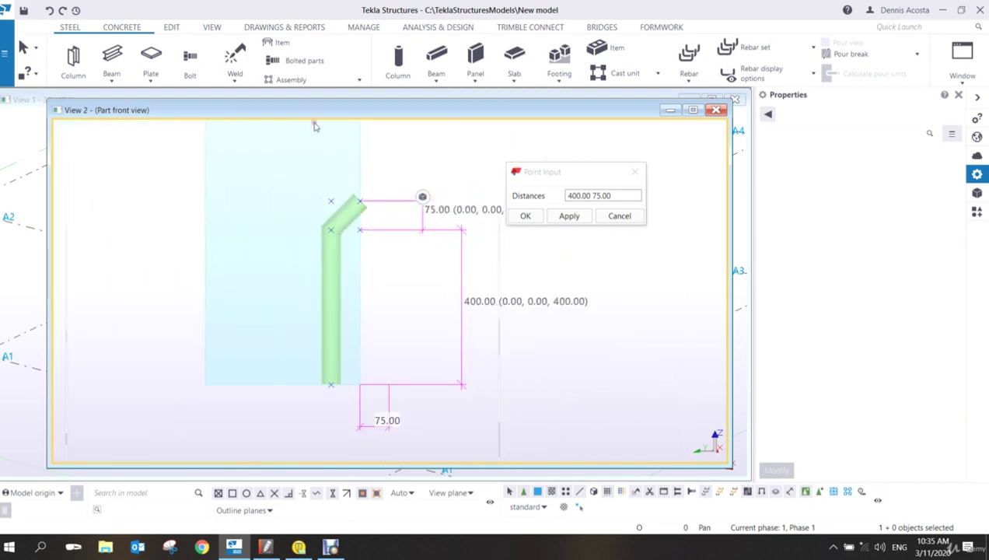
{"action": "left_click", "coordinate": [171, 28]}
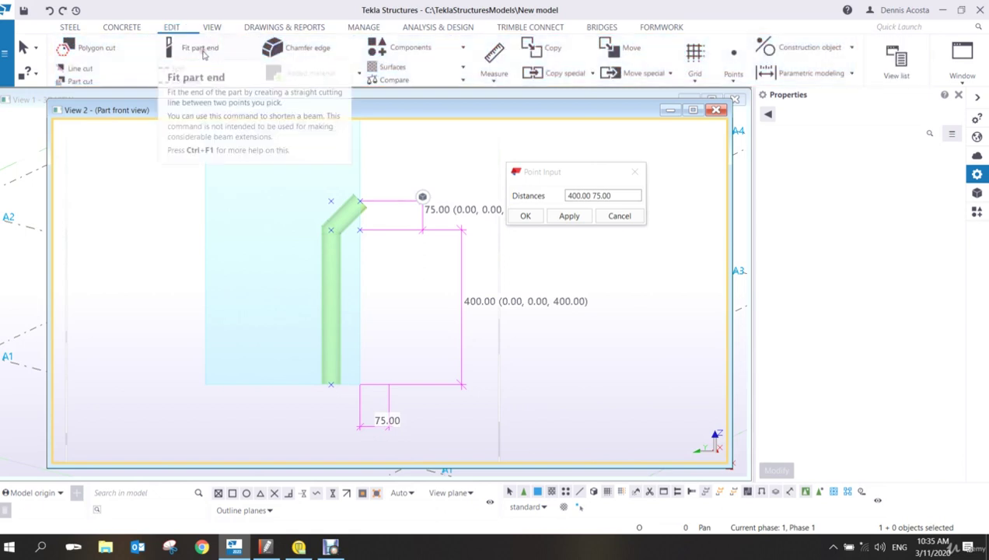
{"action": "left_click", "coordinate": [100, 72]}
{"action": "scroll", "coordinate": [383, 255], "scroll_direction": "up", "scroll_amount": 5}
{"action": "left_click", "coordinate": [327, 147]}
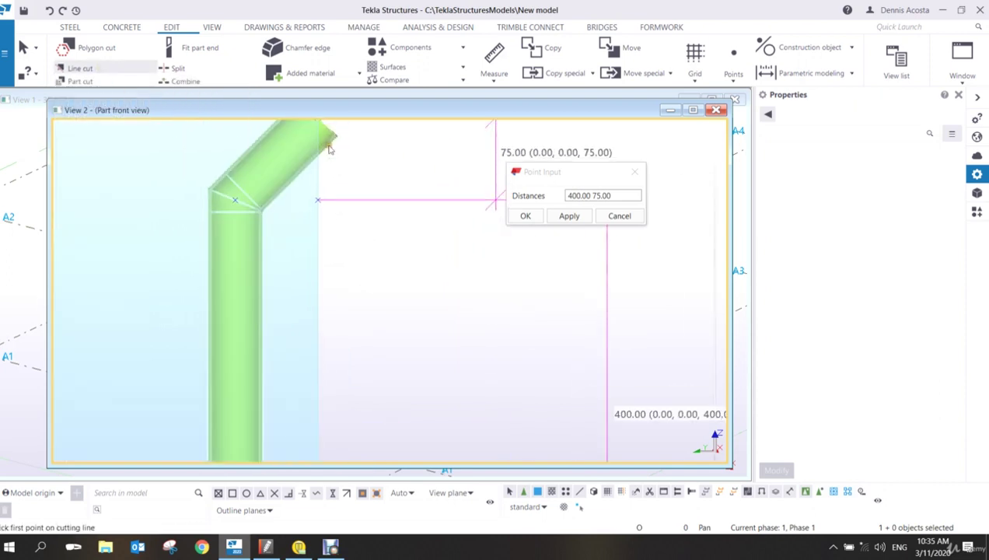
{"action": "middle_click_drag", "start_coordinate": [326, 148], "coordinate": [346, 247]}
{"action": "left_click", "coordinate": [337, 265]}
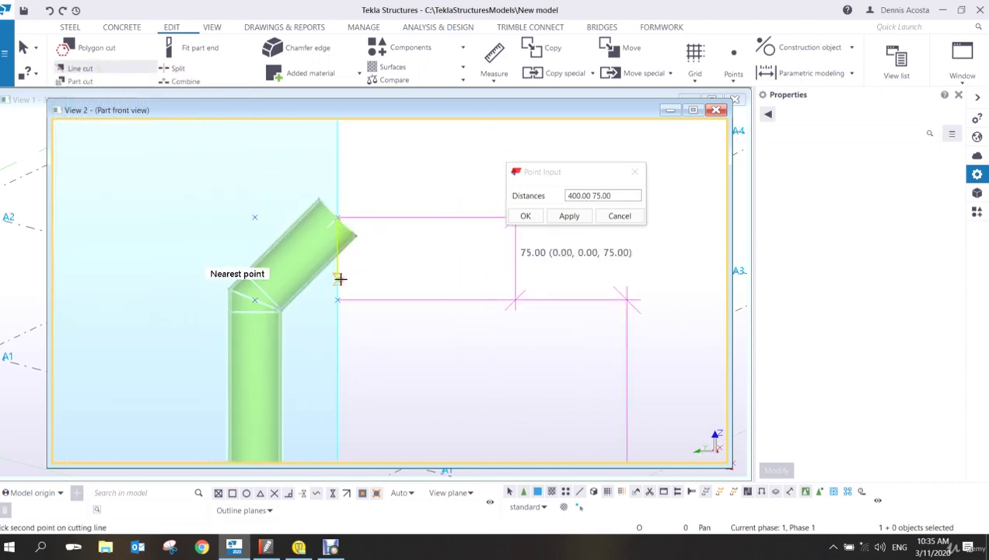
{"action": "left_click", "coordinate": [338, 280]}
{"action": "left_click", "coordinate": [361, 246]}
{"action": "middle_click_drag", "start_coordinate": [352, 244], "coordinate": [296, 260], "text": "ctrl"}
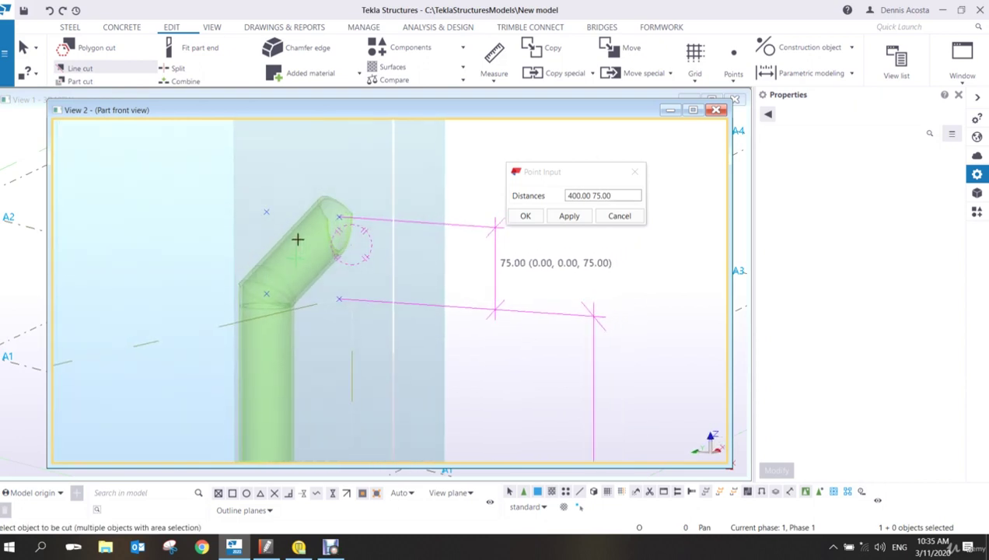
{"action": "middle_click_drag", "start_coordinate": [300, 235], "coordinate": [350, 303], "text": "ctrl"}
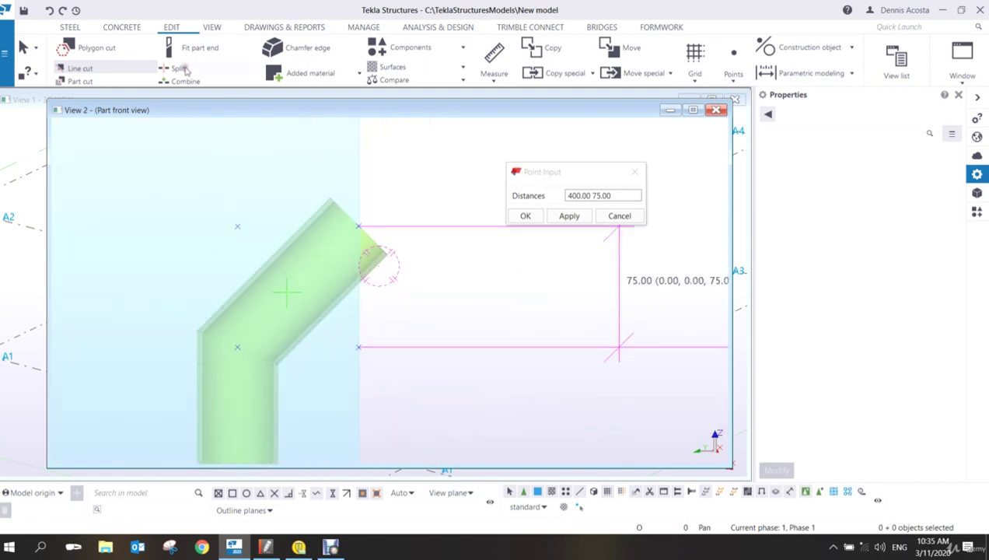
- Fit the upper end of the grout tube flush with the column's vertical edge using Fit part end
{"action": "left_click", "coordinate": [187, 54]}
{"action": "left_click", "coordinate": [369, 239]}
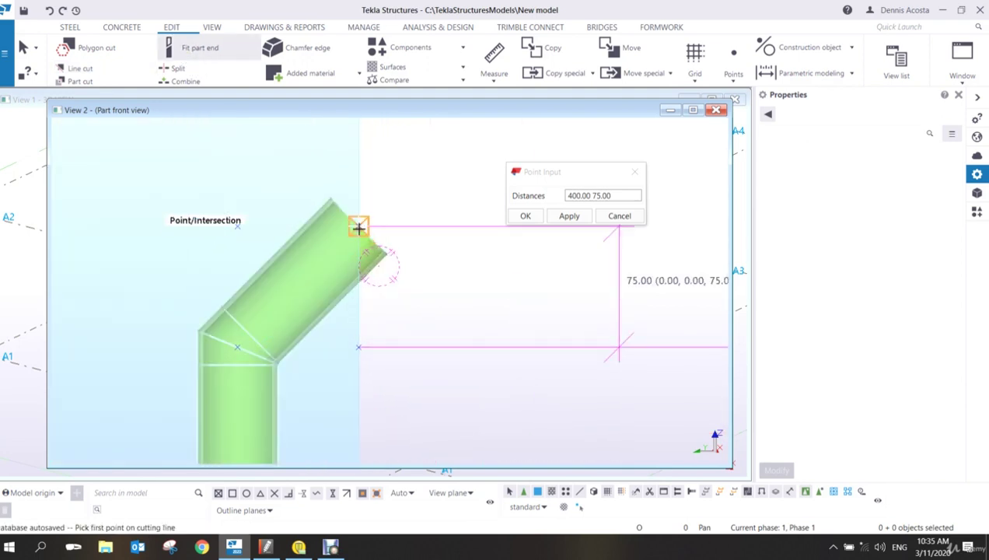
{"action": "left_click", "coordinate": [357, 227]}
{"action": "left_click", "coordinate": [361, 296]}
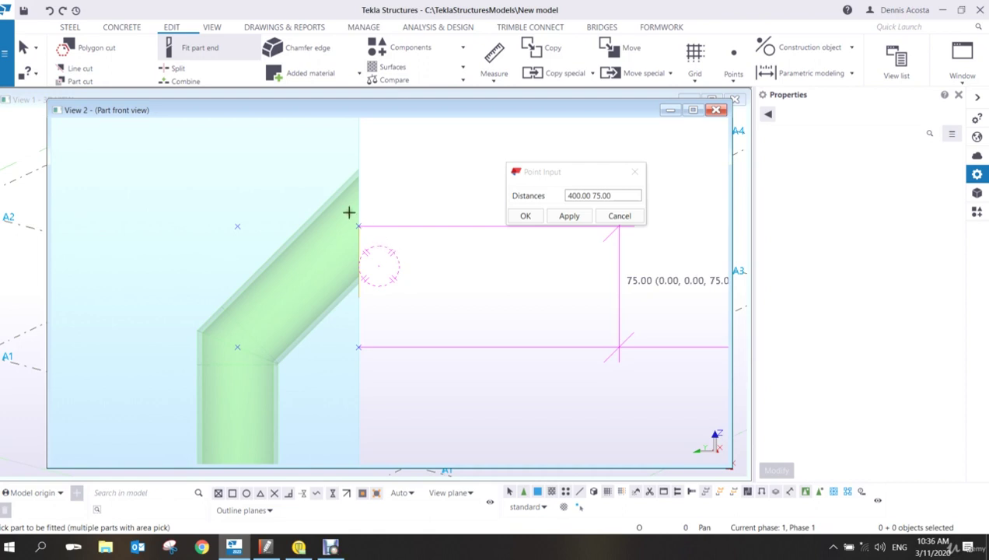
{"action": "scroll", "coordinate": [349, 212], "scroll_direction": "down", "scroll_amount": 3}
{"action": "right_click", "coordinate": [364, 192]}
{"action": "key", "text": "Escape"}
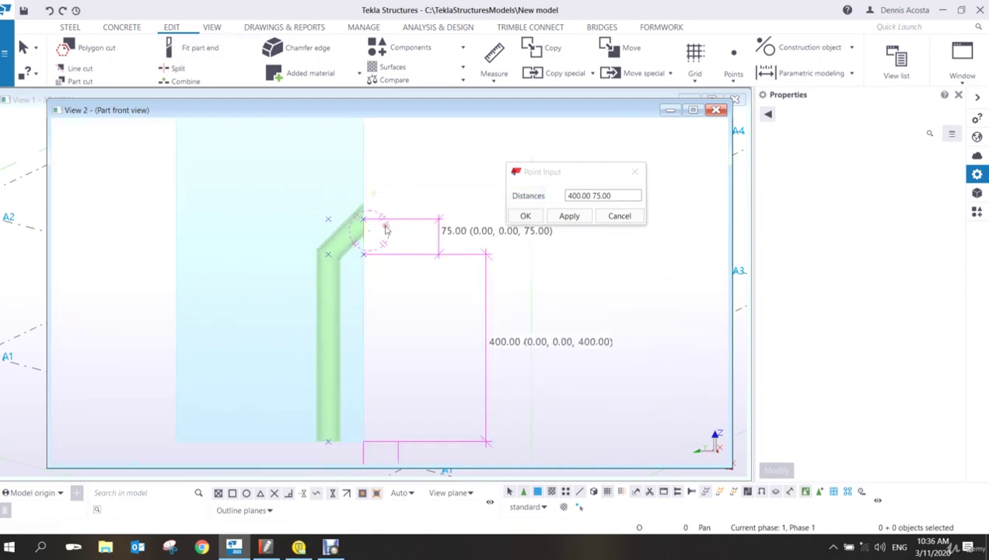
{"action": "scroll", "coordinate": [385, 228], "scroll_direction": "down", "scroll_amount": 1}
{"action": "middle_click_drag", "start_coordinate": [383, 266], "coordinate": [391, 219]}
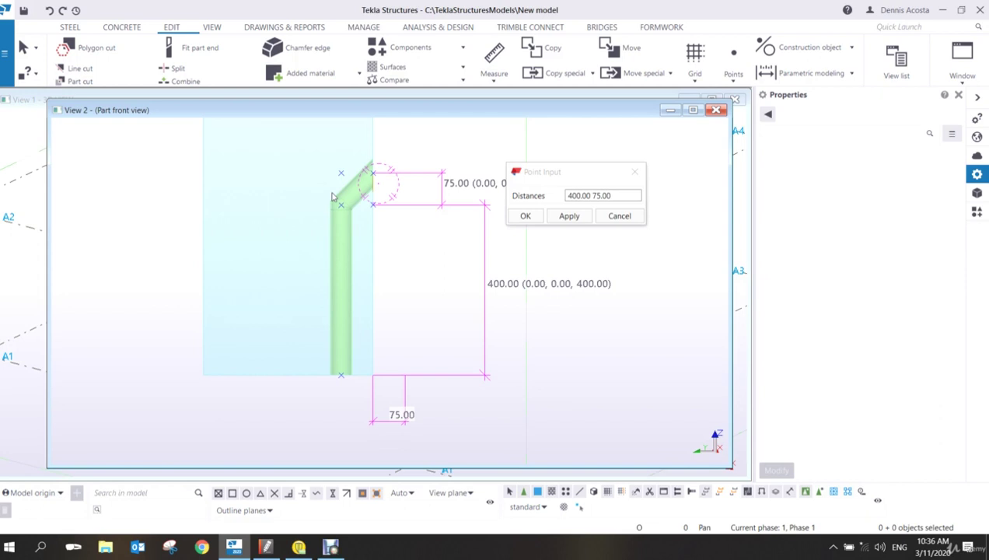
{"action": "left_click", "coordinate": [330, 547]}
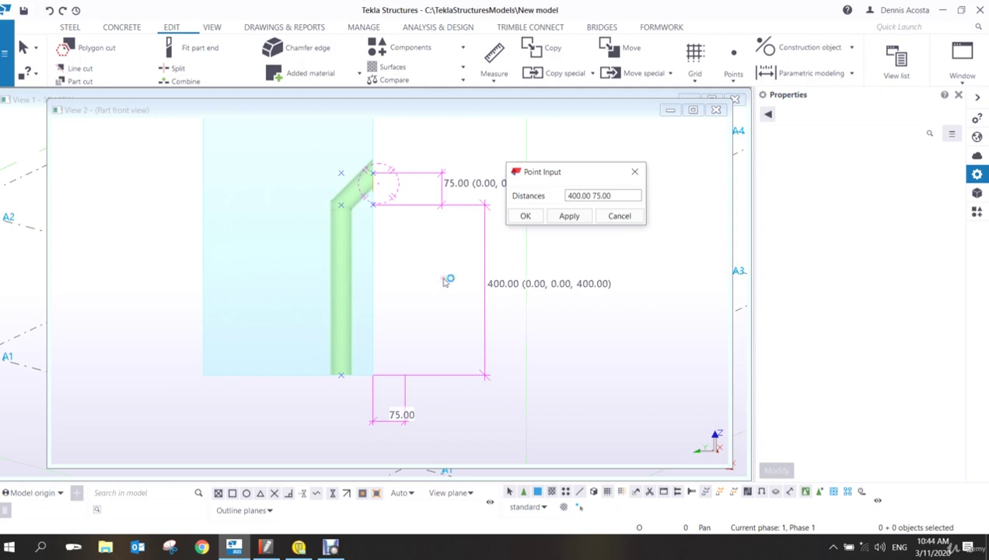
- Start a second grout tube as a steel polybeam at a point 75 mm from the opposite bottom corner, along the column's base
{"action": "left_click", "coordinate": [70, 27]}
{"action": "left_click", "coordinate": [111, 80]}
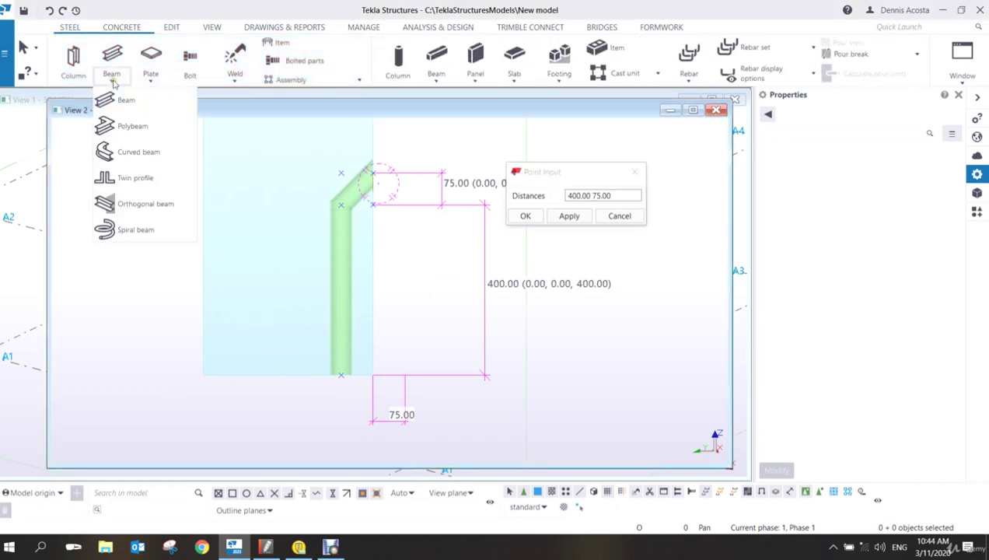
{"action": "left_click", "coordinate": [134, 125]}
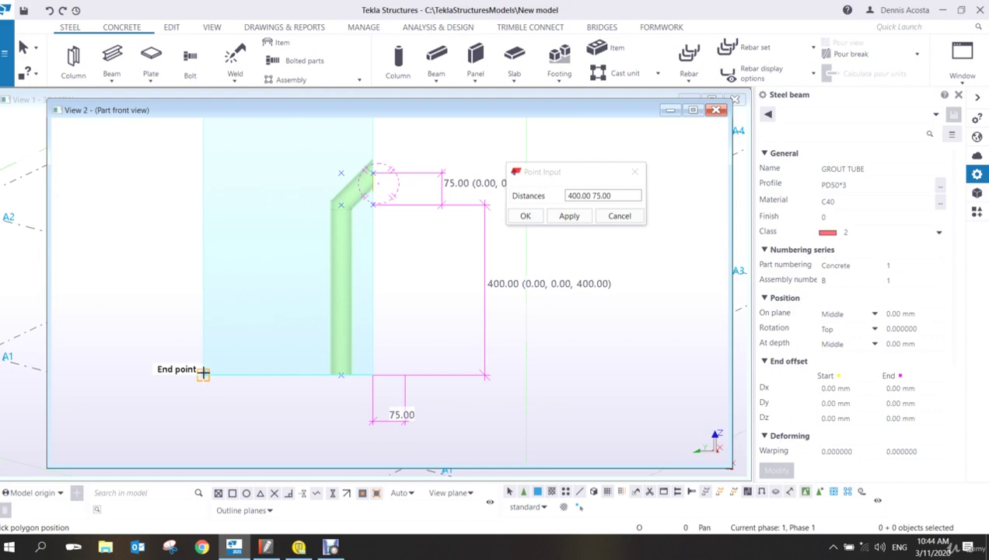
{"action": "left_click", "coordinate": [203, 372]}
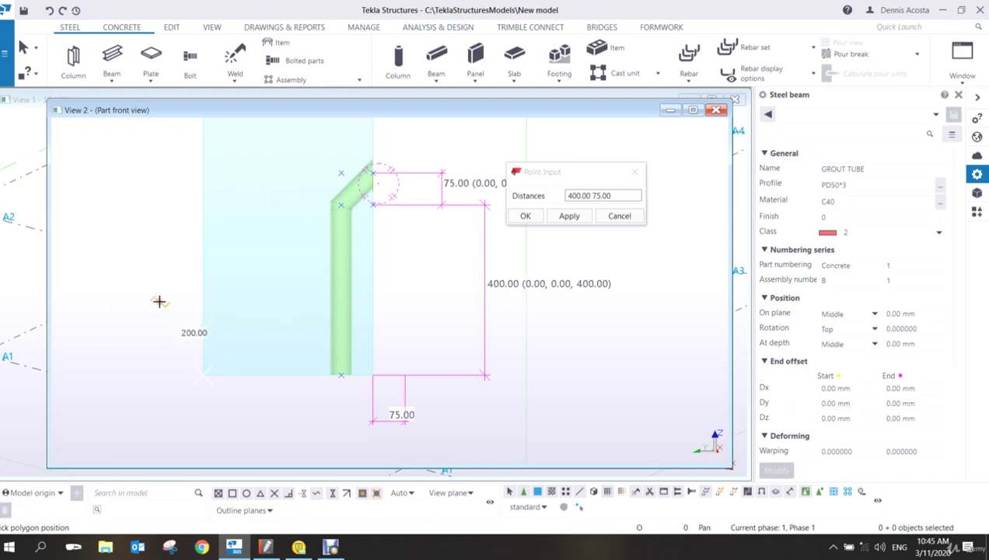
{"action": "scroll", "coordinate": [231, 378], "scroll_direction": "up", "scroll_amount": 4}
{"action": "middle_click_drag", "start_coordinate": [238, 369], "coordinate": [375, 382]}
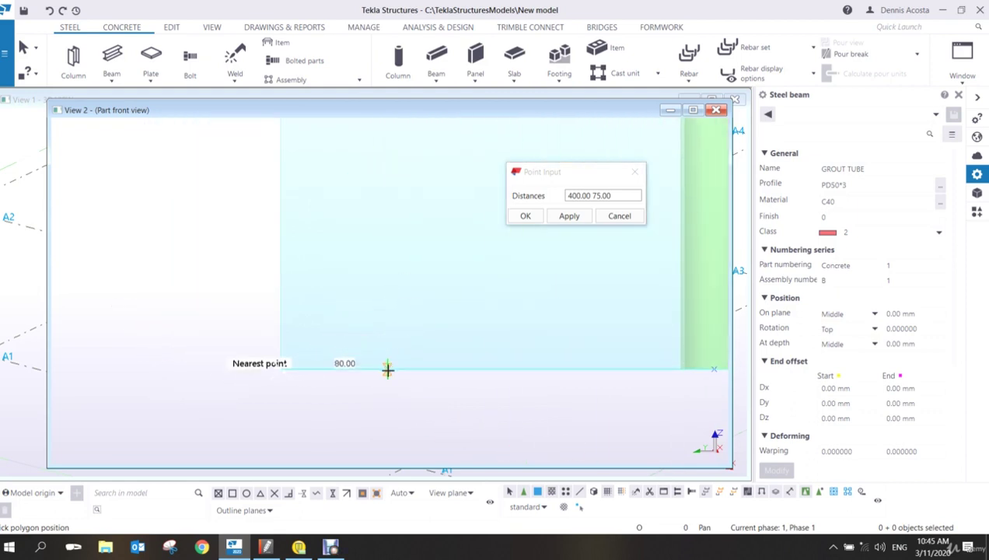
{"action": "scroll", "coordinate": [387, 369], "scroll_direction": "up", "scroll_amount": 3}
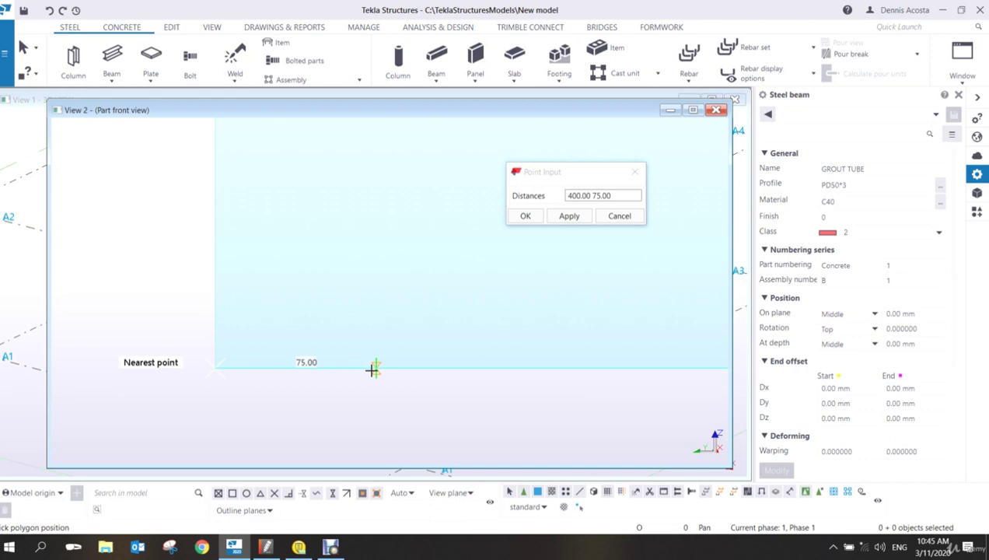
{"action": "left_click", "coordinate": [374, 368]}
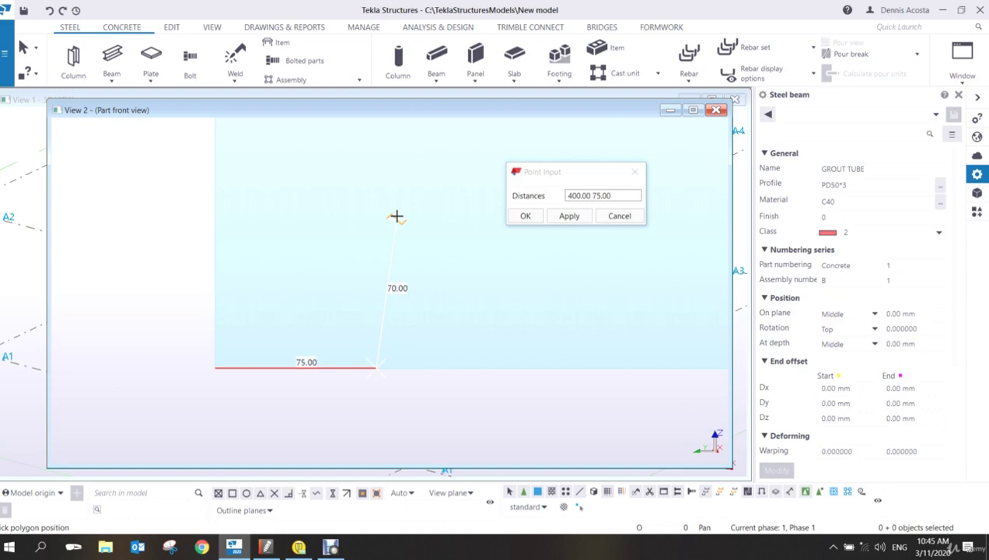
- Complete the polybeam with a bend point 400 mm above its start and an end point on the column's edge 75 mm higher
{"action": "scroll", "coordinate": [335, 222], "scroll_direction": "down", "scroll_amount": 2}
{"action": "middle_click_drag", "start_coordinate": [335, 222], "coordinate": [293, 406]}
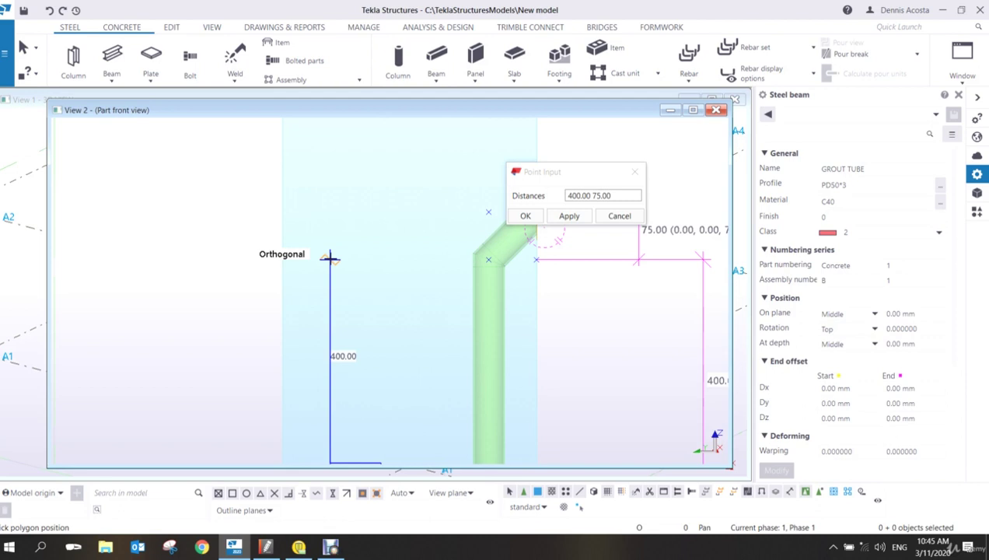
{"action": "scroll", "coordinate": [320, 249], "scroll_direction": "up", "scroll_amount": 5}
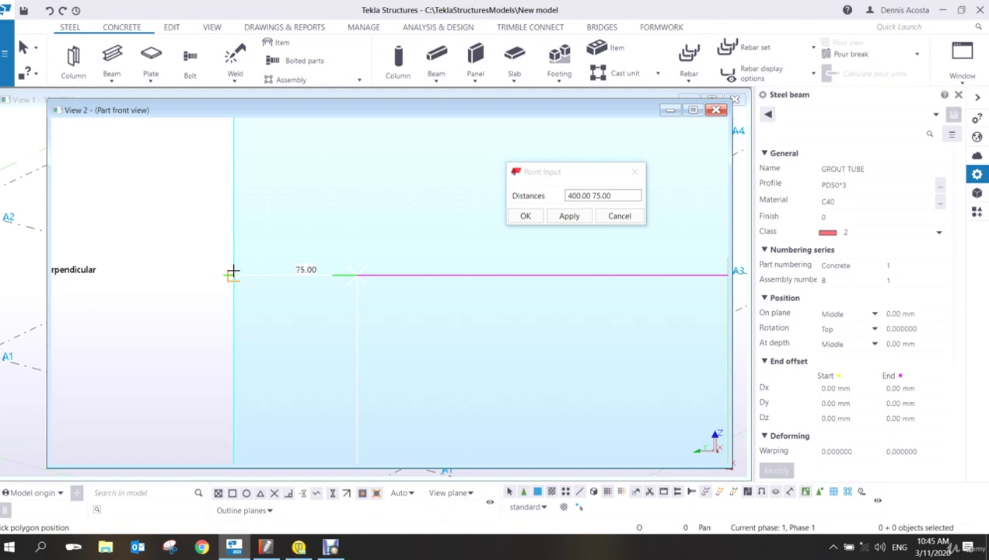
{"action": "left_click", "coordinate": [232, 272]}
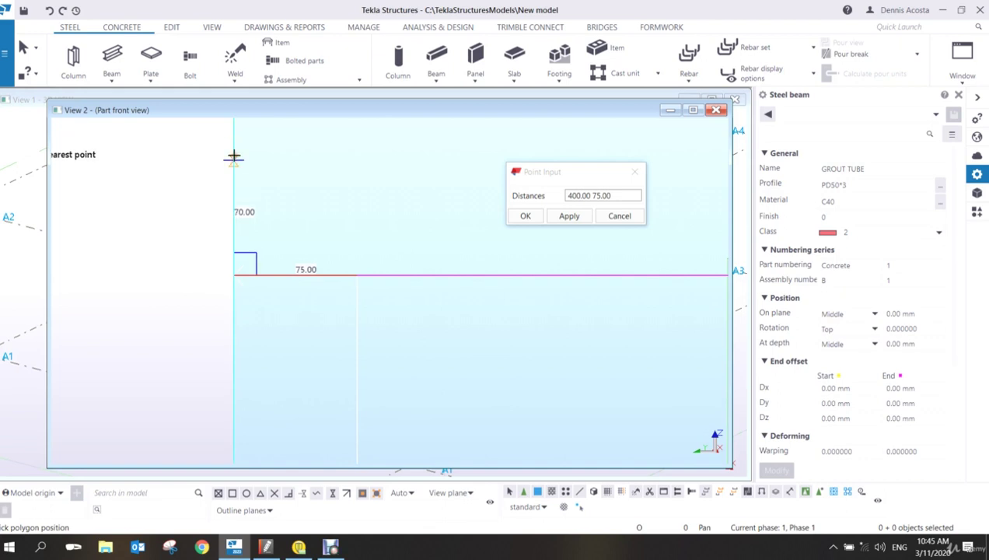
{"action": "scroll", "coordinate": [233, 158], "scroll_direction": "up", "scroll_amount": 2}
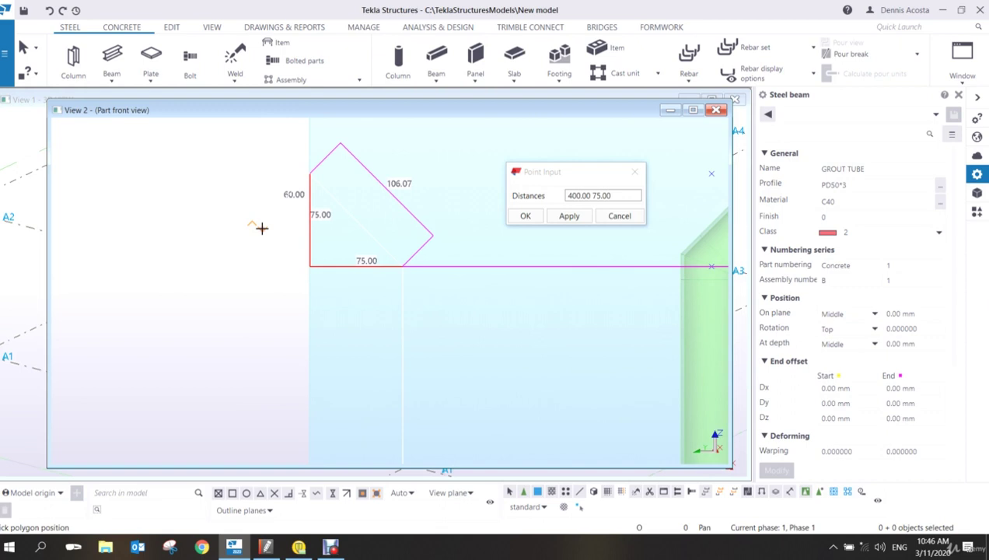
{"action": "scroll", "coordinate": [248, 233], "scroll_direction": "down", "scroll_amount": 3}
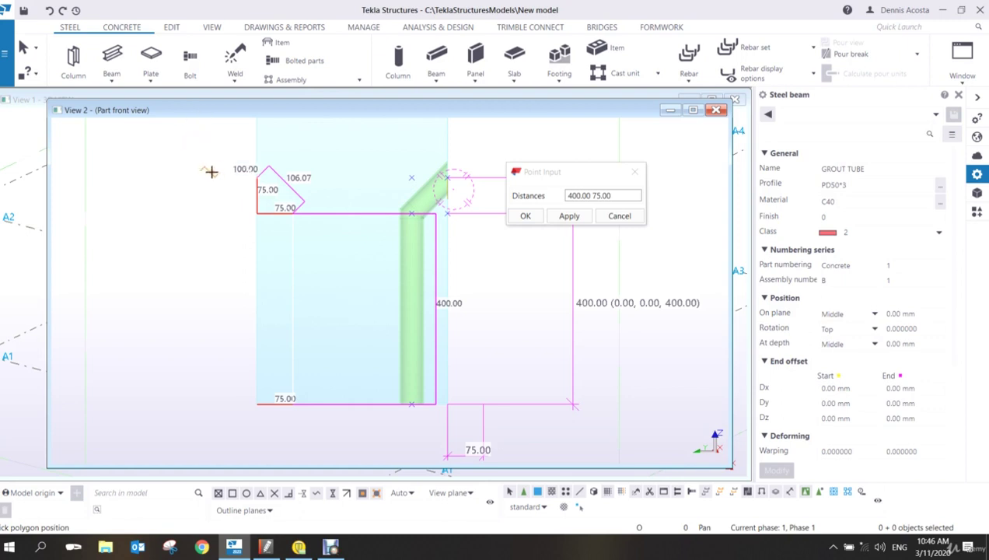
{"action": "middle_click", "coordinate": [215, 184]}
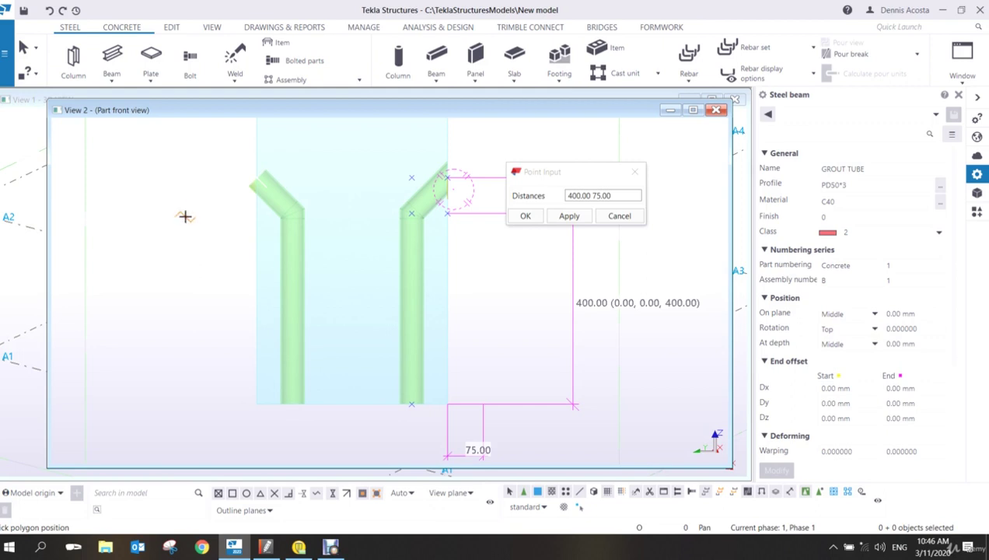
- End the polybeam command and delete the second grout tube
{"action": "right_click", "coordinate": [212, 186]}
{"action": "left_click", "coordinate": [231, 196]}
{"action": "left_click_drag", "start_coordinate": [226, 145], "coordinate": [349, 445]}
{"action": "key", "text": "Delete"}
- Start a new steel polybeam on the column's base line, 75 mm inward from the bottom corner opposite the existing grout tube
{"action": "left_click", "coordinate": [111, 78]}
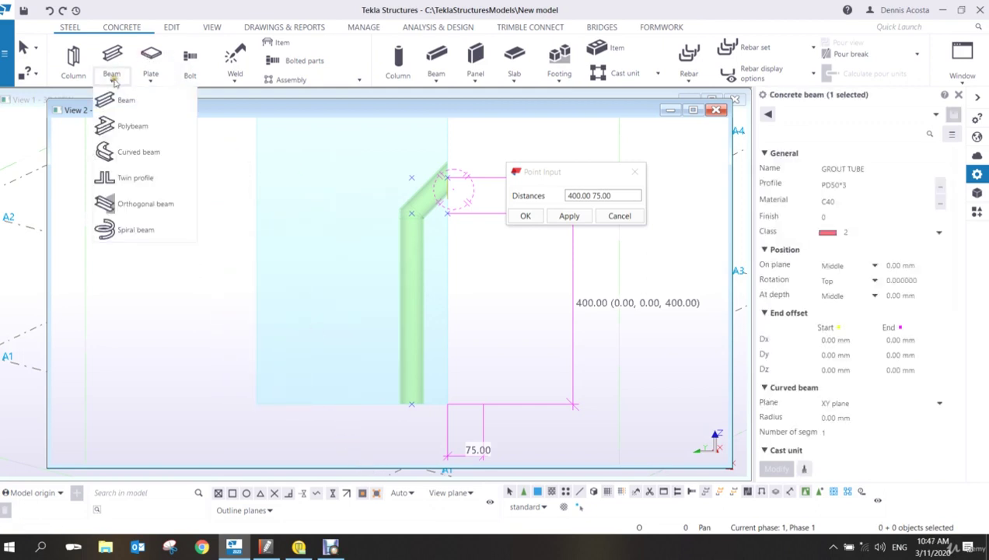
{"action": "left_click", "coordinate": [124, 127]}
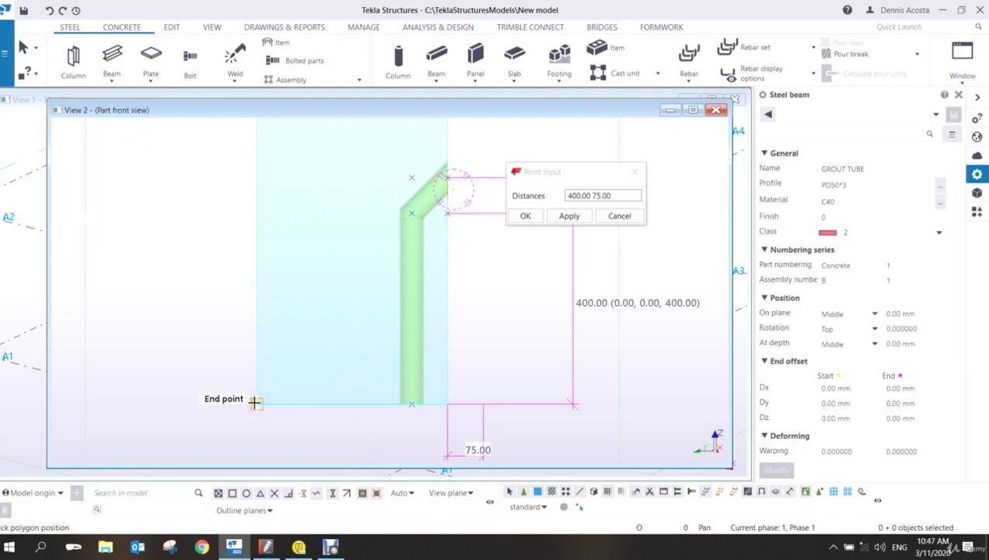
{"action": "scroll", "coordinate": [256, 402], "scroll_direction": "up", "scroll_amount": 2}
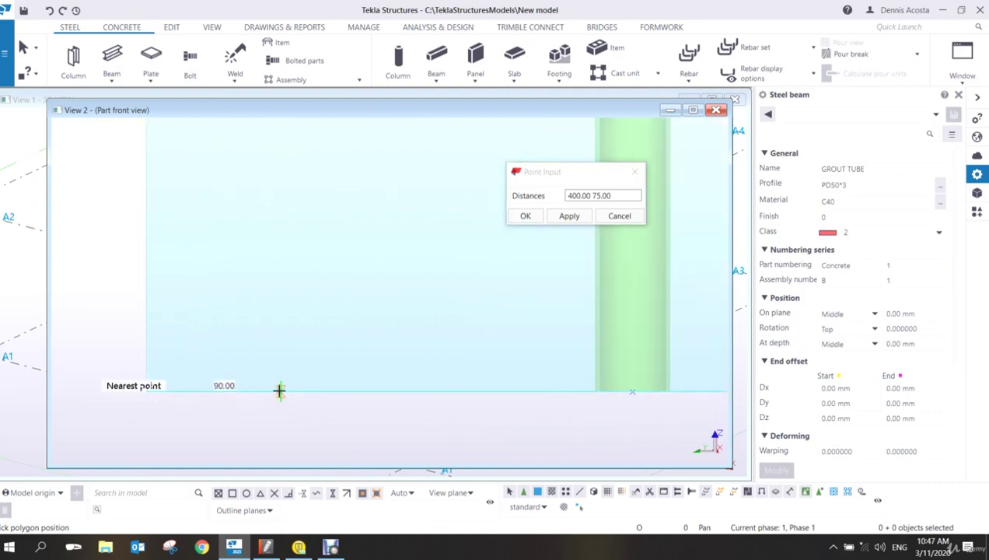
{"action": "scroll", "coordinate": [256, 389], "scroll_direction": "up", "scroll_amount": 2}
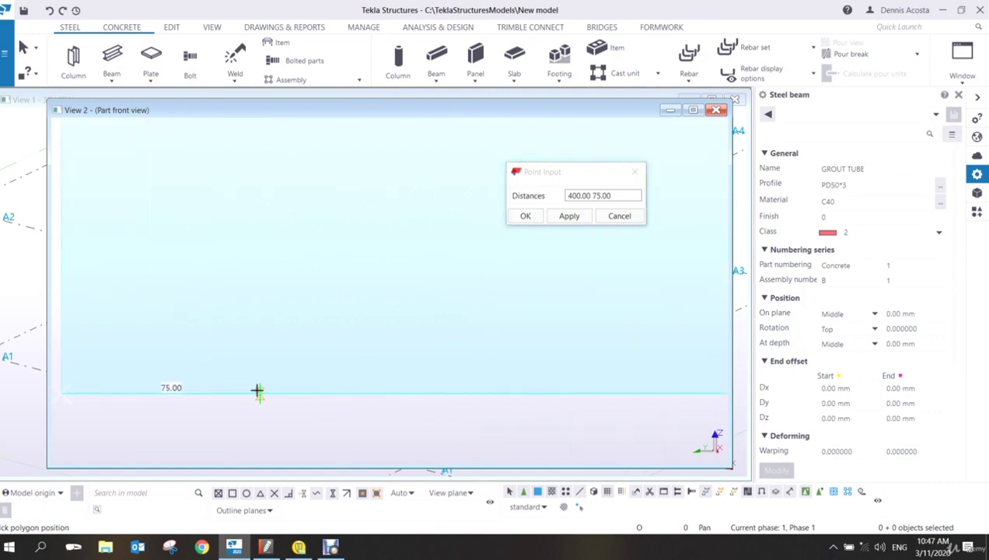
{"action": "scroll", "coordinate": [297, 392], "scroll_direction": "down", "scroll_amount": 2}
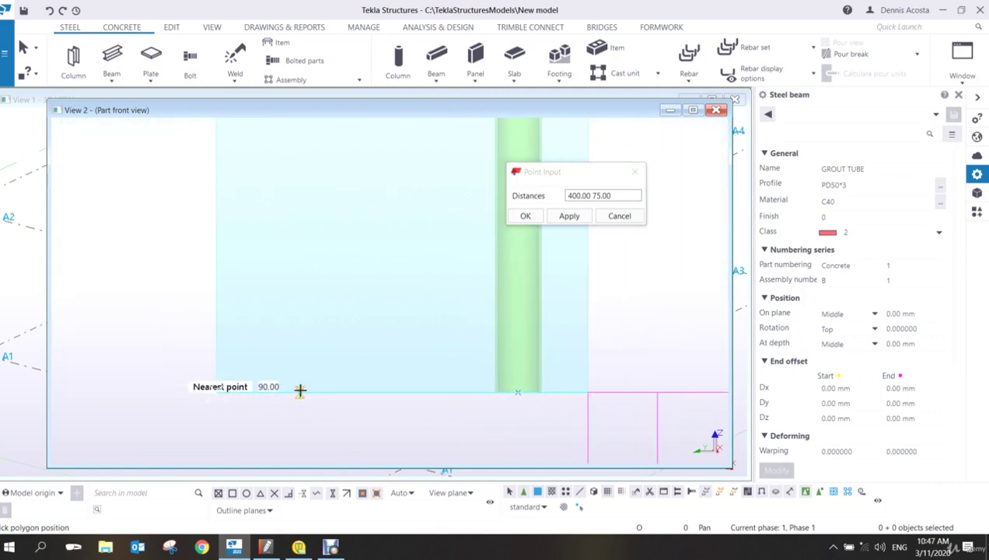
{"action": "scroll", "coordinate": [300, 391], "scroll_direction": "up", "scroll_amount": 1}
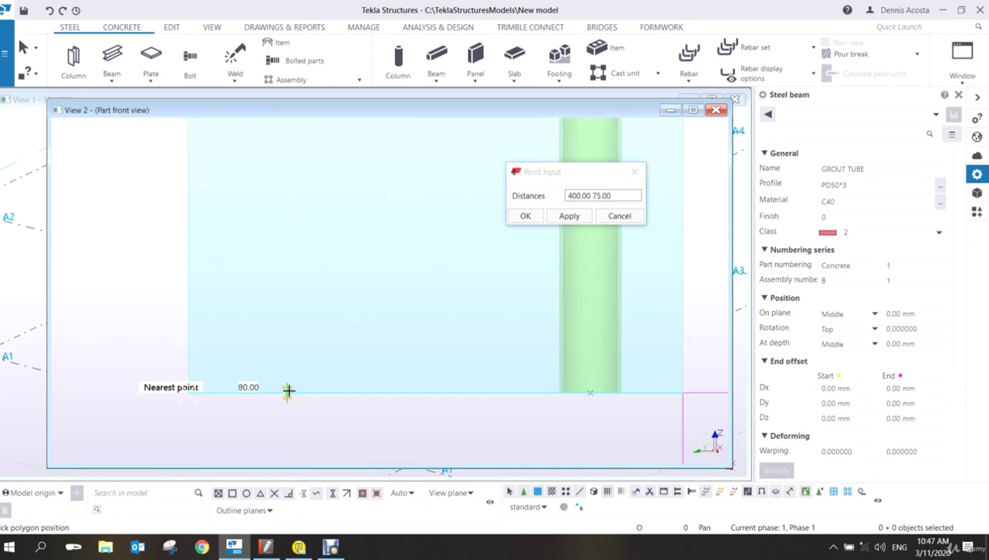
{"action": "scroll", "coordinate": [288, 391], "scroll_direction": "up", "scroll_amount": 2}
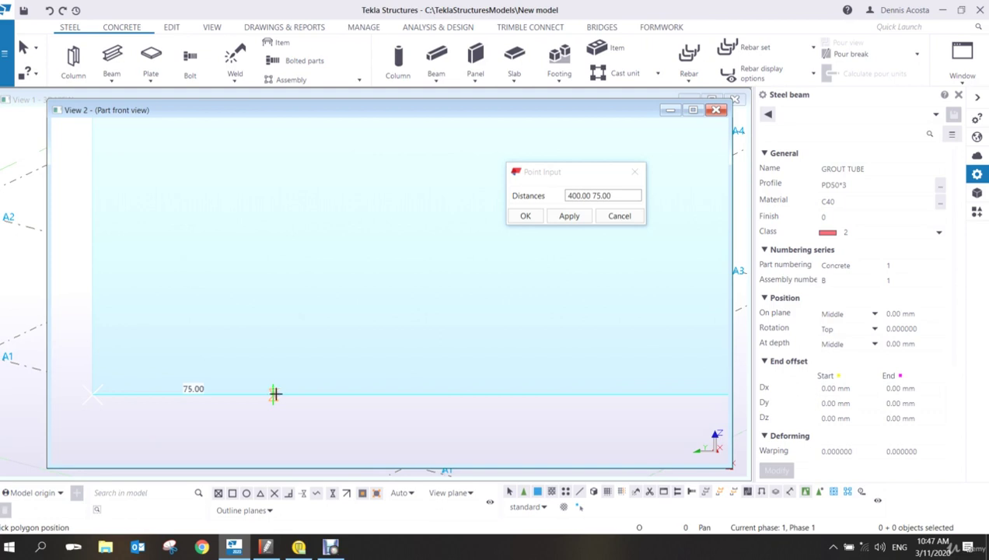
{"action": "left_click", "coordinate": [274, 393]}
- Complete the second grout tube with a bend point 400 mm above its start and an end point on the column's edge 75 mm higher
{"action": "scroll", "coordinate": [287, 379], "scroll_direction": "down", "scroll_amount": 2}
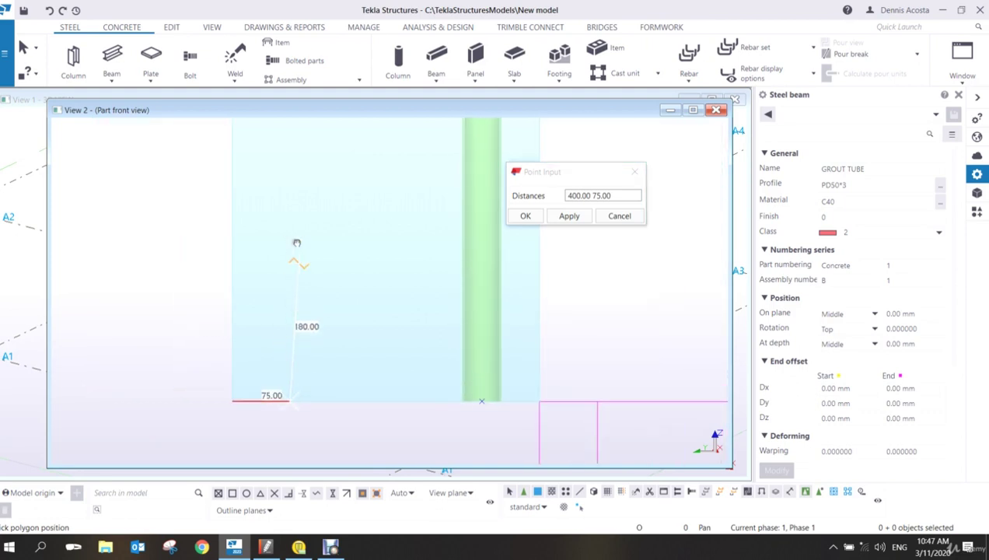
{"action": "scroll", "coordinate": [303, 272], "scroll_direction": "up", "scroll_amount": 2}
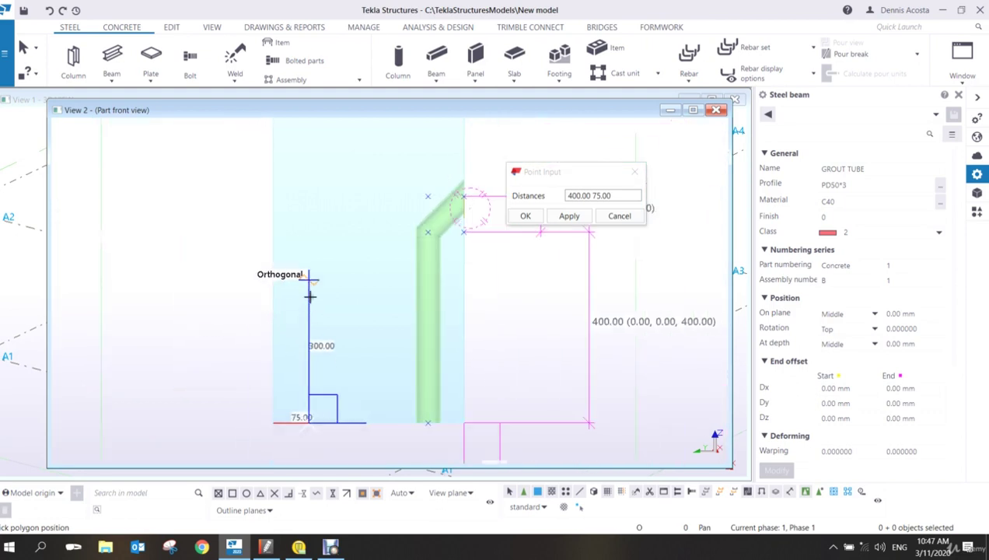
{"action": "left_click", "coordinate": [310, 240]}
{"action": "scroll", "coordinate": [283, 242], "scroll_direction": "up", "scroll_amount": 2}
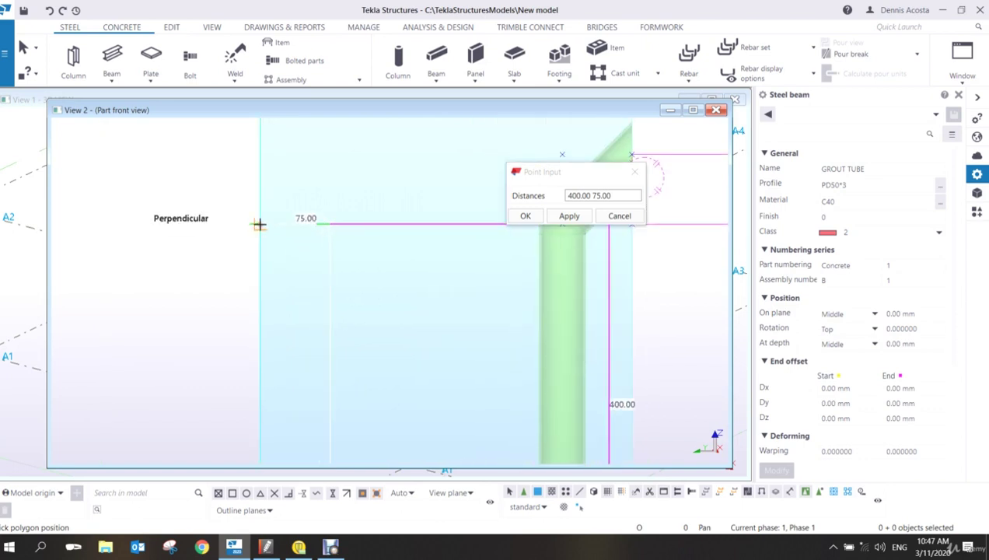
{"action": "scroll", "coordinate": [328, 160], "scroll_direction": "up", "scroll_amount": 2}
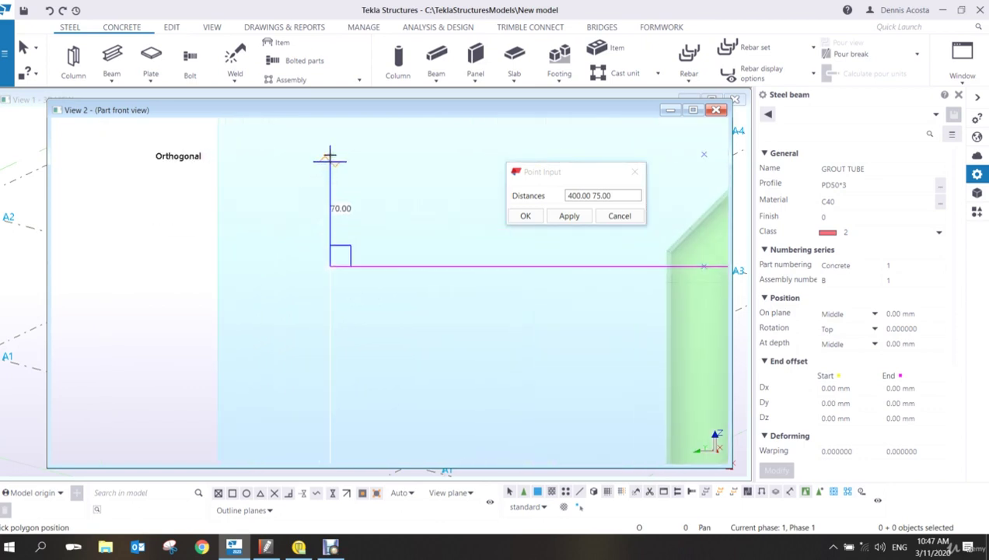
{"action": "scroll", "coordinate": [331, 191], "scroll_direction": "up", "scroll_amount": 2}
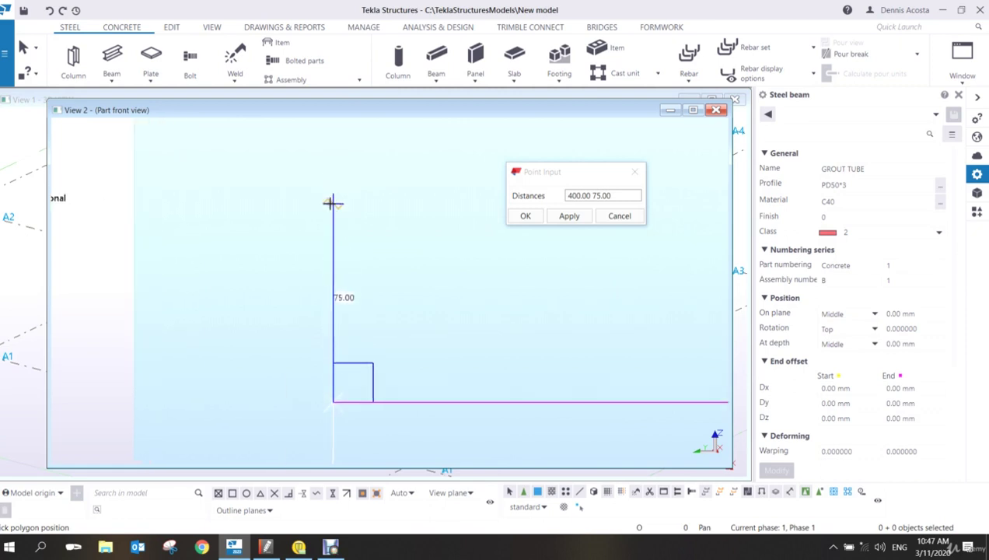
{"action": "left_click", "coordinate": [332, 202]}
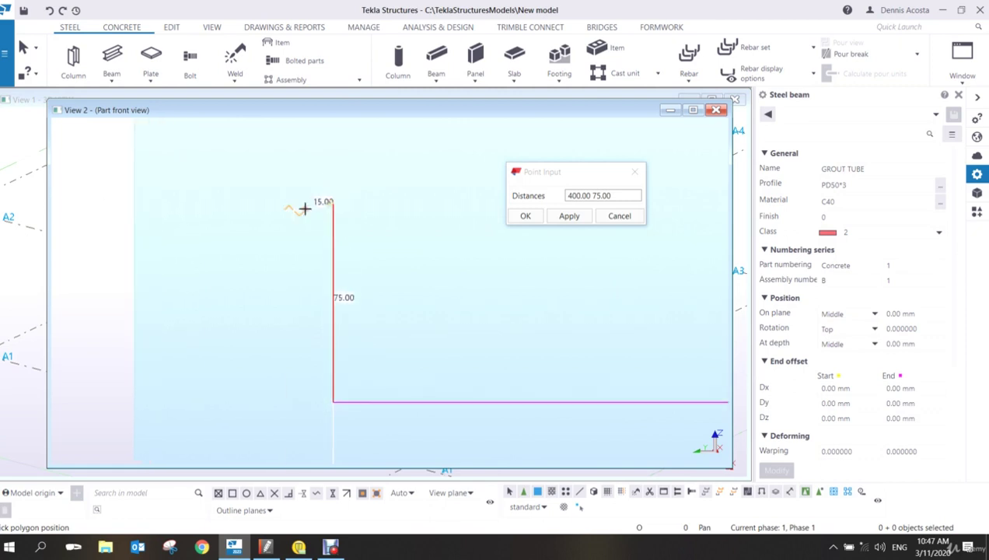
{"action": "left_click", "coordinate": [132, 203]}
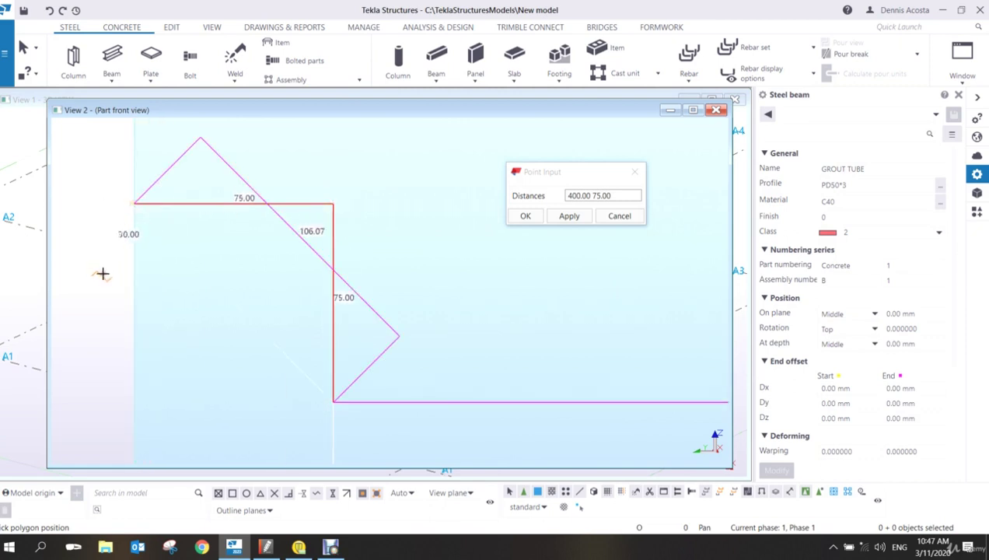
{"action": "scroll", "coordinate": [142, 302], "scroll_direction": "down", "scroll_amount": 5}
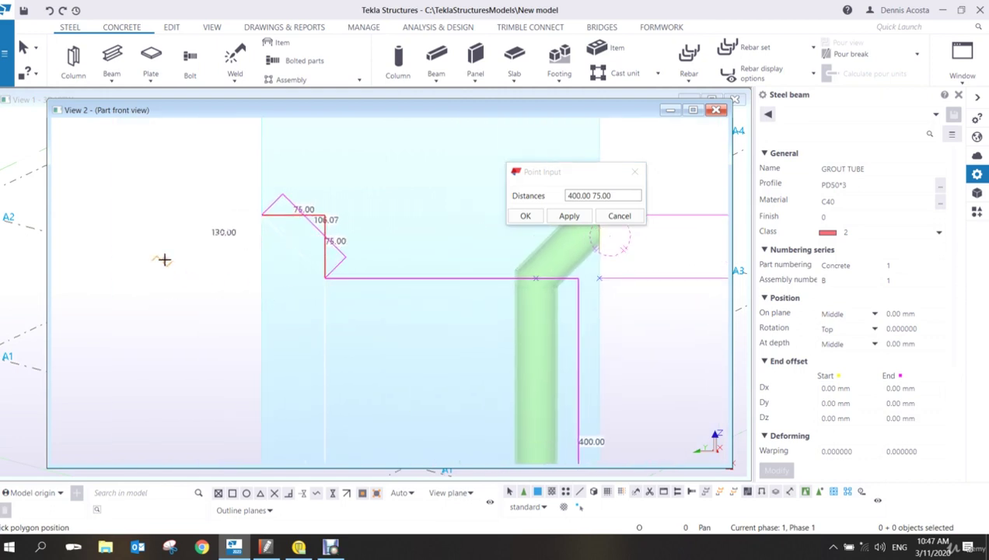
{"action": "middle_click", "coordinate": [163, 258]}
{"action": "right_click", "coordinate": [194, 233]}
{"action": "left_click", "coordinate": [210, 234]}
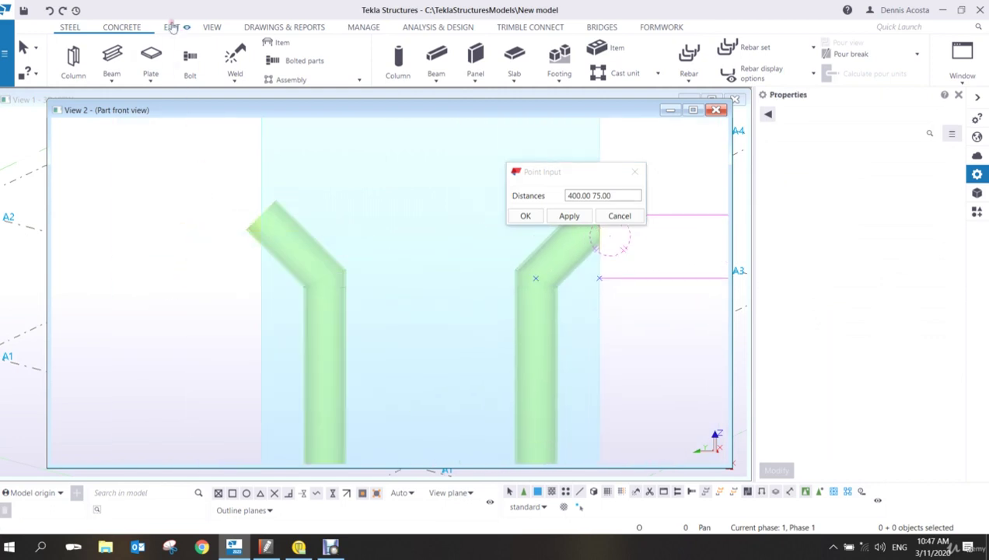
- Fit the new grout tube's upper end flush with the column's face
{"action": "left_click", "coordinate": [172, 27]}
{"action": "left_click", "coordinate": [203, 49]}
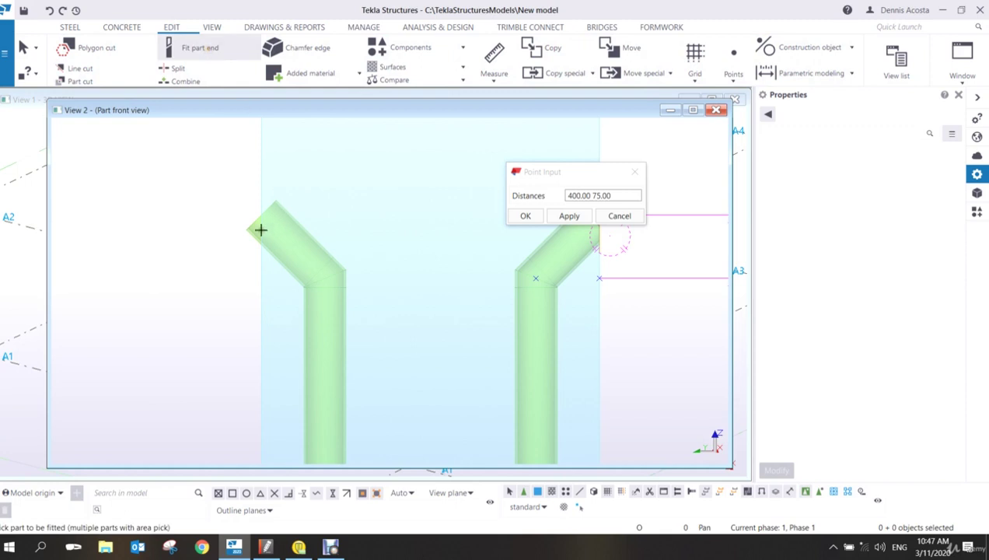
{"action": "left_click", "coordinate": [255, 223]}
{"action": "left_click", "coordinate": [259, 217]}
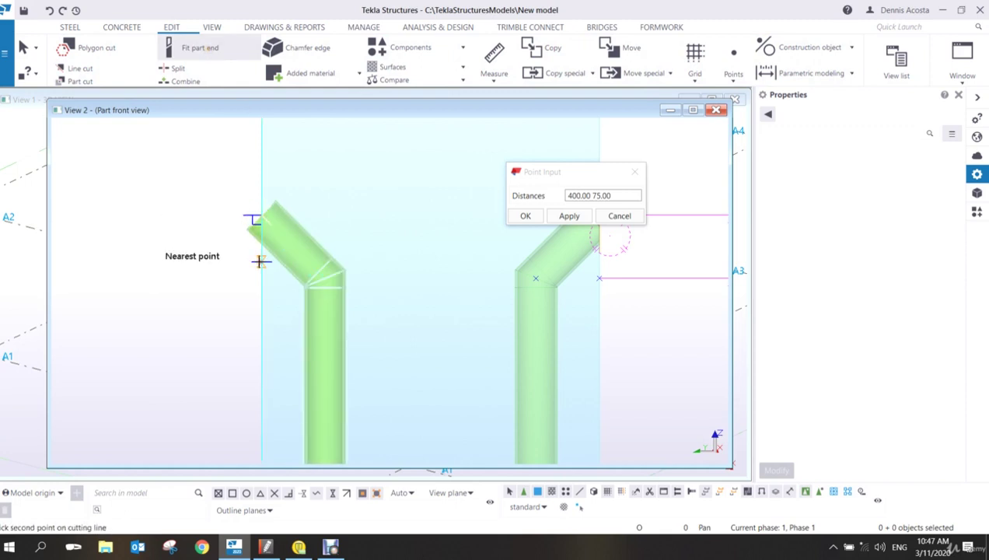
{"action": "left_click", "coordinate": [259, 262]}
{"action": "right_click", "coordinate": [204, 208]}
{"action": "left_click", "coordinate": [218, 213]}
{"action": "scroll", "coordinate": [336, 278], "scroll_direction": "down", "scroll_amount": 4}
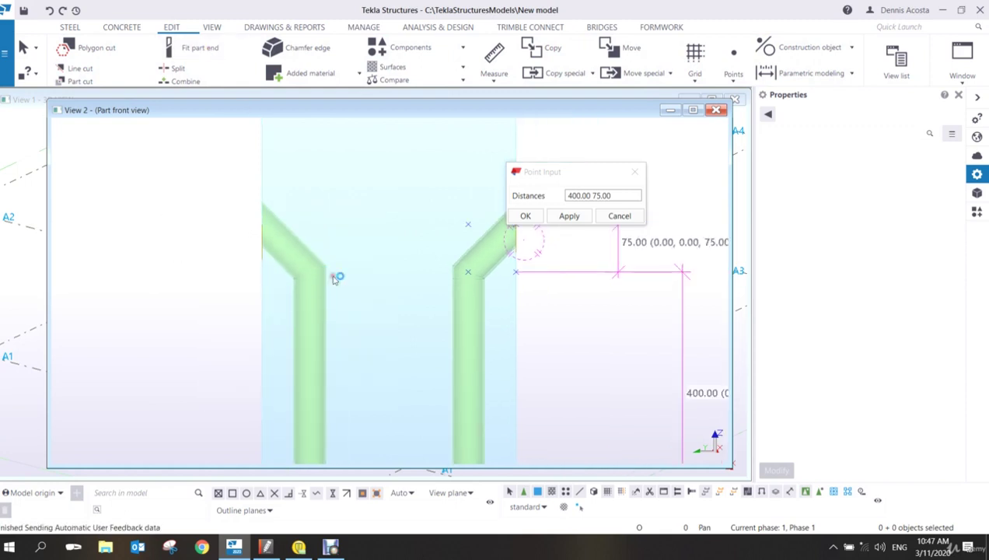
- Delete the second grout tube together with its end fitting, keeping the original tube
{"action": "left_click", "coordinate": [470, 166]}
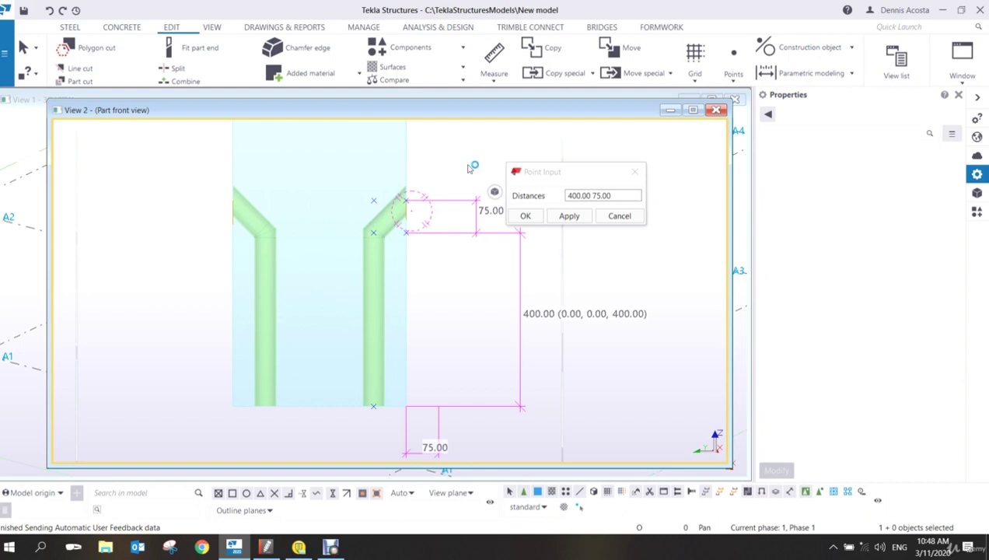
{"action": "right_click", "coordinate": [442, 147]}
{"action": "left_click", "coordinate": [460, 154]}
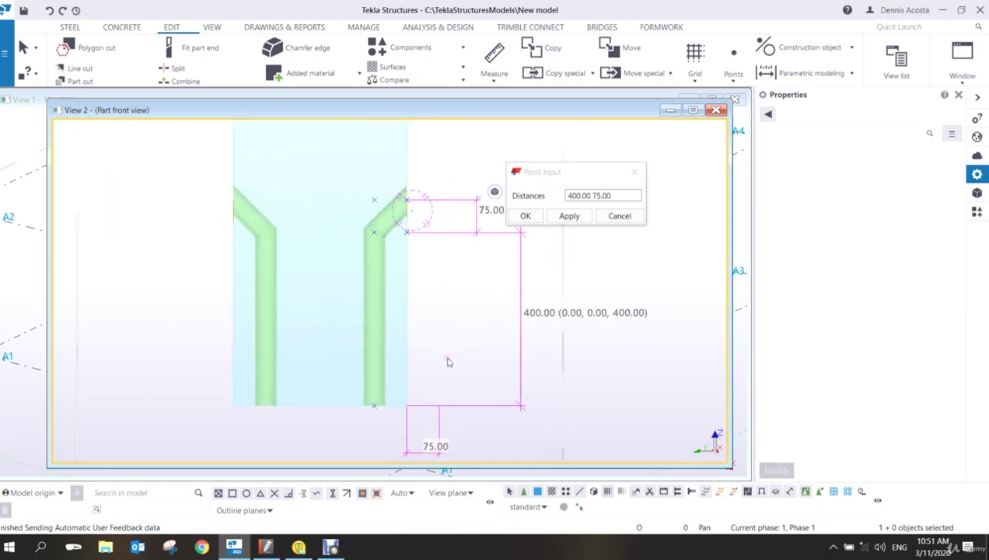
{"action": "scroll", "coordinate": [449, 330], "scroll_direction": "down", "scroll_amount": 2}
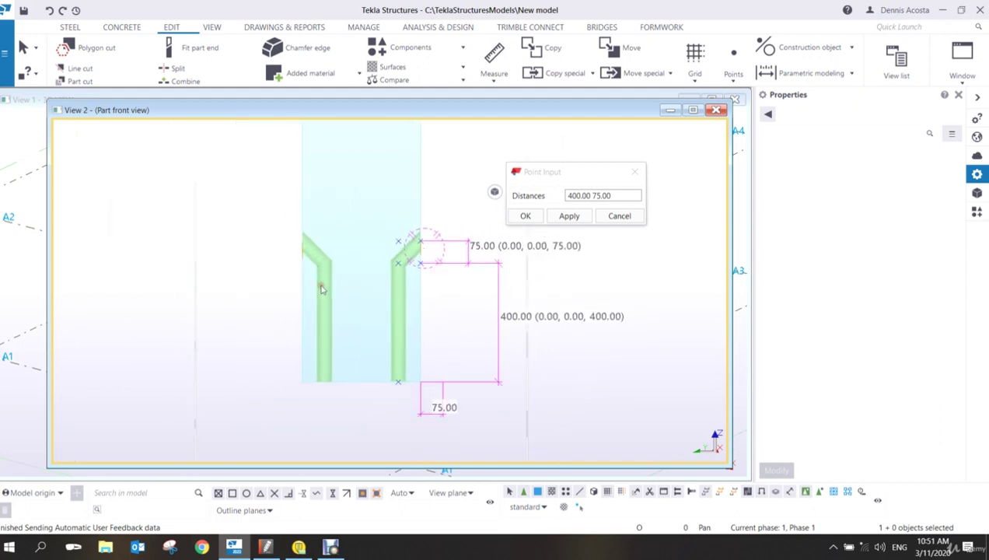
{"action": "left_click_drag", "start_coordinate": [236, 203], "coordinate": [362, 416]}
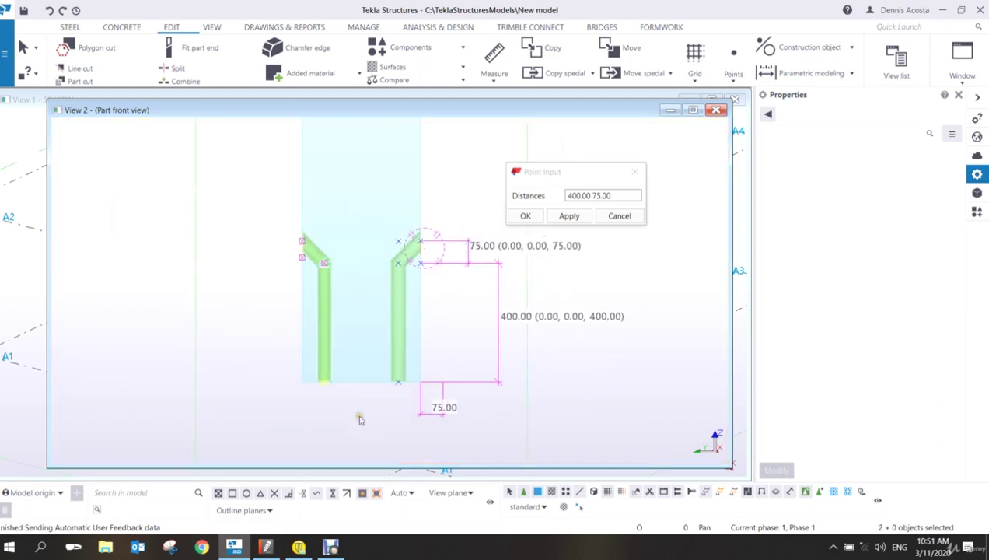
{"action": "key", "text": "Delete"}
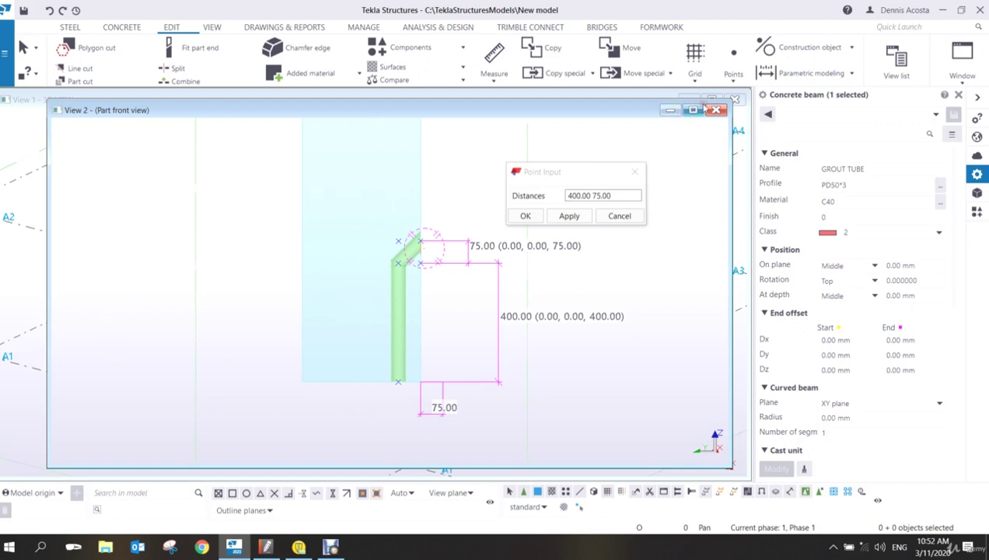
- Close the part front, perspective and end views, and reposition and enlarge the part top view
{"action": "left_click", "coordinate": [716, 112]}
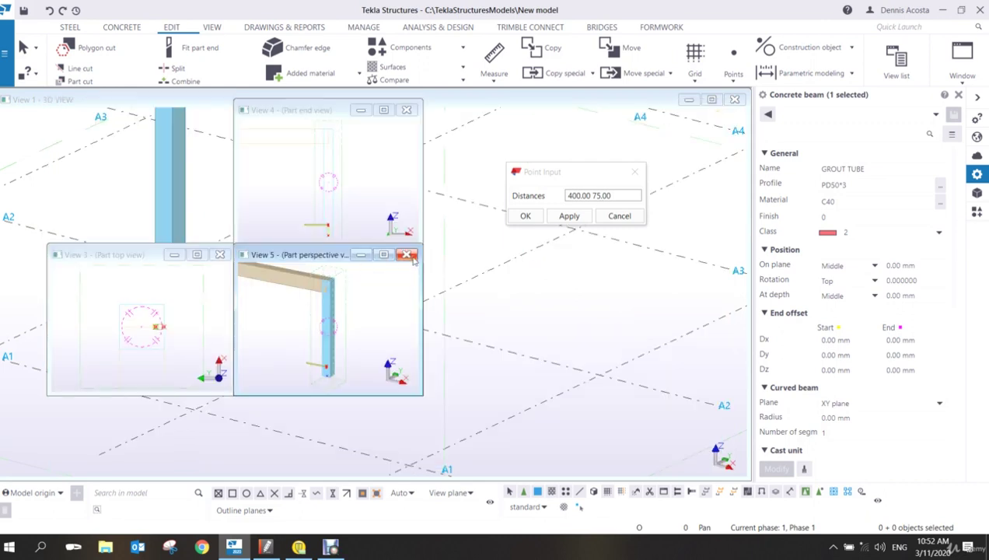
{"action": "left_click", "coordinate": [407, 255]}
{"action": "left_click", "coordinate": [406, 110]}
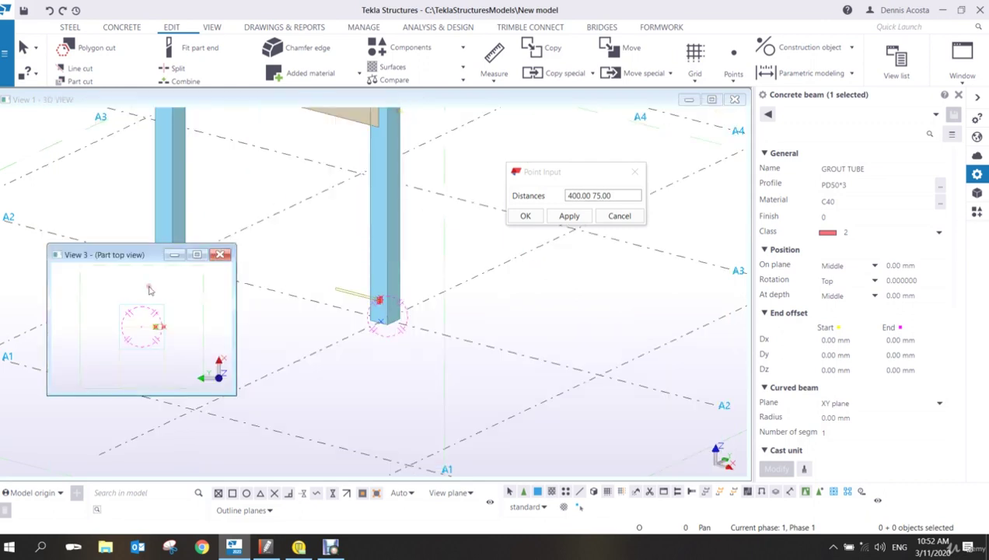
{"action": "left_click_drag", "start_coordinate": [124, 255], "coordinate": [163, 119]}
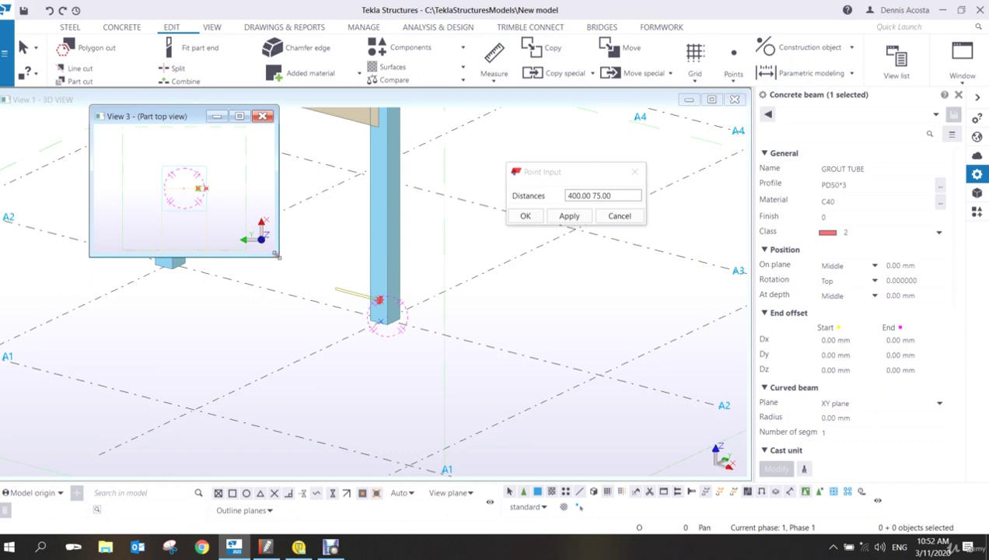
{"action": "left_click_drag", "start_coordinate": [277, 260], "coordinate": [665, 454]}
- Measure the distance along the column's face from the grout tube's end point to the column corner in the part top view
{"action": "scroll", "coordinate": [393, 305], "scroll_direction": "up", "scroll_amount": 2}
{"action": "middle_click_drag", "start_coordinate": [393, 304], "coordinate": [393, 345]}
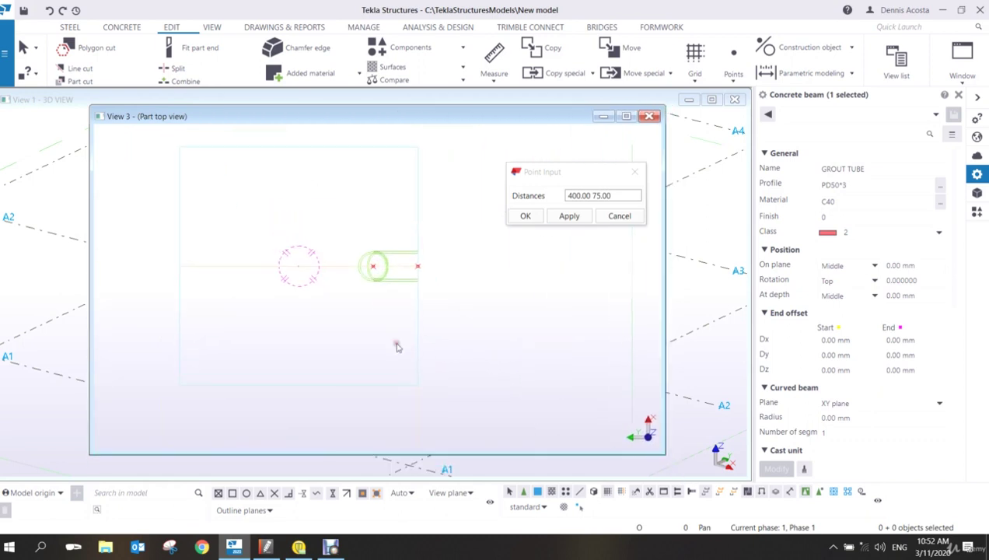
{"action": "mouse_move", "coordinate": [456, 300]}
{"action": "middle_mouse_down", "text": "ctrl"}
{"action": "mouse_move", "coordinate": [450, 284]}
{"action": "mouse_move", "coordinate": [395, 261]}
{"action": "middle_mouse_up", "text": "ctrl"}
{"action": "scroll", "coordinate": [402, 248], "scroll_direction": "up", "scroll_amount": 4}
{"action": "scroll", "coordinate": [399, 265], "scroll_direction": "down", "scroll_amount": 2}
{"action": "scroll", "coordinate": [404, 270], "scroll_direction": "up", "scroll_amount": 2}
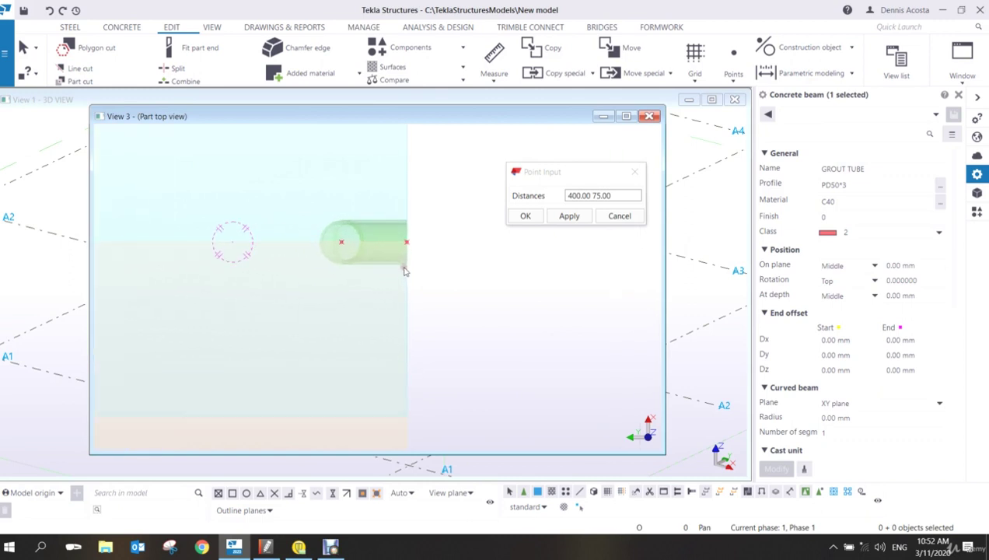
{"action": "scroll", "coordinate": [381, 324], "scroll_direction": "down", "scroll_amount": 1}
{"action": "scroll", "coordinate": [381, 325], "scroll_direction": "down", "scroll_amount": 1}
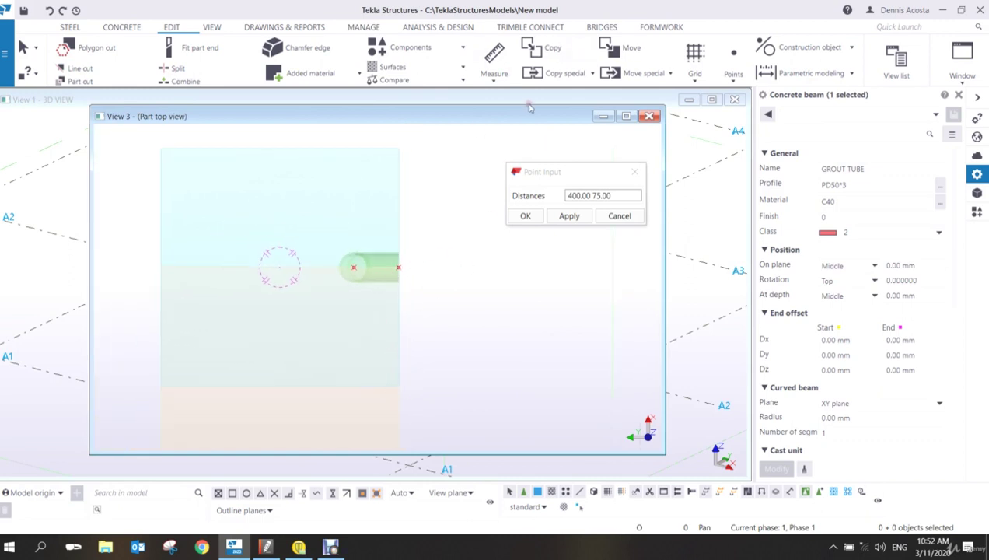
{"action": "left_click", "coordinate": [493, 56]}
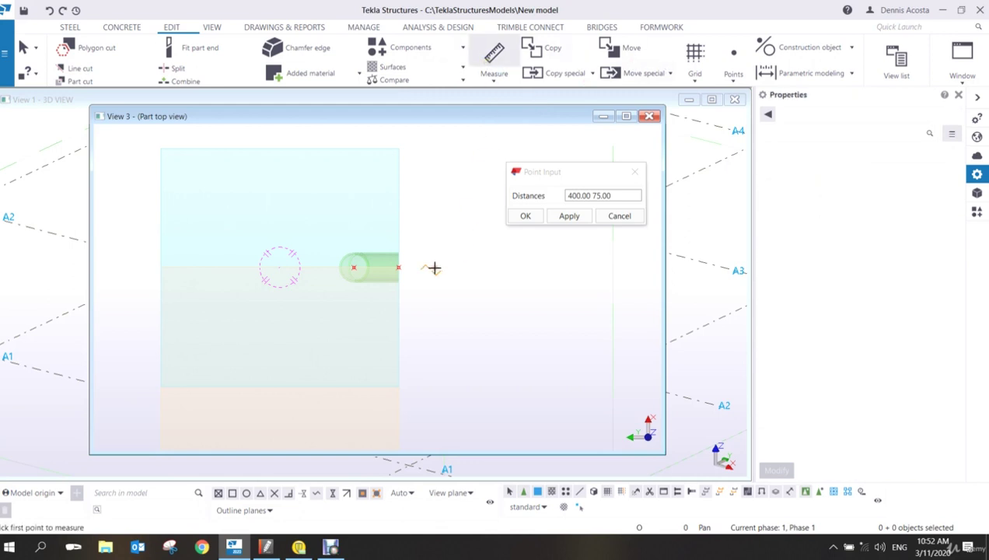
{"action": "left_click", "coordinate": [400, 267]}
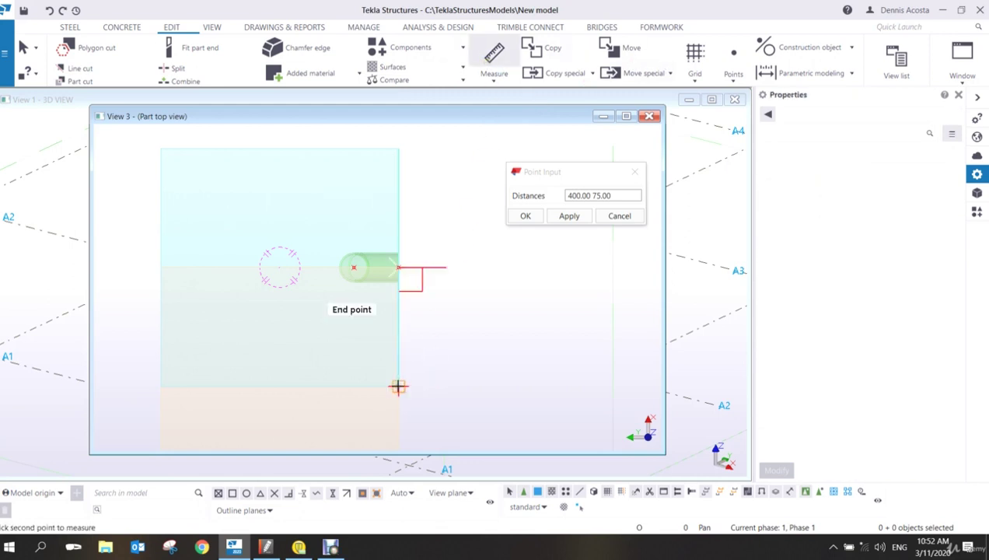
{"action": "left_click", "coordinate": [398, 383]}
{"action": "left_click", "coordinate": [455, 348]}
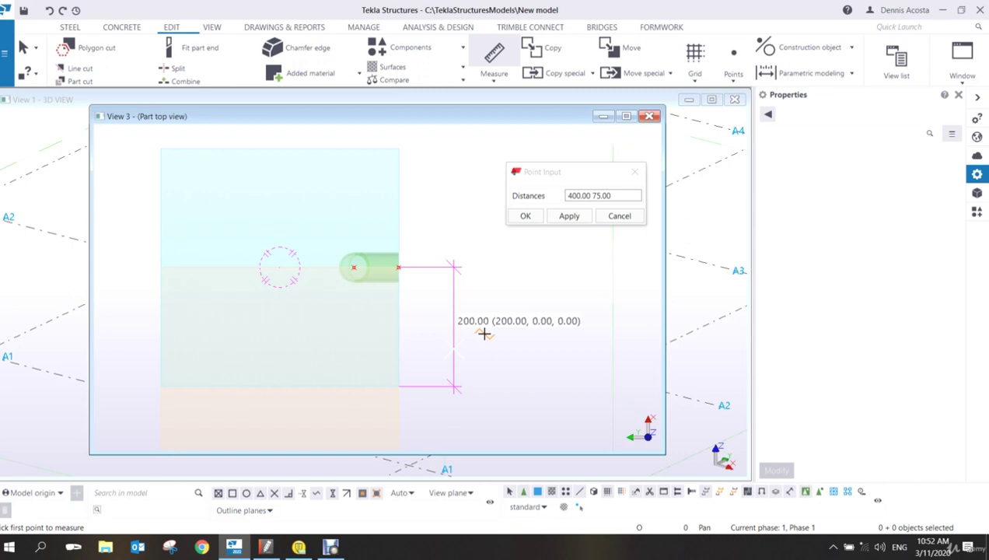
{"action": "right_click", "coordinate": [425, 225]}
{"action": "left_click", "coordinate": [435, 227]}
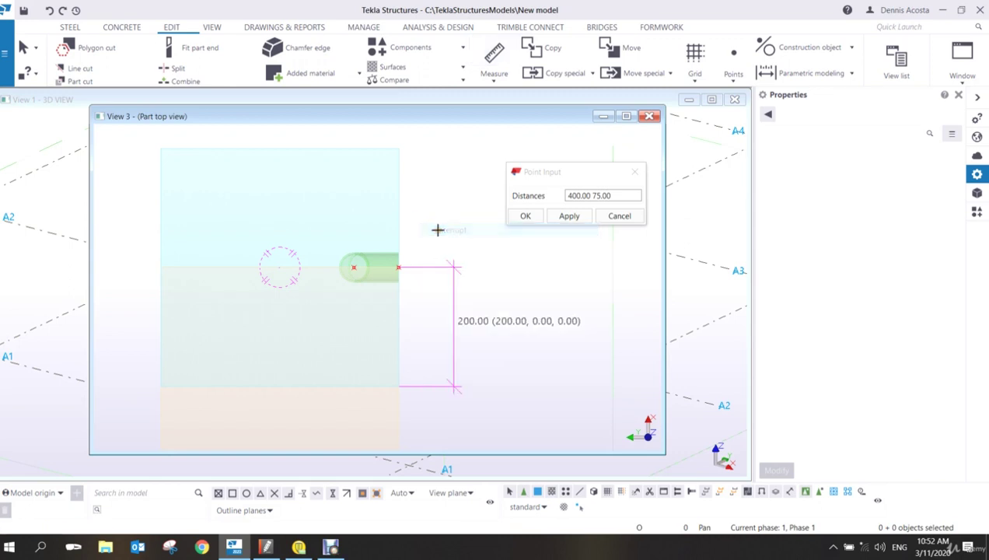
- Move the grout tube and its points 125 mm along the column's face toward the measured corner
{"action": "left_click_drag", "start_coordinate": [298, 237], "coordinate": [451, 334]}
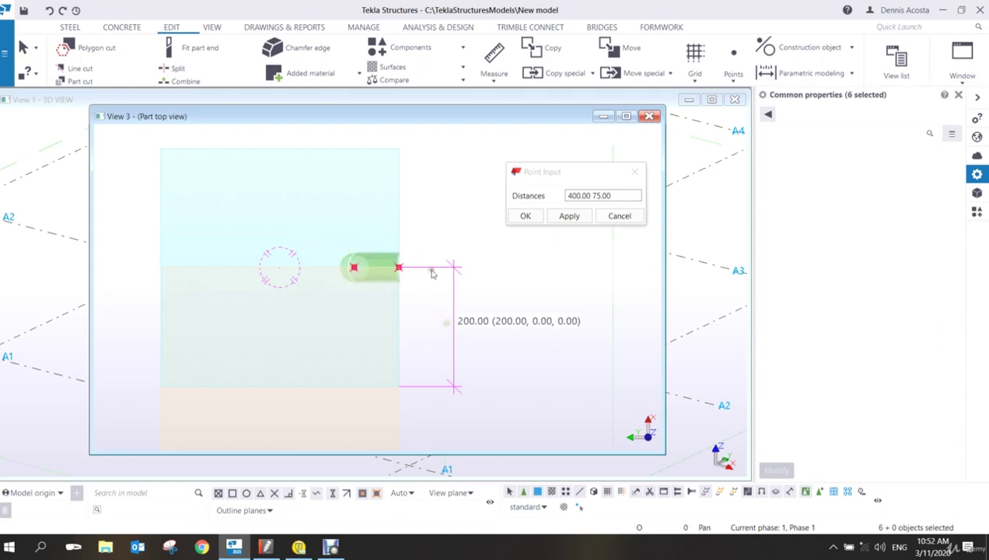
{"action": "right_click", "coordinate": [420, 228]}
{"action": "left_click", "coordinate": [434, 271]}
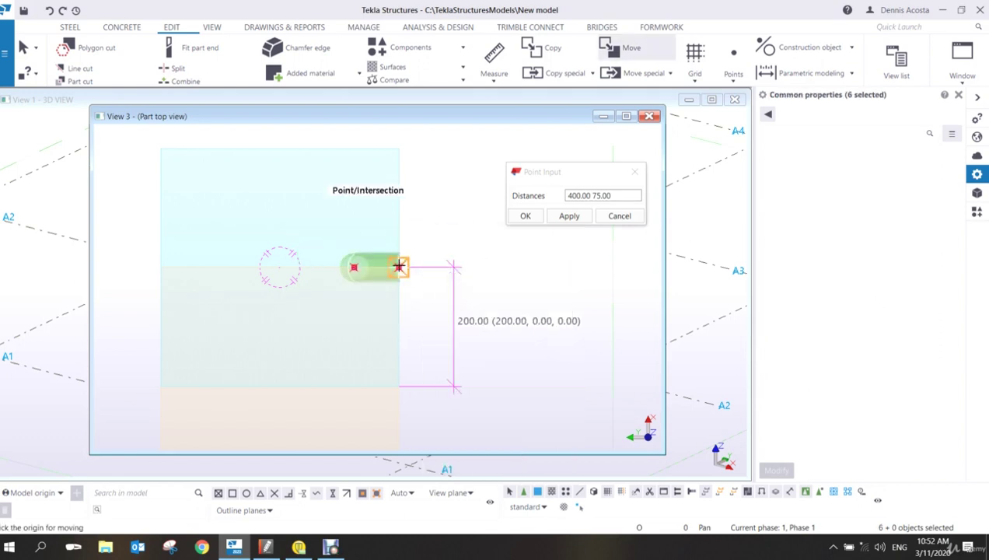
{"action": "left_click", "coordinate": [398, 267]}
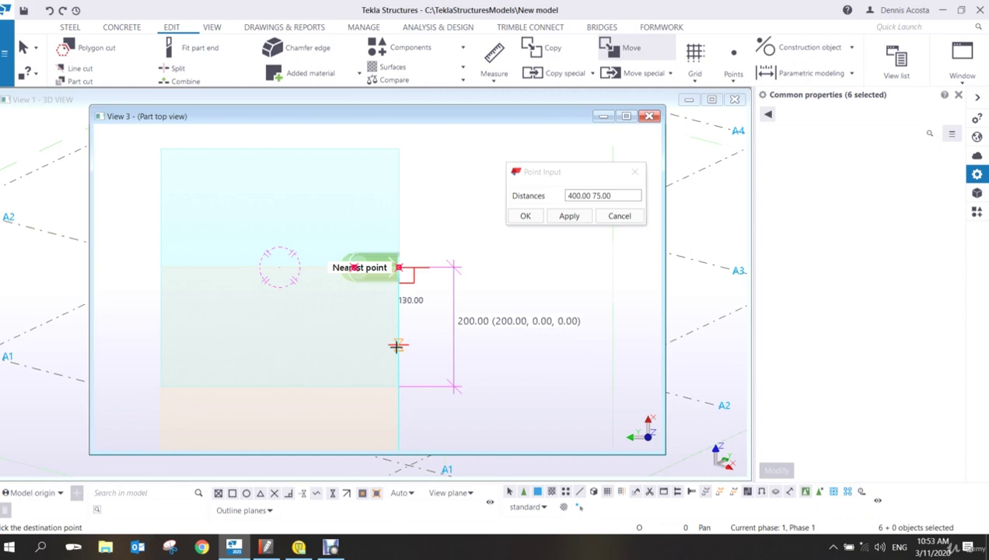
{"action": "type", "text": "125"}
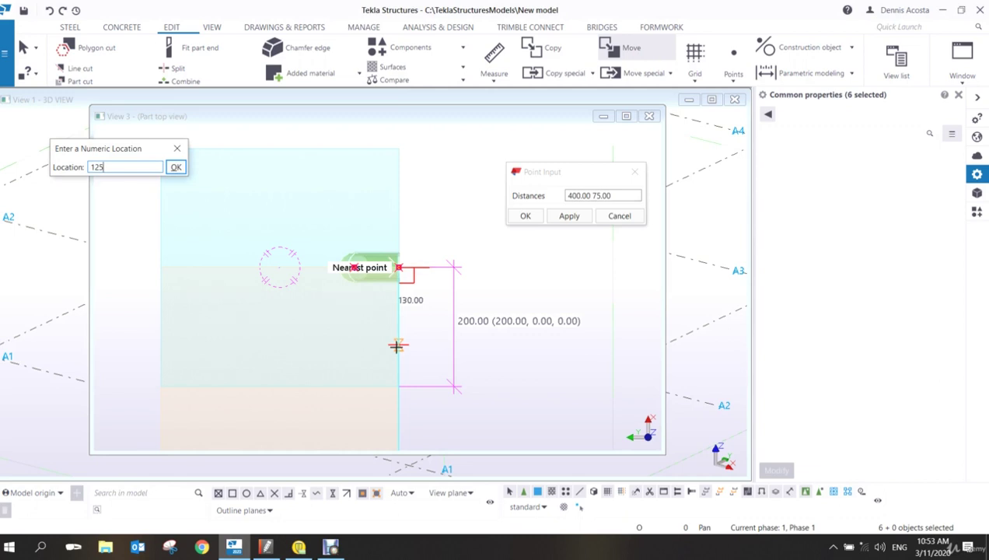
{"action": "key", "text": "Return"}
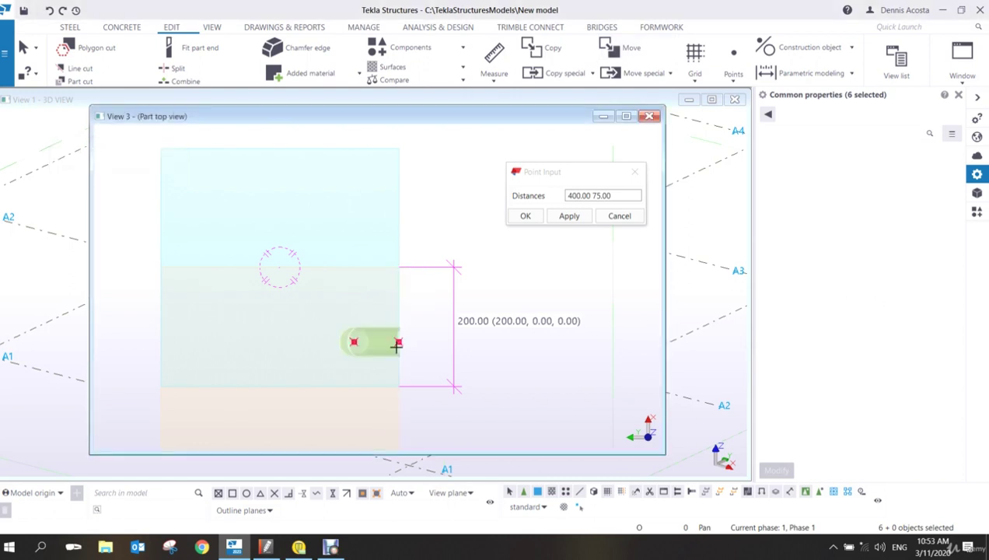
{"action": "right_click", "coordinate": [411, 290]}
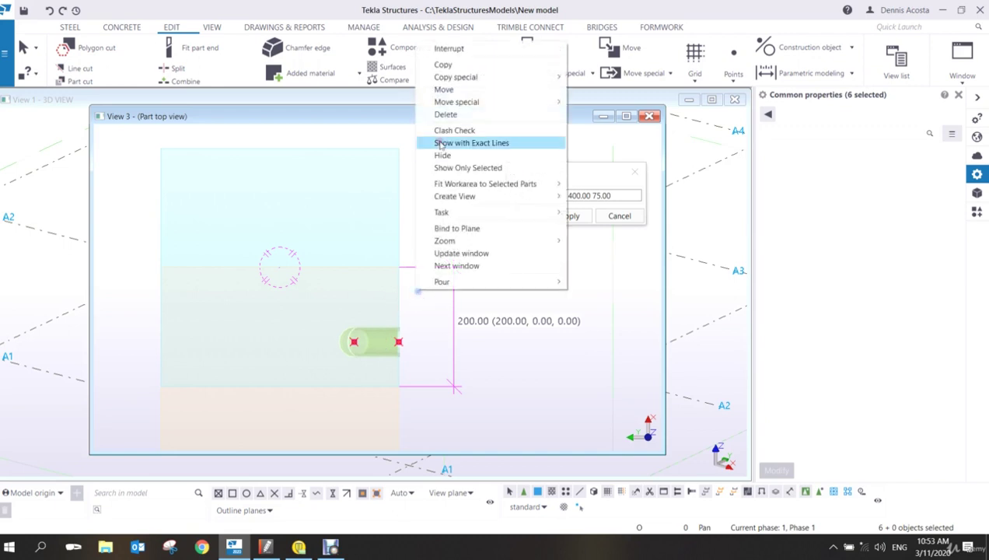
{"action": "left_click", "coordinate": [444, 64]}
{"action": "right_click", "coordinate": [447, 321]}
{"action": "left_click", "coordinate": [461, 330]}
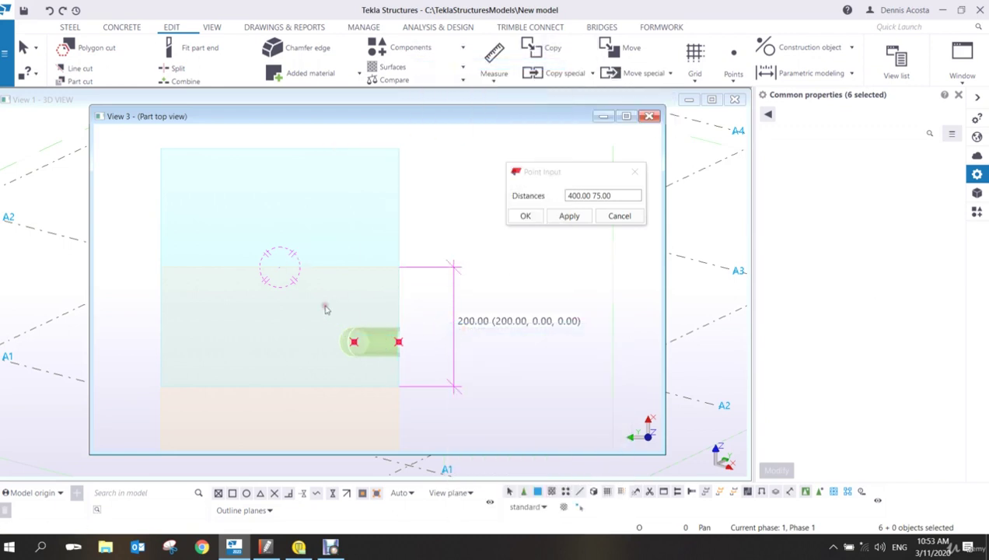
- Copy the grout tube and its points 250 mm along the column's face toward the opposite corner in the part top view
{"action": "left_click_drag", "start_coordinate": [324, 305], "coordinate": [418, 368]}
{"action": "right_click", "coordinate": [425, 345]}
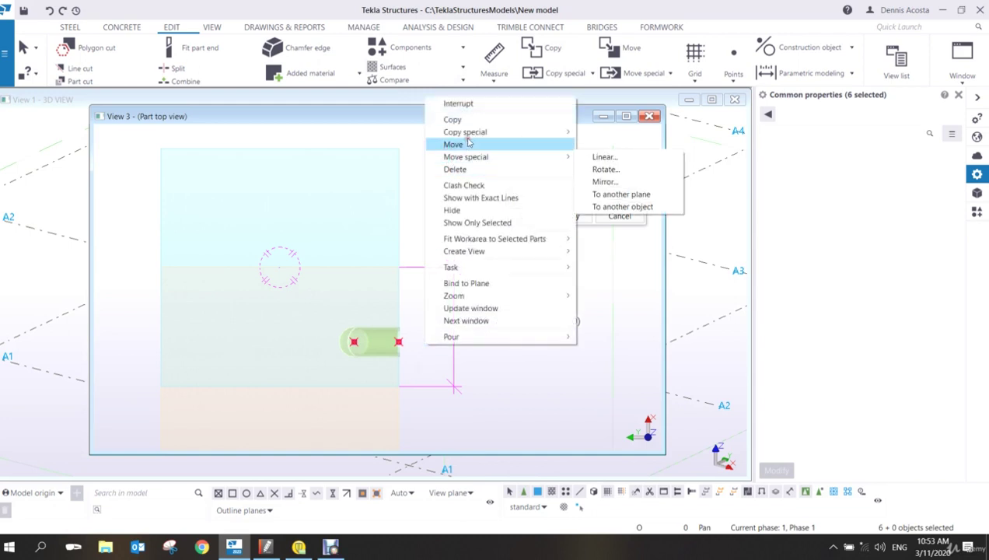
{"action": "mouse_move", "coordinate": [470, 132]}
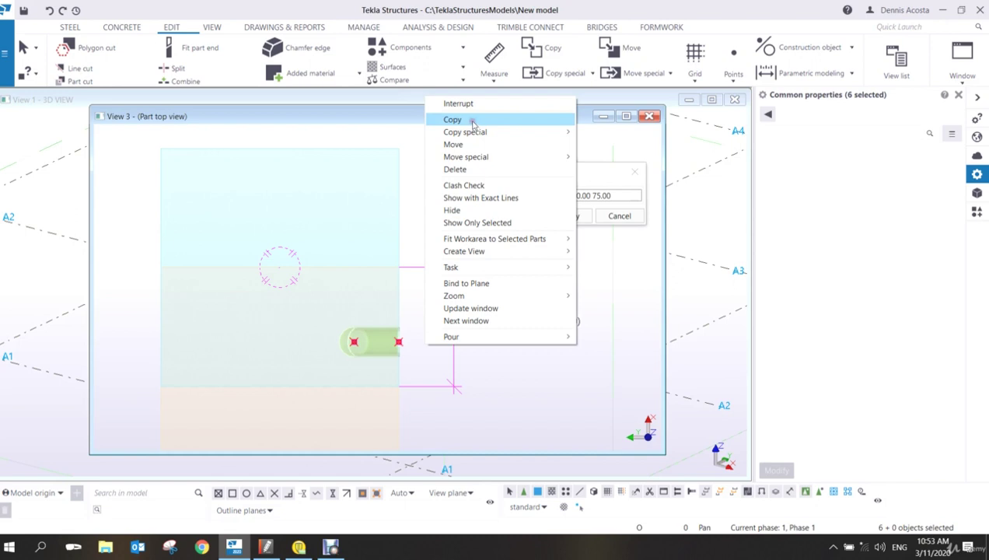
{"action": "left_click", "coordinate": [472, 122]}
{"action": "left_click", "coordinate": [400, 341]}
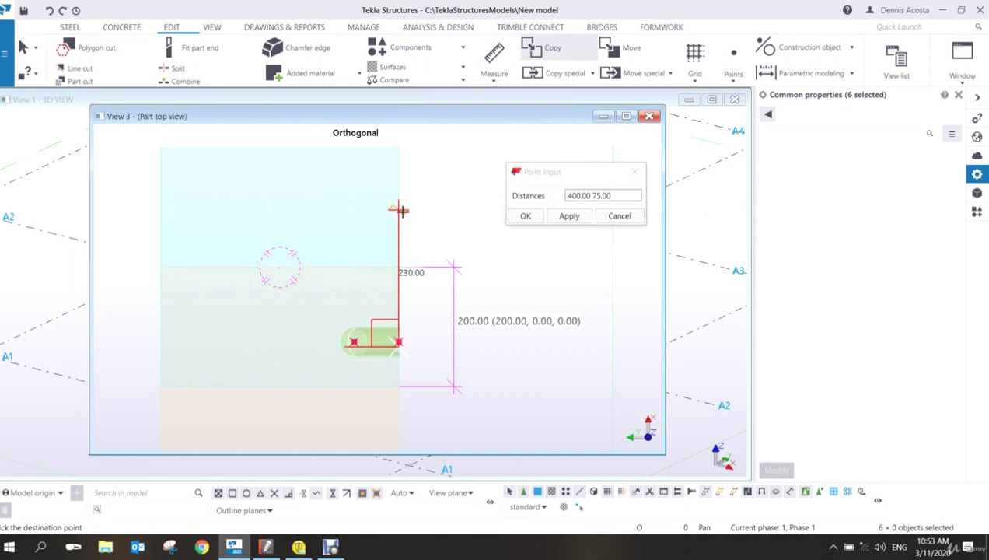
{"action": "type", "text": "250"}
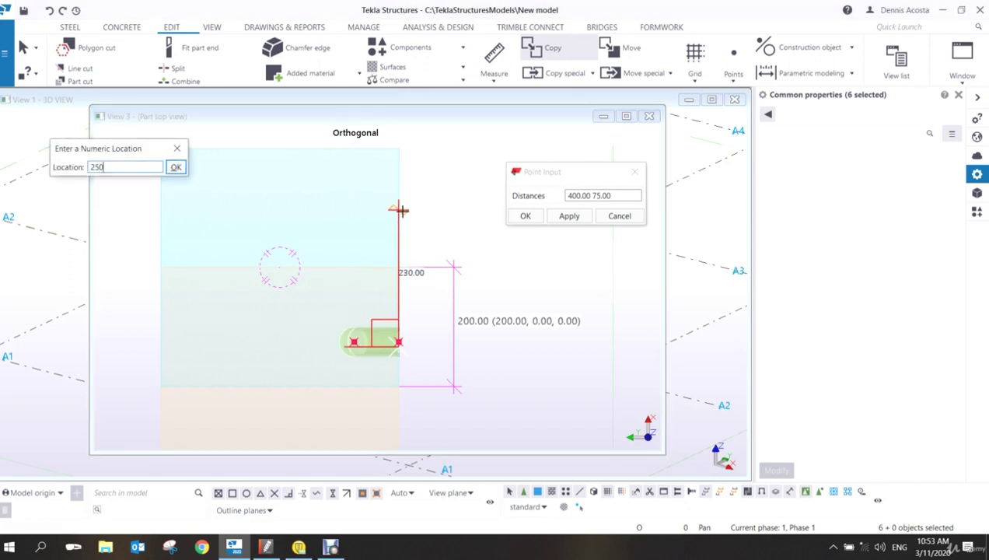
{"action": "key", "text": "Return"}
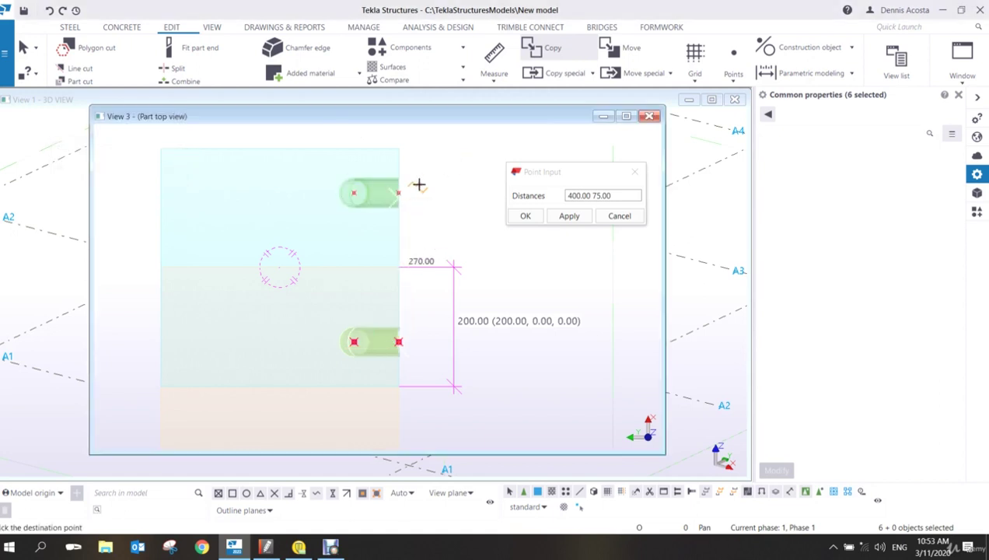
{"action": "right_click", "coordinate": [423, 183]}
{"action": "left_click", "coordinate": [465, 181]}
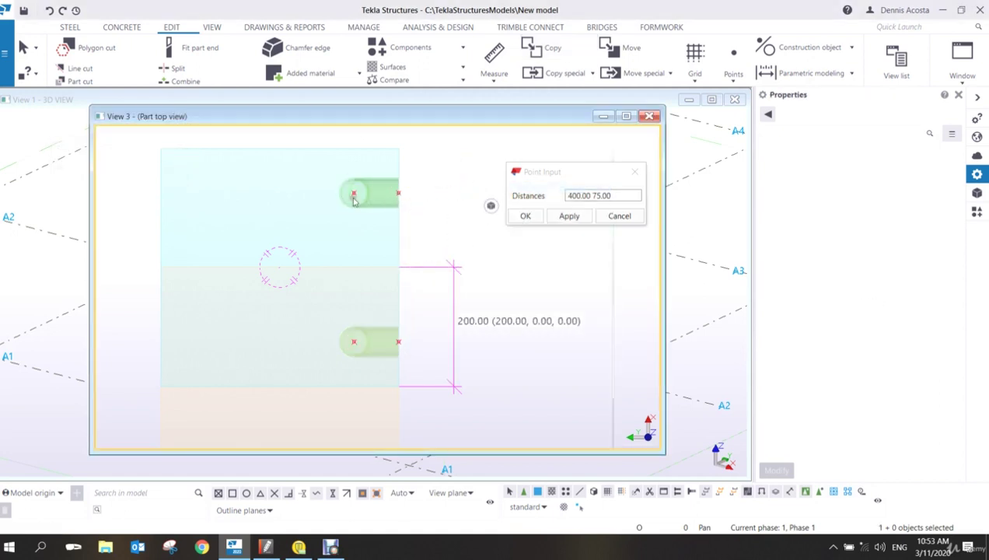
- Delete the construction points at the bent upper ends and the lower ends of both grout tubes
{"action": "left_click_drag", "start_coordinate": [327, 164], "coordinate": [327, 140]}
{"action": "scroll", "coordinate": [432, 210], "scroll_direction": "down", "scroll_amount": 2}
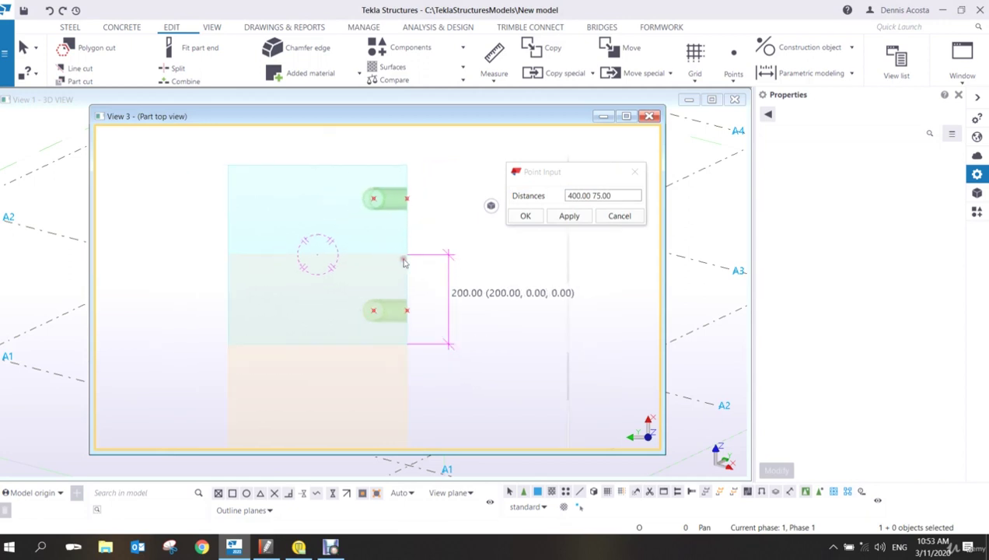
{"action": "middle_click_drag", "start_coordinate": [407, 261], "coordinate": [447, 282], "text": "ctrl"}
{"action": "scroll", "coordinate": [350, 277], "scroll_direction": "up", "scroll_amount": 2}
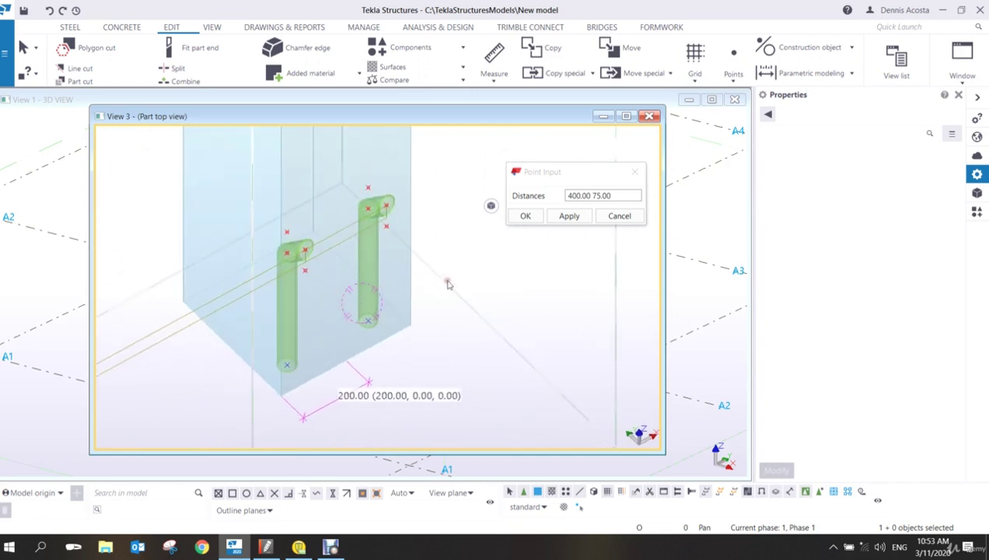
{"action": "scroll", "coordinate": [435, 282], "scroll_direction": "up", "scroll_amount": 3}
{"action": "scroll", "coordinate": [326, 233], "scroll_direction": "down", "scroll_amount": 2}
{"action": "left_click_drag", "start_coordinate": [212, 149], "coordinate": [414, 303]}
{"action": "scroll", "coordinate": [417, 284], "scroll_direction": "up", "scroll_amount": 2}
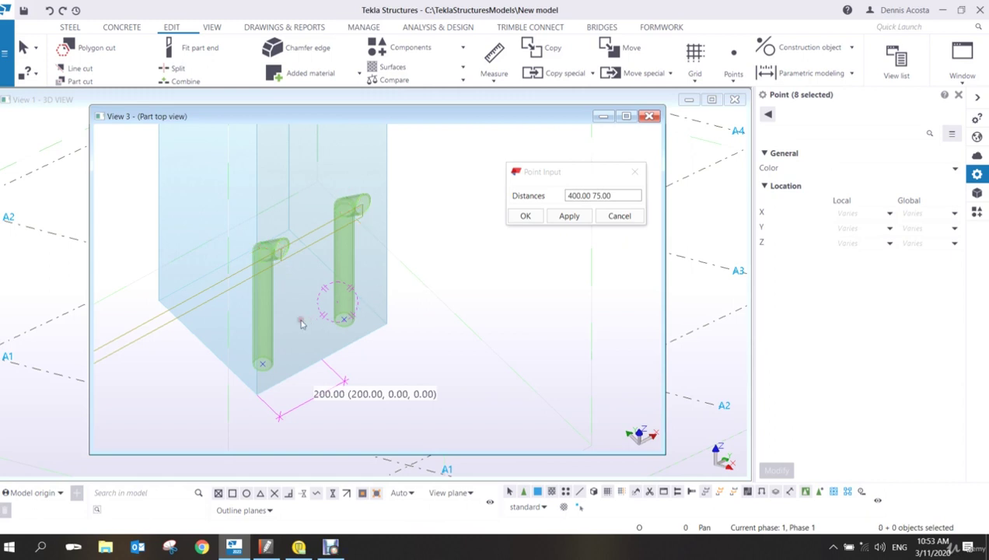
{"action": "left_click_drag", "start_coordinate": [224, 296], "coordinate": [479, 456]}
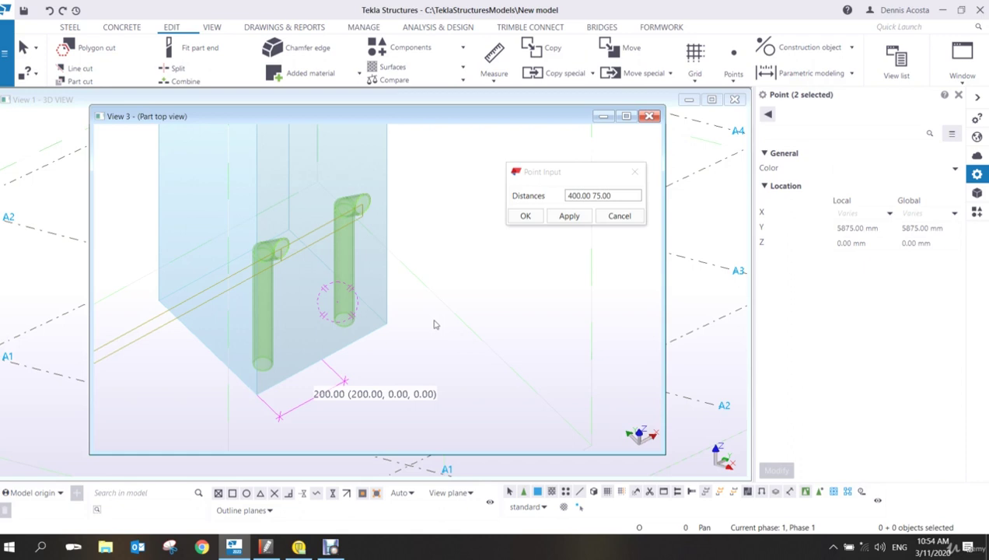
- Inquire the column's cast unit, examine its parts list and total concrete volume, and close the report
{"action": "middle_click_drag", "start_coordinate": [434, 324], "coordinate": [400, 180], "text": "ctrl"}
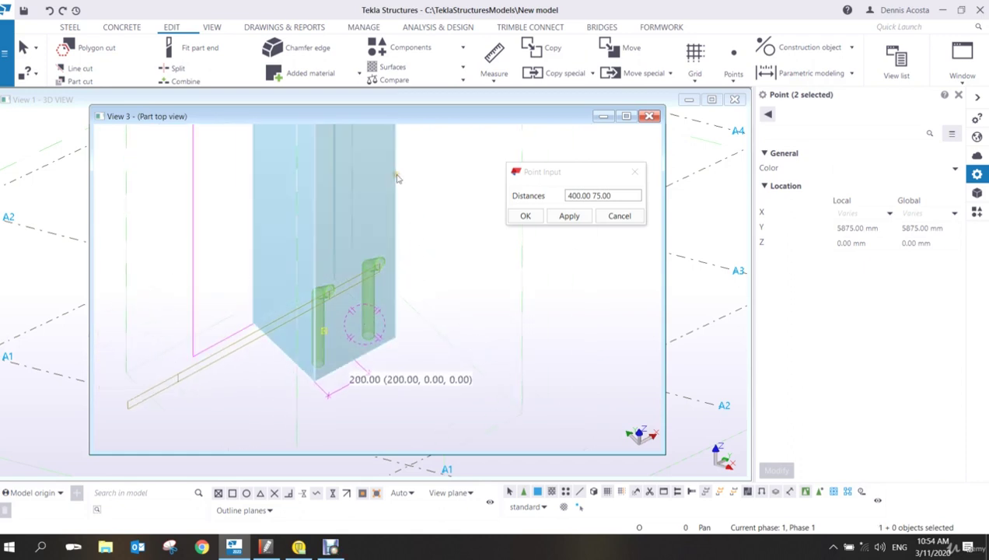
{"action": "left_click", "coordinate": [397, 179]}
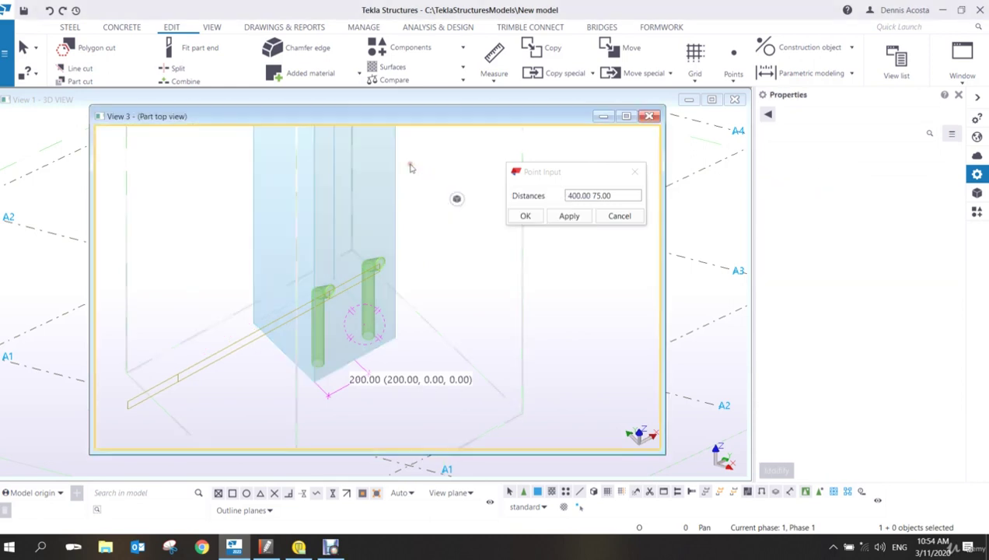
{"action": "middle_click_drag", "start_coordinate": [397, 167], "coordinate": [388, 188]}
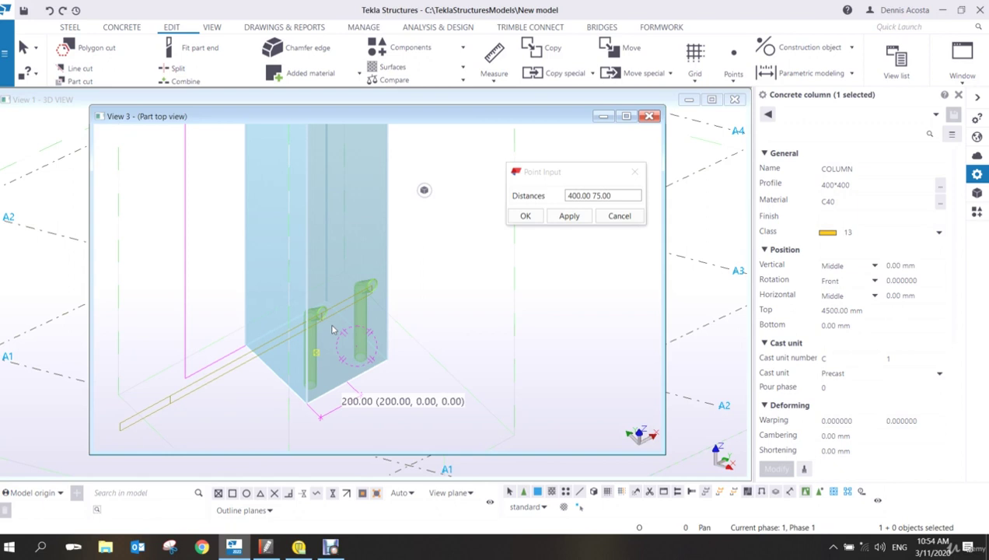
{"action": "right_click", "coordinate": [306, 174]}
{"action": "mouse_move", "coordinate": [363, 224]}
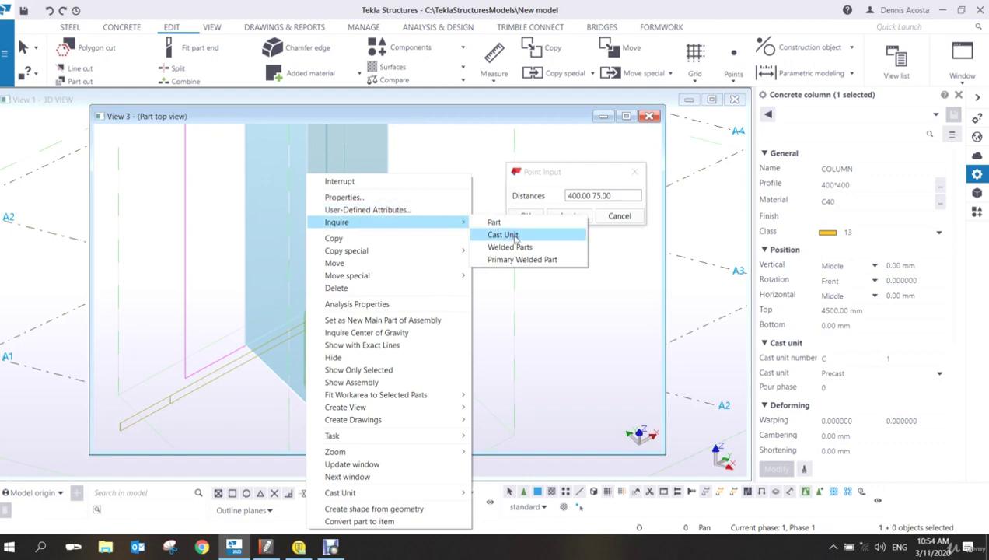
{"action": "left_click", "coordinate": [515, 236]}
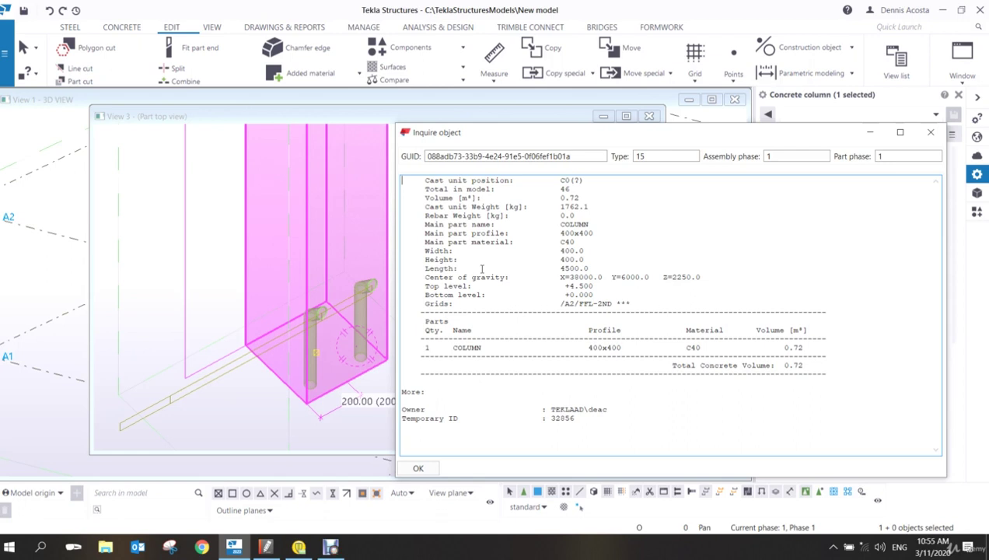
{"action": "left_click_drag", "start_coordinate": [419, 348], "coordinate": [797, 365]}
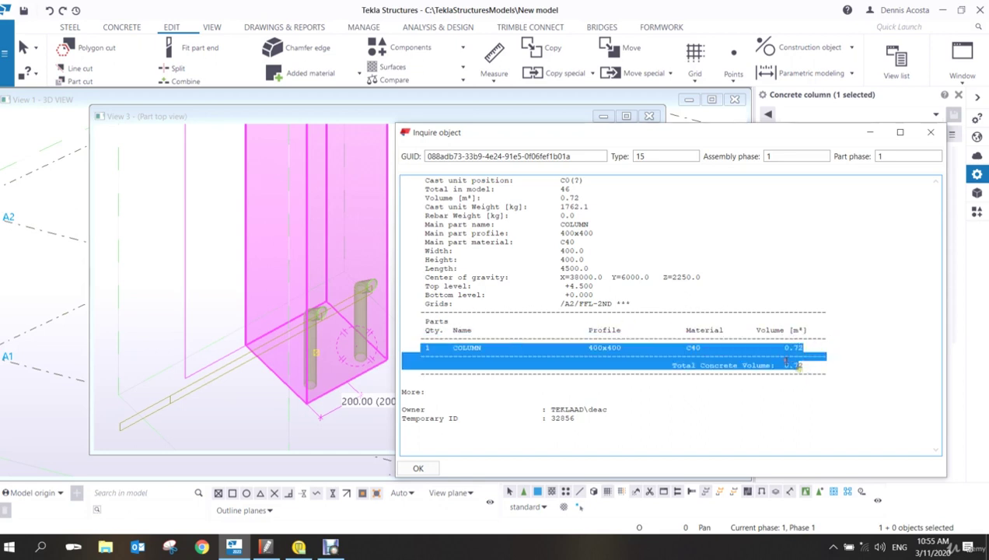
{"action": "left_click_drag", "start_coordinate": [647, 132], "coordinate": [687, 126]}
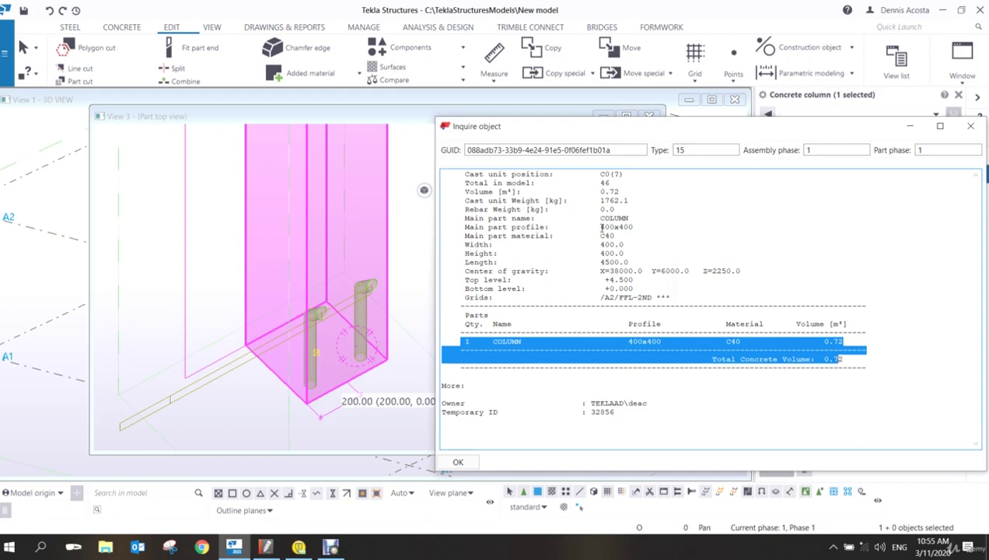
{"action": "left_click", "coordinate": [970, 125]}
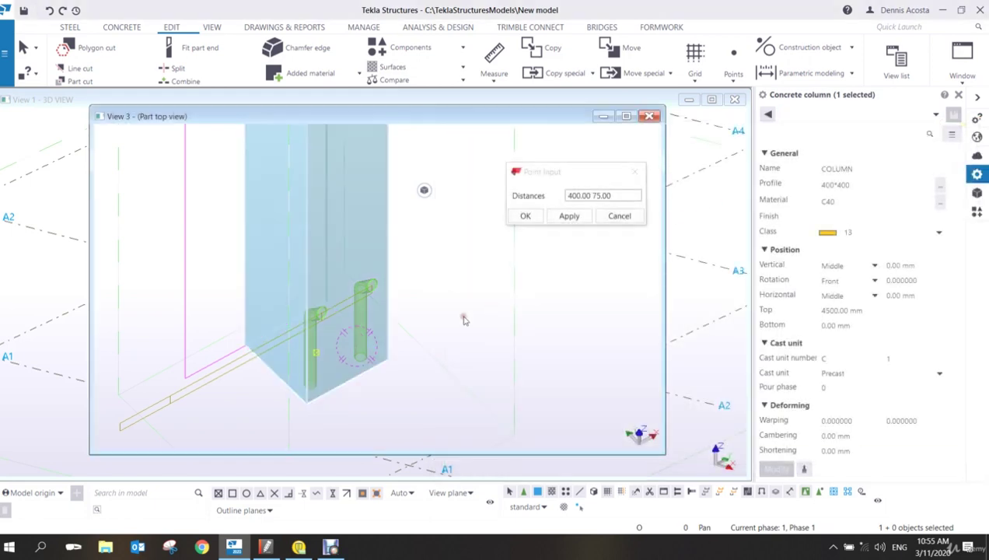
{"action": "left_click", "coordinate": [463, 320]}
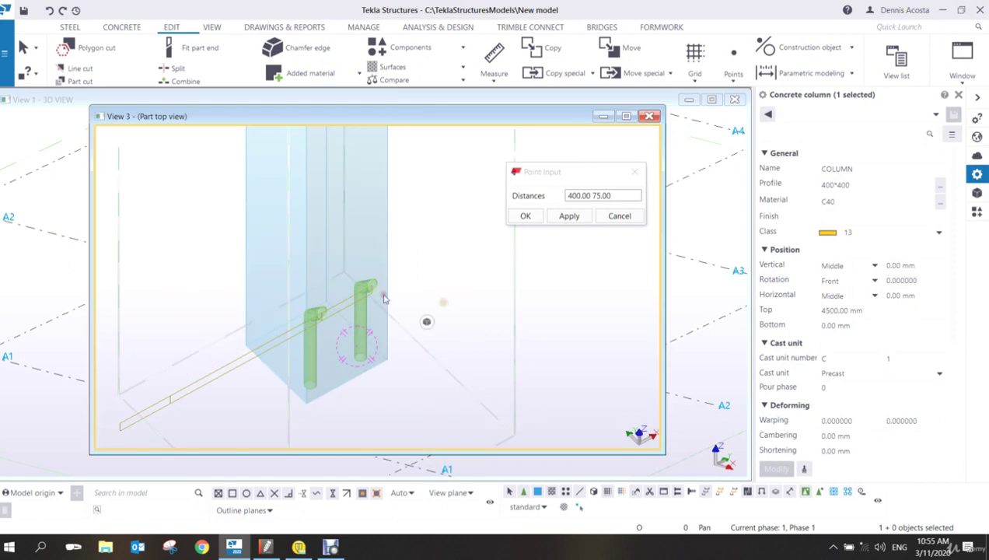
{"action": "right_click", "coordinate": [317, 359]}
{"action": "left_click", "coordinate": [441, 156]}
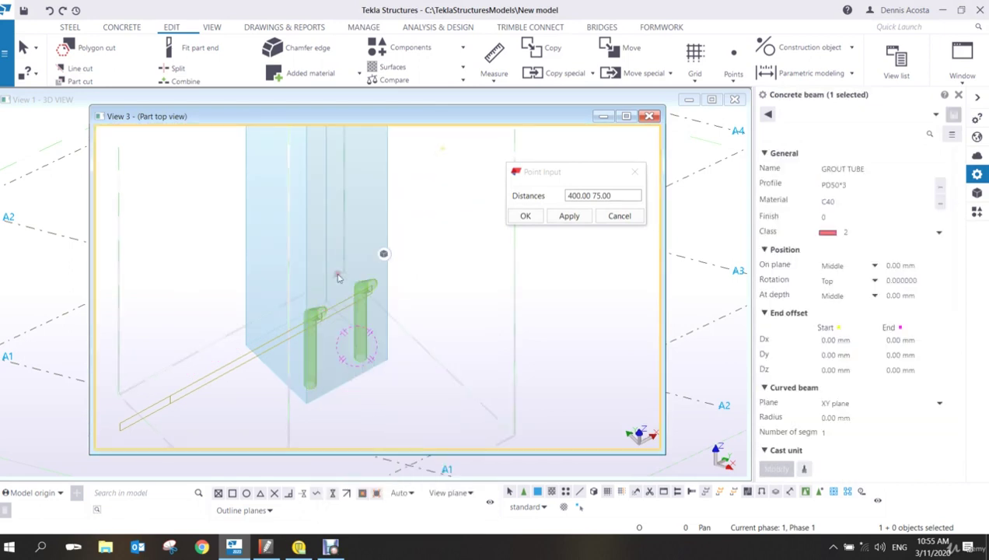
{"action": "left_click", "coordinate": [318, 350]}
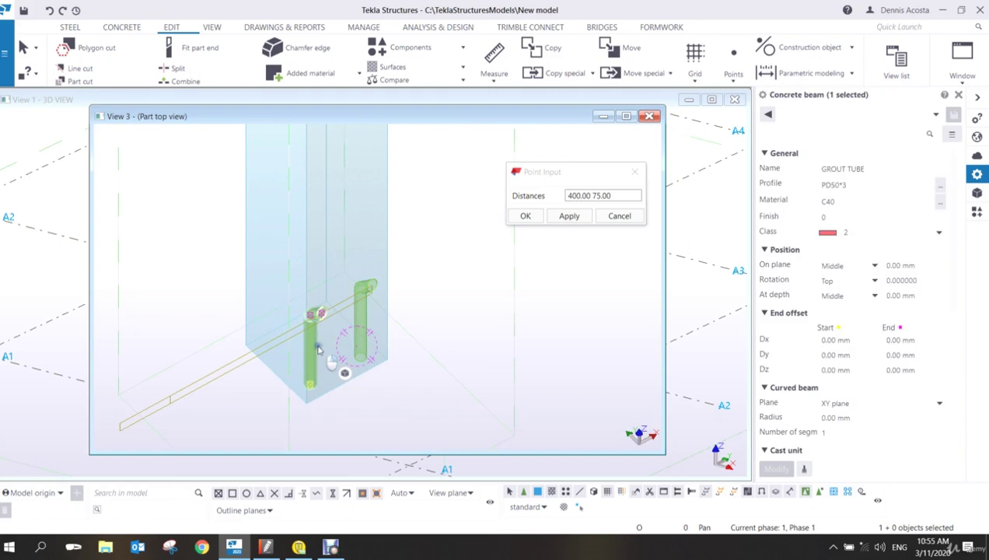
{"action": "right_click", "coordinate": [317, 343]}
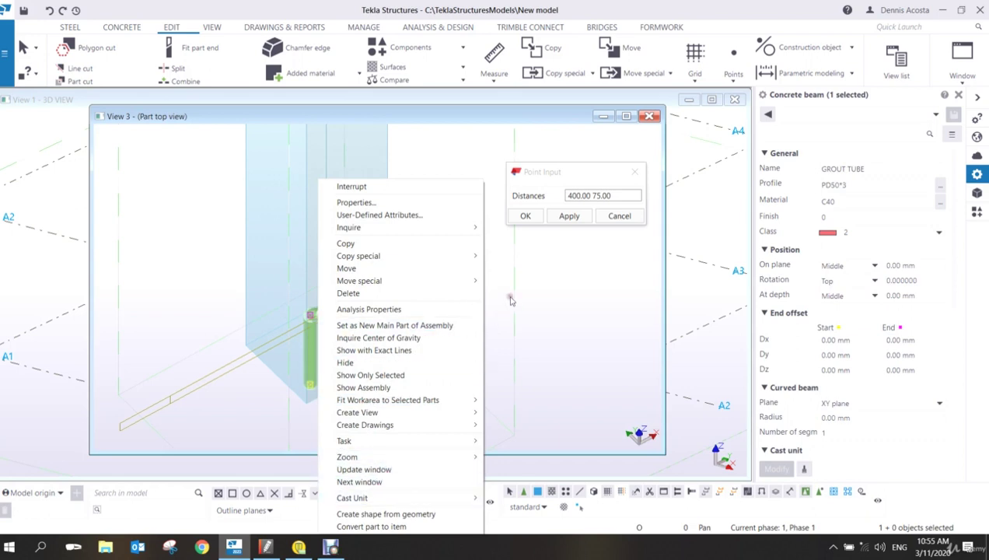
{"action": "left_click", "coordinate": [375, 469]}
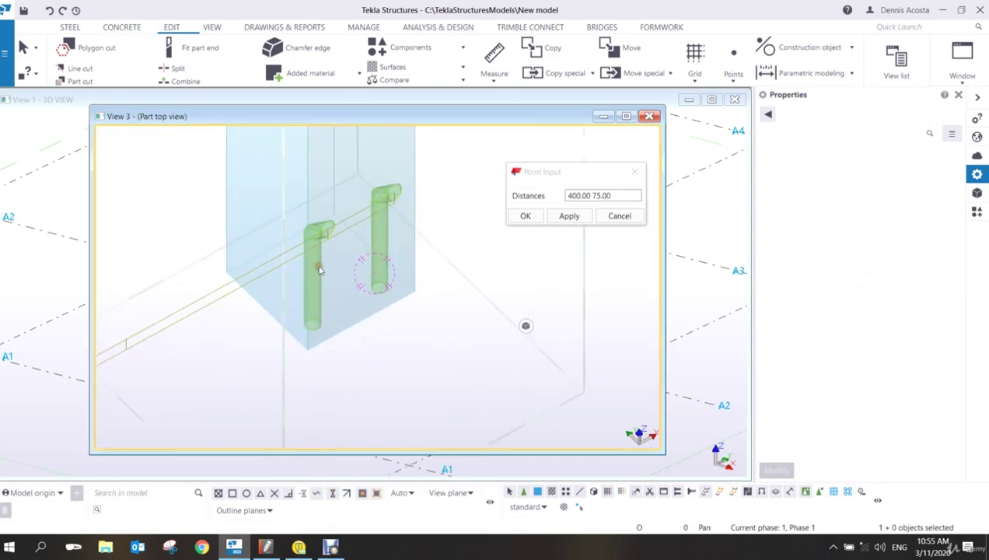
- Change the material of both grout tubes at the column base to S275
{"action": "left_click", "coordinate": [316, 265]}
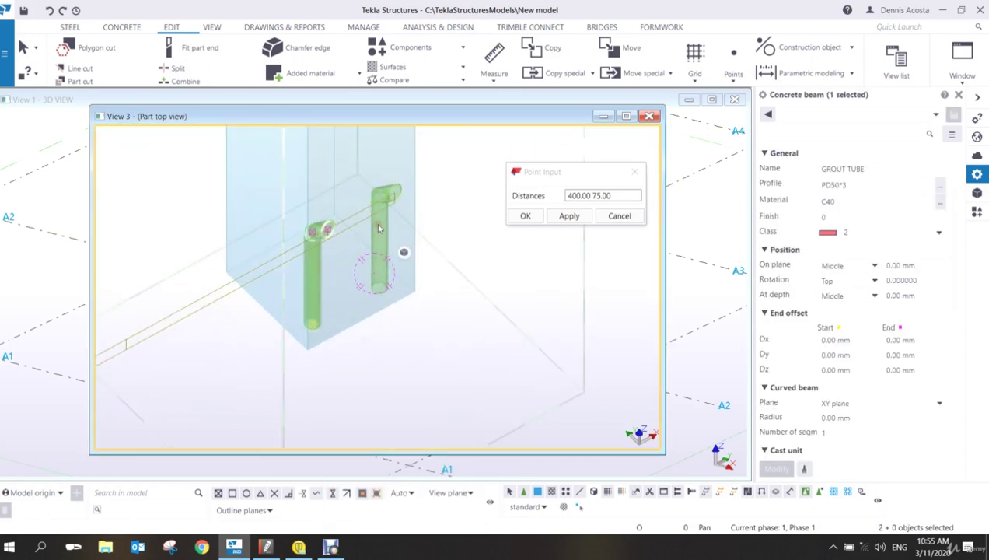
{"action": "left_click", "coordinate": [379, 232], "text": "ctrl"}
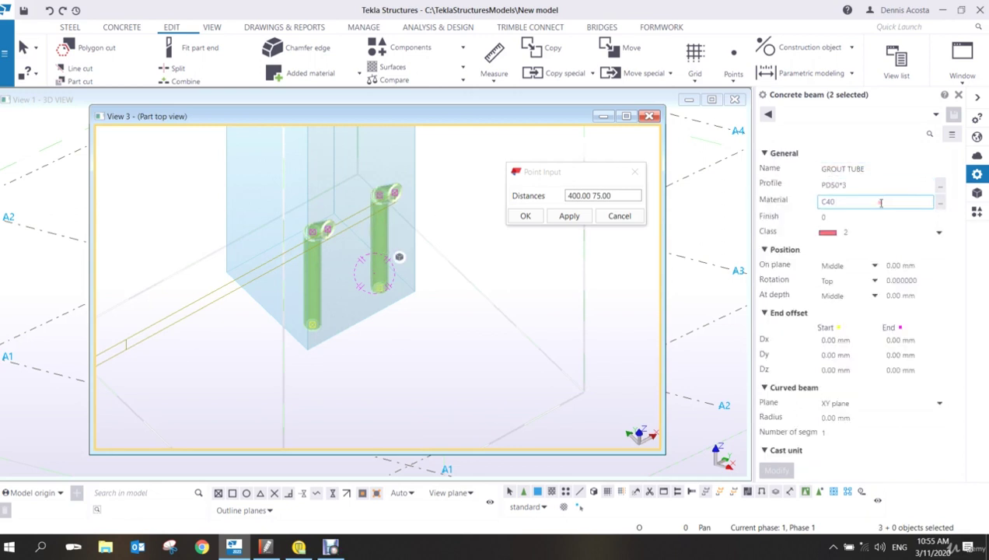
{"action": "left_click", "coordinate": [877, 200]}
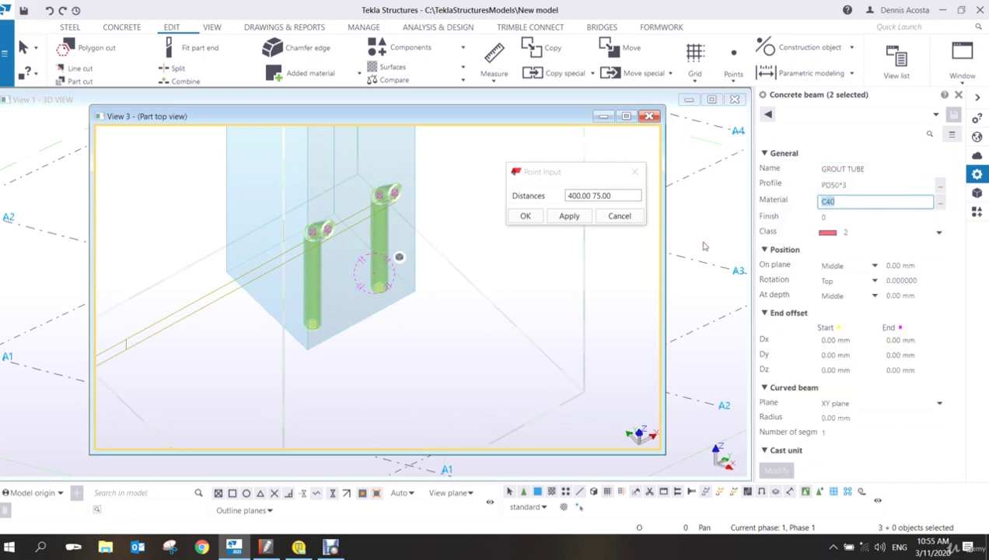
{"action": "type", "text": "S275"}
{"action": "left_click", "coordinate": [776, 469]}
- Add the front grout tube to the concrete column's assembly, accepting it as a steel subassembly
{"action": "left_click", "coordinate": [320, 270]}
{"action": "right_click", "coordinate": [318, 269]}
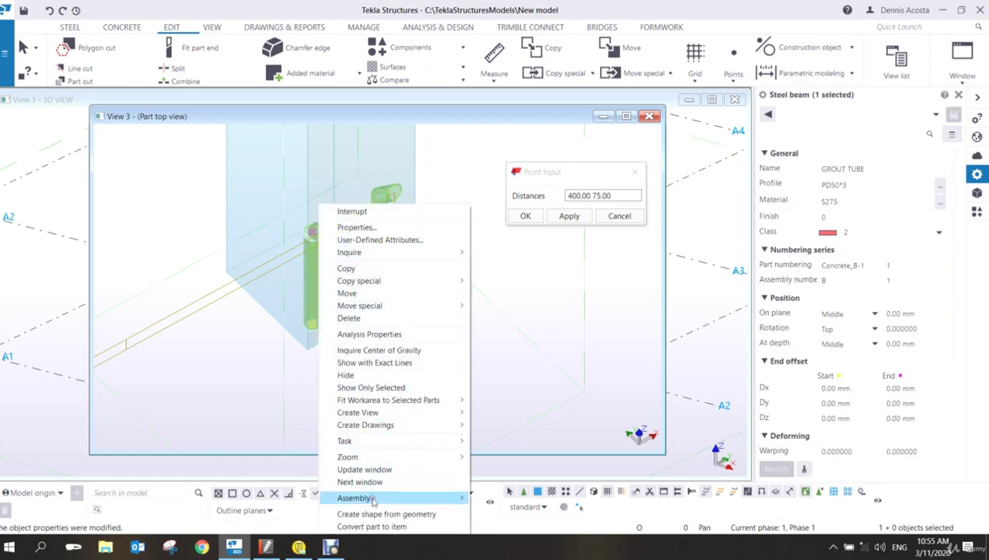
{"action": "mouse_move", "coordinate": [374, 501]}
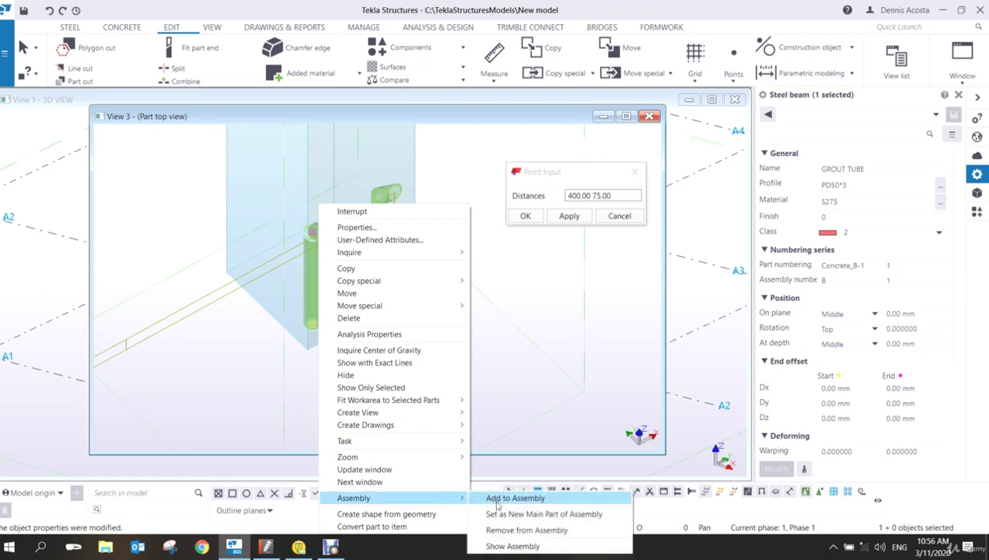
{"action": "left_click", "coordinate": [507, 497]}
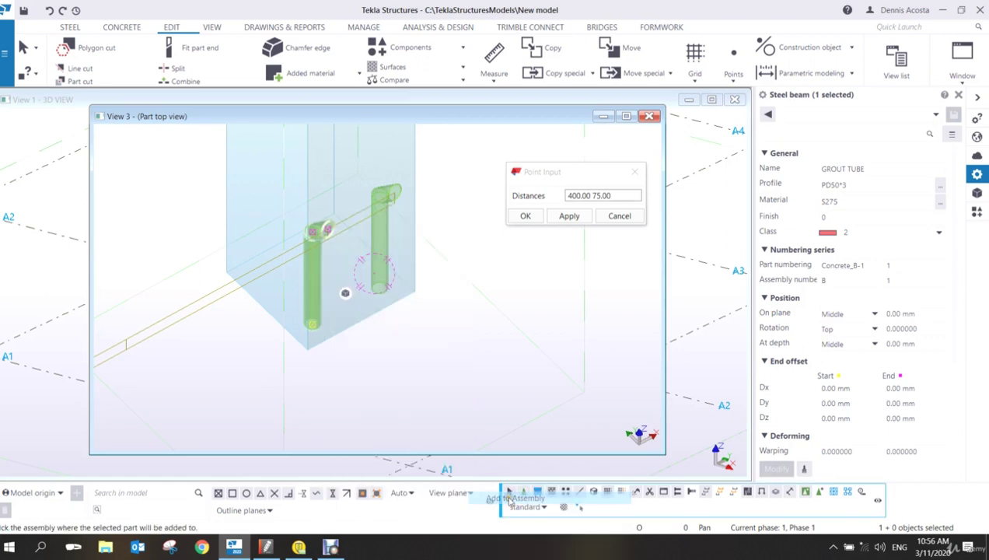
{"action": "left_click", "coordinate": [413, 145]}
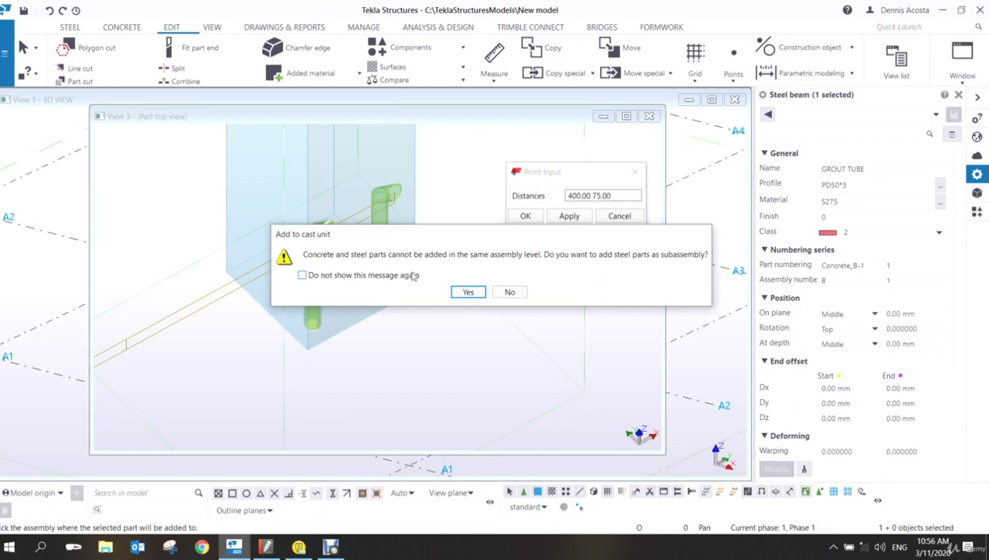
{"action": "left_click", "coordinate": [477, 294]}
{"action": "right_click", "coordinate": [450, 171]}
{"action": "key", "text": "Escape"}
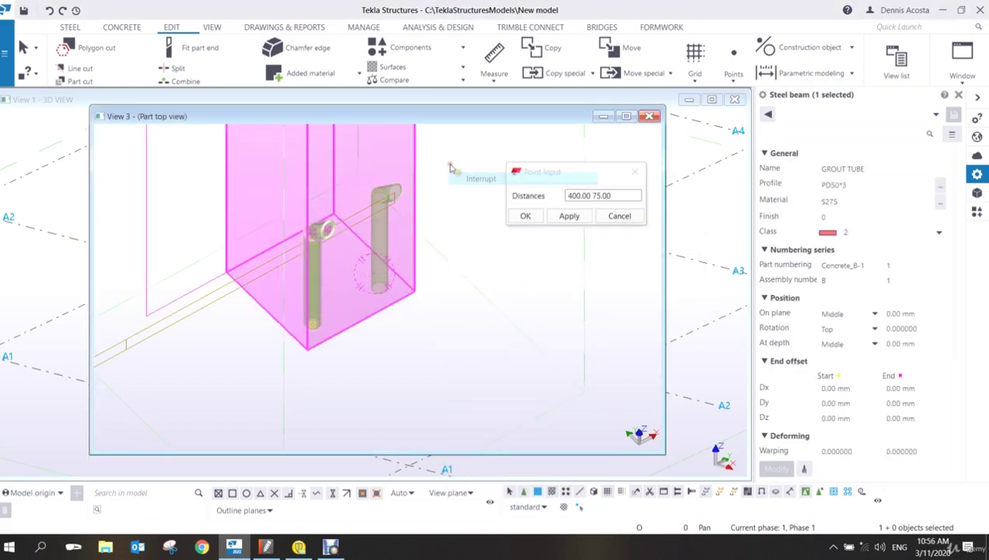
- Inquire the column's cast unit to check its embedded objects after adding the first grout tube
{"action": "left_click", "coordinate": [414, 141]}
{"action": "middle_click_drag", "start_coordinate": [415, 139], "coordinate": [392, 220]}
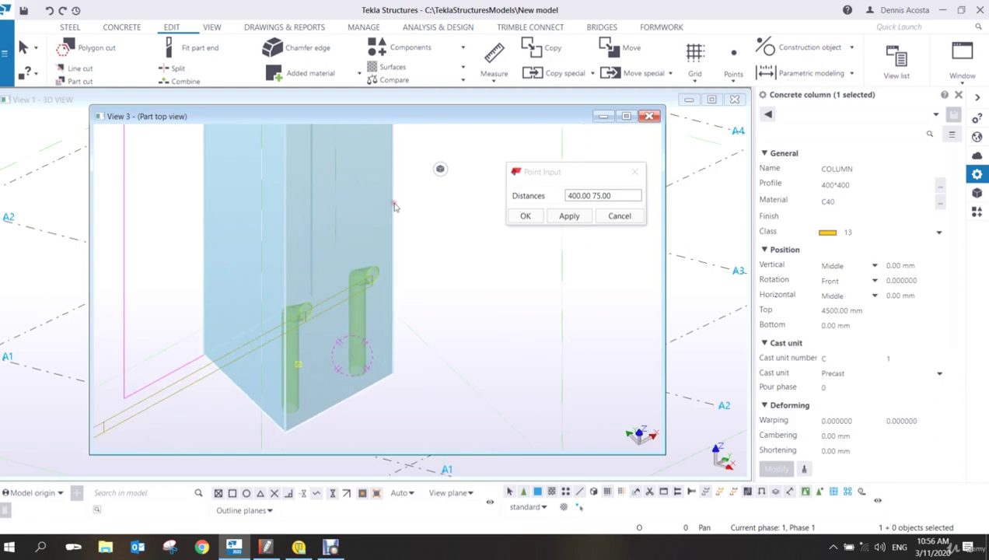
{"action": "right_click", "coordinate": [394, 200]}
{"action": "mouse_move", "coordinate": [433, 227]}
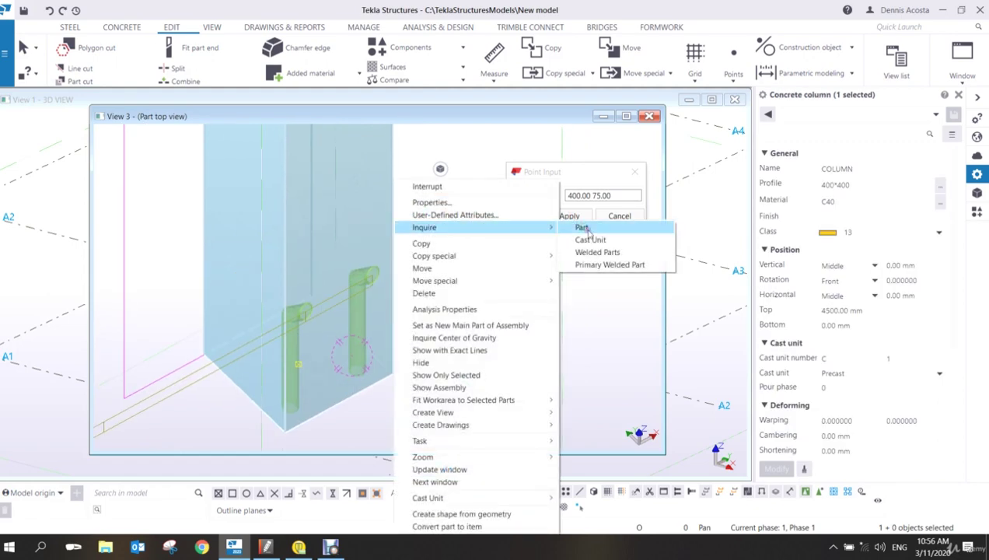
{"action": "left_click", "coordinate": [597, 240]}
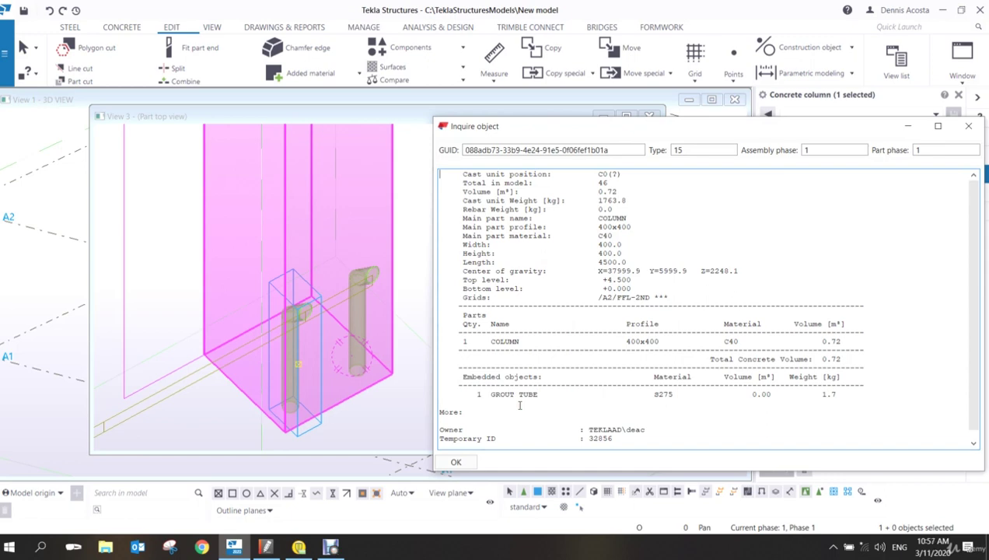
{"action": "left_click", "coordinate": [968, 126]}
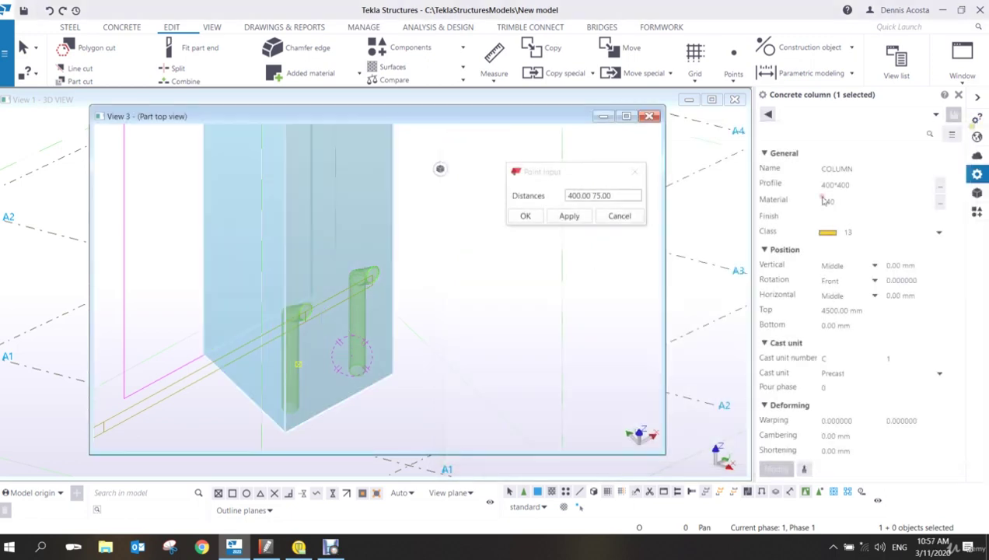
- Add the second grout tube to the concrete column's assembly as a steel subassembly
{"action": "left_click", "coordinate": [370, 275]}
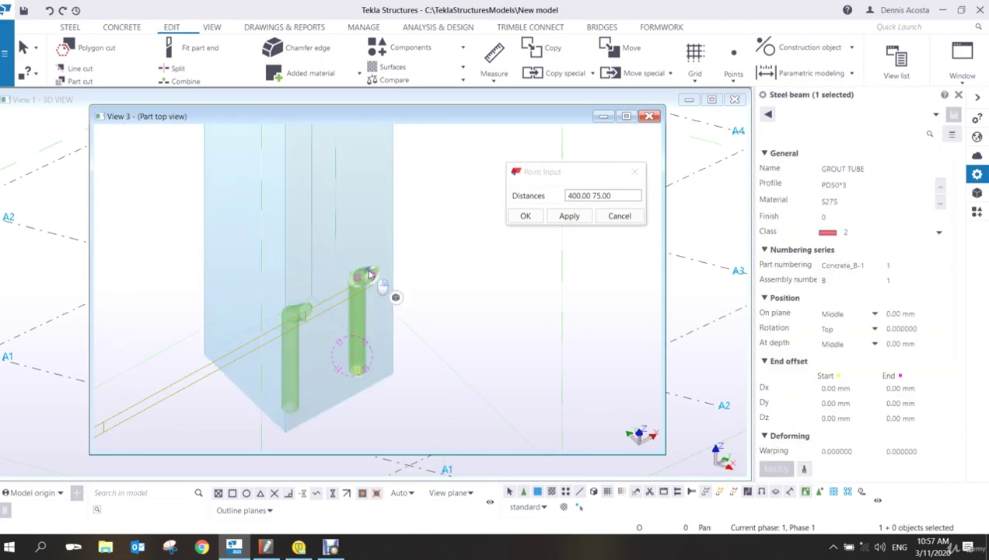
{"action": "right_click", "coordinate": [370, 274]}
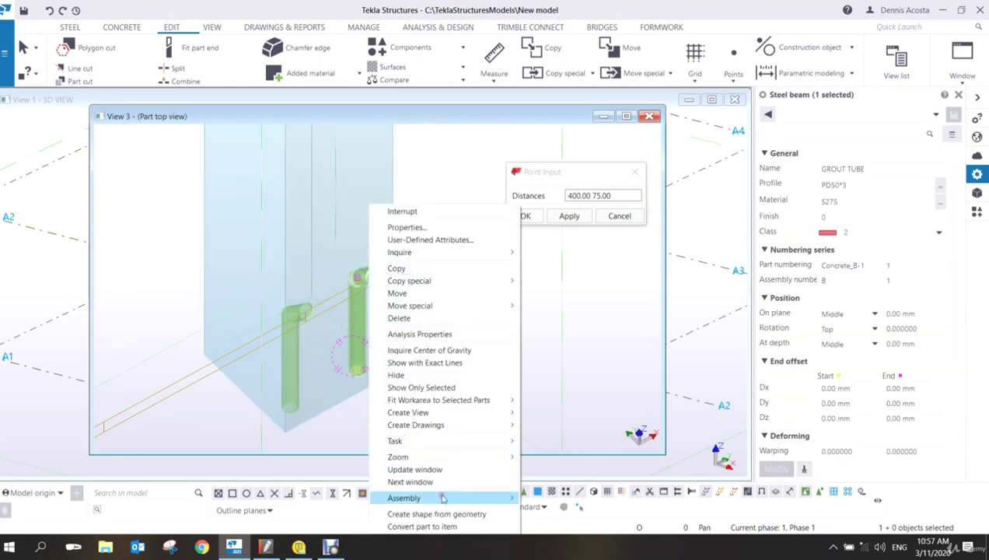
{"action": "mouse_move", "coordinate": [446, 498]}
{"action": "left_click", "coordinate": [564, 497]}
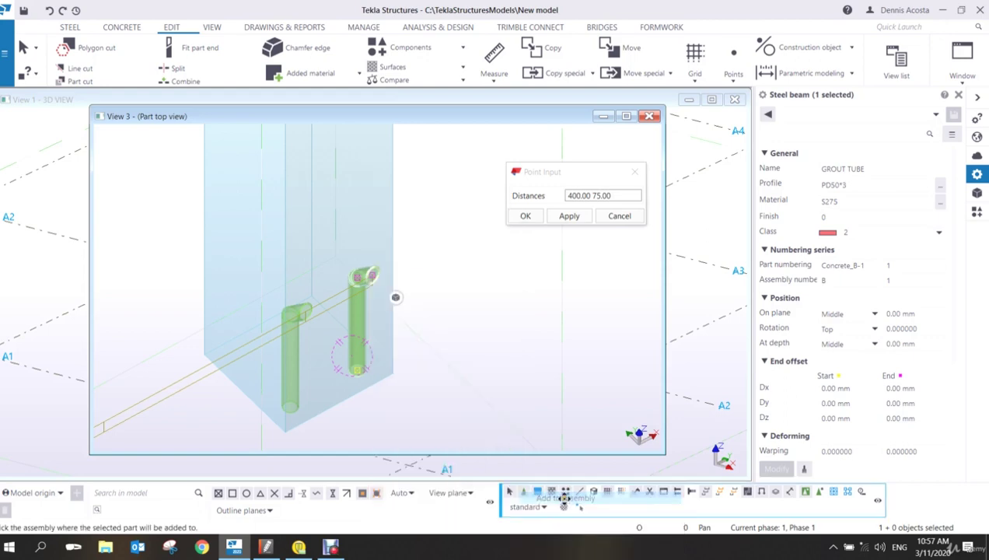
{"action": "left_click", "coordinate": [392, 212]}
{"action": "left_click", "coordinate": [467, 291]}
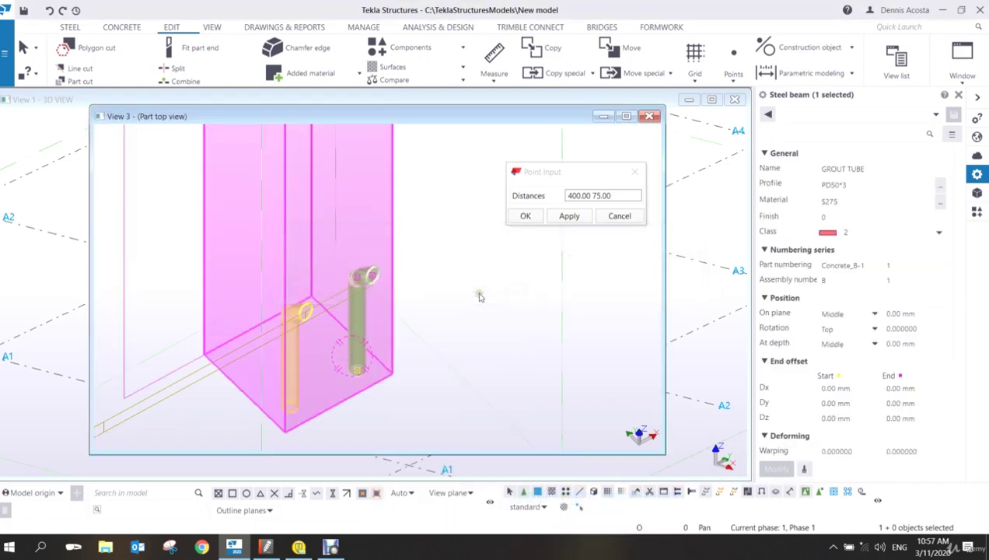
- Inquire the column's cast unit again to check that both grout tubes are listed as embedded objects
{"action": "right_click", "coordinate": [394, 182]}
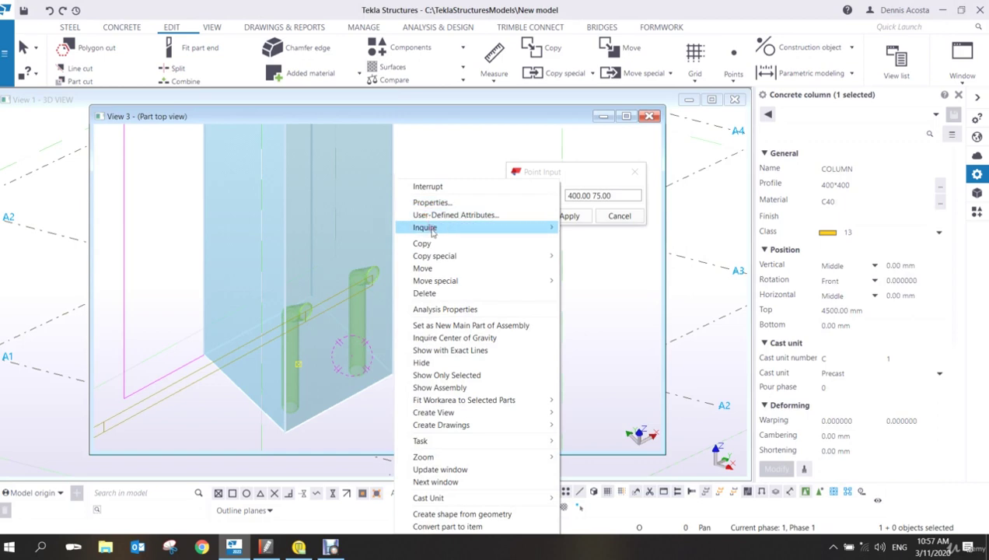
{"action": "mouse_move", "coordinate": [436, 228]}
{"action": "left_click", "coordinate": [590, 240]}
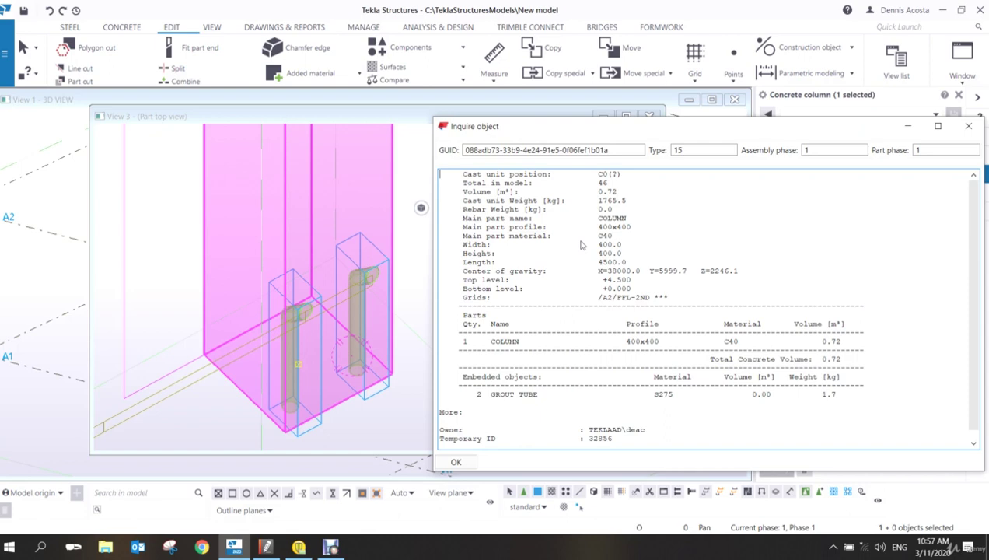
{"action": "left_click", "coordinate": [968, 126]}
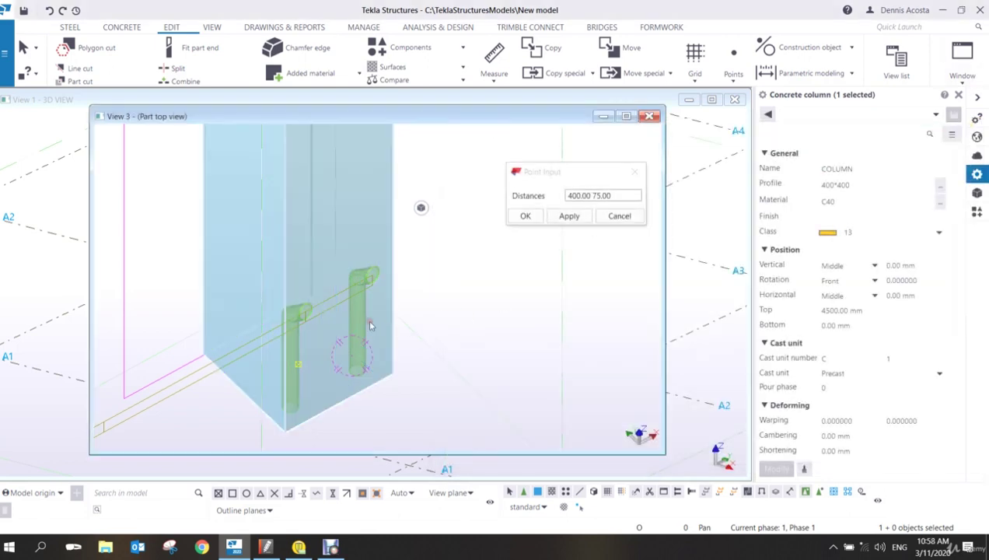
- Mirror-copy both grout tubes in plan view about the column's centre line, with X0 38000, Y0 6000 and angle 0
{"action": "middle_click_drag", "start_coordinate": [370, 325], "coordinate": [399, 300]}
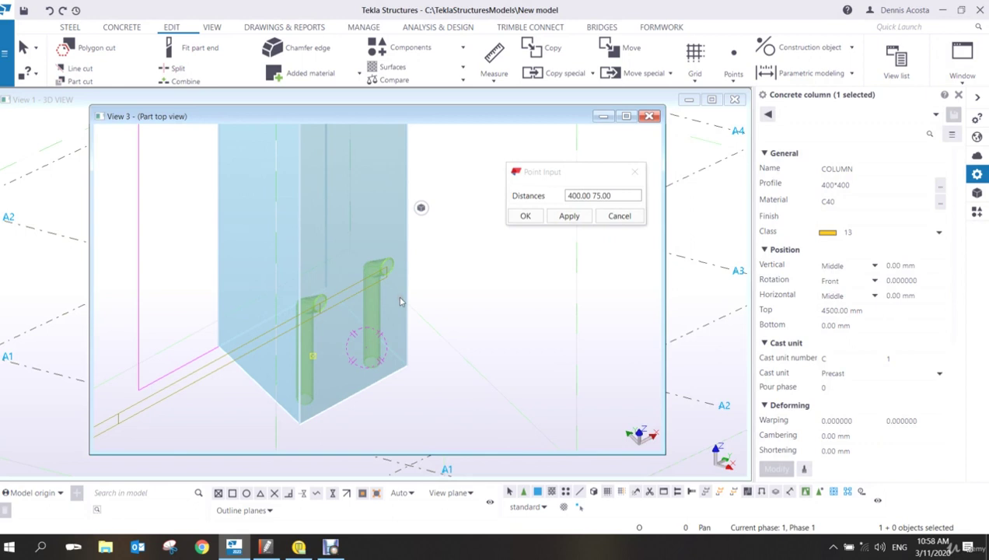
{"action": "key", "text": "ctrl+p"}
{"action": "scroll", "coordinate": [400, 301], "scroll_direction": "up", "scroll_amount": 2}
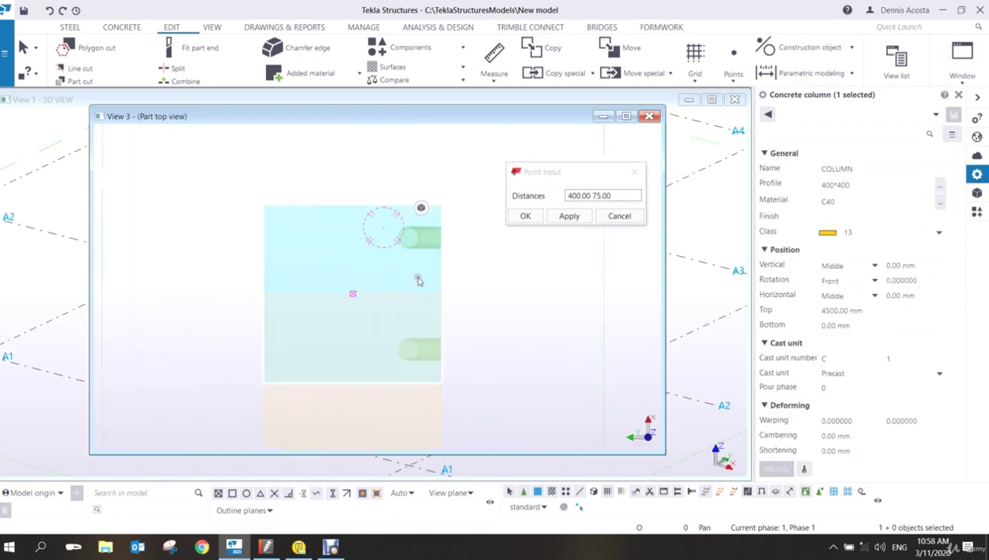
{"action": "left_click_drag", "start_coordinate": [378, 192], "coordinate": [488, 377]}
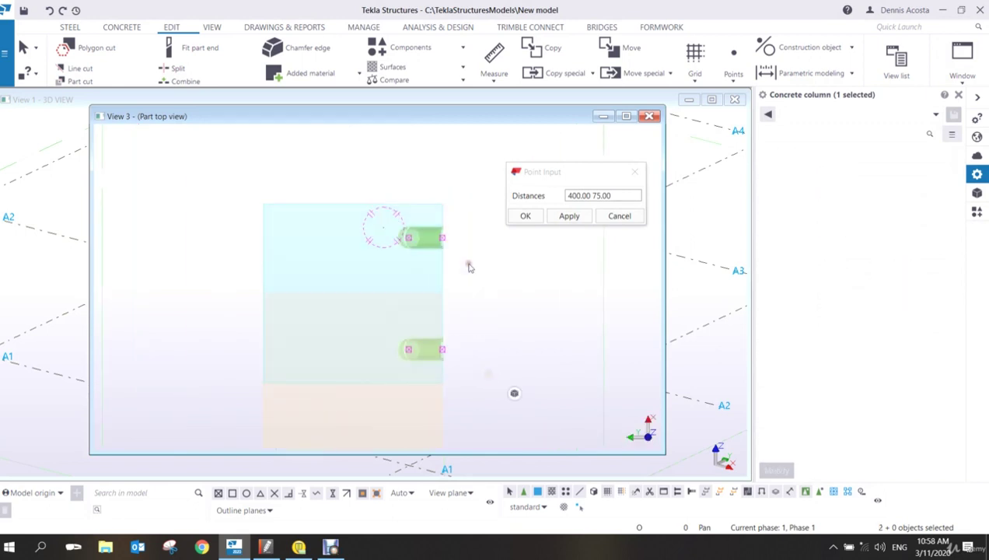
{"action": "right_click", "coordinate": [468, 267]}
{"action": "mouse_move", "coordinate": [527, 264]}
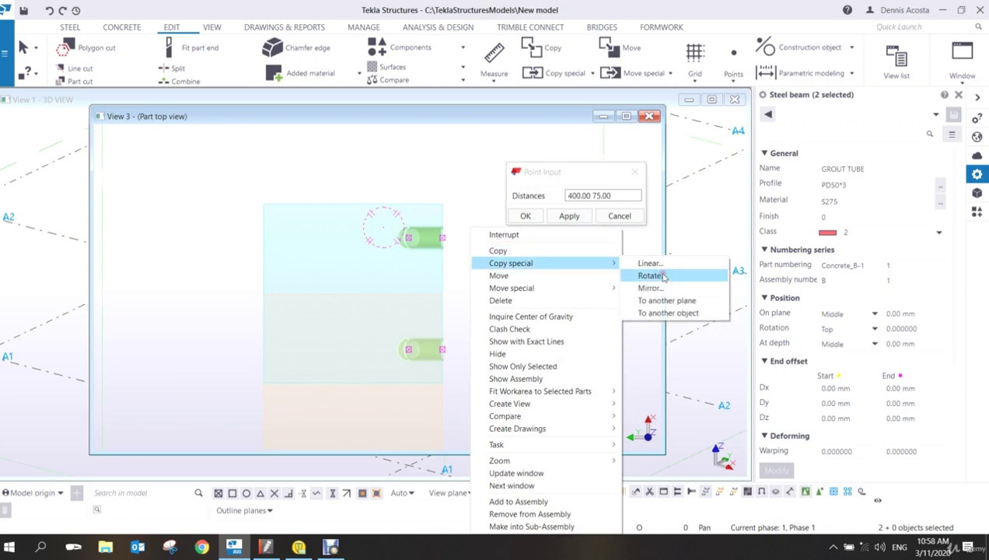
{"action": "left_click", "coordinate": [647, 288]}
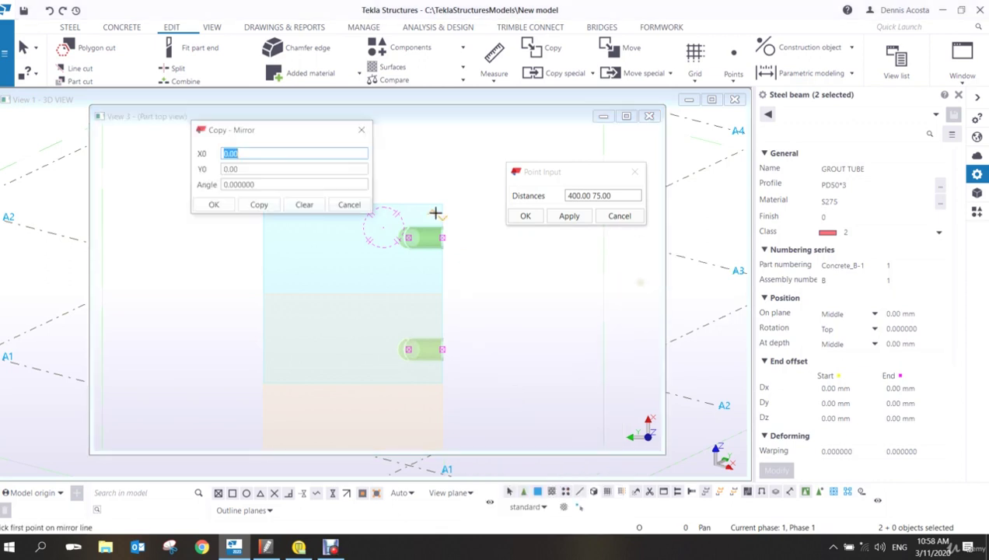
{"action": "left_click", "coordinate": [359, 329]}
{"action": "left_click", "coordinate": [359, 242]}
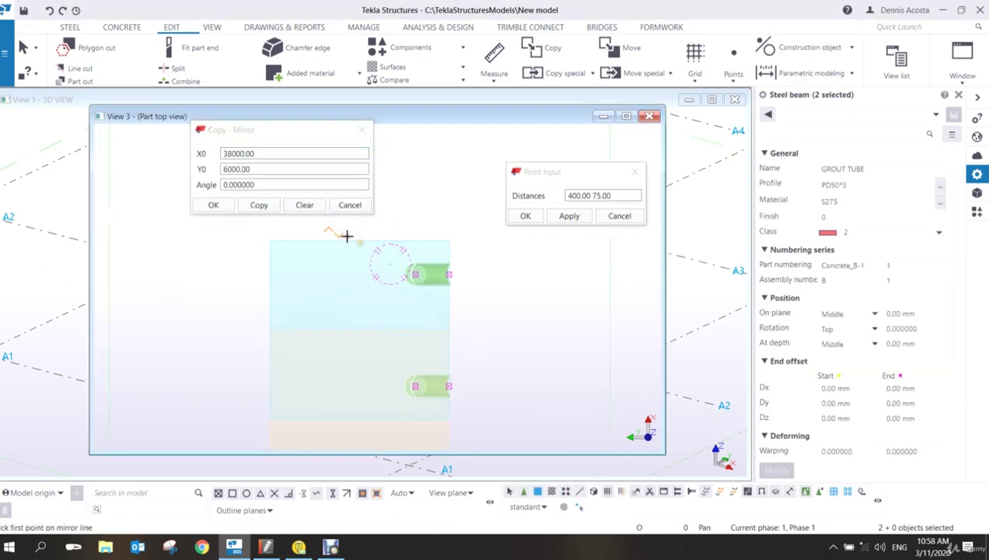
{"action": "left_click", "coordinate": [259, 205]}
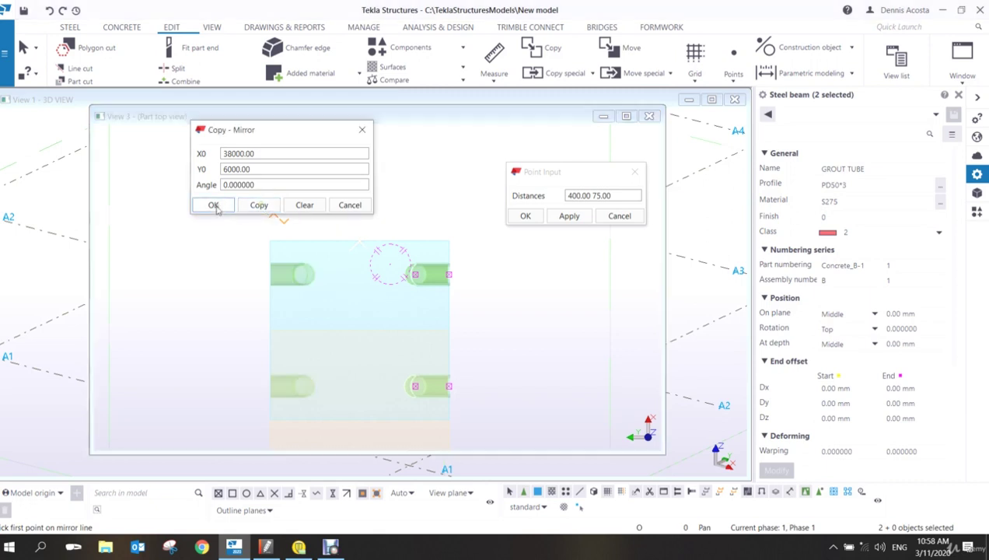
{"action": "left_click", "coordinate": [350, 205]}
{"action": "left_click", "coordinate": [364, 214]}
- Inquire the column's cast unit to check its embedded grout tubes after the mirror copy, and view the whole column in 3D
{"action": "middle_click_drag", "start_coordinate": [448, 320], "coordinate": [344, 316], "text": "ctrl"}
{"action": "left_click", "coordinate": [392, 212]}
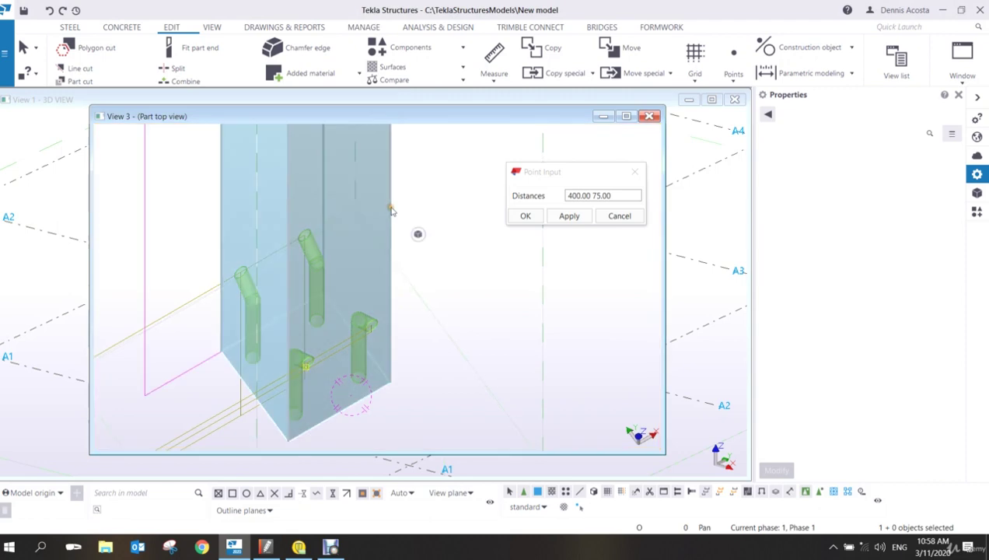
{"action": "right_click", "coordinate": [403, 181]}
{"action": "mouse_move", "coordinate": [432, 227]}
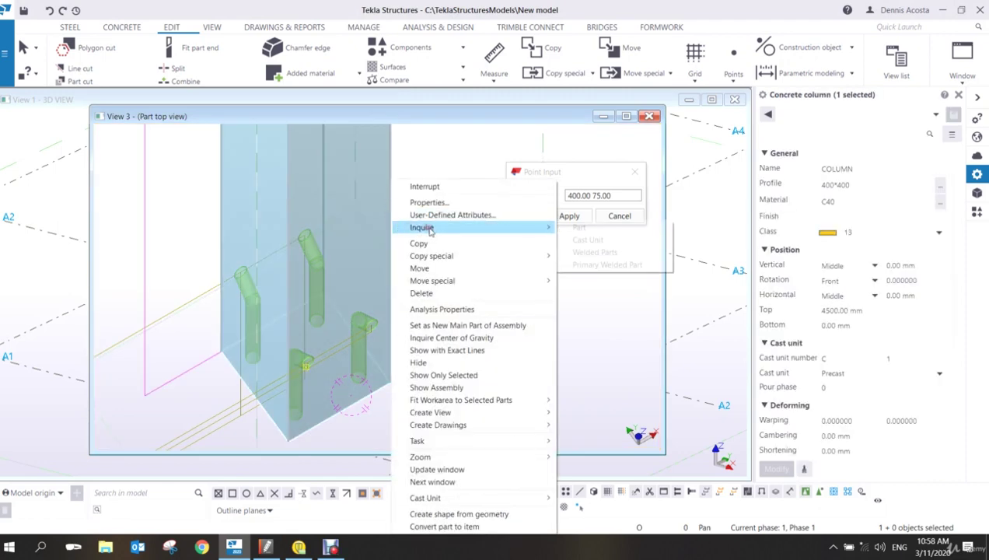
{"action": "left_click", "coordinate": [579, 240]}
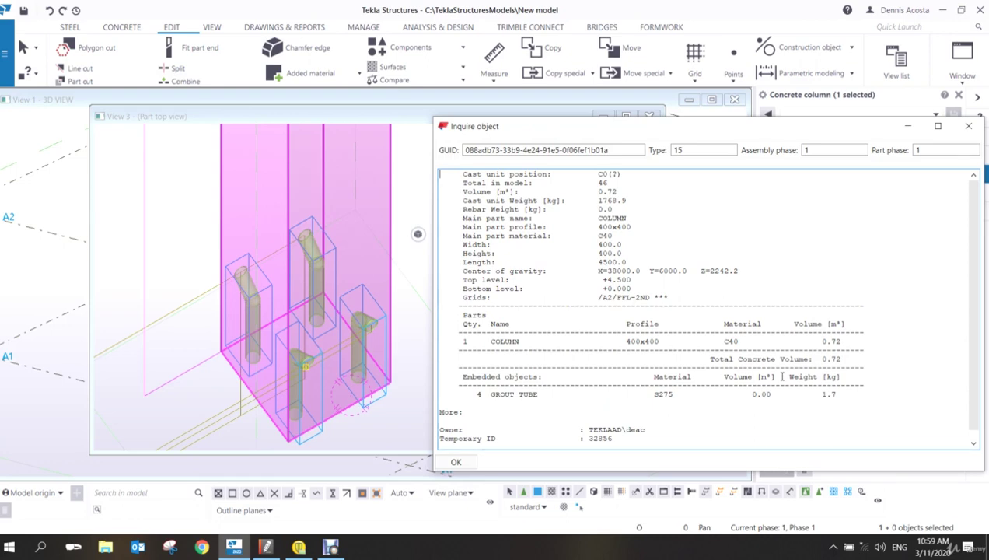
{"action": "left_click", "coordinate": [967, 125]}
{"action": "scroll", "coordinate": [356, 378], "scroll_direction": "down", "scroll_amount": 3}
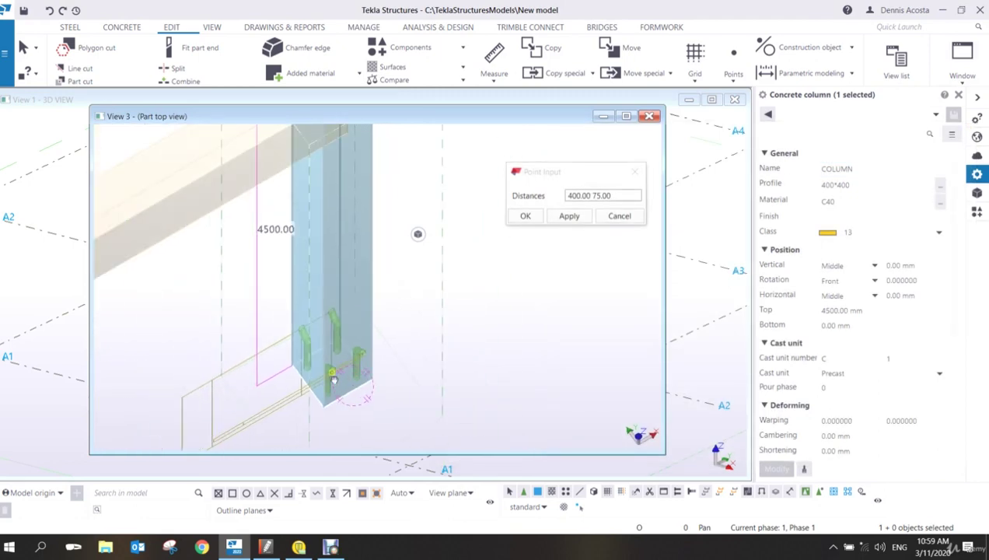
{"action": "middle_click_drag", "start_coordinate": [331, 379], "coordinate": [343, 340], "text": "ctrl"}
{"action": "scroll", "coordinate": [324, 331], "scroll_direction": "down", "scroll_amount": 3}
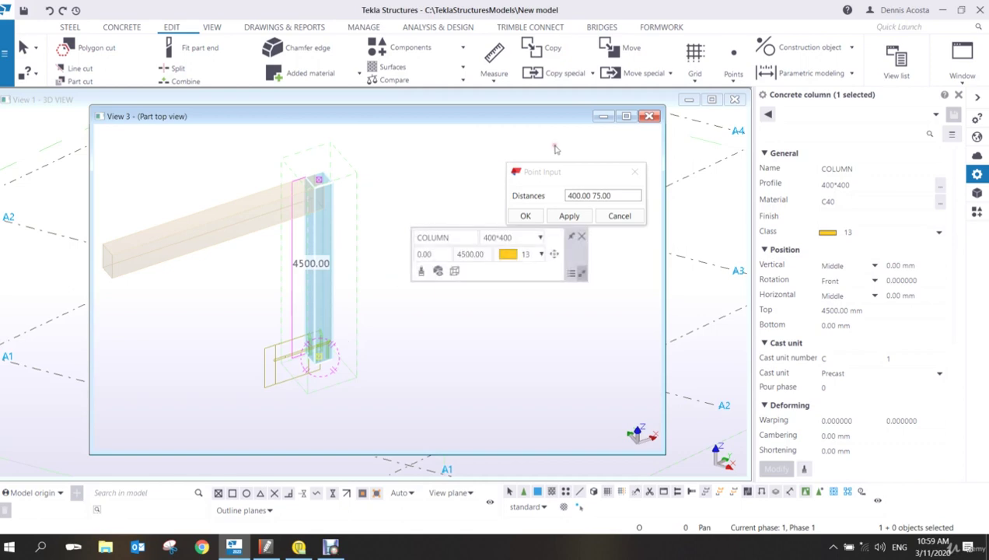
- Close the column's part view and examine the mirrored grout tubes at the column base in the 3D view
{"action": "left_click", "coordinate": [650, 116]}
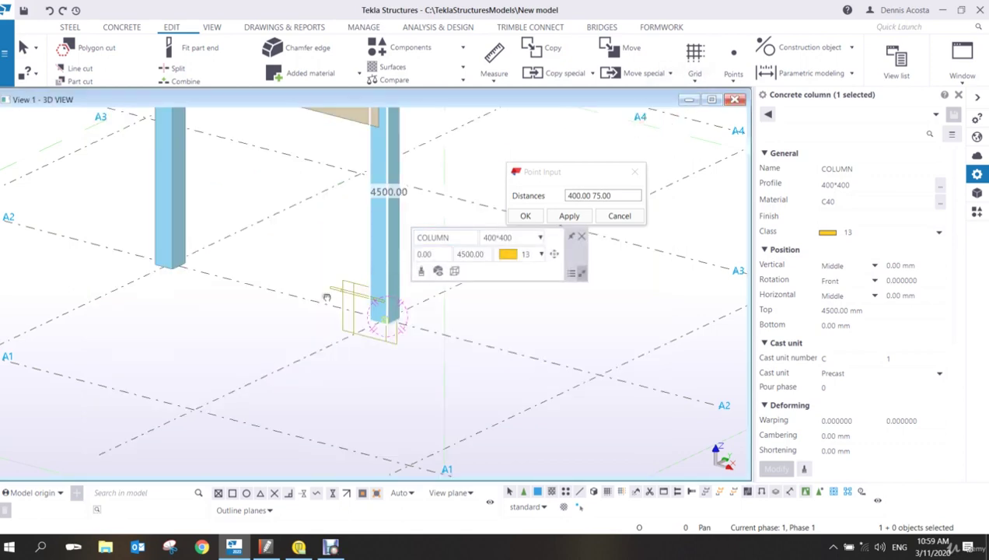
{"action": "scroll", "coordinate": [366, 334], "scroll_direction": "down", "scroll_amount": 3}
{"action": "right_click", "coordinate": [426, 169]}
{"action": "left_click", "coordinate": [447, 263]}
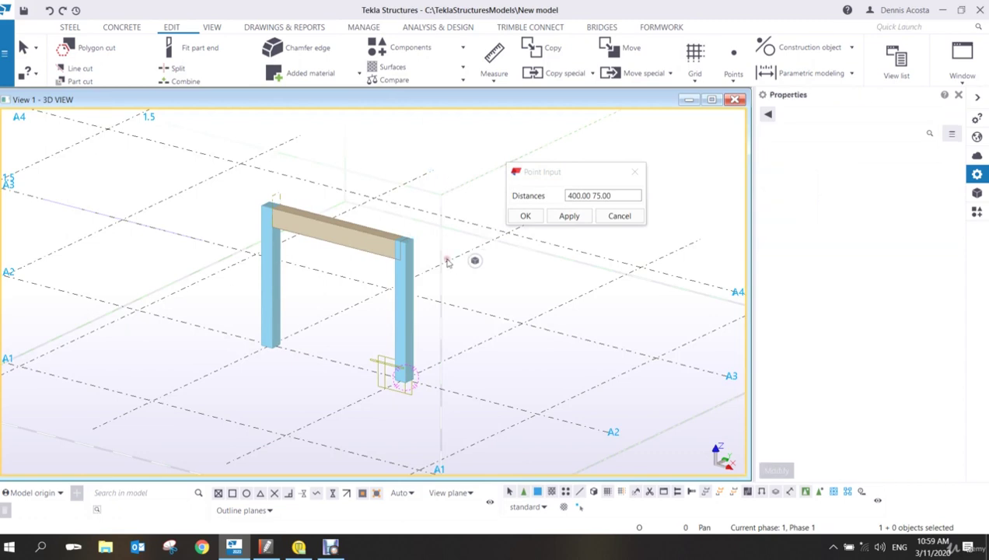
{"action": "mouse_move", "coordinate": [447, 263]}
{"action": "middle_mouse_down", "text": "ctrl"}
{"action": "mouse_move", "coordinate": [421, 321]}
{"action": "mouse_move", "coordinate": [378, 359]}
{"action": "mouse_move", "coordinate": [378, 269]}
{"action": "mouse_move", "coordinate": [411, 361]}
{"action": "middle_mouse_up", "text": "ctrl"}
{"action": "scroll", "coordinate": [410, 361], "scroll_direction": "up", "scroll_amount": 6}
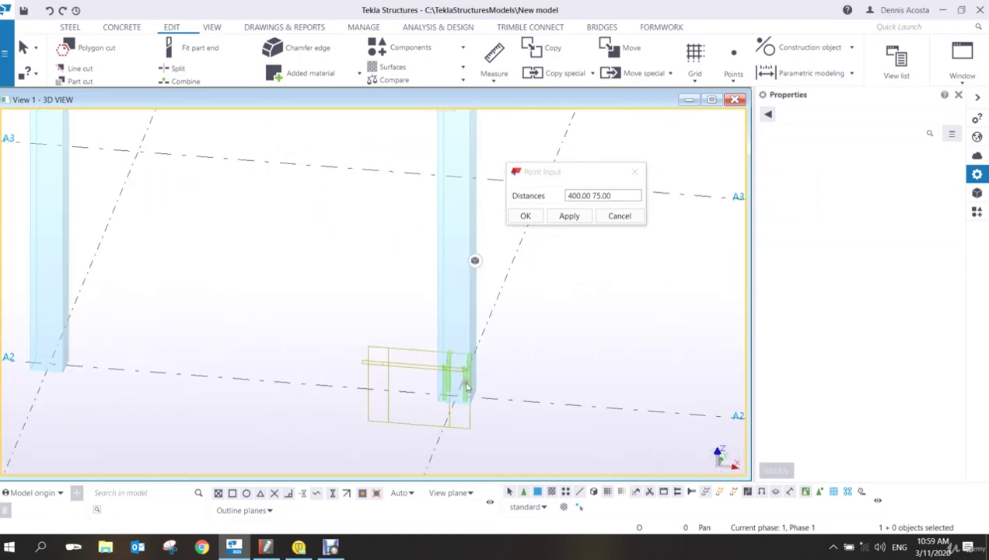
{"action": "scroll", "coordinate": [435, 353], "scroll_direction": "down", "scroll_amount": 6}
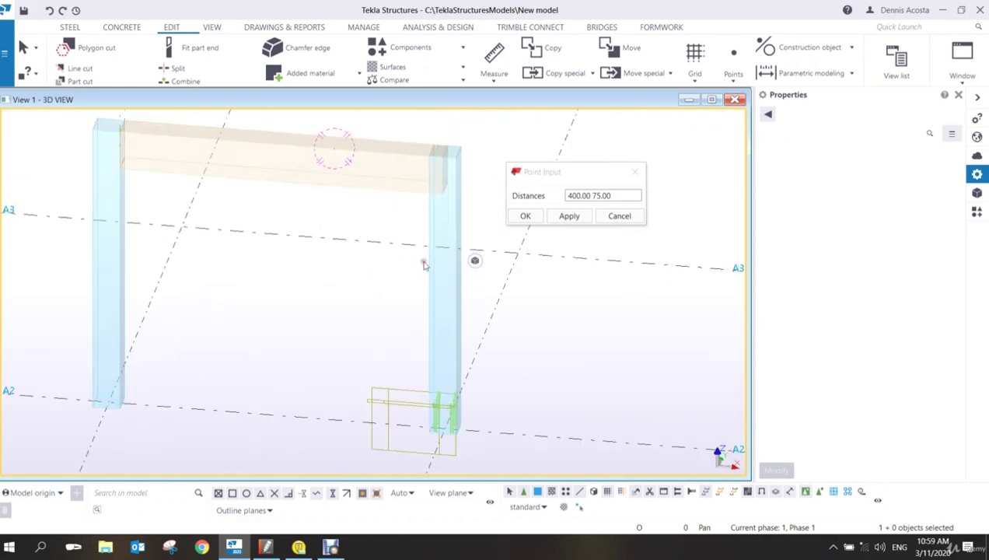
{"action": "scroll", "coordinate": [435, 342], "scroll_direction": "up", "scroll_amount": 5}
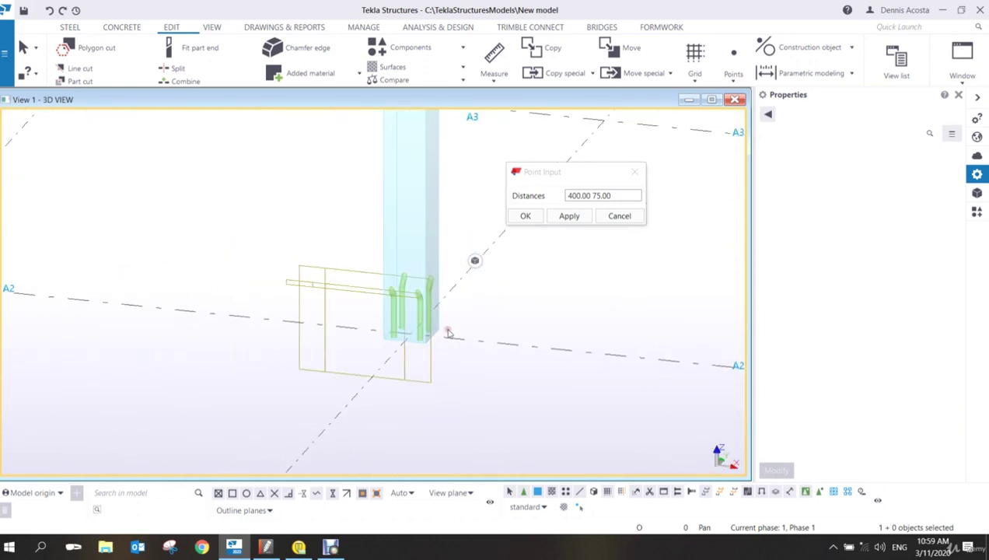
{"action": "scroll", "coordinate": [466, 363], "scroll_direction": "down", "scroll_amount": 5}
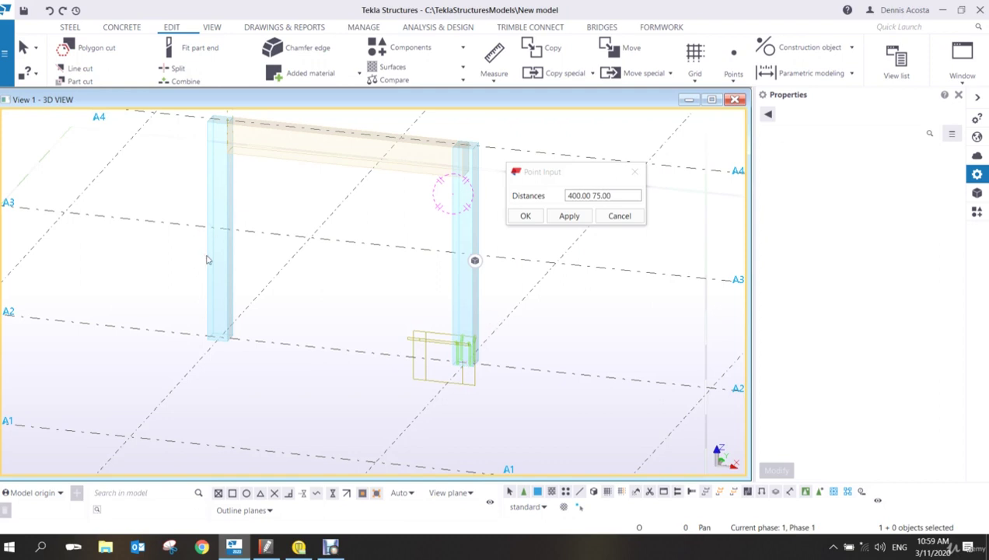
- Copy the grout tubes and their associated objects from this column base to the column at the beam's other end, using Copy Special to another object
{"action": "middle_click_drag", "start_coordinate": [410, 326], "coordinate": [398, 246]}
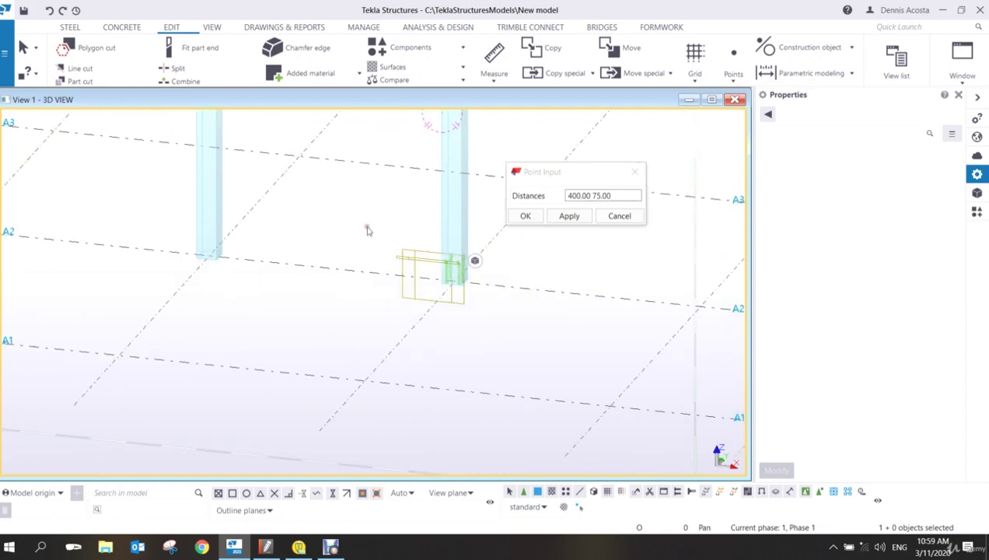
{"action": "scroll", "coordinate": [368, 212], "scroll_direction": "up", "scroll_amount": 3}
{"action": "scroll", "coordinate": [373, 215], "scroll_direction": "down", "scroll_amount": 2}
{"action": "left_click_drag", "start_coordinate": [367, 195], "coordinate": [522, 343]}
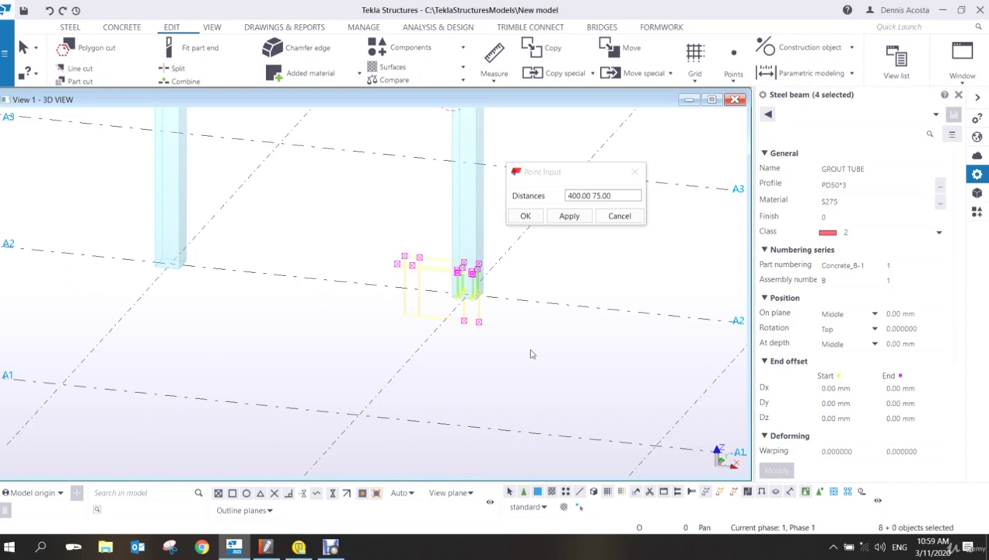
{"action": "right_click", "coordinate": [477, 273]}
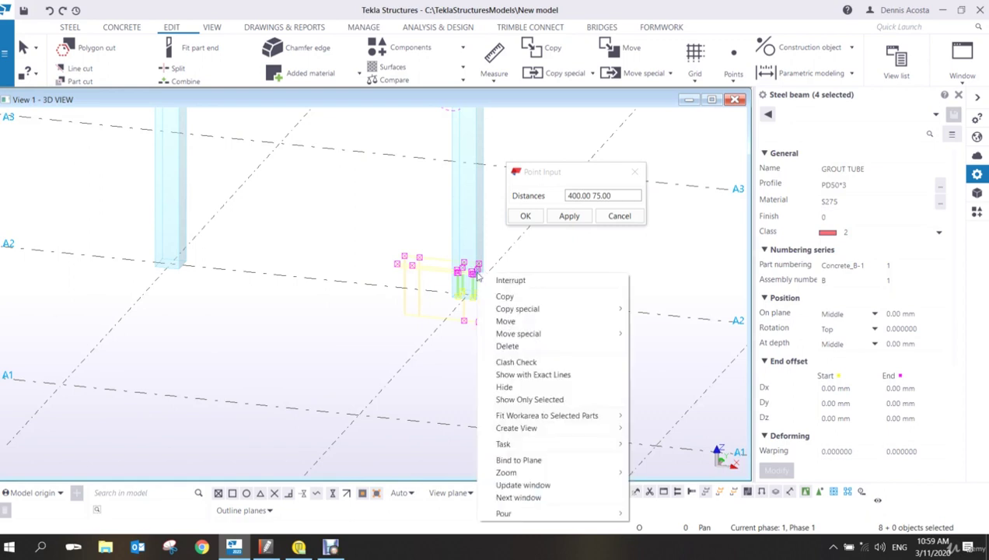
{"action": "mouse_move", "coordinate": [524, 312]}
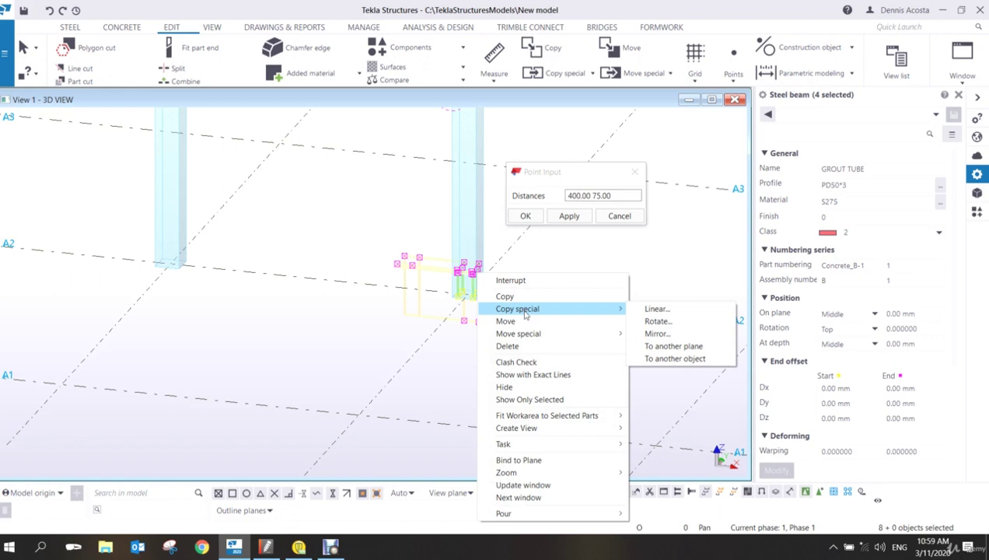
{"action": "left_click", "coordinate": [693, 359]}
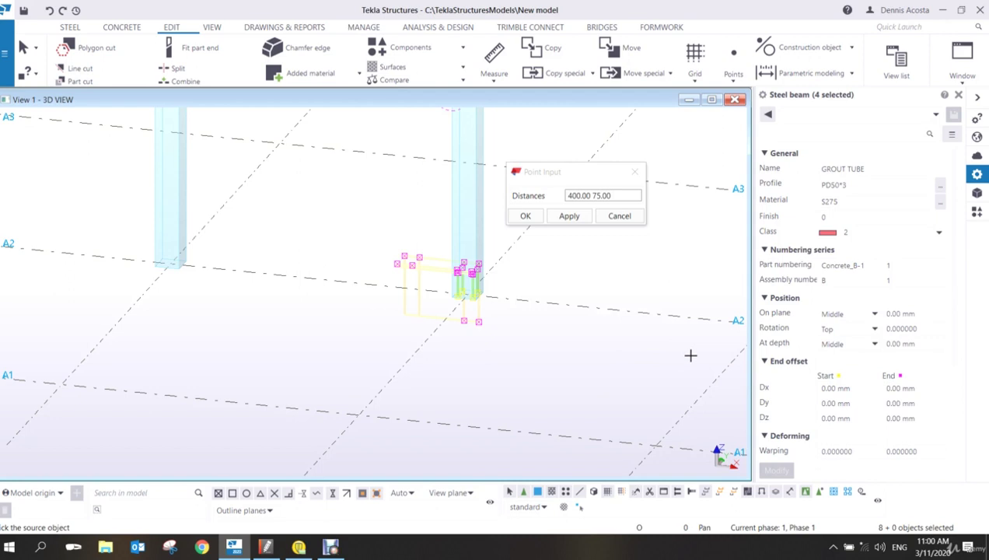
{"action": "left_click", "coordinate": [476, 141]}
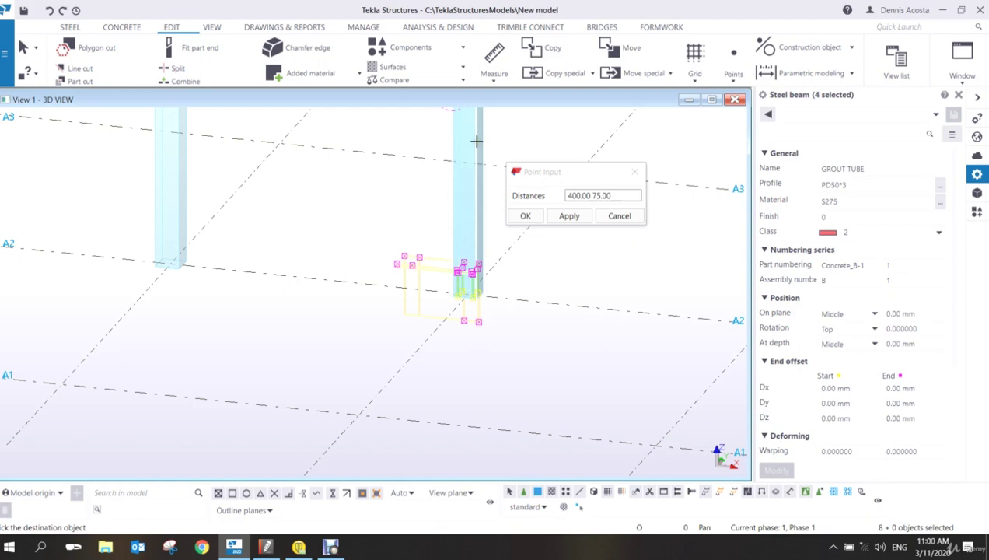
{"action": "left_click", "coordinate": [179, 179]}
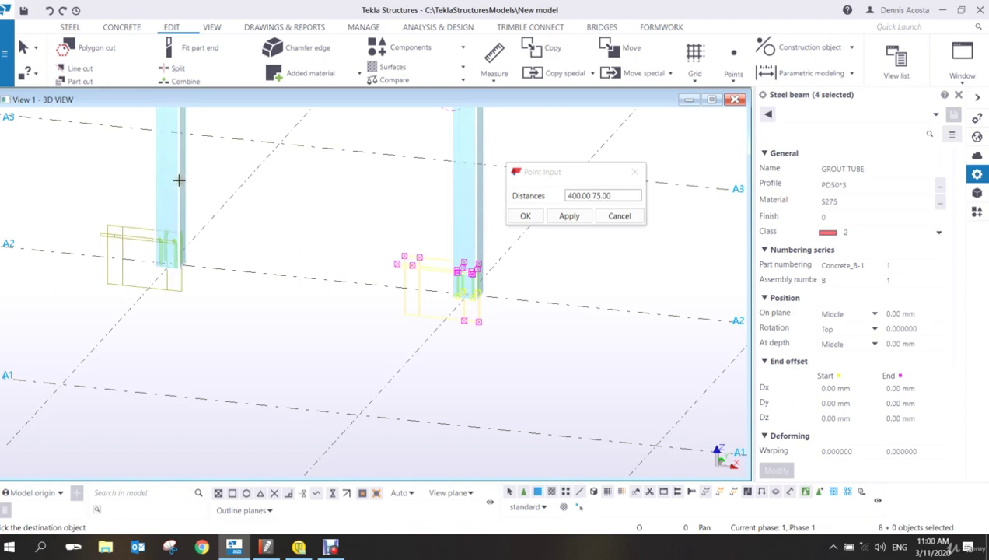
{"action": "right_click", "coordinate": [258, 234]}
{"action": "left_click", "coordinate": [279, 238]}
- Inspect the copied grout tubes and inquire the second column's cast unit to check its embedded objects
{"action": "scroll", "coordinate": [176, 257], "scroll_direction": "up", "scroll_amount": 4}
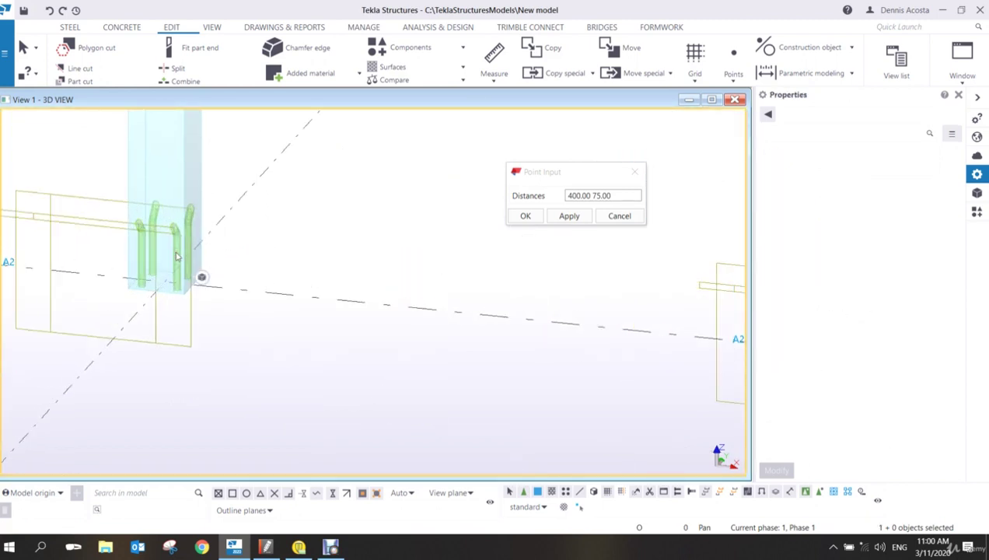
{"action": "scroll", "coordinate": [176, 256], "scroll_direction": "down", "scroll_amount": 6}
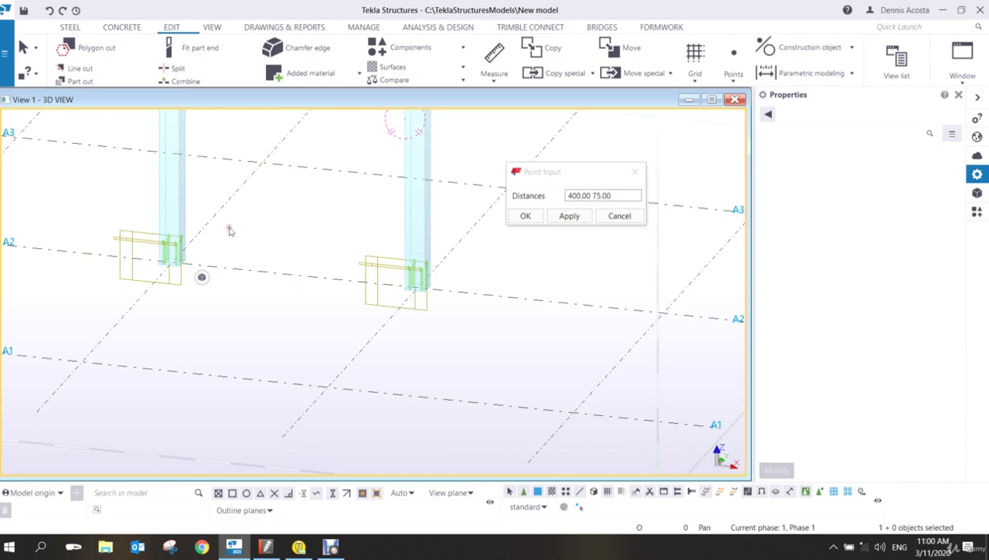
{"action": "middle_click_drag", "start_coordinate": [249, 254], "coordinate": [341, 278]}
{"action": "right_click", "coordinate": [310, 259]}
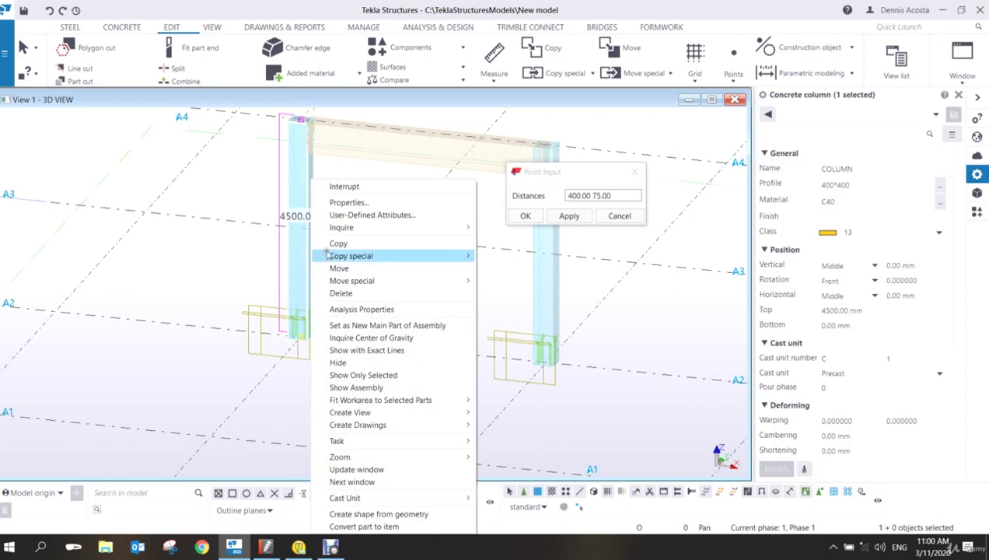
{"action": "mouse_move", "coordinate": [392, 230]}
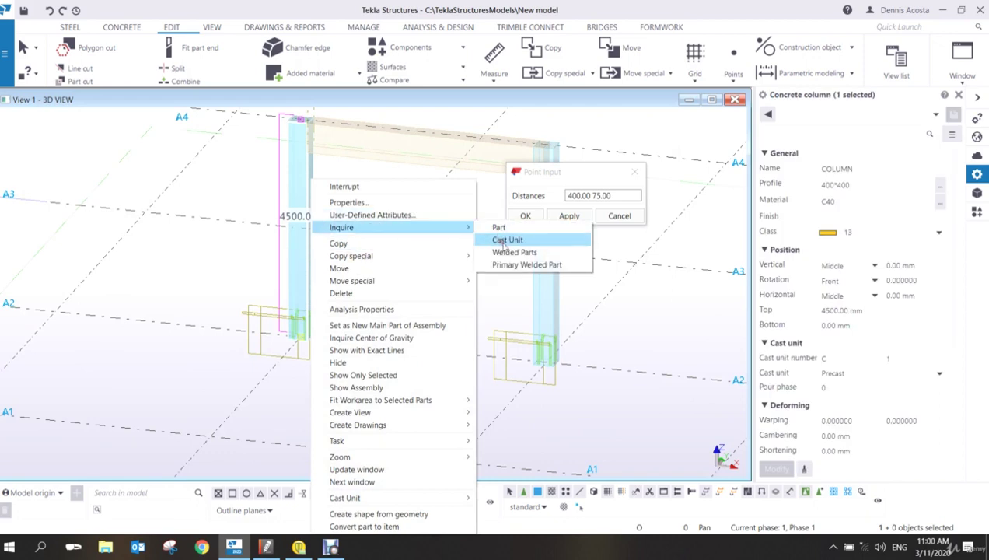
{"action": "left_click", "coordinate": [505, 241]}
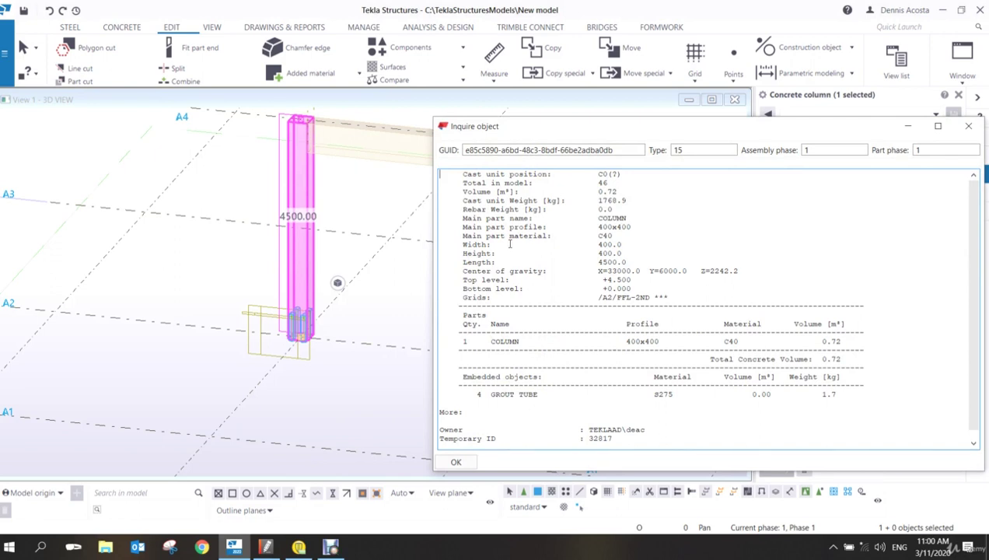
{"action": "left_click", "coordinate": [969, 126]}
{"action": "right_click", "coordinate": [387, 204]}
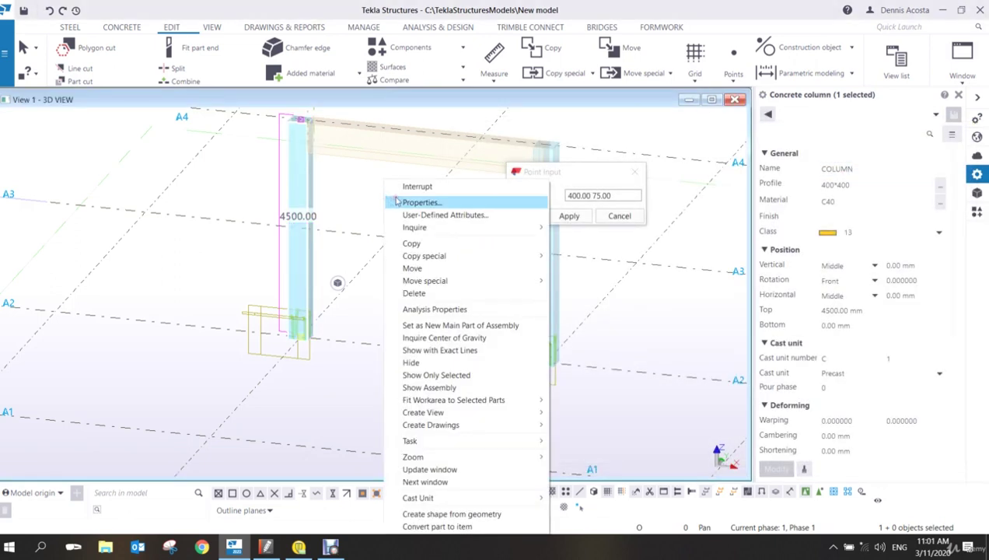
{"action": "left_click", "coordinate": [388, 190]}
{"action": "left_click", "coordinate": [399, 206]}
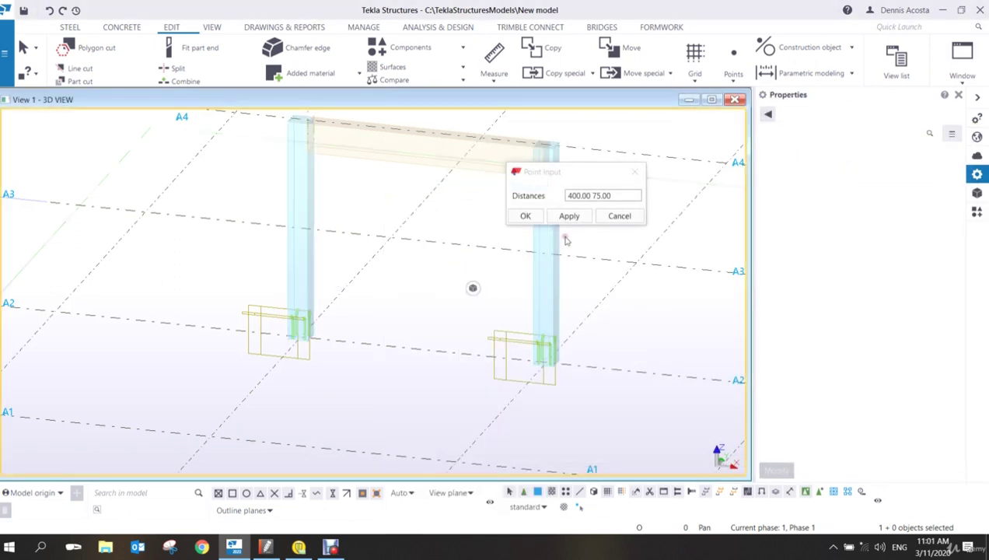
- Dismiss the point input dialog and create a part basic view of the concrete beam between the two columns
{"action": "left_click", "coordinate": [635, 172]}
{"action": "scroll", "coordinate": [442, 289], "scroll_direction": "down", "scroll_amount": 3}
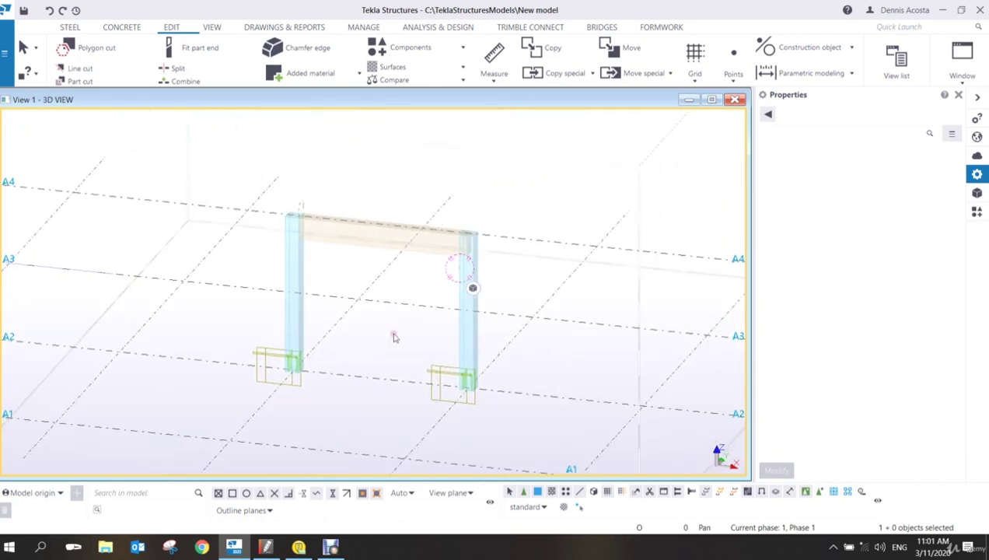
{"action": "key", "text": "ctrl+p"}
{"action": "middle_click_drag", "start_coordinate": [385, 353], "coordinate": [380, 204], "text": "ctrl"}
{"action": "scroll", "coordinate": [380, 288], "scroll_direction": "up", "scroll_amount": 1}
{"action": "scroll", "coordinate": [385, 289], "scroll_direction": "up", "scroll_amount": 2}
{"action": "middle_click_drag", "start_coordinate": [395, 286], "coordinate": [441, 258], "text": "ctrl"}
{"action": "scroll", "coordinate": [369, 277], "scroll_direction": "up", "scroll_amount": 4}
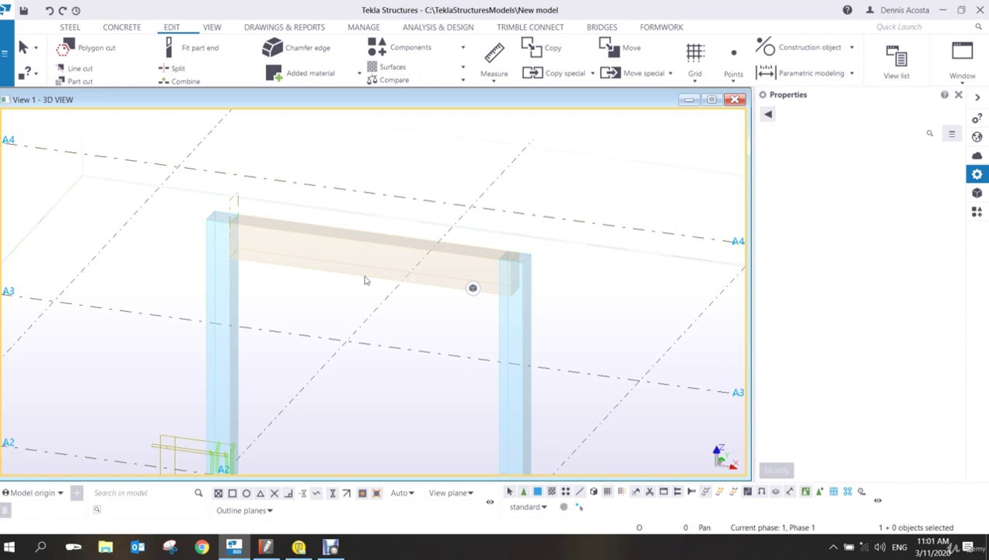
{"action": "right_click", "coordinate": [365, 280]}
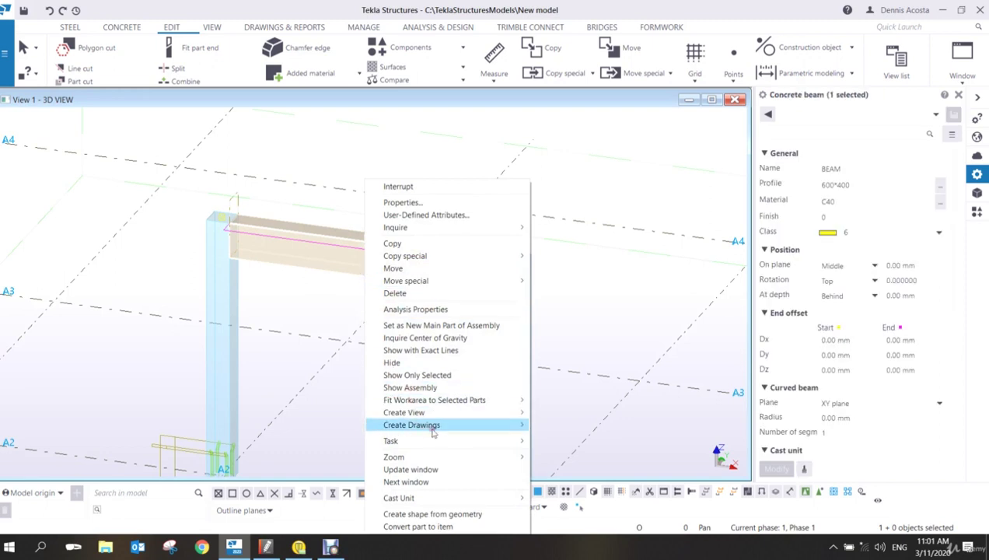
{"action": "mouse_move", "coordinate": [432, 413]}
{"action": "left_click", "coordinate": [565, 424]}
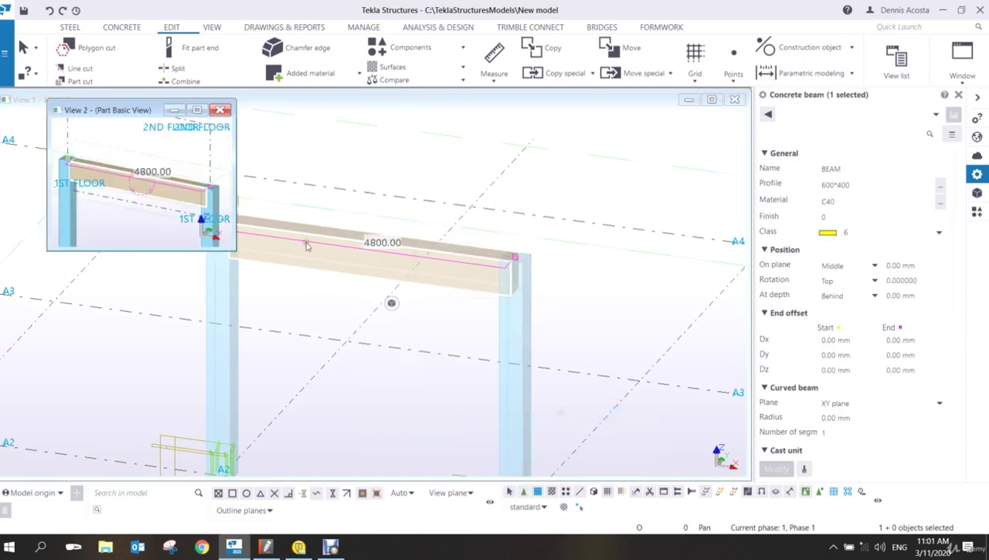
- Enlarge the beam's part basic view and switch it to a flat elevation showing the beam between both columns
{"action": "left_click_drag", "start_coordinate": [235, 250], "coordinate": [742, 477]}
{"action": "scroll", "coordinate": [516, 320], "scroll_direction": "up", "scroll_amount": 3}
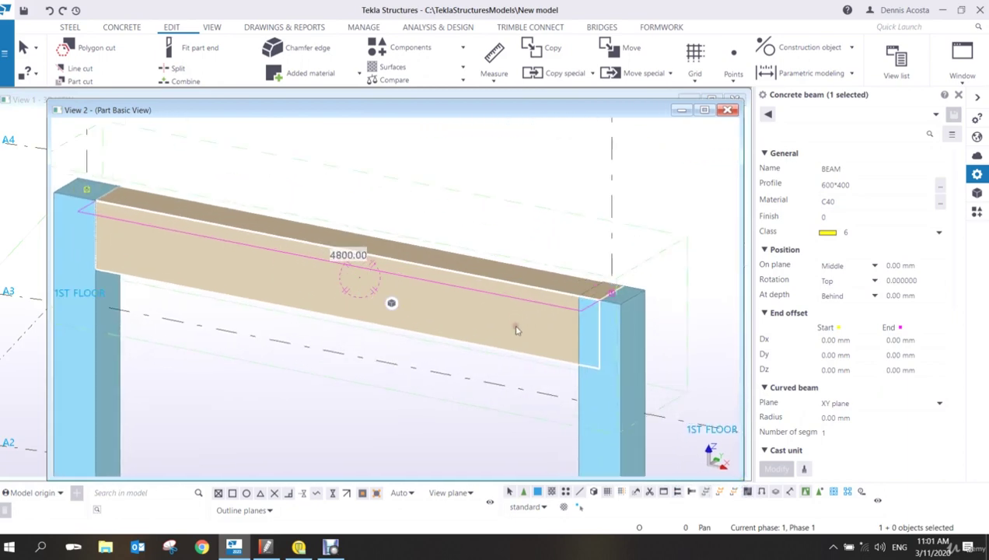
{"action": "key", "text": "ctrl+p"}
{"action": "scroll", "coordinate": [459, 314], "scroll_direction": "up", "scroll_amount": 2}
{"action": "middle_click_drag", "start_coordinate": [381, 332], "coordinate": [434, 300]}
{"action": "left_click", "coordinate": [386, 158]}
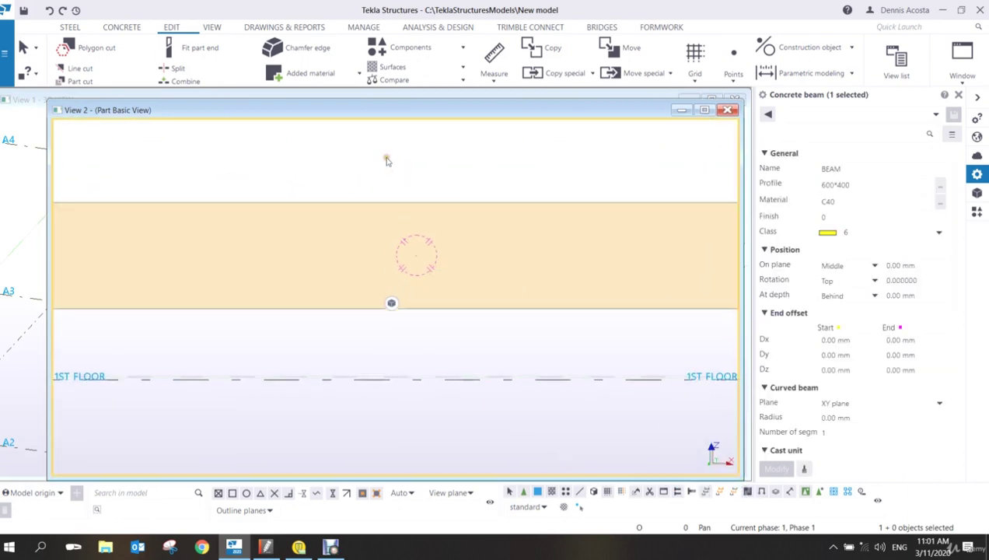
{"action": "scroll", "coordinate": [388, 305], "scroll_direction": "down", "scroll_amount": 3}
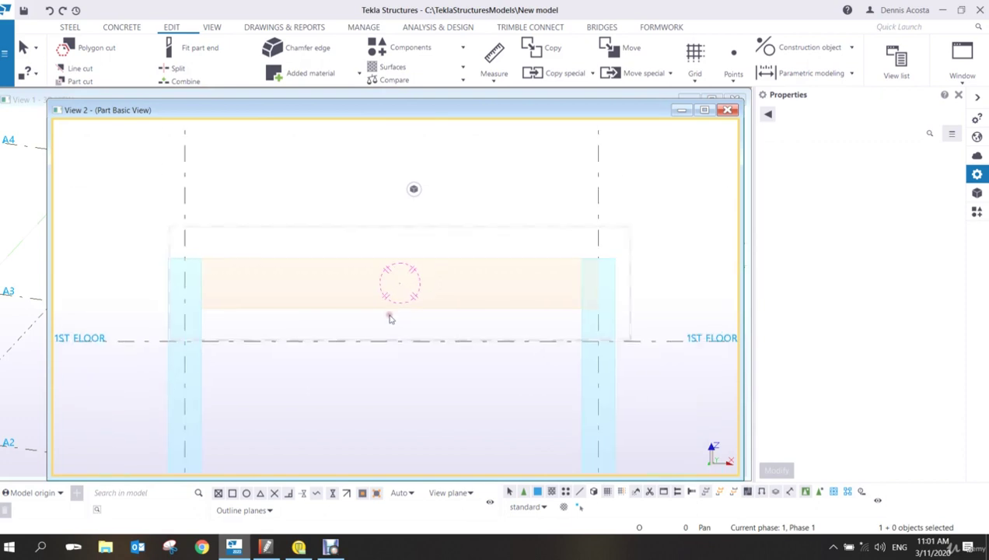
{"action": "scroll", "coordinate": [391, 318], "scroll_direction": "up", "scroll_amount": 1}
{"action": "middle_click_drag", "start_coordinate": [395, 317], "coordinate": [411, 301]}
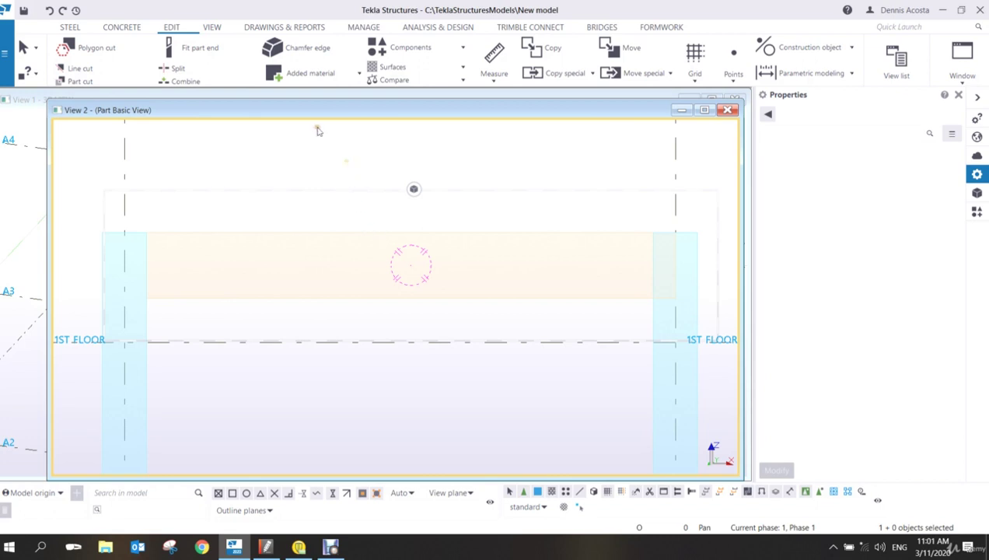
- Model a D150 steel polybeam crossing the concrete beam, with a sloping leg about 1250 mm and a vertical leg about 1000 mm long
{"action": "left_click", "coordinate": [120, 28]}
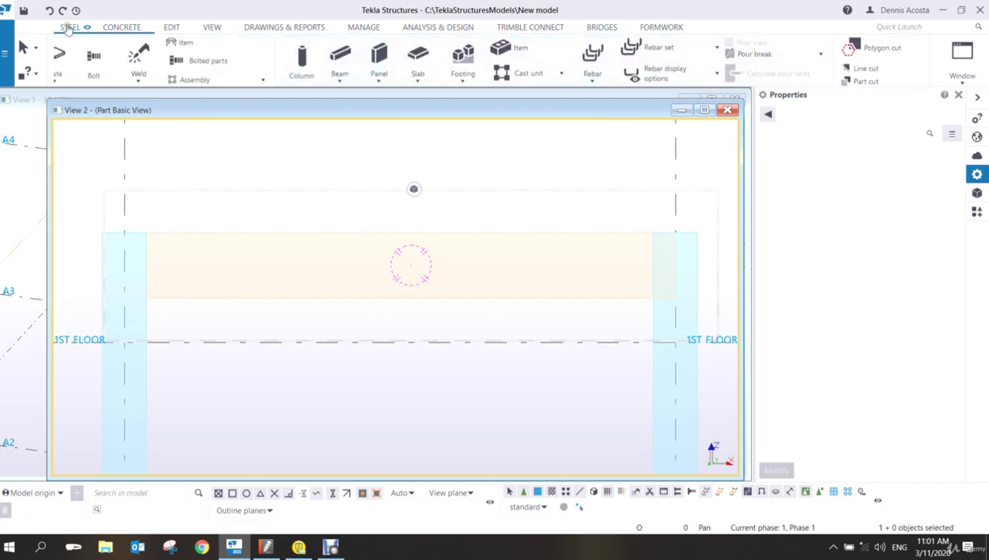
{"action": "left_click", "coordinate": [111, 78]}
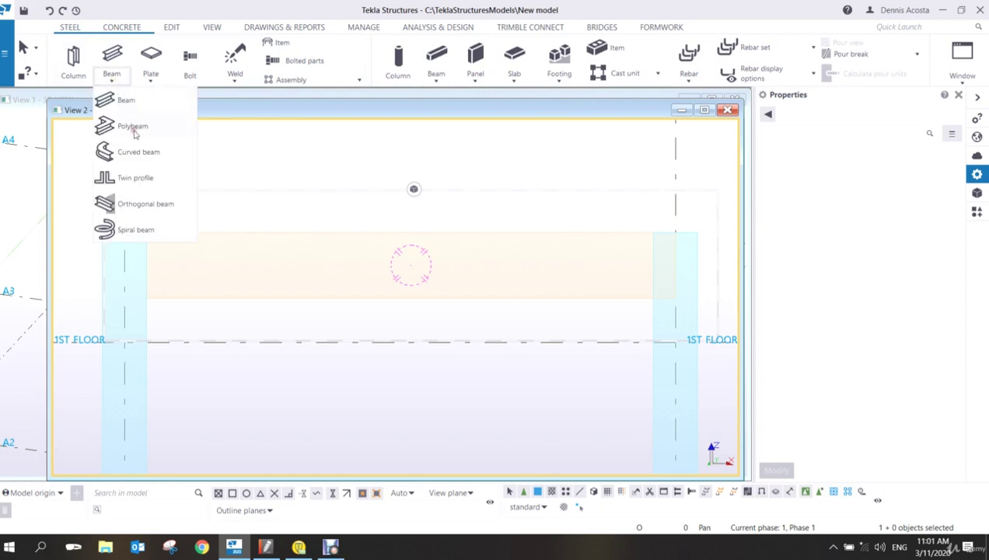
{"action": "left_click", "coordinate": [133, 129]}
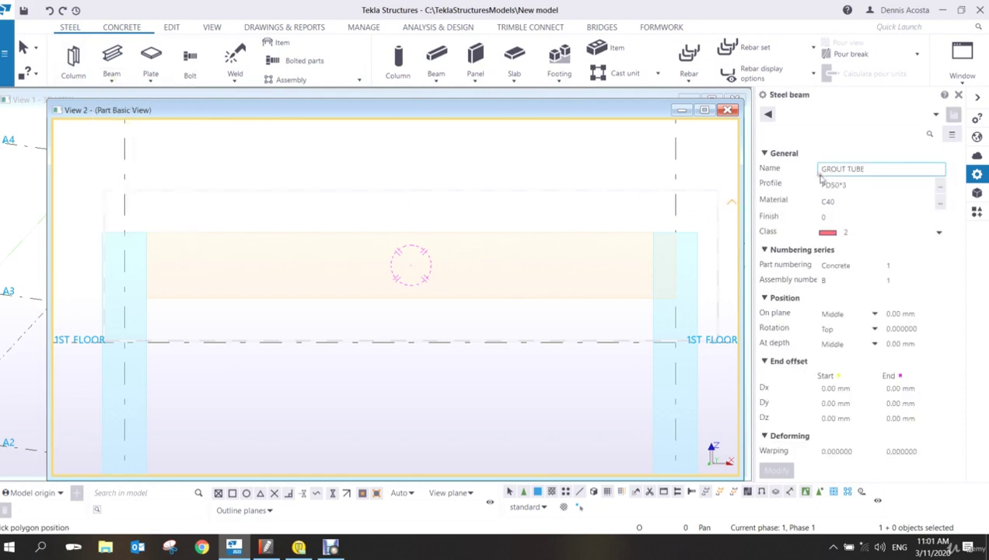
{"action": "left_click", "coordinate": [860, 185]}
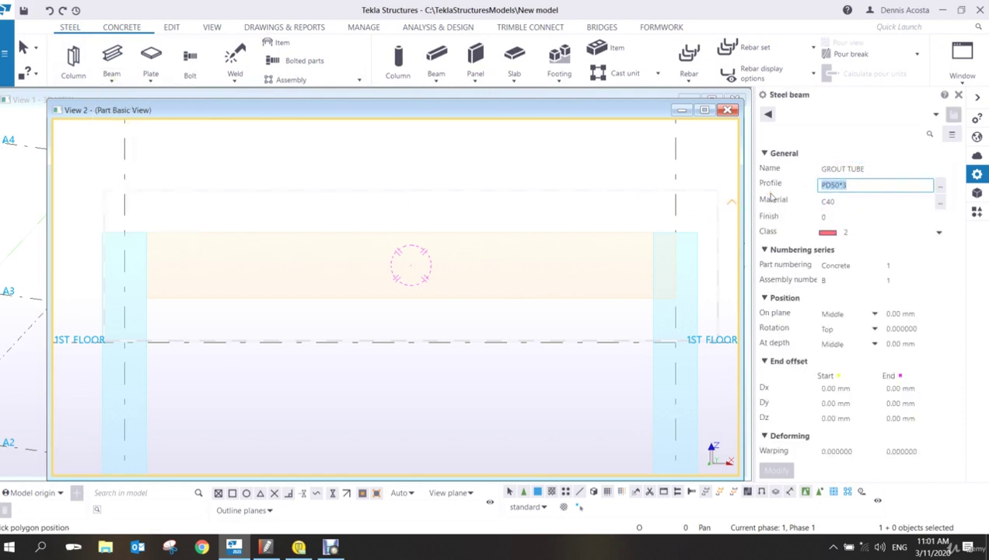
{"action": "type", "text": "D"}
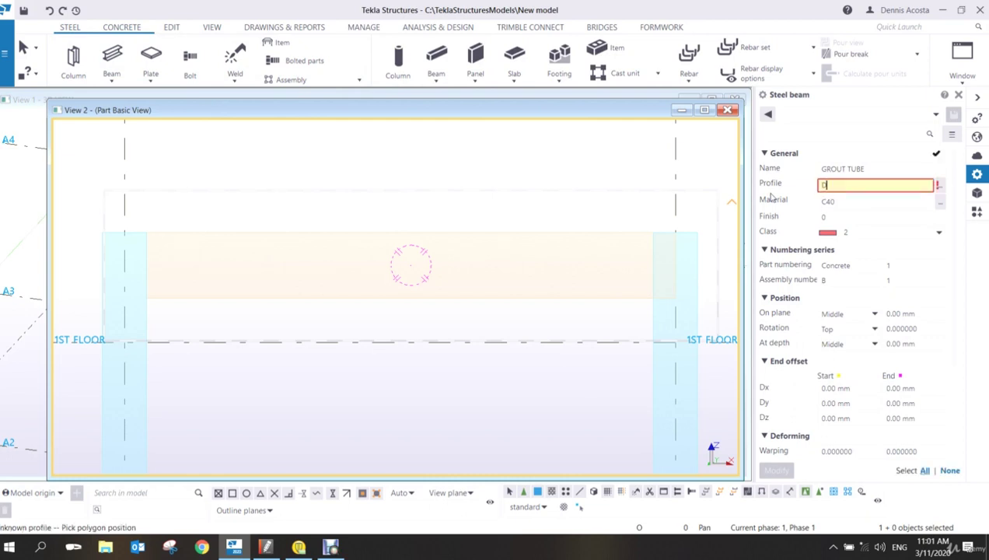
{"action": "type", "text": "2"}
{"action": "key", "text": "BackSpace"}
{"action": "type", "text": "150"}
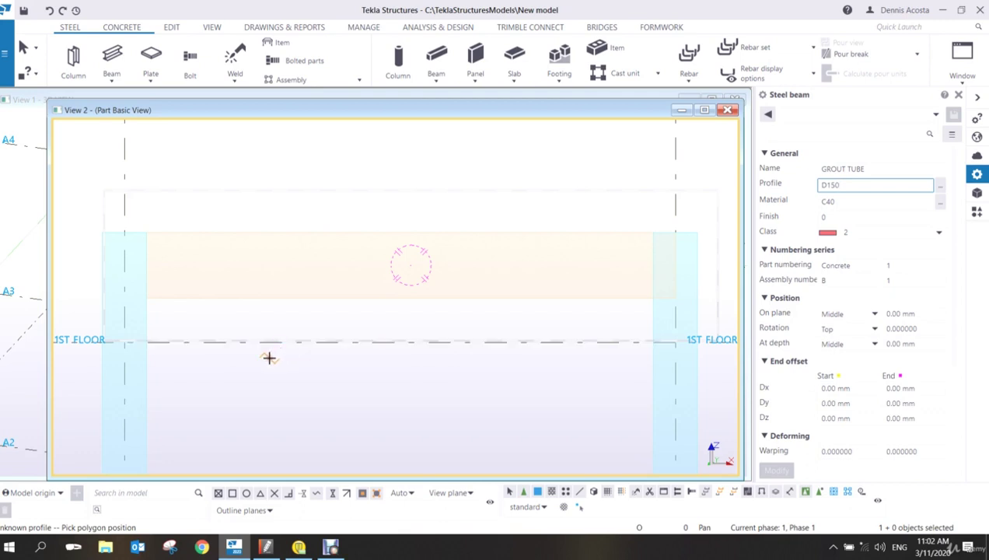
{"action": "left_click", "coordinate": [425, 267]}
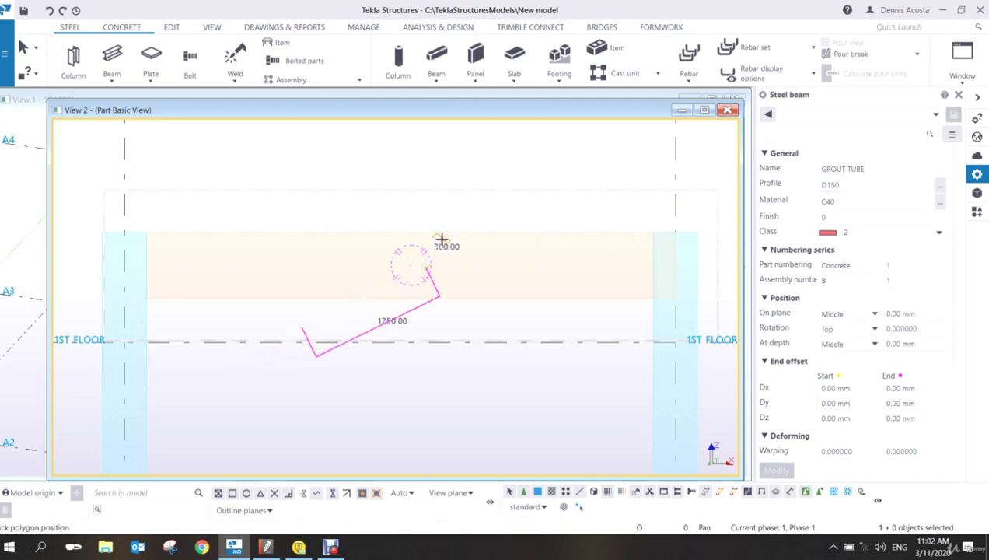
{"action": "left_click", "coordinate": [426, 157]}
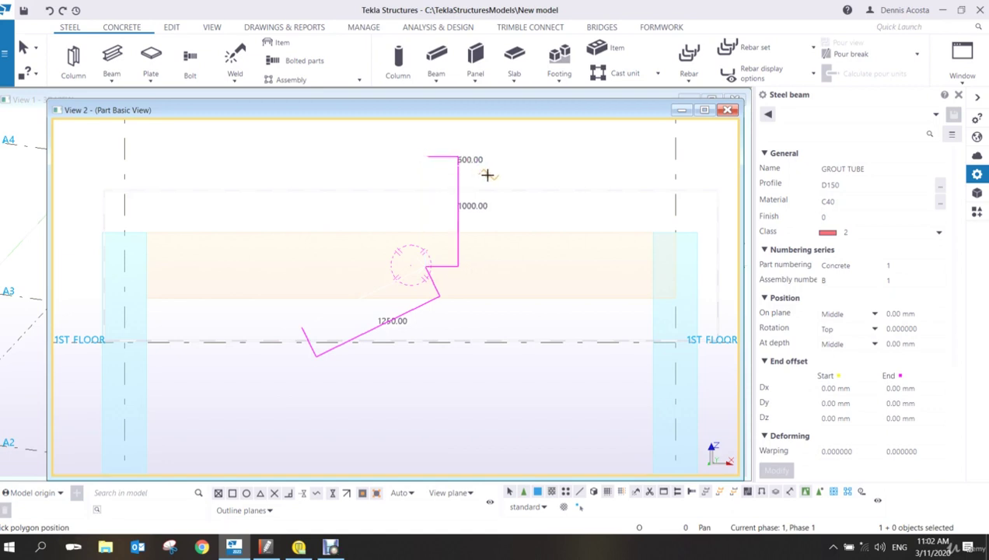
{"action": "middle_click", "coordinate": [516, 162]}
{"action": "right_click", "coordinate": [516, 162]}
{"action": "left_click", "coordinate": [522, 169]}
- Apply a Rounding corner chamfer with a 200 mm radius to the polybeam's bend
{"action": "scroll", "coordinate": [455, 226], "scroll_direction": "up", "scroll_amount": 5}
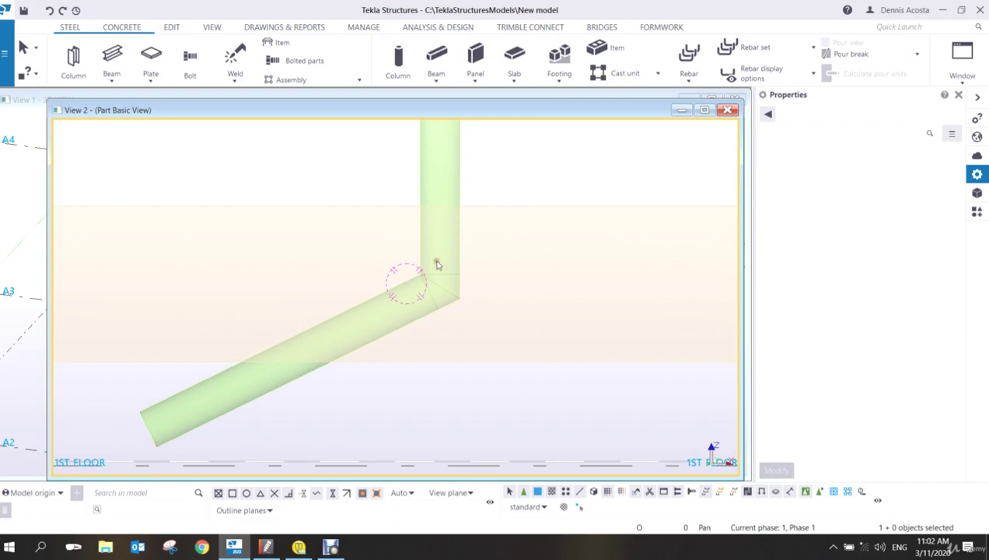
{"action": "left_click", "coordinate": [445, 290]}
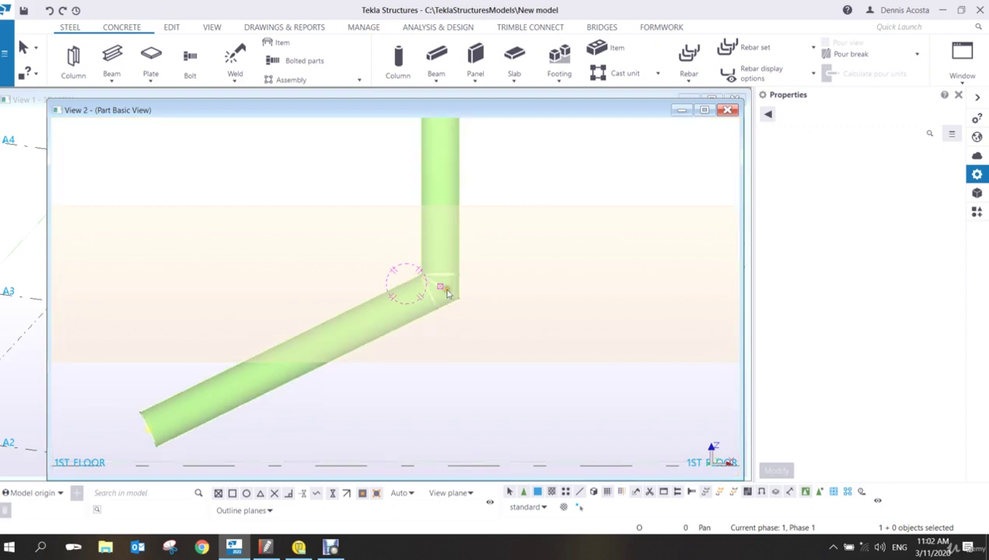
{"action": "left_click", "coordinate": [441, 287]}
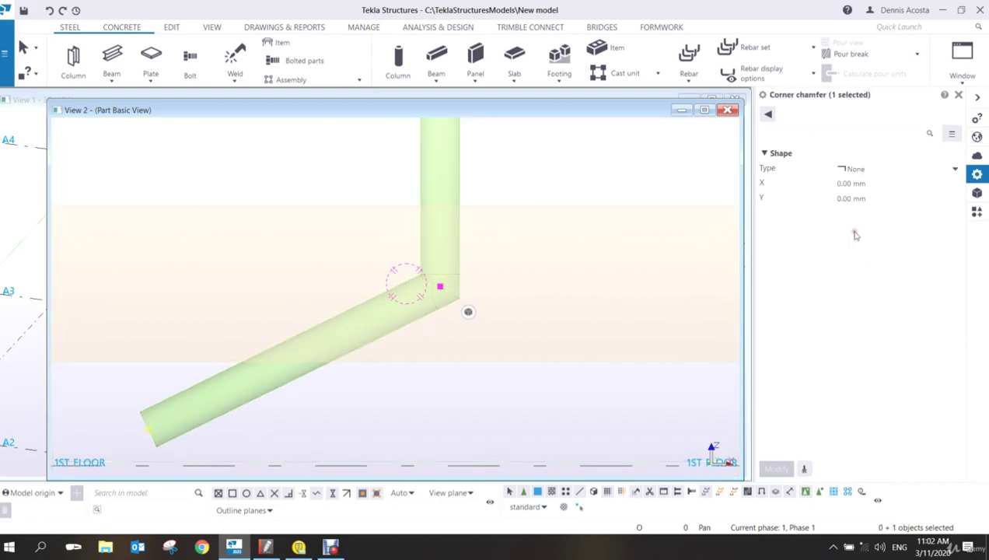
{"action": "left_click", "coordinate": [849, 168]}
{"action": "left_click", "coordinate": [855, 207]}
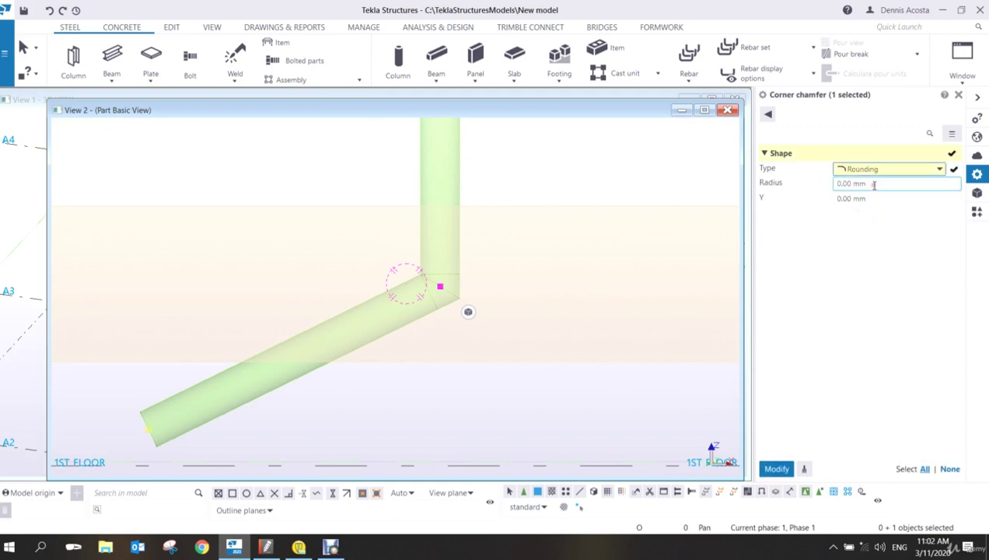
{"action": "left_click", "coordinate": [864, 184]}
{"action": "type", "text": "200"}
{"action": "key", "text": "Return"}
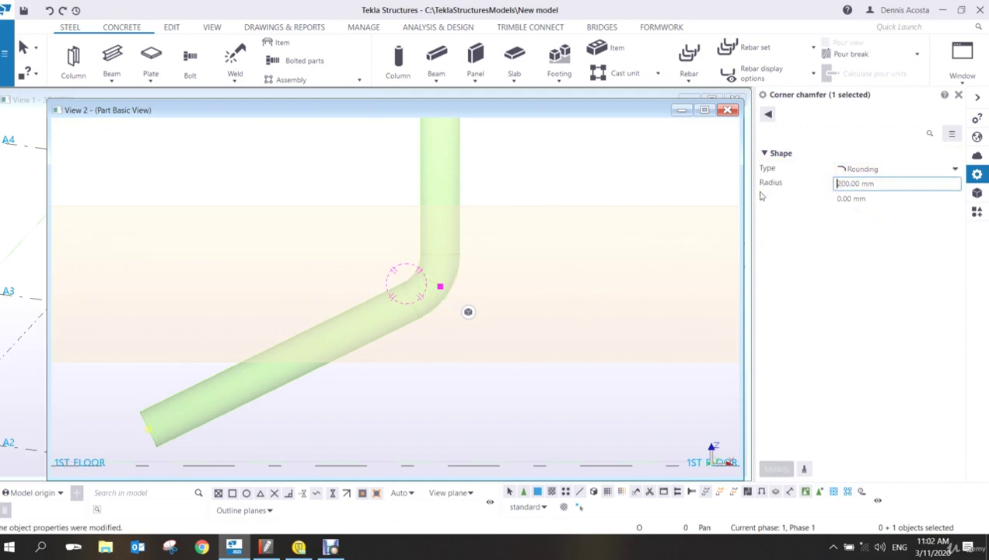
- Set the rounding radius of the polybeam's bend to 300 mm and deselect the corner
{"action": "left_click", "coordinate": [898, 184]}
{"action": "type", "text": "300"}
{"action": "key", "text": "Return"}
{"action": "left_click", "coordinate": [502, 175]}
- Examine in 3D how the rounded polybeam passes through the concrete beam, and return to the flat elevation
{"action": "scroll", "coordinate": [505, 206], "scroll_direction": "down", "scroll_amount": 4}
{"action": "scroll", "coordinate": [504, 217], "scroll_direction": "up", "scroll_amount": 2}
{"action": "scroll", "coordinate": [468, 224], "scroll_direction": "down", "scroll_amount": 1}
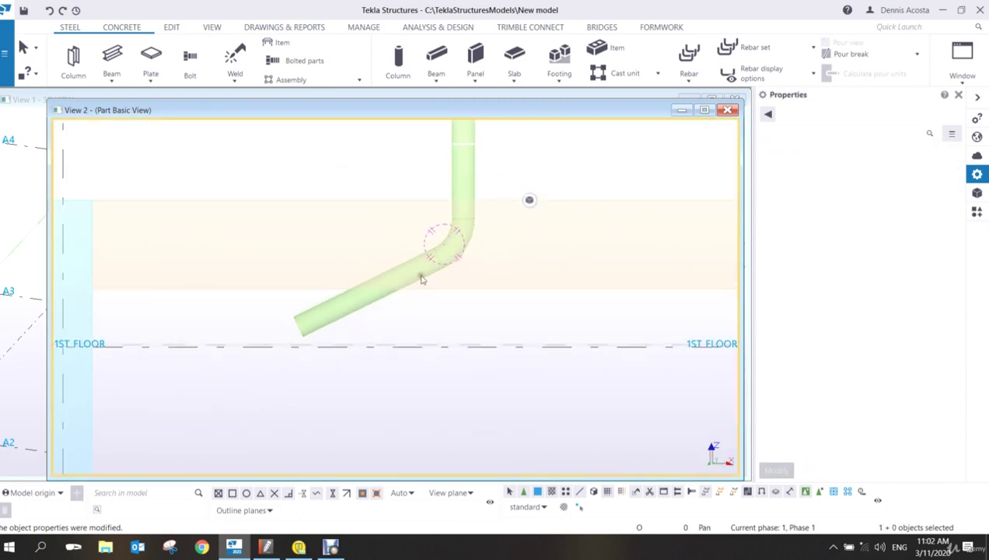
{"action": "mouse_move", "coordinate": [411, 270]}
{"action": "middle_mouse_down", "text": "ctrl"}
{"action": "mouse_move", "coordinate": [531, 450]}
{"action": "mouse_move", "coordinate": [433, 300]}
{"action": "middle_mouse_up", "text": "ctrl"}
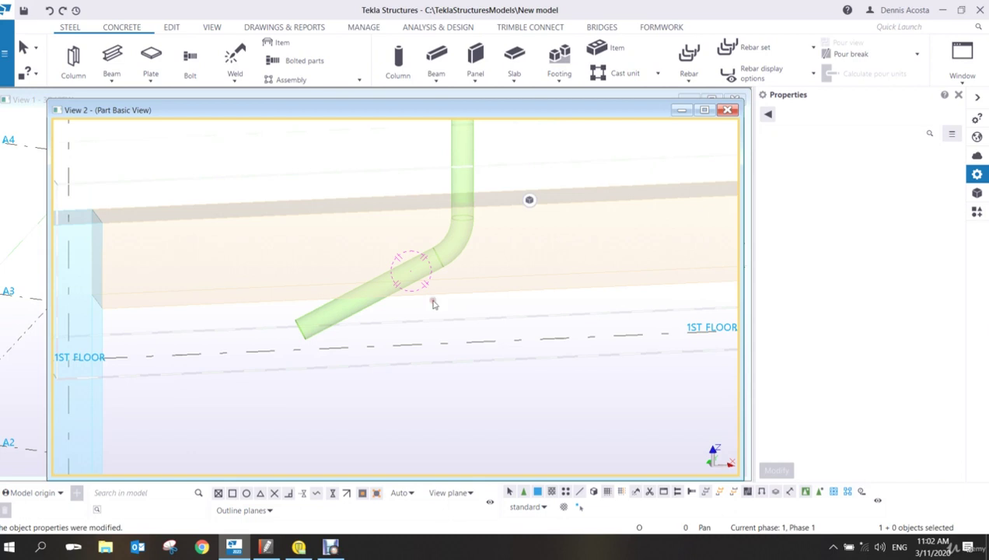
{"action": "scroll", "coordinate": [433, 305], "scroll_direction": "down", "scroll_amount": 3}
{"action": "scroll", "coordinate": [417, 289], "scroll_direction": "up", "scroll_amount": 4}
{"action": "middle_click_drag", "start_coordinate": [418, 286], "coordinate": [413, 254]}
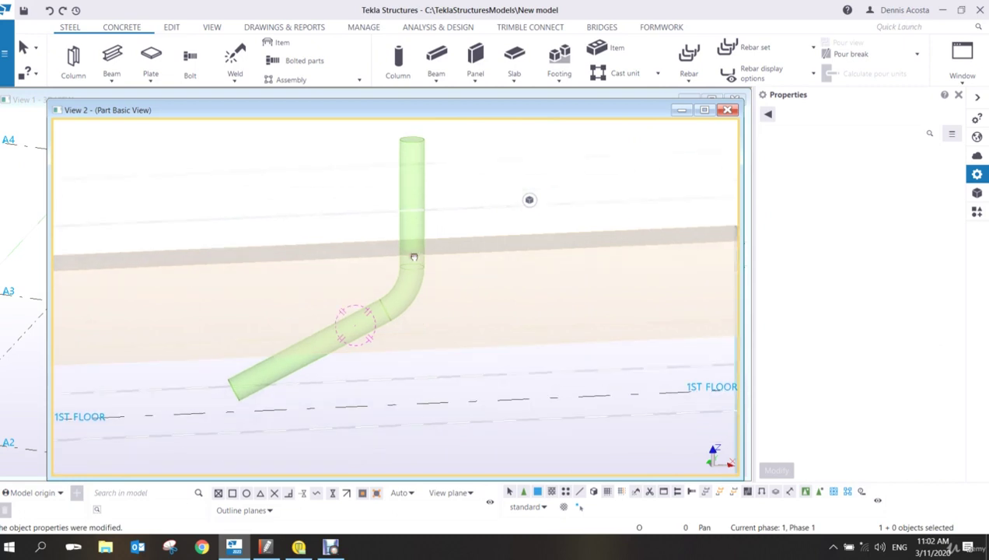
{"action": "key", "text": "ctrl+p"}
{"action": "scroll", "coordinate": [408, 263], "scroll_direction": "down", "scroll_amount": 1}
{"action": "scroll", "coordinate": [402, 316], "scroll_direction": "up", "scroll_amount": 3}
{"action": "scroll", "coordinate": [400, 315], "scroll_direction": "down", "scroll_amount": 2}
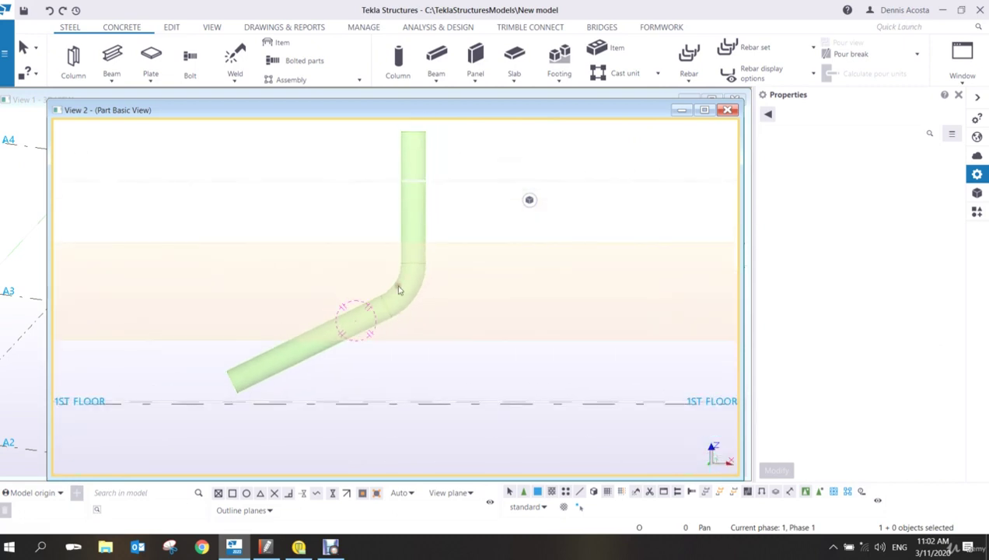
- Cut the concrete beam with the polybeam, using Part cut
{"action": "left_click", "coordinate": [172, 27]}
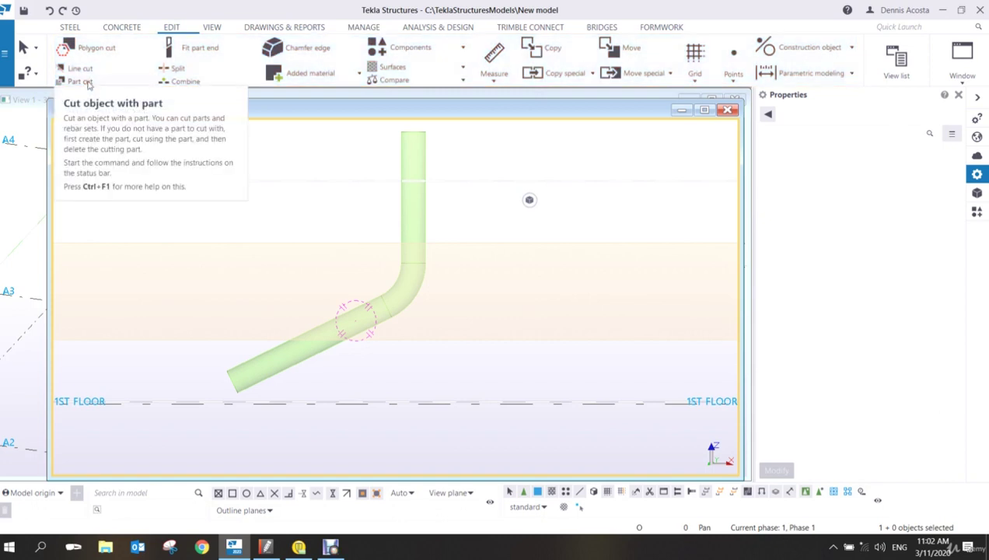
{"action": "left_click", "coordinate": [78, 81]}
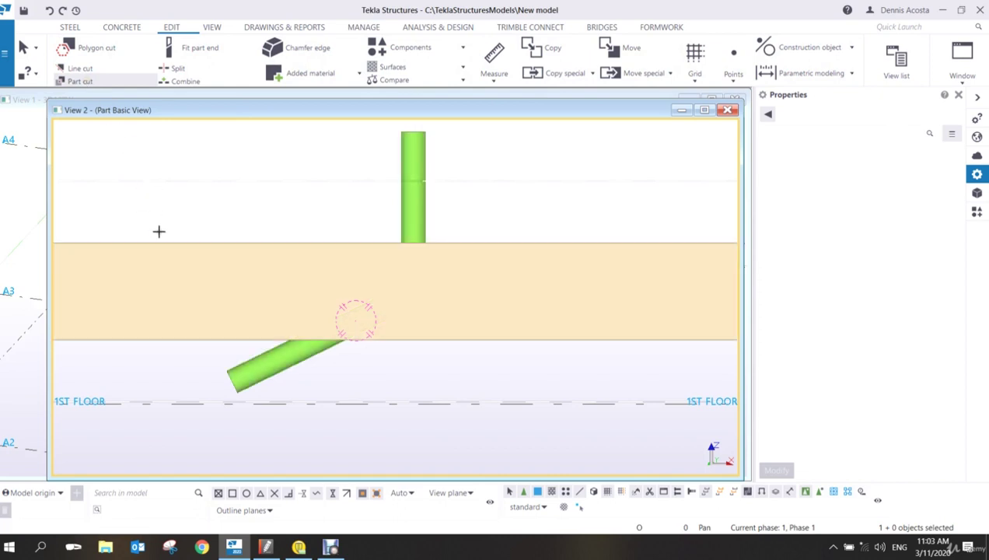
{"action": "right_click", "coordinate": [260, 185]}
{"action": "left_click", "coordinate": [282, 192]}
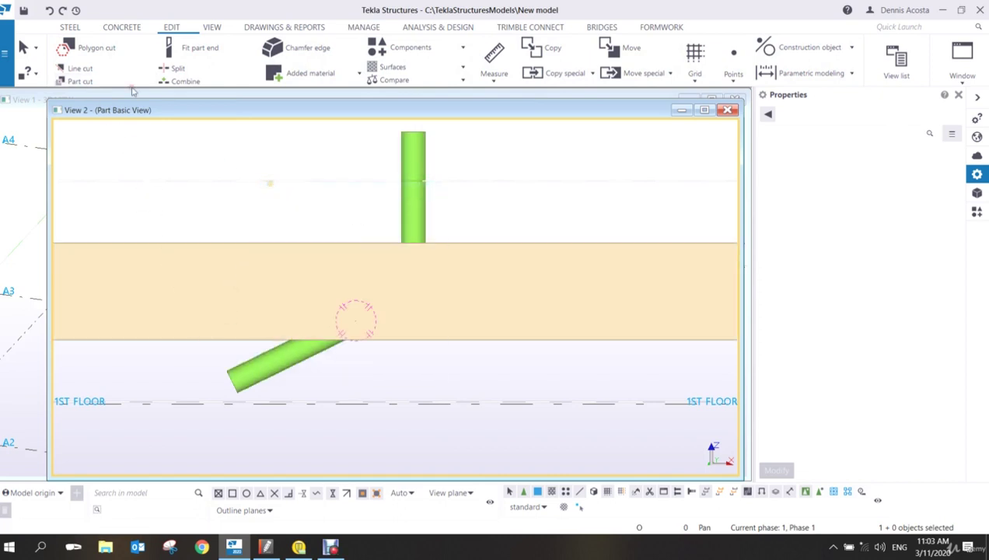
{"action": "left_click", "coordinate": [85, 80]}
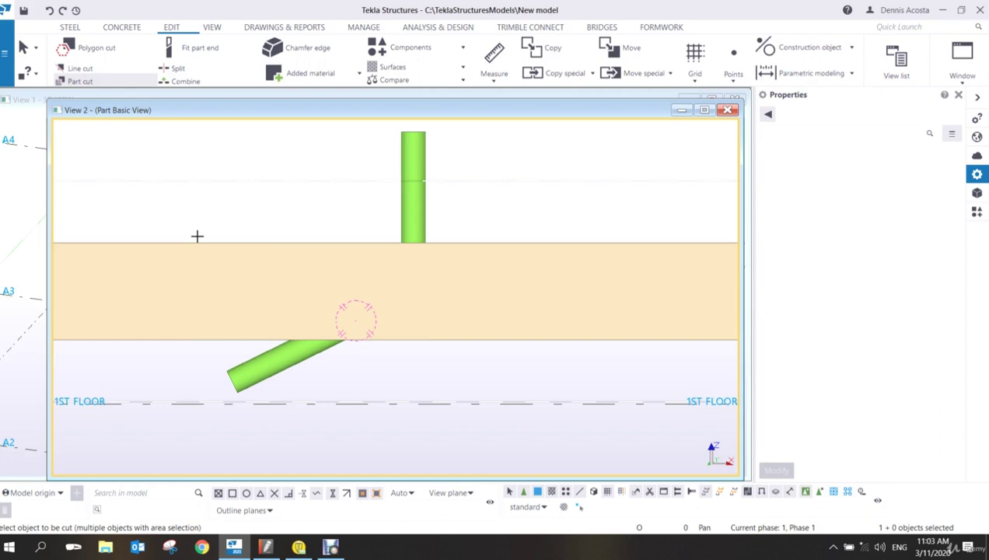
{"action": "left_click", "coordinate": [295, 258]}
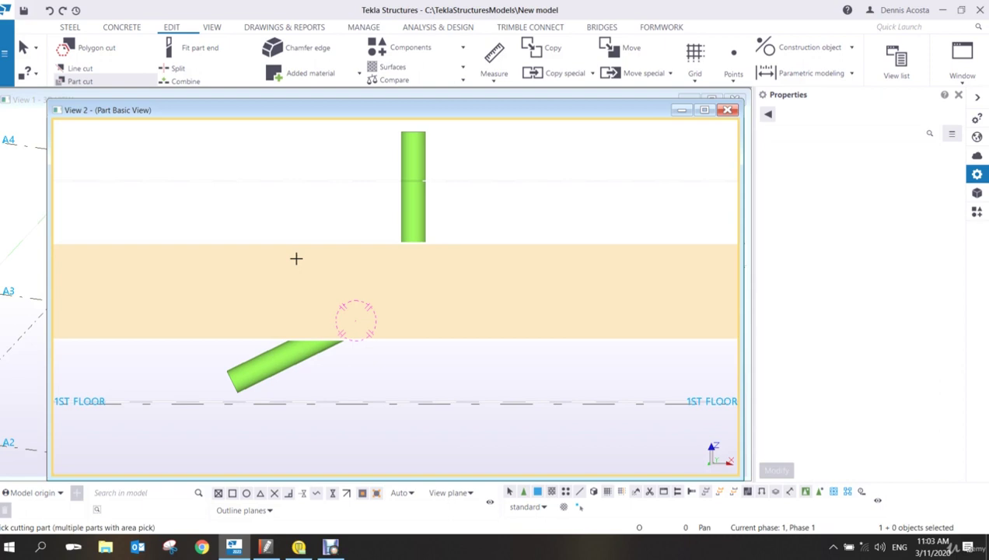
{"action": "left_click", "coordinate": [420, 164]}
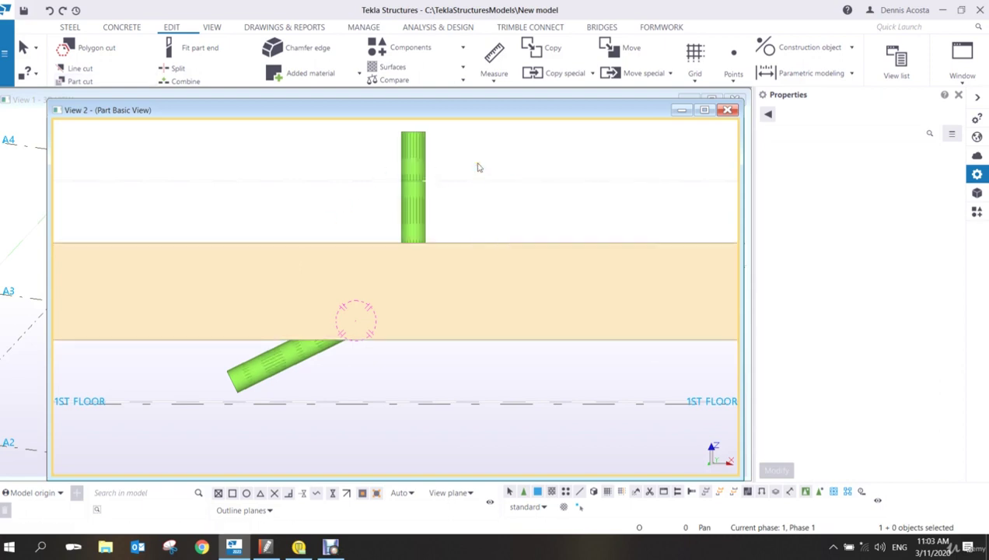
- Hide the polybeam and examine the opening it cut through the top of the concrete beam
{"action": "middle_click_drag", "start_coordinate": [453, 171], "coordinate": [431, 224], "text": "ctrl"}
{"action": "scroll", "coordinate": [431, 223], "scroll_direction": "up", "scroll_amount": 3}
{"action": "left_click", "coordinate": [434, 226]}
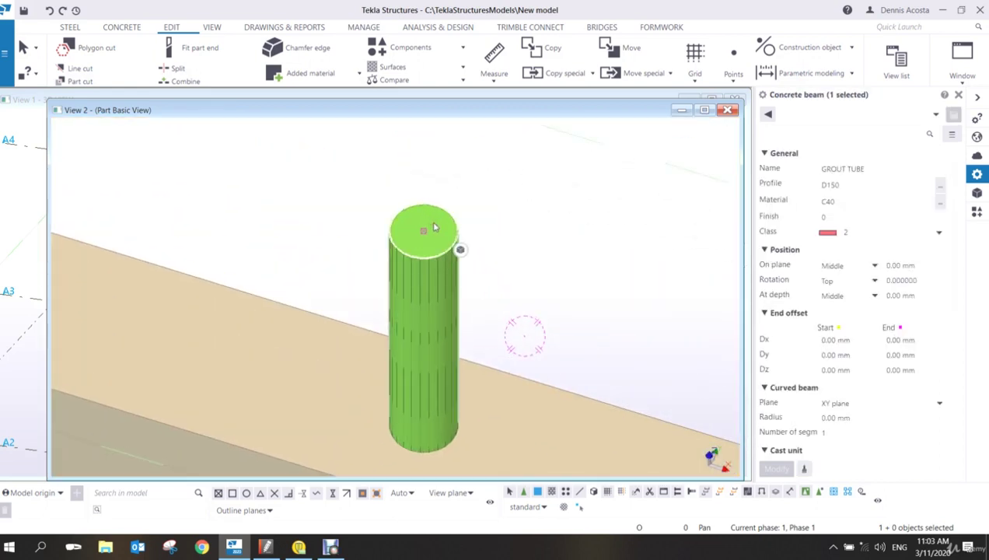
{"action": "right_click", "coordinate": [433, 226]}
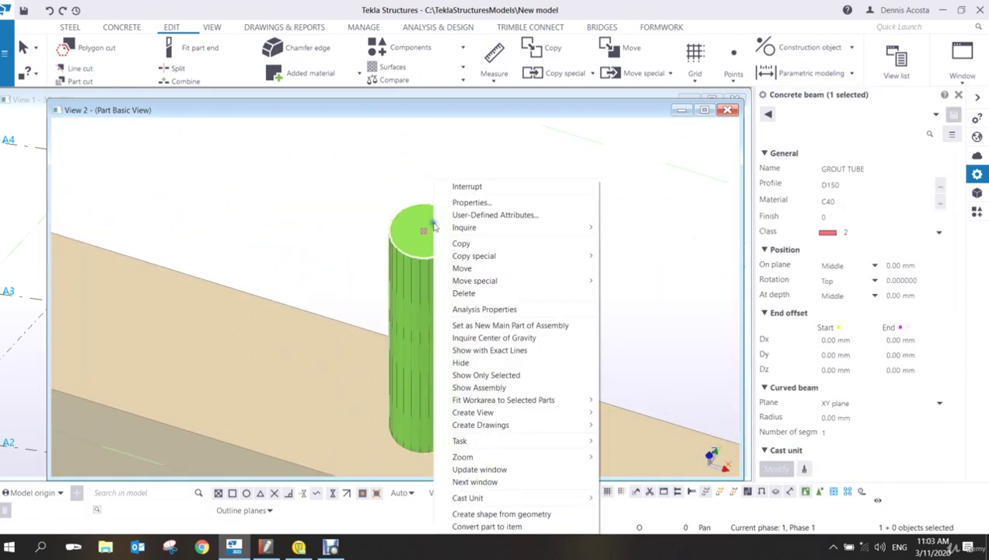
{"action": "left_click", "coordinate": [482, 366]}
{"action": "middle_click_drag", "start_coordinate": [482, 366], "coordinate": [448, 271], "text": "ctrl"}
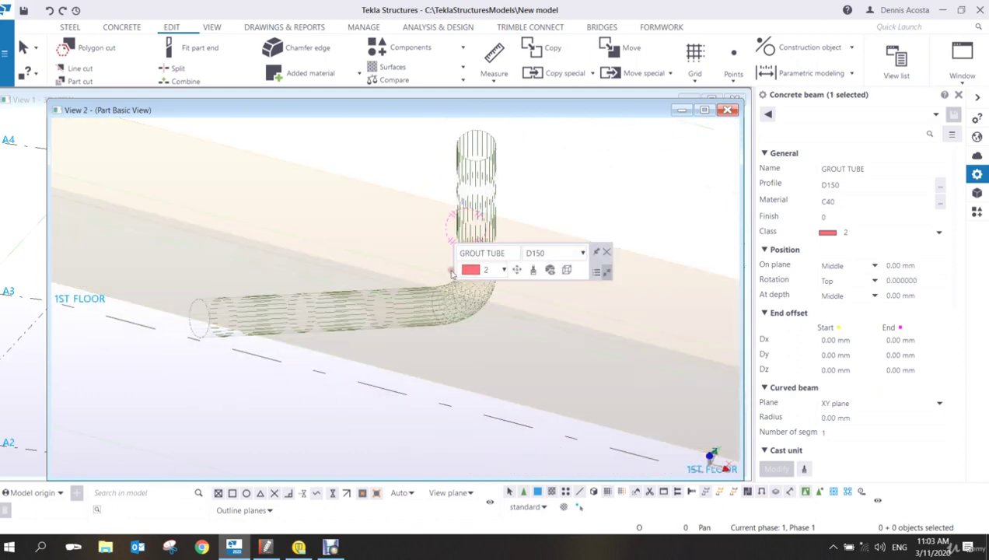
{"action": "middle_click_drag", "start_coordinate": [417, 327], "coordinate": [365, 216], "text": "ctrl"}
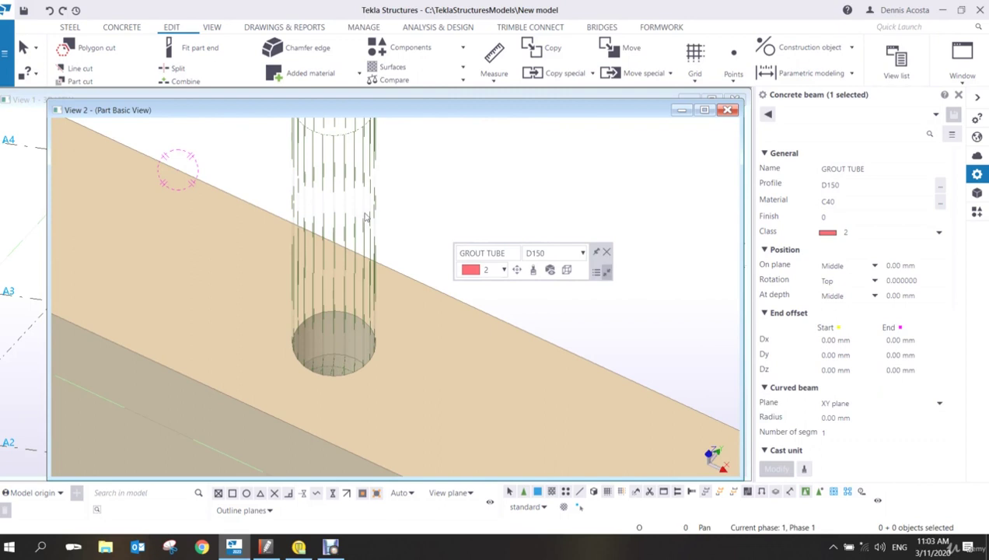
{"action": "scroll", "coordinate": [366, 218], "scroll_direction": "down", "scroll_amount": 2}
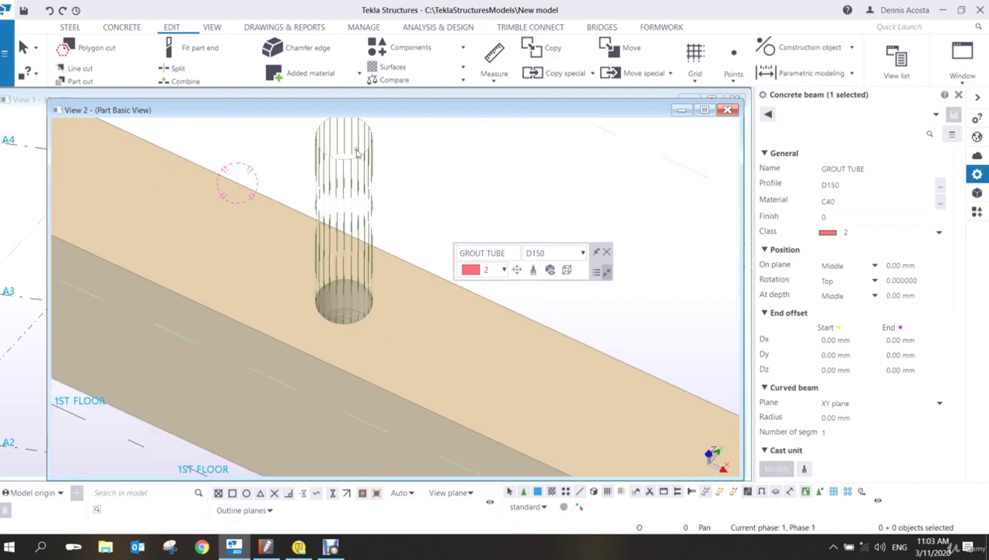
- Set the beam cut's profile to D250 and refresh the view to bring back the hidden polybeam
{"action": "left_click", "coordinate": [365, 163]}
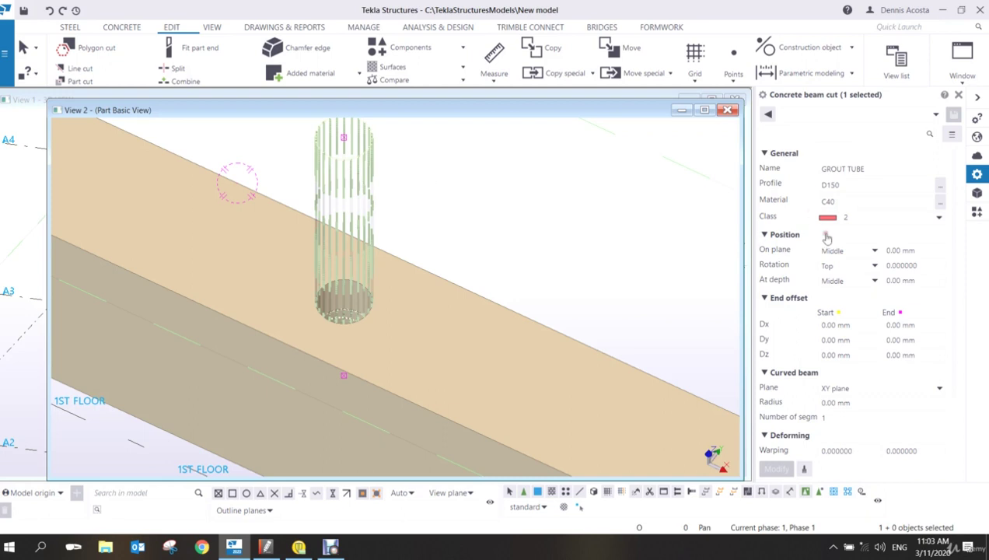
{"action": "left_click", "coordinate": [830, 187]}
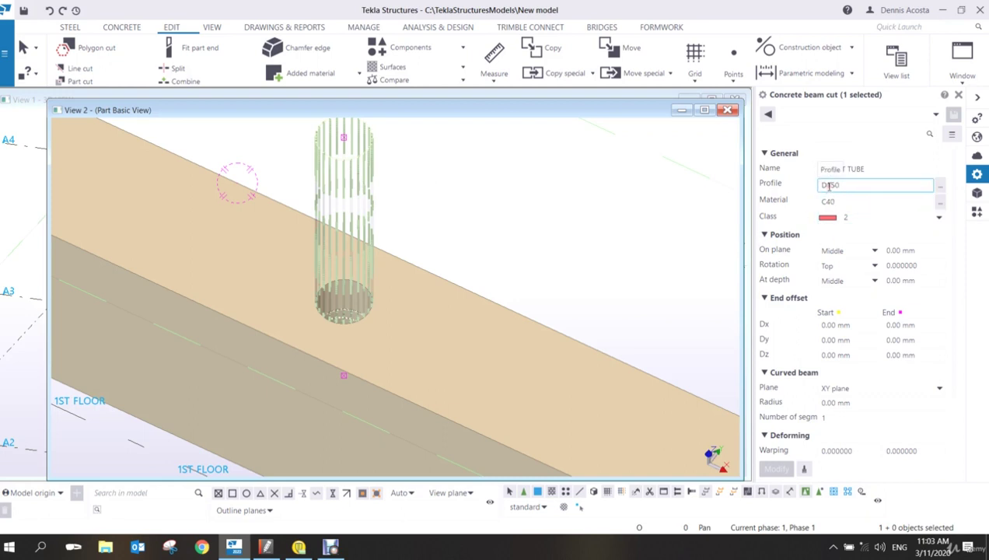
{"action": "double_click", "coordinate": [825, 185]}
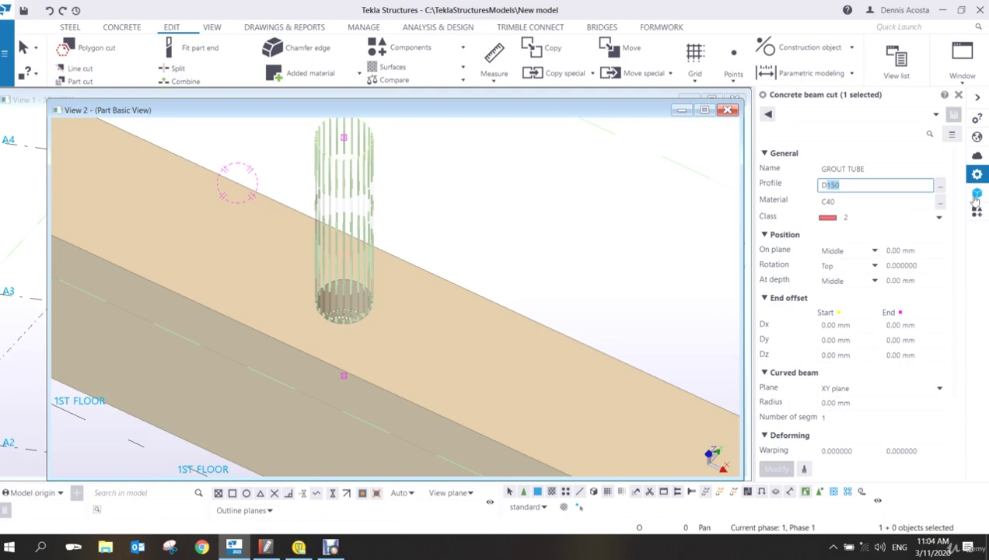
{"action": "type", "text": "25"}
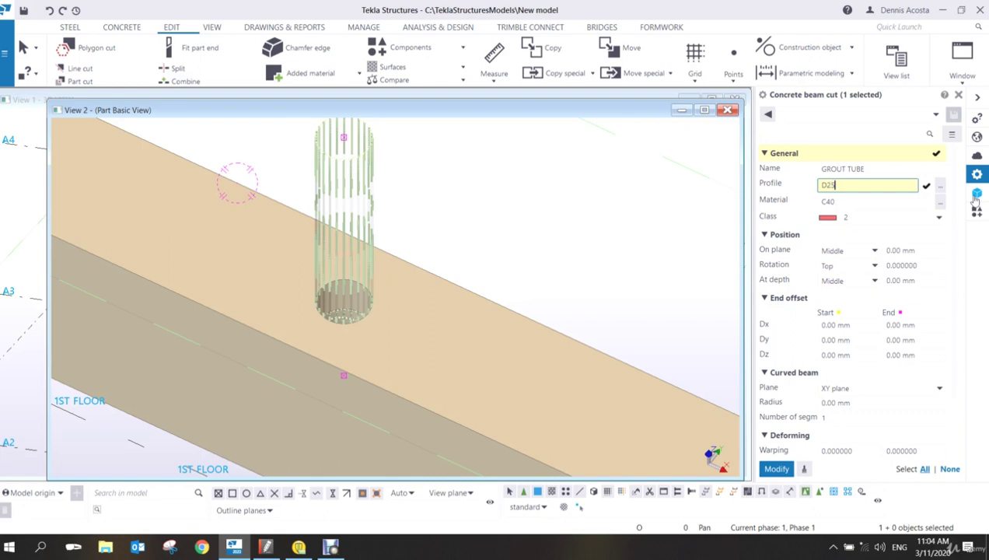
{"action": "key", "text": "Return"}
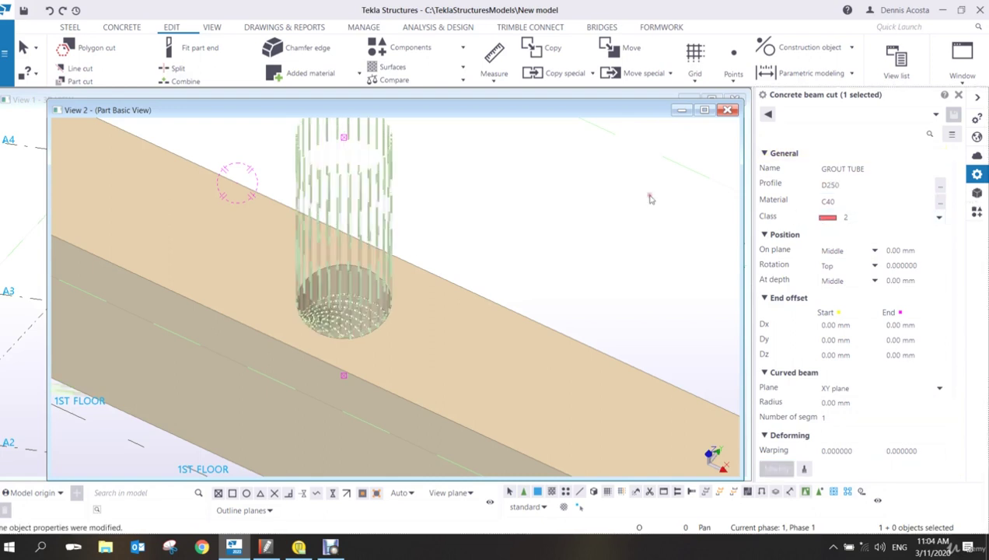
{"action": "right_click", "coordinate": [517, 191]}
{"action": "left_click", "coordinate": [557, 254]}
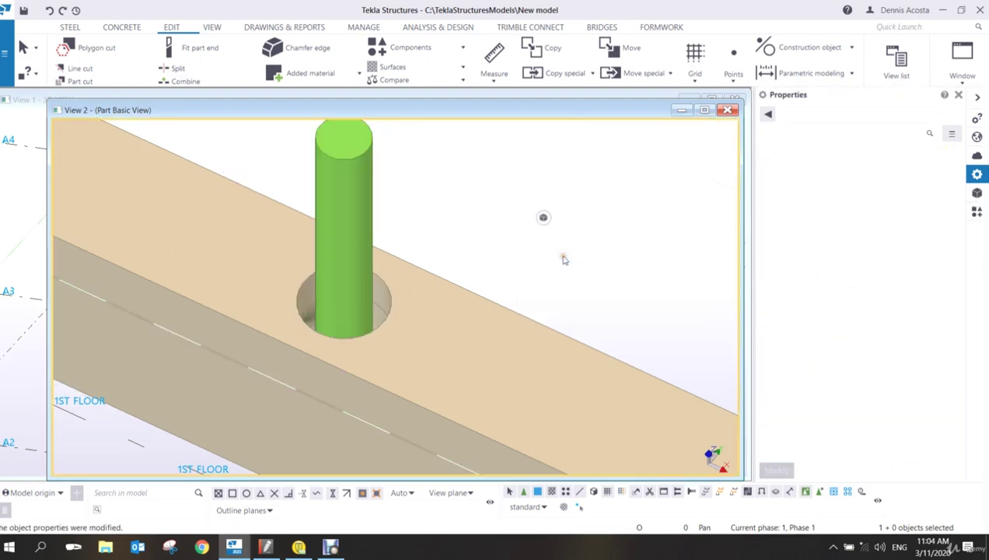
- Make cuts and added material visible in the part view's display settings, with the beam seen from the side
{"action": "scroll", "coordinate": [430, 294], "scroll_direction": "up", "scroll_amount": 3}
{"action": "middle_click_drag", "start_coordinate": [403, 318], "coordinate": [418, 199], "text": "ctrl"}
{"action": "double_click", "coordinate": [426, 202]}
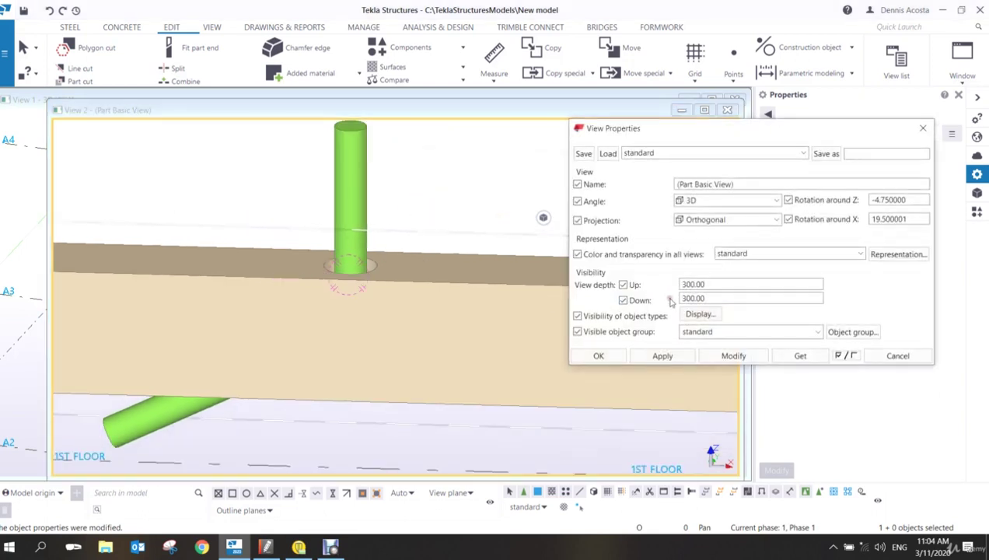
{"action": "left_click", "coordinate": [680, 315]}
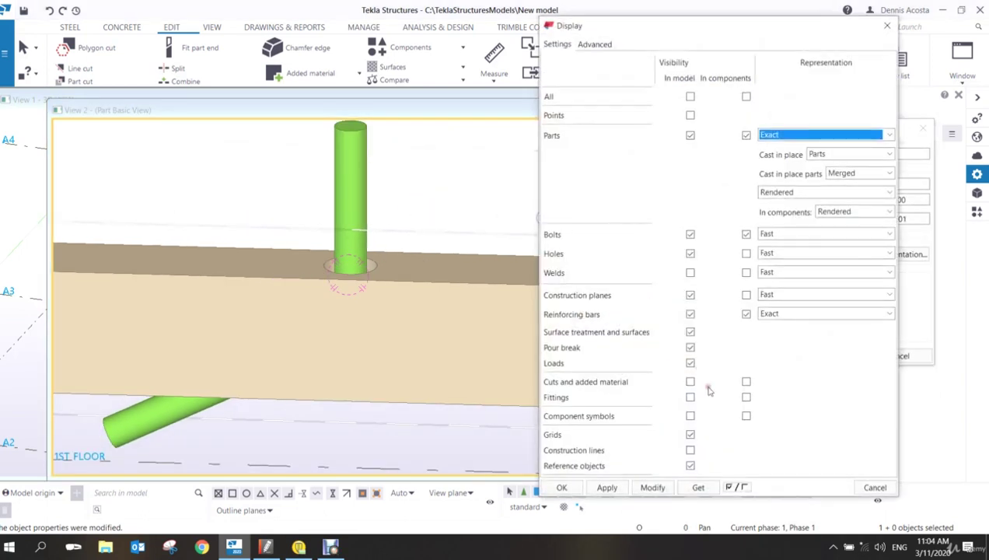
{"action": "left_click", "coordinate": [690, 382]}
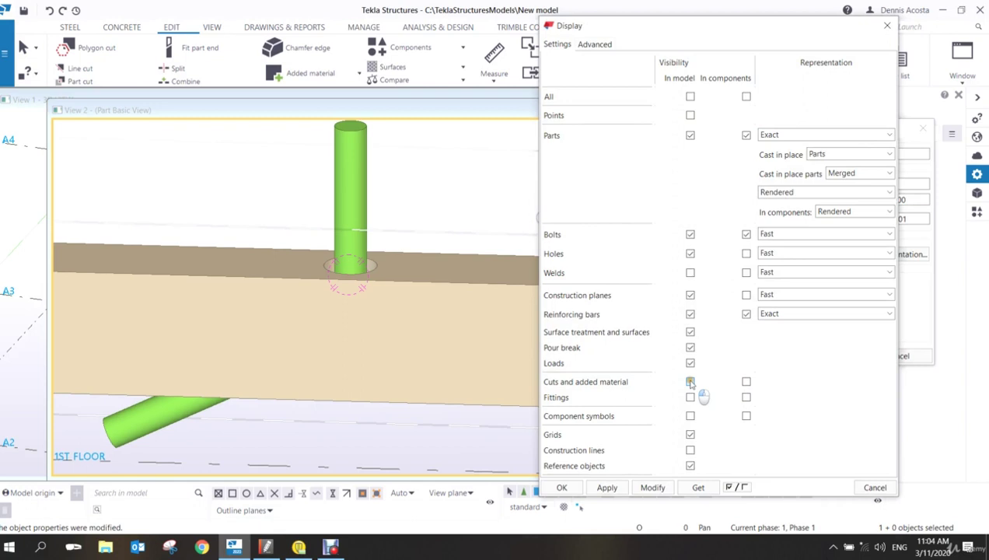
{"action": "left_click", "coordinate": [652, 487]}
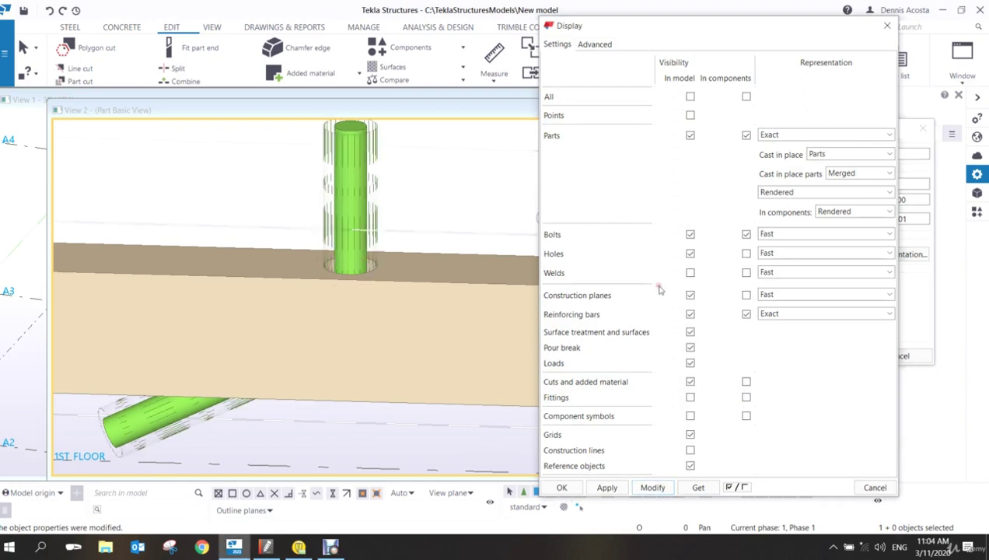
- Switch the model visibility of cuts and added material off again in the display settings
{"action": "left_click", "coordinate": [691, 382]}
{"action": "left_click", "coordinate": [652, 487]}
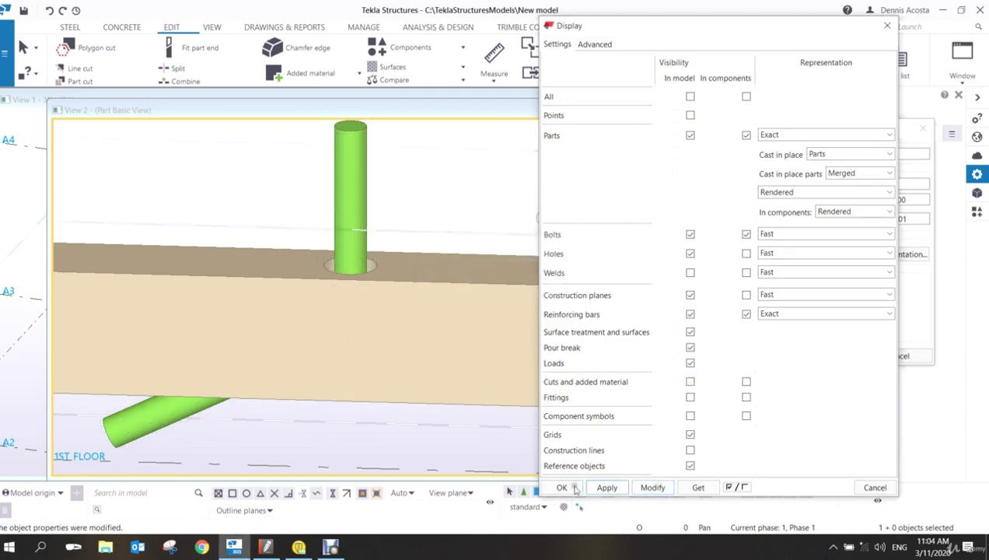
{"action": "left_click", "coordinate": [561, 487]}
- Show the parts as transparent, turn the beam to its flat elevation and close the view properties
{"action": "scroll", "coordinate": [406, 260], "scroll_direction": "down", "scroll_amount": 3}
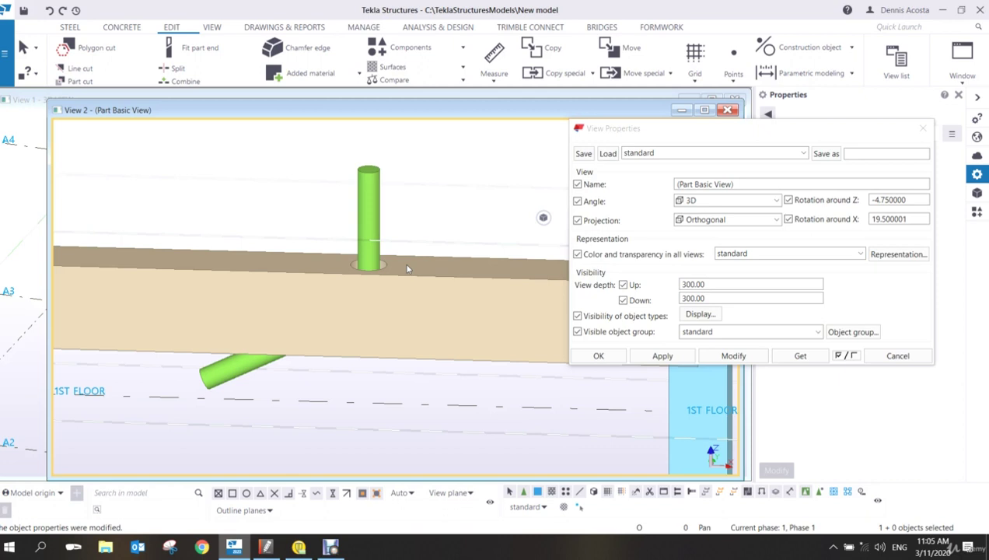
{"action": "key", "text": "ctrl+2"}
{"action": "scroll", "coordinate": [353, 326], "scroll_direction": "up", "scroll_amount": 5}
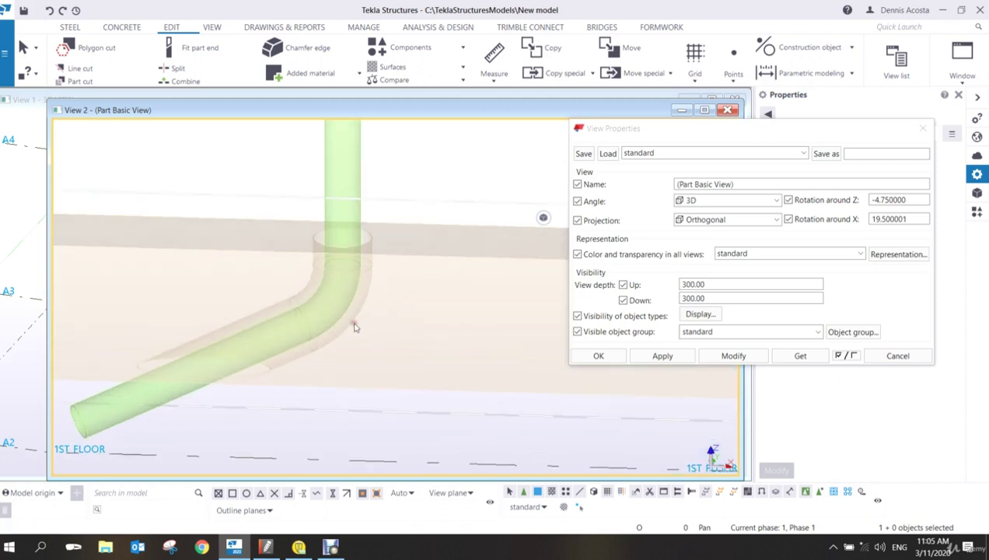
{"action": "mouse_move", "coordinate": [332, 316]}
{"action": "middle_mouse_down", "text": "ctrl"}
{"action": "mouse_move", "coordinate": [360, 301]}
{"action": "mouse_move", "coordinate": [342, 242]}
{"action": "mouse_move", "coordinate": [368, 277]}
{"action": "mouse_move", "coordinate": [443, 276]}
{"action": "middle_mouse_up", "text": "ctrl"}
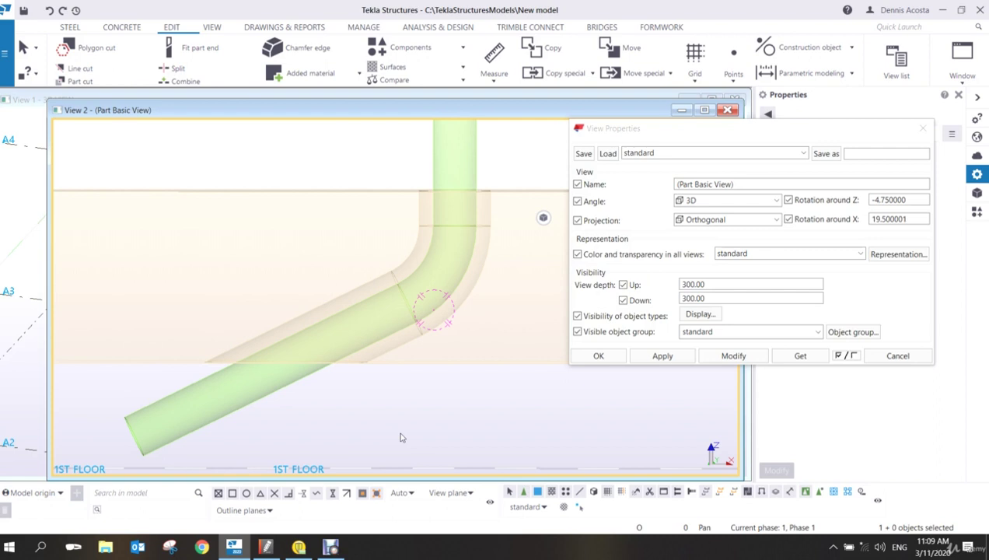
{"action": "left_click", "coordinate": [924, 129]}
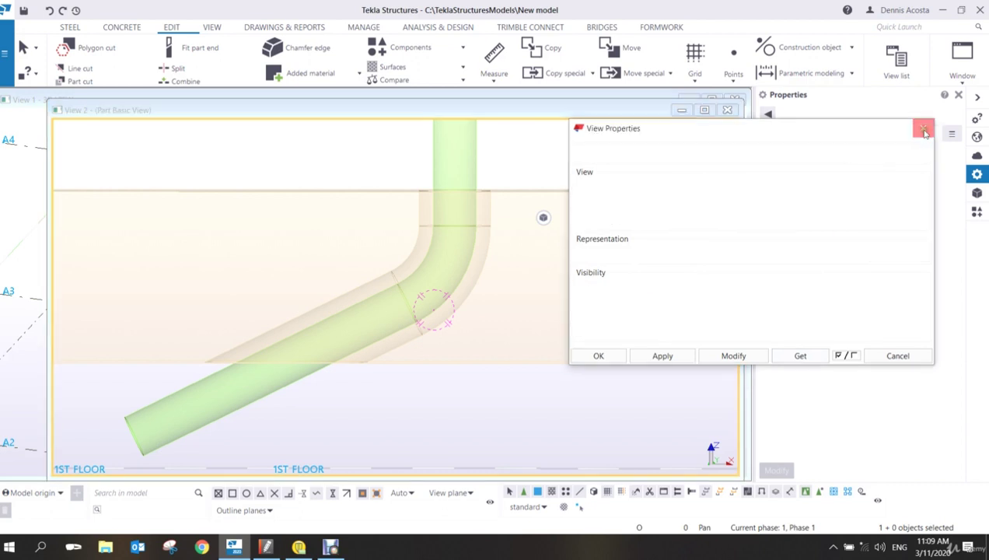
{"action": "scroll", "coordinate": [544, 333], "scroll_direction": "down", "scroll_amount": 5}
{"action": "scroll", "coordinate": [533, 324], "scroll_direction": "up", "scroll_amount": 1}
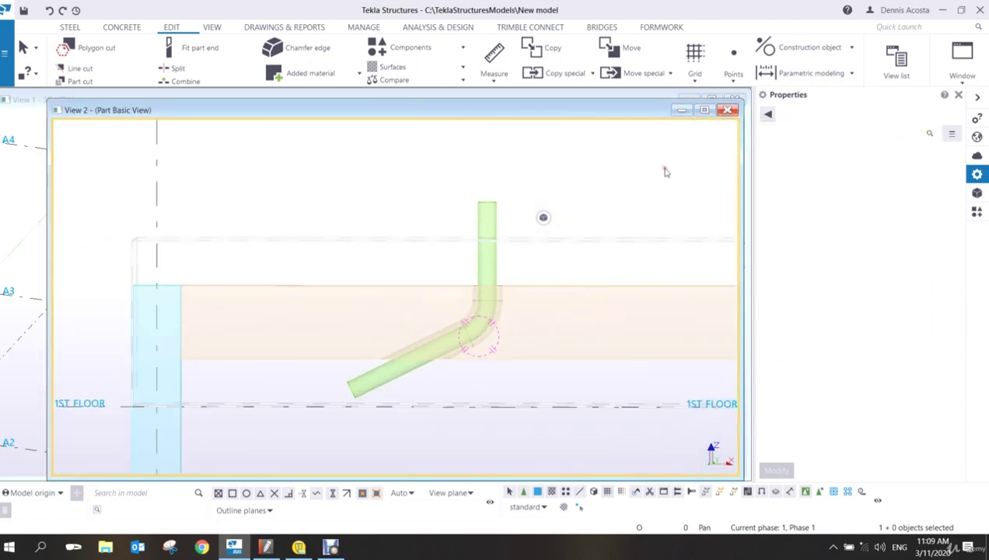
{"action": "scroll", "coordinate": [606, 177], "scroll_direction": "down", "scroll_amount": 3}
{"action": "scroll", "coordinate": [413, 234], "scroll_direction": "up", "scroll_amount": 2}
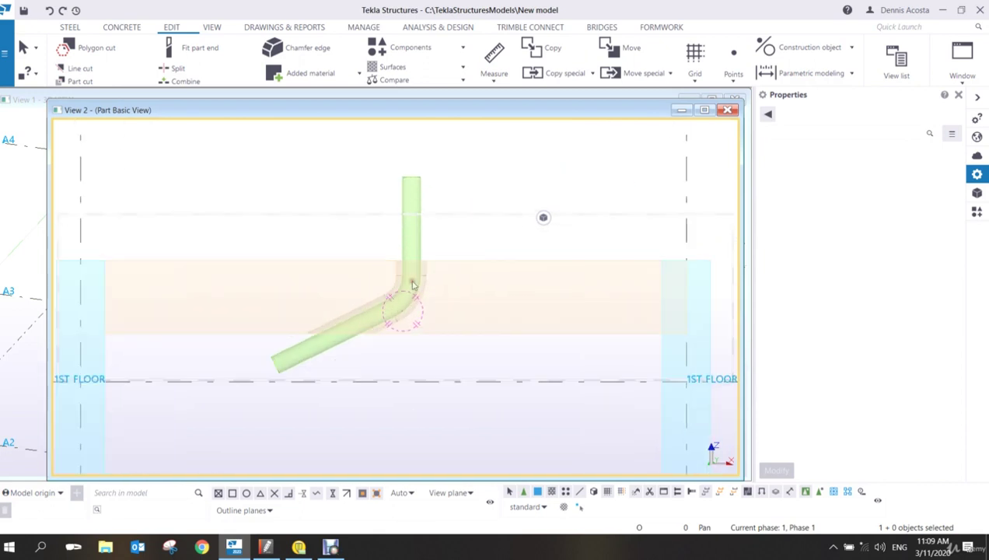
{"action": "scroll", "coordinate": [490, 351], "scroll_direction": "down", "scroll_amount": 1}
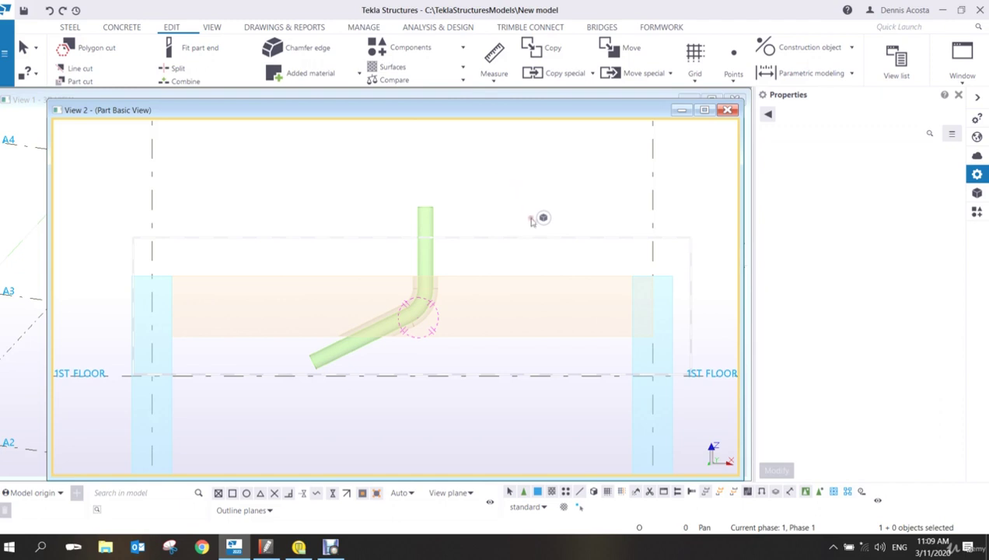
{"action": "left_click", "coordinate": [526, 215]}
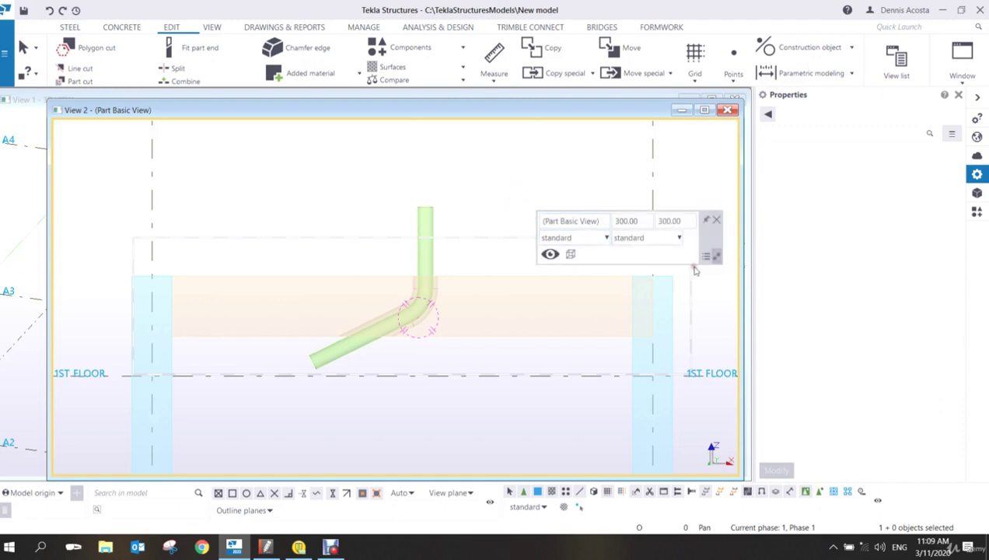
{"action": "left_click", "coordinate": [716, 220]}
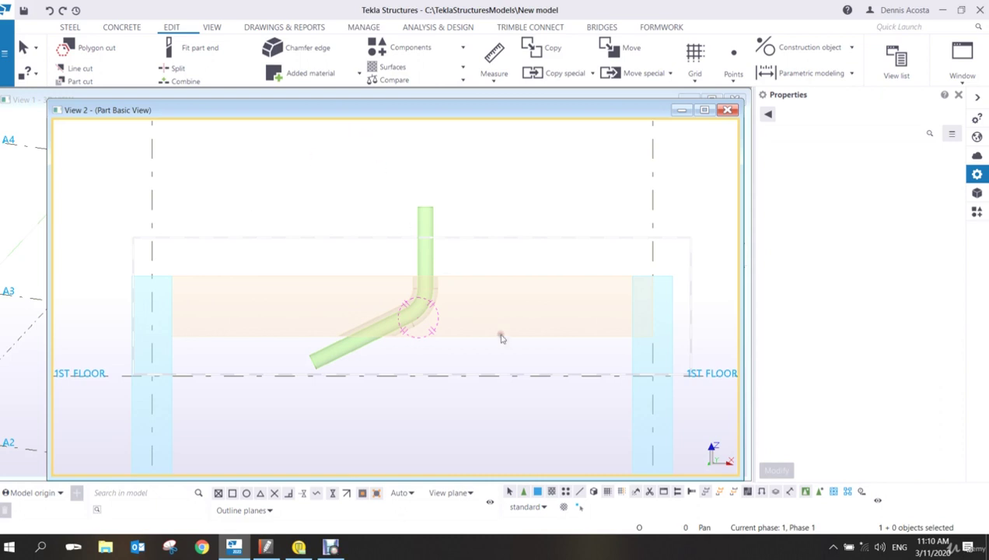
- Cut a 500 x 250 mm rectangular opening through the concrete beam to the right of the polybeam, using Polygon cut
{"action": "scroll", "coordinate": [412, 342], "scroll_direction": "up", "scroll_amount": 5}
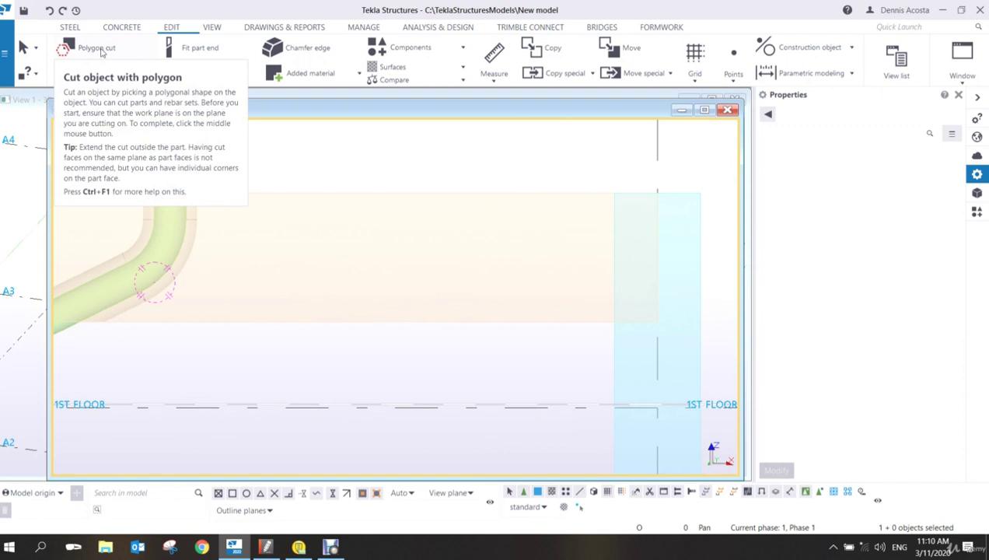
{"action": "left_click", "coordinate": [101, 52]}
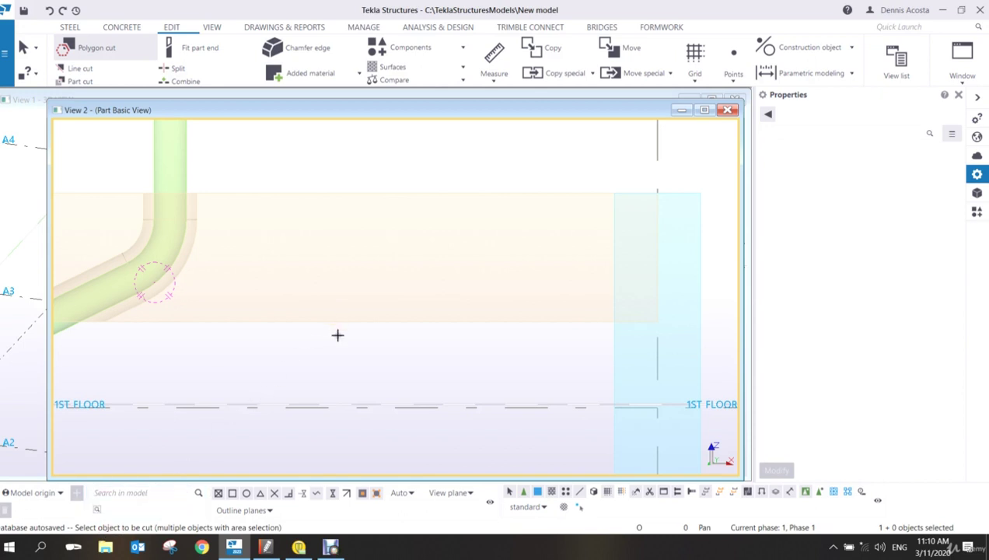
{"action": "left_click", "coordinate": [359, 194]}
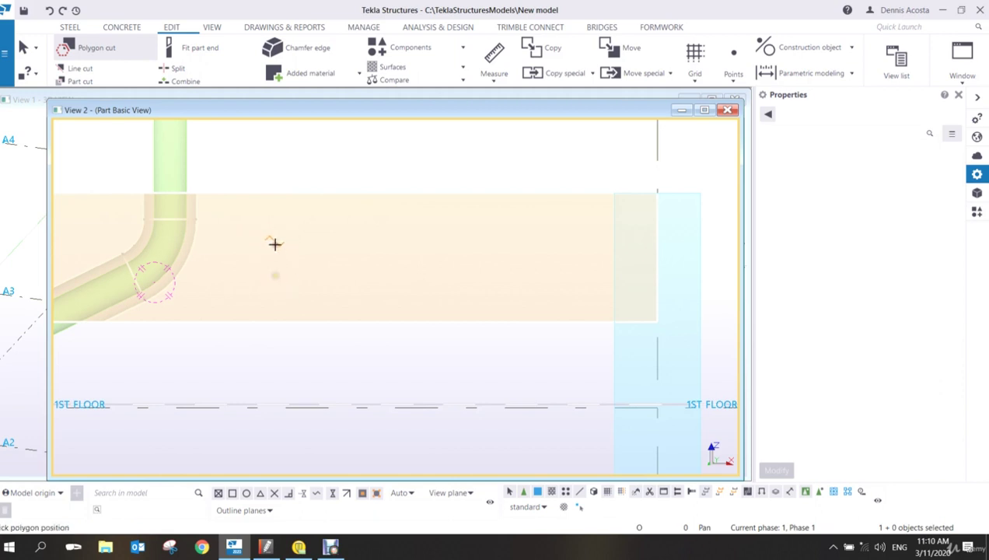
{"action": "left_click", "coordinate": [271, 280]}
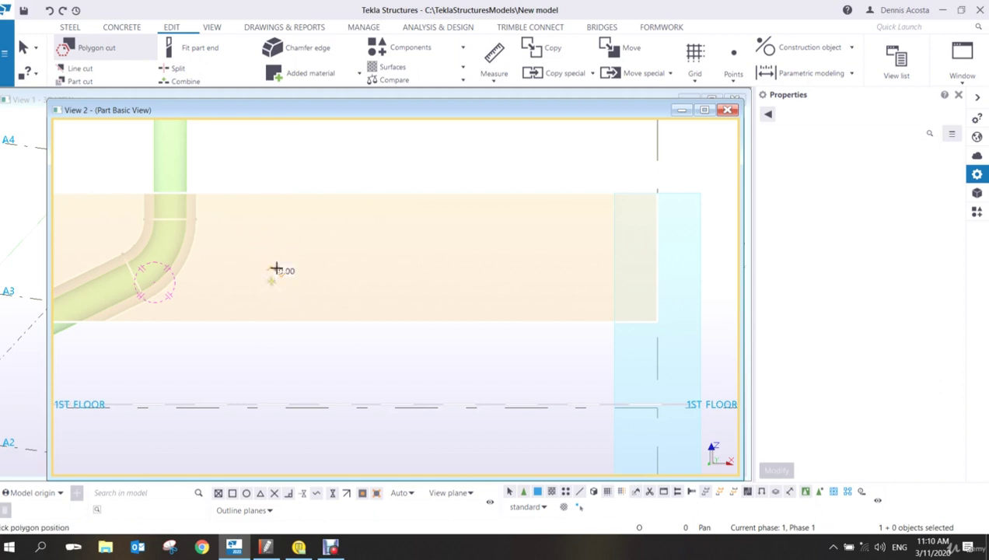
{"action": "left_click", "coordinate": [272, 227]}
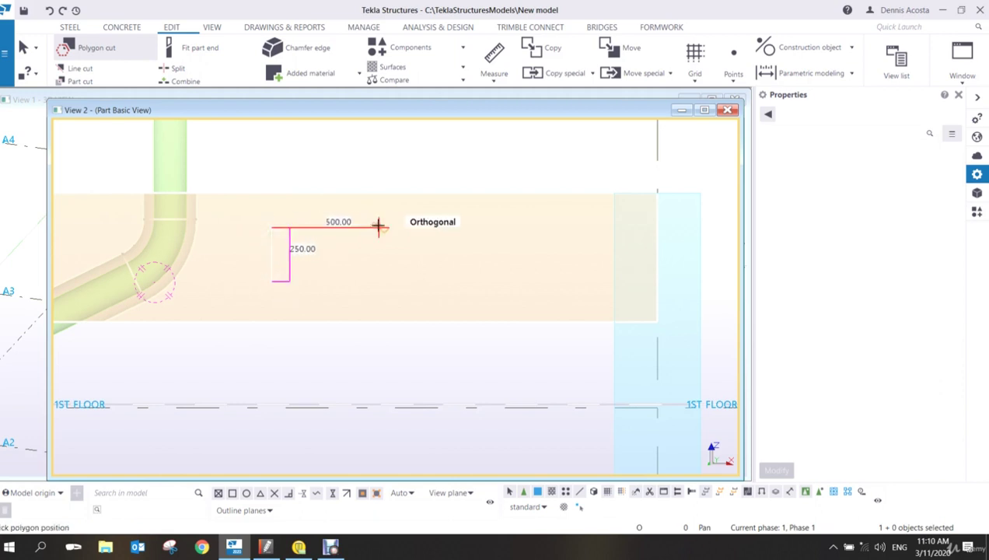
{"action": "left_click", "coordinate": [378, 227]}
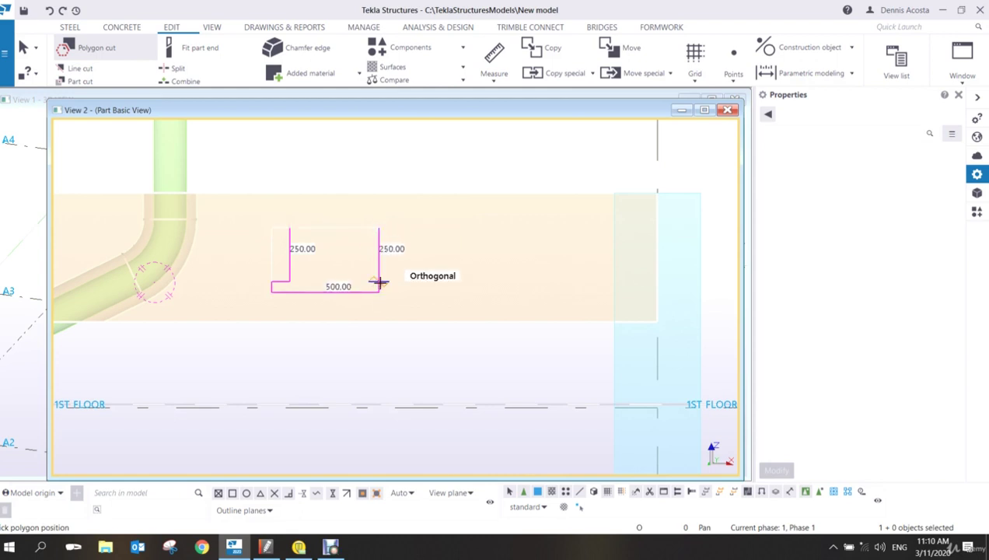
{"action": "left_click", "coordinate": [379, 281]}
{"action": "middle_click", "coordinate": [315, 253]}
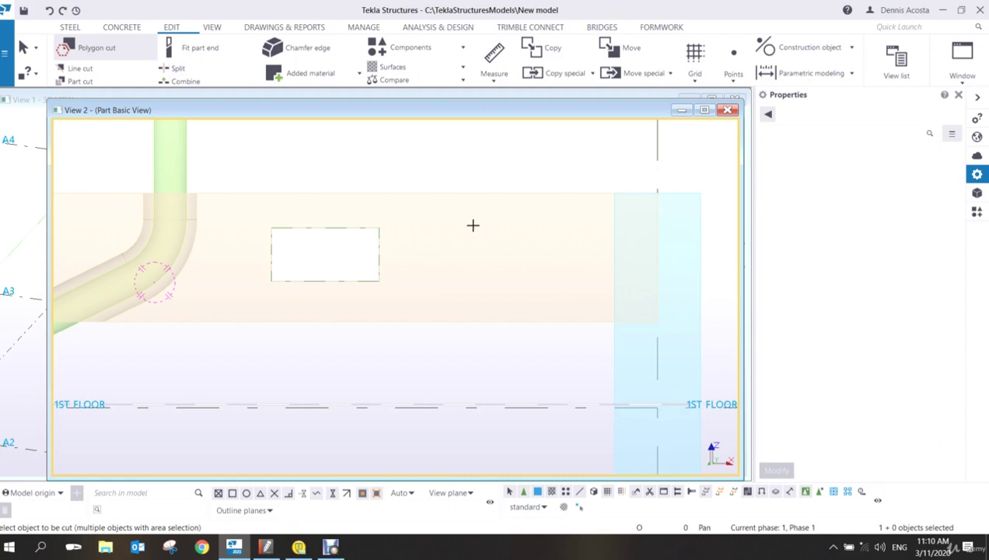
- Cut a 150 x 150 mm square opening through the concrete beam between the rectangular opening and the right column
{"action": "scroll", "coordinate": [512, 282], "scroll_direction": "up", "scroll_amount": 1}
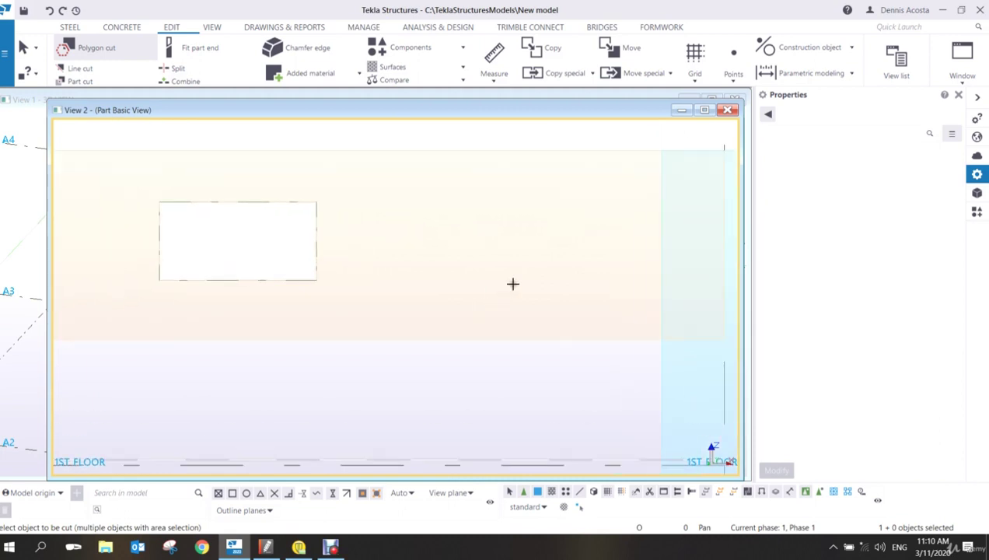
{"action": "left_click", "coordinate": [483, 214]}
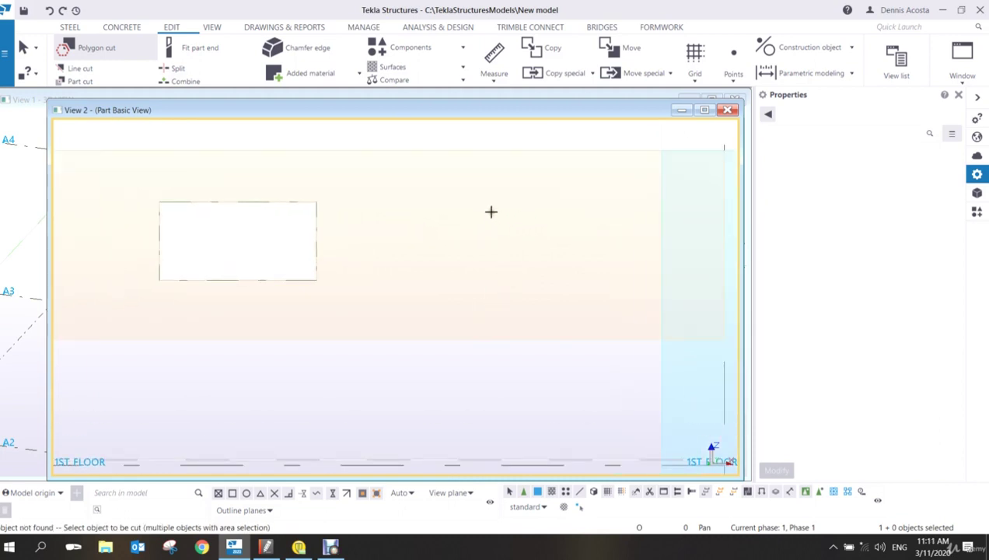
{"action": "left_click", "coordinate": [482, 149]}
{"action": "left_click", "coordinate": [479, 212]}
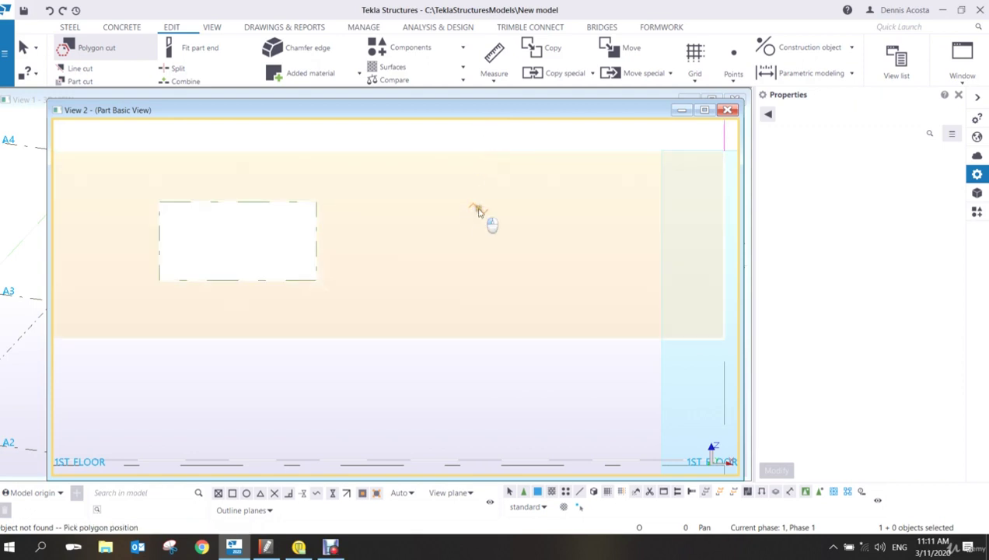
{"action": "left_click", "coordinate": [529, 212]}
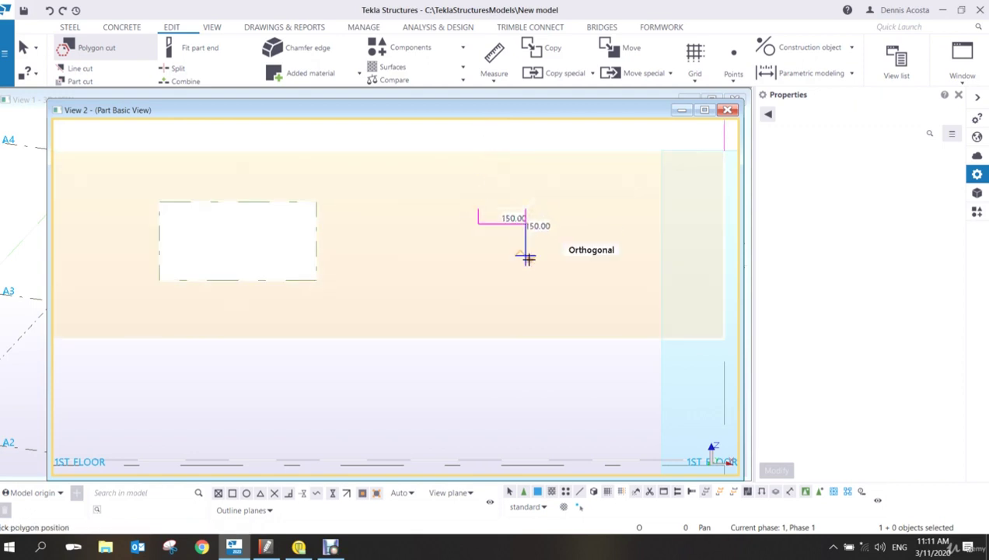
{"action": "left_click", "coordinate": [525, 255]}
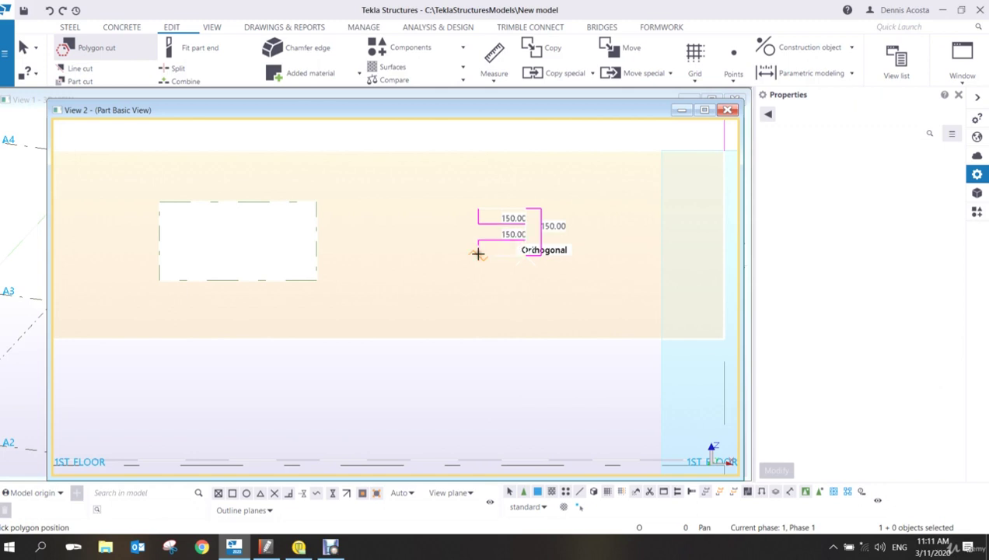
{"action": "left_click", "coordinate": [477, 254]}
{"action": "middle_click", "coordinate": [460, 221]}
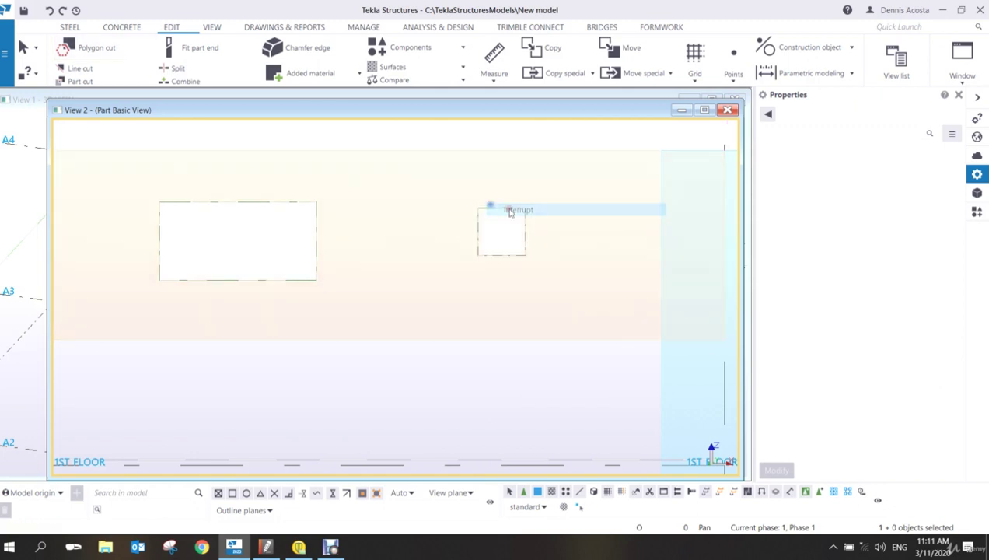
- Round the square opening into a circle by setting its upper-right and lower-left corner chamfers to Arc point
{"action": "left_click", "coordinate": [526, 210]}
{"action": "left_click", "coordinate": [526, 209]}
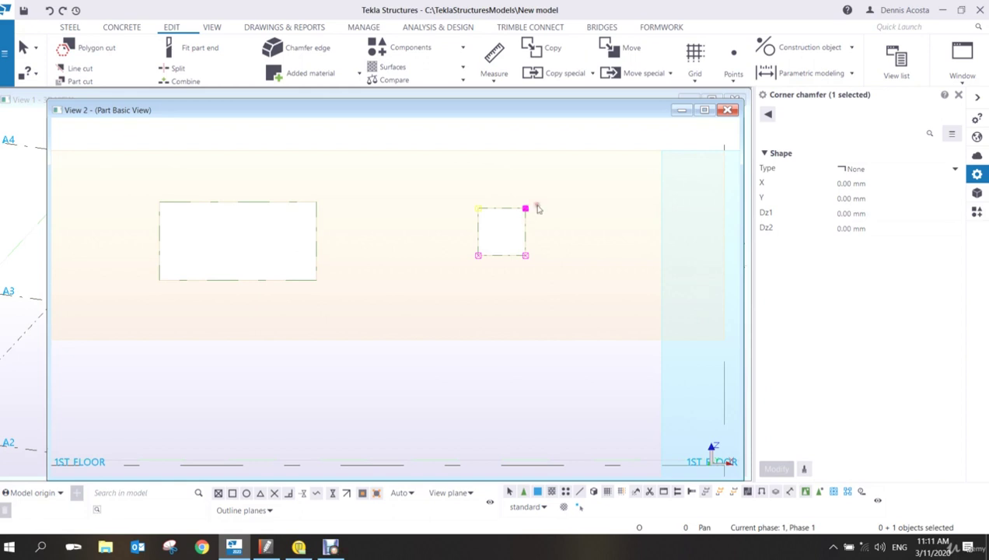
{"action": "left_click", "coordinate": [888, 169]}
{"action": "left_click", "coordinate": [859, 233]}
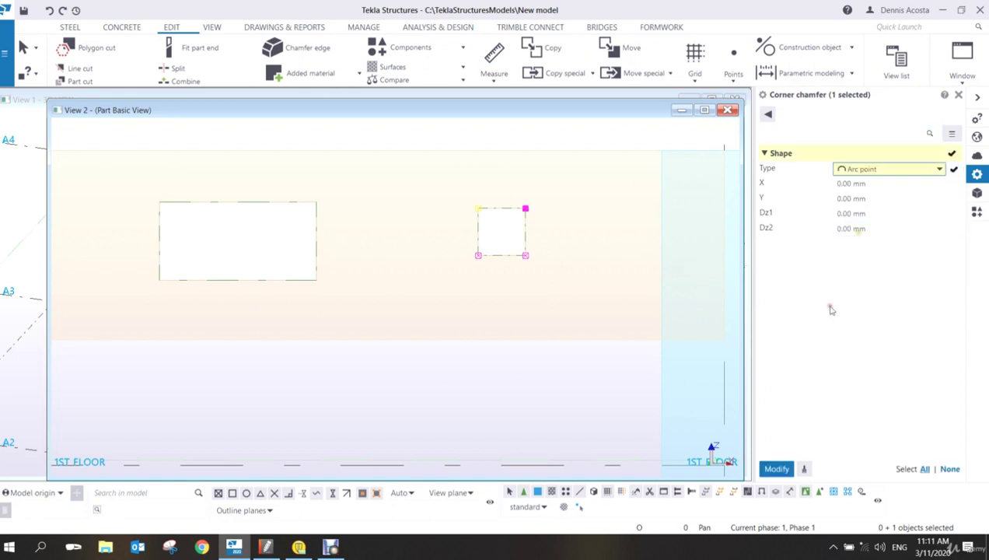
{"action": "left_click", "coordinate": [775, 468]}
{"action": "left_click", "coordinate": [477, 255]}
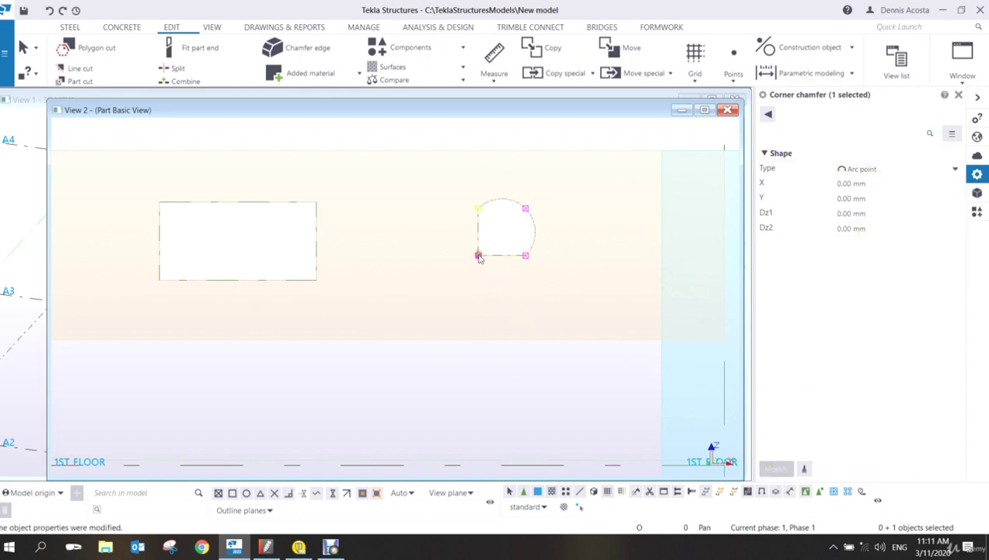
{"action": "left_click", "coordinate": [855, 169]}
{"action": "left_click", "coordinate": [845, 239]}
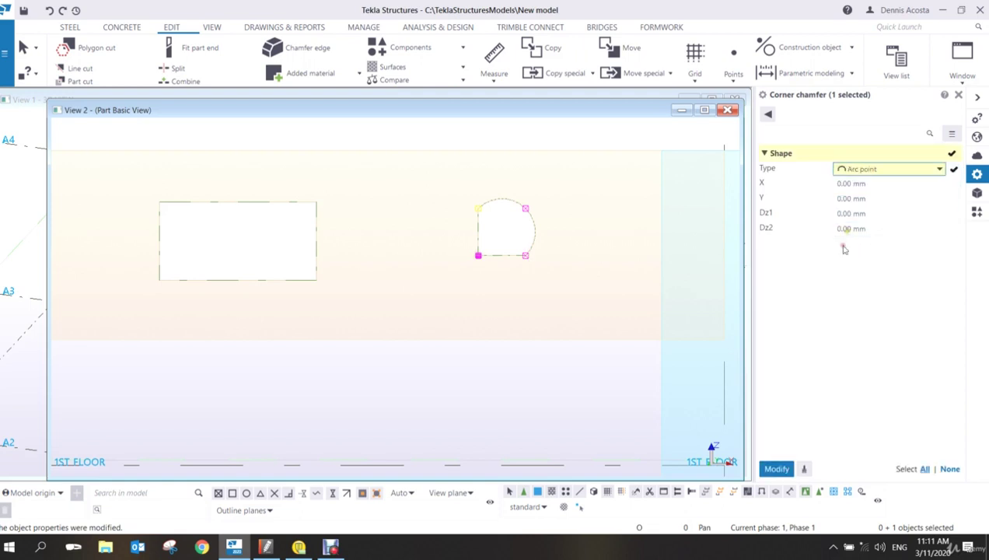
{"action": "left_click", "coordinate": [775, 469]}
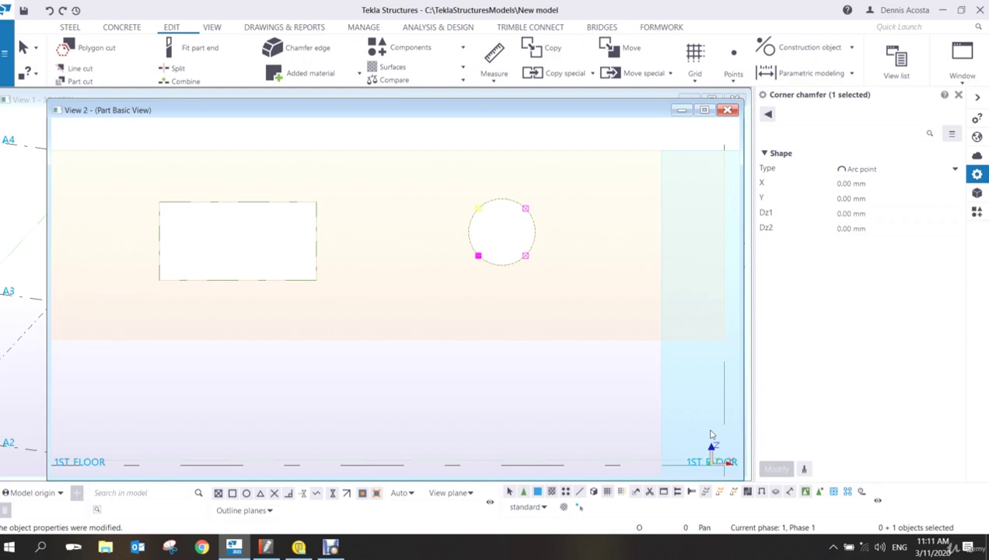
- Cut an H-like opening with a pointed right end and a 400 mm left edge through the concrete beam between the left column and polybeam, using Polygon cut
{"action": "scroll", "coordinate": [324, 226], "scroll_direction": "down", "scroll_amount": 2}
{"action": "scroll", "coordinate": [324, 226], "scroll_direction": "down", "scroll_amount": 4}
{"action": "middle_click_drag", "start_coordinate": [248, 244], "coordinate": [529, 247]}
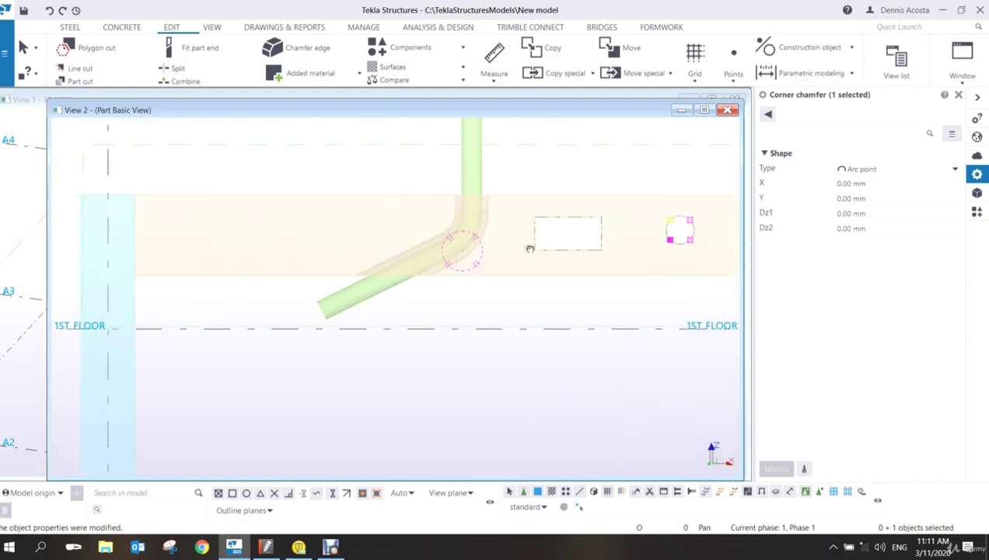
{"action": "scroll", "coordinate": [234, 248], "scroll_direction": "up", "scroll_amount": 5}
{"action": "middle_click_drag", "start_coordinate": [205, 234], "coordinate": [282, 243]}
{"action": "scroll", "coordinate": [276, 244], "scroll_direction": "up", "scroll_amount": 2}
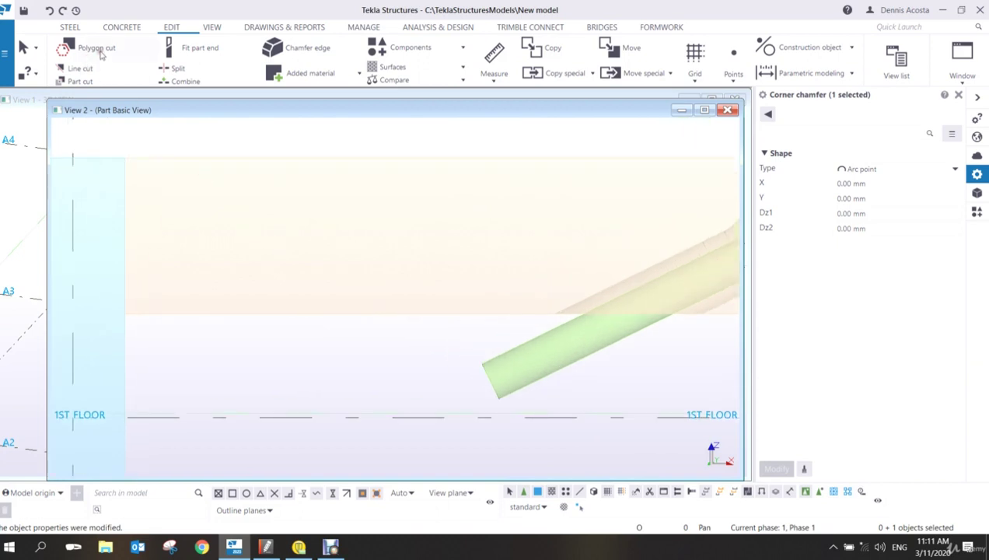
{"action": "left_click", "coordinate": [94, 49]}
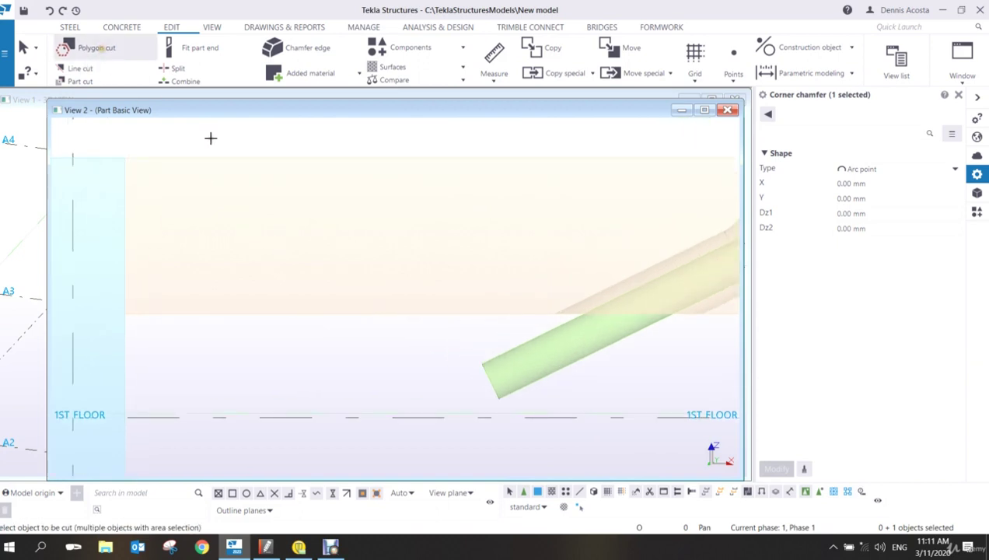
{"action": "left_click", "coordinate": [239, 168]}
{"action": "scroll", "coordinate": [241, 272], "scroll_direction": "up", "scroll_amount": 1}
{"action": "left_click", "coordinate": [235, 285]}
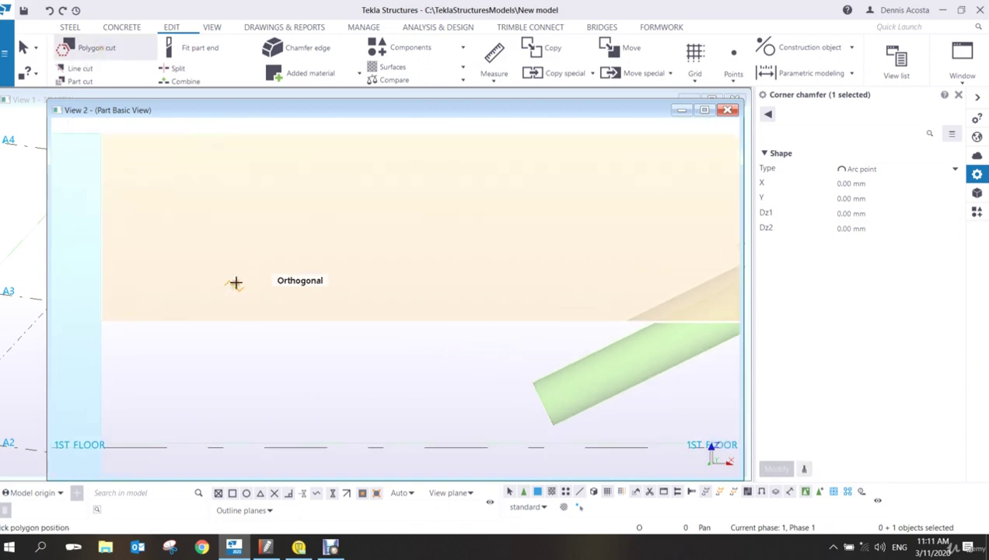
{"action": "left_click", "coordinate": [235, 160]}
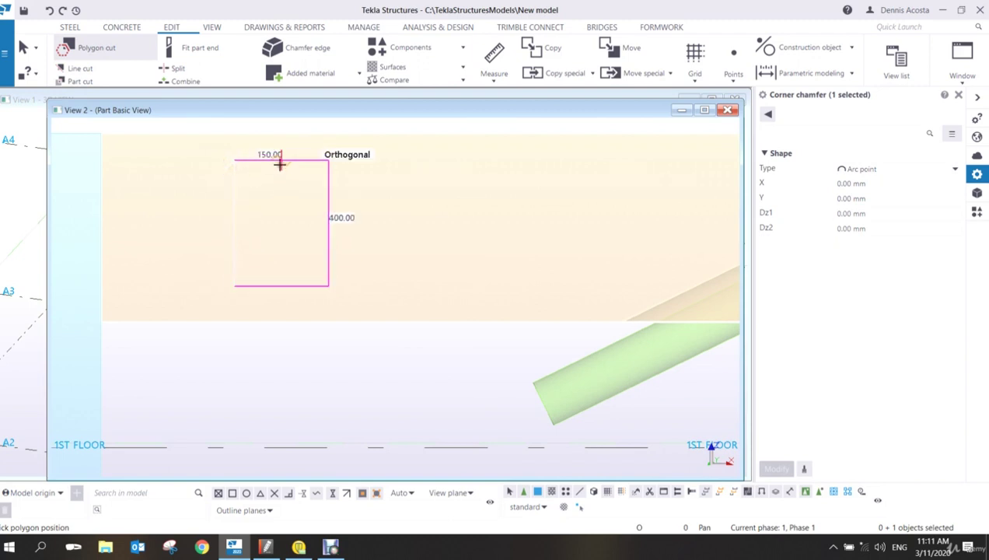
{"action": "left_click", "coordinate": [282, 175]}
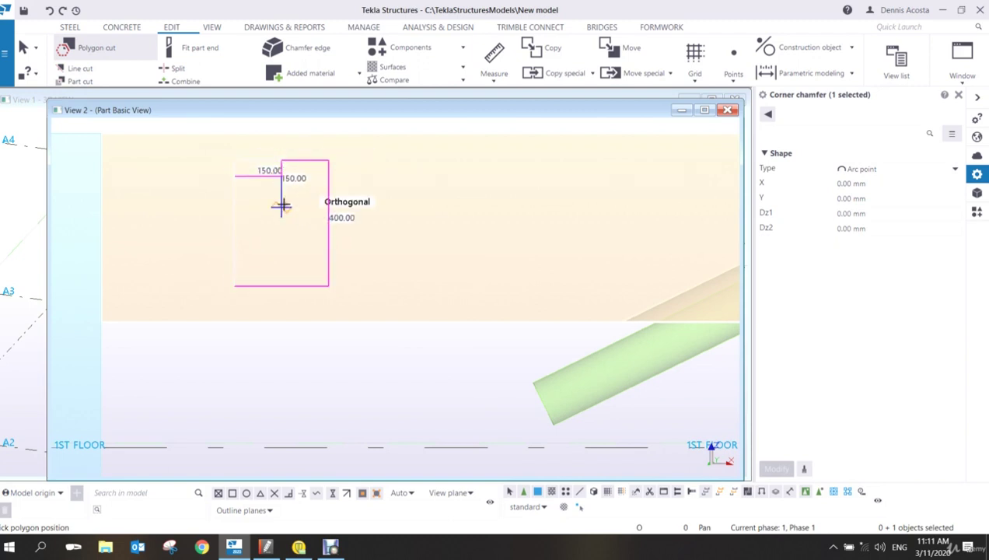
{"action": "left_click", "coordinate": [283, 206]}
{"action": "left_click", "coordinate": [338, 208]}
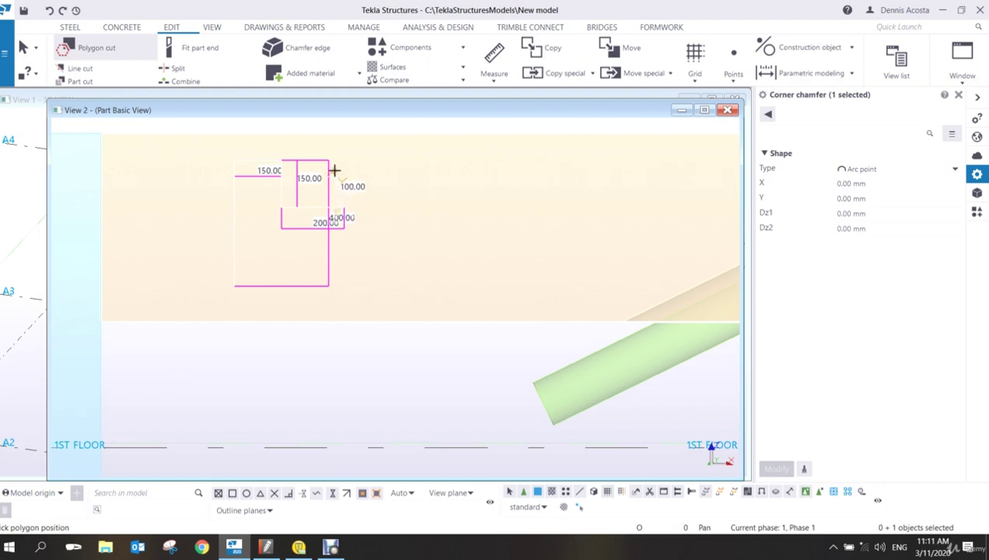
{"action": "left_click", "coordinate": [342, 160]}
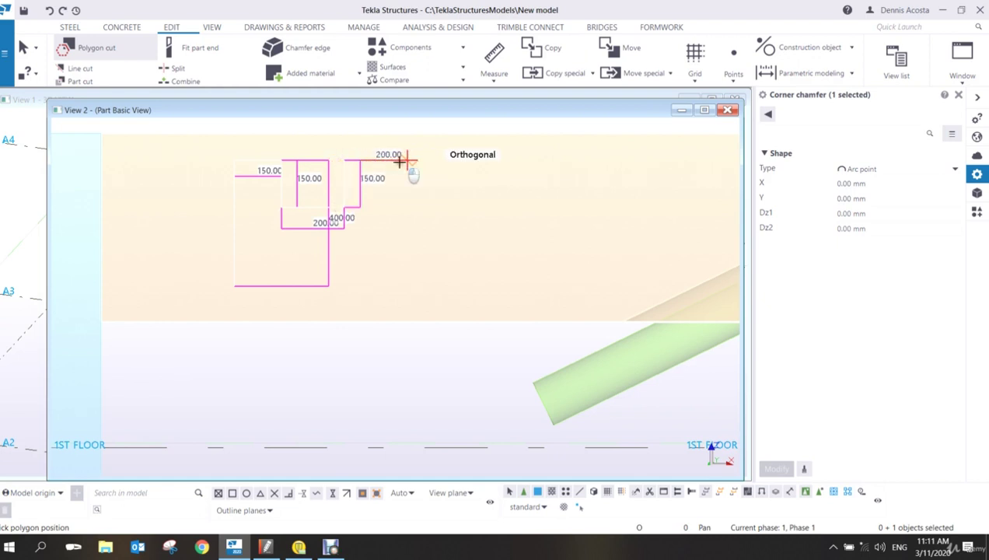
{"action": "left_click", "coordinate": [404, 161]}
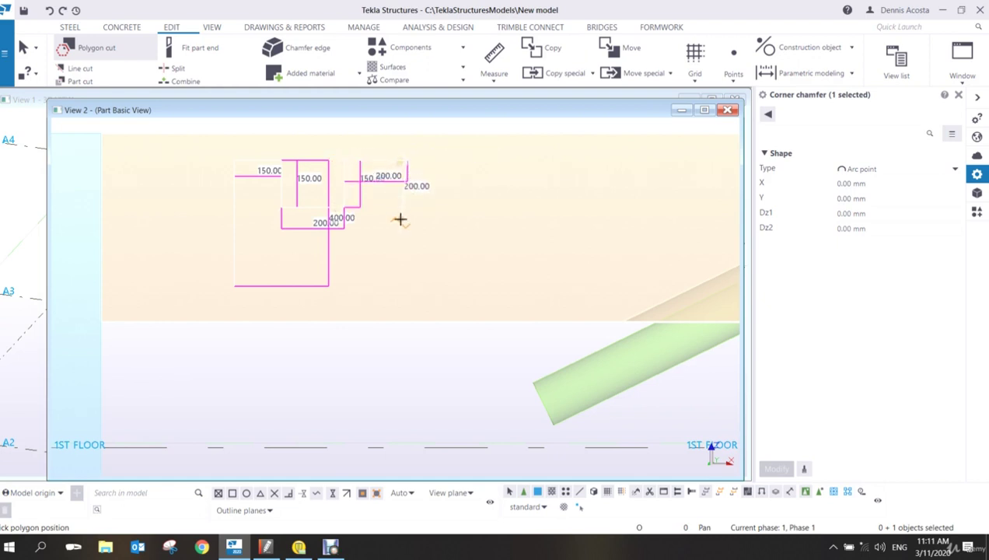
{"action": "left_click", "coordinate": [488, 234]}
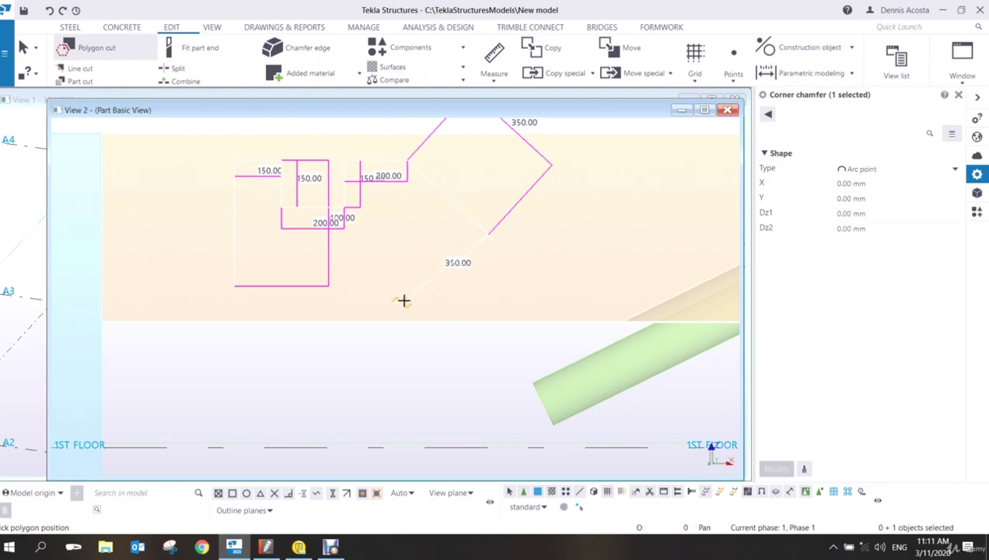
{"action": "left_click", "coordinate": [546, 309]}
{"action": "left_click", "coordinate": [460, 376]}
{"action": "left_click", "coordinate": [402, 301]}
{"action": "left_click", "coordinate": [402, 286]}
{"action": "left_click", "coordinate": [355, 286]}
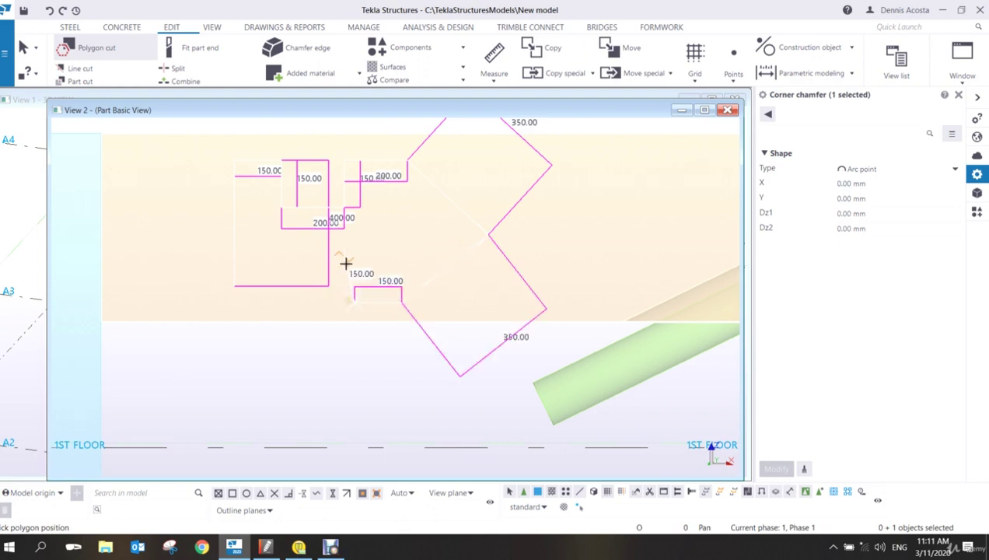
{"action": "left_click", "coordinate": [354, 239]}
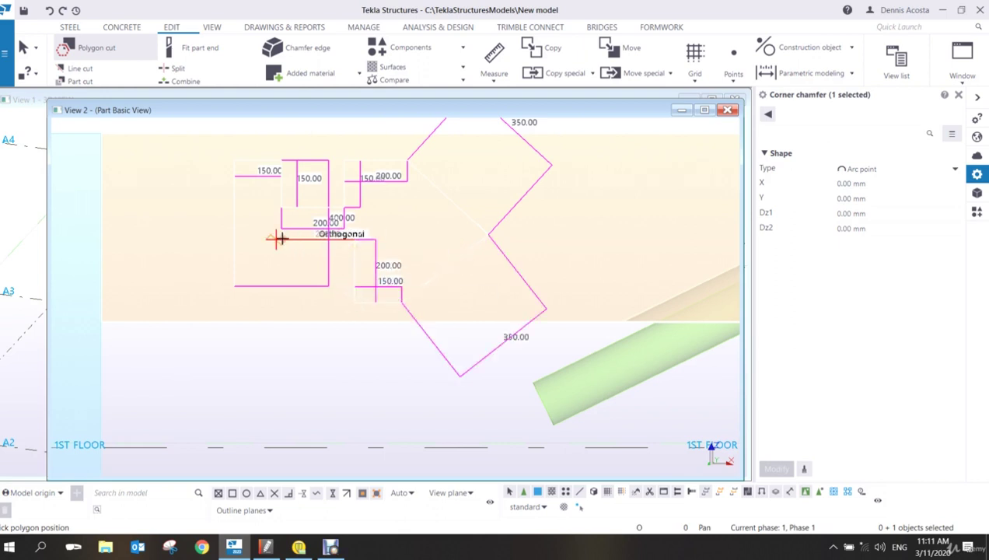
{"action": "left_click", "coordinate": [277, 239]}
{"action": "left_click", "coordinate": [278, 286]}
{"action": "middle_click", "coordinate": [278, 288]}
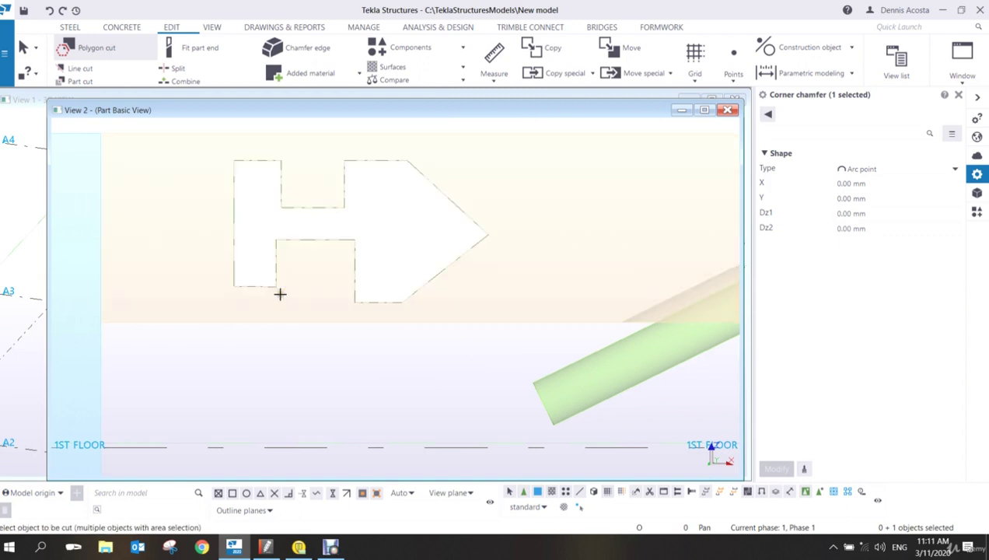
- Round the pointed end of the new opening by setting the chamfer type of its tip corner to Arc point
{"action": "left_click", "coordinate": [483, 238]}
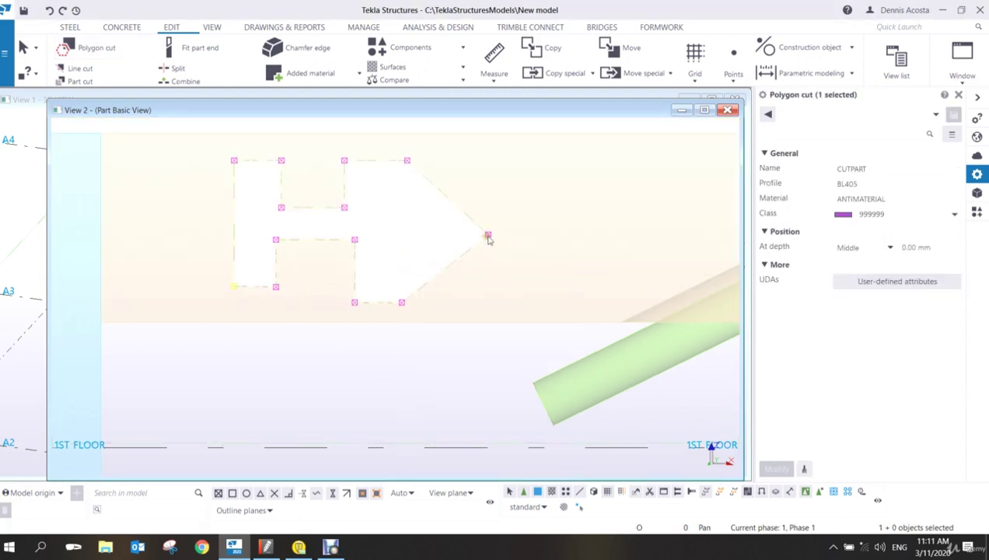
{"action": "left_click", "coordinate": [487, 234]}
{"action": "left_click", "coordinate": [864, 170]}
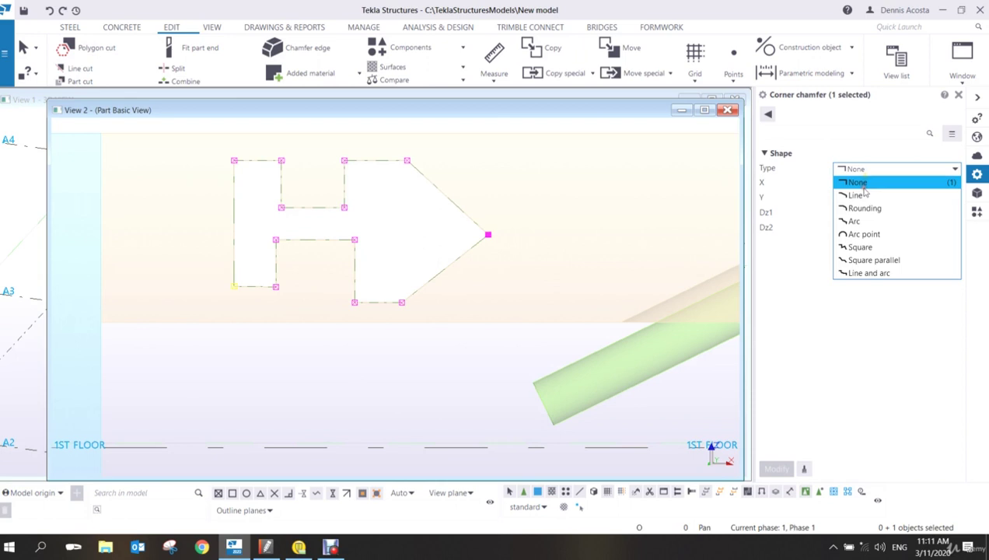
{"action": "left_click", "coordinate": [863, 234]}
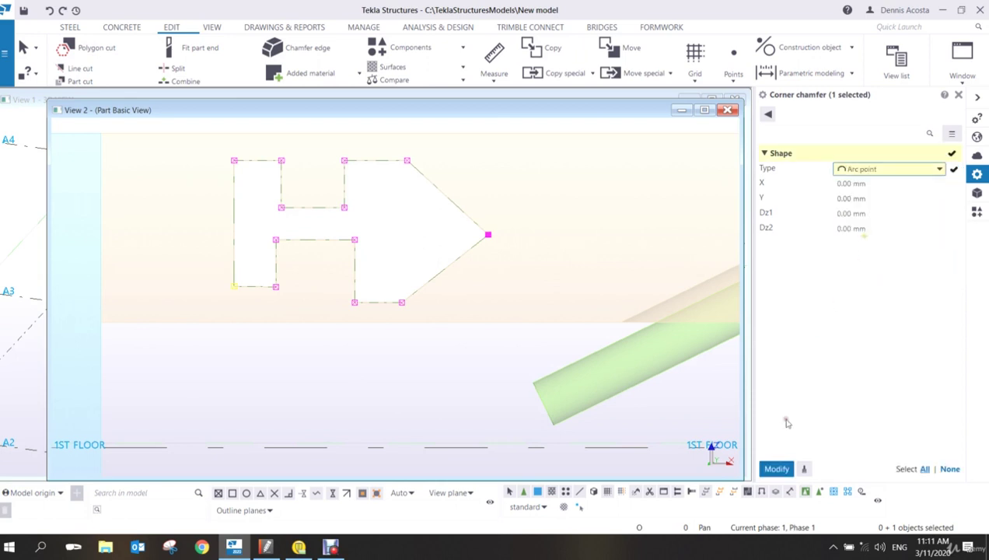
{"action": "left_click", "coordinate": [776, 468]}
{"action": "scroll", "coordinate": [373, 314], "scroll_direction": "down", "scroll_amount": 2}
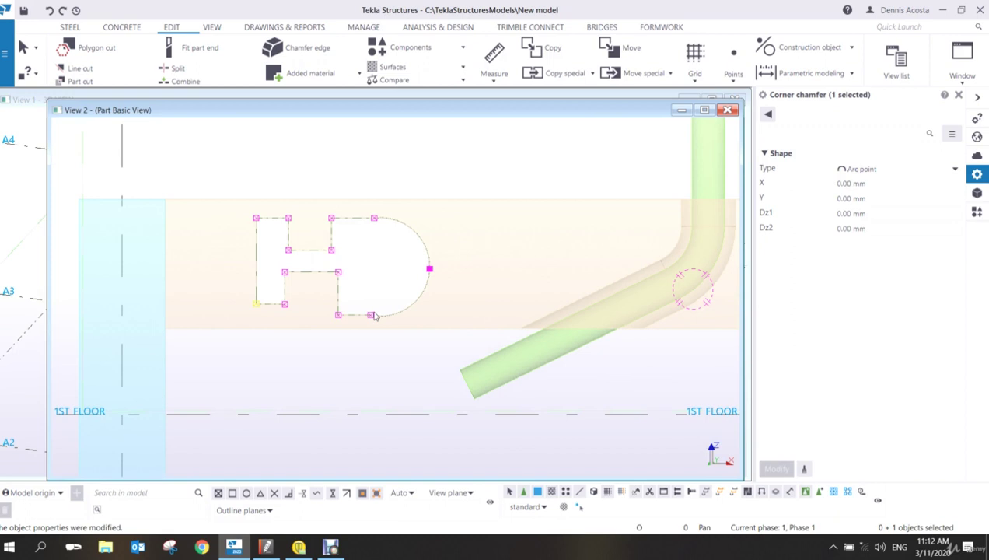
{"action": "scroll", "coordinate": [373, 314], "scroll_direction": "down", "scroll_amount": 4}
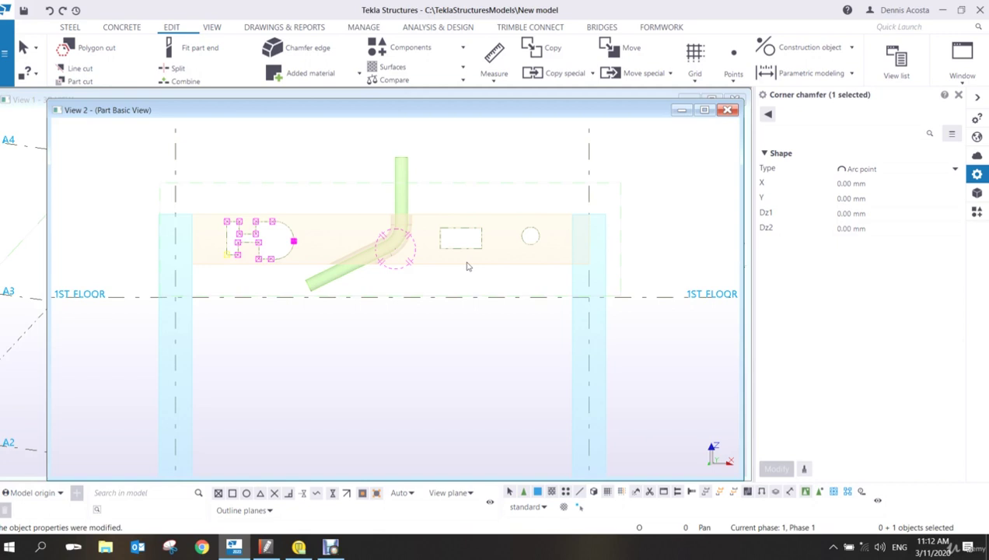
- Close the part basic view and fit the work area to the entire model in the 3D view
{"action": "left_click", "coordinate": [728, 110]}
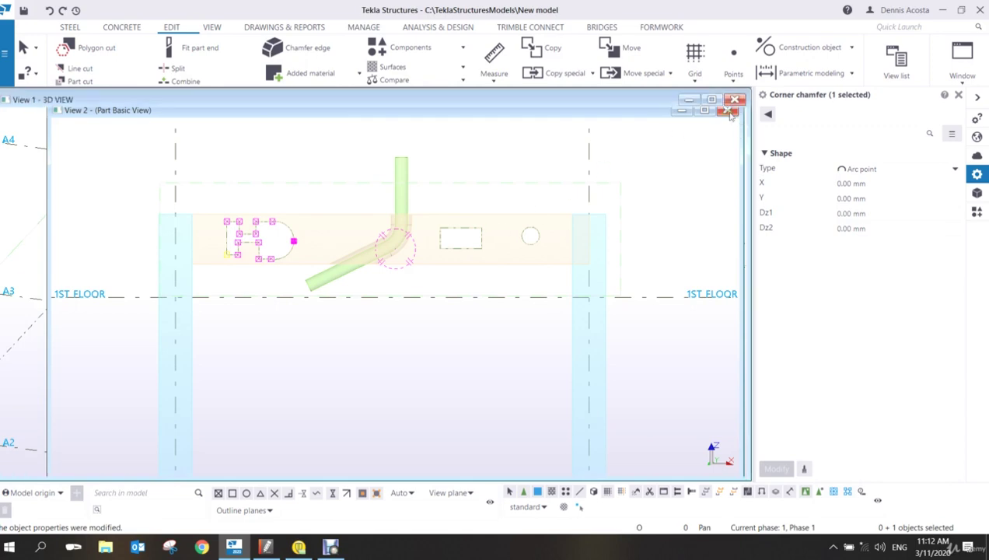
{"action": "scroll", "coordinate": [544, 214], "scroll_direction": "down", "scroll_amount": 4}
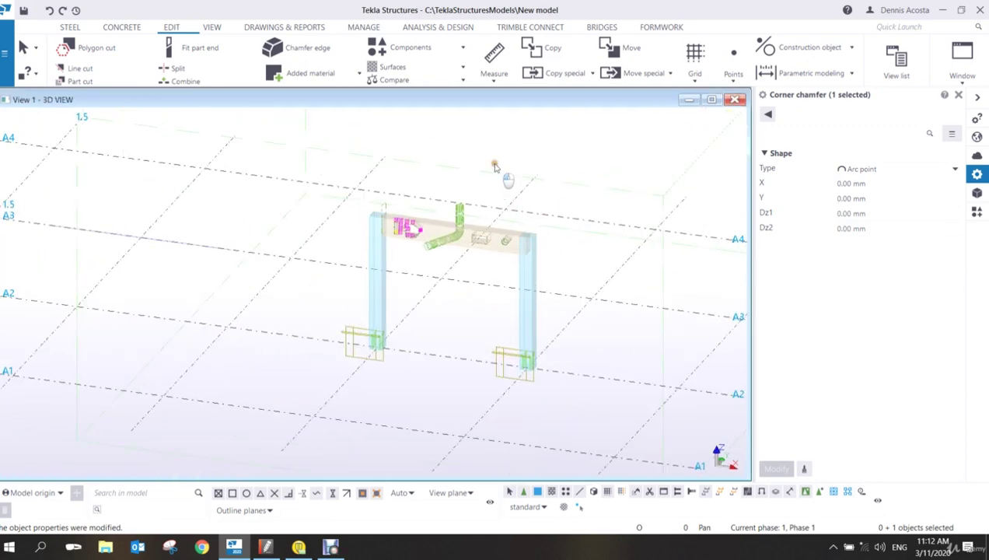
{"action": "right_click", "coordinate": [494, 164]}
{"action": "left_click", "coordinate": [534, 216]}
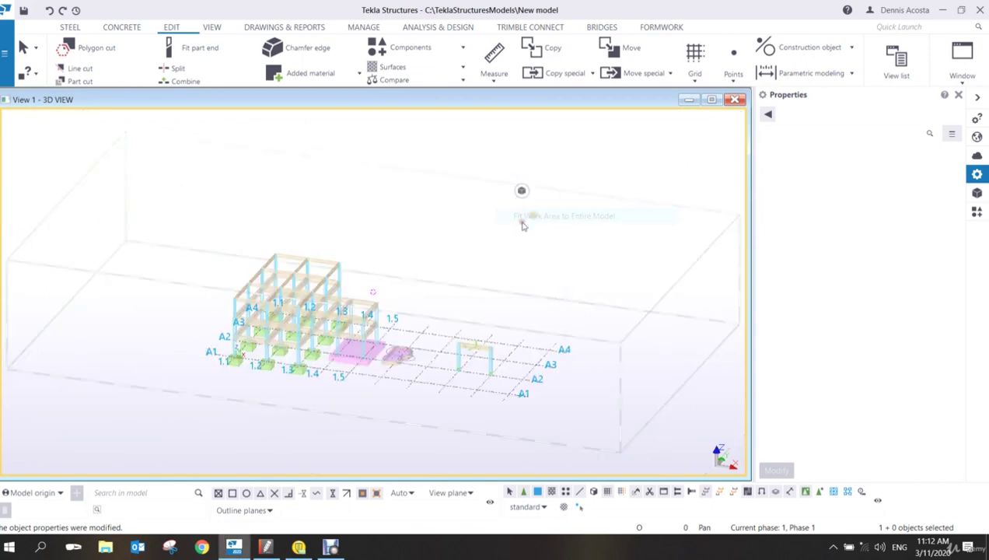
- Show the first Geometry Model-1 reference model beneath the building and its pad footings
{"action": "scroll", "coordinate": [379, 227], "scroll_direction": "up", "scroll_amount": 6}
{"action": "scroll", "coordinate": [379, 227], "scroll_direction": "down", "scroll_amount": 3}
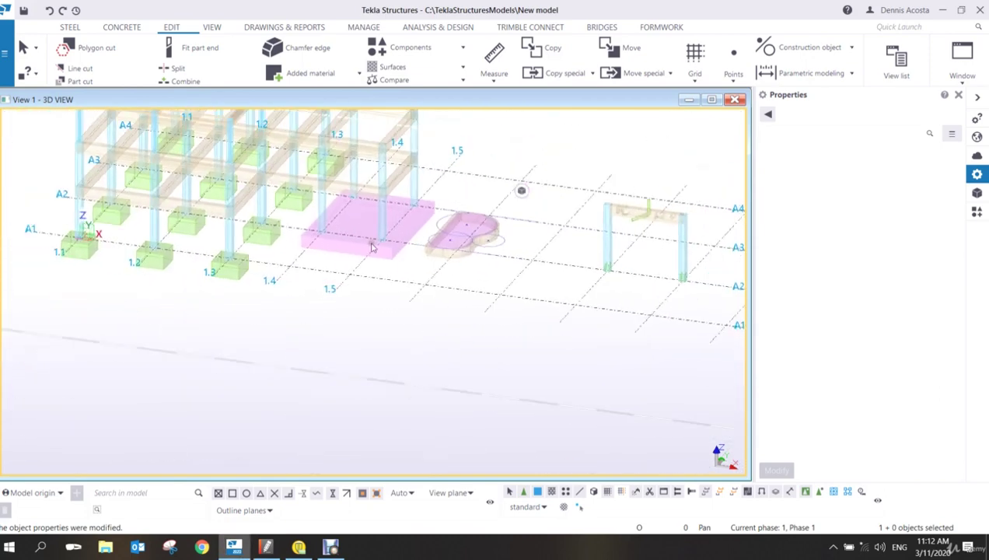
{"action": "scroll", "coordinate": [335, 217], "scroll_direction": "up", "scroll_amount": 7}
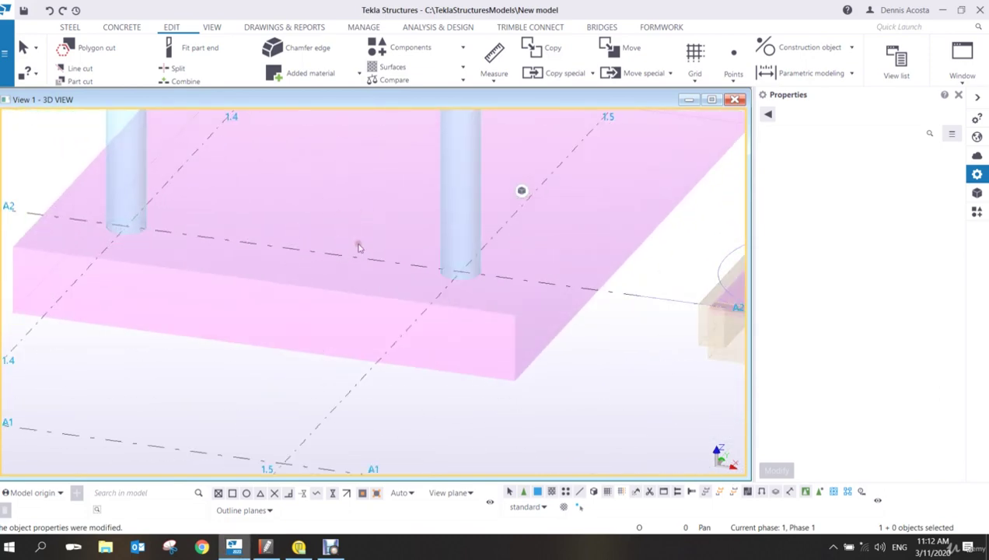
{"action": "scroll", "coordinate": [379, 229], "scroll_direction": "down", "scroll_amount": 4}
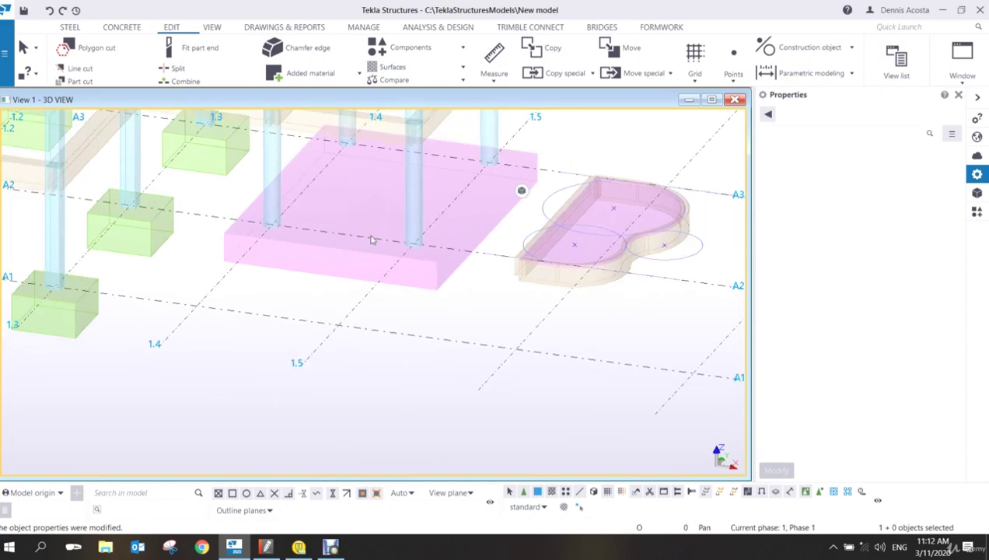
{"action": "scroll", "coordinate": [513, 159], "scroll_direction": "down", "scroll_amount": 6}
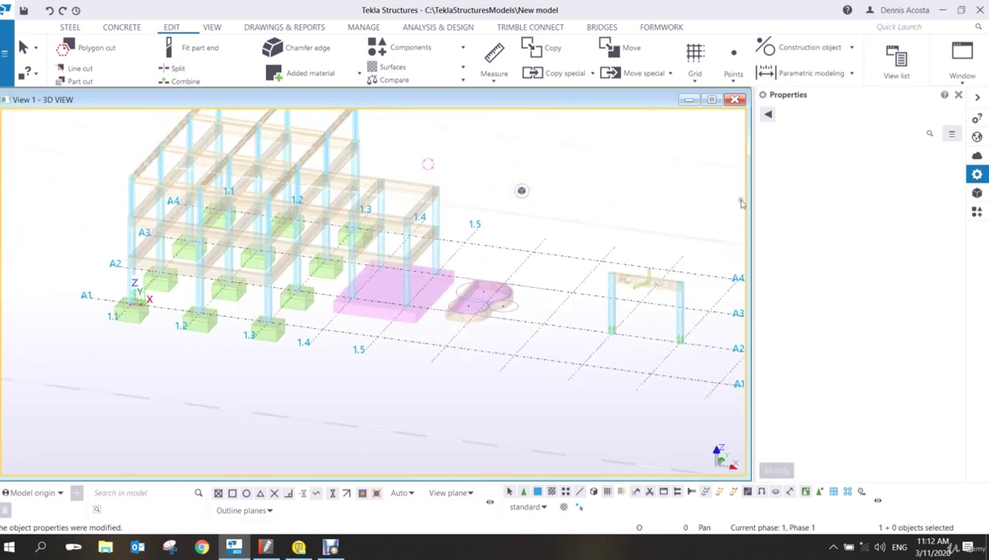
{"action": "left_click", "coordinate": [976, 193]}
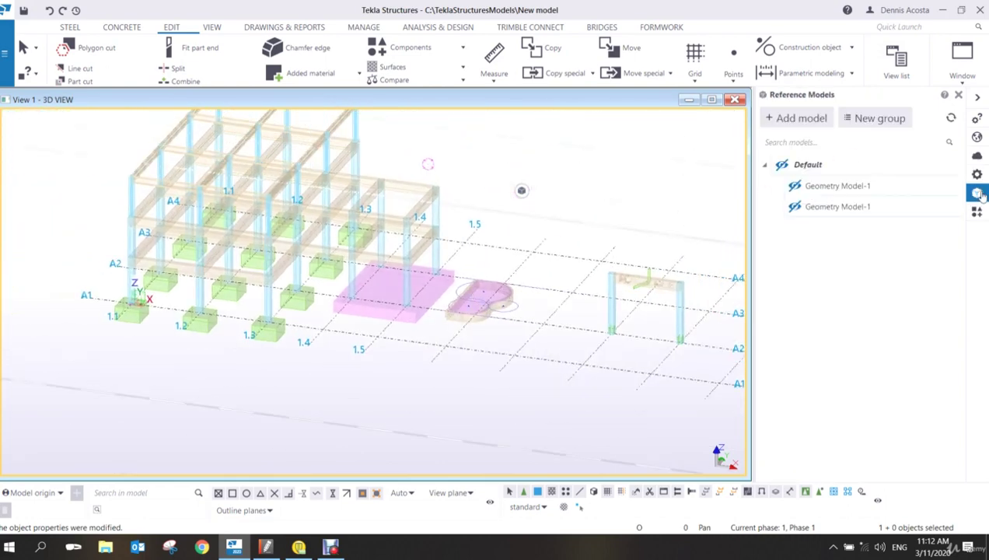
{"action": "left_click", "coordinate": [795, 186]}
{"action": "scroll", "coordinate": [397, 300], "scroll_direction": "up", "scroll_amount": 5}
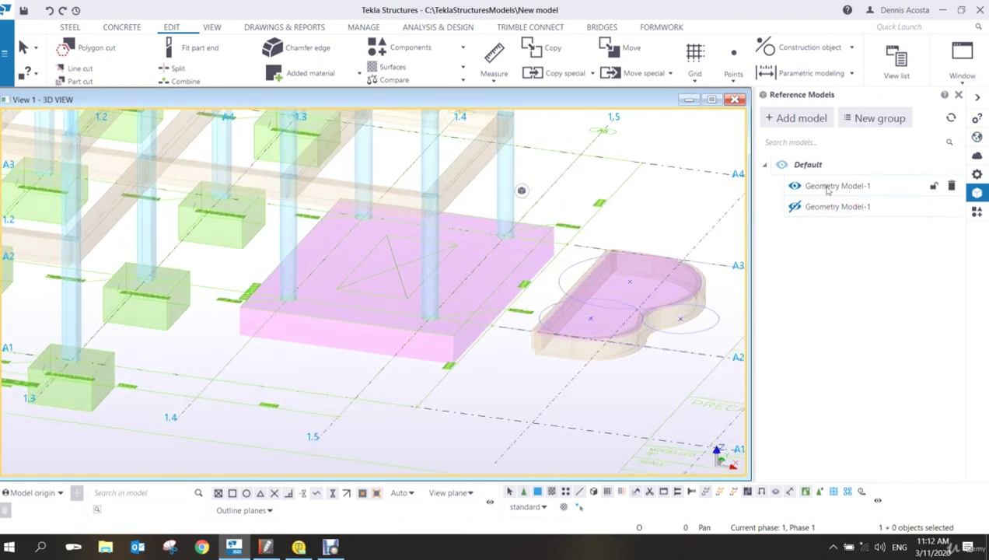
{"action": "middle_click_drag", "start_coordinate": [327, 320], "coordinate": [262, 354]}
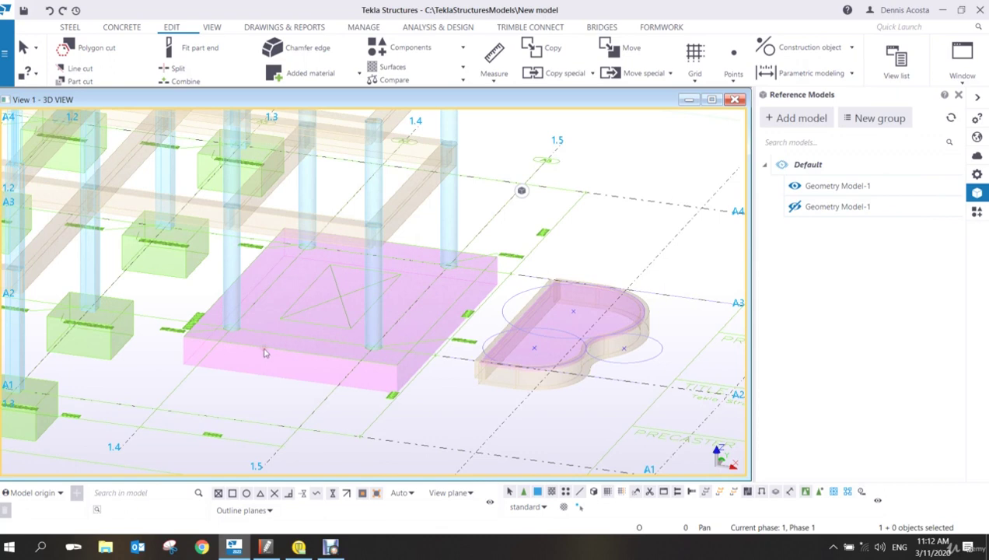
- Start a Polygon cut and pick the large pink slab around grids 1.4–1.5 and A2–A3 as the object to cut
{"action": "key", "text": "ctrl+p"}
{"action": "scroll", "coordinate": [384, 358], "scroll_direction": "up", "scroll_amount": 4}
{"action": "scroll", "coordinate": [377, 395], "scroll_direction": "up", "scroll_amount": 5}
{"action": "scroll", "coordinate": [379, 388], "scroll_direction": "down", "scroll_amount": 2}
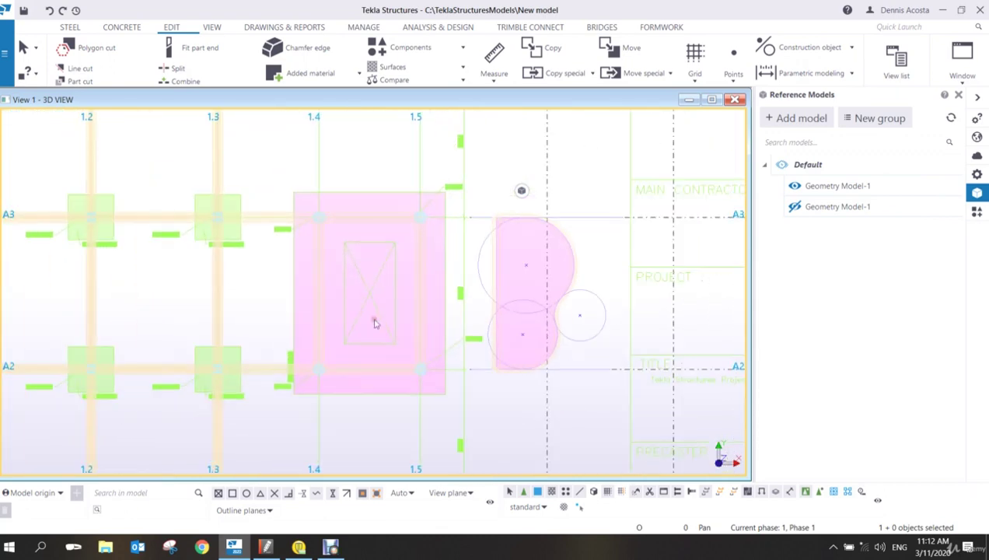
{"action": "left_click", "coordinate": [109, 48]}
{"action": "scroll", "coordinate": [392, 240], "scroll_direction": "up", "scroll_amount": 5}
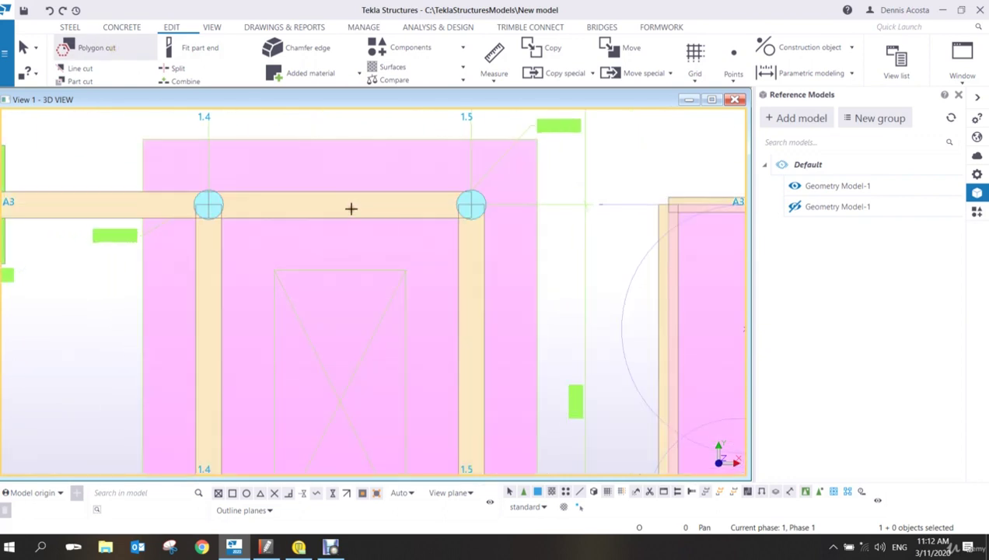
{"action": "left_click", "coordinate": [355, 171]}
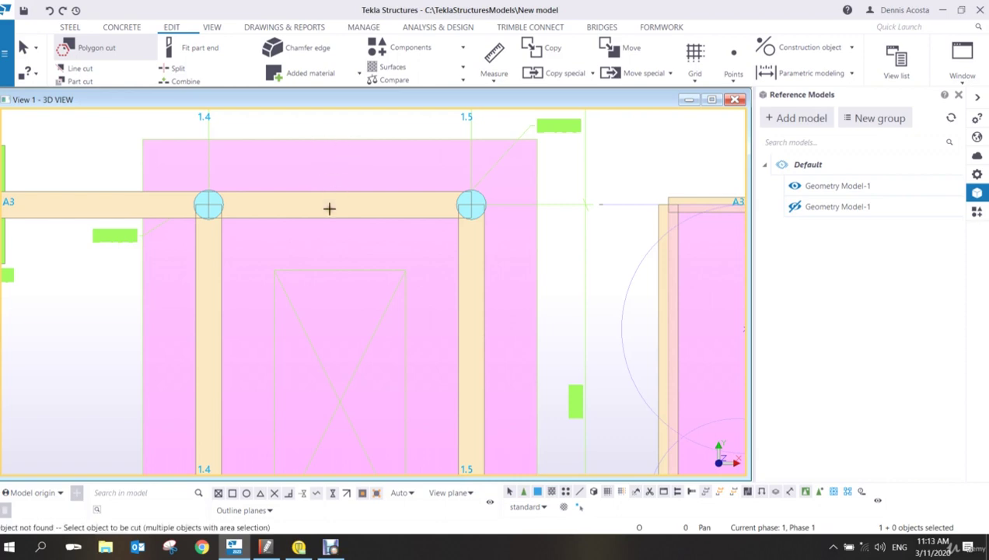
{"action": "mouse_move", "coordinate": [329, 209]}
{"action": "middle_mouse_down", "text": "ctrl"}
{"action": "mouse_move", "coordinate": [329, 242]}
{"action": "mouse_move", "coordinate": [536, 280]}
{"action": "middle_mouse_up", "text": "ctrl"}
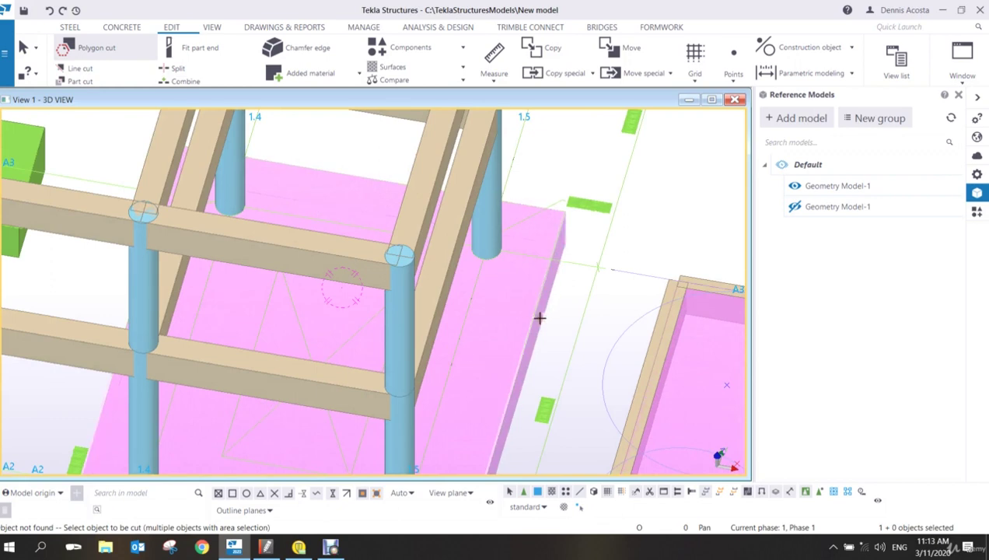
{"action": "left_click", "coordinate": [537, 318]}
- Cut a 2000 by 4000 mm rectangular opening through the pink slab in plan view, following the corners of the reference drawing's crossed rectangle
{"action": "middle_click_drag", "start_coordinate": [485, 324], "coordinate": [435, 285], "text": "ctrl"}
{"action": "key", "text": "ctrl+p"}
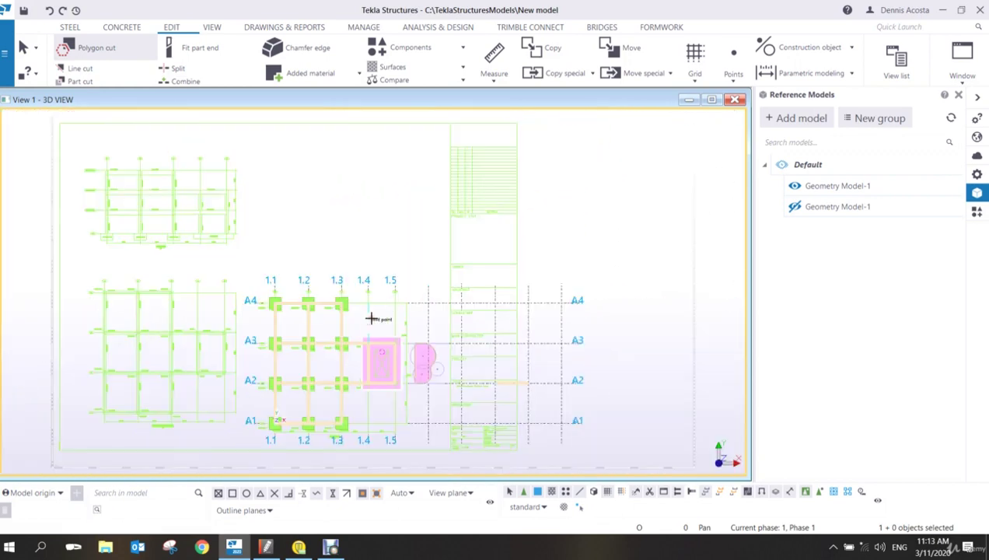
{"action": "scroll", "coordinate": [370, 315], "scroll_direction": "up", "scroll_amount": 5}
{"action": "scroll", "coordinate": [363, 317], "scroll_direction": "up", "scroll_amount": 1}
{"action": "middle_click_drag", "start_coordinate": [354, 322], "coordinate": [303, 186]}
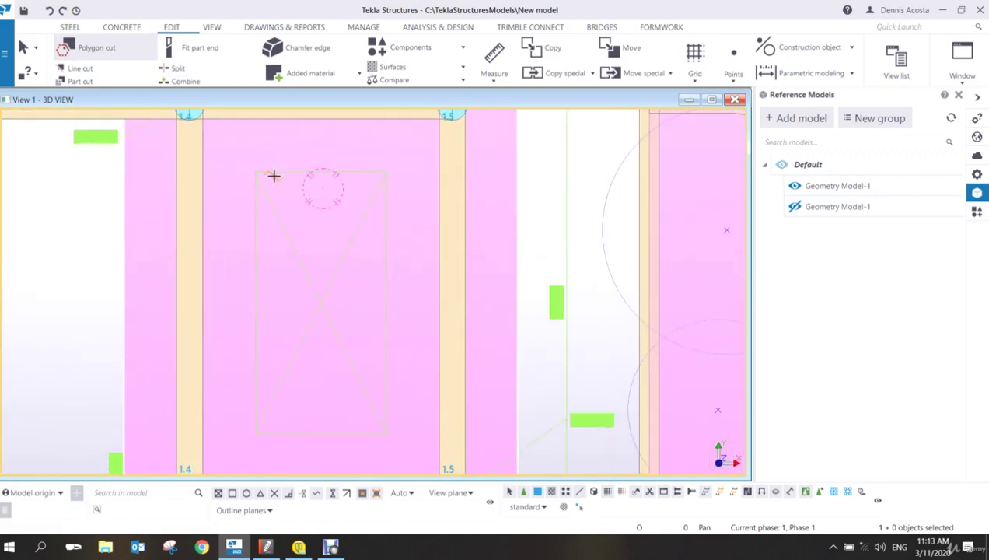
{"action": "left_click", "coordinate": [255, 171]}
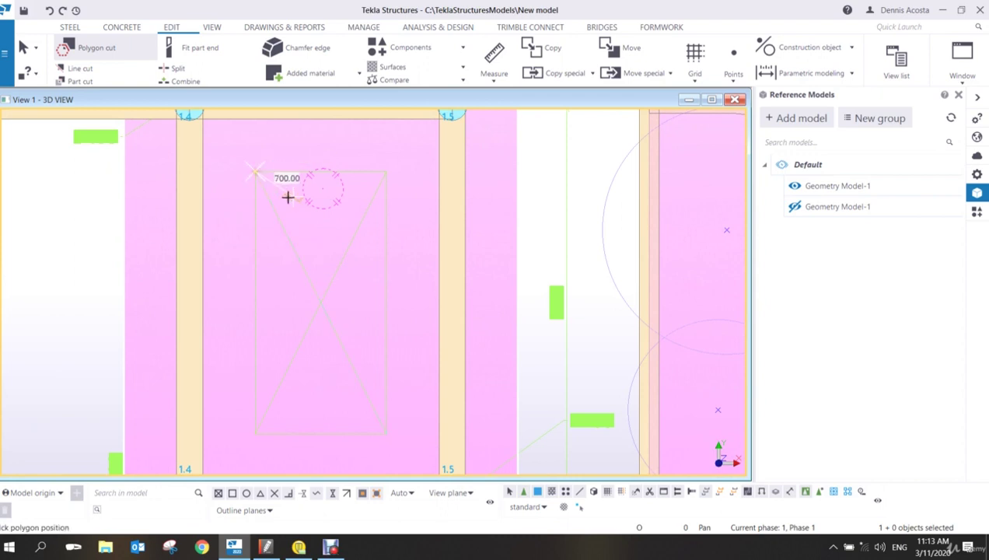
{"action": "left_click", "coordinate": [387, 172]}
{"action": "middle_click_drag", "start_coordinate": [391, 376], "coordinate": [410, 383]}
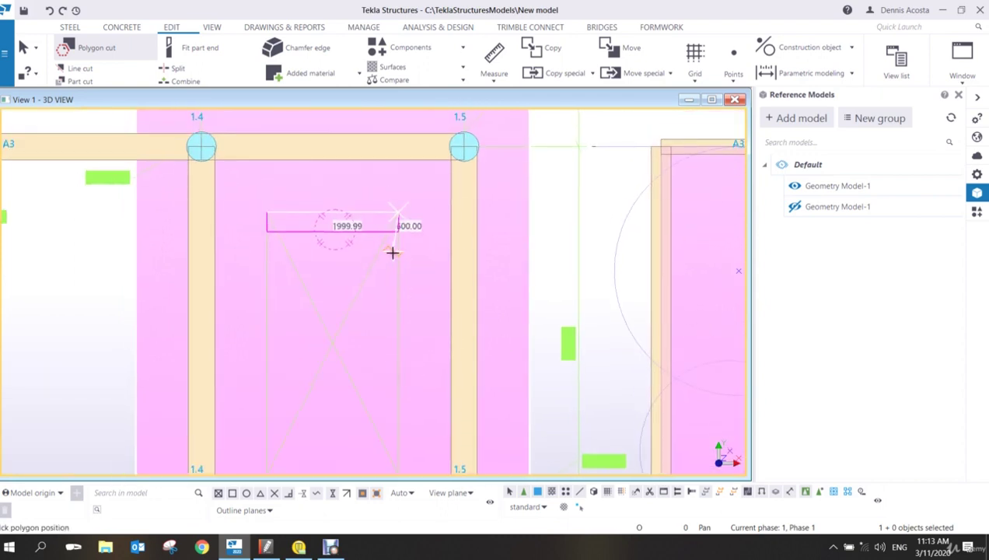
{"action": "left_click", "coordinate": [400, 214]}
{"action": "middle_click_drag", "start_coordinate": [414, 444], "coordinate": [392, 368]}
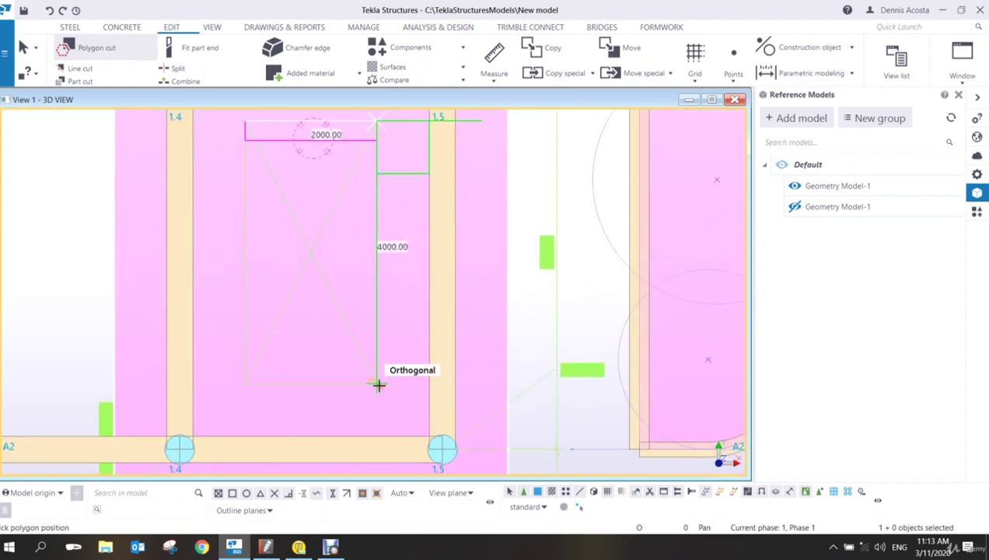
{"action": "left_click", "coordinate": [376, 383]}
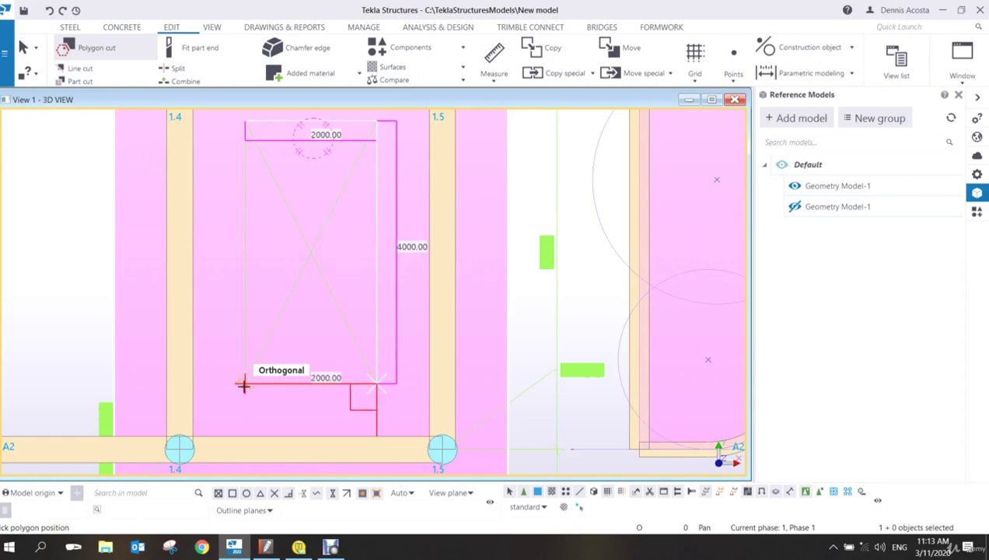
{"action": "left_click", "coordinate": [245, 382]}
{"action": "middle_click", "coordinate": [220, 274]}
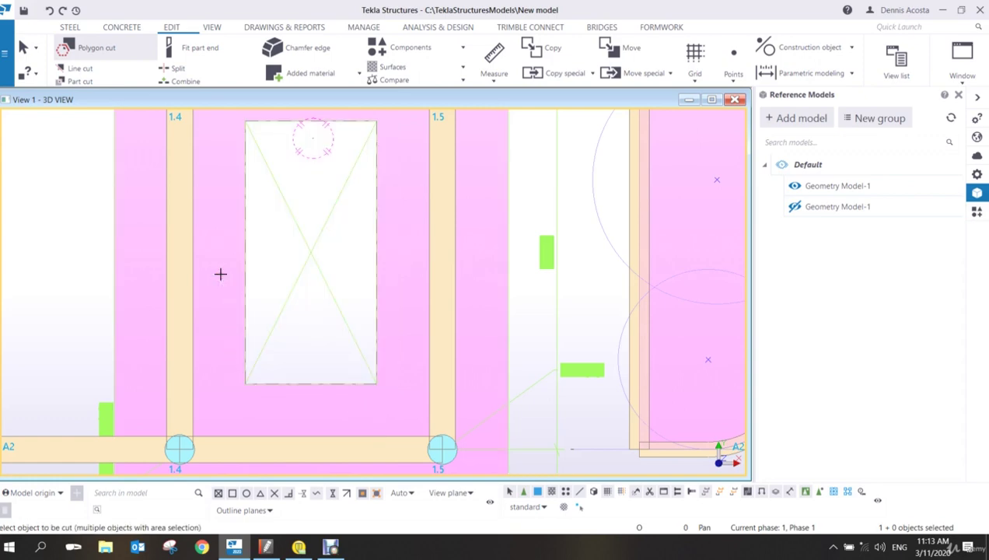
{"action": "key", "text": "Escape"}
- Examine the rectangular opening in the pink slab and the openings in the concrete beam in 3D
{"action": "scroll", "coordinate": [347, 260], "scroll_direction": "down", "scroll_amount": 3}
{"action": "middle_click_drag", "start_coordinate": [346, 260], "coordinate": [310, 263], "text": "ctrl"}
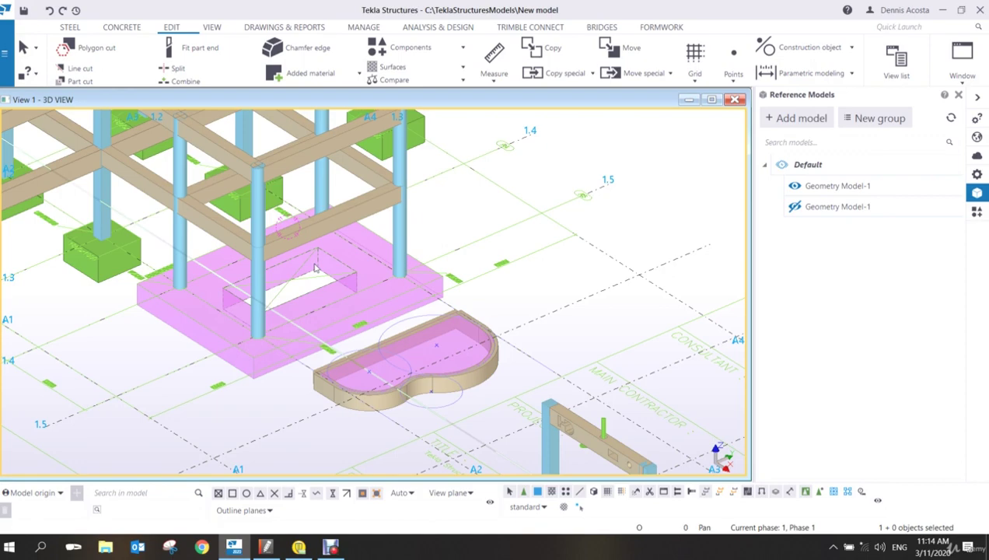
{"action": "scroll", "coordinate": [448, 319], "scroll_direction": "down", "scroll_amount": 3}
{"action": "scroll", "coordinate": [430, 338], "scroll_direction": "up", "scroll_amount": 3}
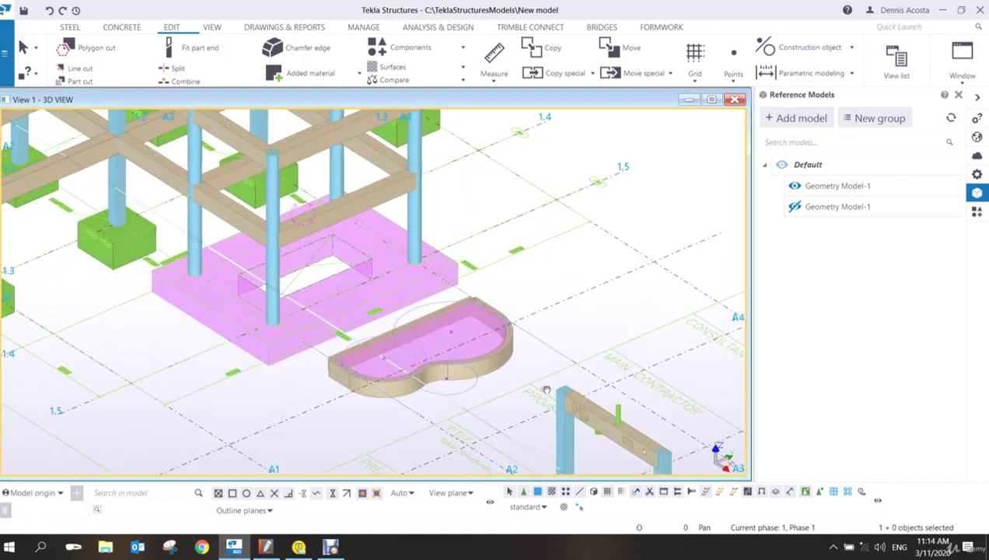
{"action": "middle_click_drag", "start_coordinate": [574, 418], "coordinate": [377, 286]}
{"action": "scroll", "coordinate": [377, 288], "scroll_direction": "up", "scroll_amount": 5}
{"action": "scroll", "coordinate": [379, 291], "scroll_direction": "down", "scroll_amount": 5}
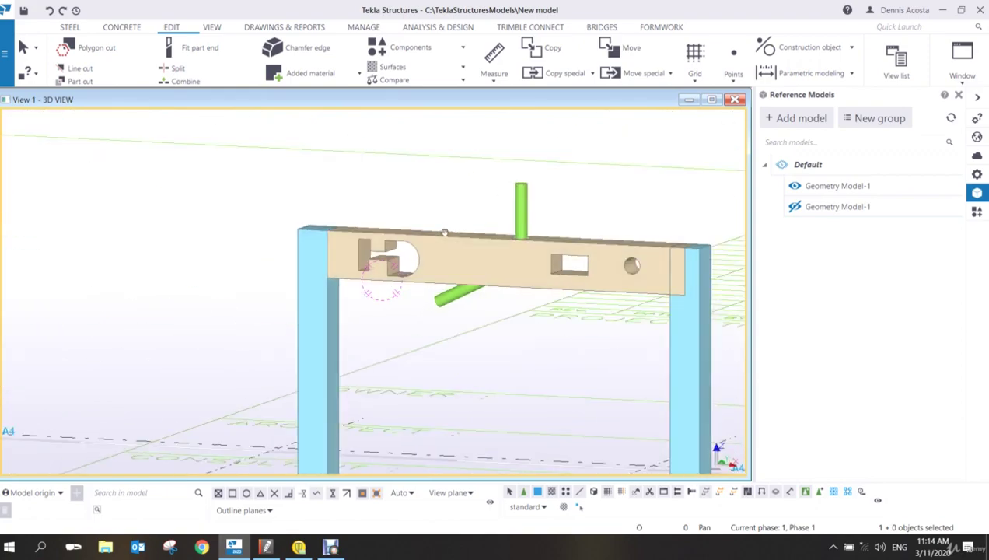
{"action": "scroll", "coordinate": [277, 290], "scroll_direction": "down", "scroll_amount": 5}
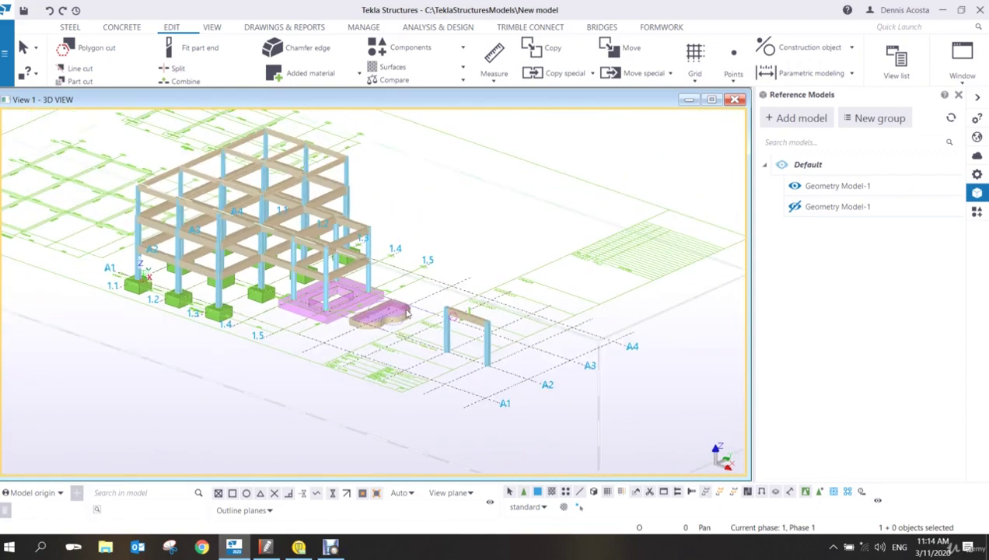
- Examine the joint where the corner steel column stands on the concrete column and overlapping beams
{"action": "scroll", "coordinate": [286, 247], "scroll_direction": "up", "scroll_amount": 3}
{"action": "scroll", "coordinate": [285, 235], "scroll_direction": "up", "scroll_amount": 5}
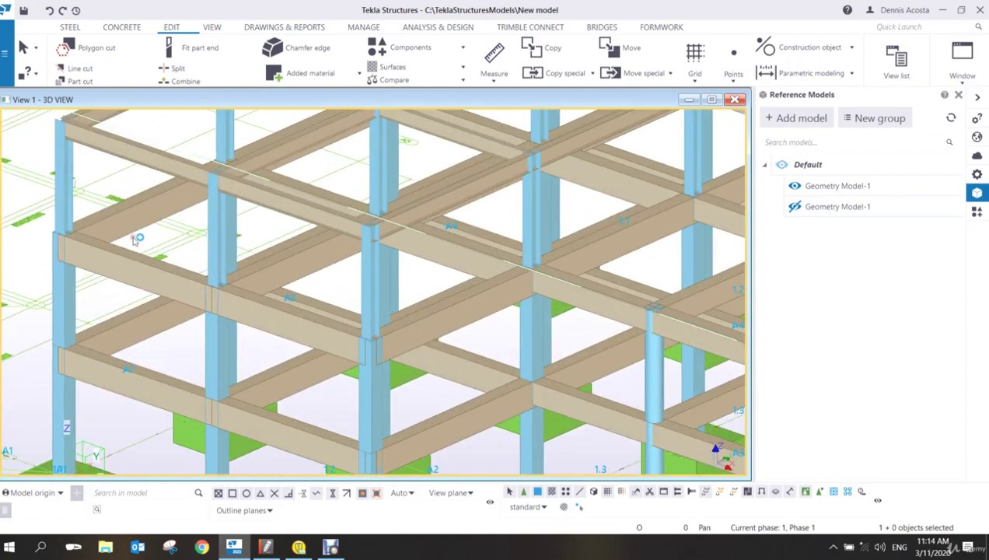
{"action": "scroll", "coordinate": [256, 249], "scroll_direction": "up", "scroll_amount": 6}
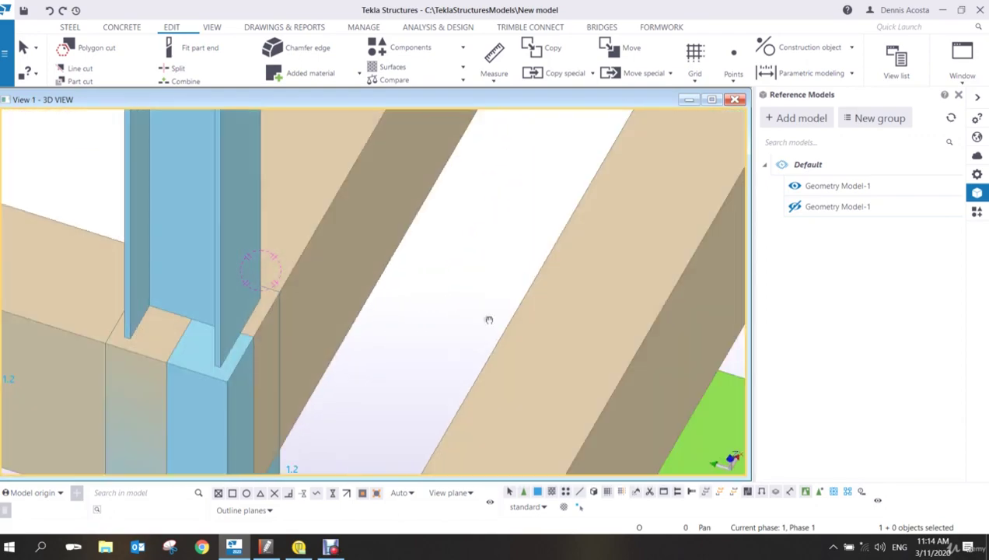
{"action": "middle_click_drag", "start_coordinate": [489, 320], "coordinate": [438, 321], "text": "ctrl"}
{"action": "scroll", "coordinate": [221, 329], "scroll_direction": "up", "scroll_amount": 3}
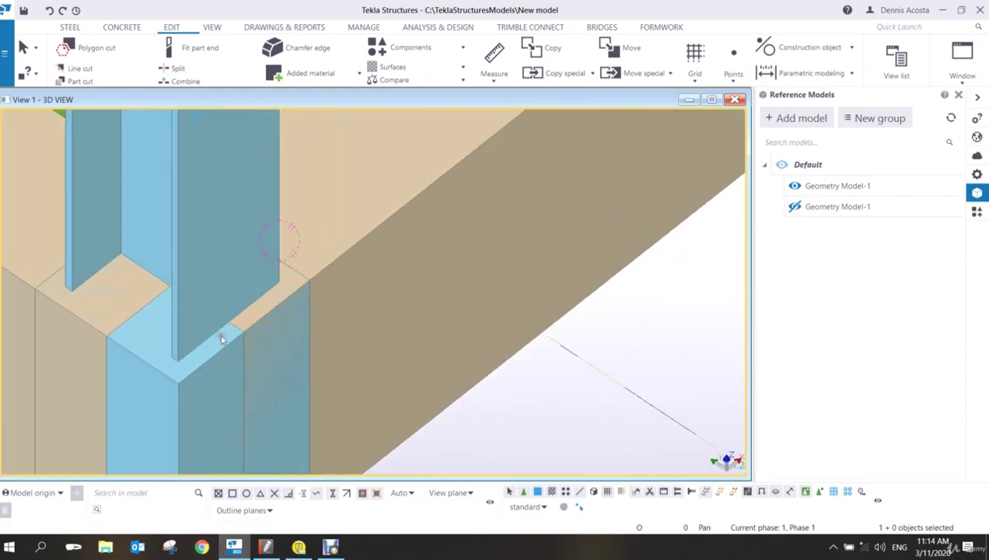
{"action": "middle_click_drag", "start_coordinate": [252, 311], "coordinate": [275, 326]}
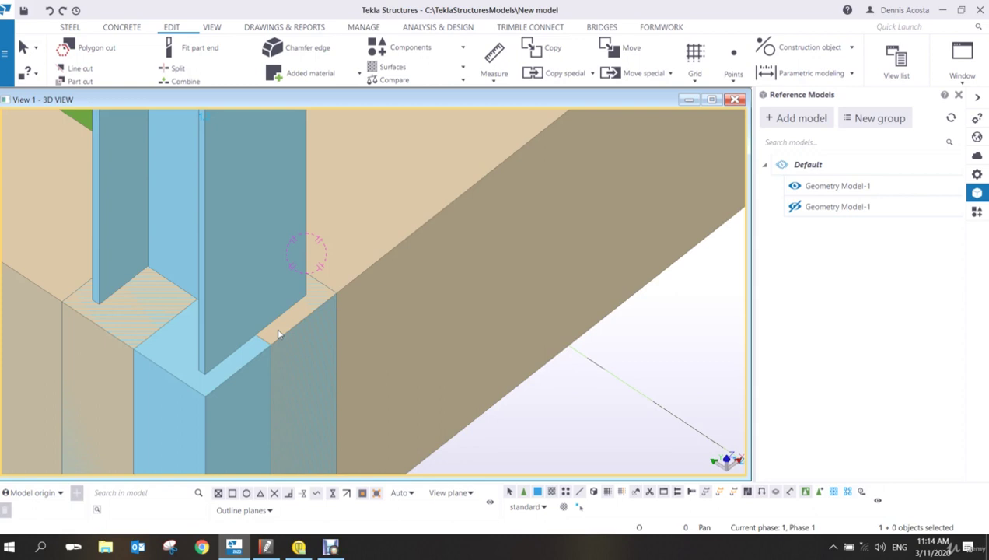
{"action": "scroll", "coordinate": [276, 326], "scroll_direction": "down", "scroll_amount": 5}
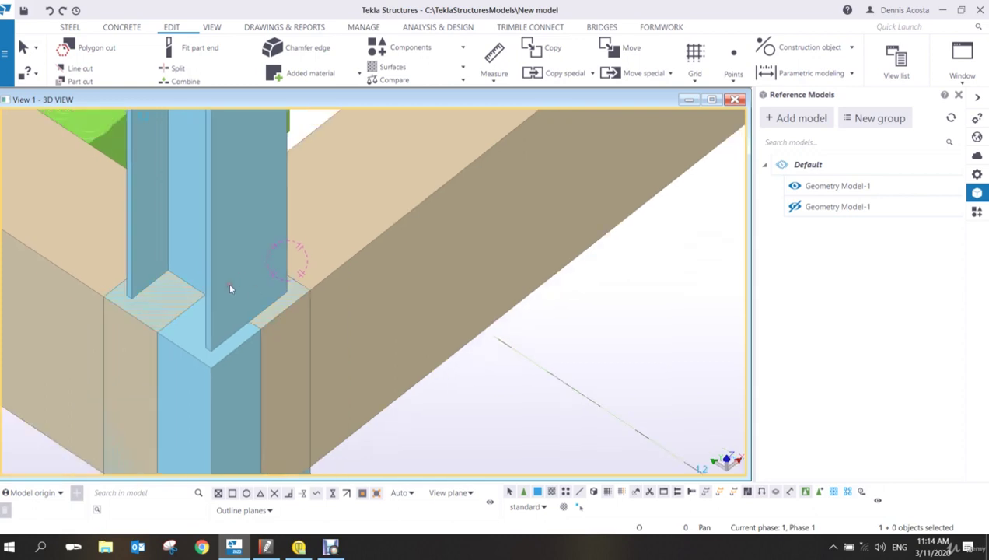
{"action": "scroll", "coordinate": [231, 307], "scroll_direction": "down", "scroll_amount": 6}
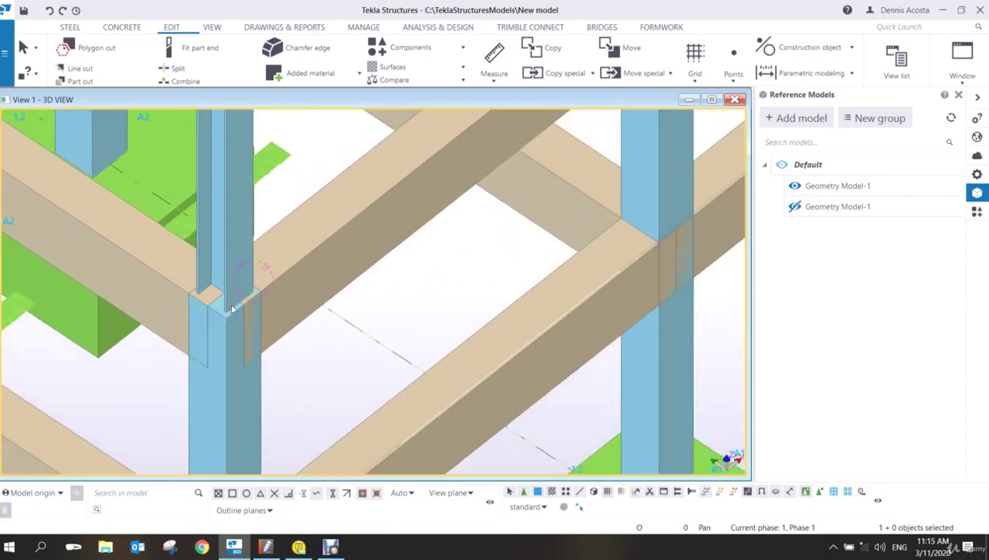
{"action": "scroll", "coordinate": [237, 308], "scroll_direction": "up", "scroll_amount": 4}
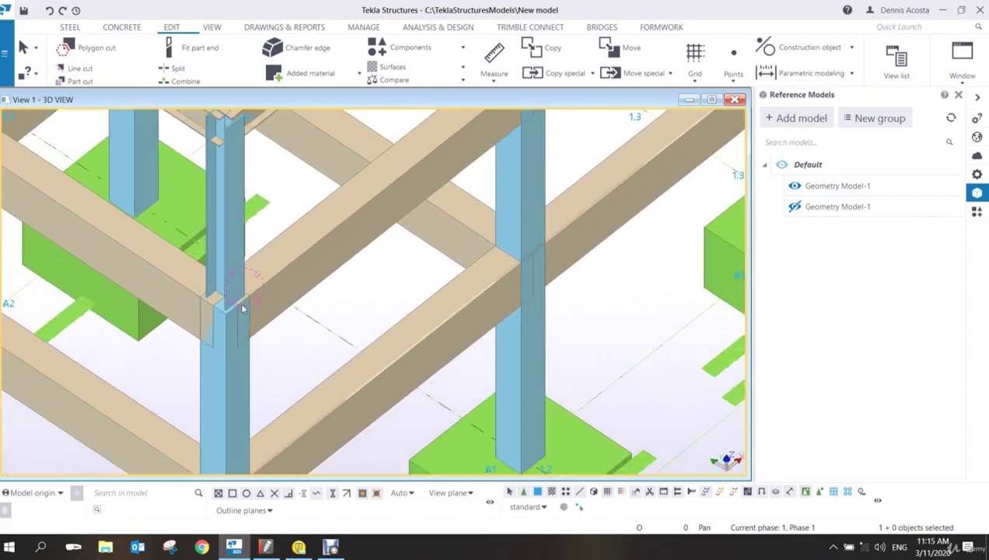
{"action": "scroll", "coordinate": [238, 305], "scroll_direction": "down", "scroll_amount": 4}
{"action": "scroll", "coordinate": [226, 281], "scroll_direction": "up", "scroll_amount": 3}
{"action": "middle_click_drag", "start_coordinate": [226, 282], "coordinate": [112, 293], "text": "ctrl"}
{"action": "scroll", "coordinate": [317, 292], "scroll_direction": "down", "scroll_amount": 8}
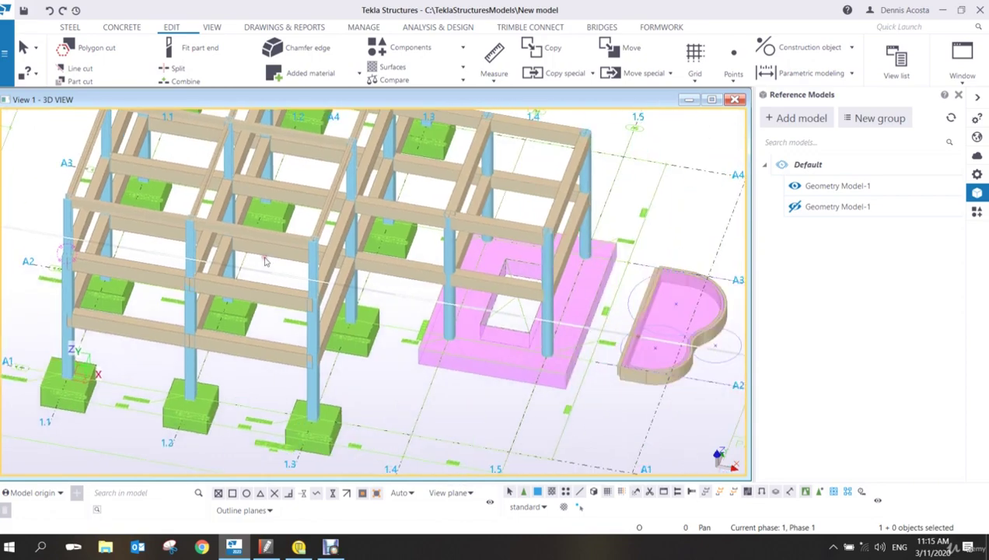
{"action": "middle_click_drag", "start_coordinate": [326, 256], "coordinate": [347, 218]}
{"action": "scroll", "coordinate": [346, 218], "scroll_direction": "up", "scroll_amount": 4}
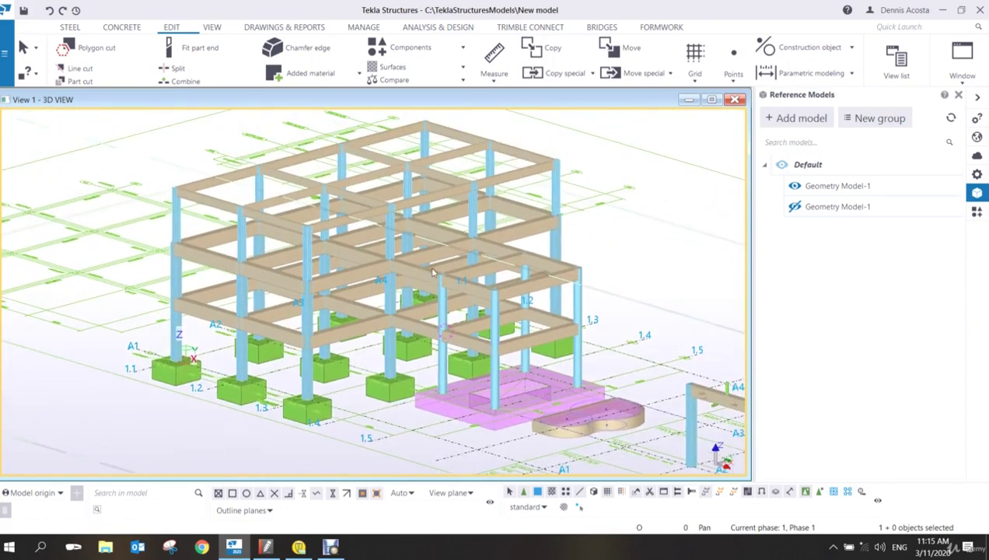
{"action": "scroll", "coordinate": [446, 262], "scroll_direction": "up", "scroll_amount": 4}
{"action": "scroll", "coordinate": [446, 262], "scroll_direction": "up", "scroll_amount": 2}
{"action": "scroll", "coordinate": [332, 296], "scroll_direction": "up", "scroll_amount": 2}
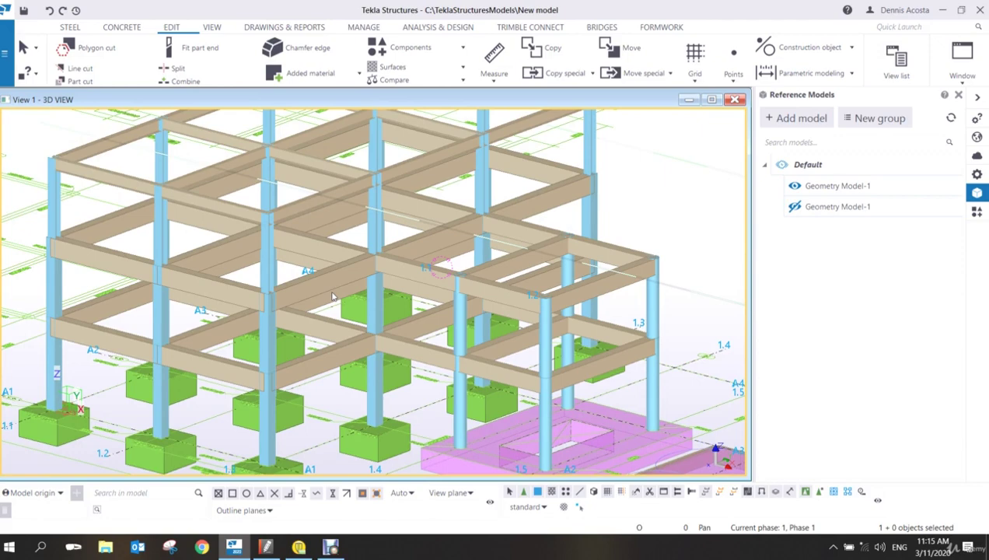
{"action": "left_click", "coordinate": [330, 546]}
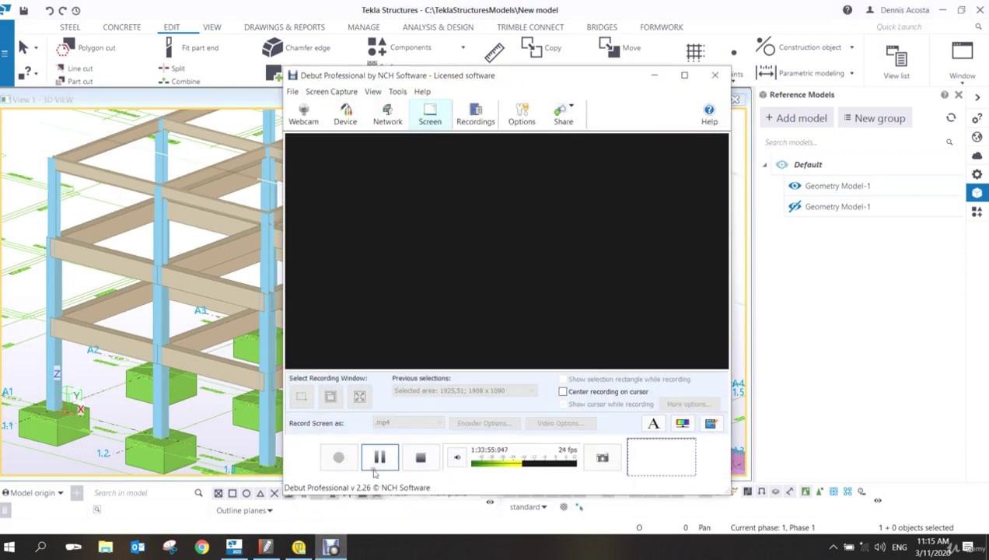
{"action": "left_click", "coordinate": [372, 465]}
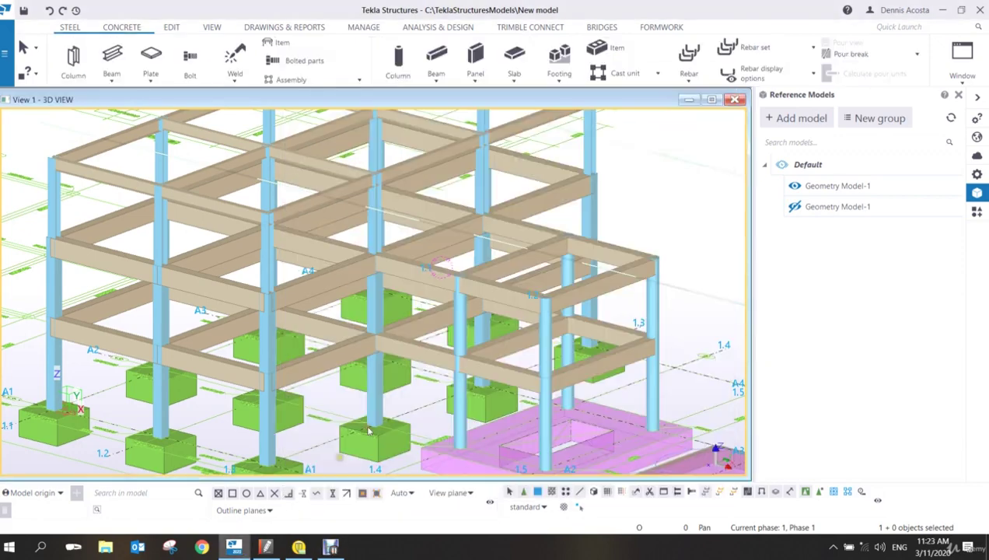
- Create the default part views of the corner steel column standing on the concrete column
{"action": "scroll", "coordinate": [369, 429], "scroll_direction": "down", "scroll_amount": 4}
{"action": "scroll", "coordinate": [251, 235], "scroll_direction": "up", "scroll_amount": 6}
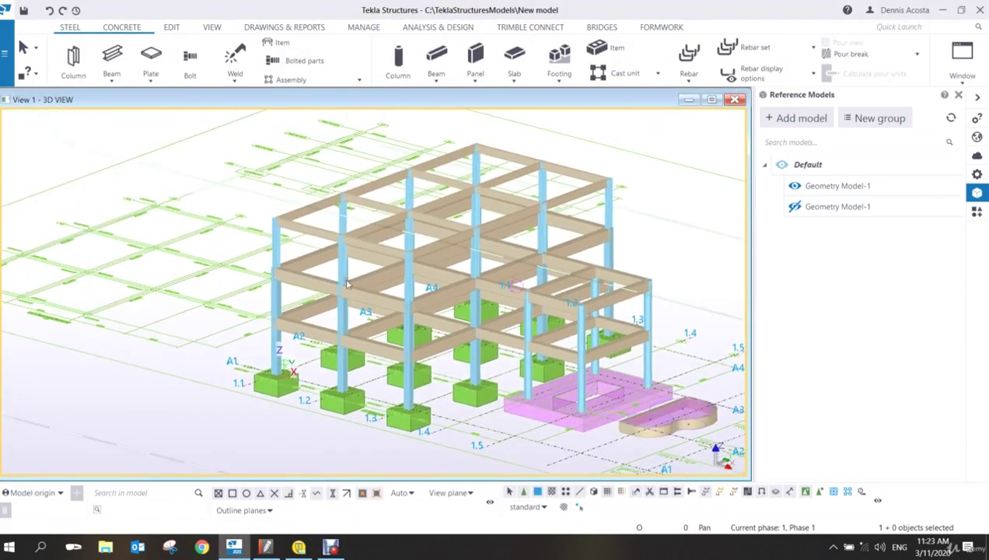
{"action": "mouse_move", "coordinate": [251, 234]}
{"action": "middle_mouse_down", "text": "ctrl"}
{"action": "mouse_move", "coordinate": [236, 254]}
{"action": "mouse_move", "coordinate": [320, 298]}
{"action": "mouse_move", "coordinate": [437, 289]}
{"action": "mouse_move", "coordinate": [239, 253]}
{"action": "mouse_move", "coordinate": [284, 256]}
{"action": "middle_mouse_up", "text": "ctrl"}
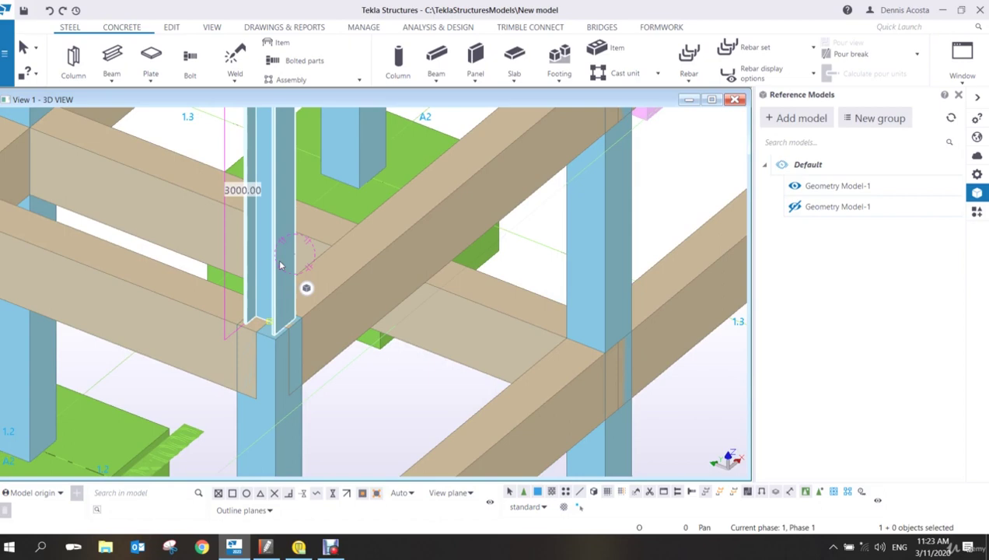
{"action": "right_click", "coordinate": [280, 265]}
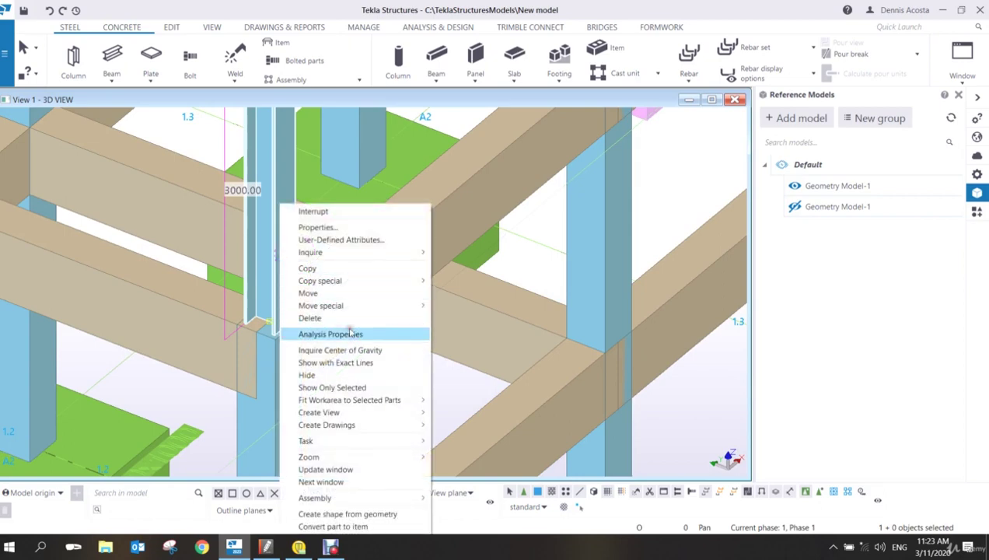
{"action": "mouse_move", "coordinate": [369, 418]}
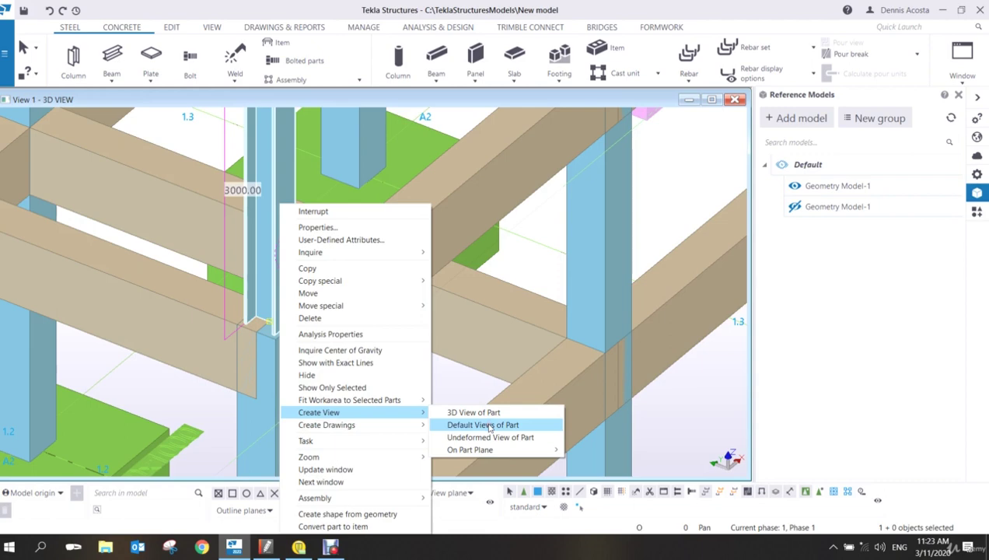
{"action": "left_click", "coordinate": [489, 427]}
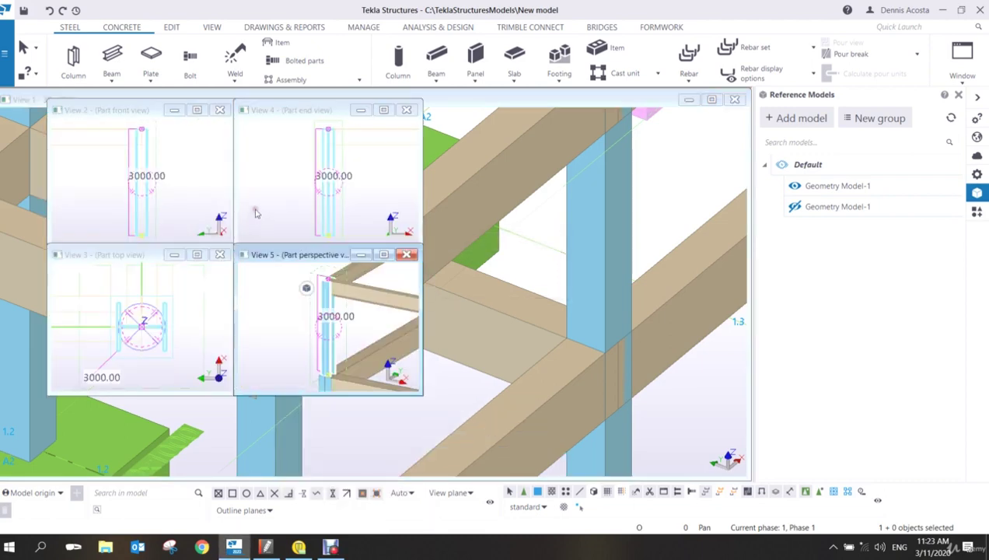
- Move and enlarge the part top view over the other views and switch it from plan to 3D display
{"action": "left_click", "coordinate": [167, 188]}
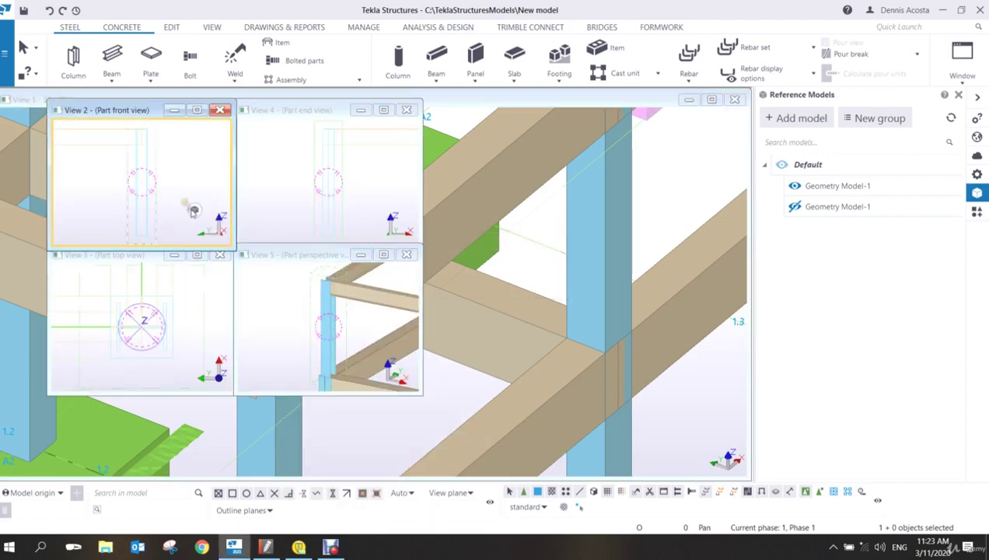
{"action": "left_click", "coordinate": [143, 263]}
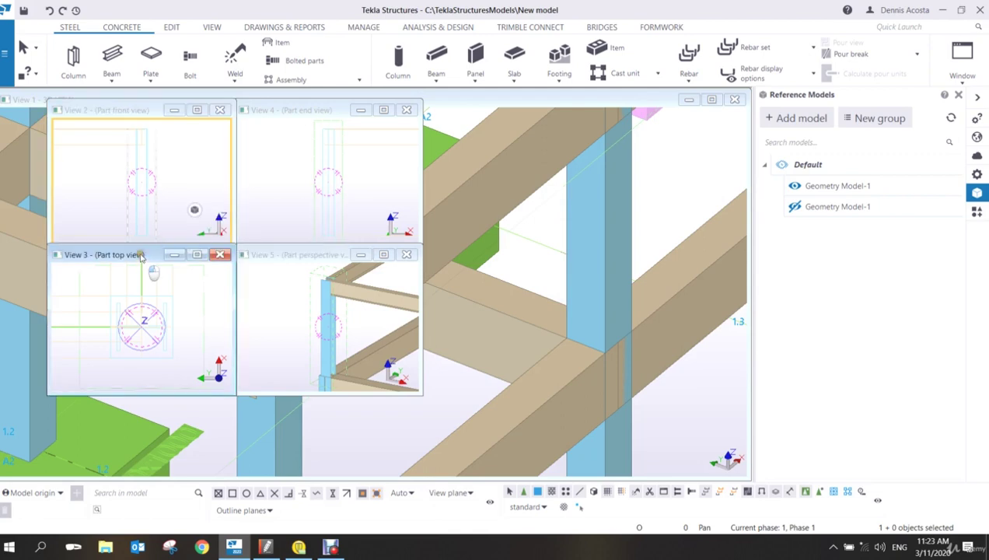
{"action": "left_click_drag", "start_coordinate": [142, 259], "coordinate": [121, 120]}
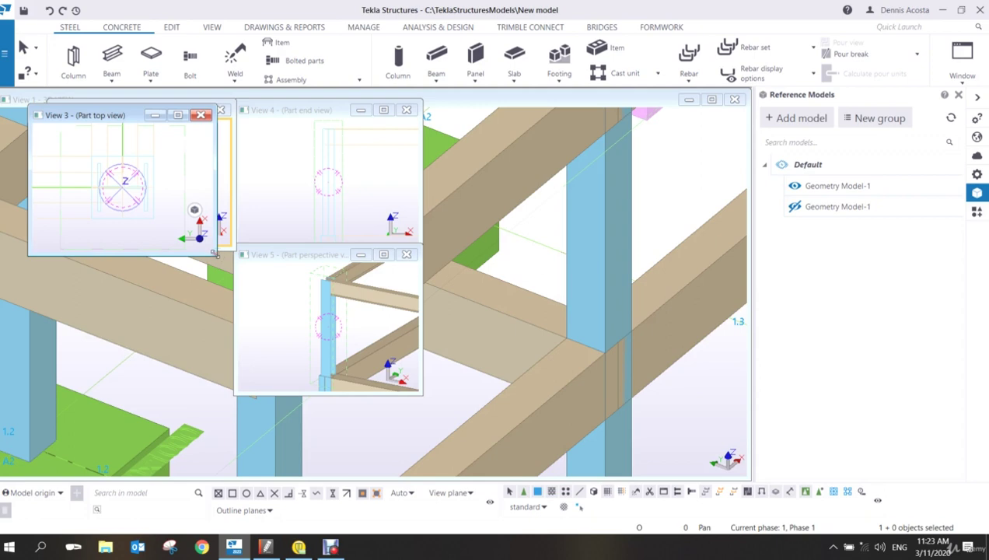
{"action": "left_click_drag", "start_coordinate": [215, 254], "coordinate": [743, 471]}
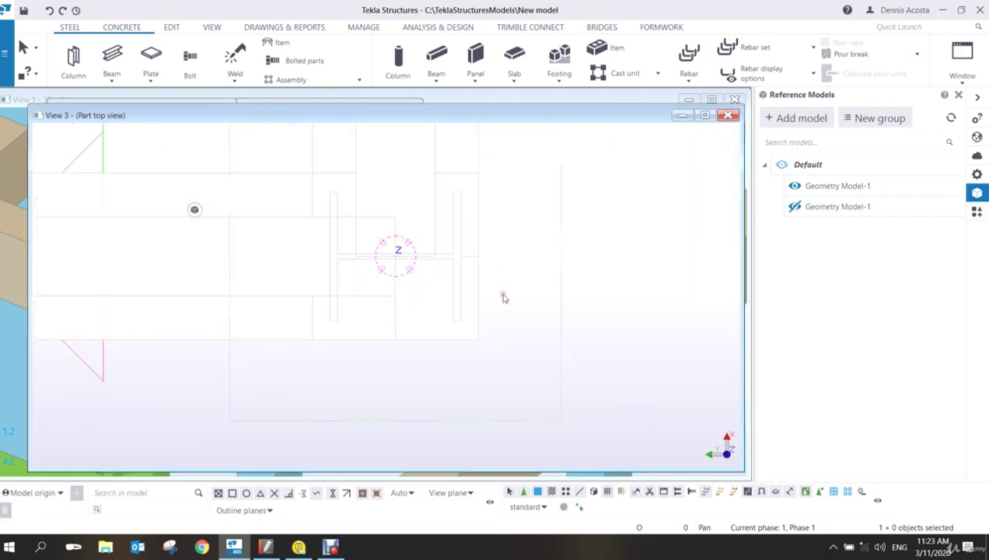
{"action": "key", "text": "ctrl+p"}
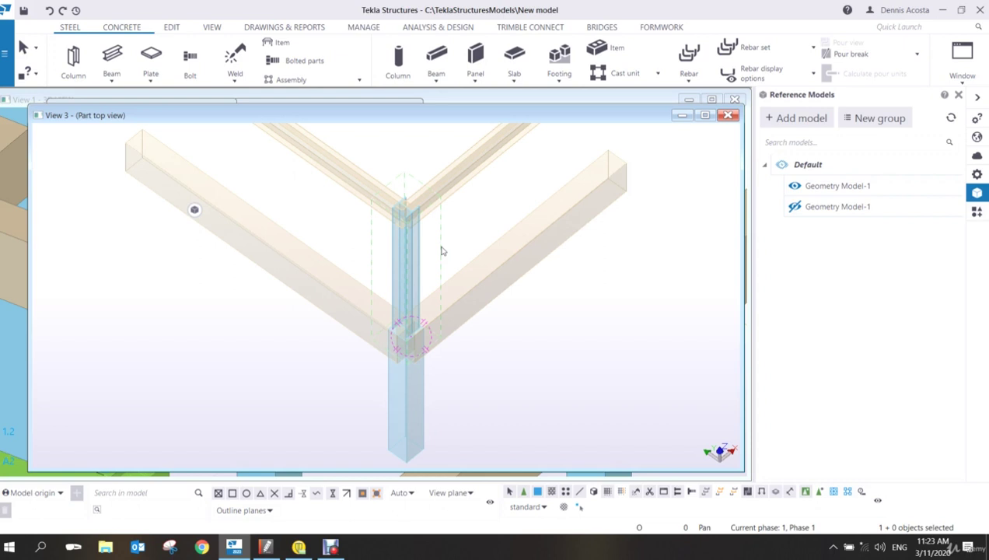
- Hide the beams framing into the corner columns in the part top view and switch it back to plan display
{"action": "left_click_drag", "start_coordinate": [362, 134], "coordinate": [328, 296]}
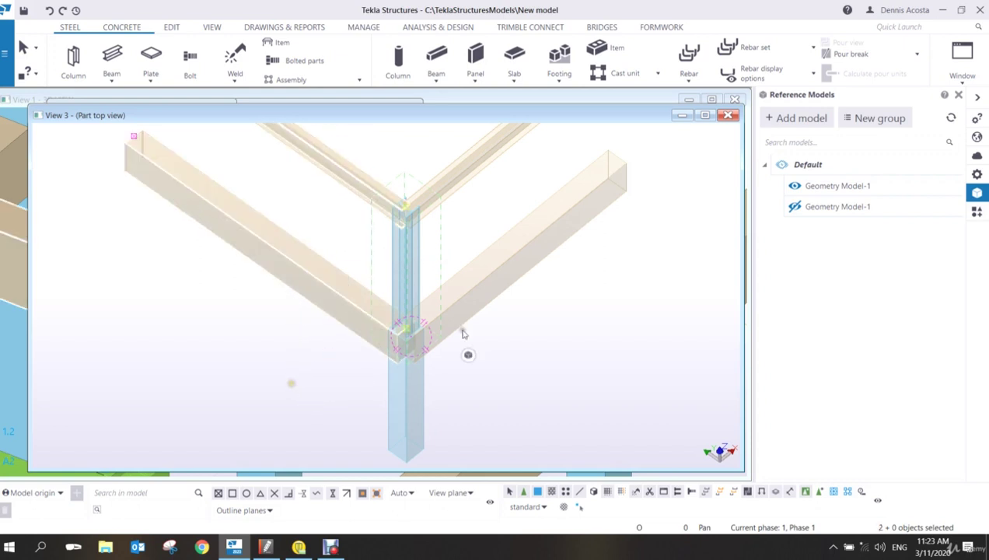
{"action": "left_click_drag", "start_coordinate": [571, 405], "coordinate": [473, 166], "text": "shift"}
{"action": "right_click", "coordinate": [473, 165]}
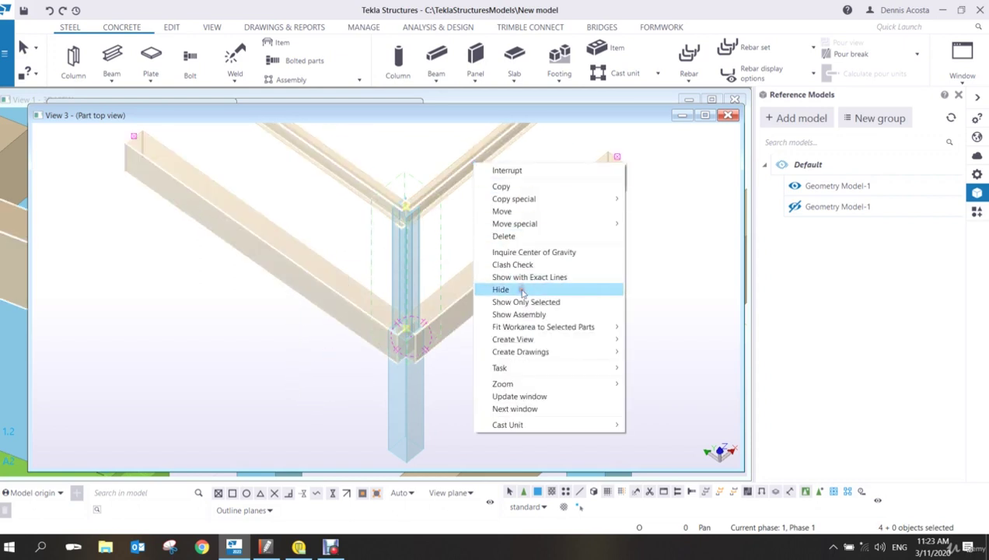
{"action": "left_click", "coordinate": [521, 290]}
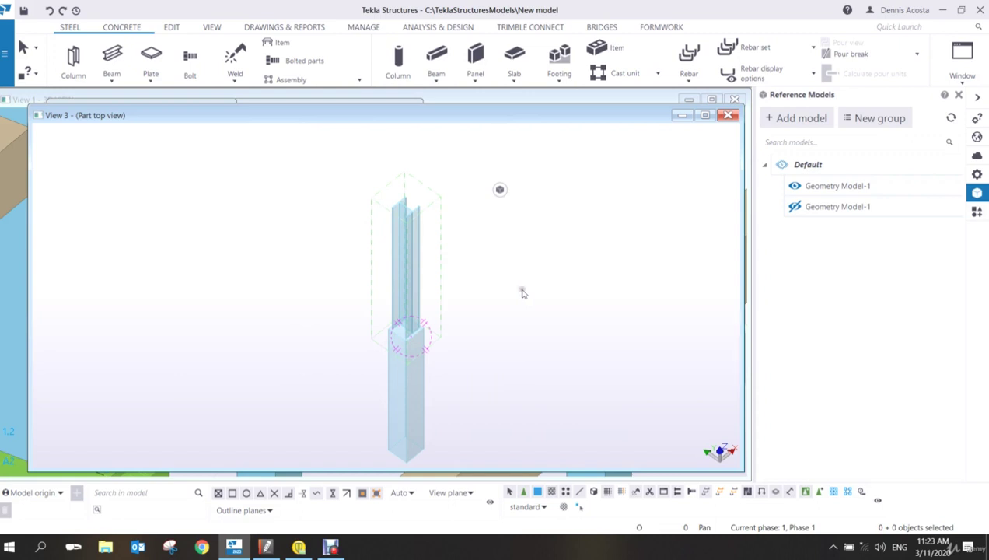
{"action": "key", "text": "ctrl+p"}
{"action": "scroll", "coordinate": [369, 269], "scroll_direction": "up", "scroll_amount": 3}
{"action": "scroll", "coordinate": [374, 287], "scroll_direction": "down", "scroll_amount": 2}
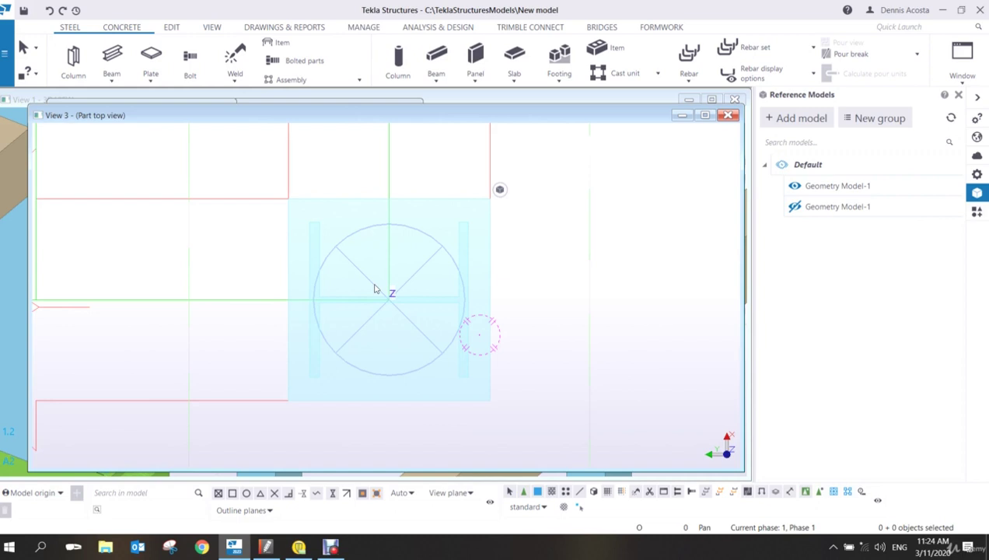
- Set the contour plate properties to profile PLT25 and class 2, then leave the plate command
{"action": "left_click", "coordinate": [154, 61]}
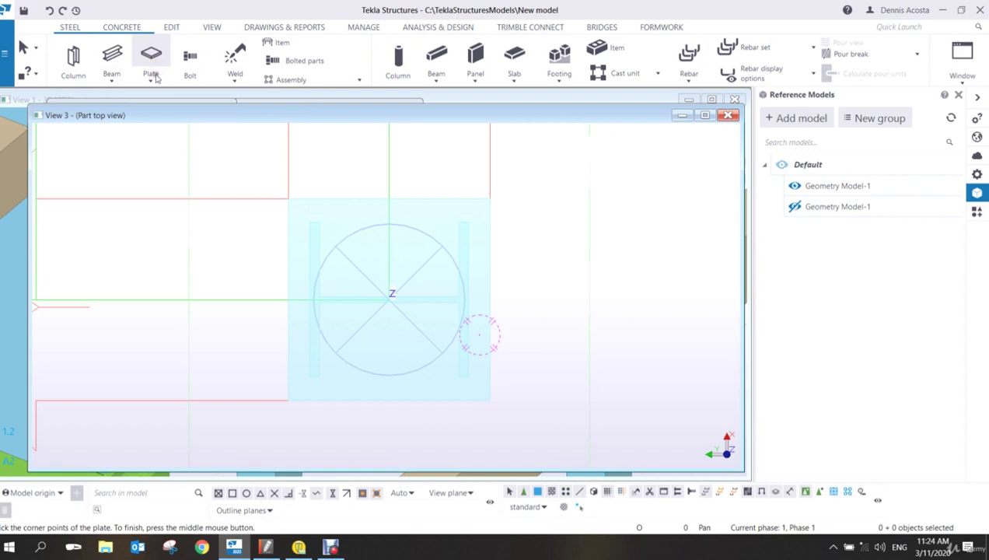
{"action": "left_click", "coordinate": [153, 82]}
{"action": "left_click", "coordinate": [157, 100]}
{"action": "left_click", "coordinate": [976, 175]}
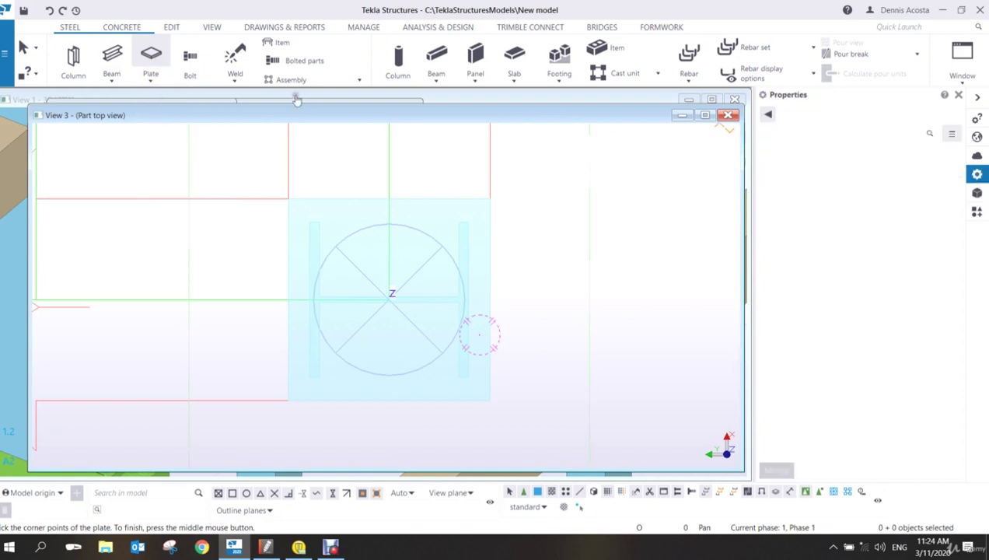
{"action": "left_click", "coordinate": [151, 59]}
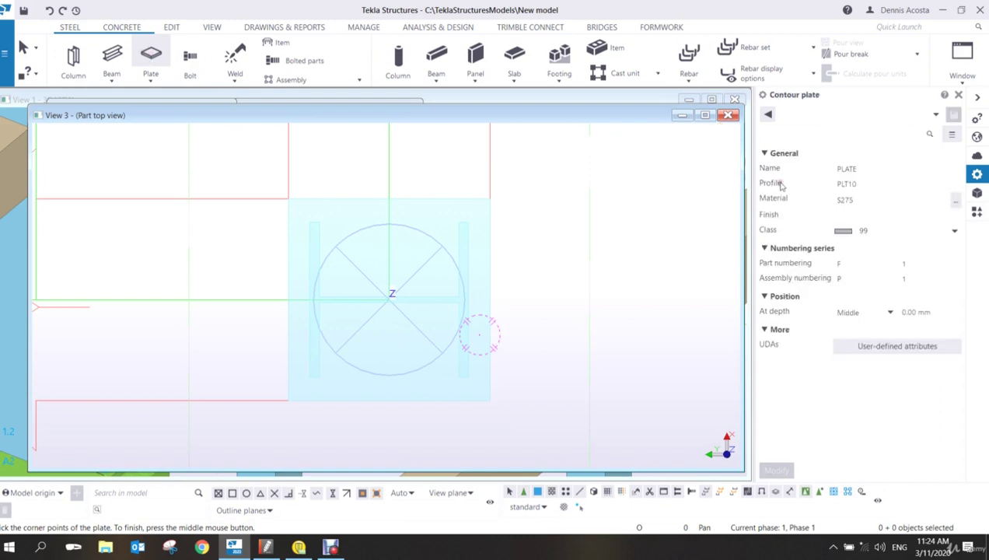
{"action": "left_click", "coordinate": [856, 184]}
{"action": "left_click_drag", "start_coordinate": [848, 183], "coordinate": [915, 187]}
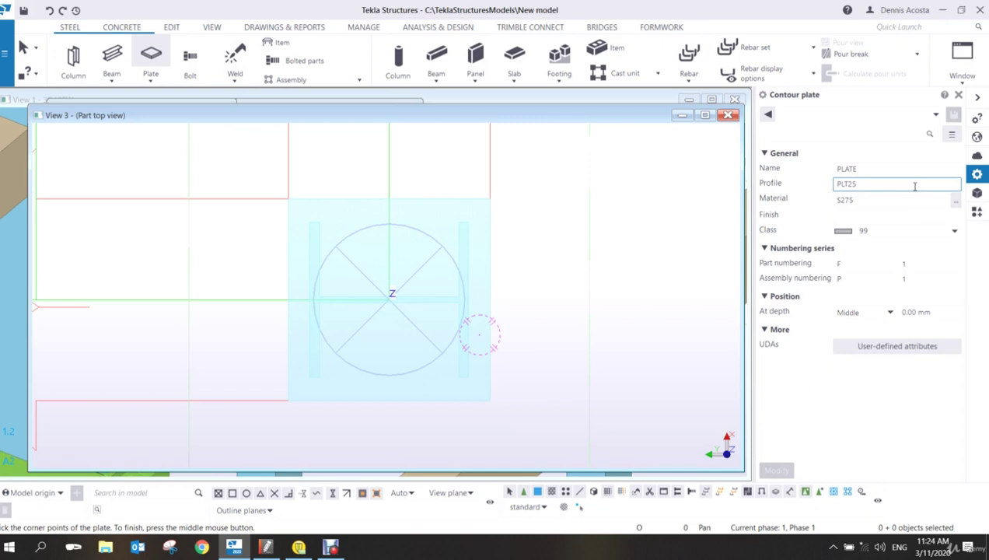
{"action": "left_click", "coordinate": [937, 232]}
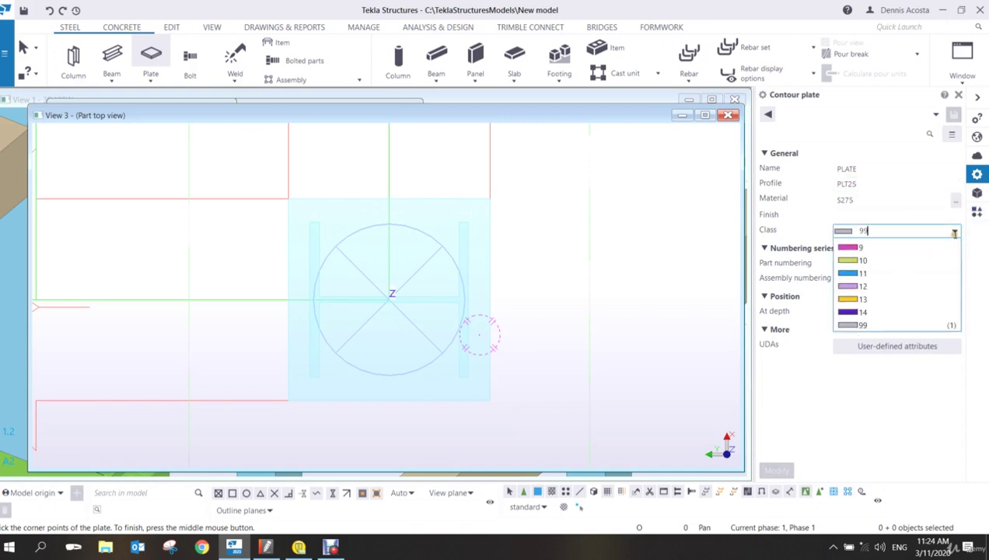
{"action": "left_click", "coordinate": [868, 258]}
{"action": "right_click", "coordinate": [525, 180]}
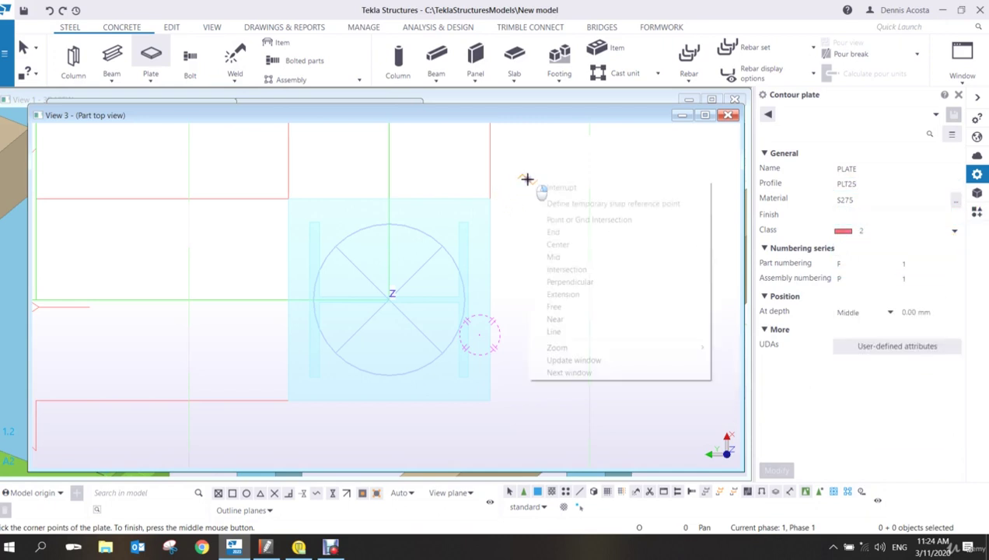
{"action": "left_click", "coordinate": [542, 192]}
- Reapply the standard color and transparency setting through the part top view's properties so parts show in class colors
{"action": "double_click", "coordinate": [542, 193]}
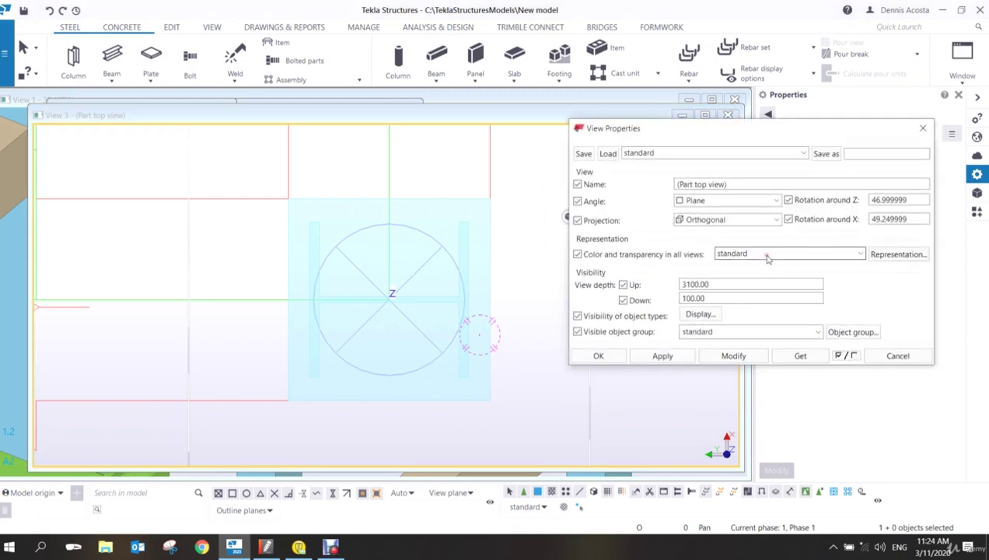
{"action": "left_click", "coordinate": [733, 356]}
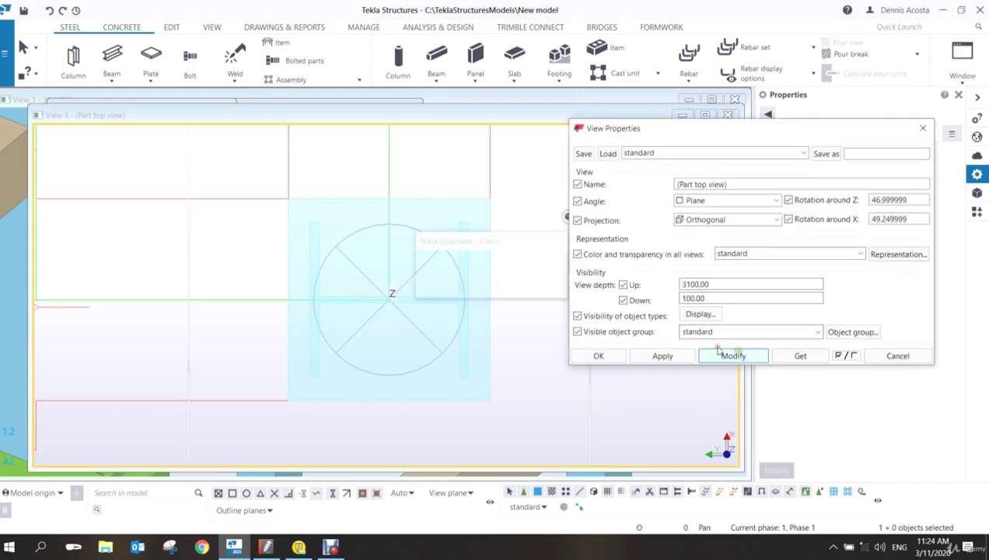
{"action": "left_click", "coordinate": [773, 254]}
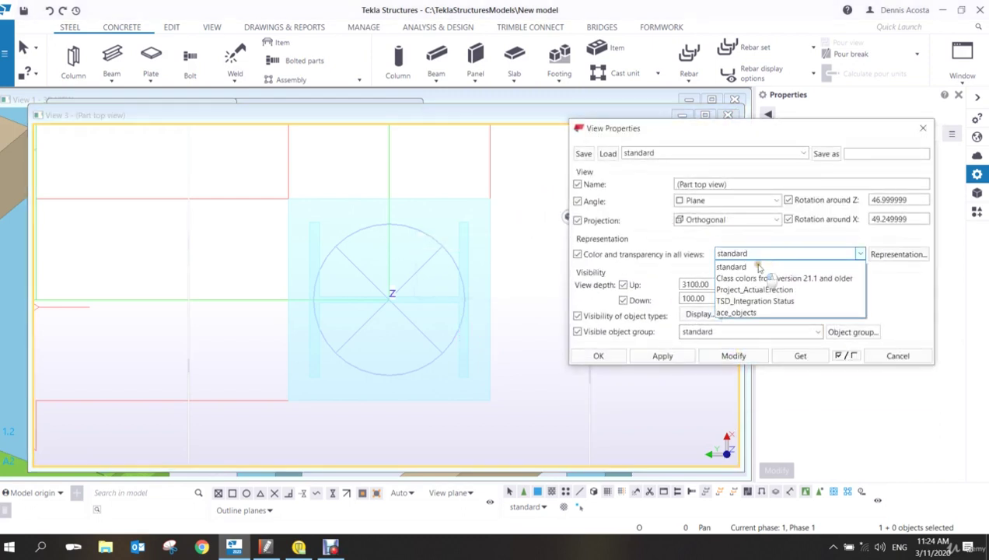
{"action": "left_click", "coordinate": [766, 264]}
{"action": "left_click", "coordinate": [733, 355]}
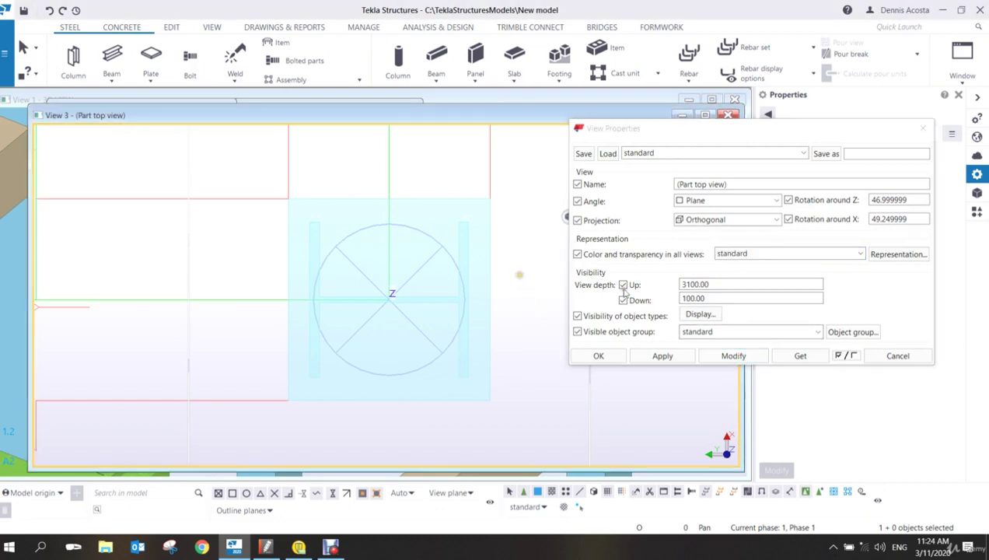
{"action": "left_click", "coordinate": [765, 254]}
{"action": "left_click", "coordinate": [747, 312]}
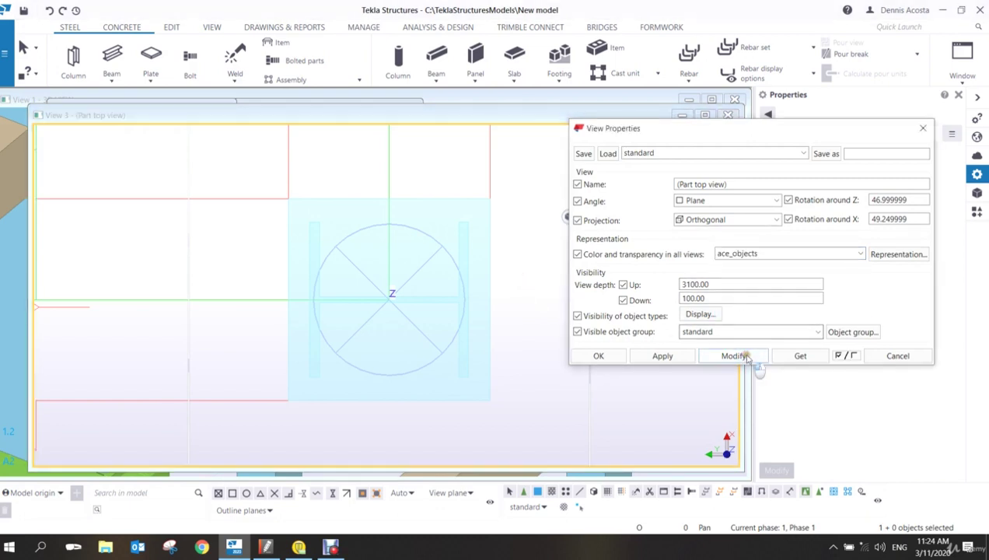
{"action": "left_click", "coordinate": [755, 256]}
{"action": "left_click", "coordinate": [748, 265]}
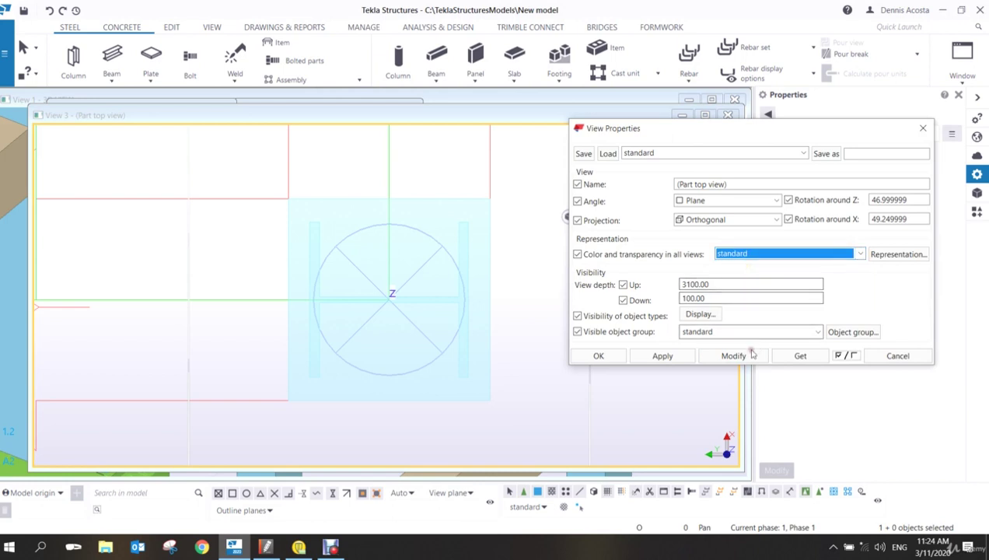
{"action": "left_click", "coordinate": [750, 355]}
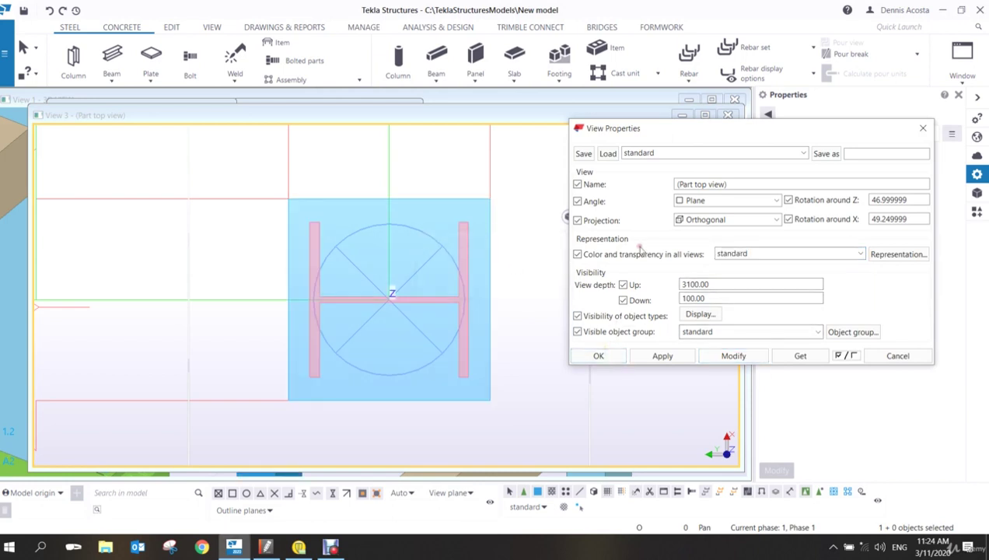
{"action": "left_click", "coordinate": [622, 355]}
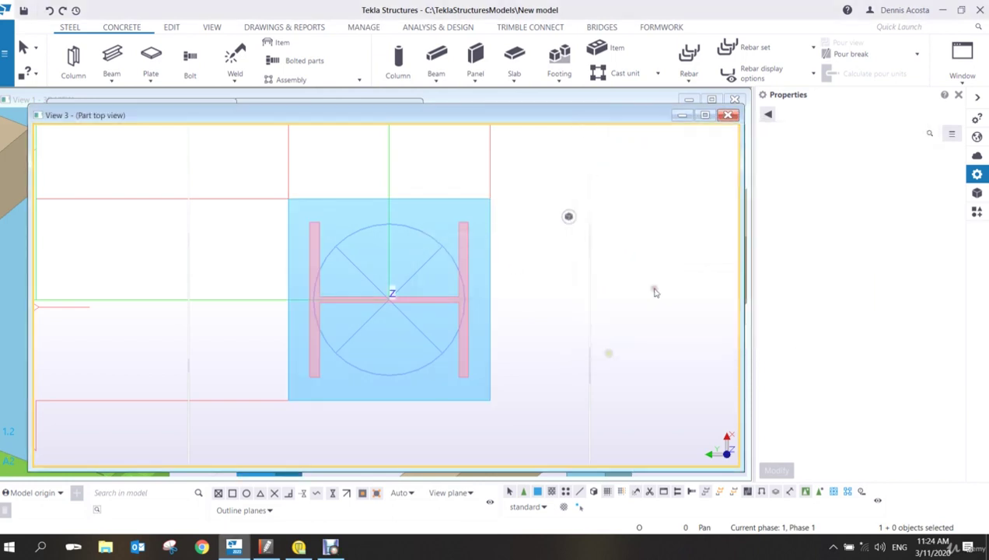
- Create a 400 x 400 mm contour plate through the four corners of the concrete column in the part top view
{"action": "left_click", "coordinate": [154, 59]}
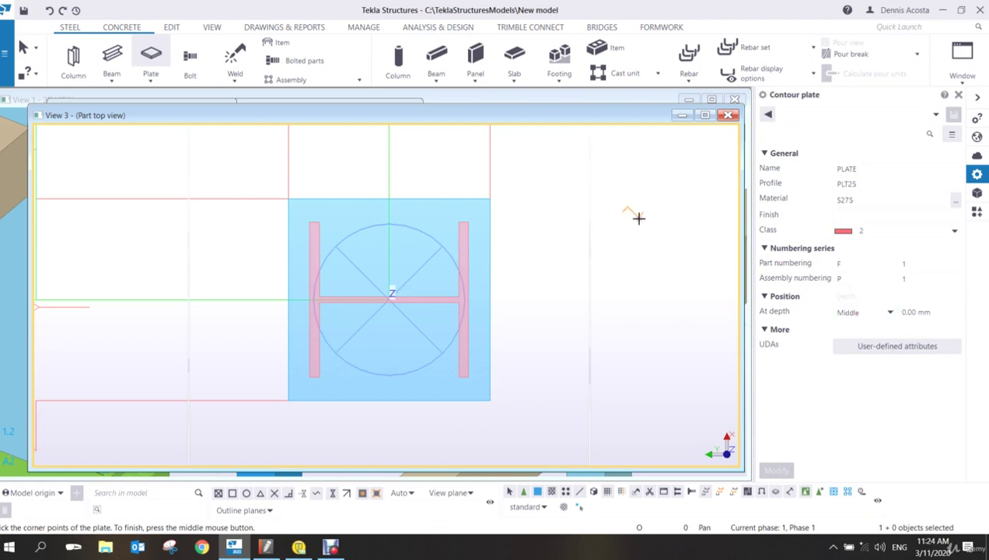
{"action": "left_click", "coordinate": [286, 200]}
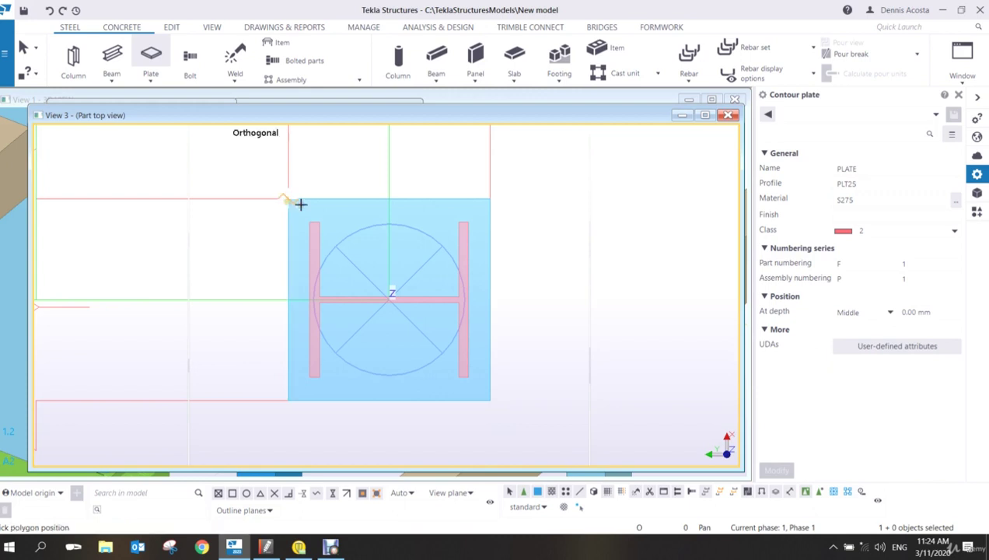
{"action": "left_click", "coordinate": [488, 198]}
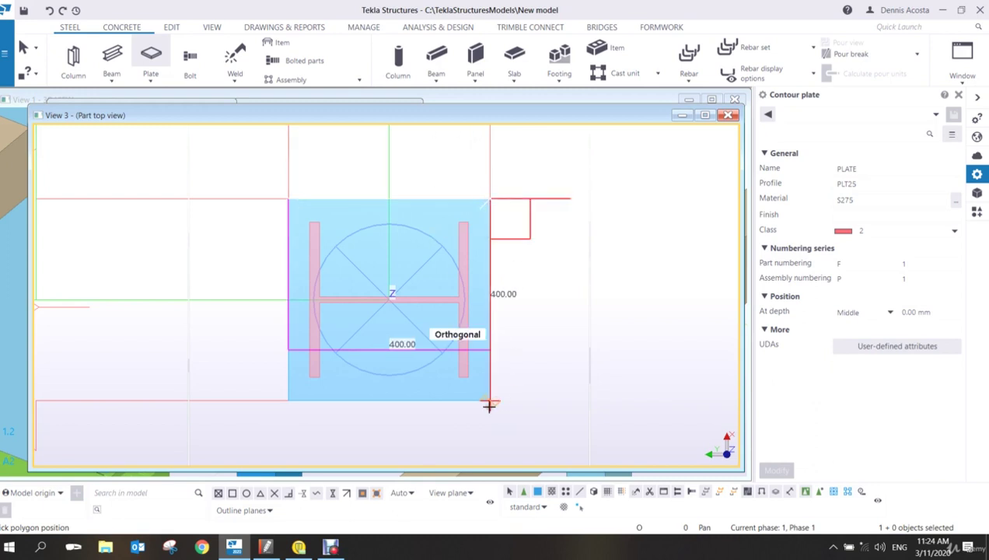
{"action": "left_click", "coordinate": [484, 400]}
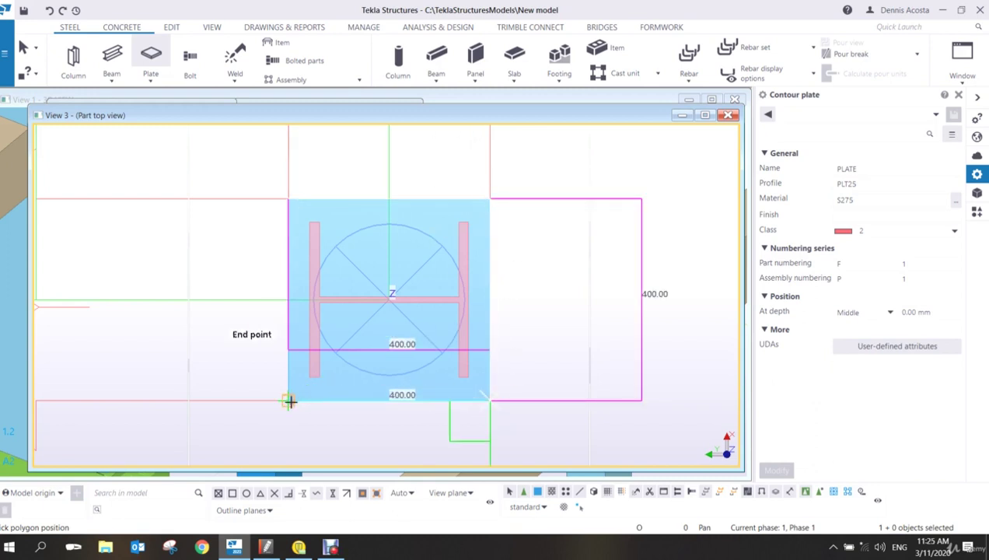
{"action": "left_click", "coordinate": [288, 400]}
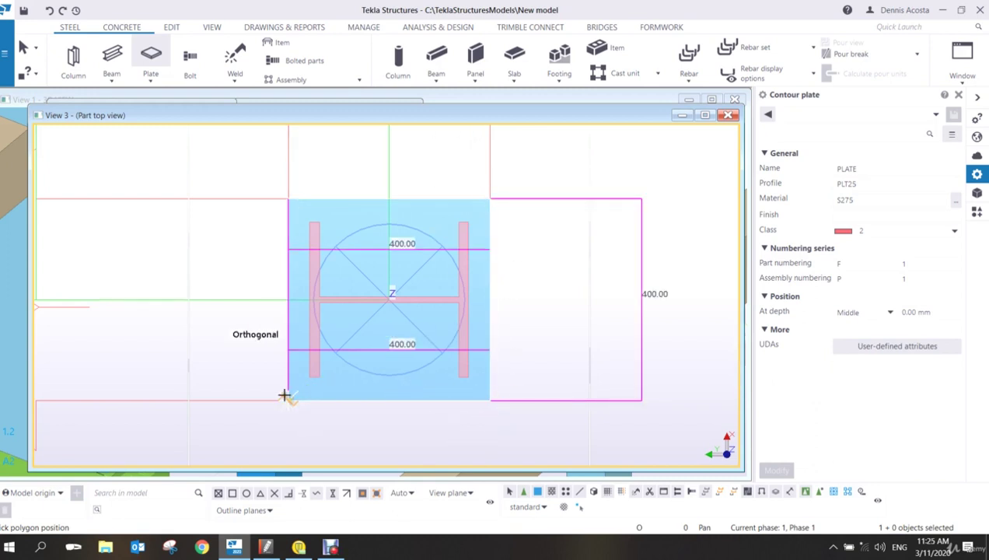
{"action": "middle_click", "coordinate": [225, 247]}
{"action": "key", "text": "Escape"}
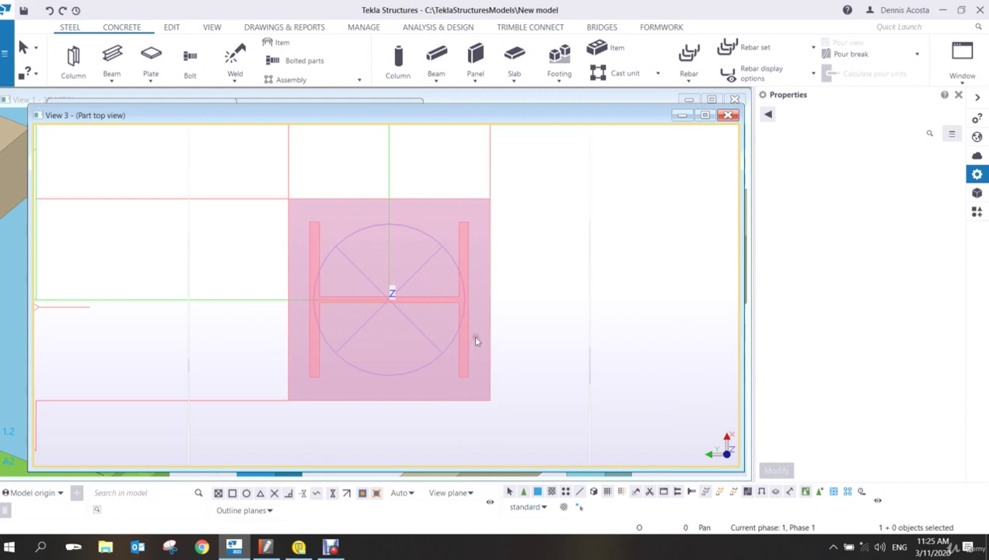
- Set the base plate's depth position to Front so it sits on top of the concrete column
{"action": "middle_click_drag", "start_coordinate": [474, 337], "coordinate": [418, 235], "text": "ctrl"}
{"action": "middle_click_drag", "start_coordinate": [477, 332], "coordinate": [454, 308], "text": "ctrl"}
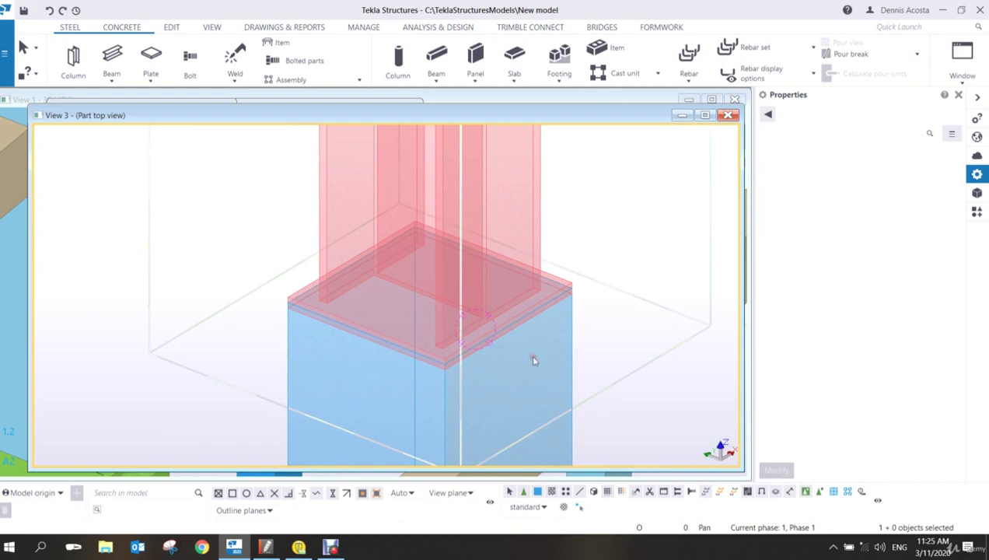
{"action": "scroll", "coordinate": [531, 360], "scroll_direction": "up", "scroll_amount": 5}
{"action": "left_click", "coordinate": [589, 241]}
{"action": "scroll", "coordinate": [645, 243], "scroll_direction": "up", "scroll_amount": 3}
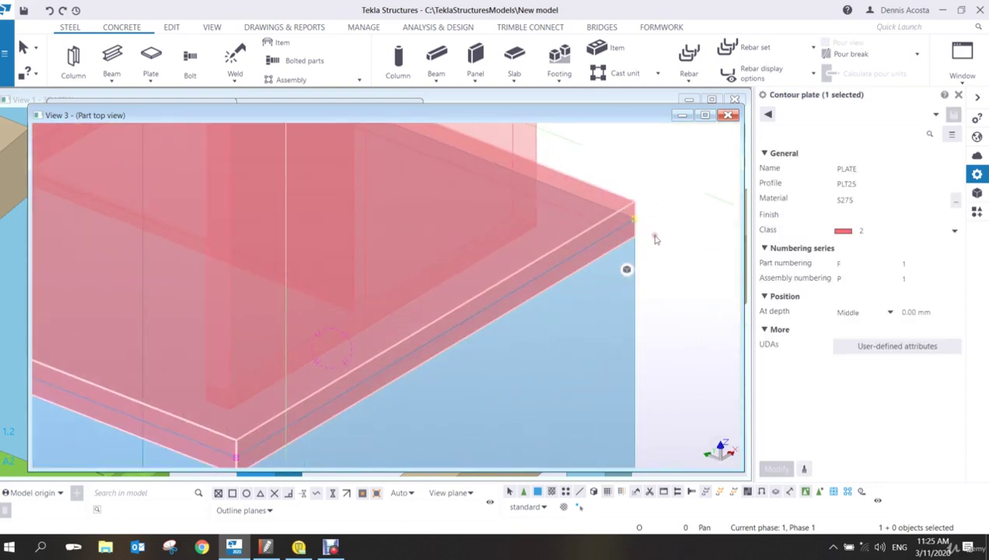
{"action": "left_click", "coordinate": [859, 312]}
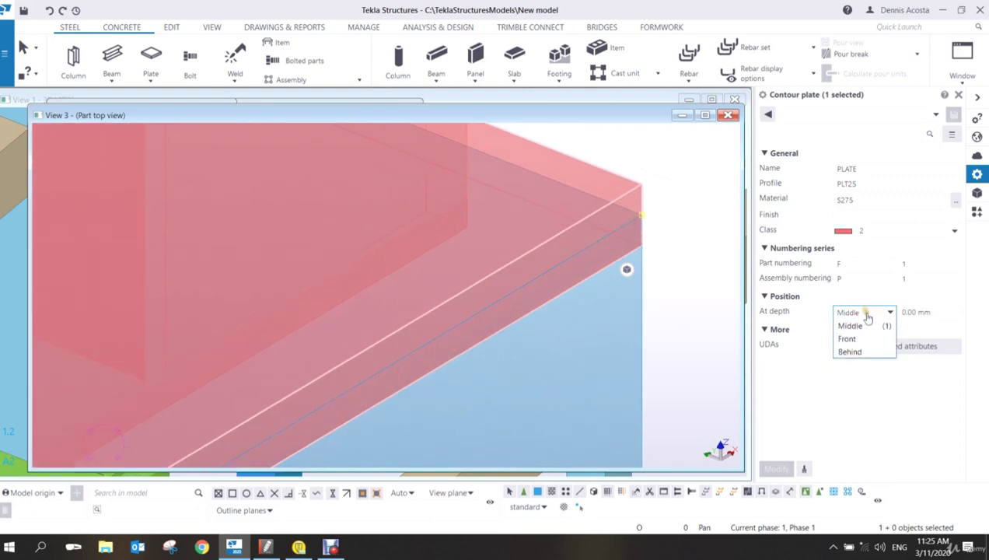
{"action": "left_click", "coordinate": [848, 339]}
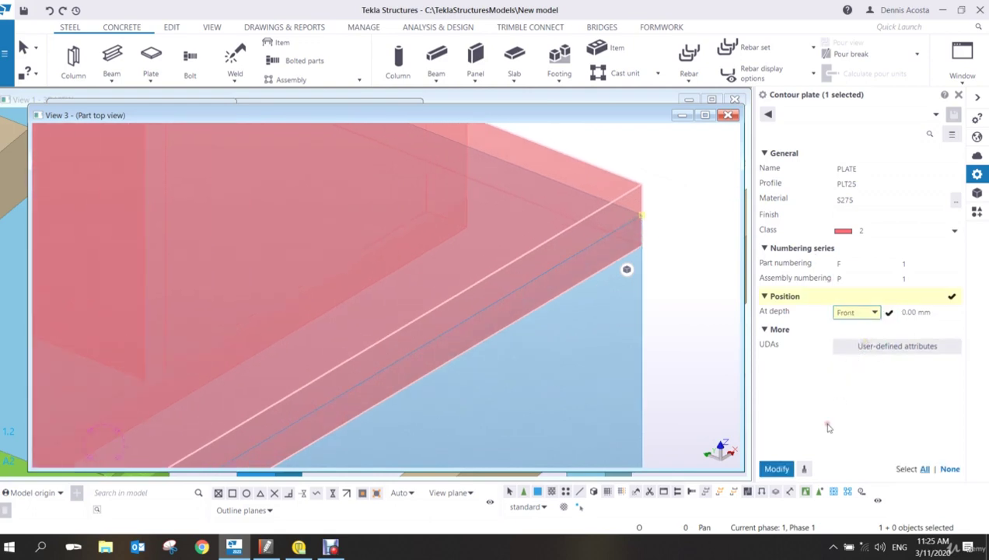
{"action": "left_click", "coordinate": [776, 469]}
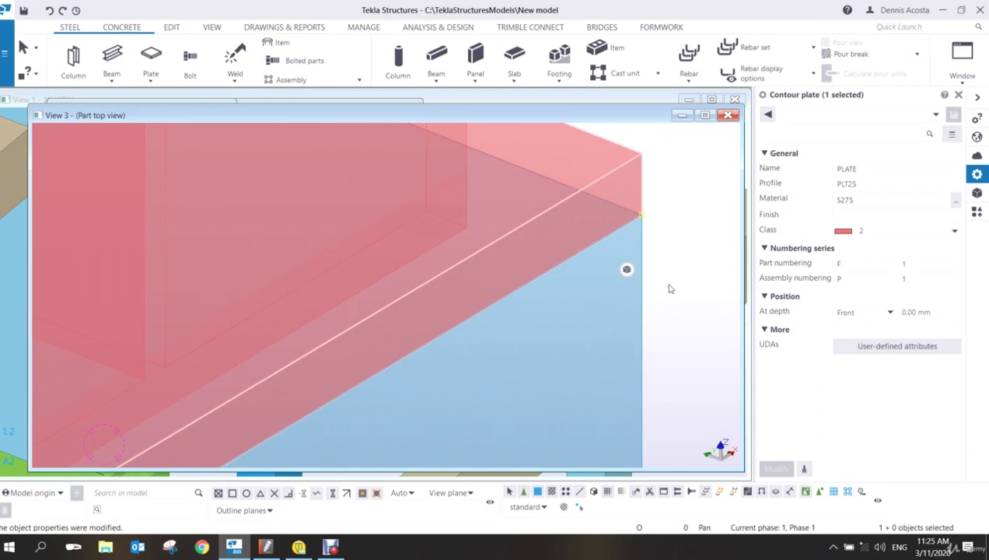
{"action": "scroll", "coordinate": [669, 288], "scroll_direction": "down", "scroll_amount": 4}
{"action": "scroll", "coordinate": [627, 264], "scroll_direction": "down", "scroll_amount": 3}
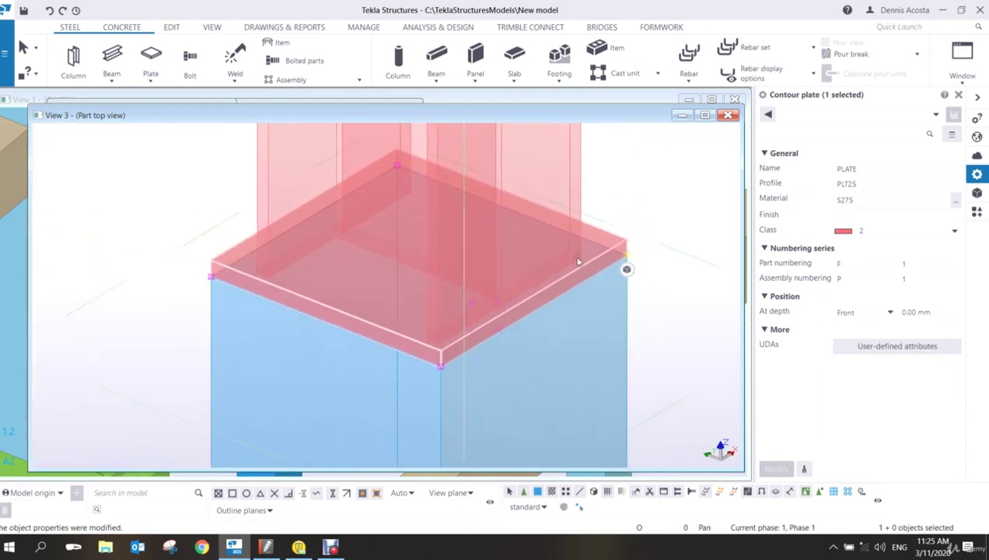
- Rearrange the view windows to bring up the part front view, focused on the base plate joint
{"action": "left_click_drag", "start_coordinate": [249, 116], "coordinate": [720, 457]}
{"action": "left_click", "coordinate": [205, 165]}
{"action": "scroll", "coordinate": [481, 302], "scroll_direction": "up", "scroll_amount": 3}
{"action": "scroll", "coordinate": [430, 333], "scroll_direction": "up", "scroll_amount": 8}
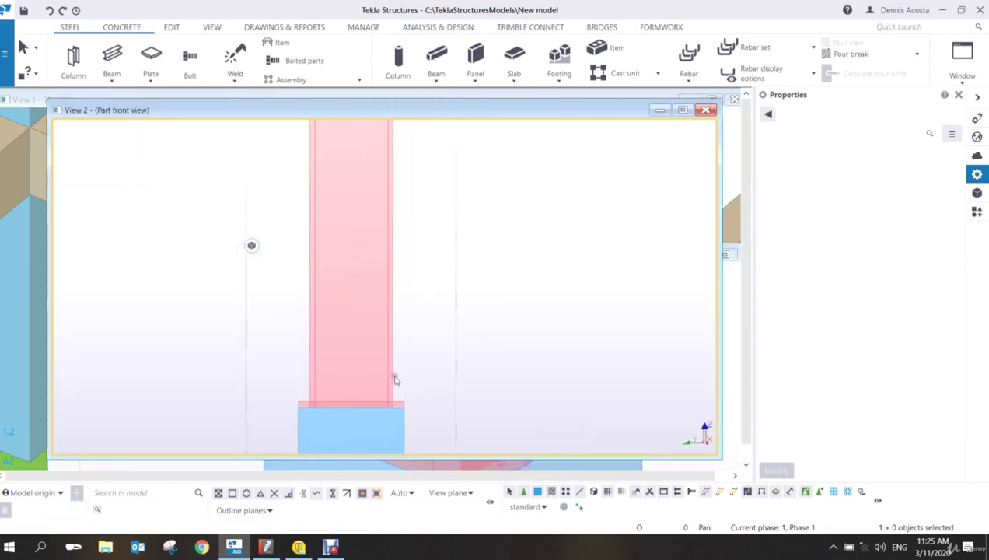
{"action": "middle_click_drag", "start_coordinate": [483, 295], "coordinate": [491, 293]}
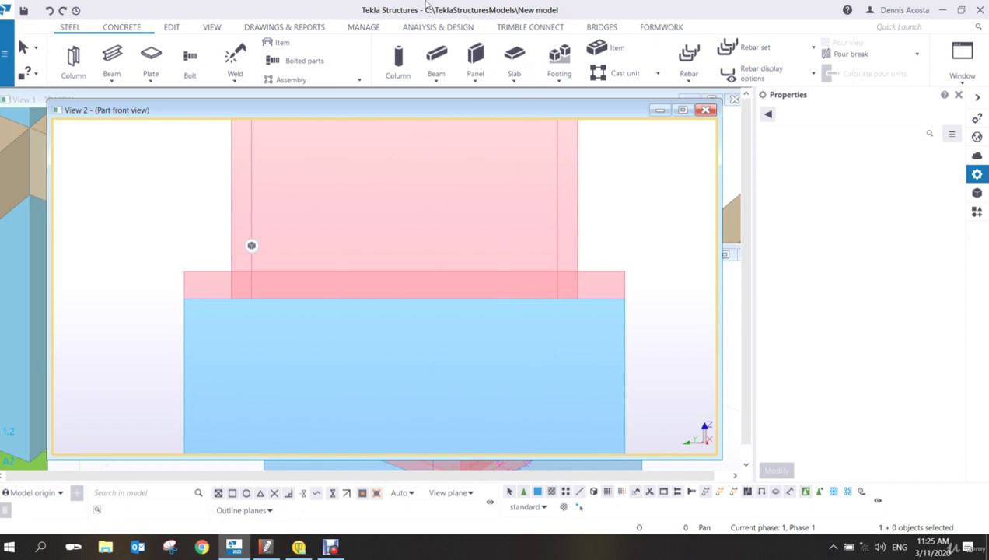
- Fit the steel column's lower end to the top edge of the base plate with Fit part end
{"action": "left_click", "coordinate": [167, 29]}
{"action": "left_click", "coordinate": [194, 49]}
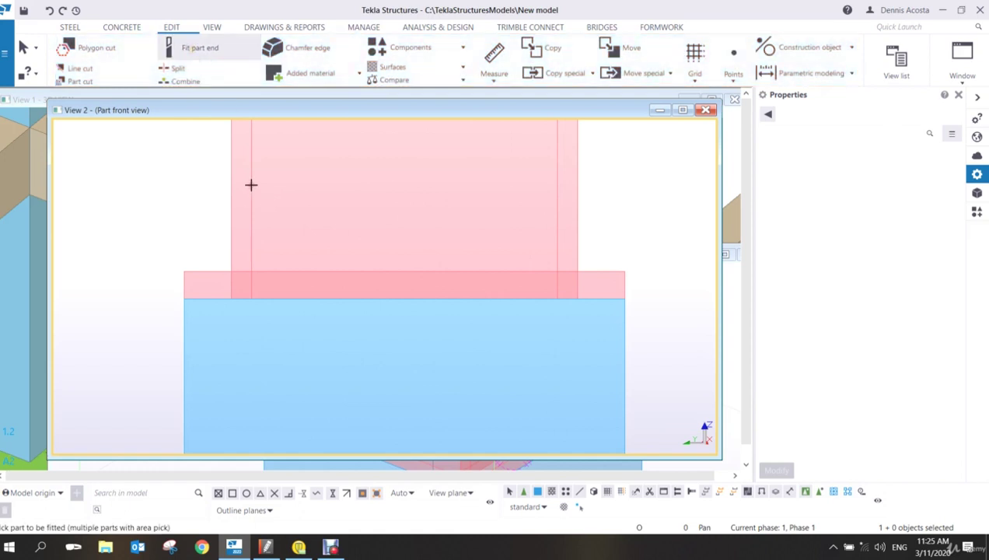
{"action": "left_click", "coordinate": [250, 185]}
{"action": "left_click", "coordinate": [214, 270]}
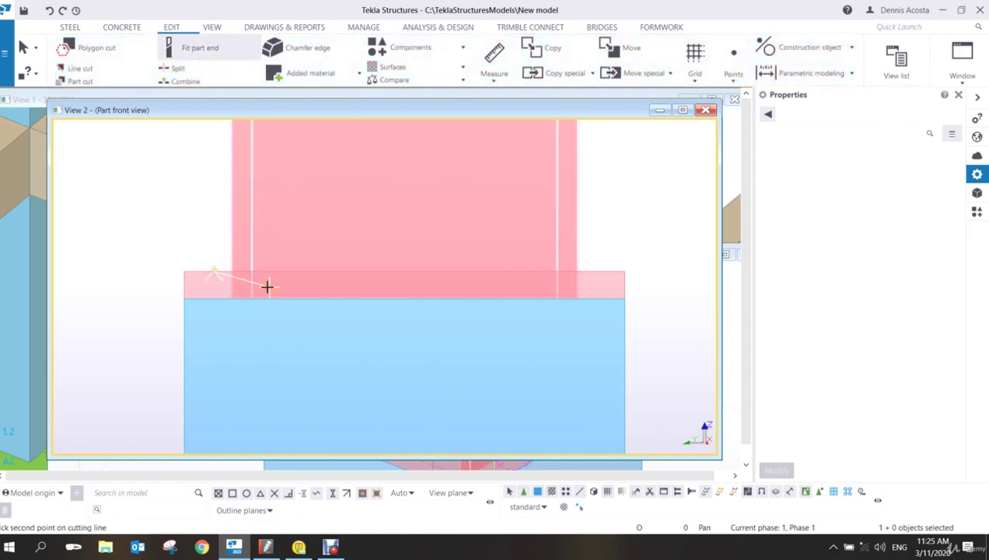
{"action": "left_click", "coordinate": [304, 272]}
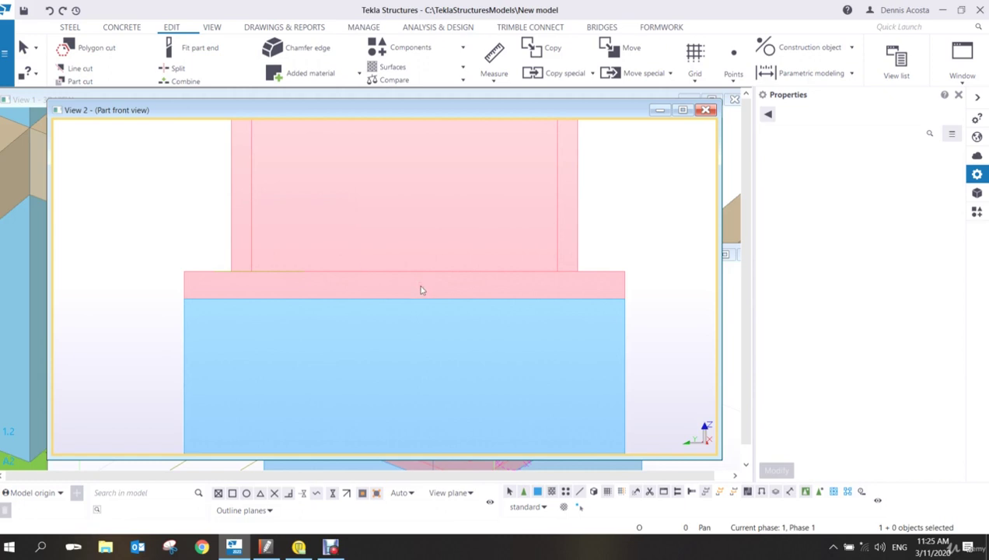
- Inquire the assembly information of the steel column above the base plate
{"action": "scroll", "coordinate": [421, 290], "scroll_direction": "down", "scroll_amount": 3}
{"action": "right_click", "coordinate": [316, 173]}
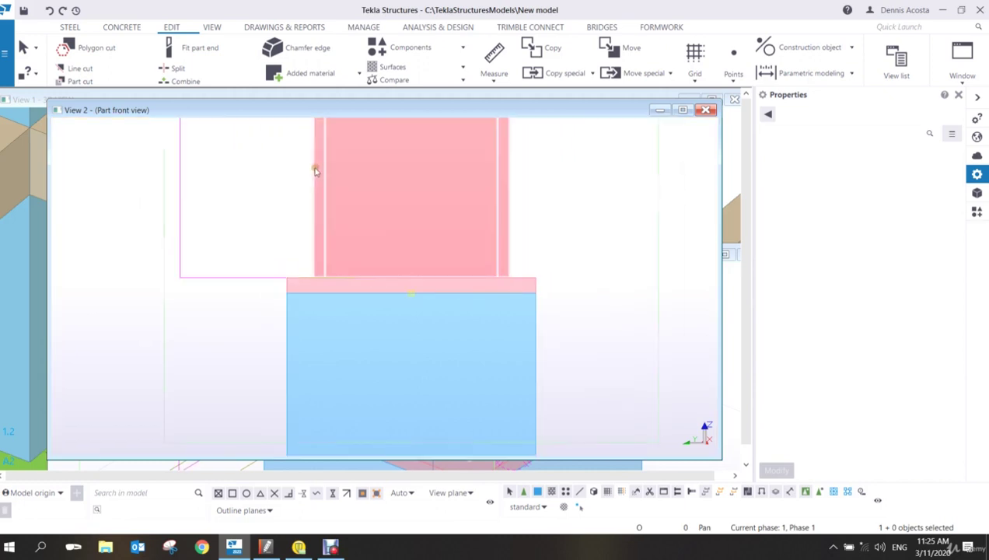
{"action": "mouse_move", "coordinate": [354, 216]}
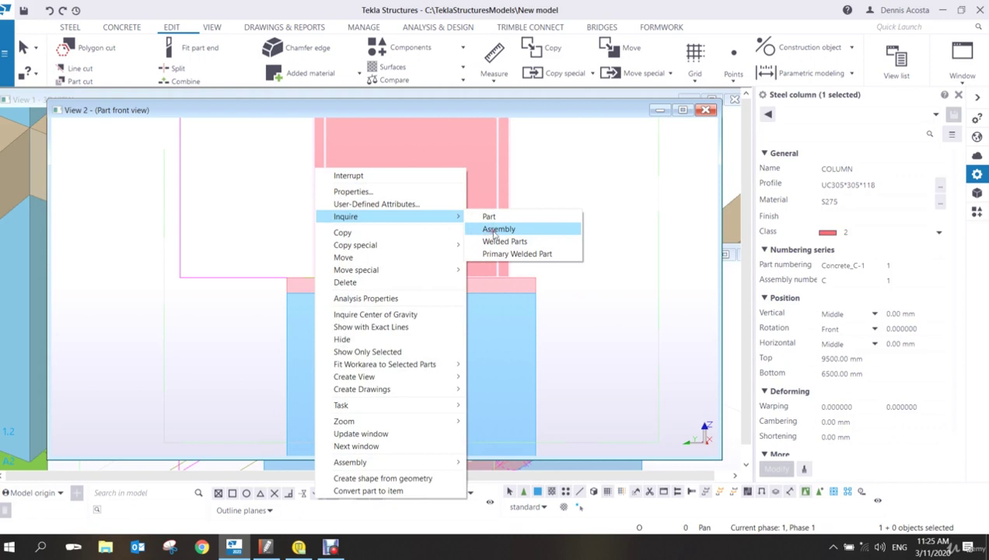
{"action": "left_click", "coordinate": [497, 228]}
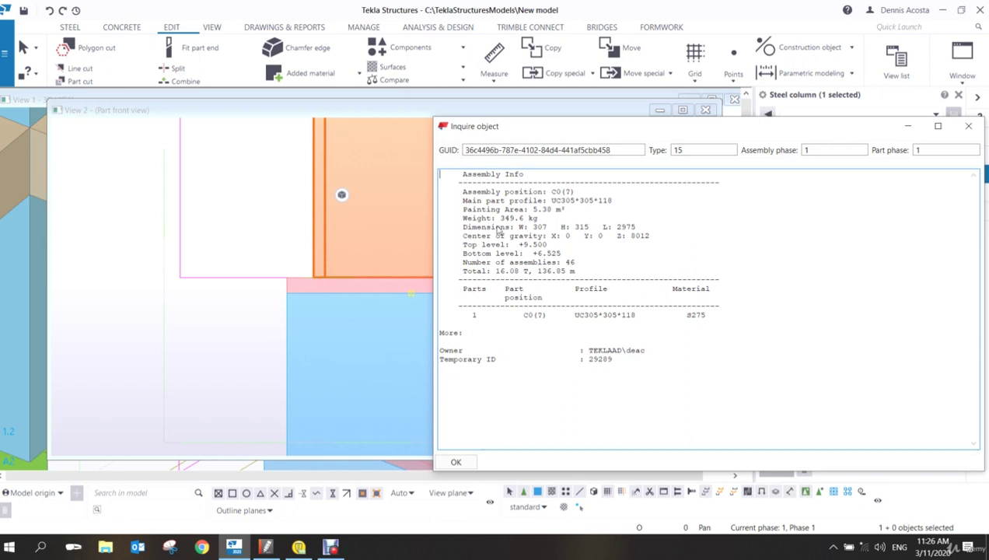
{"action": "left_click", "coordinate": [967, 125]}
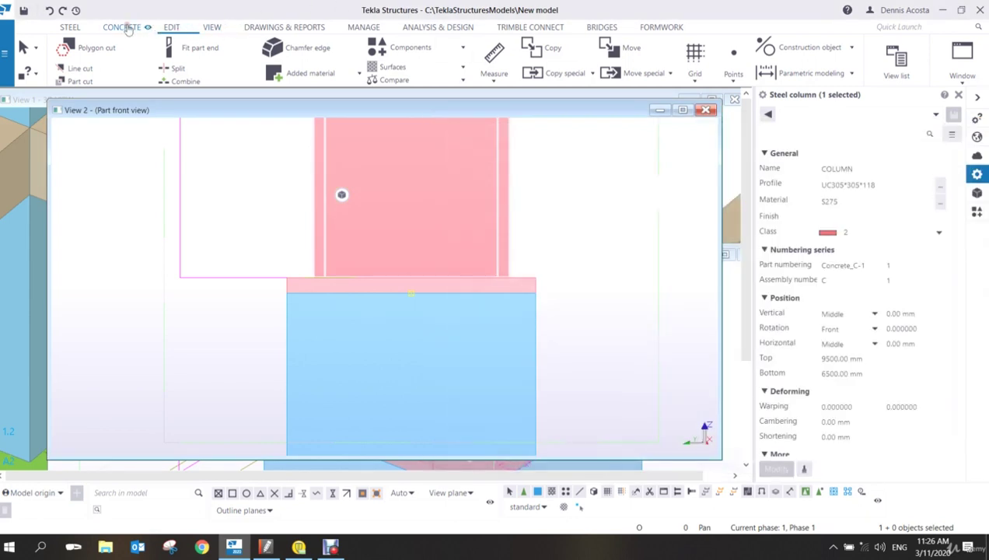
- Weld the base plate to the steel column as a secondary part with a 6 mm all-around workshop fillet weld
{"action": "left_click", "coordinate": [70, 27]}
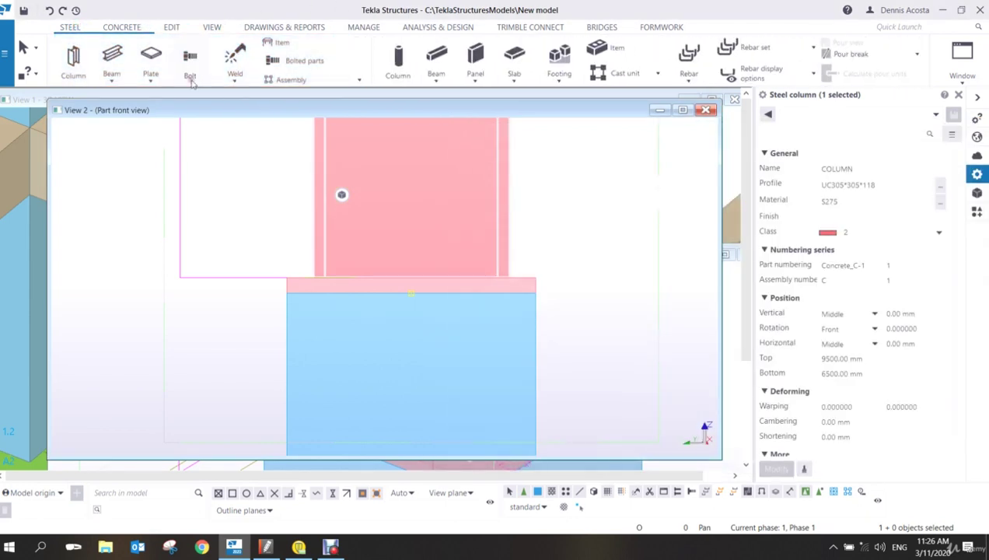
{"action": "left_click", "coordinate": [232, 81]}
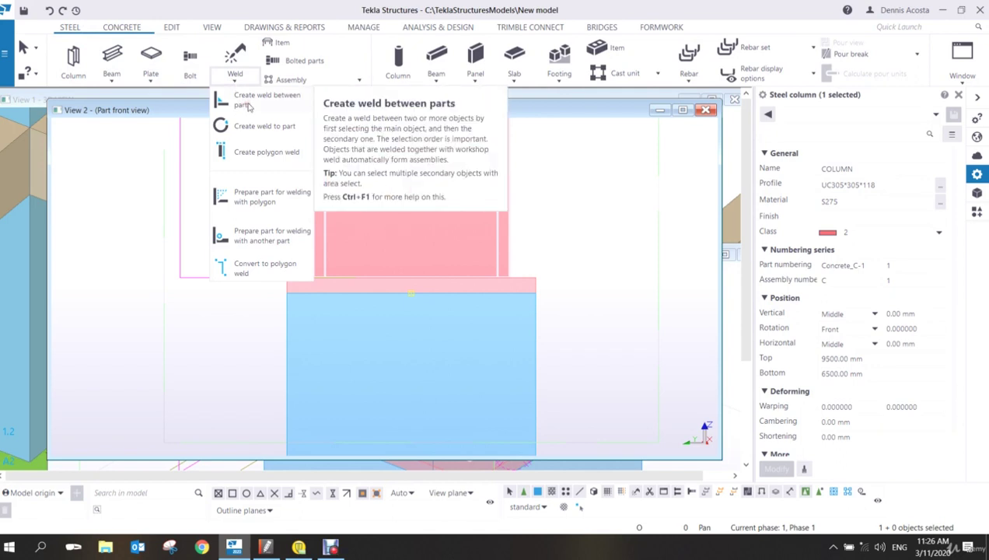
{"action": "left_click", "coordinate": [248, 106]}
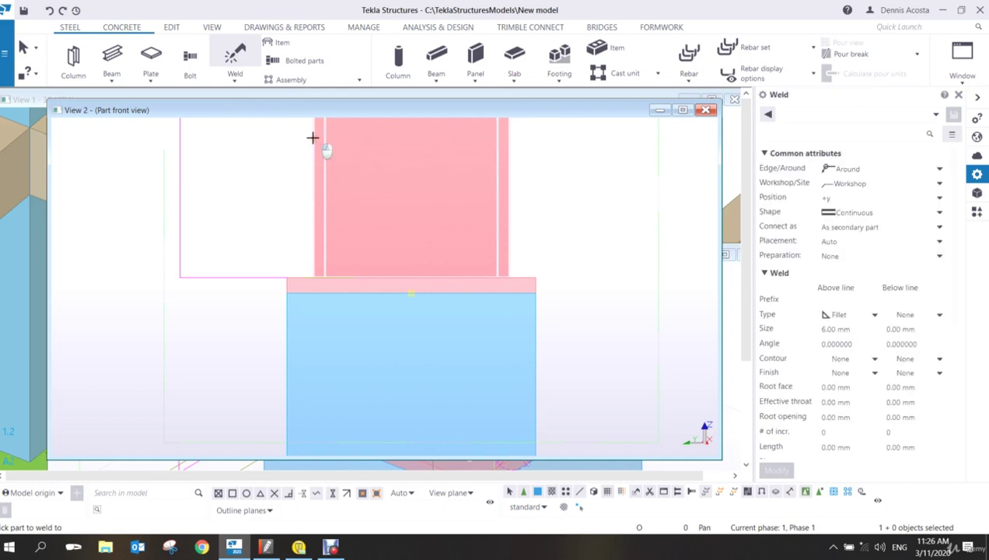
{"action": "left_click", "coordinate": [315, 140]}
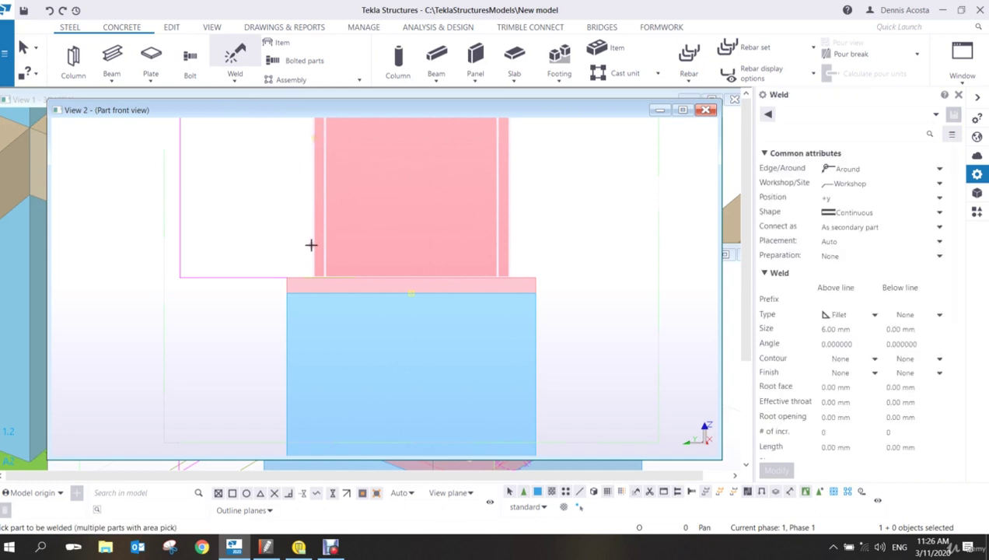
{"action": "left_click", "coordinate": [287, 282]}
{"action": "right_click", "coordinate": [244, 224]}
{"action": "left_click", "coordinate": [273, 233]}
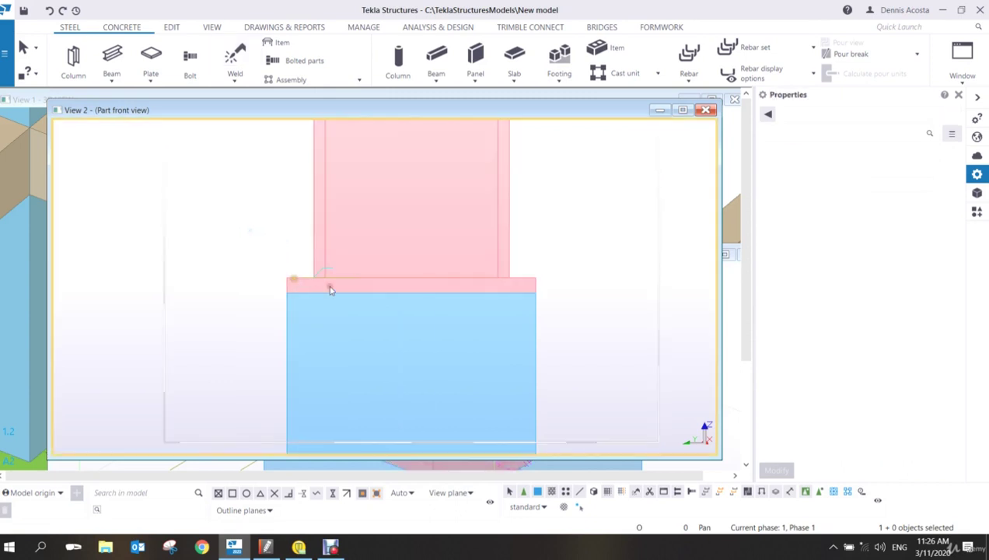
- Try position +z for the weld between column and base plate, and set its position to -x
{"action": "scroll", "coordinate": [329, 290], "scroll_direction": "up", "scroll_amount": 5}
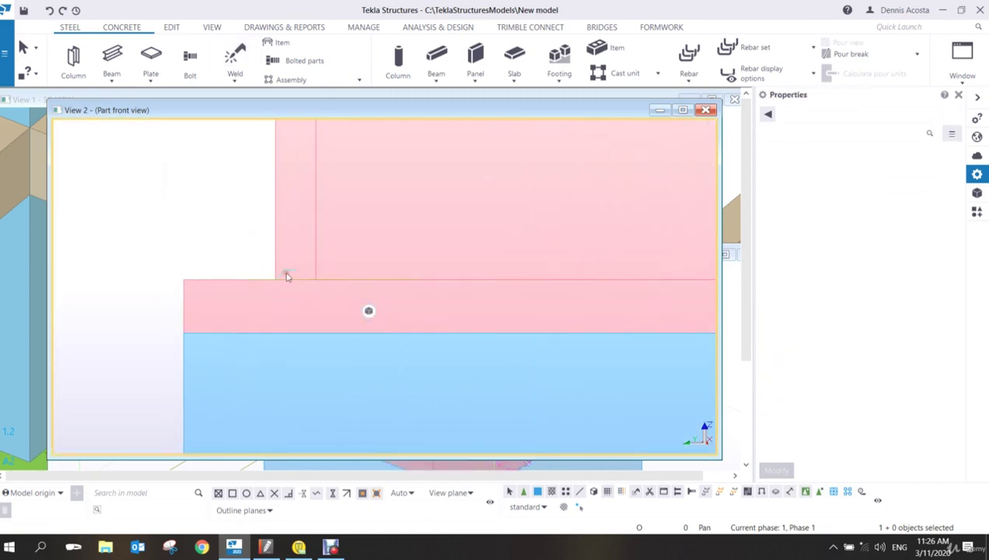
{"action": "left_click", "coordinate": [286, 276]}
{"action": "scroll", "coordinate": [288, 276], "scroll_direction": "down", "scroll_amount": 5}
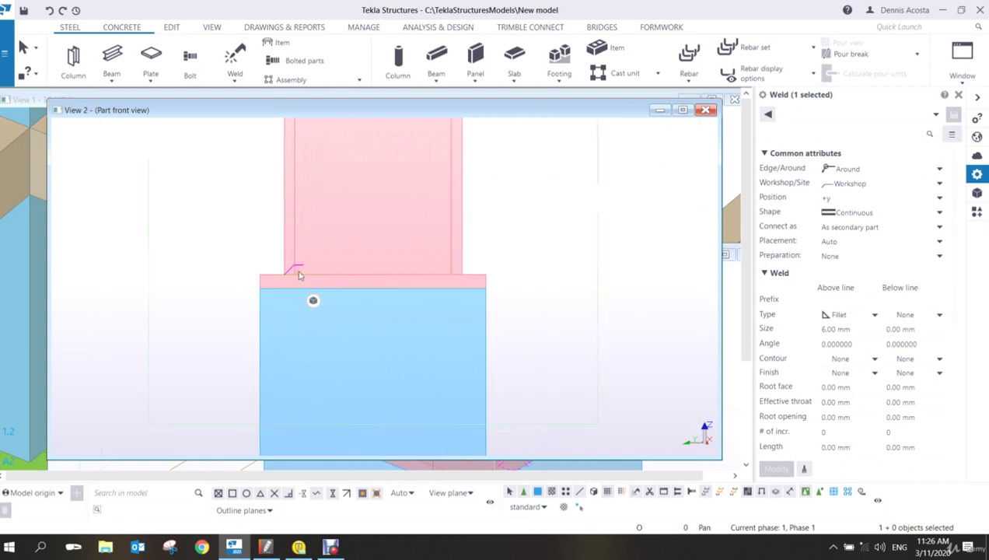
{"action": "left_click", "coordinate": [924, 203]}
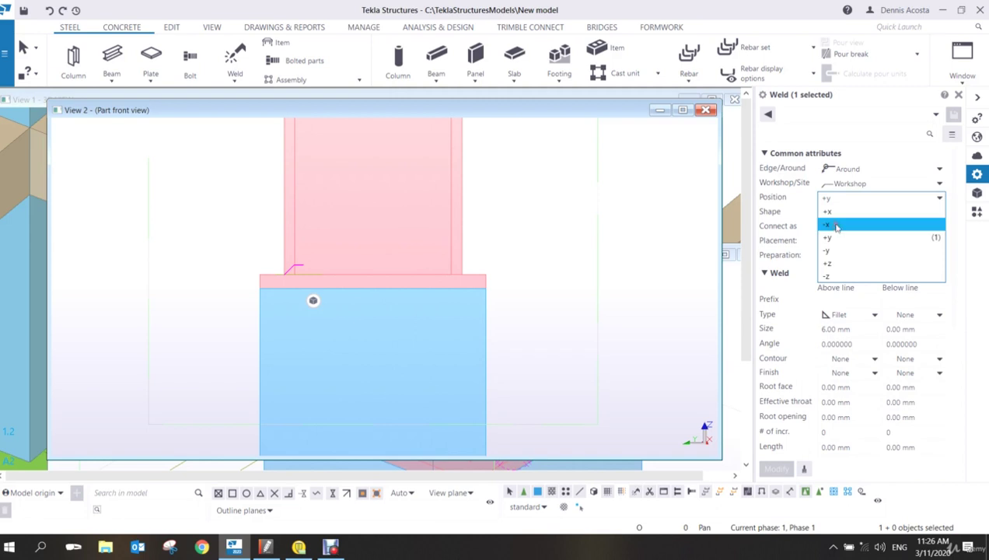
{"action": "left_click", "coordinate": [837, 262]}
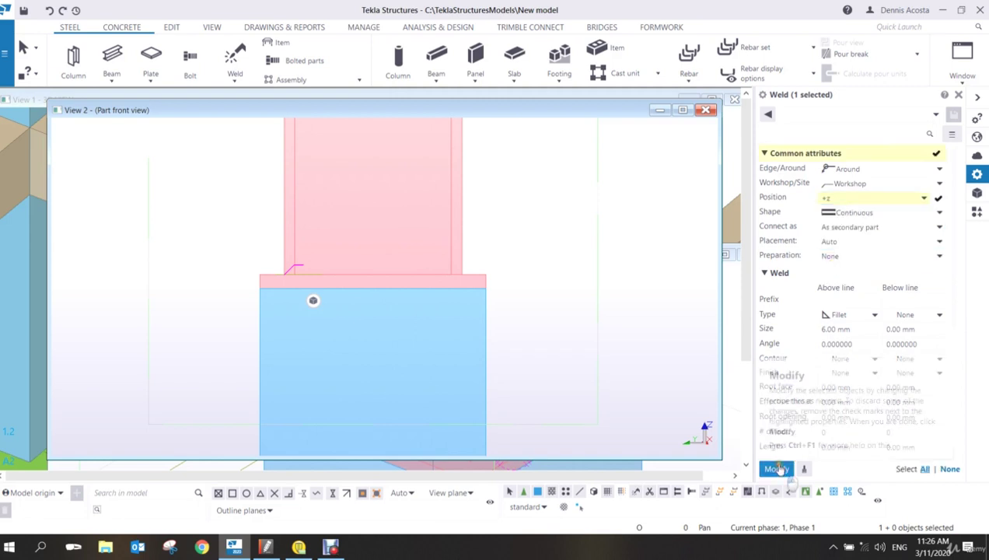
{"action": "left_click", "coordinate": [776, 468]}
{"action": "left_click", "coordinate": [861, 200]}
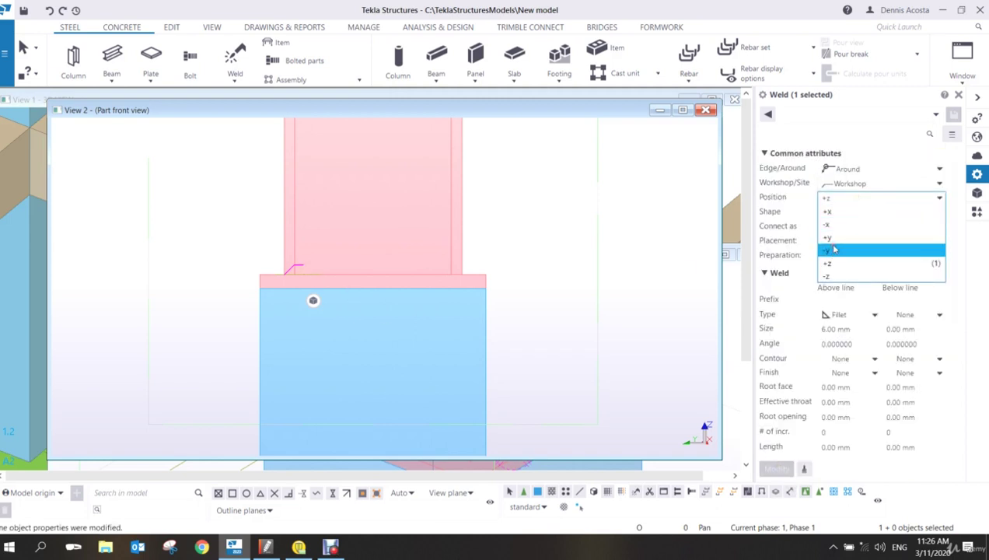
{"action": "left_click", "coordinate": [835, 225]}
{"action": "left_click", "coordinate": [776, 468]}
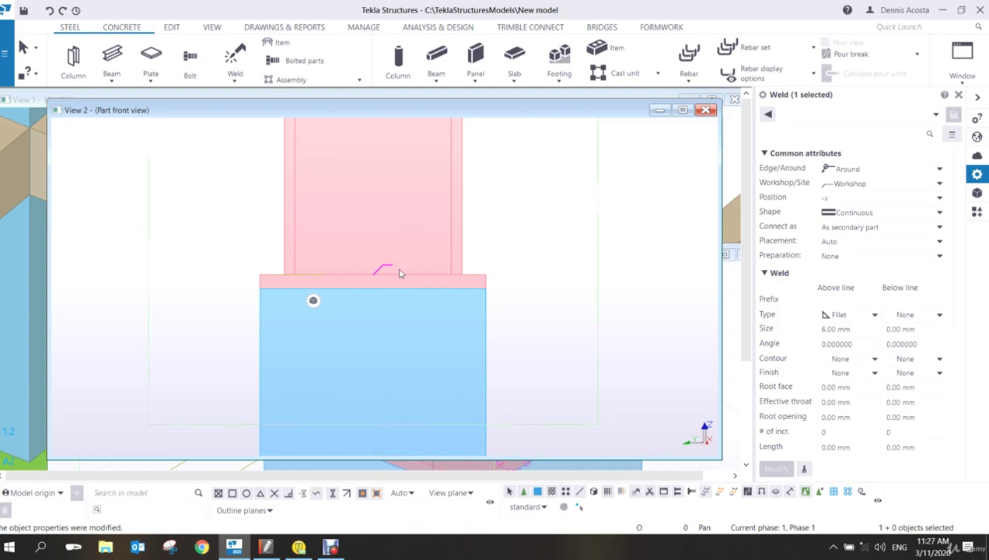
- Inquire the steel column's assembly information again to check that the welded base plate belongs to it
{"action": "left_click", "coordinate": [453, 166]}
{"action": "right_click", "coordinate": [453, 165]}
{"action": "mouse_move", "coordinate": [498, 211]}
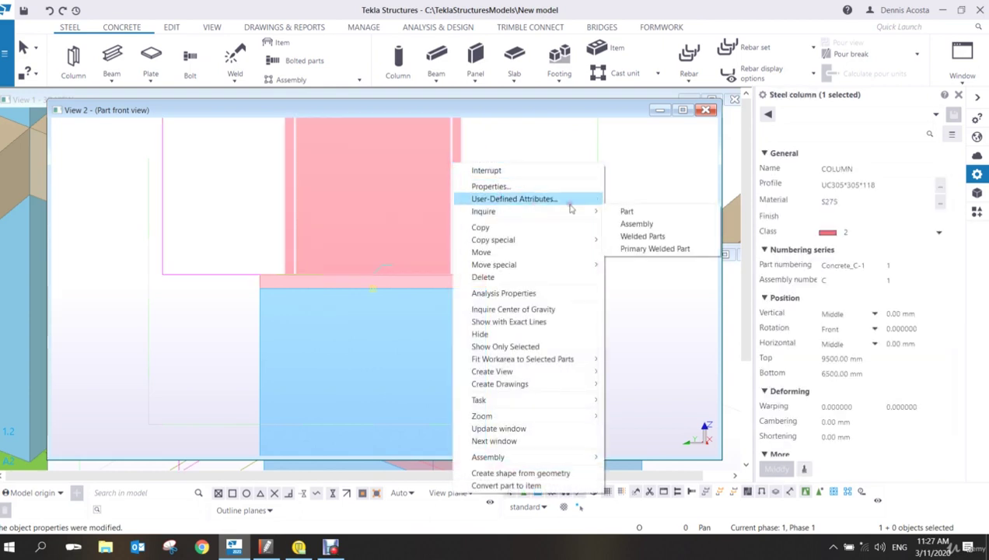
{"action": "left_click", "coordinate": [637, 224]}
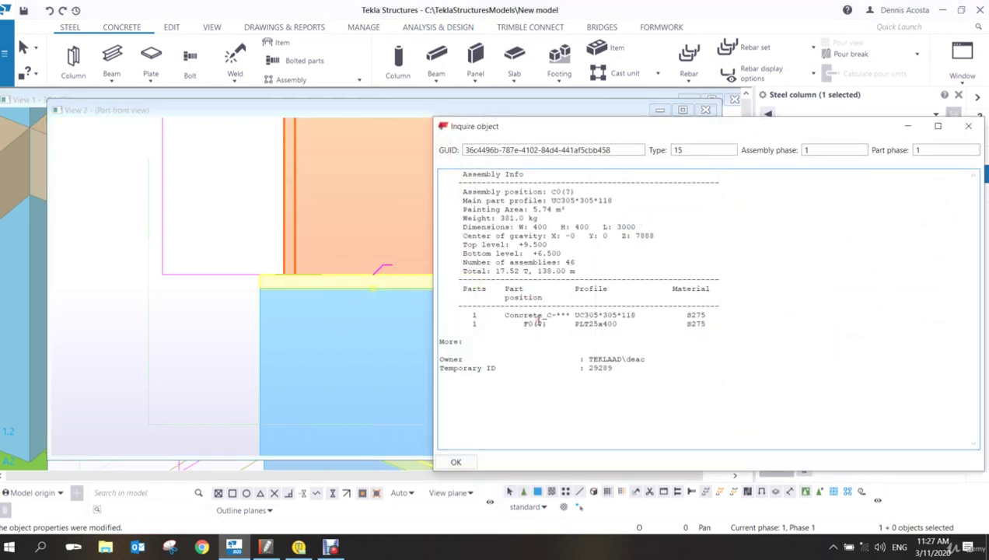
{"action": "left_click", "coordinate": [968, 125]}
{"action": "left_click", "coordinate": [463, 158]}
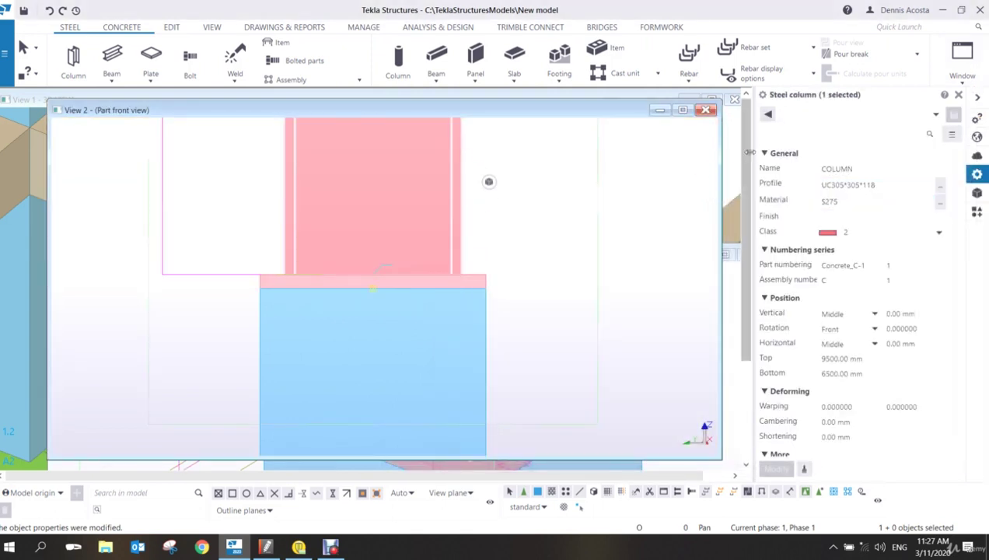
{"action": "left_click", "coordinate": [583, 186]}
- Select the base plate, inquire the steel column's assembly, and examine the plate's profile entry in the parts list
{"action": "left_click", "coordinate": [483, 281]}
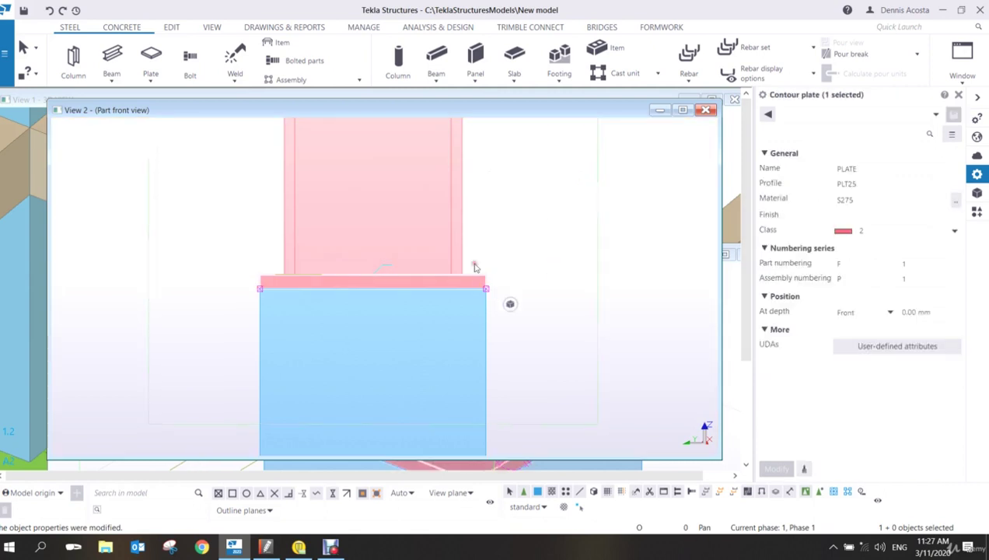
{"action": "right_click", "coordinate": [449, 168]}
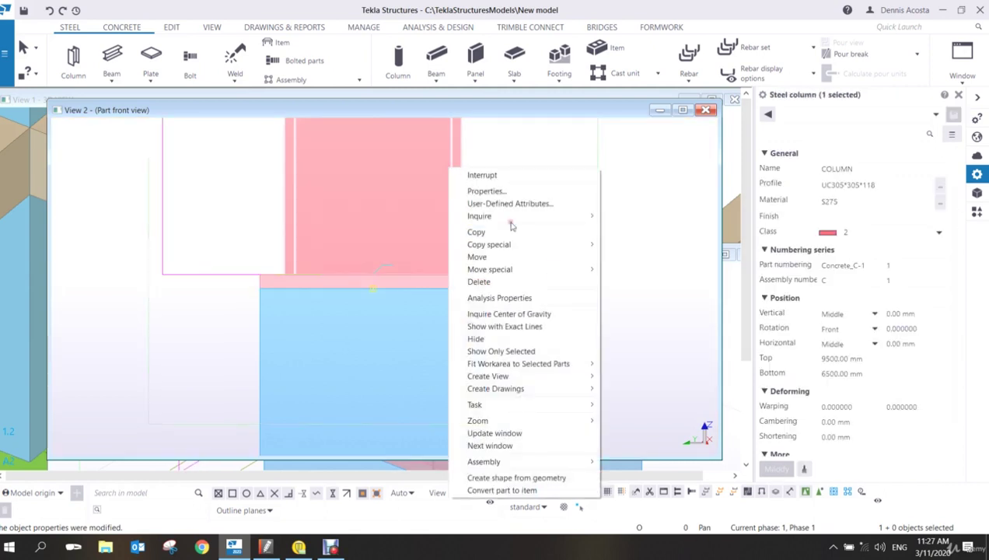
{"action": "mouse_move", "coordinate": [513, 217]}
{"action": "left_click", "coordinate": [636, 230]}
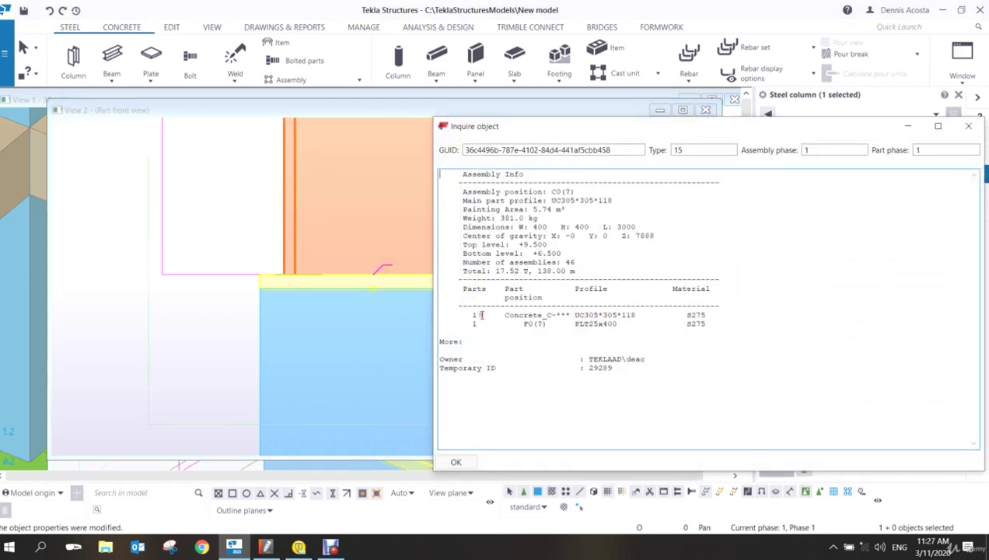
{"action": "mouse_move", "coordinate": [585, 324]}
{"action": "left_mouse_down"}
{"action": "mouse_move", "coordinate": [632, 314]}
{"action": "mouse_move", "coordinate": [575, 315]}
{"action": "mouse_move", "coordinate": [608, 325]}
{"action": "mouse_move", "coordinate": [573, 325]}
{"action": "left_mouse_up"}
{"action": "left_click", "coordinate": [634, 314]}
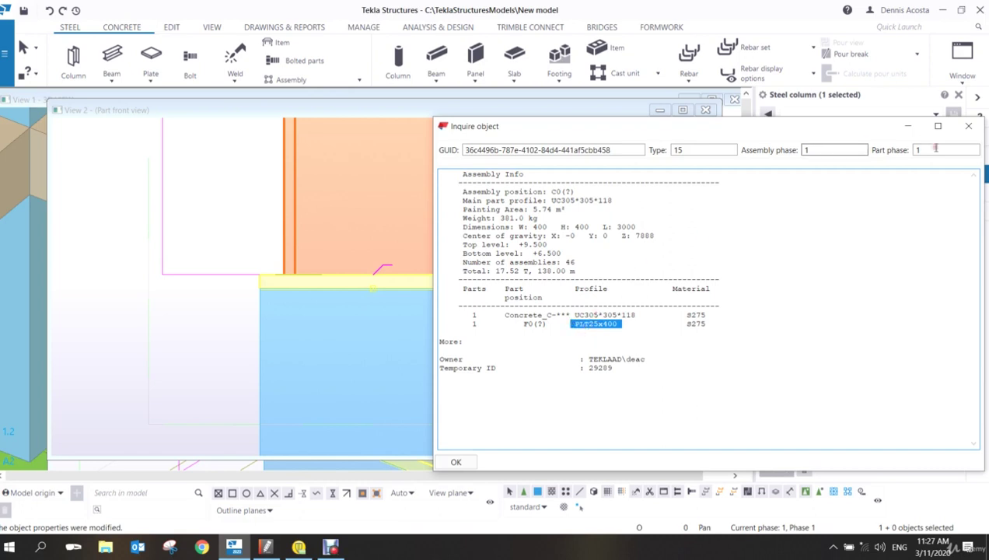
{"action": "left_click", "coordinate": [968, 125]}
{"action": "left_click", "coordinate": [511, 247]}
- Bring up the part end view, enlarge its window, and focus it on the base plate joint
{"action": "scroll", "coordinate": [457, 261], "scroll_direction": "down", "scroll_amount": 2}
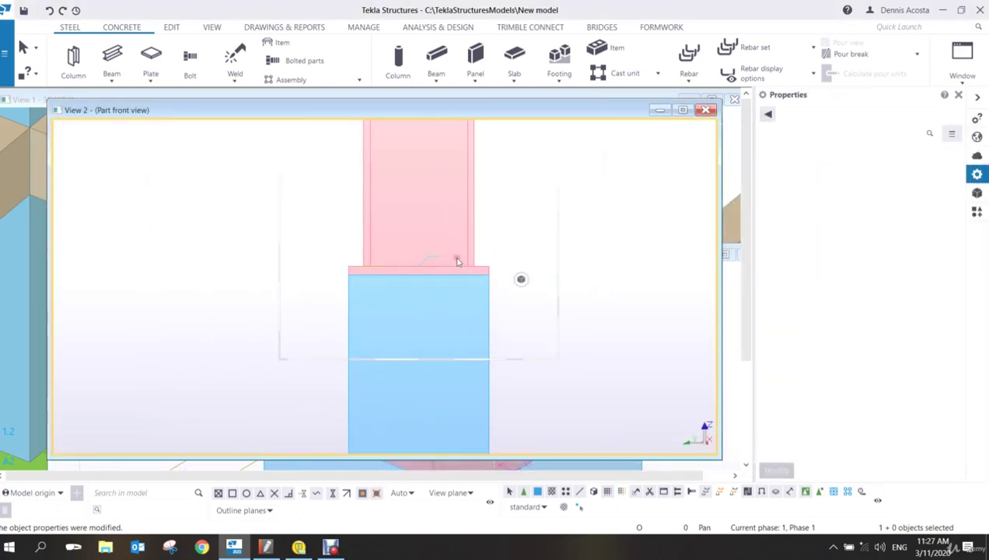
{"action": "scroll", "coordinate": [425, 254], "scroll_direction": "up", "scroll_amount": 2}
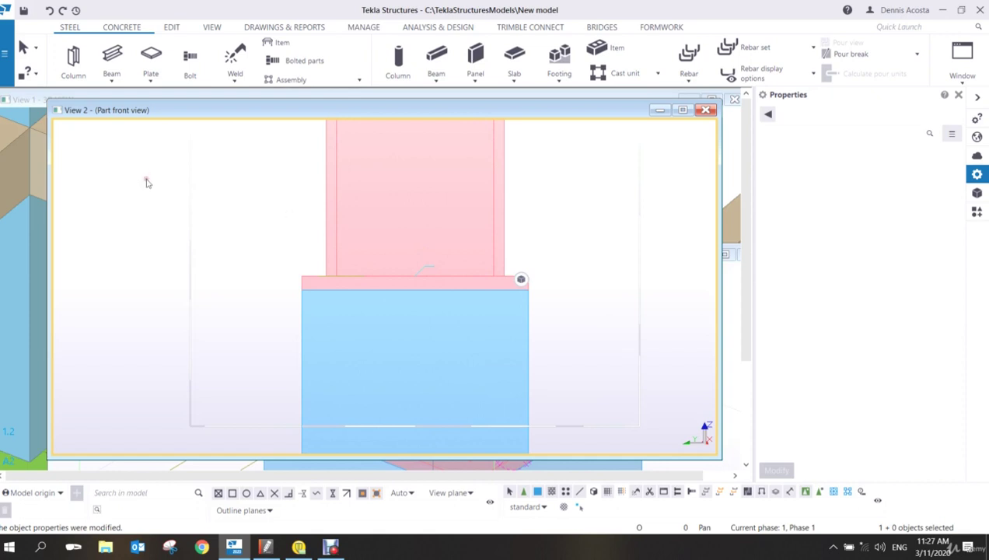
{"action": "key", "text": "ctrl+Tab"}
{"action": "left_click", "coordinate": [313, 171]}
{"action": "left_click_drag", "start_coordinate": [302, 109], "coordinate": [94, 98]}
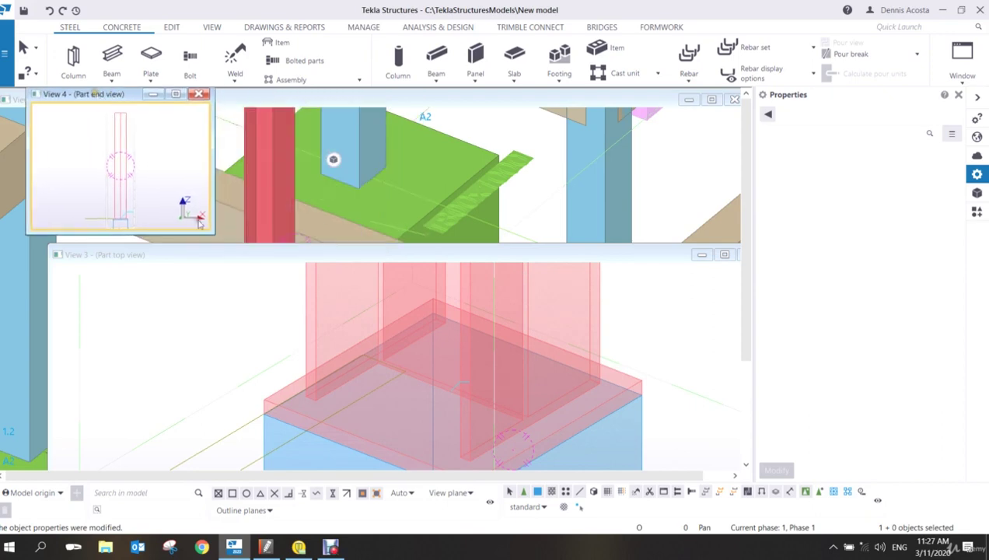
{"action": "left_click_drag", "start_coordinate": [214, 238], "coordinate": [731, 463]}
{"action": "scroll", "coordinate": [371, 307], "scroll_direction": "up", "scroll_amount": 5}
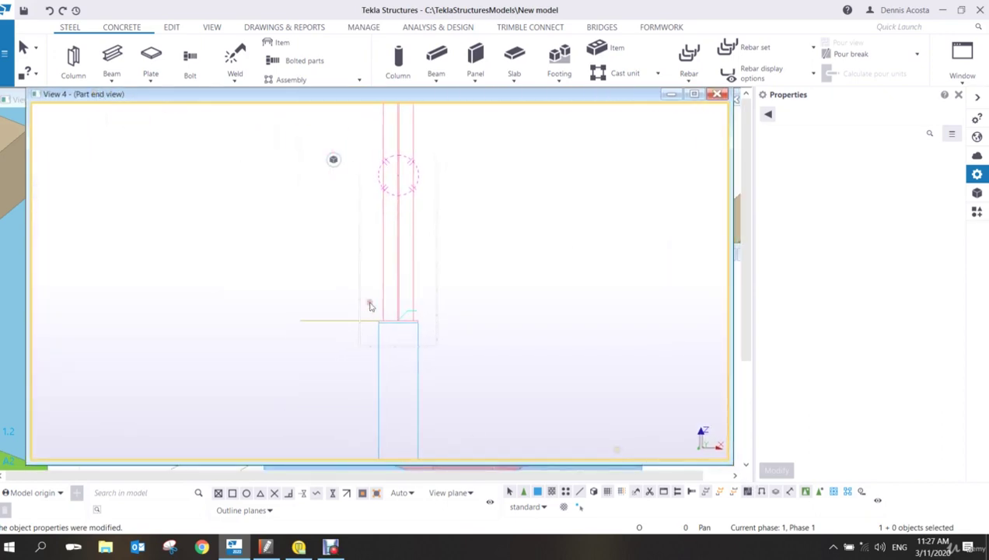
{"action": "middle_click_drag", "start_coordinate": [426, 312], "coordinate": [404, 378]}
{"action": "scroll", "coordinate": [405, 375], "scroll_direction": "down", "scroll_amount": 3}
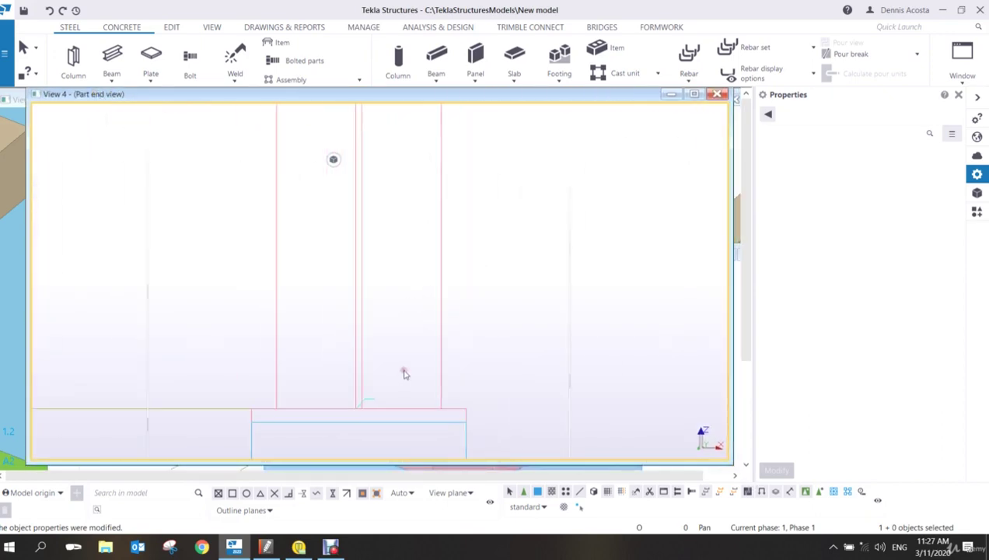
- Set the new contour plate's profile to PLT10, its depth position to Middle and its class to 3
{"action": "left_click", "coordinate": [152, 56]}
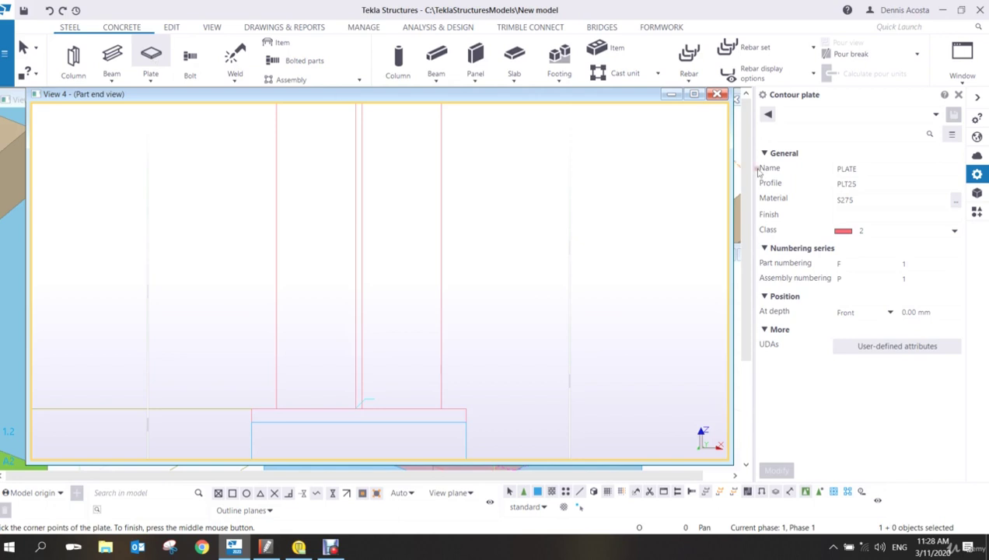
{"action": "left_click", "coordinate": [874, 184]}
{"action": "key", "text": "shift+Left"}
{"action": "key", "text": "shift+Left"}
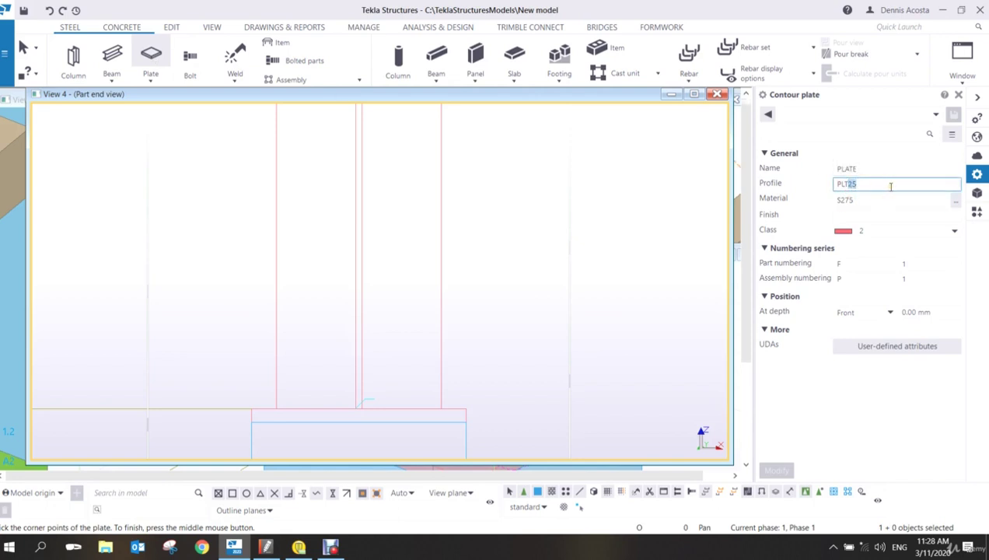
{"action": "type", "text": "10"}
{"action": "left_click", "coordinate": [862, 312]}
{"action": "left_click", "coordinate": [867, 327]}
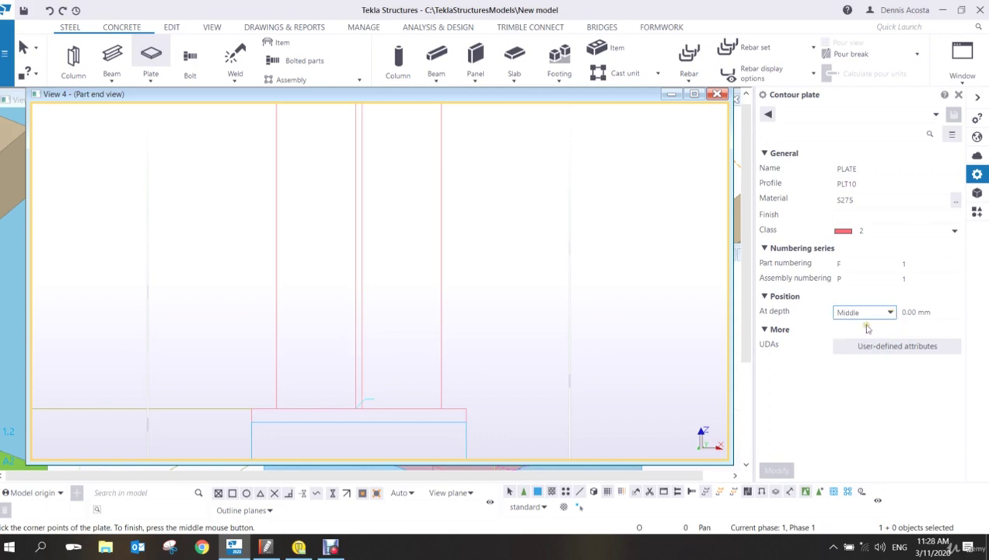
{"action": "left_click", "coordinate": [855, 231]}
{"action": "left_click", "coordinate": [855, 283]}
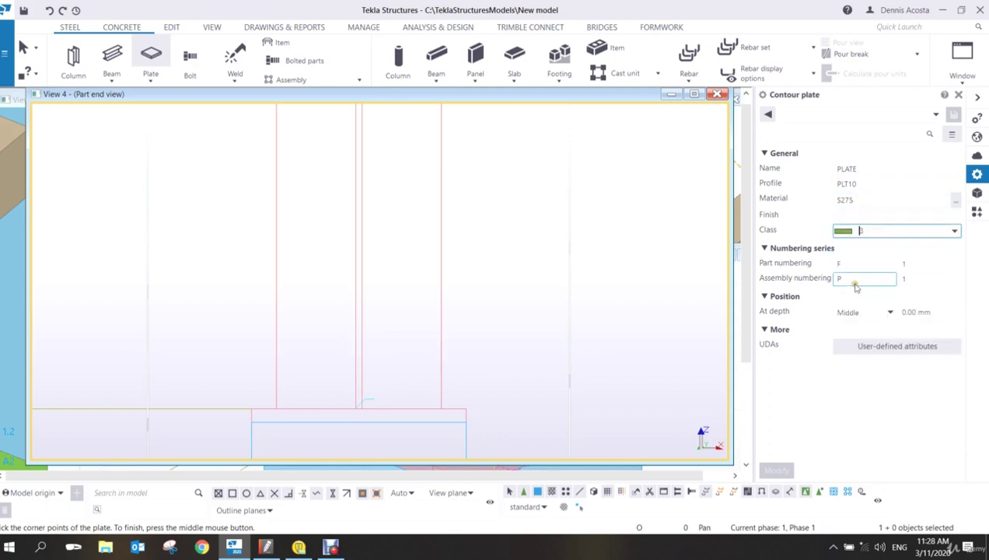
{"action": "scroll", "coordinate": [371, 412], "scroll_direction": "up", "scroll_amount": 3}
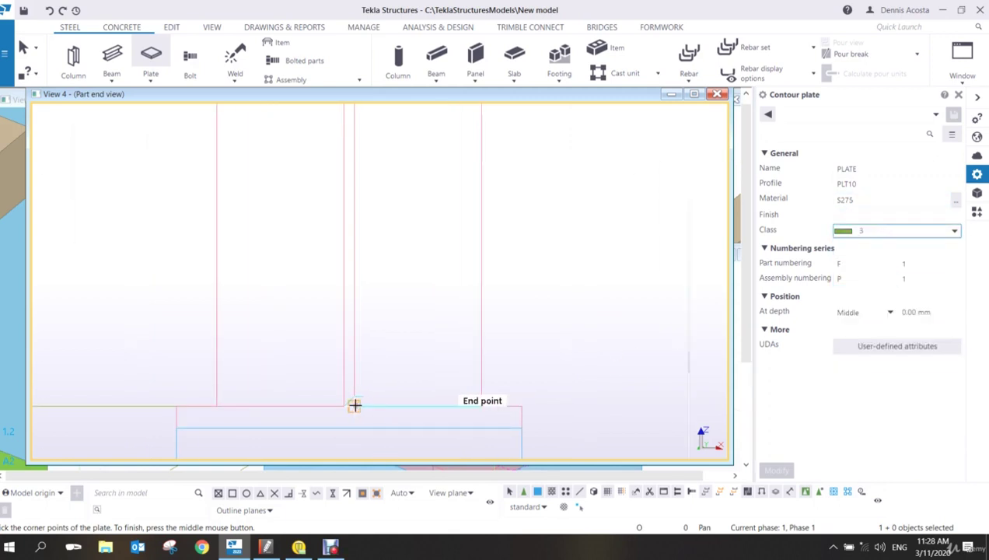
{"action": "left_click", "coordinate": [354, 405]}
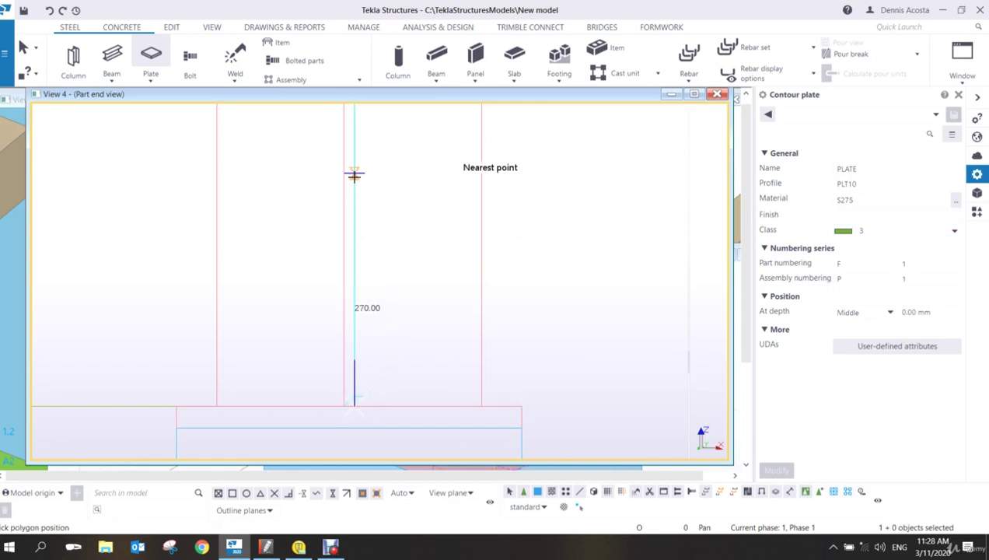
{"action": "left_click", "coordinate": [354, 232]}
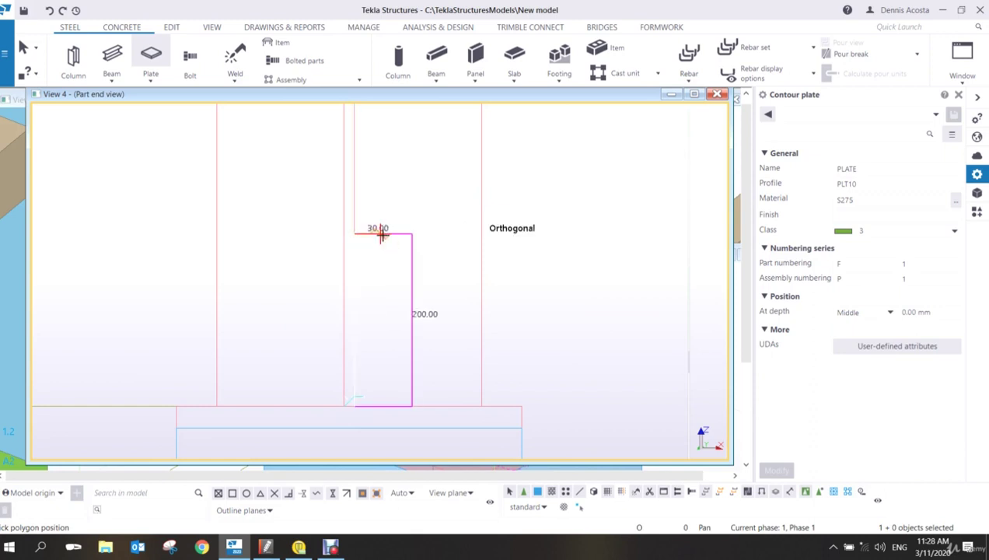
{"action": "scroll", "coordinate": [380, 233], "scroll_direction": "up", "scroll_amount": 5}
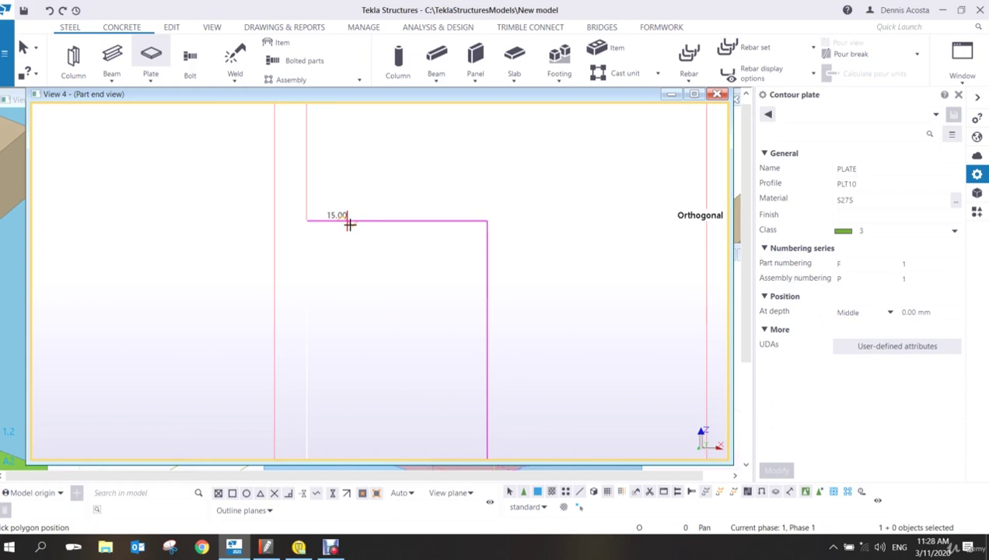
{"action": "scroll", "coordinate": [412, 193], "scroll_direction": "down", "scroll_amount": 4}
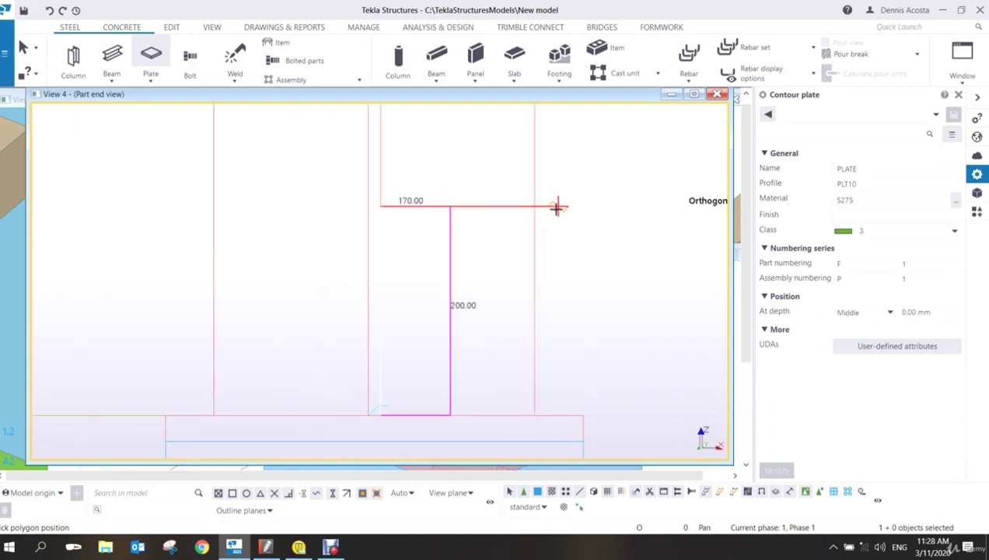
{"action": "right_click", "coordinate": [612, 175]}
- Draw a rectangular contour plate 194 mm wide and 200 mm high on the base plate, from its outer edge to the column web's near face
{"action": "left_click", "coordinate": [151, 61]}
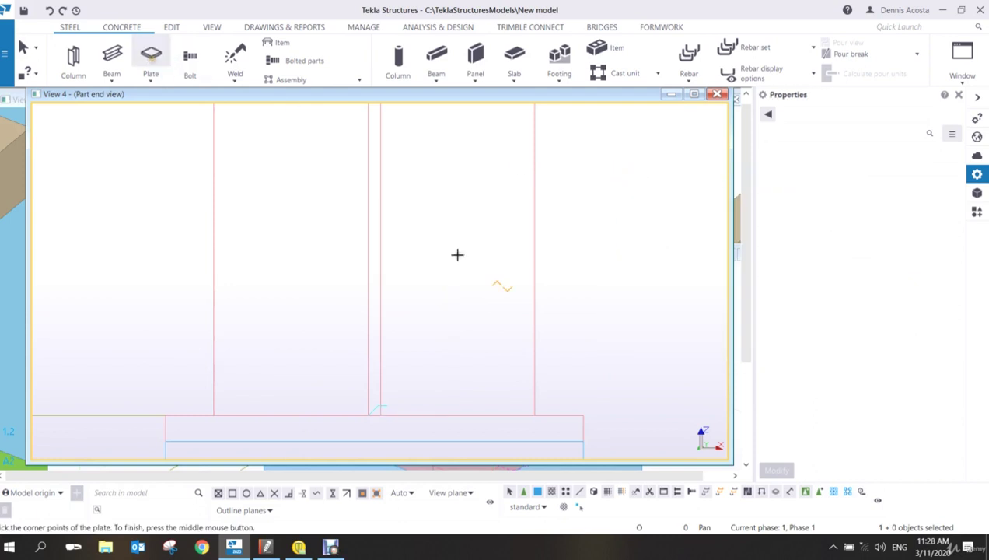
{"action": "left_click", "coordinate": [582, 414]}
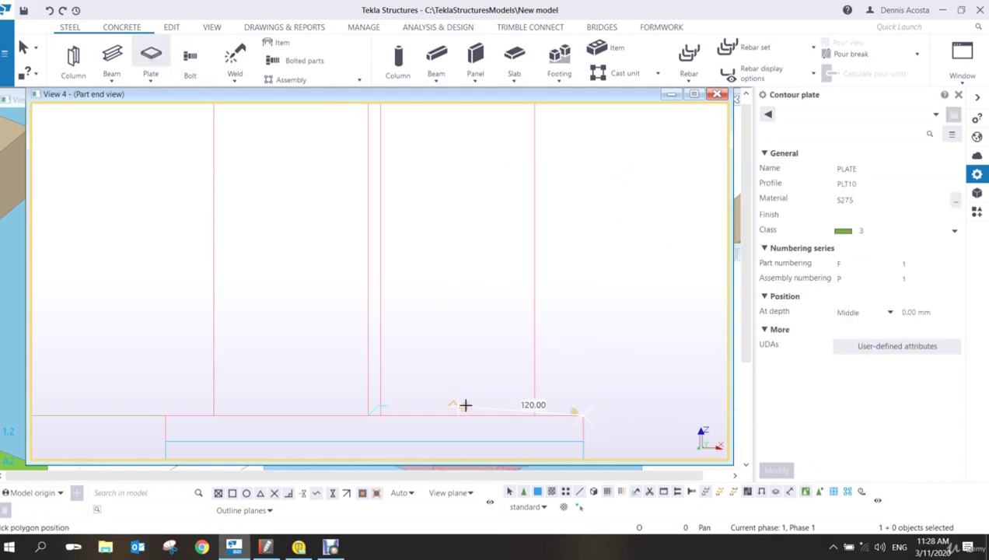
{"action": "left_click", "coordinate": [380, 414]}
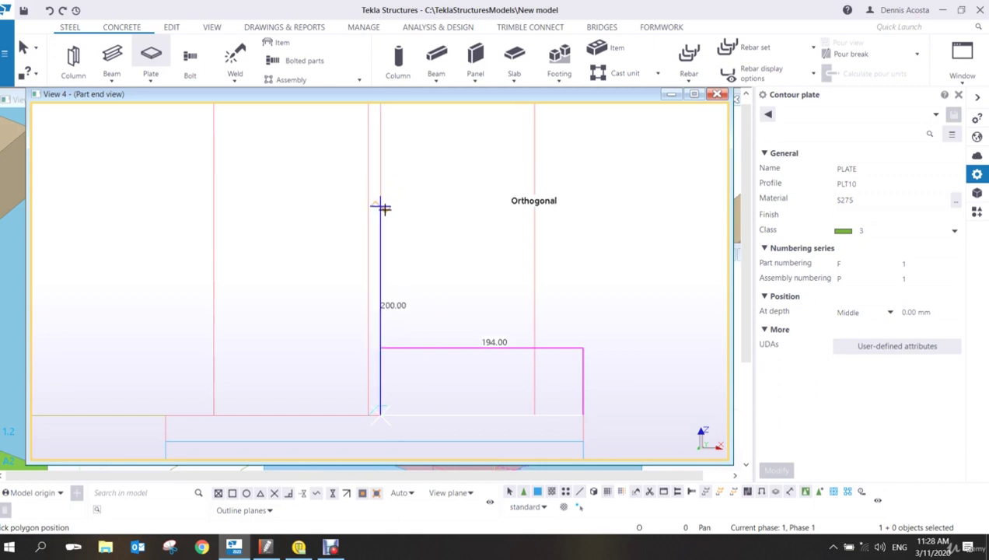
{"action": "left_click", "coordinate": [381, 207]}
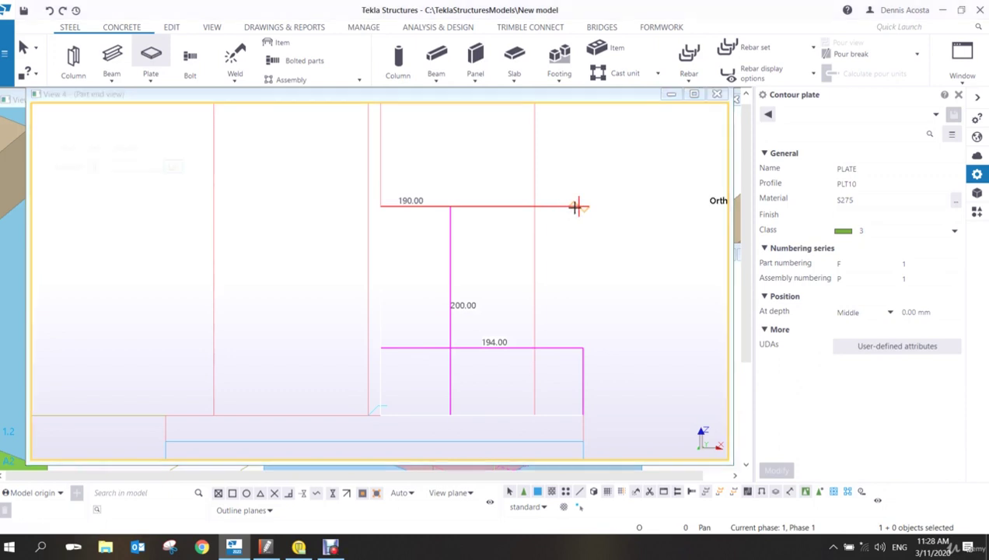
{"action": "type", "text": "194"}
{"action": "key", "text": "Return"}
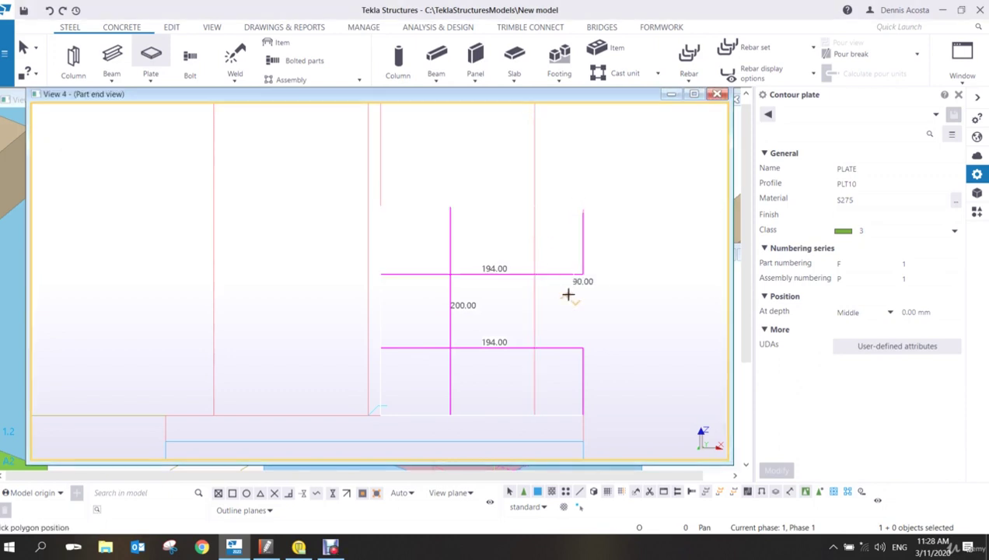
{"action": "middle_click", "coordinate": [626, 307]}
{"action": "right_click", "coordinate": [629, 250]}
{"action": "left_click", "coordinate": [633, 254]}
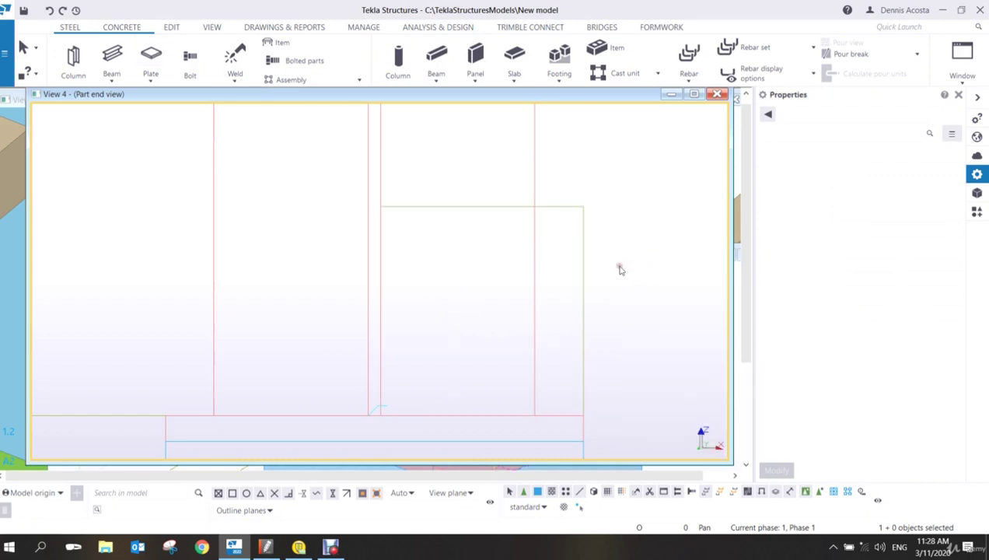
- Show the parts shaded and give the plate's upper outer corner a Line chamfer of 100 mm in X and 150 mm in Y
{"action": "key", "text": "ctrl+2"}
{"action": "left_click", "coordinate": [569, 209]}
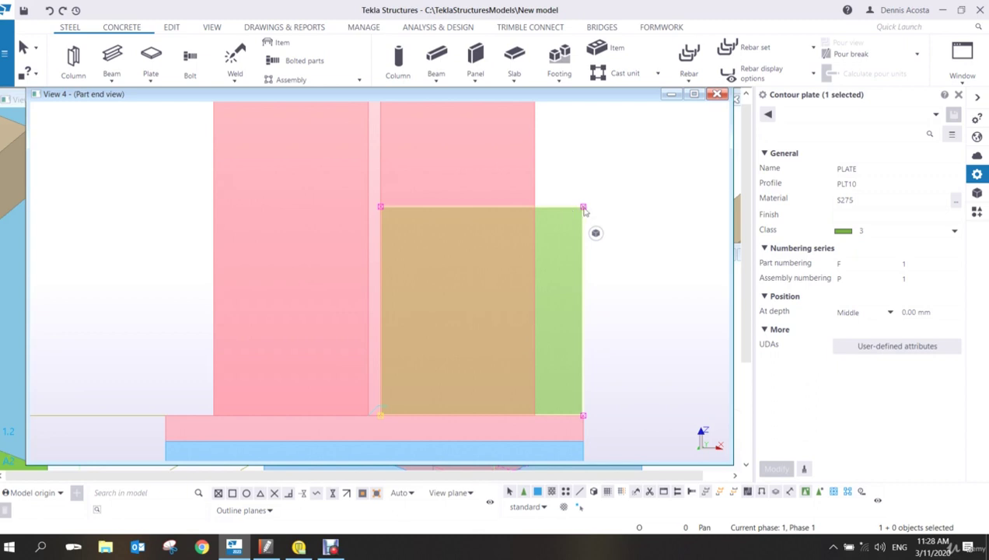
{"action": "left_click", "coordinate": [583, 207]}
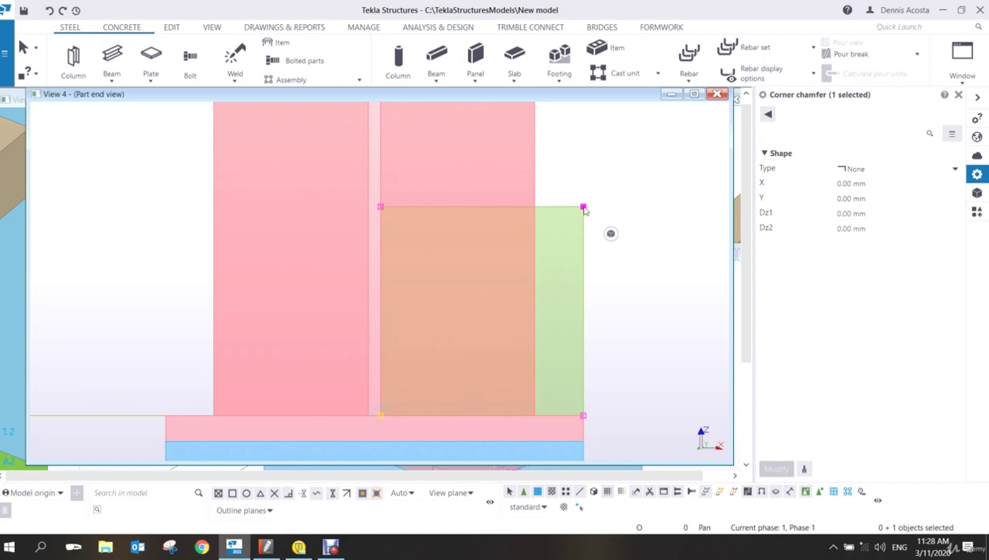
{"action": "left_click", "coordinate": [886, 168]}
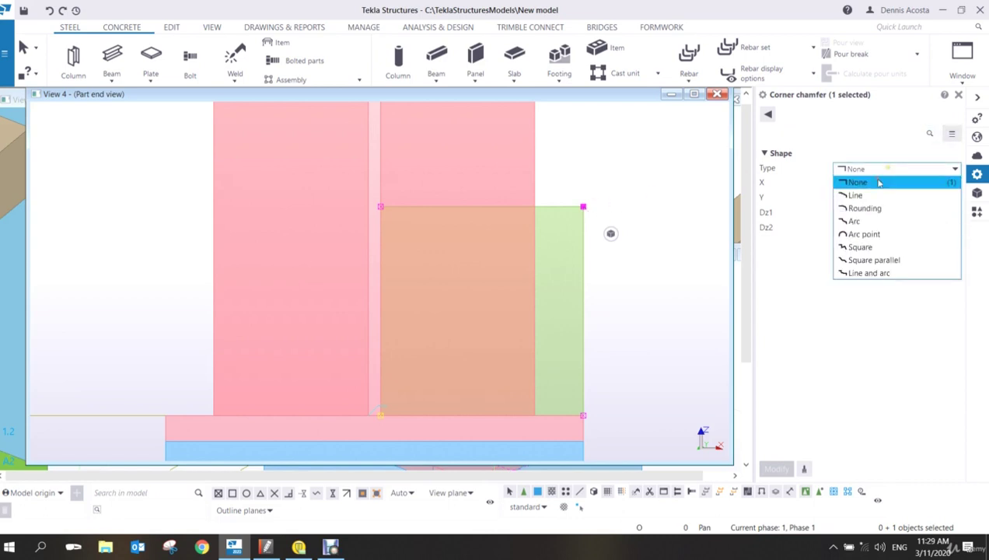
{"action": "left_click", "coordinate": [858, 195]}
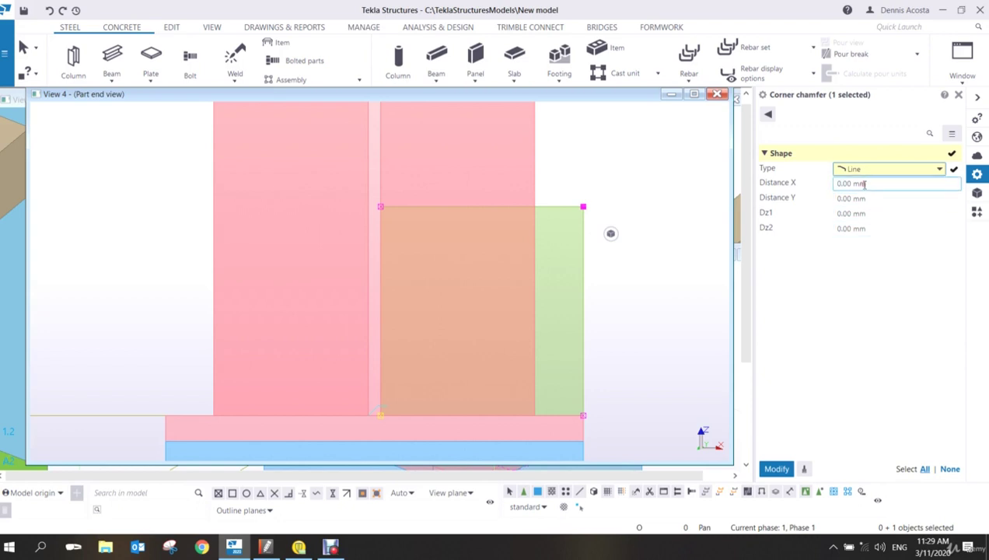
{"action": "left_click", "coordinate": [874, 184]}
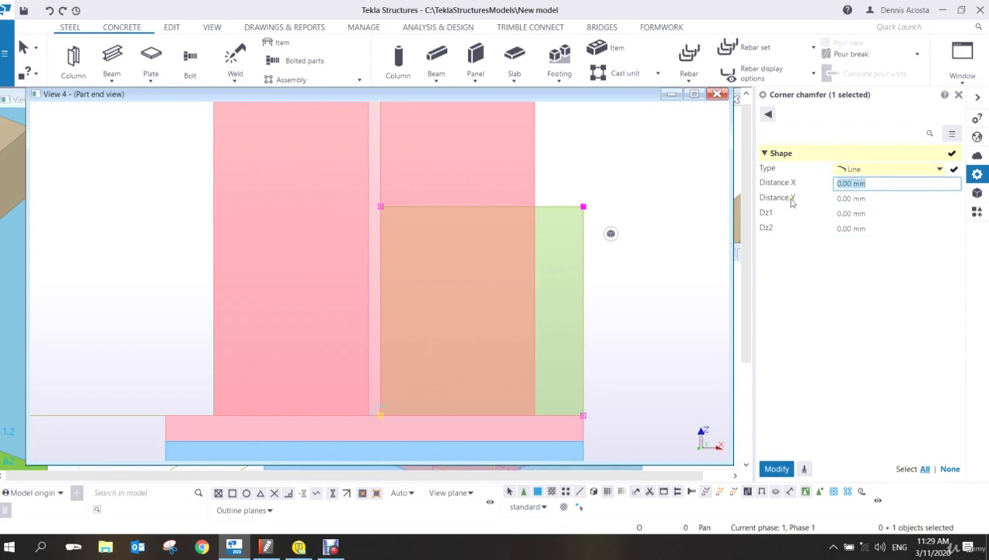
{"action": "type", "text": "100"}
{"action": "key", "text": "Return"}
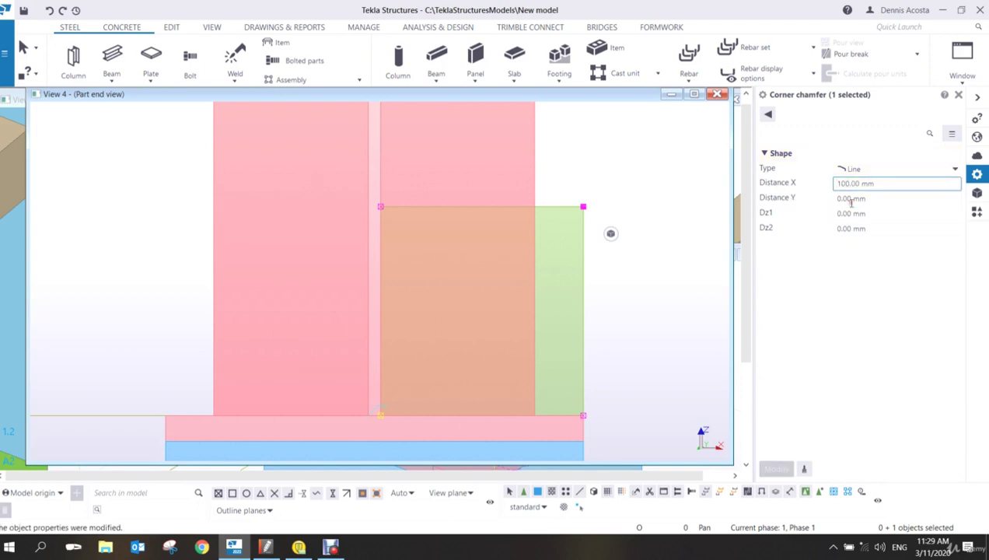
{"action": "left_click", "coordinate": [885, 199]}
{"action": "type", "text": "150"}
{"action": "key", "text": "Return"}
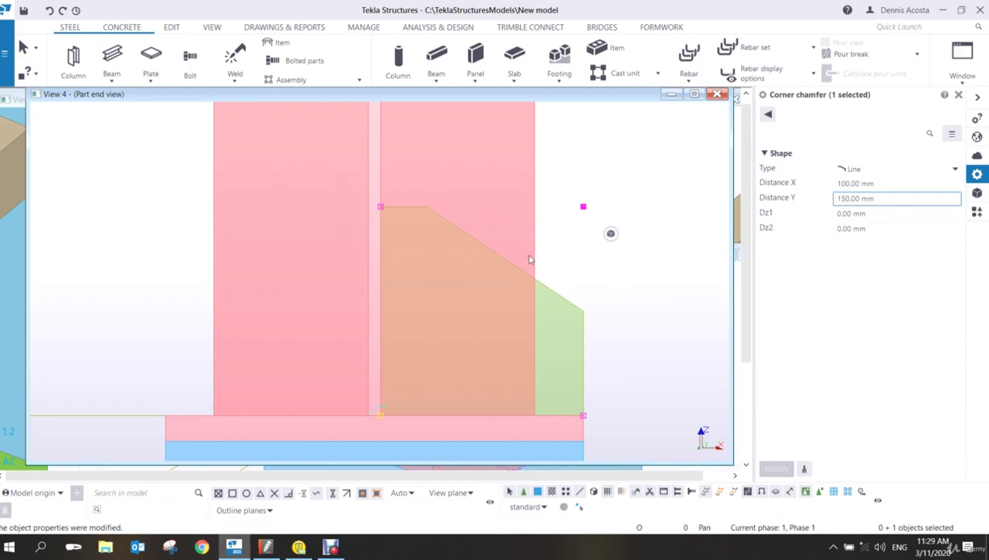
- Calculate 194 minus 25 in the Calculator
{"action": "key", "text": "XF86Calculator"}
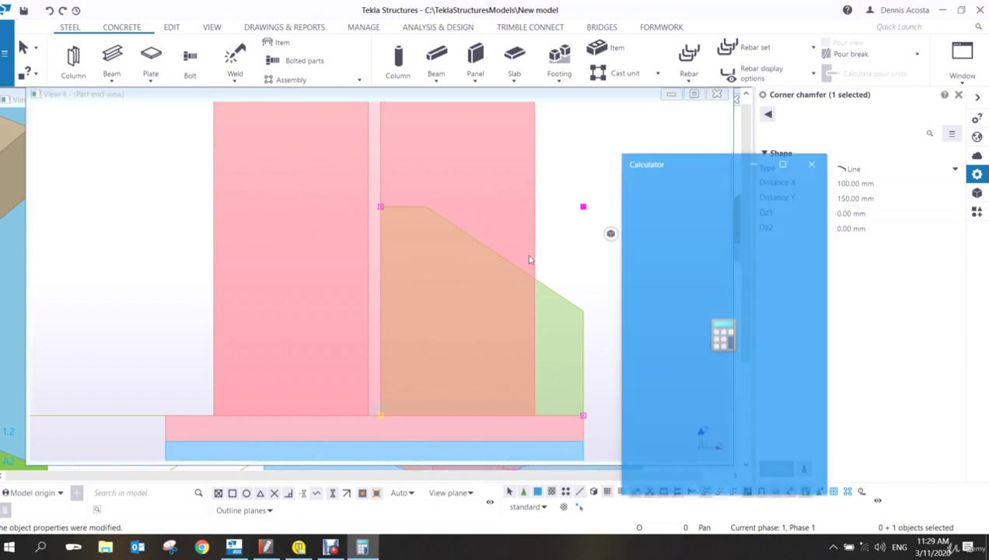
{"action": "type", "text": "194"}
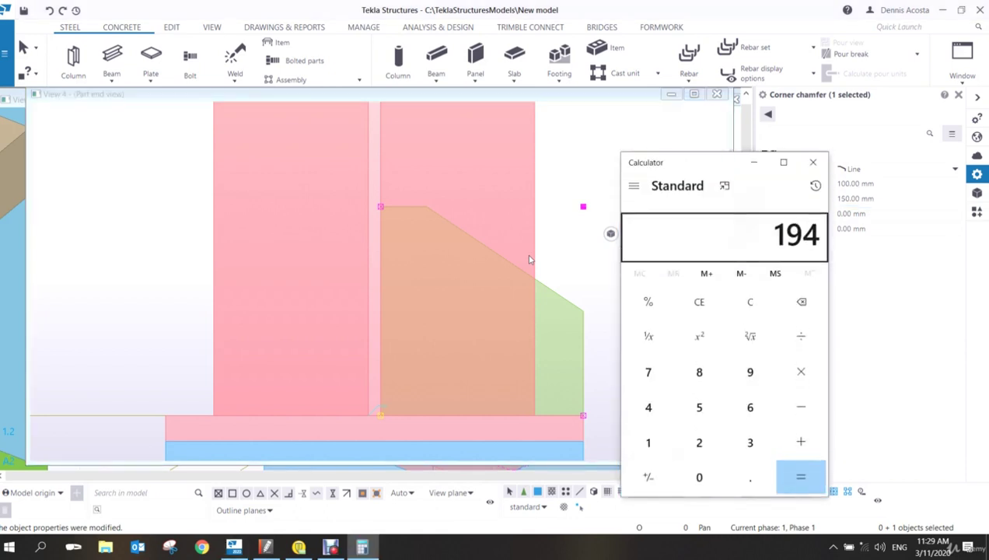
{"action": "type", "text": "25"}
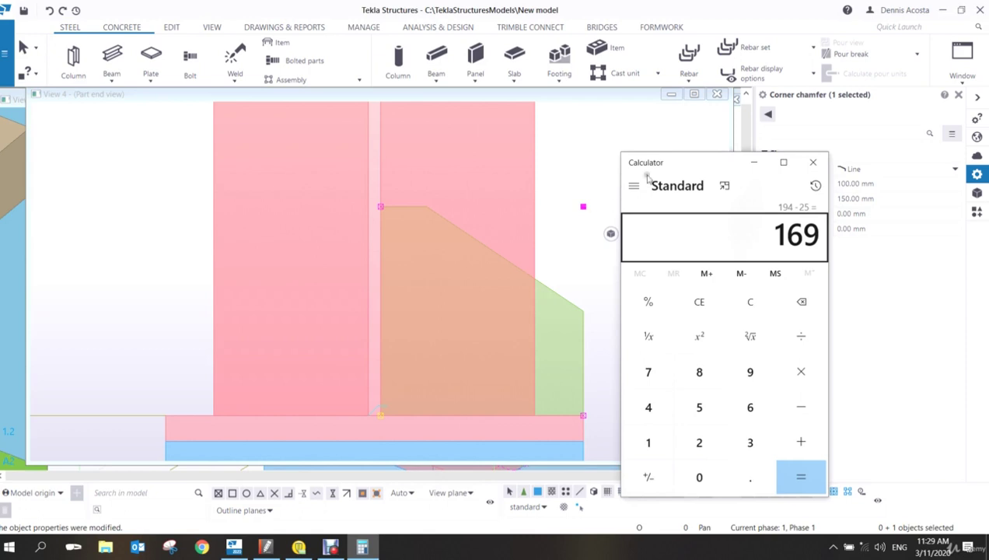
{"action": "left_click", "coordinate": [812, 162]}
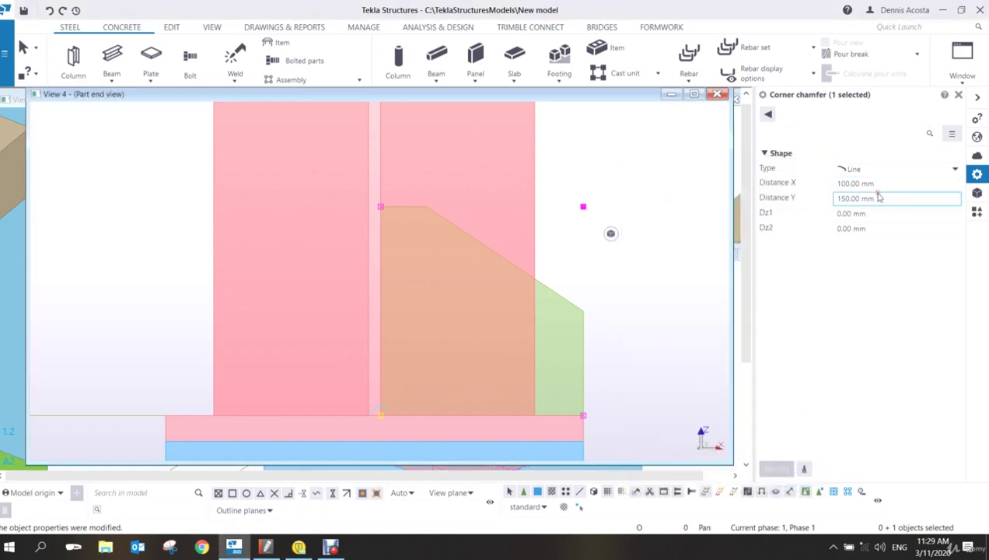
- Set the corner chamfer's distances to 175 mm in X and 169 mm in Y
{"action": "double_click", "coordinate": [882, 199]}
{"action": "type", "text": "169"}
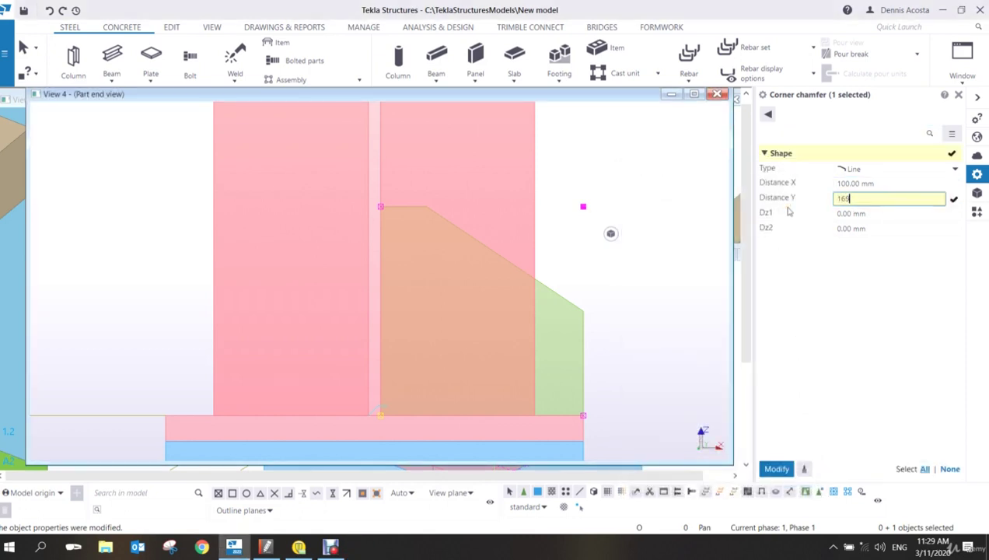
{"action": "double_click", "coordinate": [886, 185]}
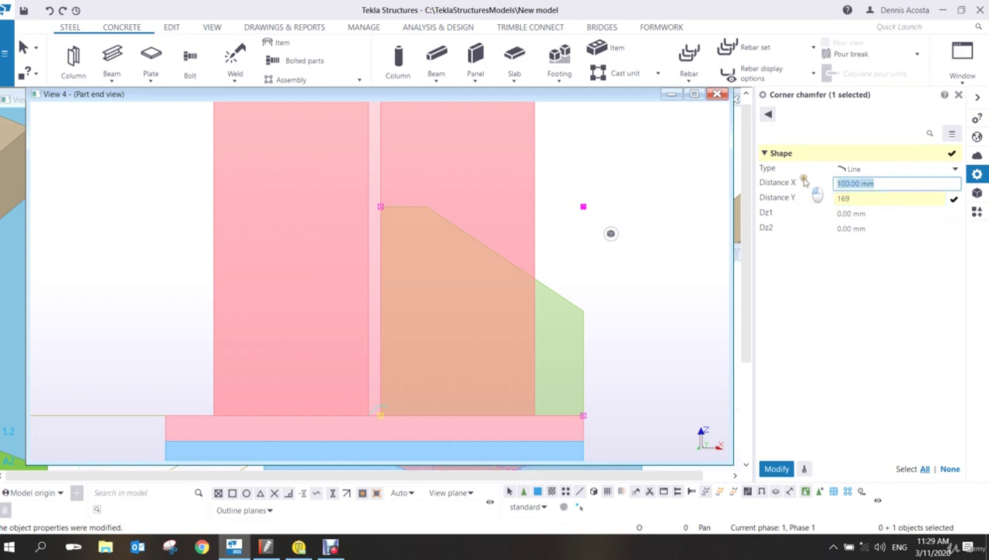
{"action": "type", "text": "175"}
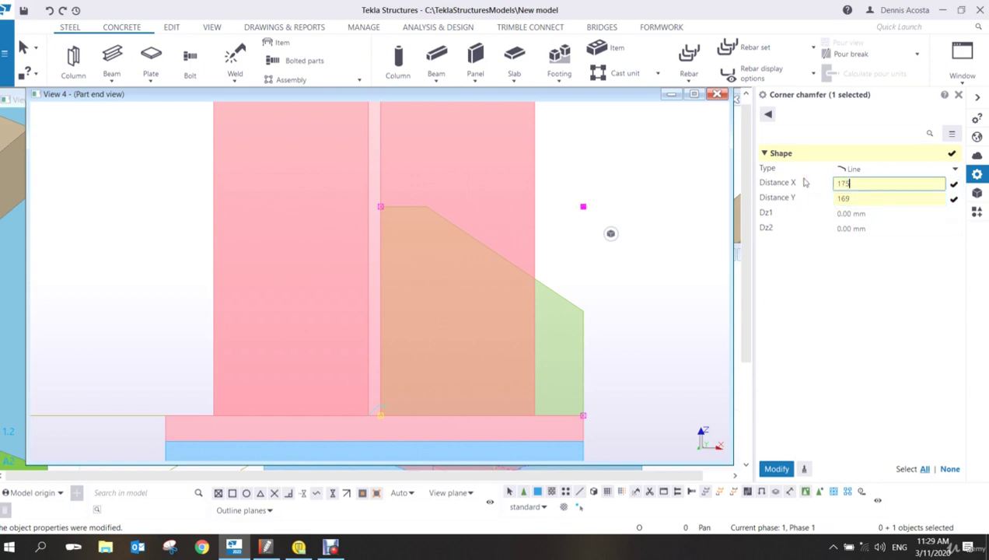
{"action": "key", "text": "Return"}
{"action": "left_click", "coordinate": [620, 235]}
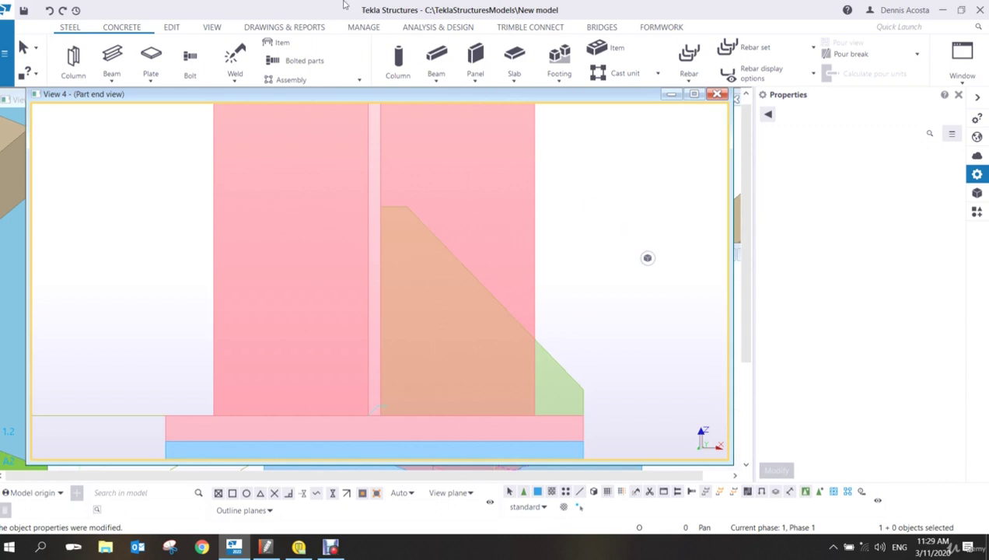
- Draw a matching contour plate on the web's opposite side, 194 mm wide and 200 mm high, with 25 mm top and outer edges joined by a slope
{"action": "left_click", "coordinate": [151, 58]}
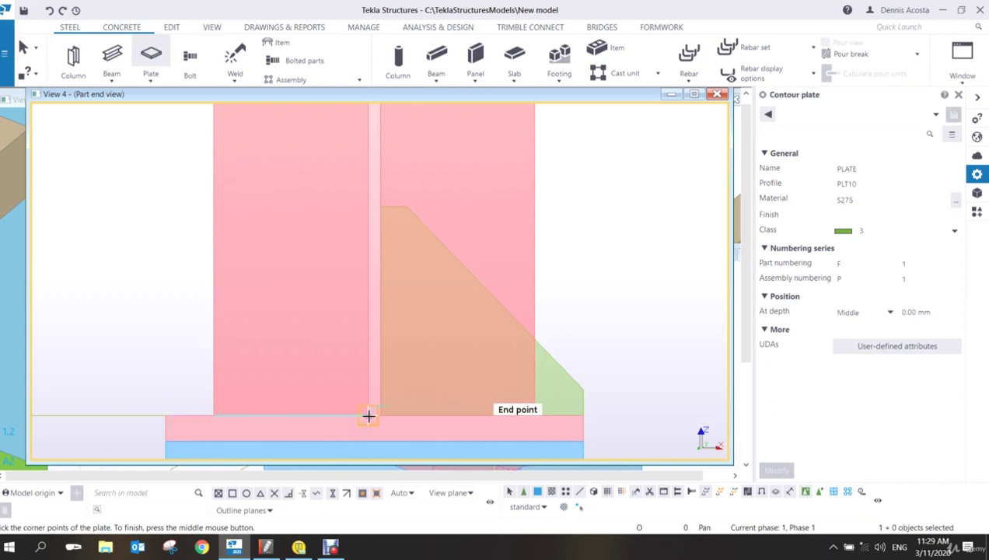
{"action": "left_click", "coordinate": [165, 417]}
{"action": "left_click", "coordinate": [368, 414]}
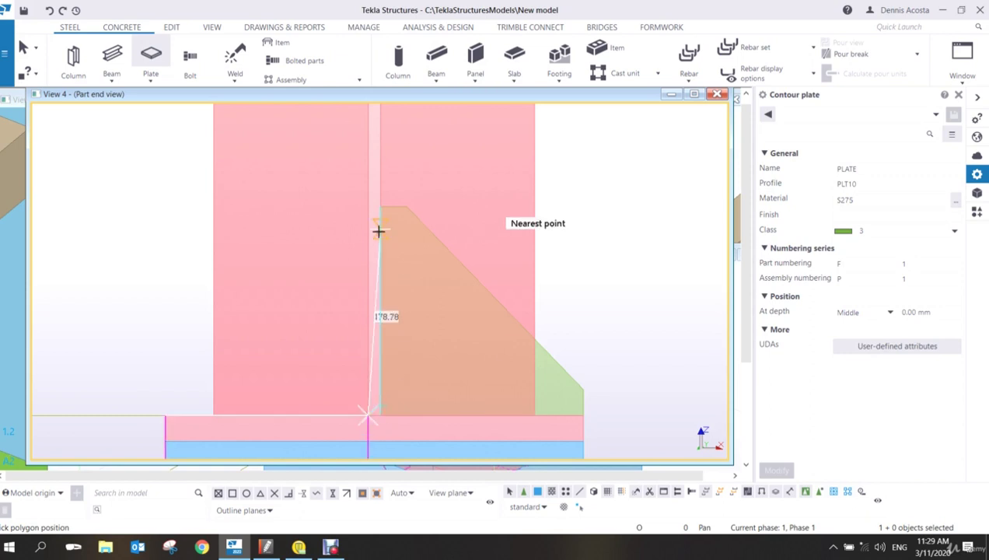
{"action": "left_click", "coordinate": [368, 206]}
{"action": "scroll", "coordinate": [334, 221], "scroll_direction": "up", "scroll_amount": 3}
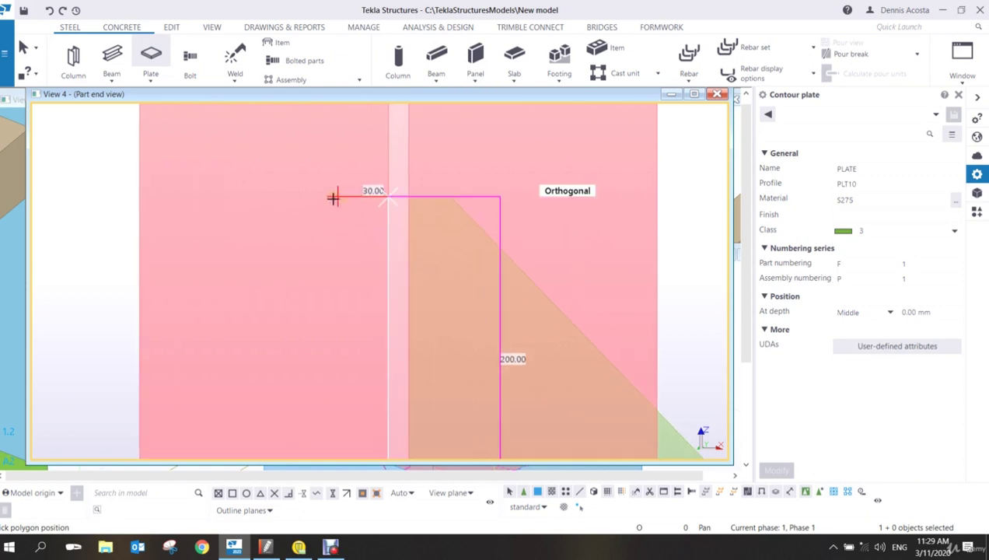
{"action": "scroll", "coordinate": [333, 198], "scroll_direction": "up", "scroll_amount": 2}
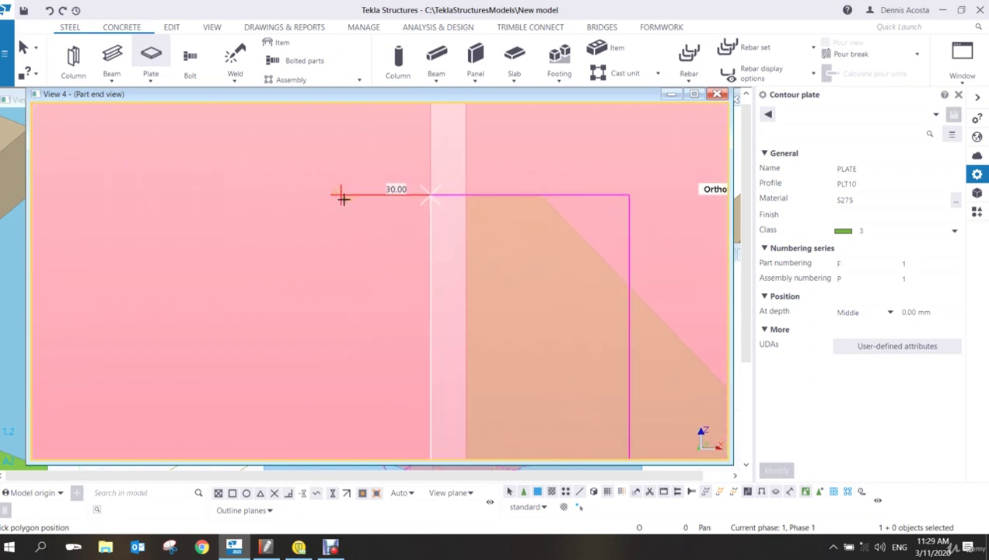
{"action": "scroll", "coordinate": [326, 233], "scroll_direction": "down", "scroll_amount": 3}
{"action": "scroll", "coordinate": [279, 288], "scroll_direction": "up", "scroll_amount": 3}
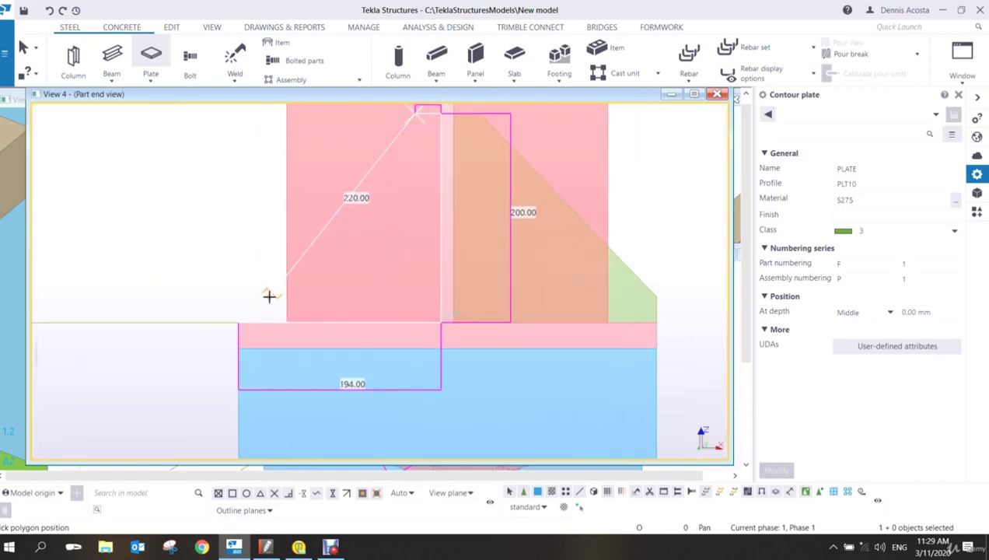
{"action": "left_click", "coordinate": [224, 333]}
{"action": "scroll", "coordinate": [222, 289], "scroll_direction": "up", "scroll_amount": 3}
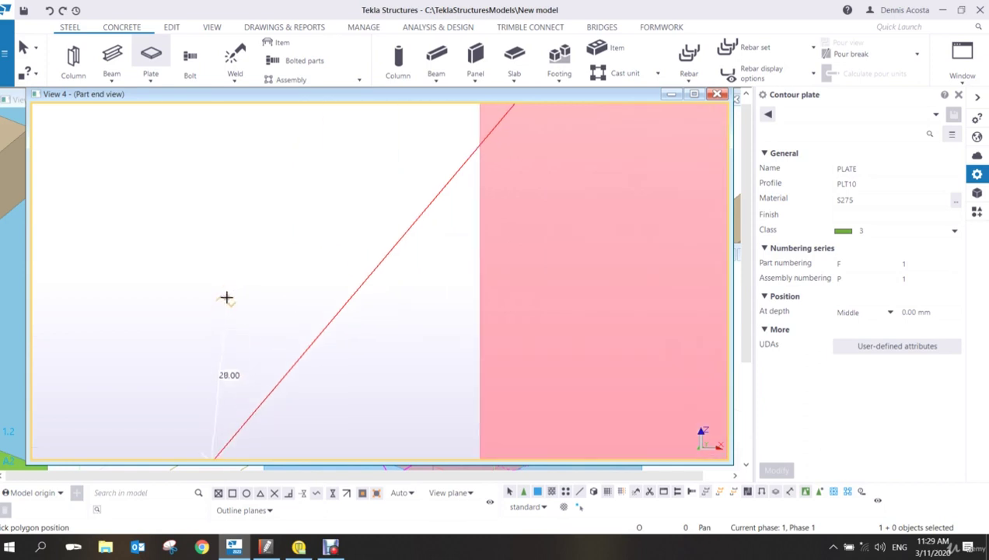
{"action": "left_click", "coordinate": [214, 317]}
{"action": "scroll", "coordinate": [255, 304], "scroll_direction": "down", "scroll_amount": 3}
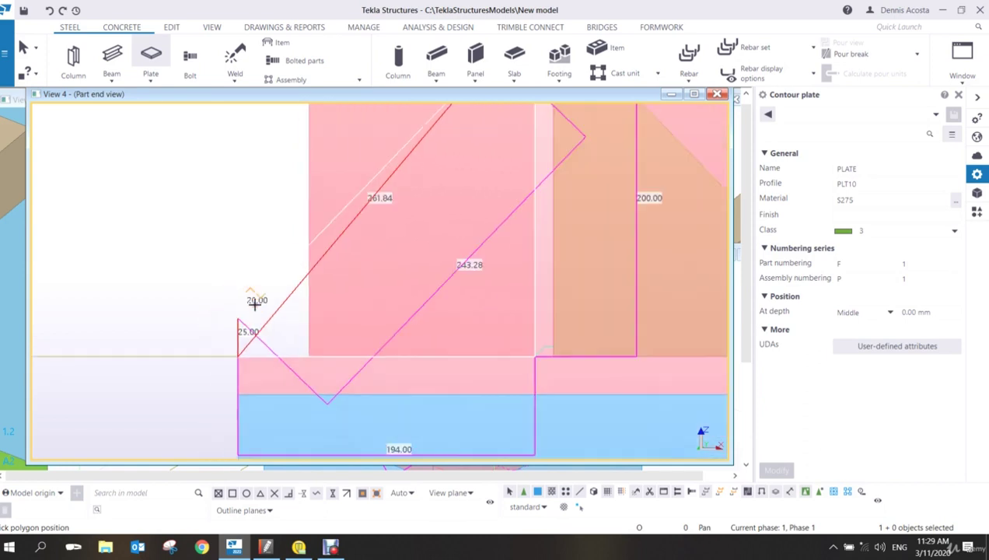
{"action": "scroll", "coordinate": [186, 206], "scroll_direction": "down", "scroll_amount": 3}
{"action": "middle_click", "coordinate": [182, 205]}
{"action": "right_click", "coordinate": [187, 166]}
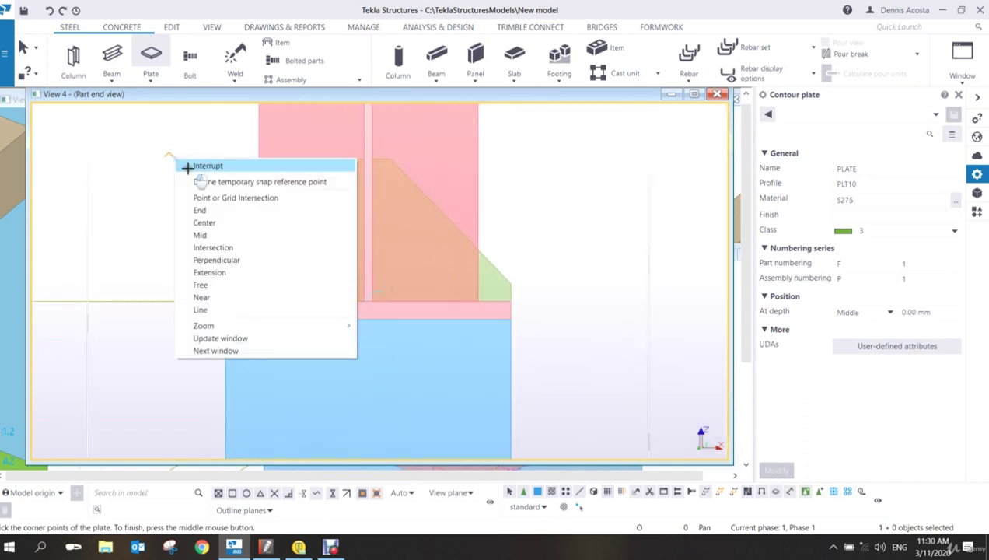
{"action": "left_click", "coordinate": [203, 166]}
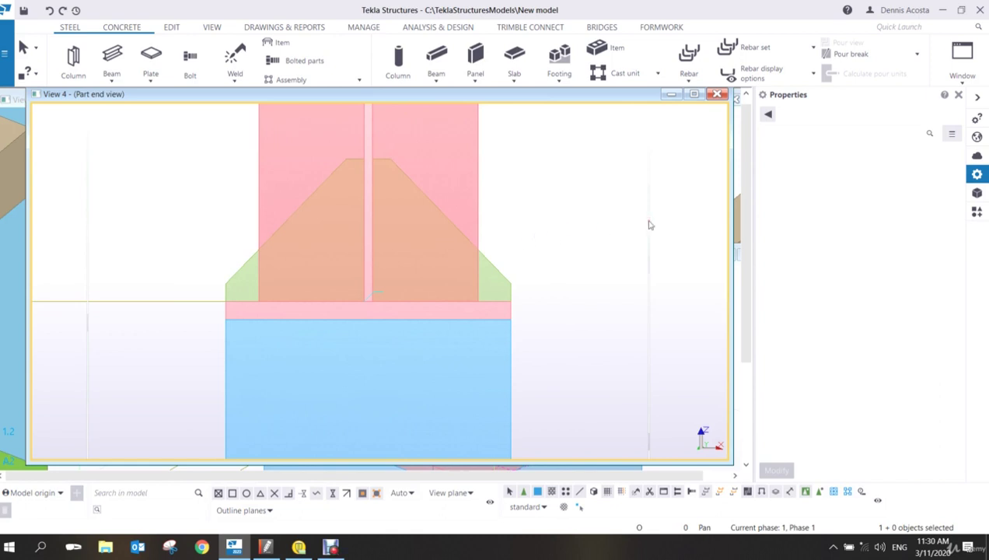
- Weld the two stiffener plates to the steel column with a 6 mm fillet weld
{"action": "left_click", "coordinate": [236, 60]}
{"action": "left_click", "coordinate": [257, 143]}
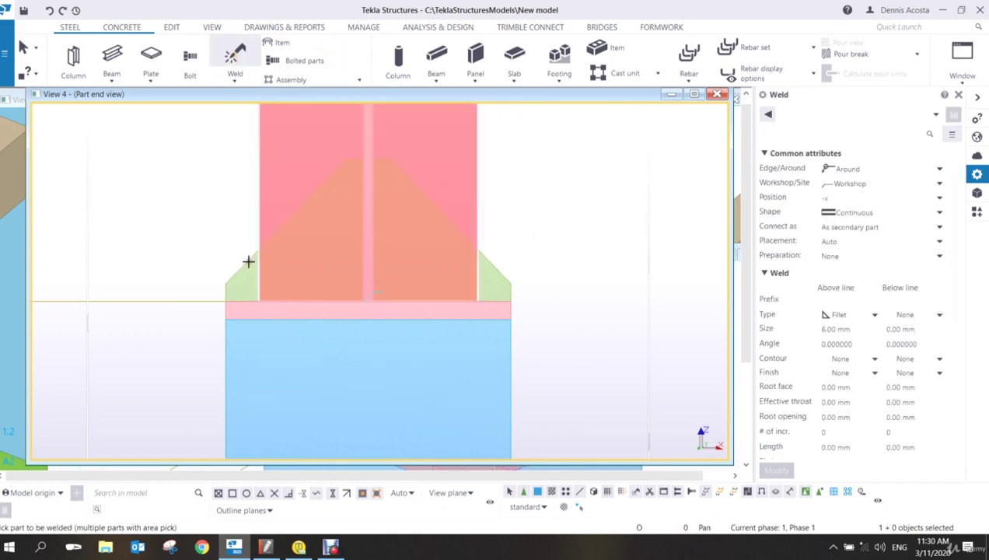
{"action": "left_click", "coordinate": [271, 240]}
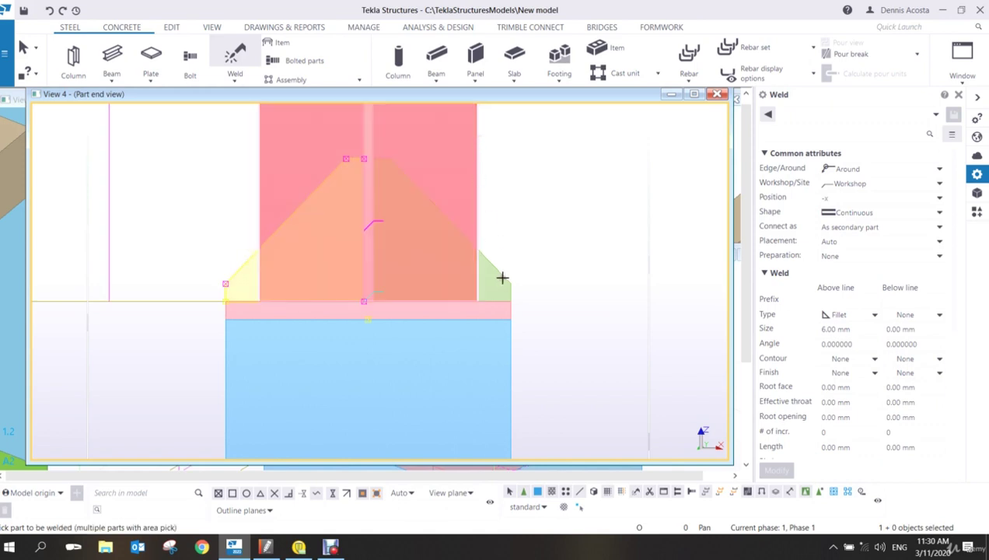
{"action": "key", "text": "Escape"}
{"action": "scroll", "coordinate": [495, 172], "scroll_direction": "down", "scroll_amount": 3}
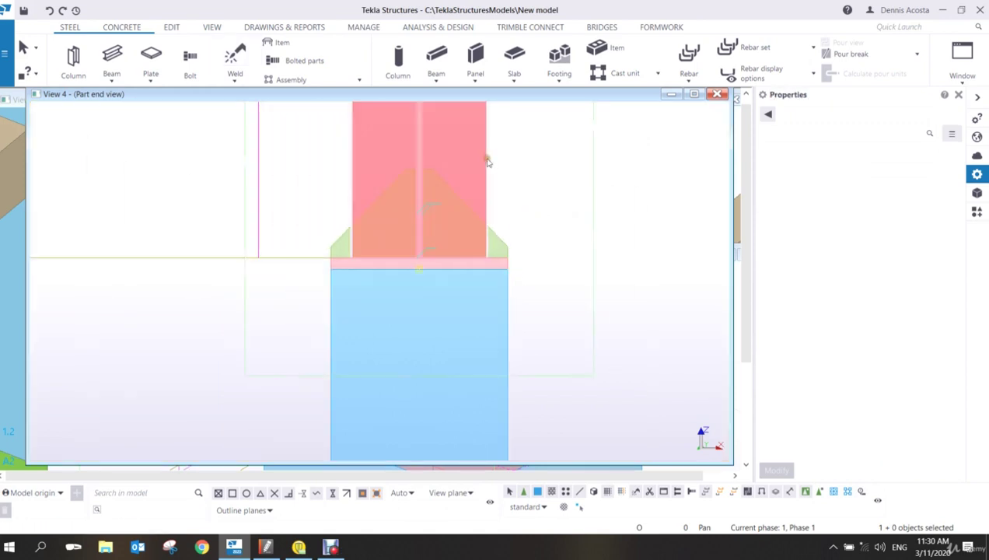
- Inquire the steel column's assembly to check its parts and profiles, and inspect the joint in 3D
{"action": "right_click", "coordinate": [488, 161]}
{"action": "mouse_move", "coordinate": [523, 205]}
{"action": "left_click", "coordinate": [657, 220]}
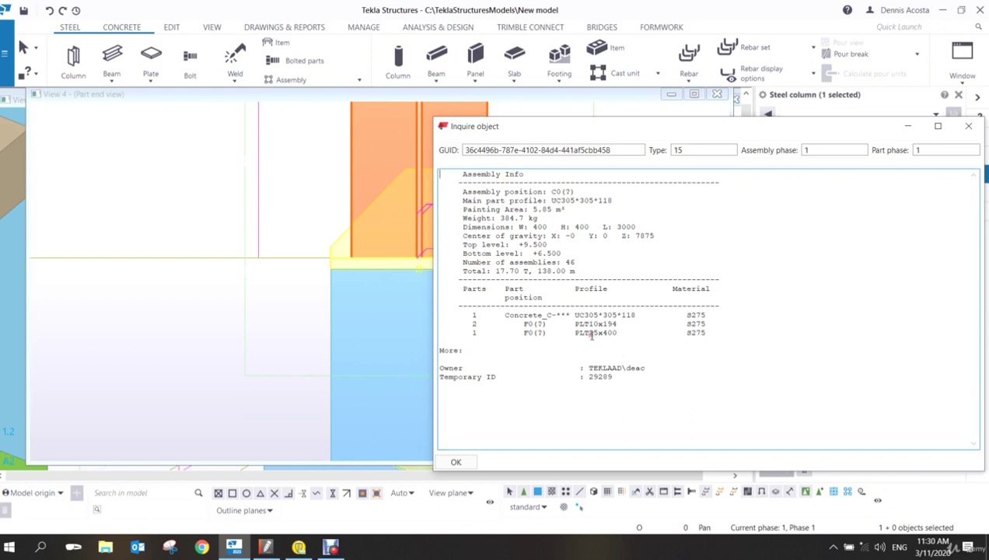
{"action": "left_click", "coordinate": [969, 129]}
{"action": "middle_click_drag", "start_coordinate": [366, 278], "coordinate": [429, 262], "text": "ctrl"}
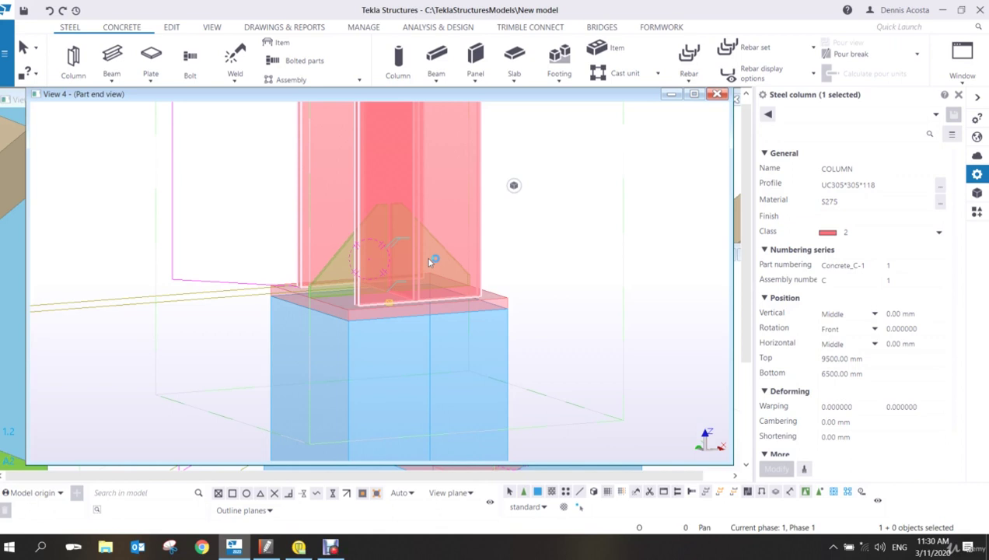
{"action": "scroll", "coordinate": [305, 137], "scroll_direction": "down", "scroll_amount": 5}
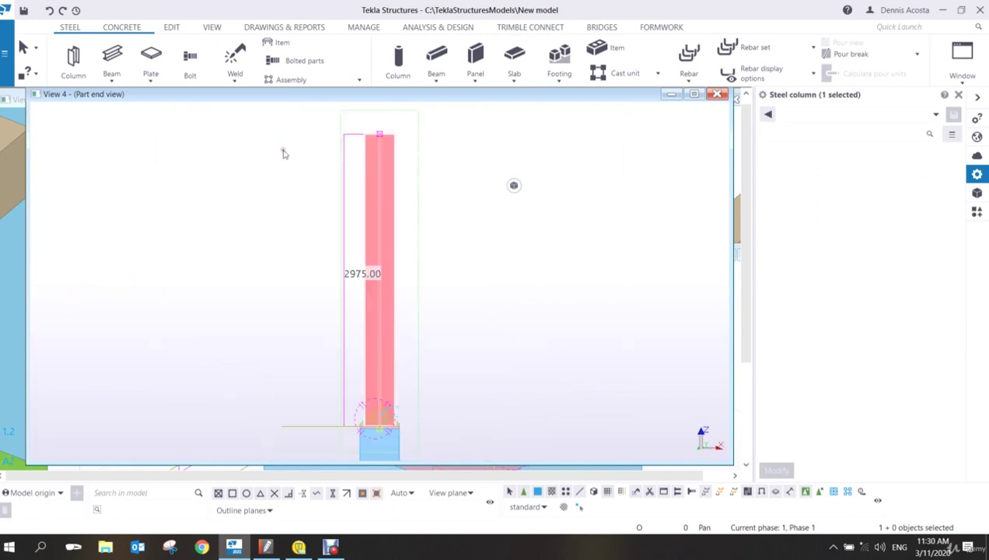
{"action": "middle_click_drag", "start_coordinate": [415, 376], "coordinate": [431, 283]}
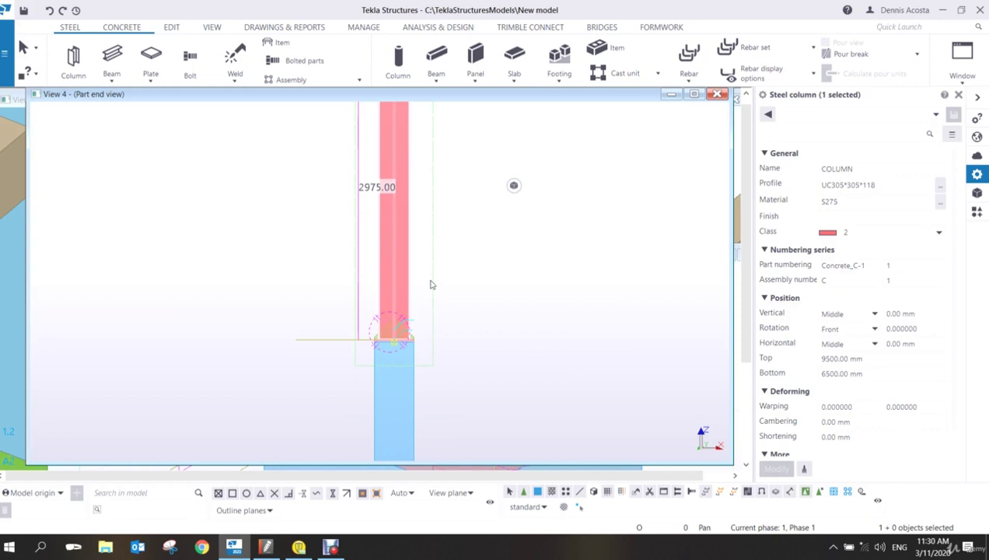
- Bring up the steel column's part front view, framed on the base plate and the concrete column top
{"action": "key", "text": "ctrl+F4"}
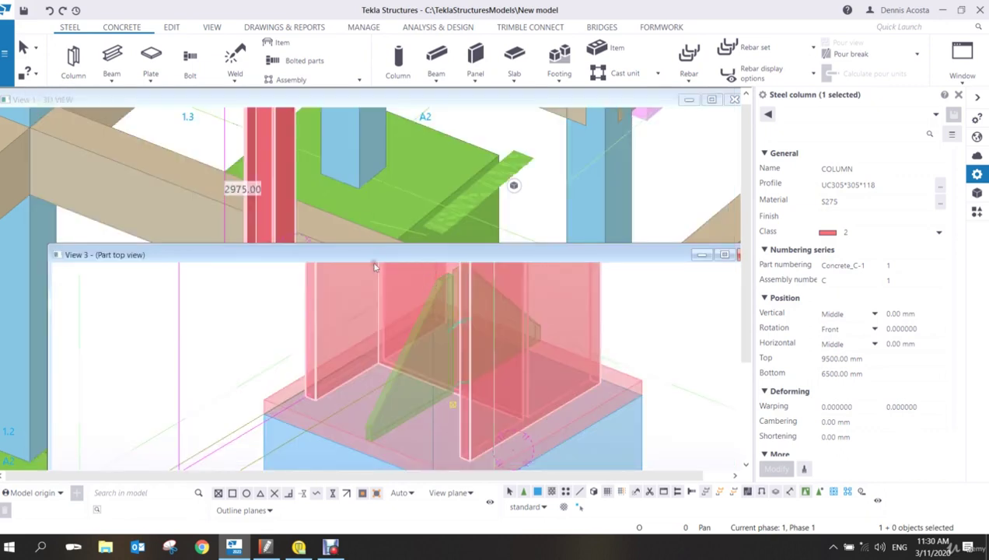
{"action": "left_click_drag", "start_coordinate": [410, 246], "coordinate": [329, 88]}
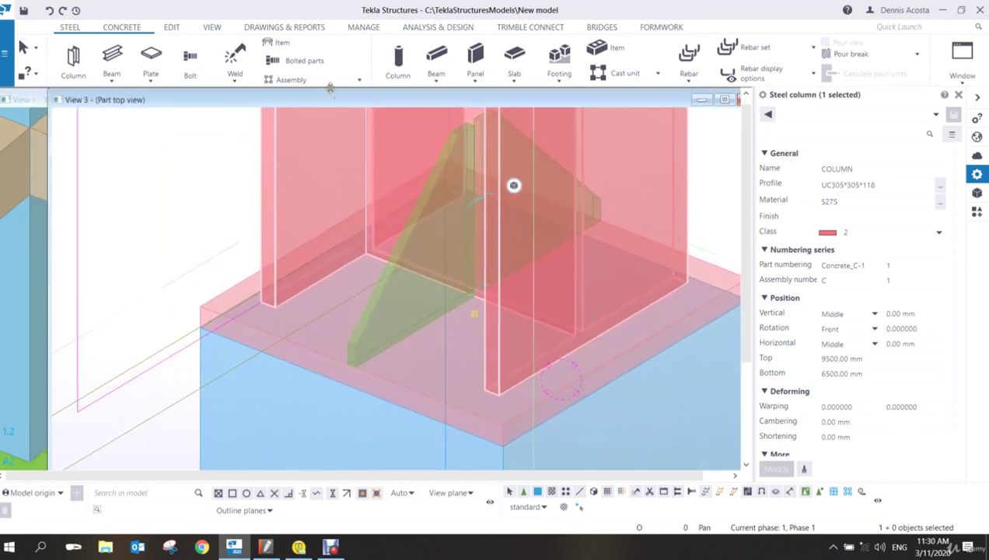
{"action": "middle_click_drag", "start_coordinate": [370, 223], "coordinate": [302, 166]}
{"action": "key", "text": "ctrl+p"}
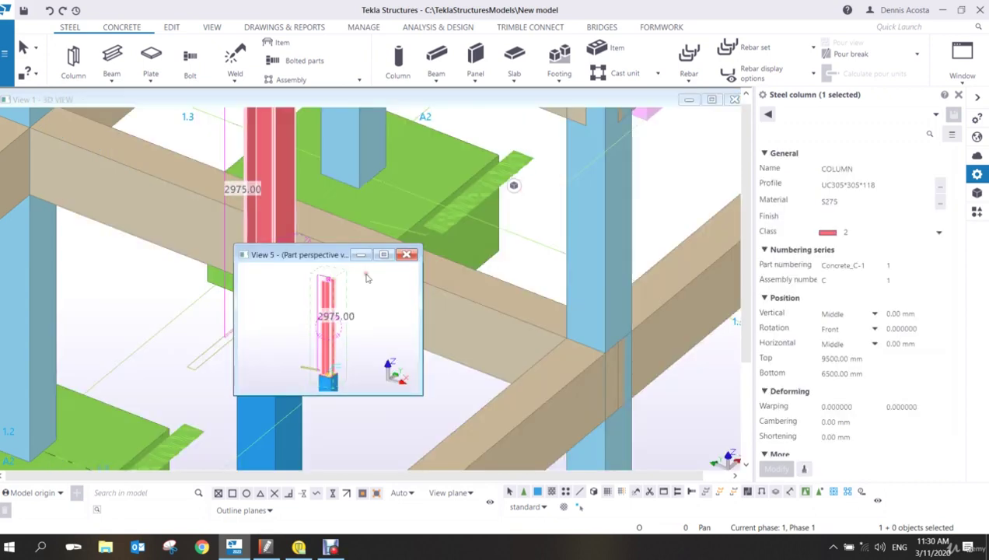
{"action": "scroll", "coordinate": [400, 301], "scroll_direction": "down", "scroll_amount": 4}
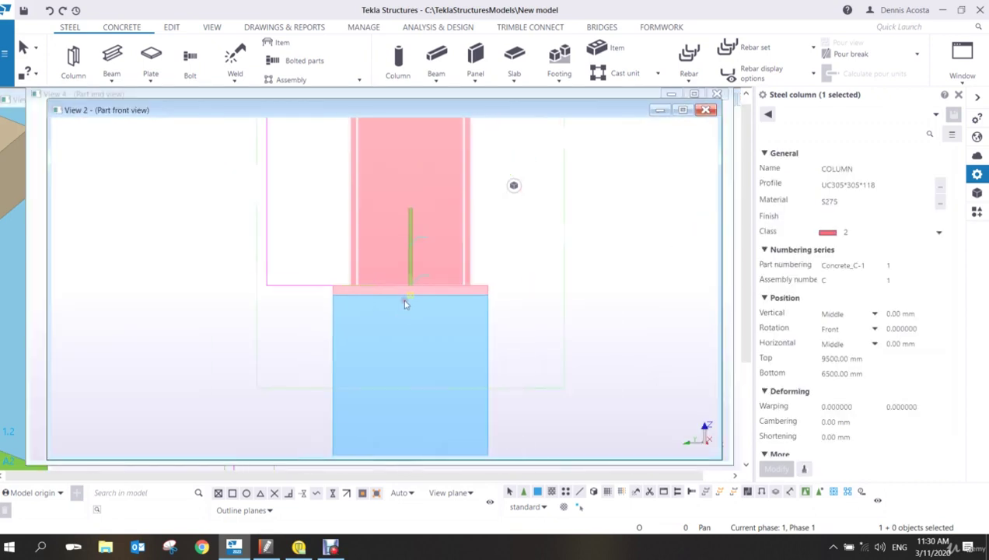
{"action": "middle_click_drag", "start_coordinate": [417, 280], "coordinate": [412, 318]}
{"action": "scroll", "coordinate": [414, 317], "scroll_direction": "up", "scroll_amount": 5}
{"action": "left_click", "coordinate": [556, 333]}
{"action": "middle_click_drag", "start_coordinate": [460, 358], "coordinate": [442, 310]}
{"action": "scroll", "coordinate": [378, 291], "scroll_direction": "up", "scroll_amount": 3}
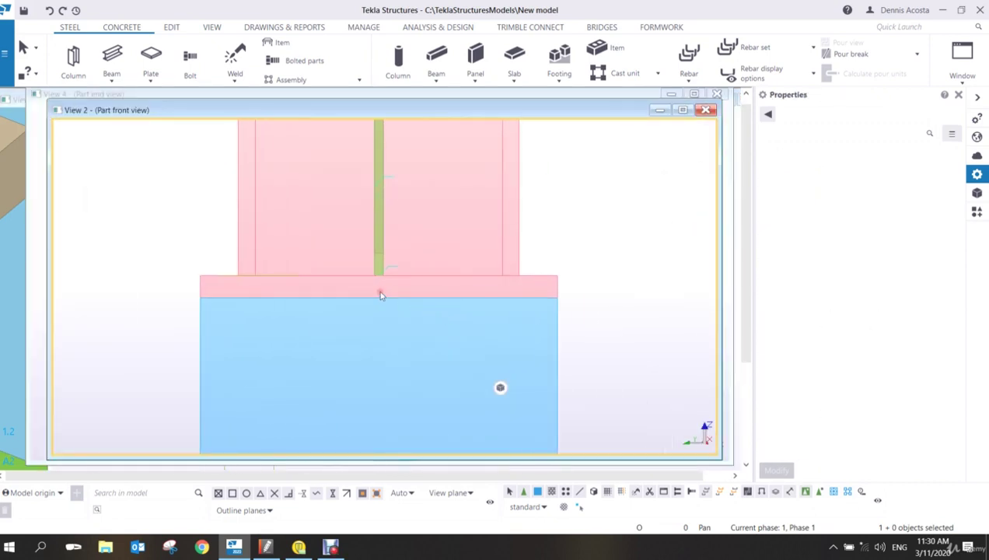
{"action": "scroll", "coordinate": [379, 291], "scroll_direction": "down", "scroll_amount": 4}
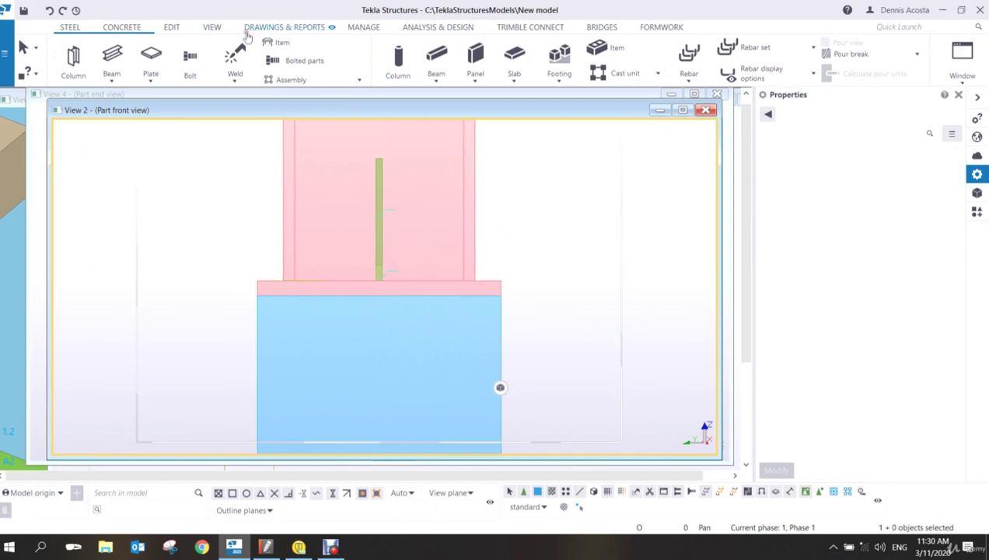
- Start a steel polybeam named ANCHOR with profile D20 and an empty part numbering prefix
{"action": "left_click", "coordinate": [119, 80]}
{"action": "left_click", "coordinate": [129, 129]}
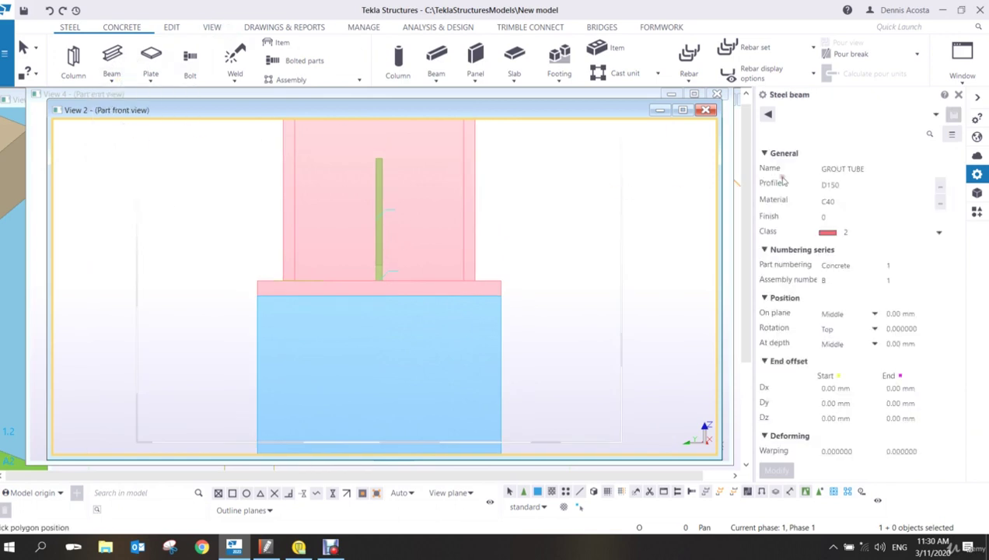
{"action": "left_click", "coordinate": [886, 168]}
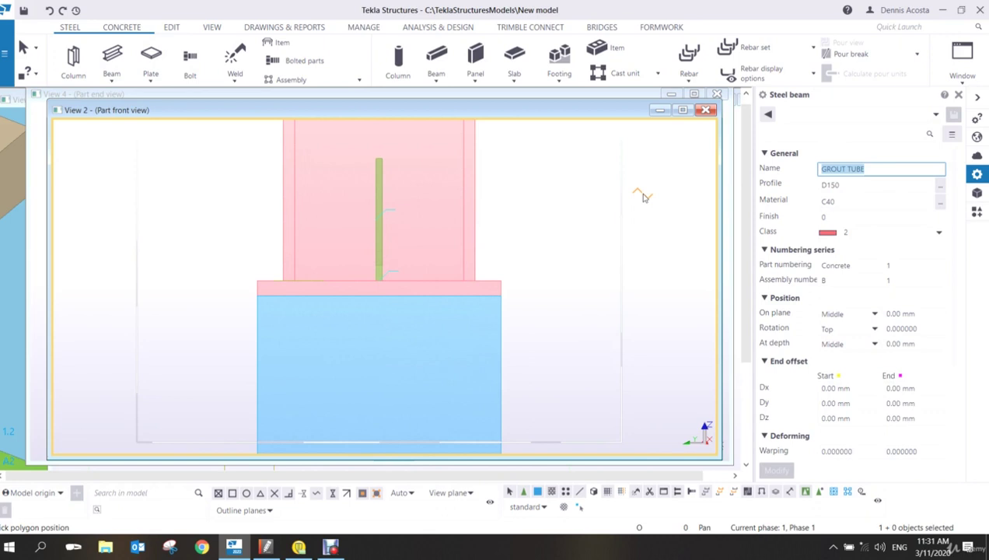
{"action": "type", "text": "ANCHOR"}
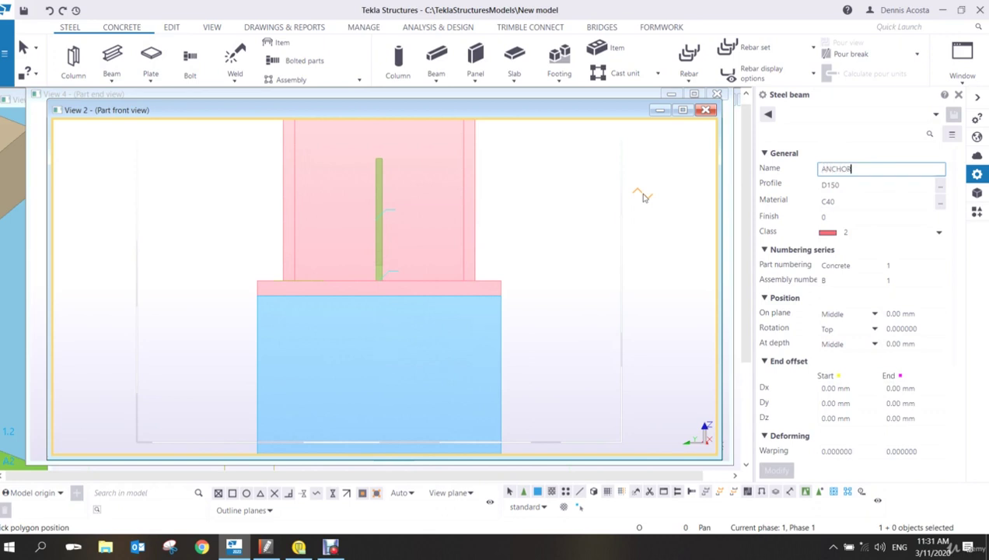
{"action": "key", "text": "Tab"}
{"action": "type", "text": "D2"}
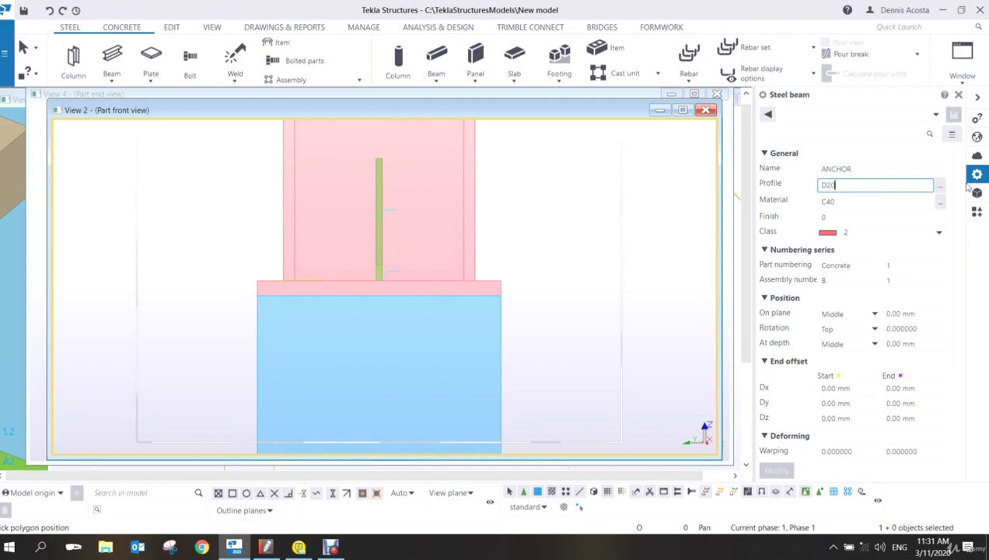
{"action": "left_click", "coordinate": [859, 265]}
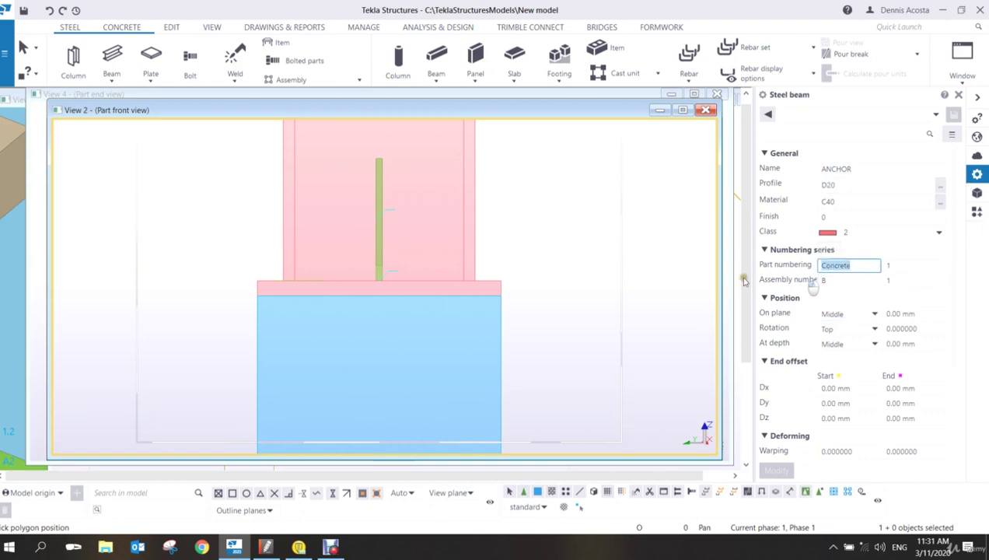
{"action": "key", "text": "BackSpace"}
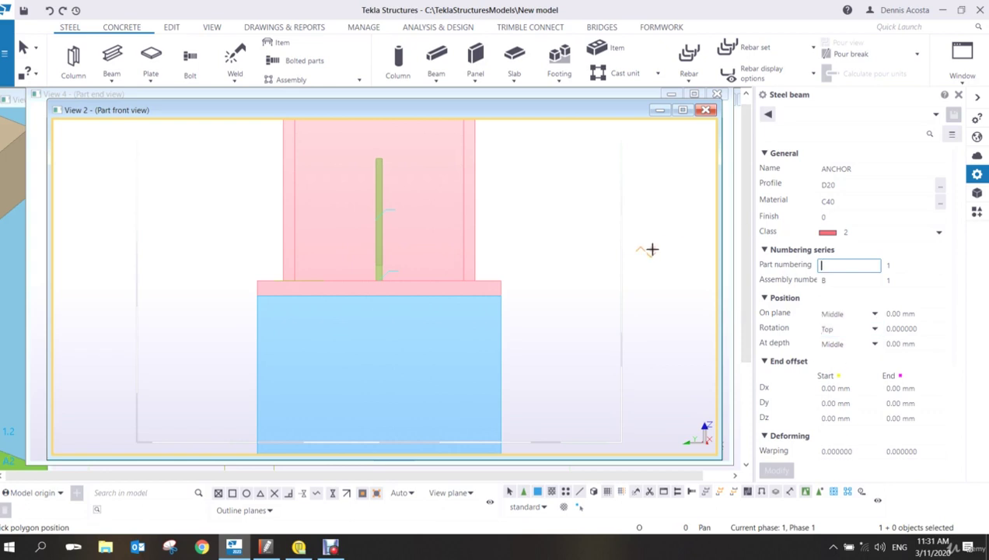
- Pick the anchor's points at the stiffener's bottom centre and 100 mm sideways along the base plate's top edge
{"action": "middle_click_drag", "start_coordinate": [324, 281], "coordinate": [360, 278]}
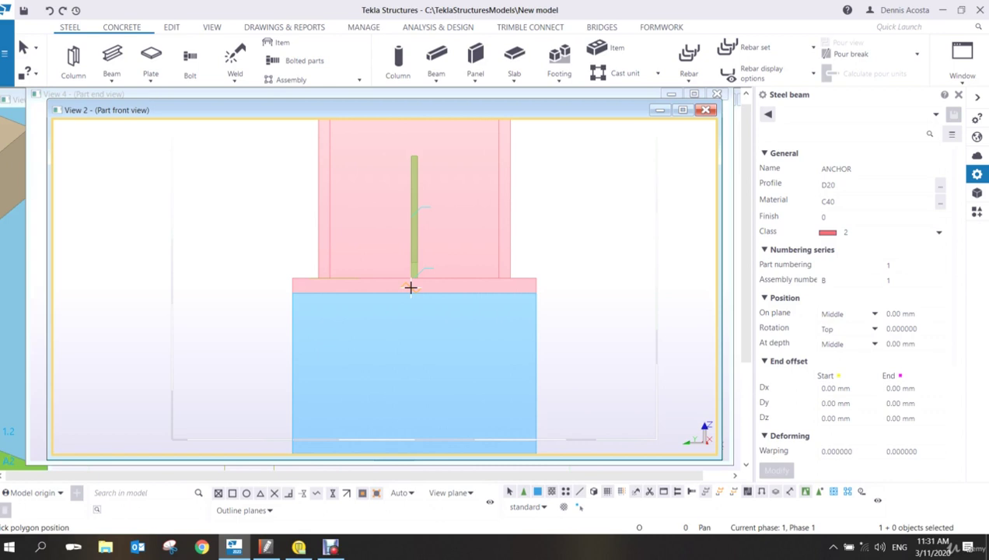
{"action": "scroll", "coordinate": [409, 285], "scroll_direction": "up", "scroll_amount": 4}
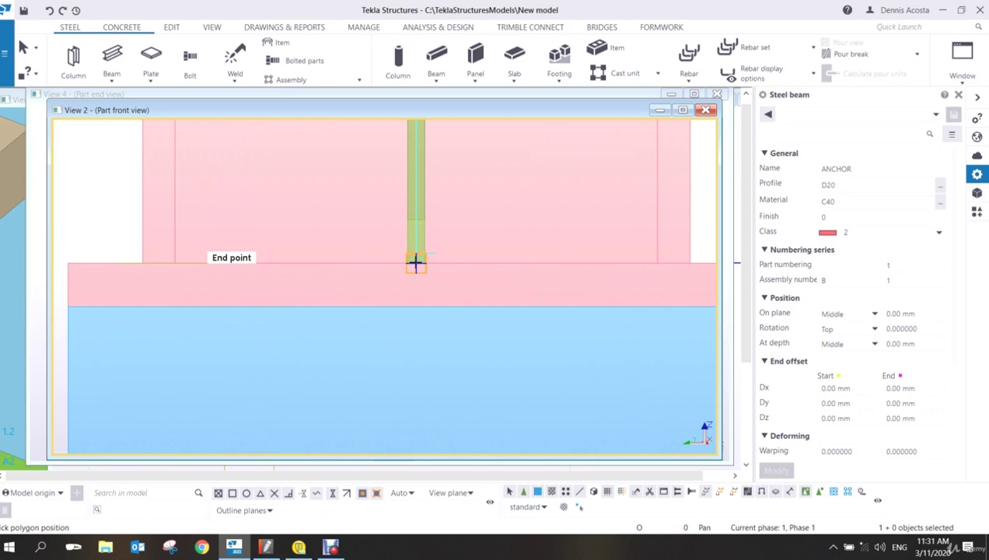
{"action": "left_click", "coordinate": [415, 263]}
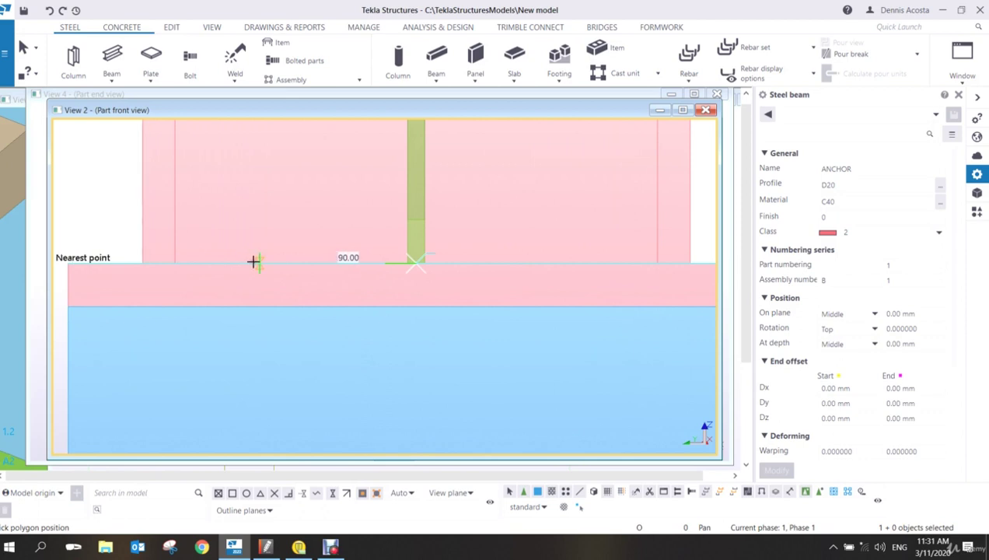
{"action": "scroll", "coordinate": [253, 262], "scroll_direction": "up", "scroll_amount": 3}
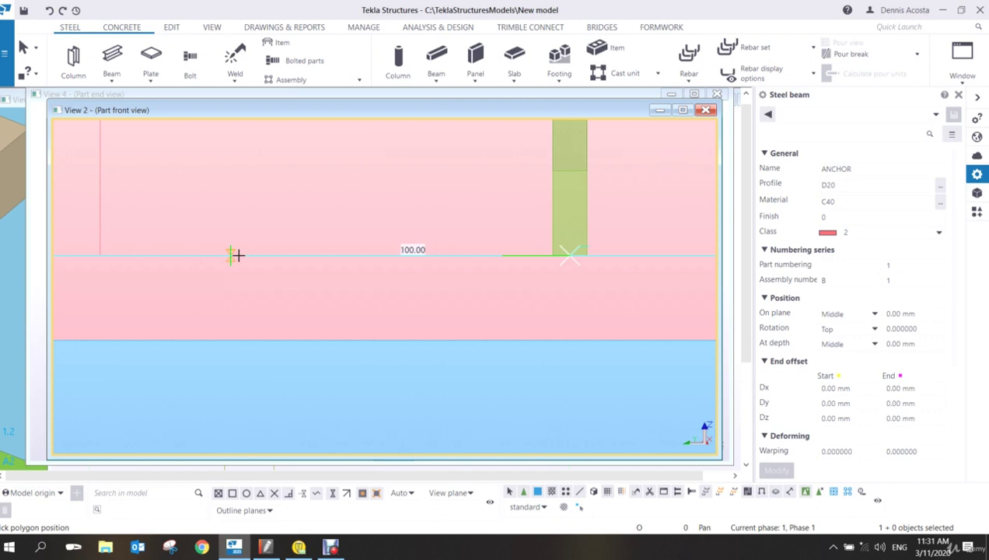
{"action": "left_click", "coordinate": [233, 255]}
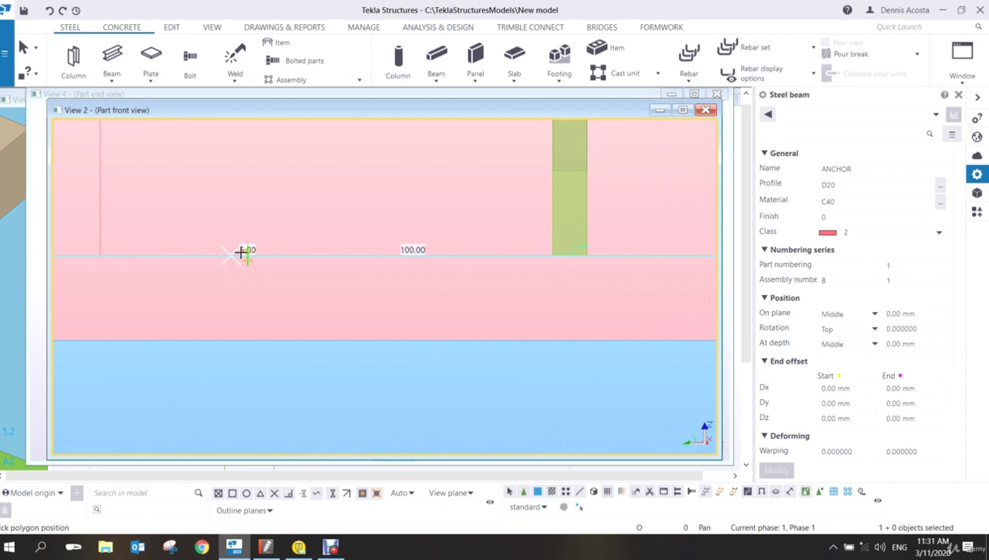
- Pick the anchor's next point 50 mm straight above the base plate's top edge
{"action": "scroll", "coordinate": [256, 241], "scroll_direction": "down", "scroll_amount": 5}
{"action": "scroll", "coordinate": [255, 181], "scroll_direction": "up", "scroll_amount": 3}
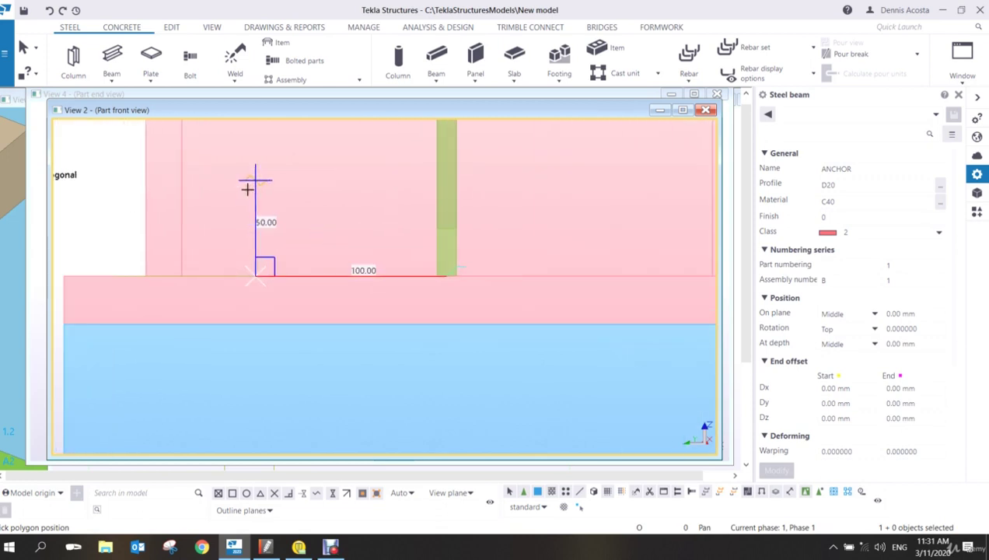
{"action": "scroll", "coordinate": [251, 154], "scroll_direction": "up", "scroll_amount": 1}
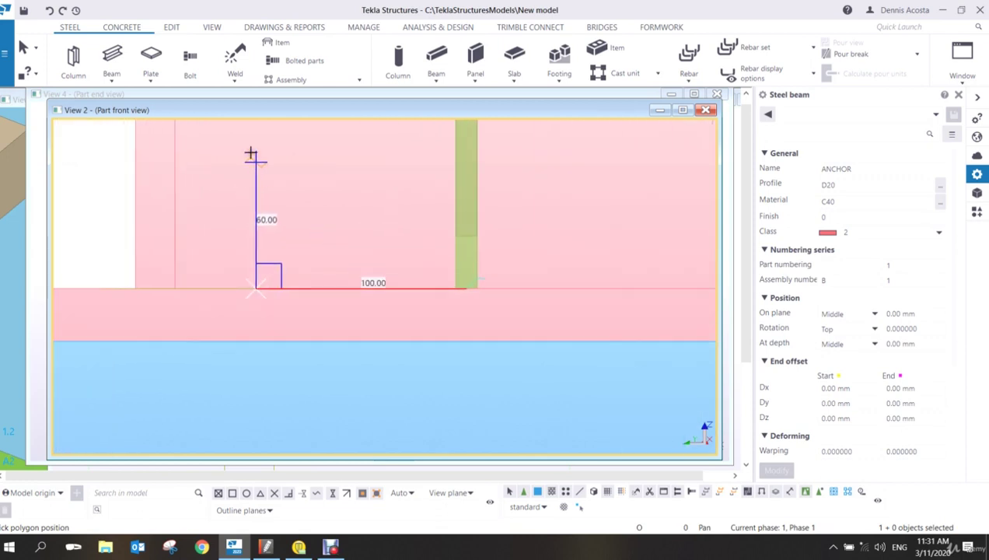
{"action": "scroll", "coordinate": [251, 153], "scroll_direction": "down", "scroll_amount": 2}
{"action": "scroll", "coordinate": [260, 202], "scroll_direction": "up", "scroll_amount": 1}
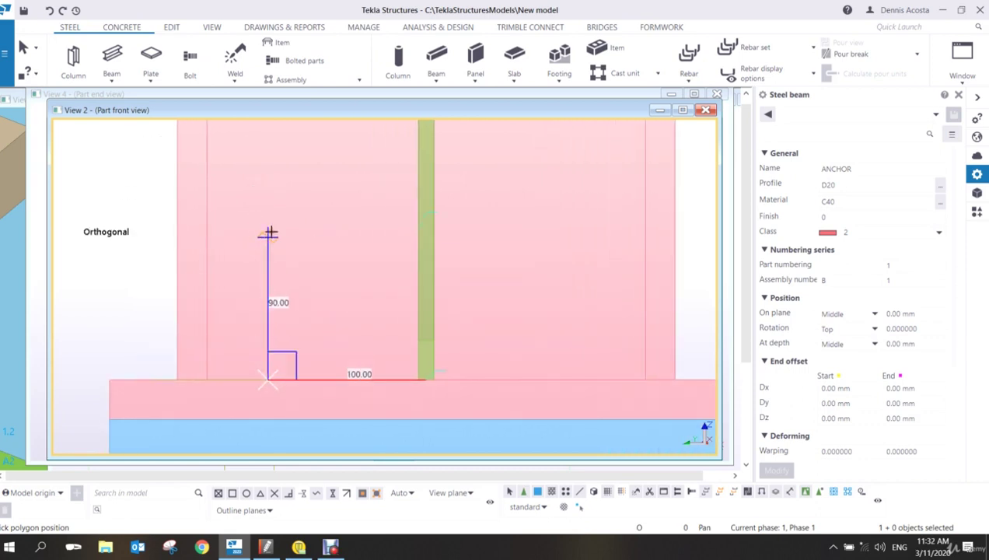
{"action": "scroll", "coordinate": [268, 233], "scroll_direction": "down", "scroll_amount": 2}
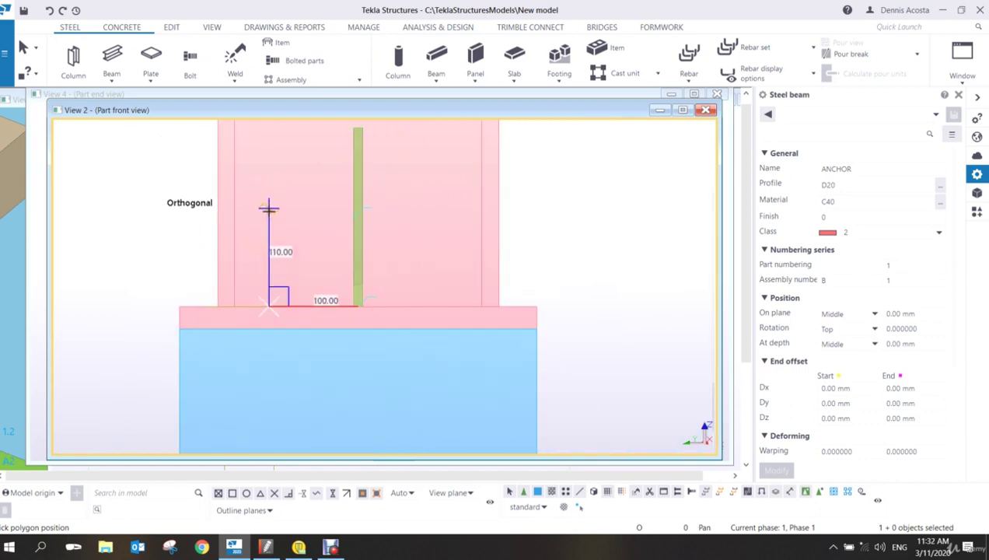
{"action": "left_click", "coordinate": [269, 263]}
- Pick the anchor's next point 75 mm straight down, on the top edge of the concrete column
{"action": "scroll", "coordinate": [298, 336], "scroll_direction": "down", "scroll_amount": 1}
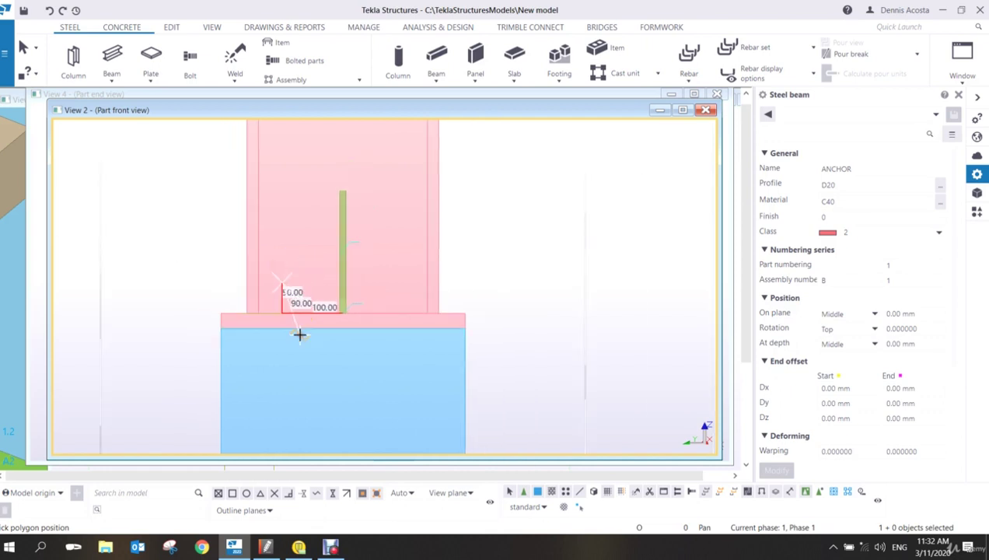
{"action": "scroll", "coordinate": [331, 196], "scroll_direction": "up", "scroll_amount": 3}
{"action": "middle_click_drag", "start_coordinate": [351, 146], "coordinate": [349, 233]}
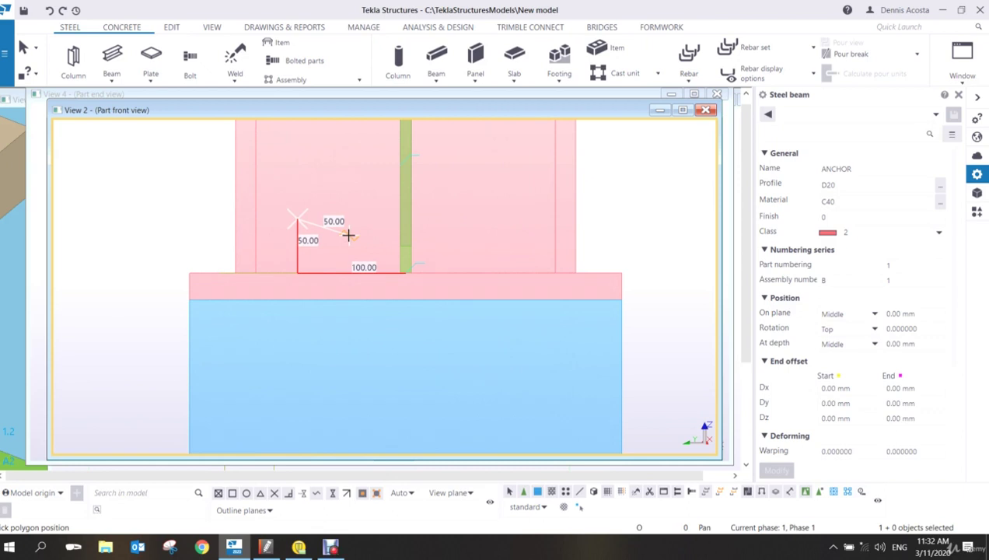
{"action": "scroll", "coordinate": [336, 379], "scroll_direction": "down", "scroll_amount": 2}
{"action": "middle_click_drag", "start_coordinate": [336, 373], "coordinate": [353, 233]}
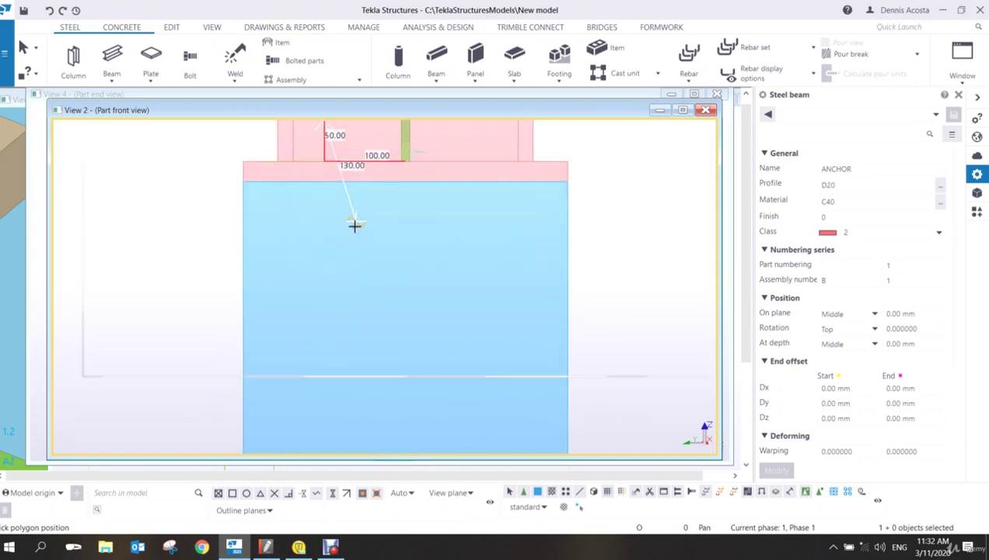
{"action": "scroll", "coordinate": [327, 358], "scroll_direction": "up", "scroll_amount": 4}
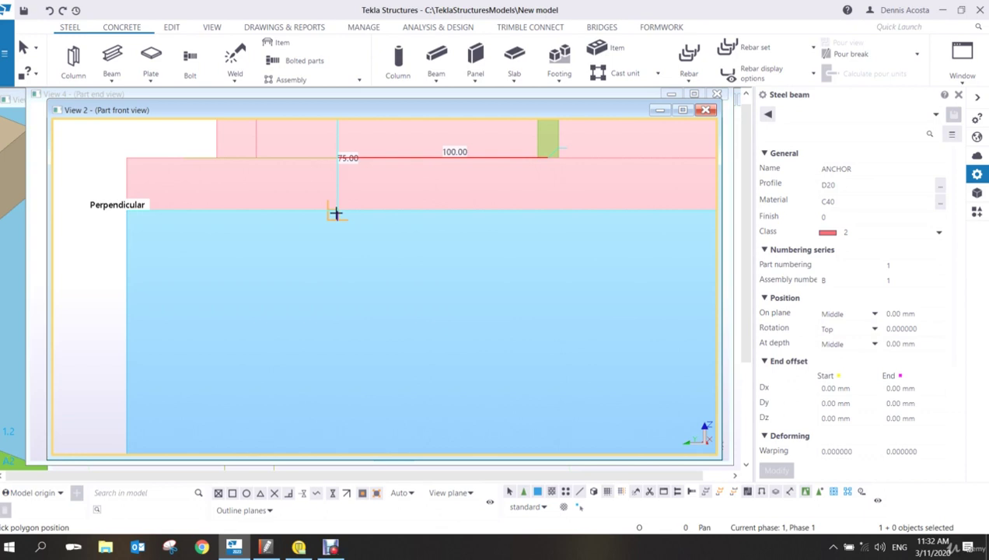
{"action": "left_click", "coordinate": [336, 213]}
- Pick the anchor's next point 300 mm straight down inside the concrete column
{"action": "scroll", "coordinate": [346, 268], "scroll_direction": "down", "scroll_amount": 3}
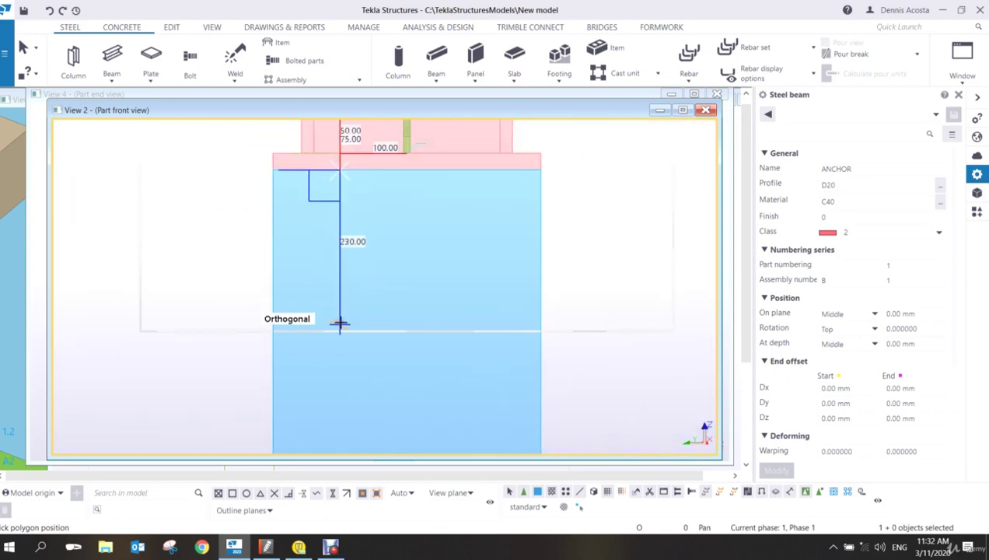
{"action": "scroll", "coordinate": [345, 373], "scroll_direction": "down", "scroll_amount": 1}
{"action": "scroll", "coordinate": [346, 365], "scroll_direction": "up", "scroll_amount": 2}
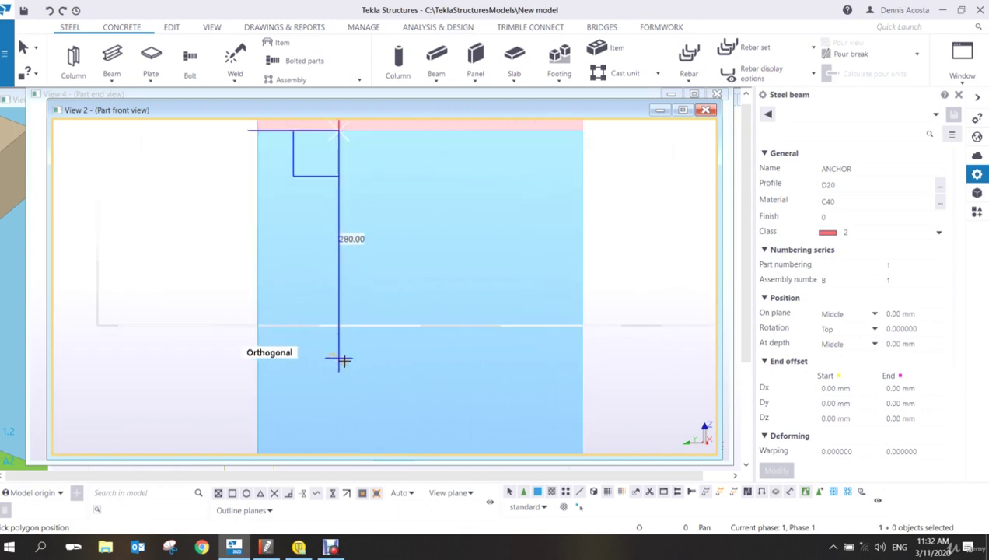
{"action": "scroll", "coordinate": [344, 360], "scroll_direction": "down", "scroll_amount": 1}
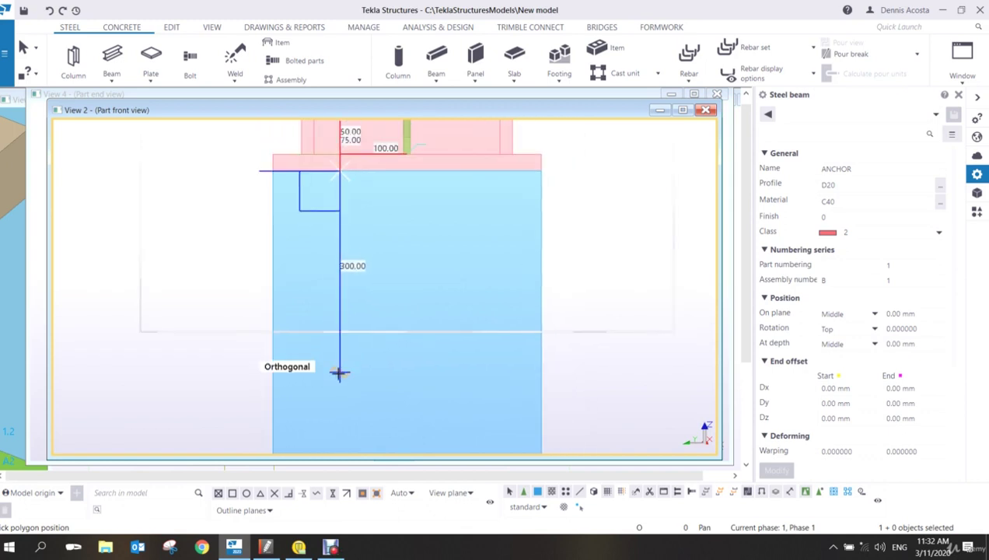
{"action": "left_click", "coordinate": [339, 373]}
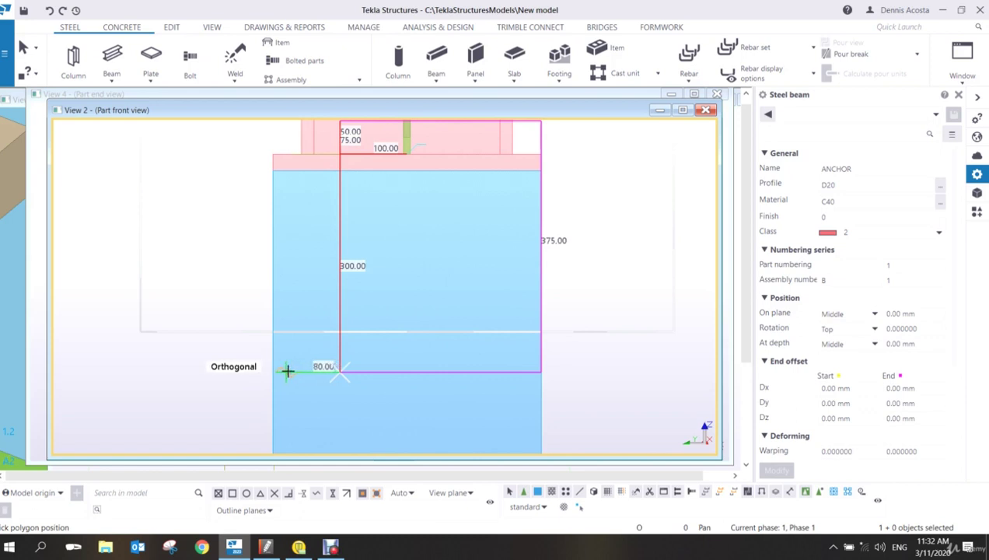
- Pick the anchor's last point 80 mm sideways towards the concrete column's nearest edge and finish the polybeam
{"action": "left_click", "coordinate": [287, 371]}
{"action": "middle_click", "coordinate": [216, 281]}
{"action": "right_click", "coordinate": [230, 252]}
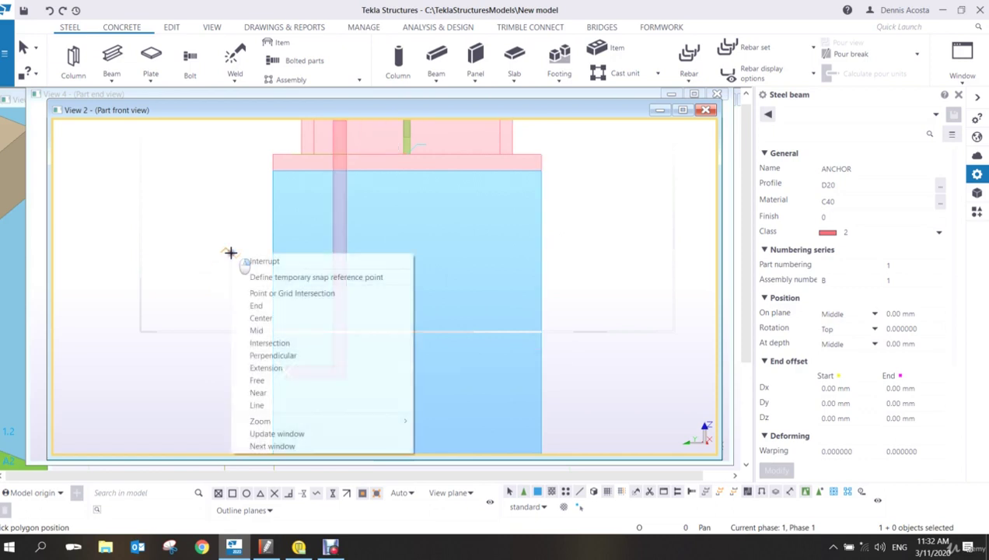
{"action": "left_click", "coordinate": [261, 261]}
- Round the anchor's lower bend with a Rounding corner chamfer of 25 mm radius
{"action": "scroll", "coordinate": [294, 313], "scroll_direction": "down", "scroll_amount": 2}
{"action": "scroll", "coordinate": [337, 347], "scroll_direction": "up", "scroll_amount": 2}
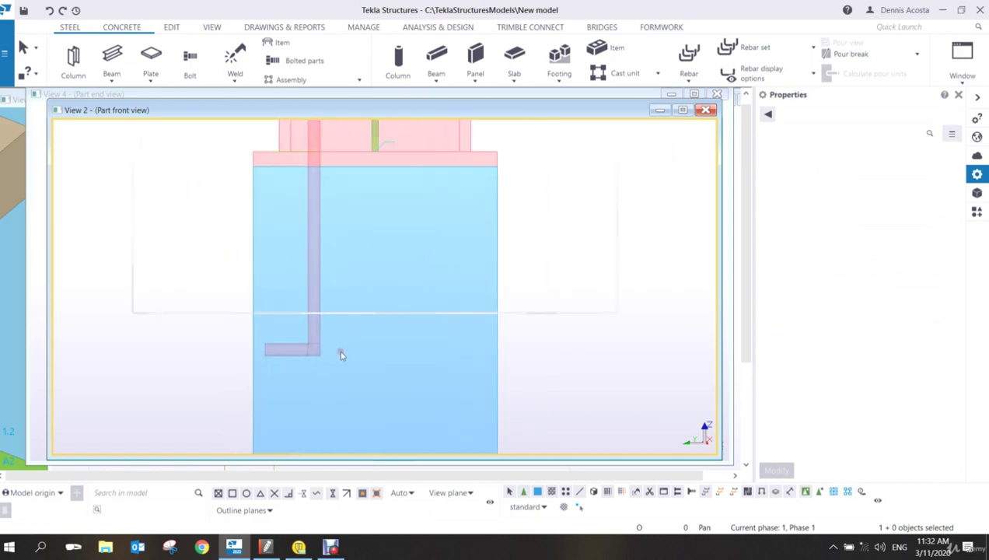
{"action": "left_click", "coordinate": [320, 352]}
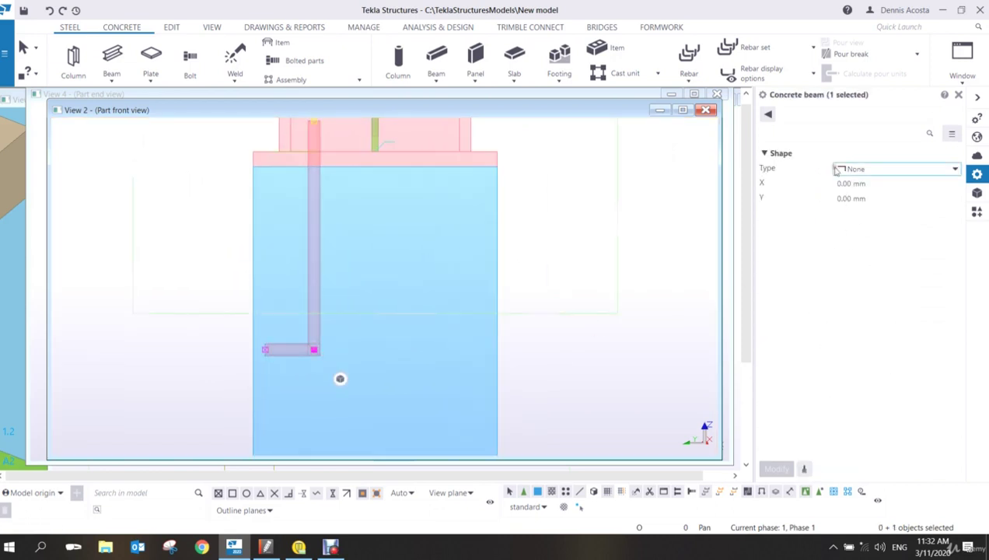
{"action": "left_click", "coordinate": [862, 178]}
{"action": "left_click", "coordinate": [859, 205]}
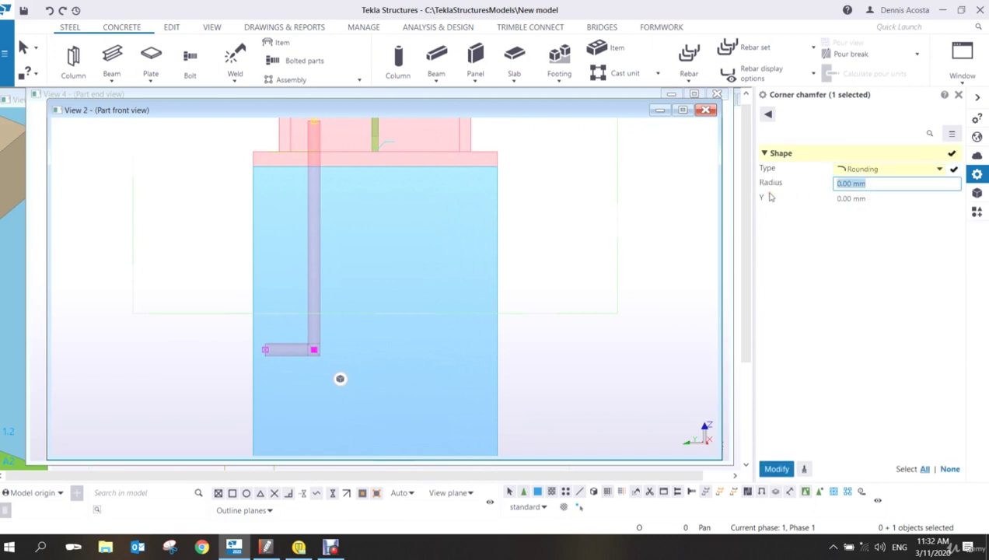
{"action": "type", "text": "25"}
{"action": "key", "text": "Return"}
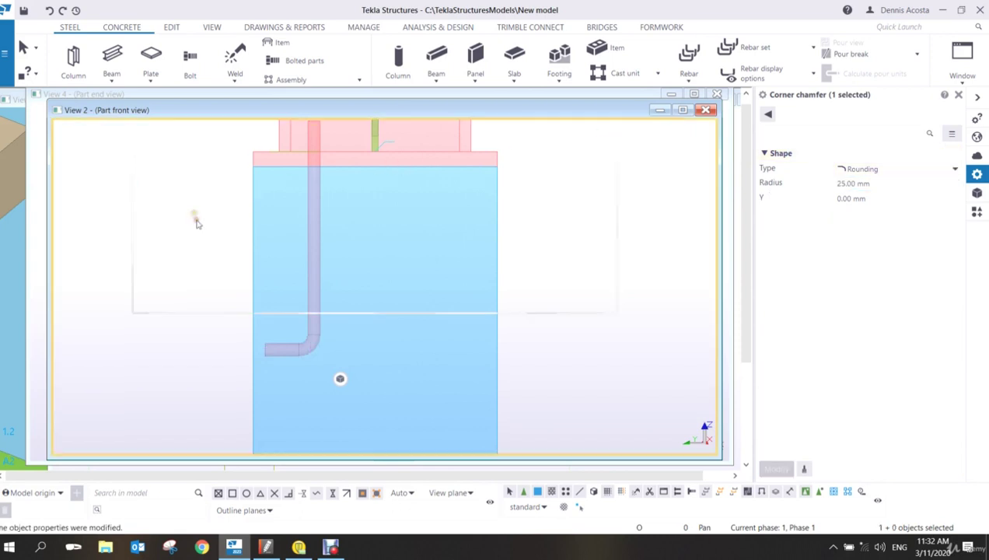
- Start a steel beam named NUT with profile D40
{"action": "scroll", "coordinate": [195, 216], "scroll_direction": "down", "scroll_amount": 3}
{"action": "middle_click_drag", "start_coordinate": [309, 245], "coordinate": [334, 270]}
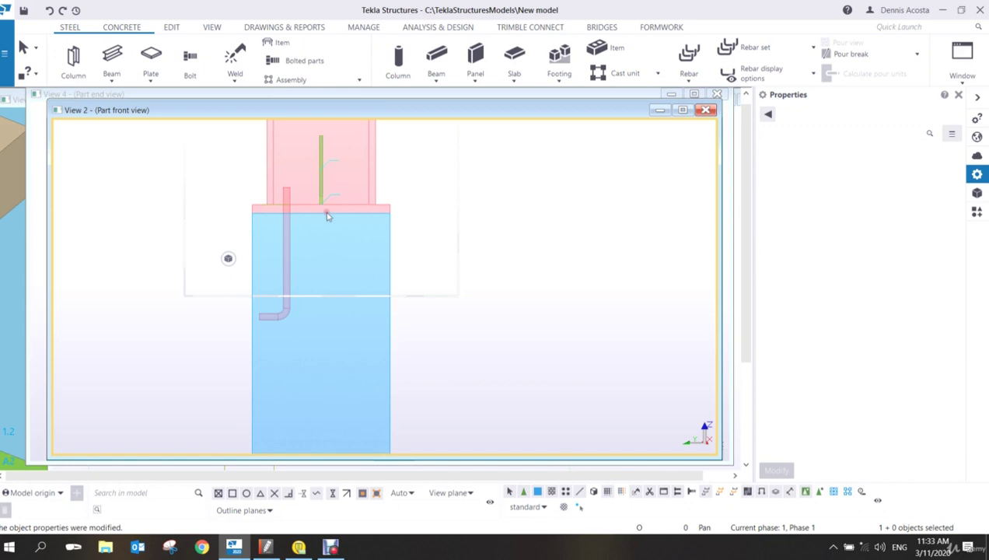
{"action": "scroll", "coordinate": [281, 203], "scroll_direction": "up", "scroll_amount": 5}
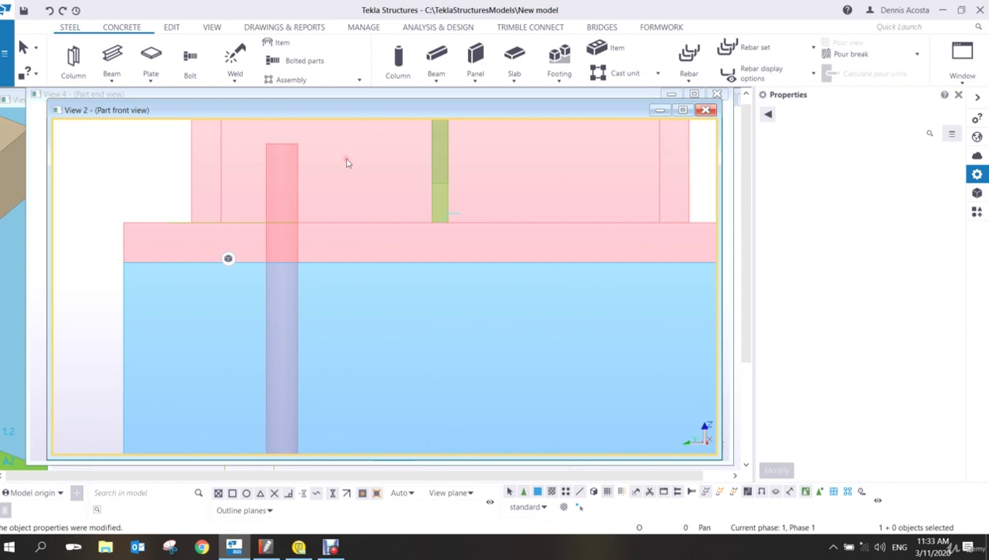
{"action": "scroll", "coordinate": [307, 224], "scroll_direction": "up", "scroll_amount": 1}
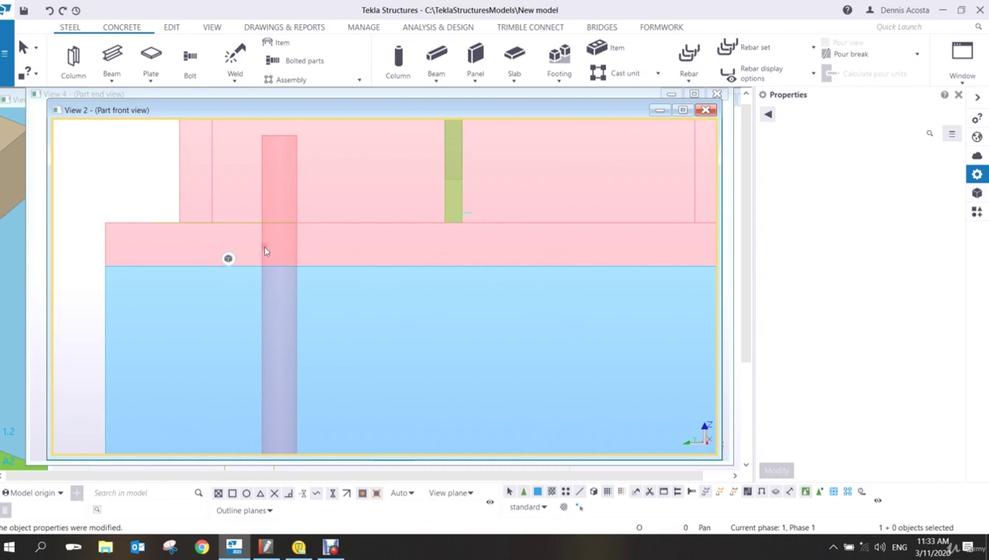
{"action": "scroll", "coordinate": [265, 249], "scroll_direction": "down", "scroll_amount": 1}
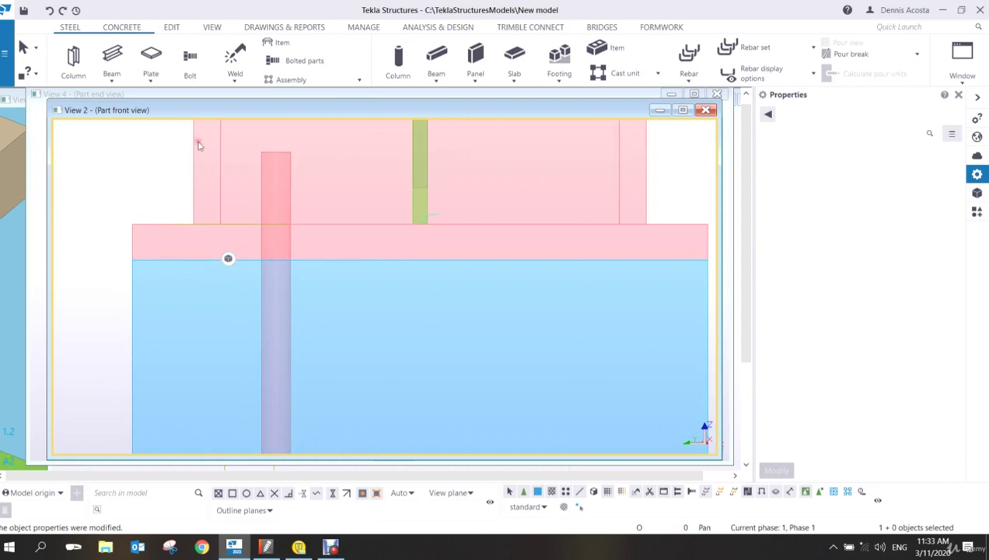
{"action": "left_click", "coordinate": [112, 55]}
{"action": "double_click", "coordinate": [871, 167]}
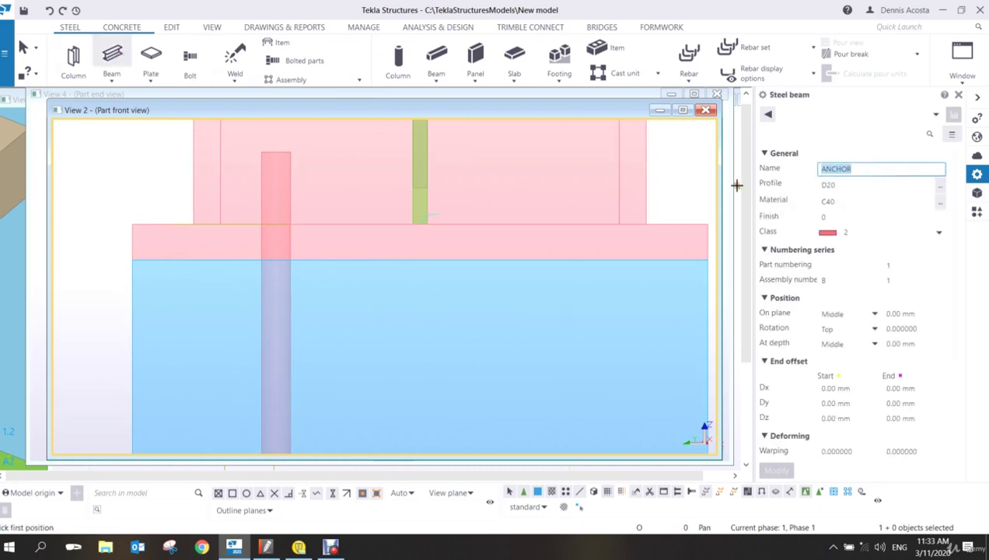
{"action": "type", "text": "NUT"}
{"action": "left_click", "coordinate": [828, 185]}
{"action": "left_click_drag", "start_coordinate": [828, 185], "coordinate": [850, 194]}
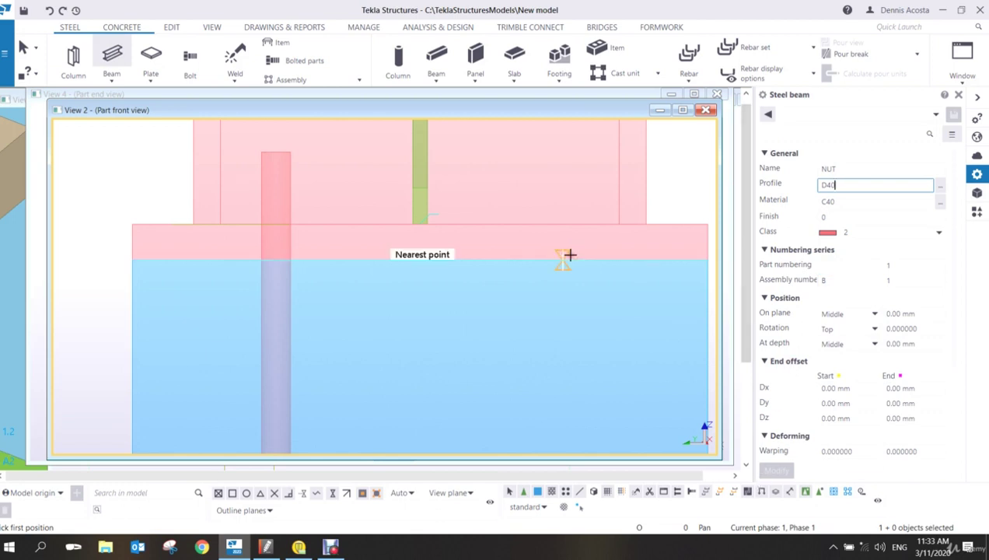
{"action": "scroll", "coordinate": [289, 231], "scroll_direction": "up", "scroll_amount": 2}
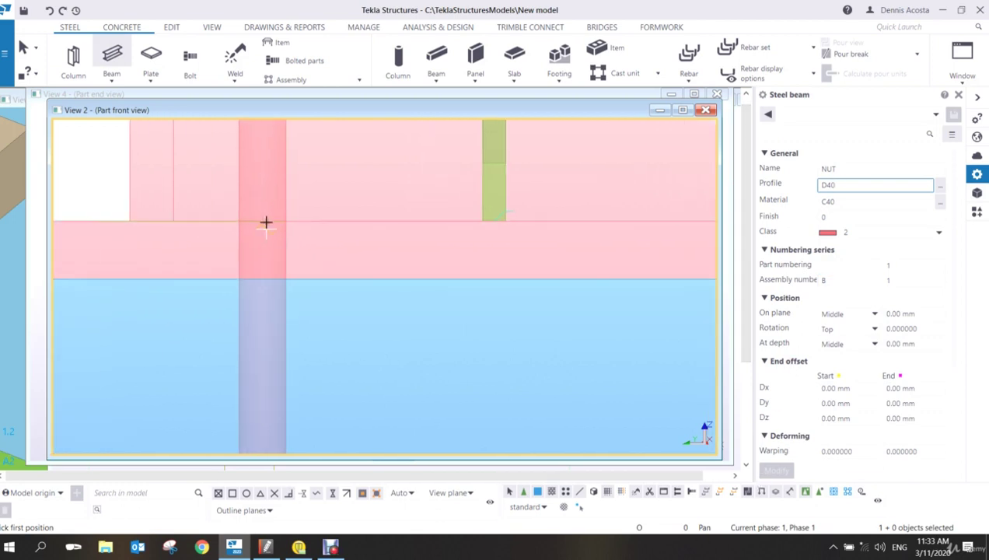
{"action": "scroll", "coordinate": [265, 221], "scroll_direction": "down", "scroll_amount": 2}
{"action": "left_click", "coordinate": [263, 153]}
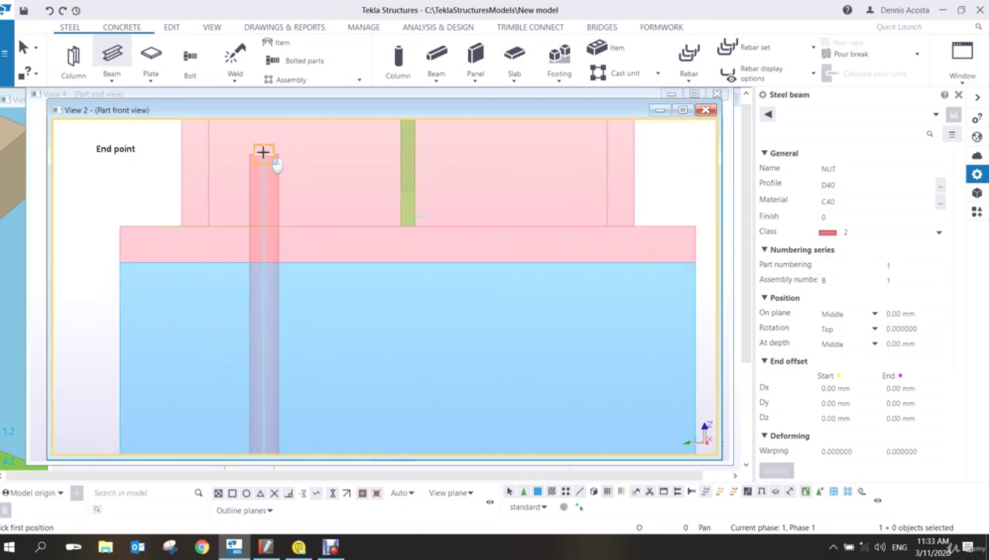
{"action": "scroll", "coordinate": [263, 178], "scroll_direction": "up", "scroll_amount": 2}
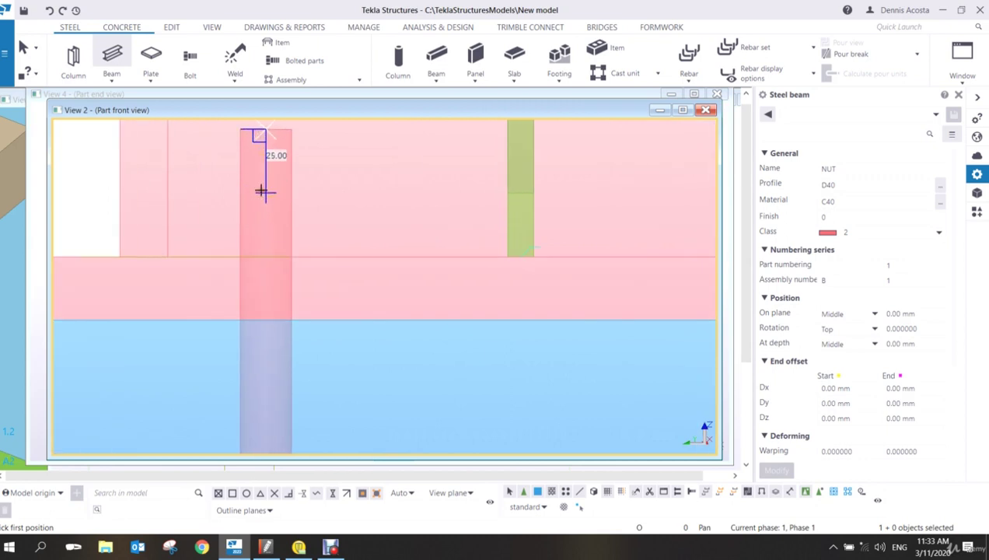
{"action": "left_click", "coordinate": [267, 251]}
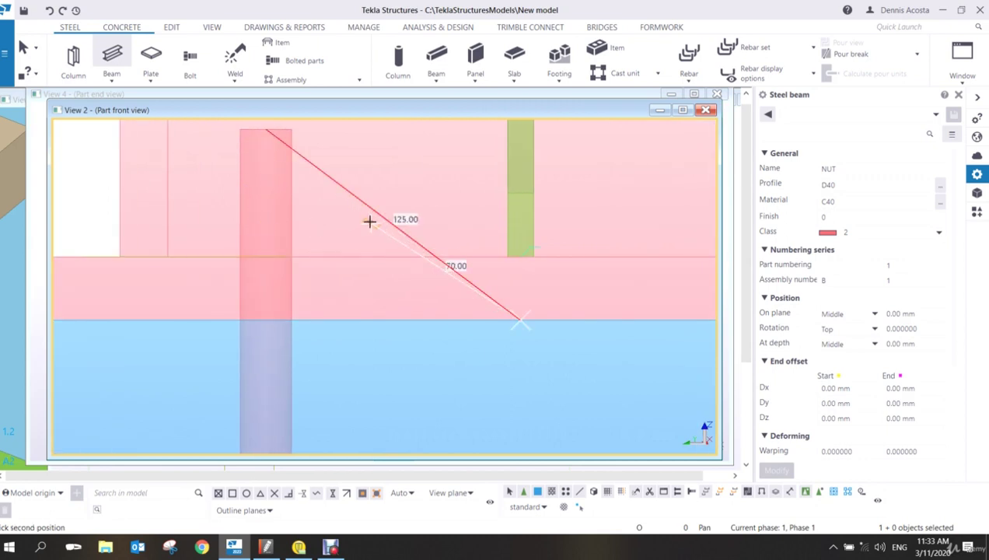
{"action": "middle_click_drag", "start_coordinate": [437, 333], "coordinate": [406, 377]}
{"action": "right_click", "coordinate": [290, 174]}
{"action": "left_click", "coordinate": [310, 183]}
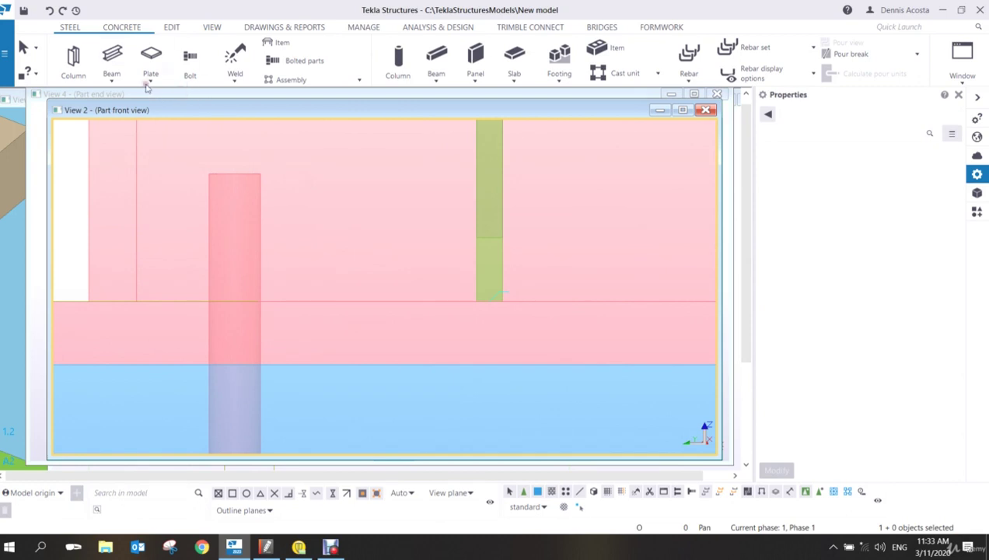
{"action": "key", "text": "Return"}
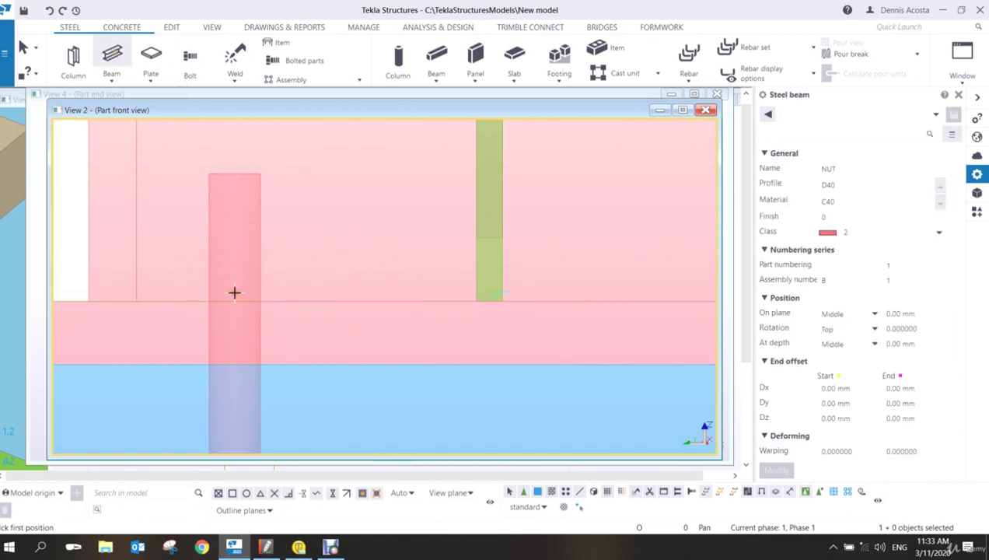
{"action": "left_click", "coordinate": [235, 175]}
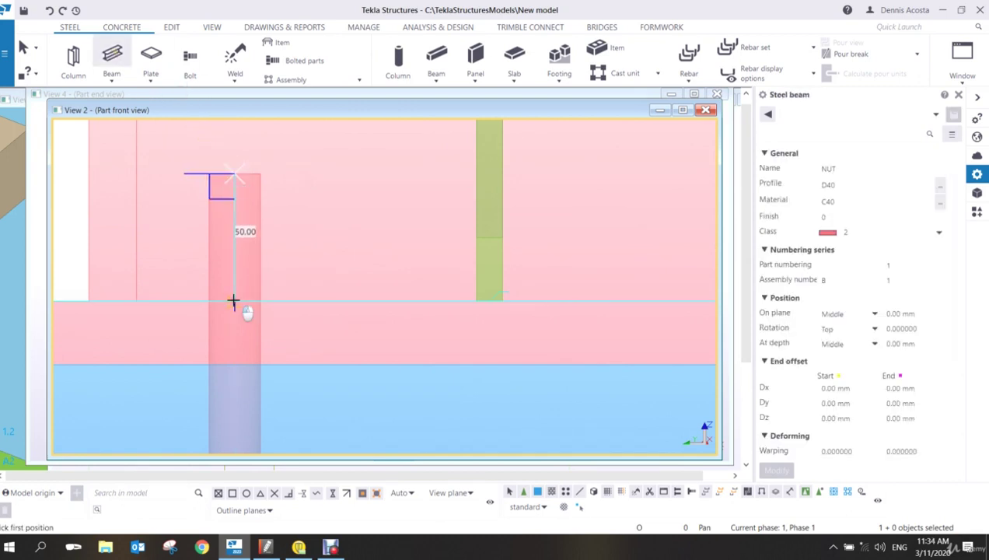
{"action": "left_click", "coordinate": [233, 301]}
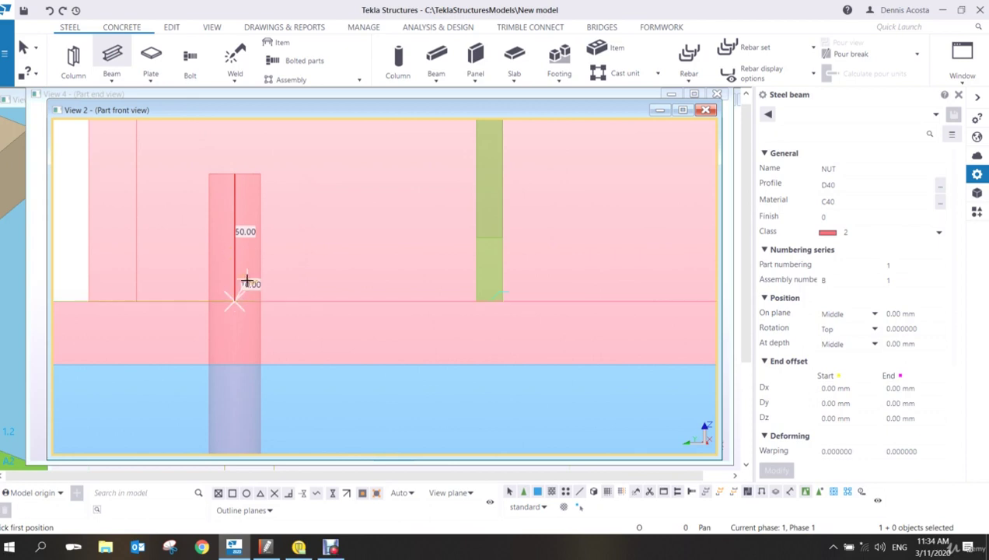
{"action": "right_click", "coordinate": [237, 194]}
{"action": "key", "text": "Escape"}
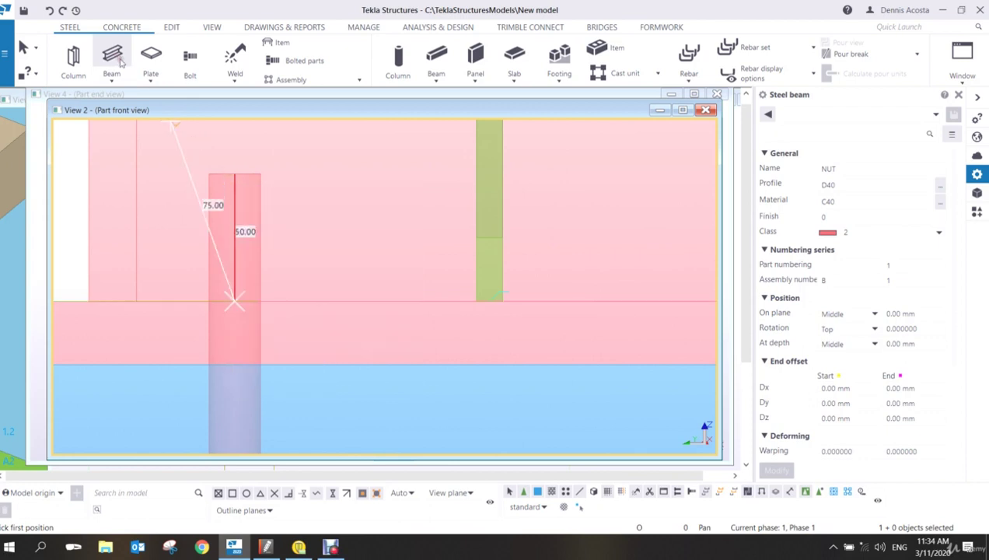
{"action": "key", "text": "Escape"}
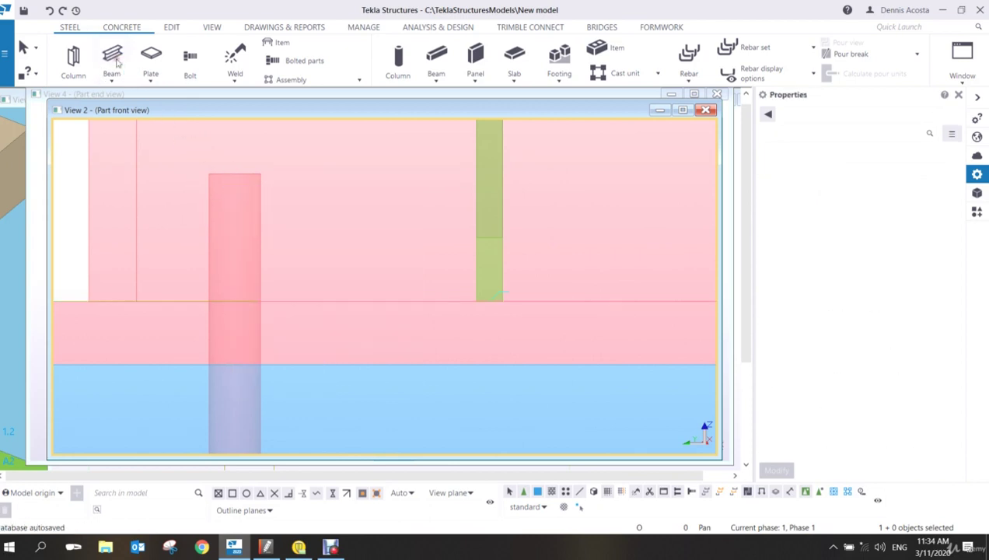
- Place the D40 nut on the anchor's axis, from the base plate's top edge to 20 mm above it
{"action": "left_click", "coordinate": [114, 61]}
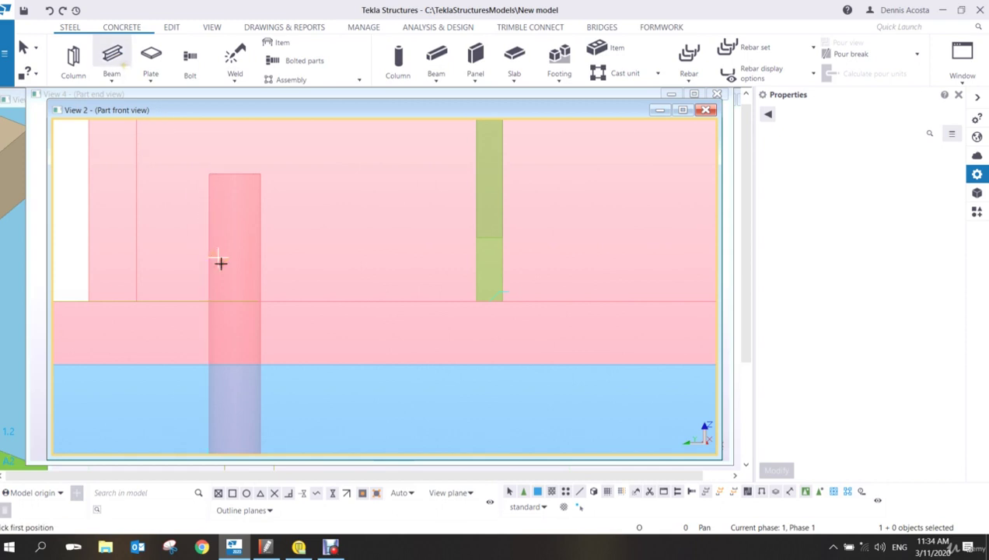
{"action": "left_click", "coordinate": [234, 173]}
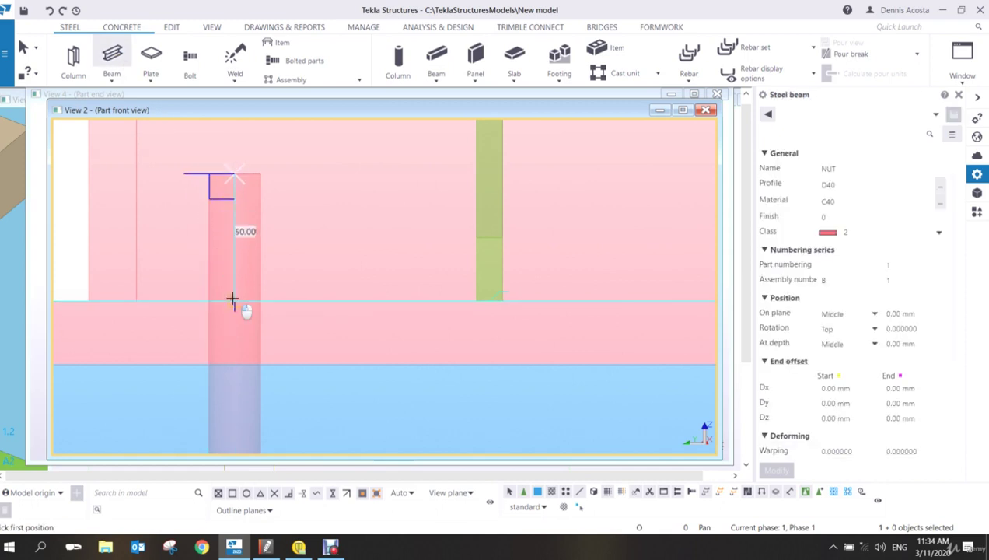
{"action": "left_click", "coordinate": [232, 299]}
{"action": "scroll", "coordinate": [245, 257], "scroll_direction": "up", "scroll_amount": 2}
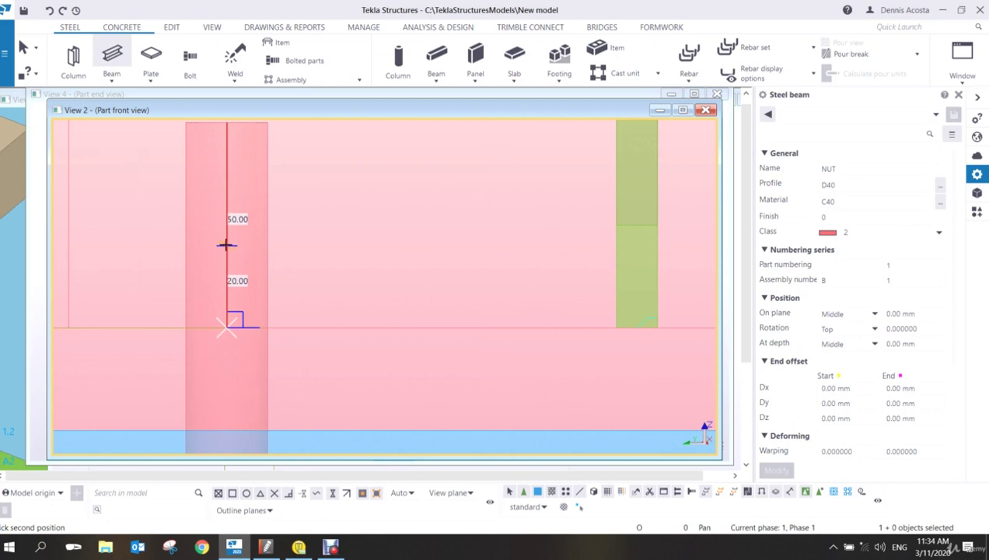
{"action": "scroll", "coordinate": [226, 244], "scroll_direction": "down", "scroll_amount": 2}
{"action": "right_click", "coordinate": [294, 218]}
{"action": "left_click", "coordinate": [305, 222]}
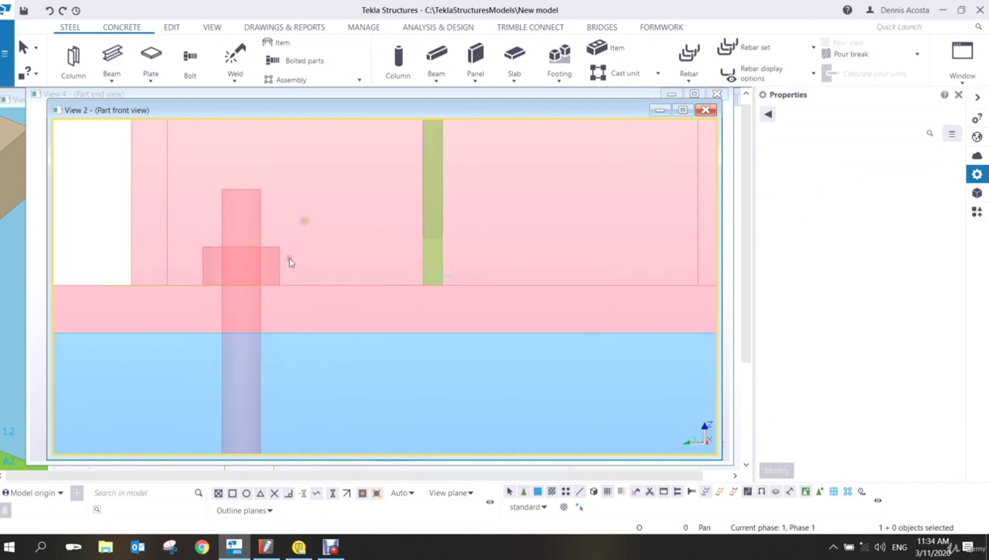
- Weld the anchor to the steel column with a 6 mm fillet weld all around
{"action": "scroll", "coordinate": [280, 261], "scroll_direction": "down", "scroll_amount": 2}
{"action": "scroll", "coordinate": [268, 255], "scroll_direction": "down", "scroll_amount": 1}
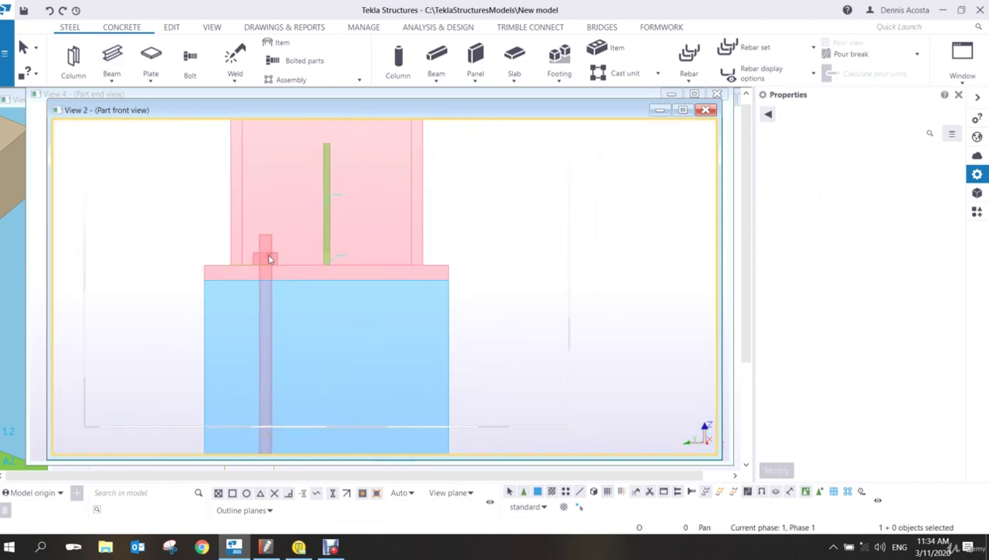
{"action": "scroll", "coordinate": [267, 253], "scroll_direction": "up", "scroll_amount": 1}
{"action": "left_click", "coordinate": [237, 74]}
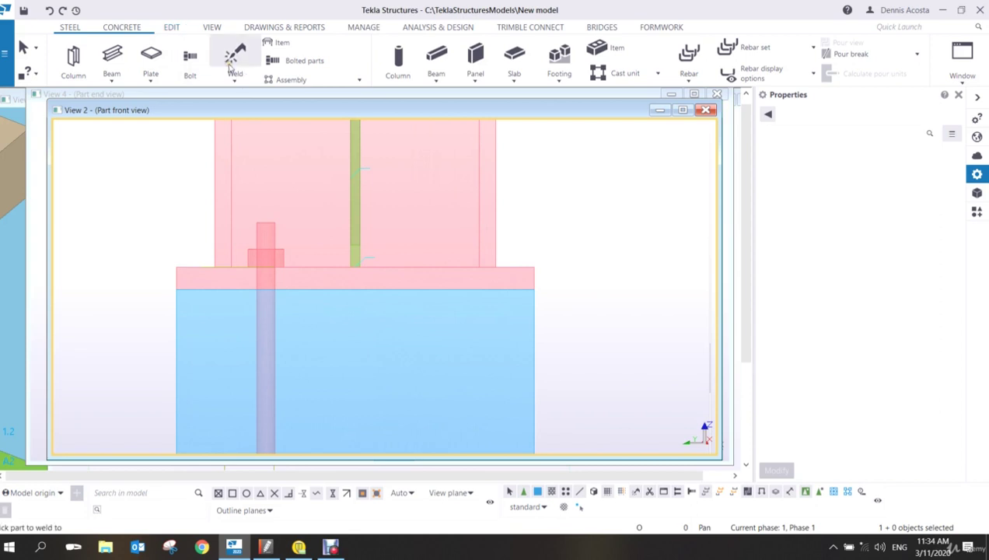
{"action": "left_click", "coordinate": [258, 235]}
- Cancel the duplicate anchor weld and weld the nut to the steel column
{"action": "left_click", "coordinate": [234, 212]}
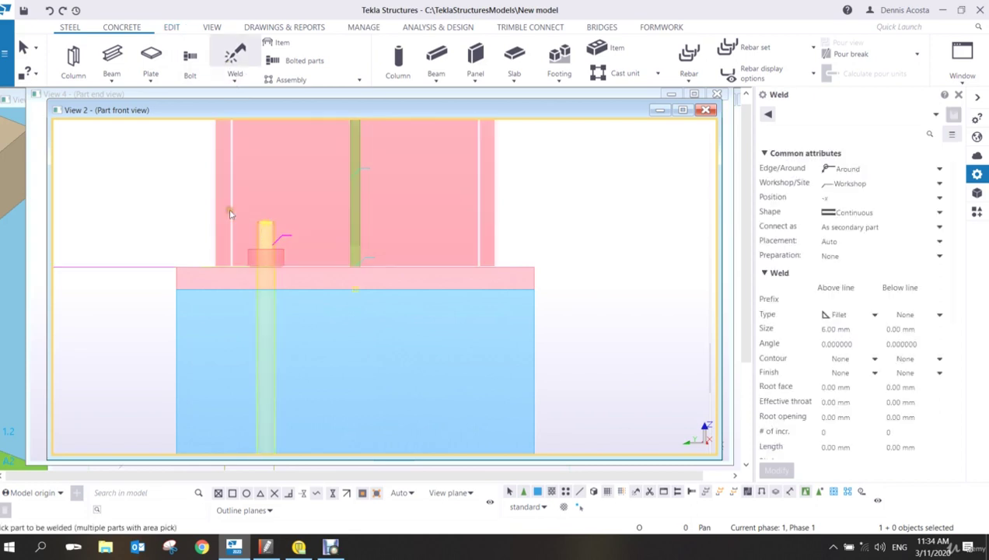
{"action": "left_click", "coordinate": [253, 248]}
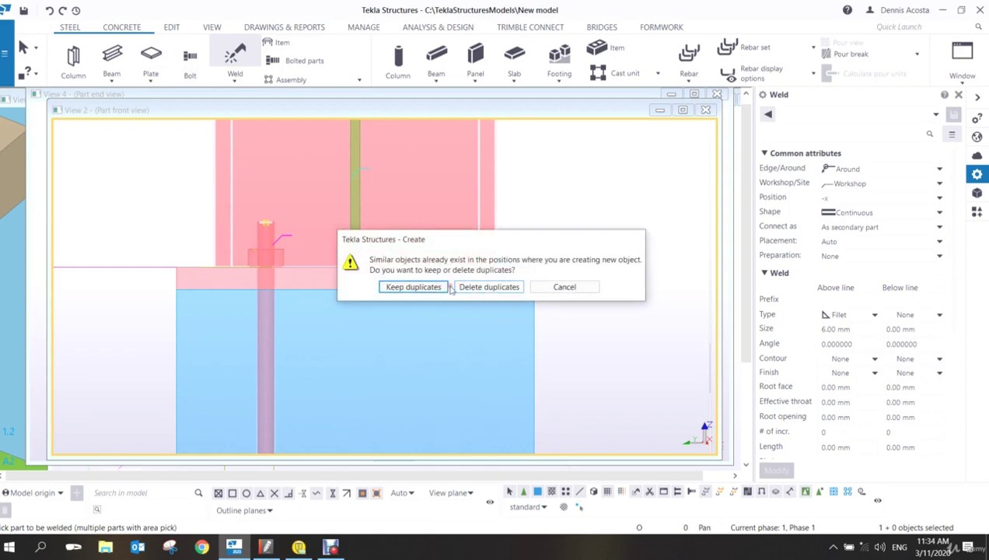
{"action": "left_click", "coordinate": [536, 287]}
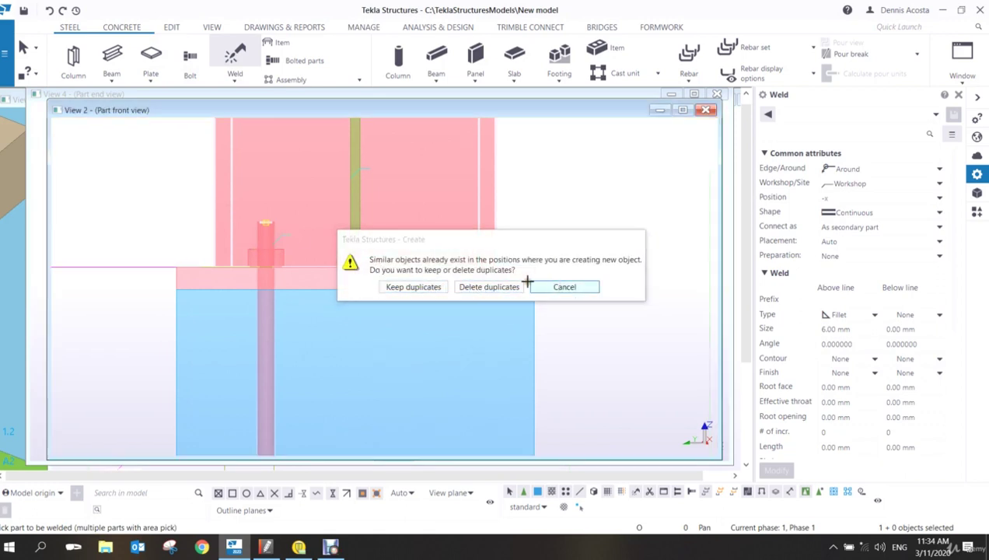
{"action": "left_click", "coordinate": [230, 250]}
{"action": "left_click", "coordinate": [250, 250]}
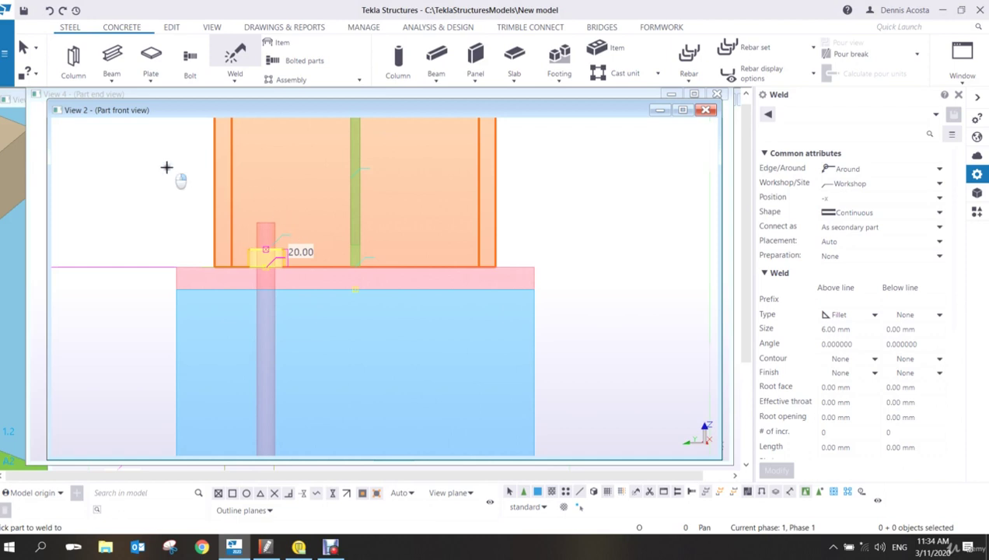
- In the part top view, move the anchor, nut and their welds perpendicular to the column web, towards the base plate's upper-left corner
{"action": "key", "text": "Escape"}
{"action": "left_click", "coordinate": [183, 191]}
{"action": "scroll", "coordinate": [225, 233], "scroll_direction": "down", "scroll_amount": 4}
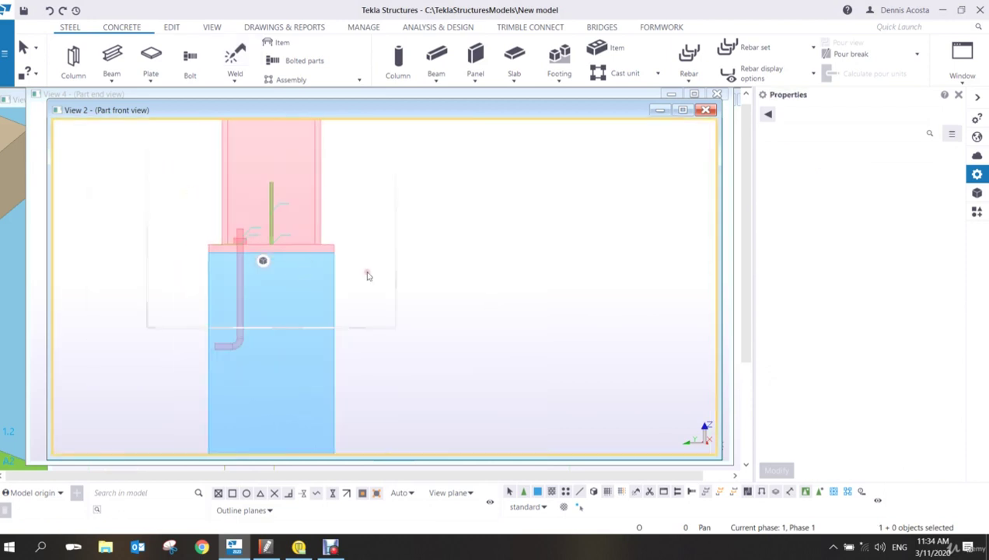
{"action": "key", "text": "ctrl+Tab"}
{"action": "key", "text": "ctrl+Tab"}
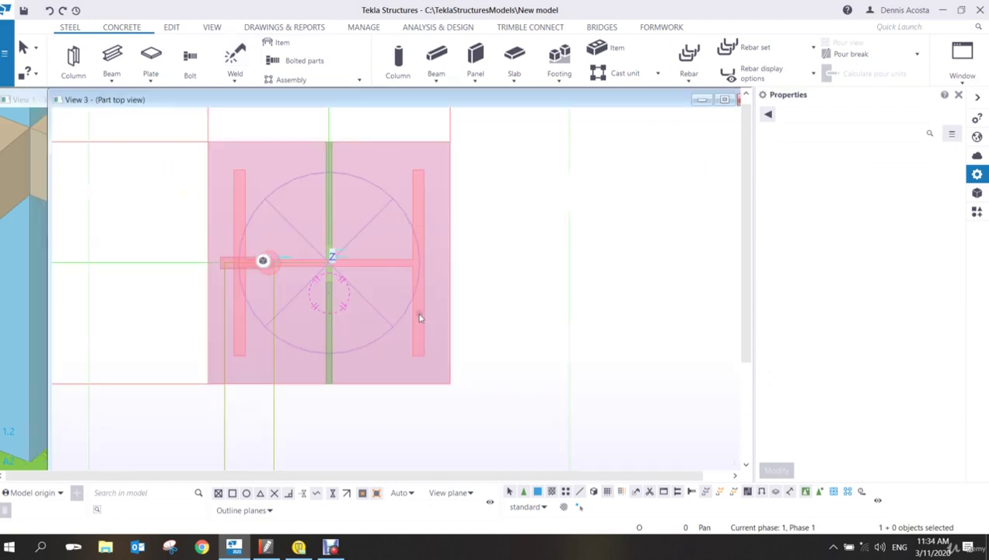
{"action": "scroll", "coordinate": [265, 268], "scroll_direction": "up", "scroll_amount": 4}
{"action": "left_click_drag", "start_coordinate": [107, 221], "coordinate": [298, 294]}
{"action": "scroll", "coordinate": [303, 239], "scroll_direction": "down", "scroll_amount": 2}
{"action": "right_click", "coordinate": [302, 233]}
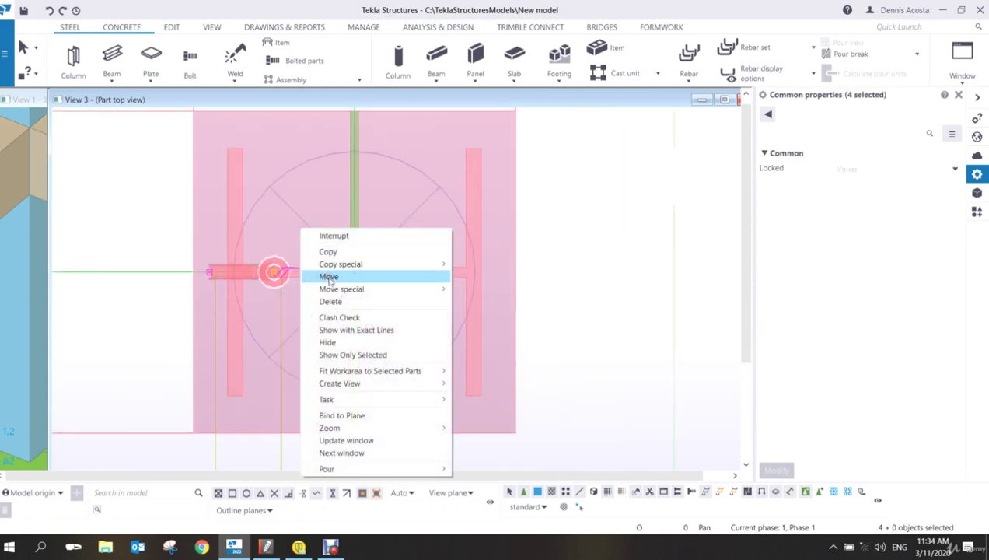
{"action": "left_click", "coordinate": [328, 276]}
{"action": "left_click", "coordinate": [275, 272]}
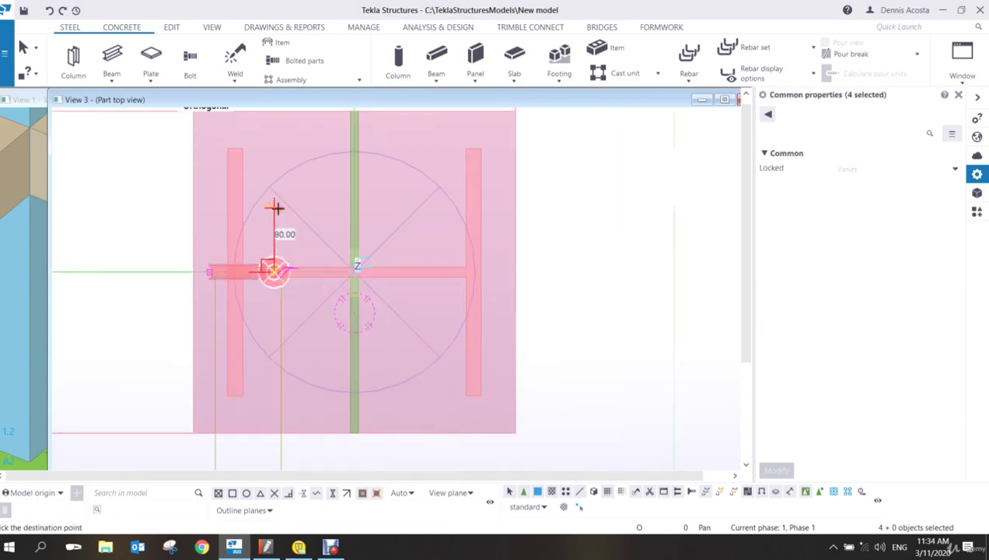
{"action": "left_click", "coordinate": [278, 188]}
- Copy the anchor, nut and welds straight across to the opposite side of the column web, in line with the original
{"action": "right_click", "coordinate": [276, 190]}
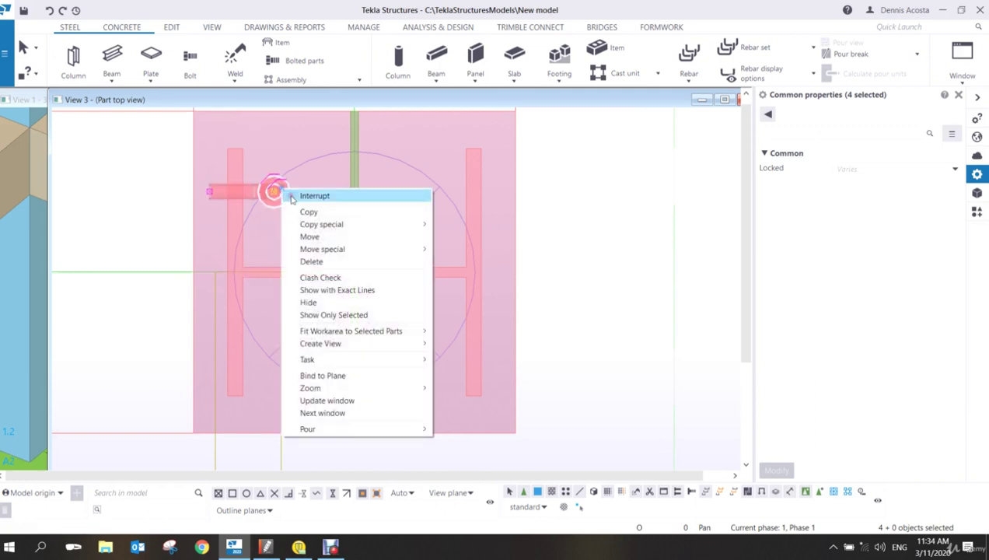
{"action": "left_click", "coordinate": [292, 211]}
{"action": "left_click", "coordinate": [275, 191]}
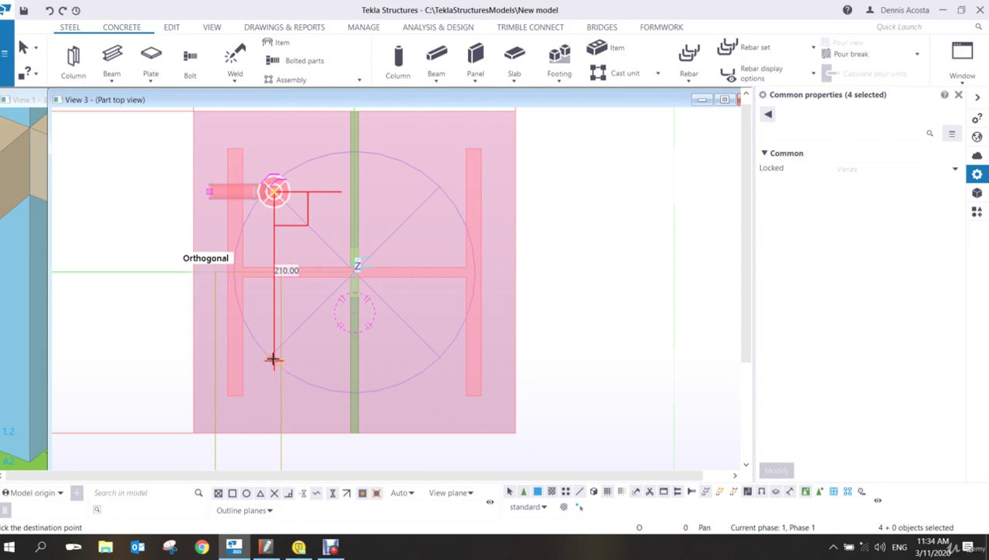
{"action": "right_click", "coordinate": [204, 211]}
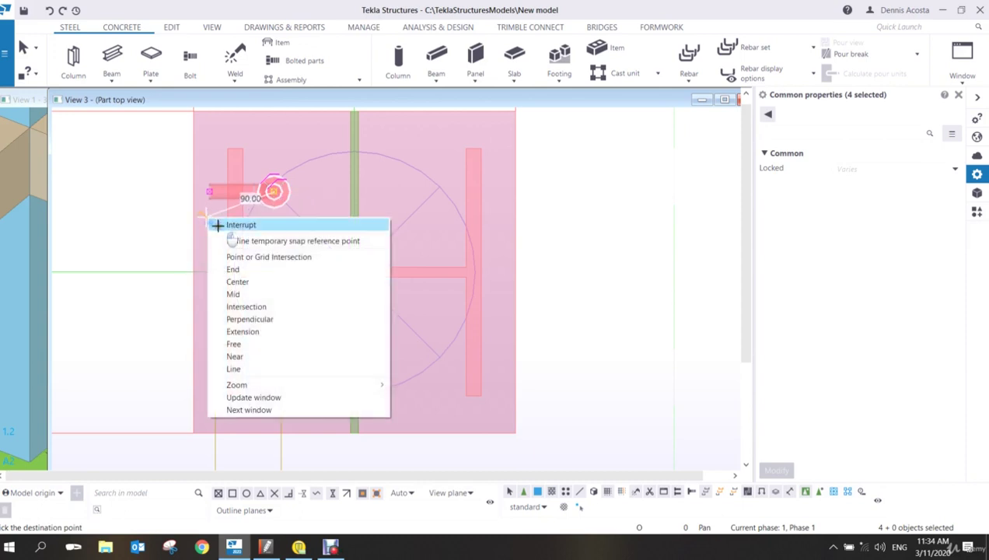
{"action": "left_click", "coordinate": [220, 223]}
- Mirror-copy both anchor and nut sets with their welds about the stiffener centreline, using X0 200, Y0 0 and angle 0
{"action": "left_click_drag", "start_coordinate": [171, 163], "coordinate": [312, 378]}
{"action": "right_click", "coordinate": [305, 273]}
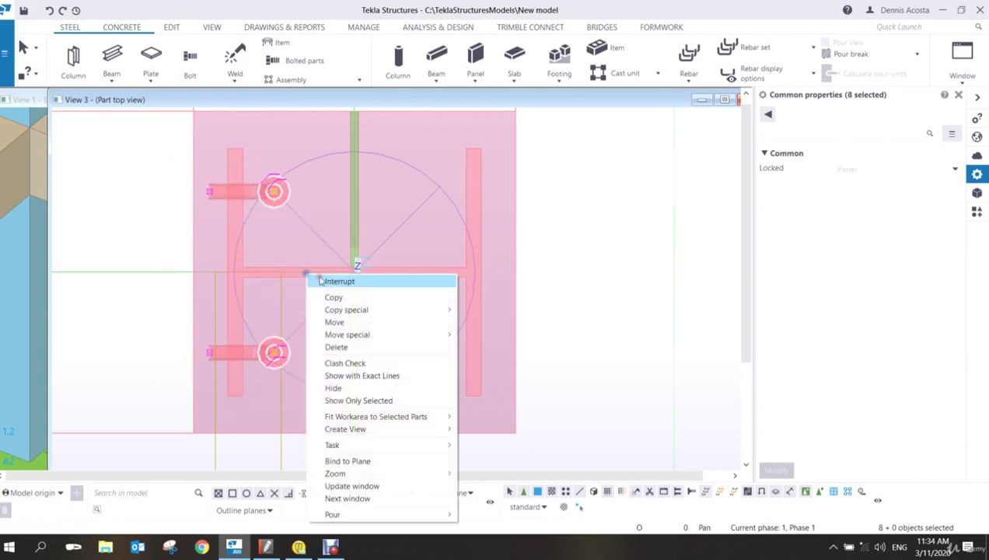
{"action": "mouse_move", "coordinate": [353, 311]}
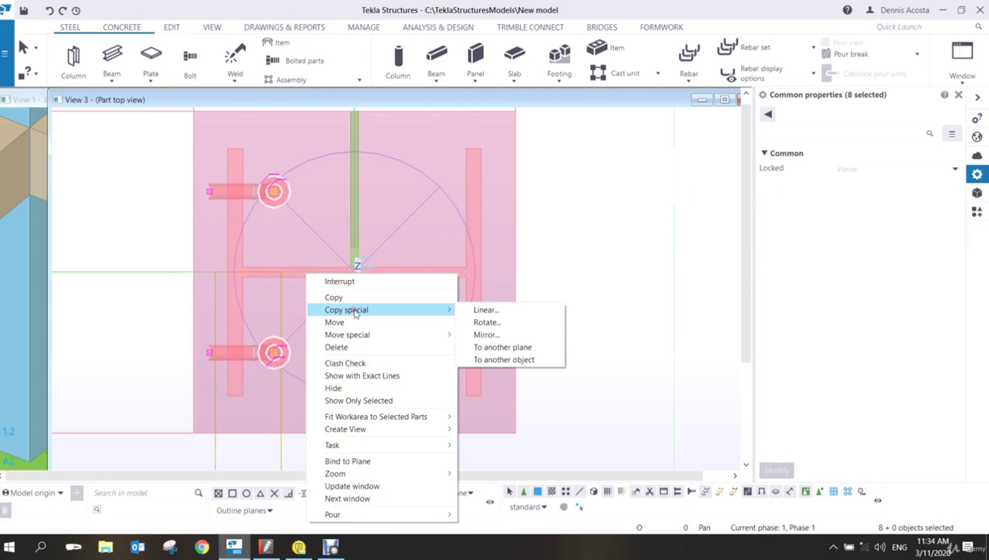
{"action": "left_click", "coordinate": [487, 335]}
{"action": "middle_click_drag", "start_coordinate": [439, 241], "coordinate": [499, 320]}
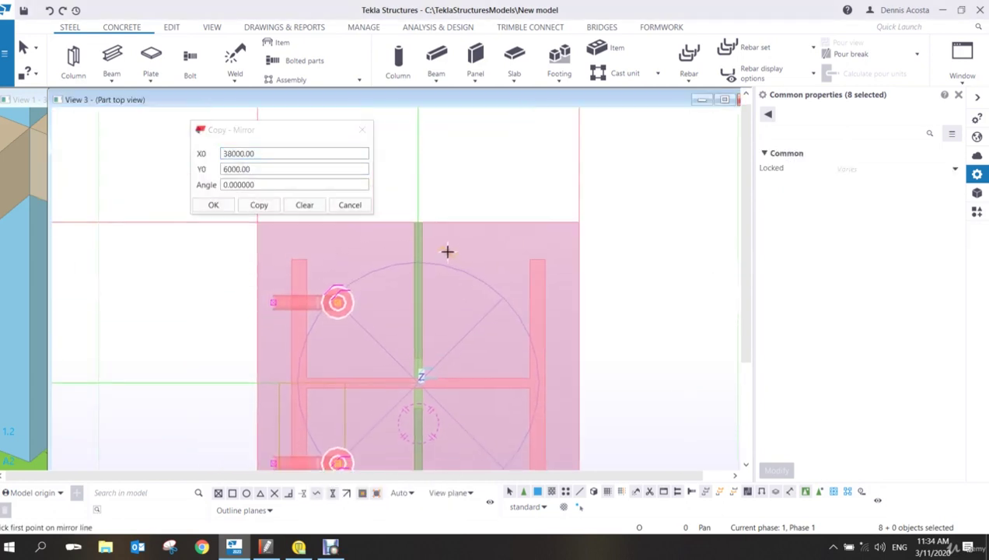
{"action": "left_click", "coordinate": [418, 222]}
{"action": "left_click", "coordinate": [417, 174]}
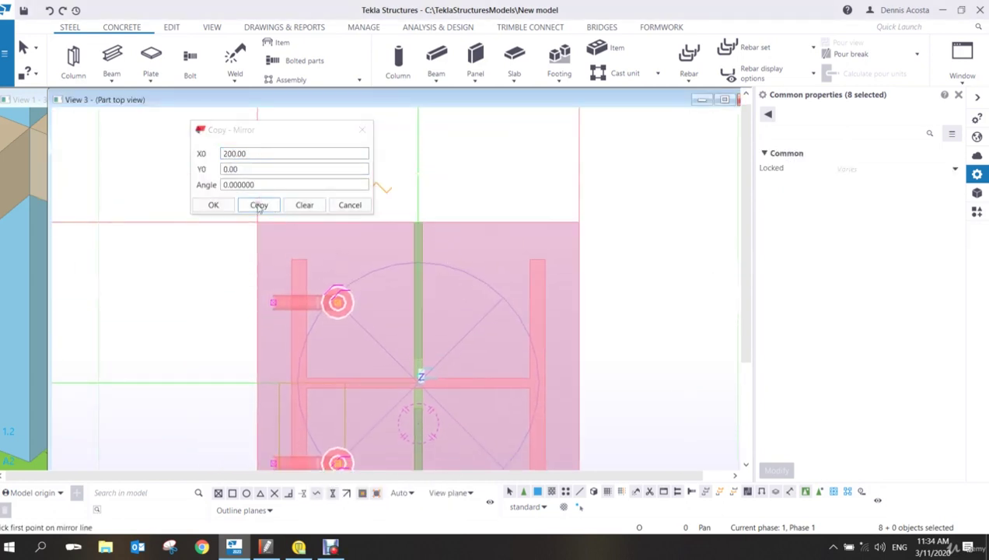
{"action": "left_click", "coordinate": [258, 204]}
{"action": "left_click", "coordinate": [214, 205]}
{"action": "right_click", "coordinate": [332, 168]}
{"action": "left_click", "coordinate": [360, 175]}
{"action": "left_click", "coordinate": [333, 258]}
- Inquire the steel column's assembly to check its main part and its list of anchors, nuts, column and plates
{"action": "scroll", "coordinate": [334, 258], "scroll_direction": "down", "scroll_amount": 5}
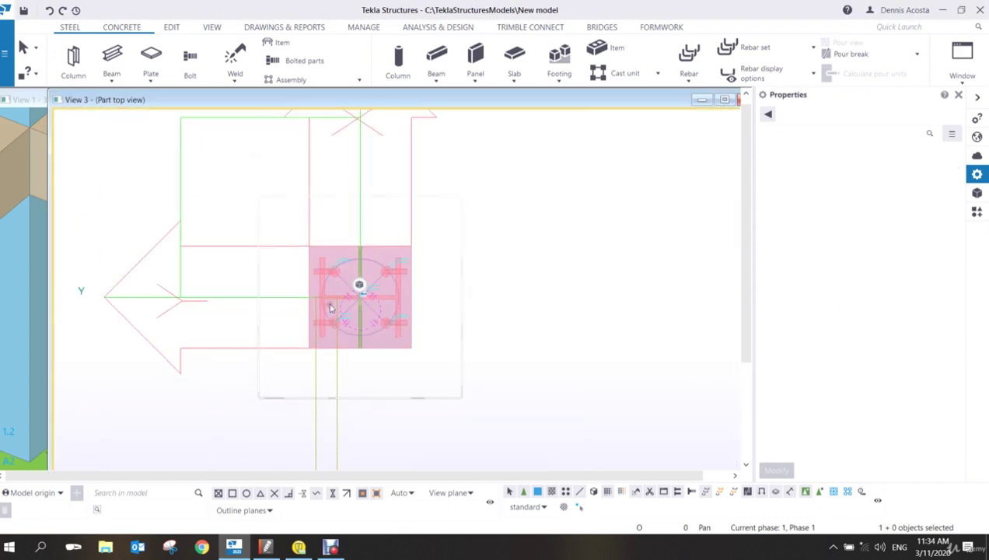
{"action": "middle_click_drag", "start_coordinate": [331, 307], "coordinate": [437, 163], "text": "ctrl"}
{"action": "scroll", "coordinate": [431, 167], "scroll_direction": "down", "scroll_amount": 3}
{"action": "middle_click_drag", "start_coordinate": [415, 257], "coordinate": [417, 227]}
{"action": "scroll", "coordinate": [426, 264], "scroll_direction": "up", "scroll_amount": 3}
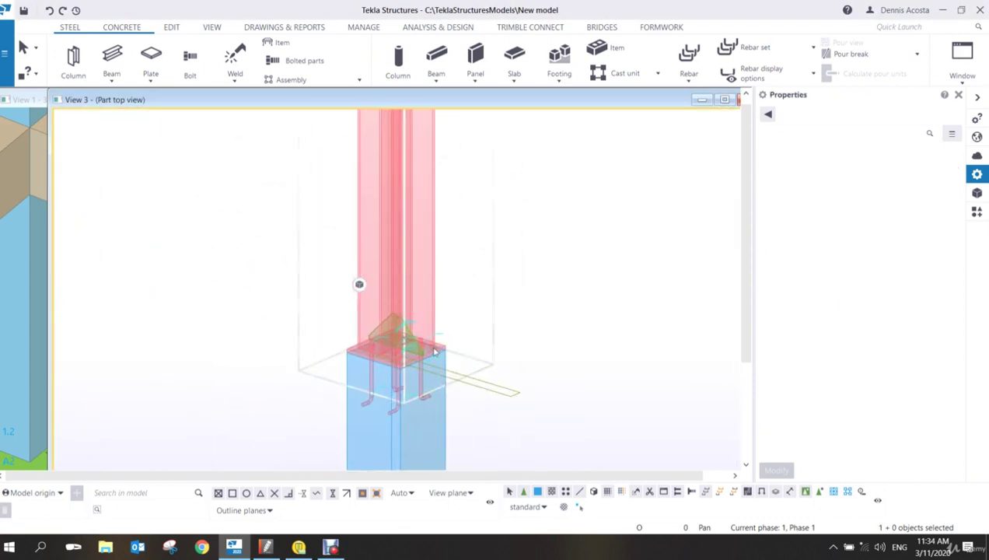
{"action": "right_click", "coordinate": [431, 276]}
{"action": "mouse_move", "coordinate": [466, 249]}
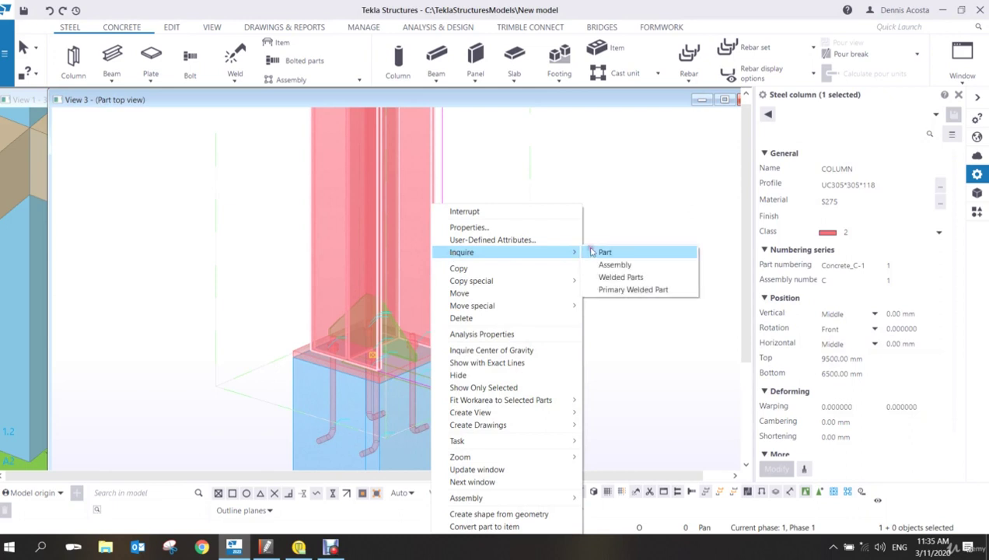
{"action": "left_click", "coordinate": [607, 266]}
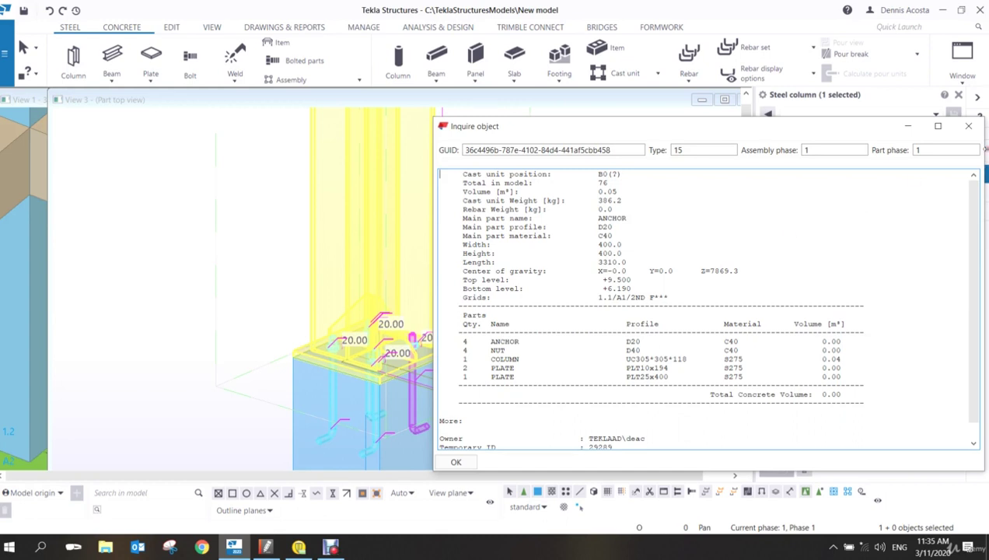
{"action": "left_click", "coordinate": [967, 126]}
- Inspect the base plate joint in 3D from several angles, comparing solid and transparent part rendering
{"action": "scroll", "coordinate": [389, 384], "scroll_direction": "up", "scroll_amount": 5}
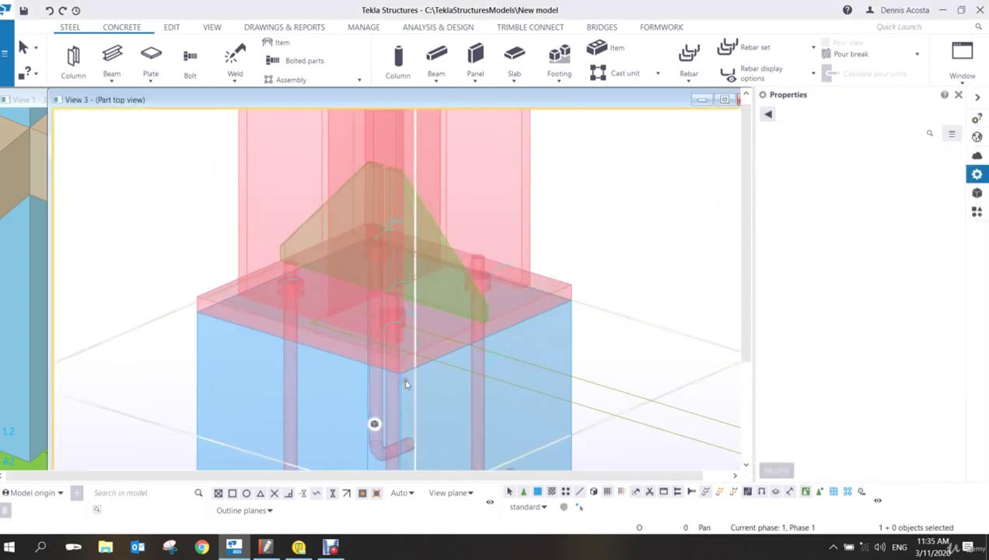
{"action": "mouse_move", "coordinate": [404, 383]}
{"action": "middle_mouse_down", "text": "ctrl"}
{"action": "mouse_move", "coordinate": [355, 324]}
{"action": "mouse_move", "coordinate": [481, 315]}
{"action": "mouse_move", "coordinate": [480, 341]}
{"action": "mouse_move", "coordinate": [466, 289]}
{"action": "mouse_move", "coordinate": [466, 297]}
{"action": "mouse_move", "coordinate": [481, 293]}
{"action": "middle_mouse_up", "text": "ctrl"}
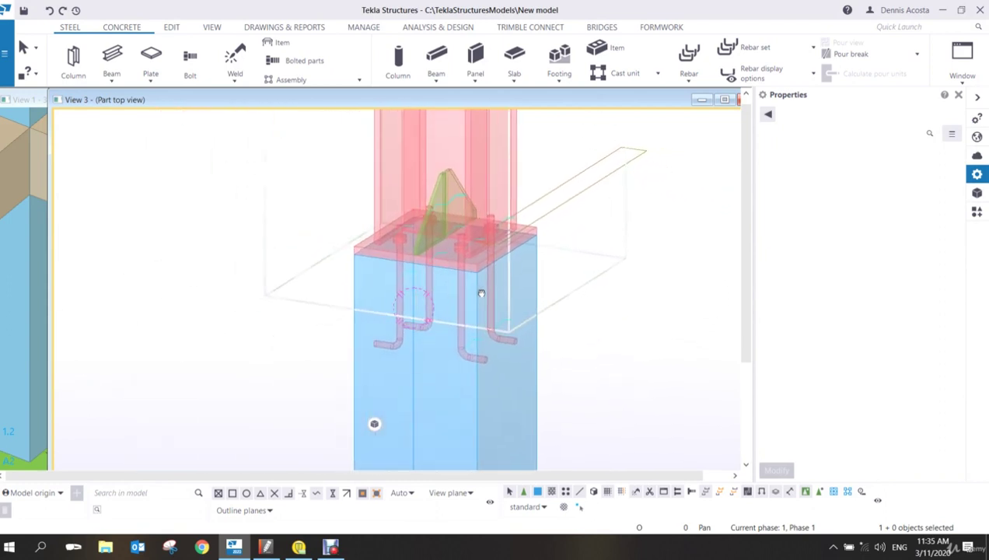
{"action": "scroll", "coordinate": [431, 320], "scroll_direction": "up", "scroll_amount": 5}
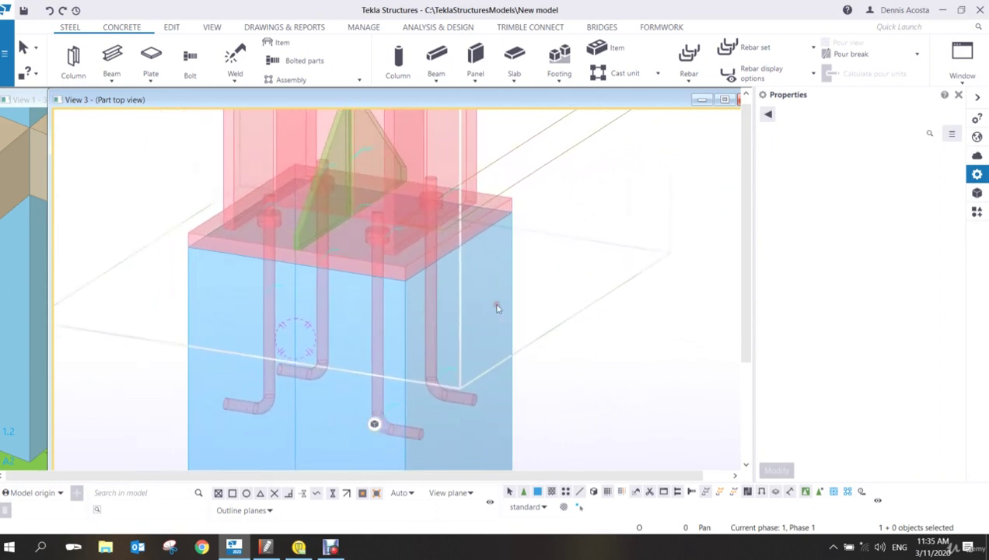
{"action": "middle_click_drag", "start_coordinate": [529, 285], "coordinate": [554, 326], "text": "ctrl"}
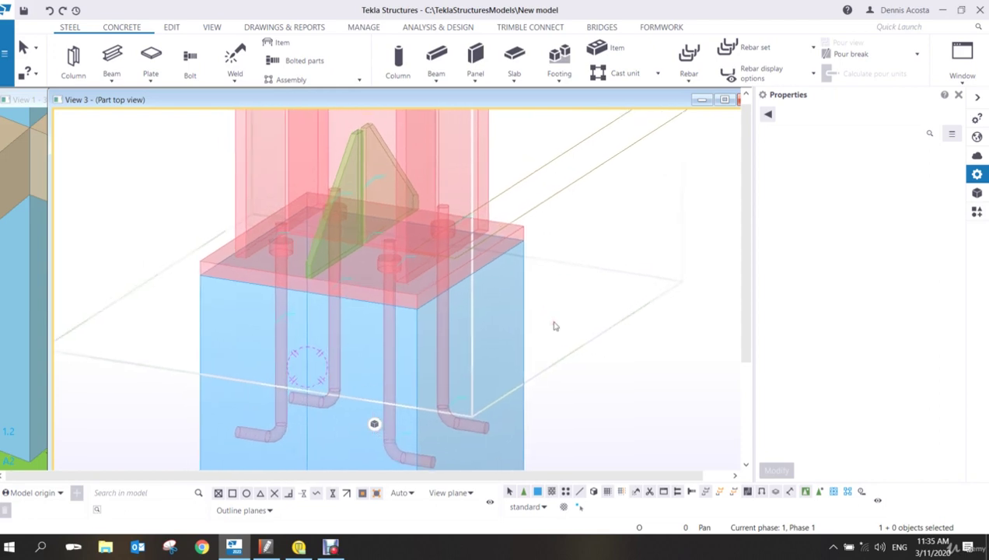
{"action": "key", "text": "ctrl+4"}
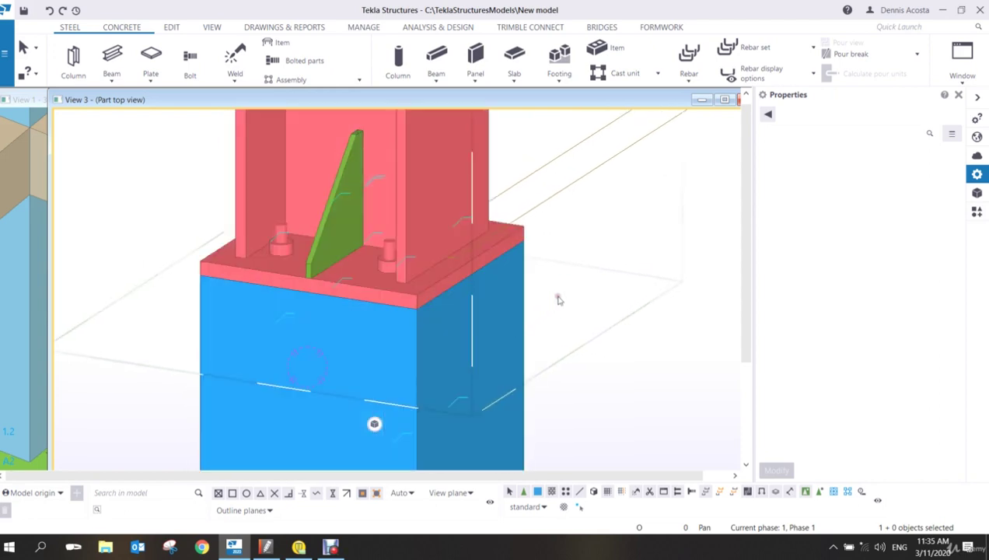
{"action": "key", "text": "ctrl+2"}
{"action": "middle_click_drag", "start_coordinate": [532, 339], "coordinate": [545, 335], "text": "ctrl"}
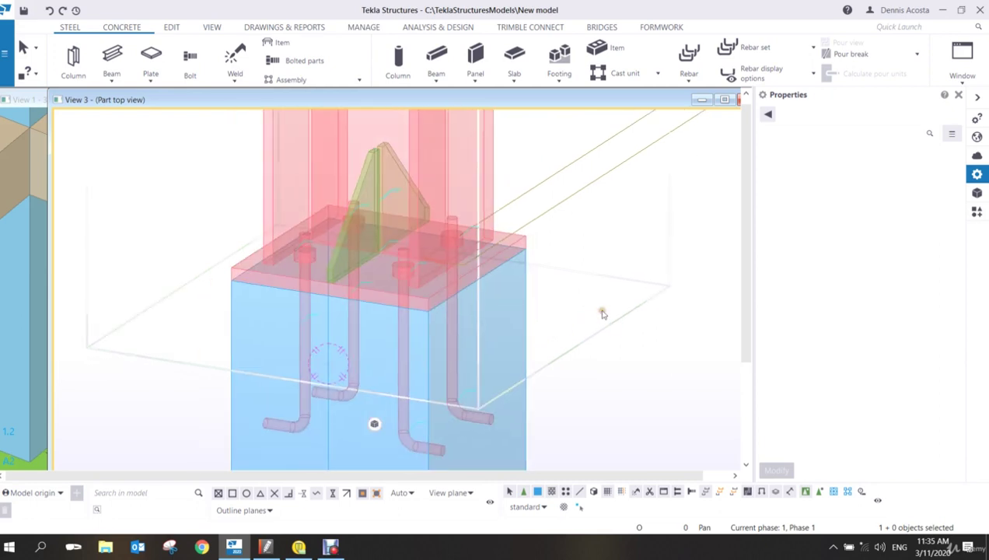